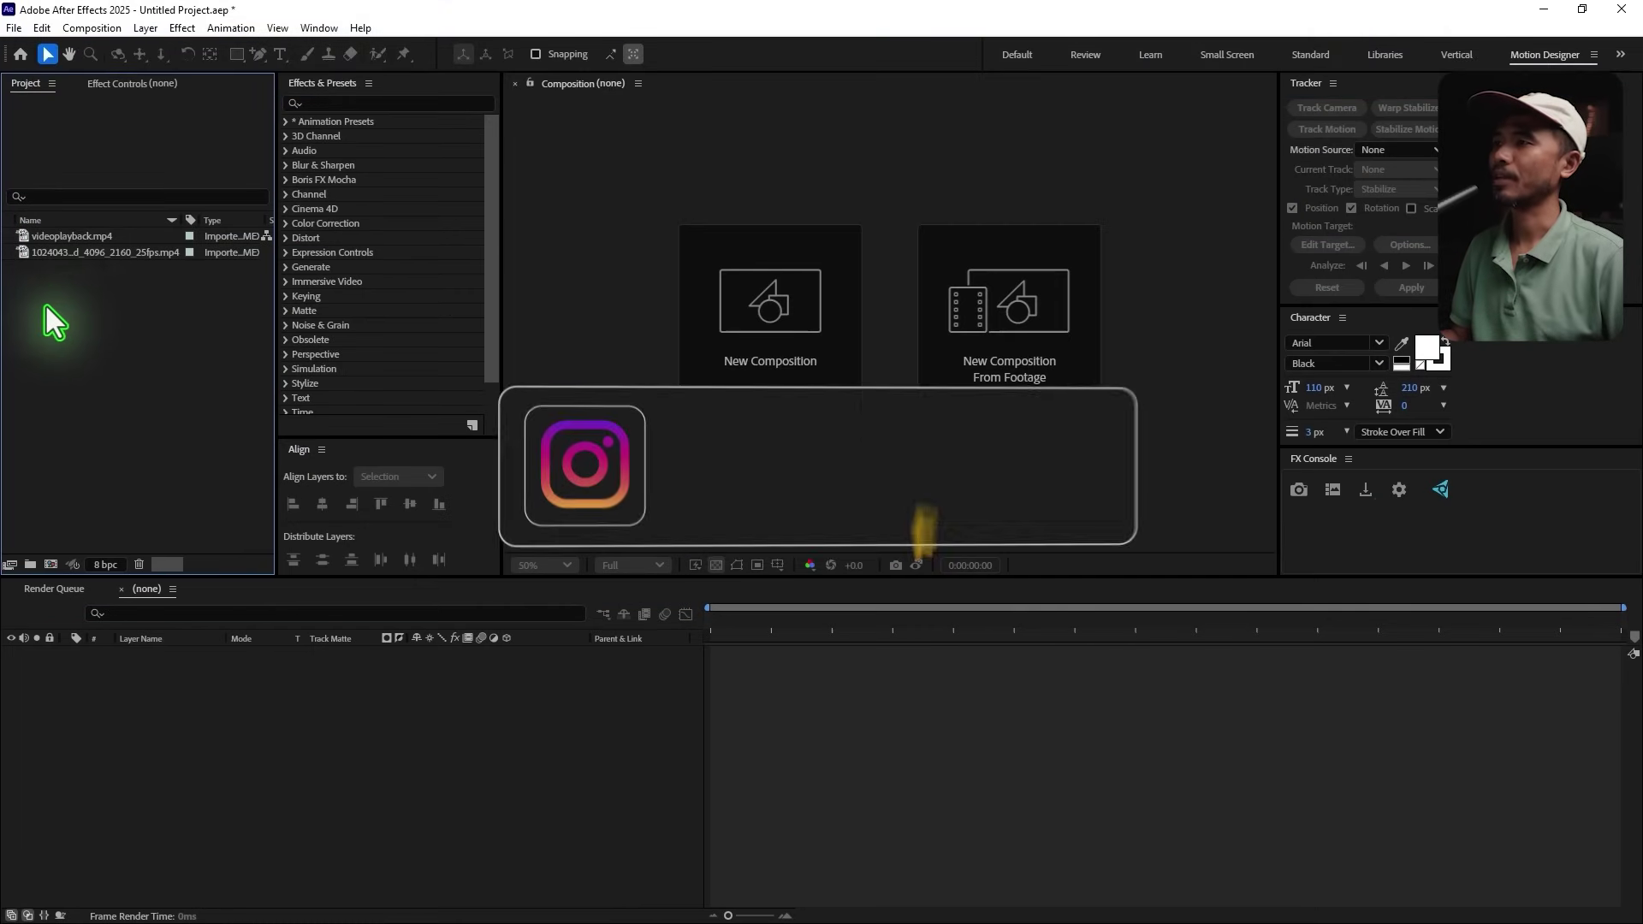
Step: Create a new composition from the 4096 x 2160 skateboarder footage clip
left_click(48, 254)
left_click_drag(63, 254, 53, 566)
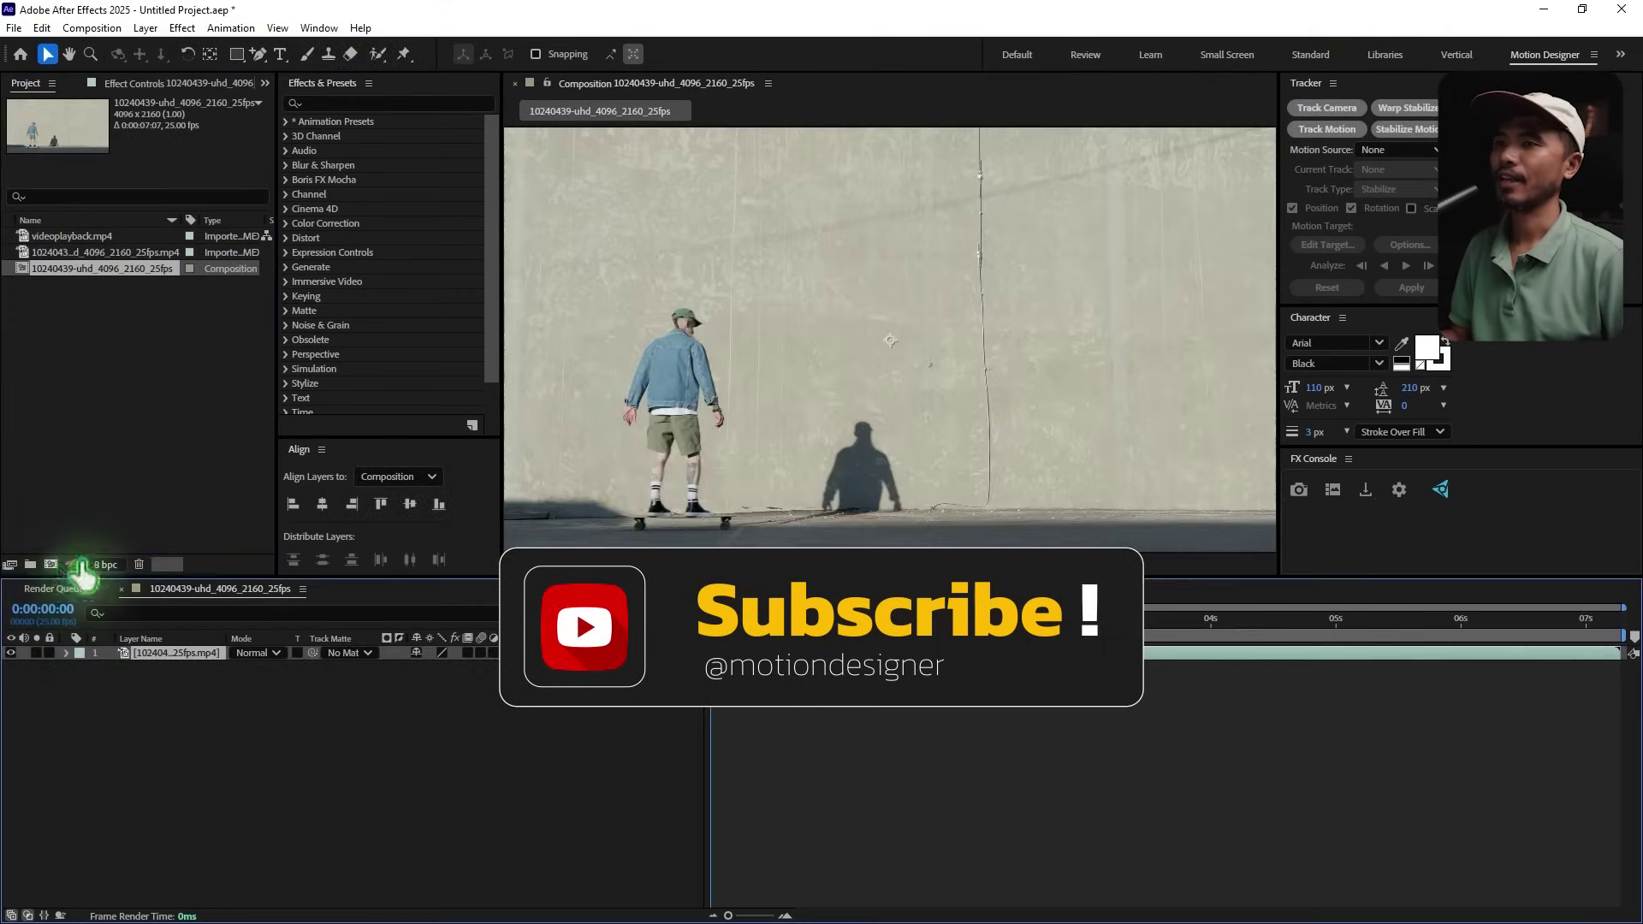
scroll(798, 460, "down", 1)
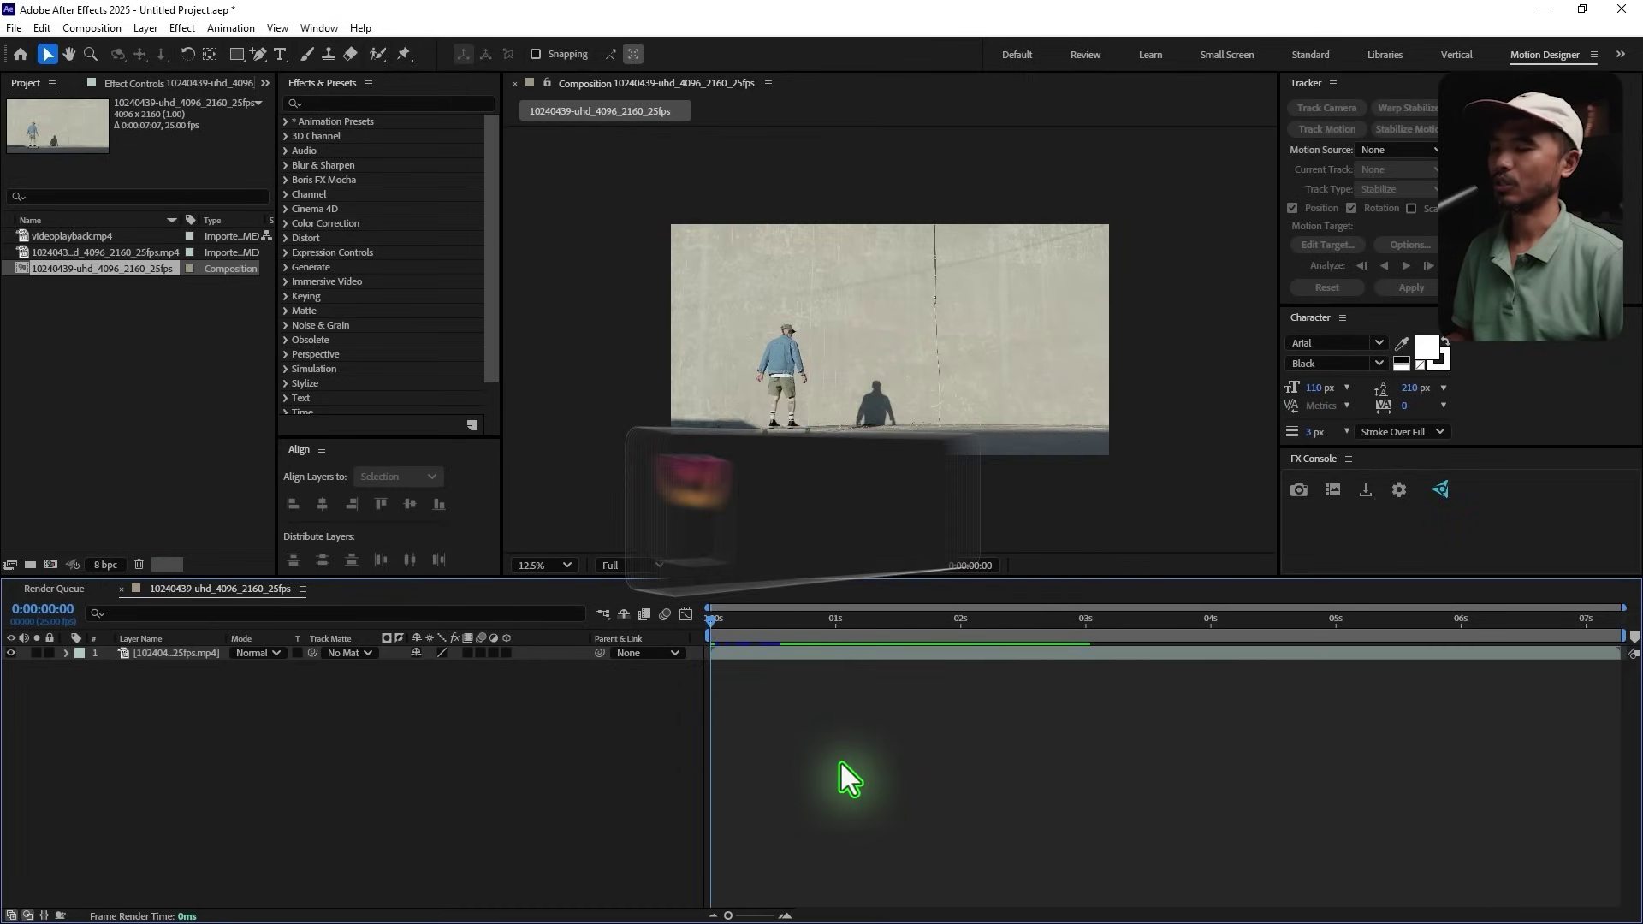
Step: Set the composition's size to 1920 x 1080 px and rename it Main Comp
key("ctrl+k")
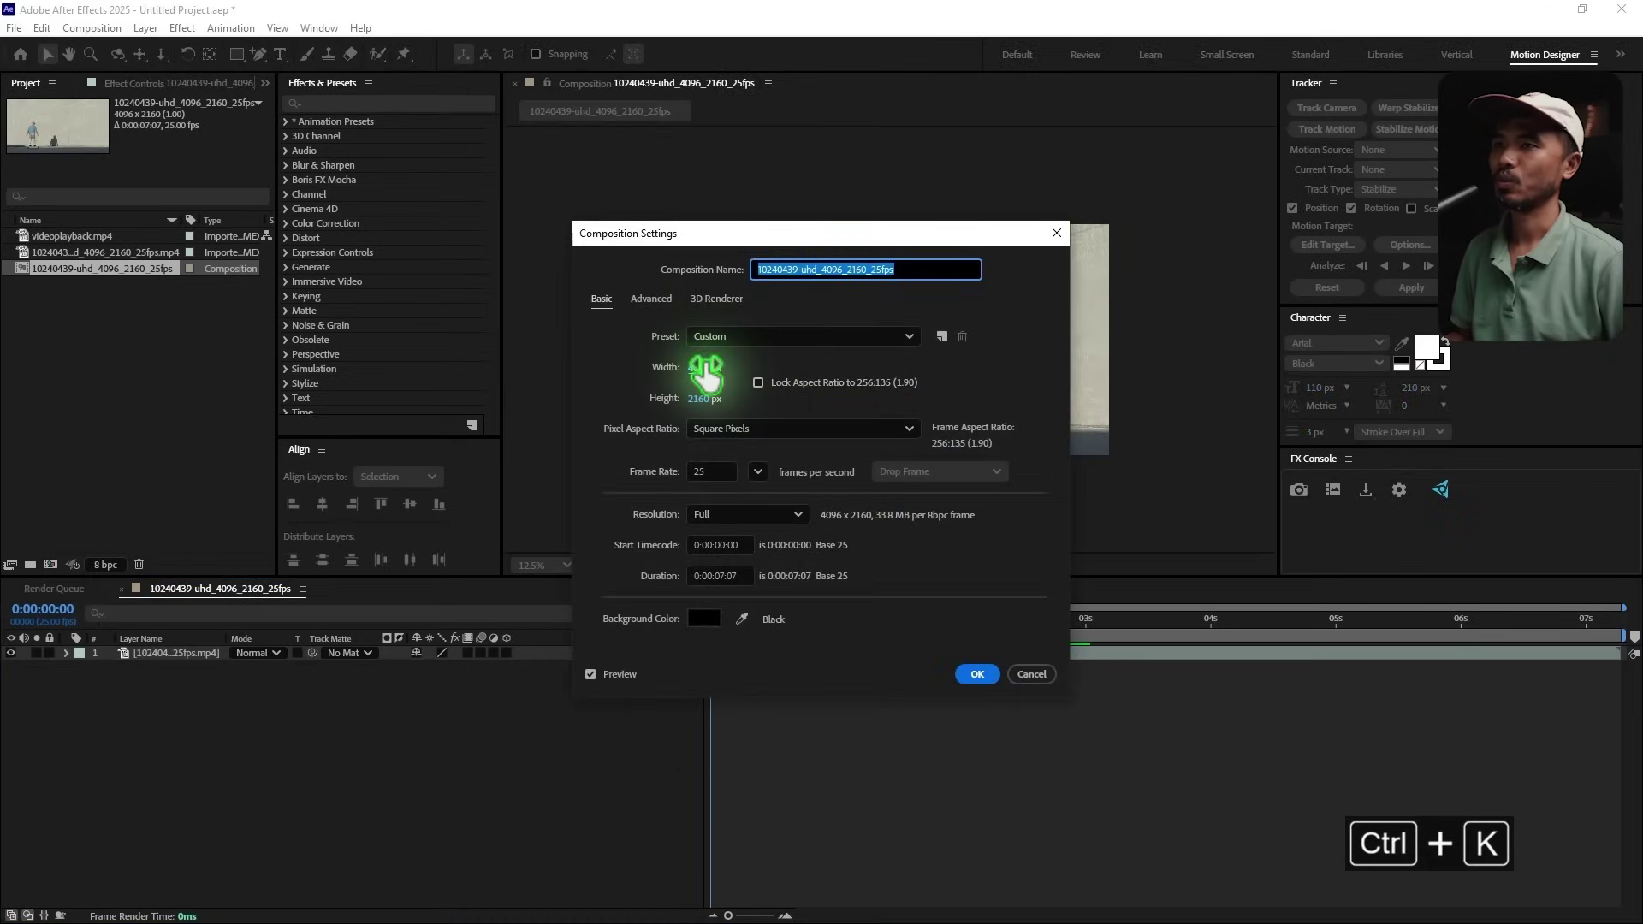
left_click(706, 367)
type("1920")
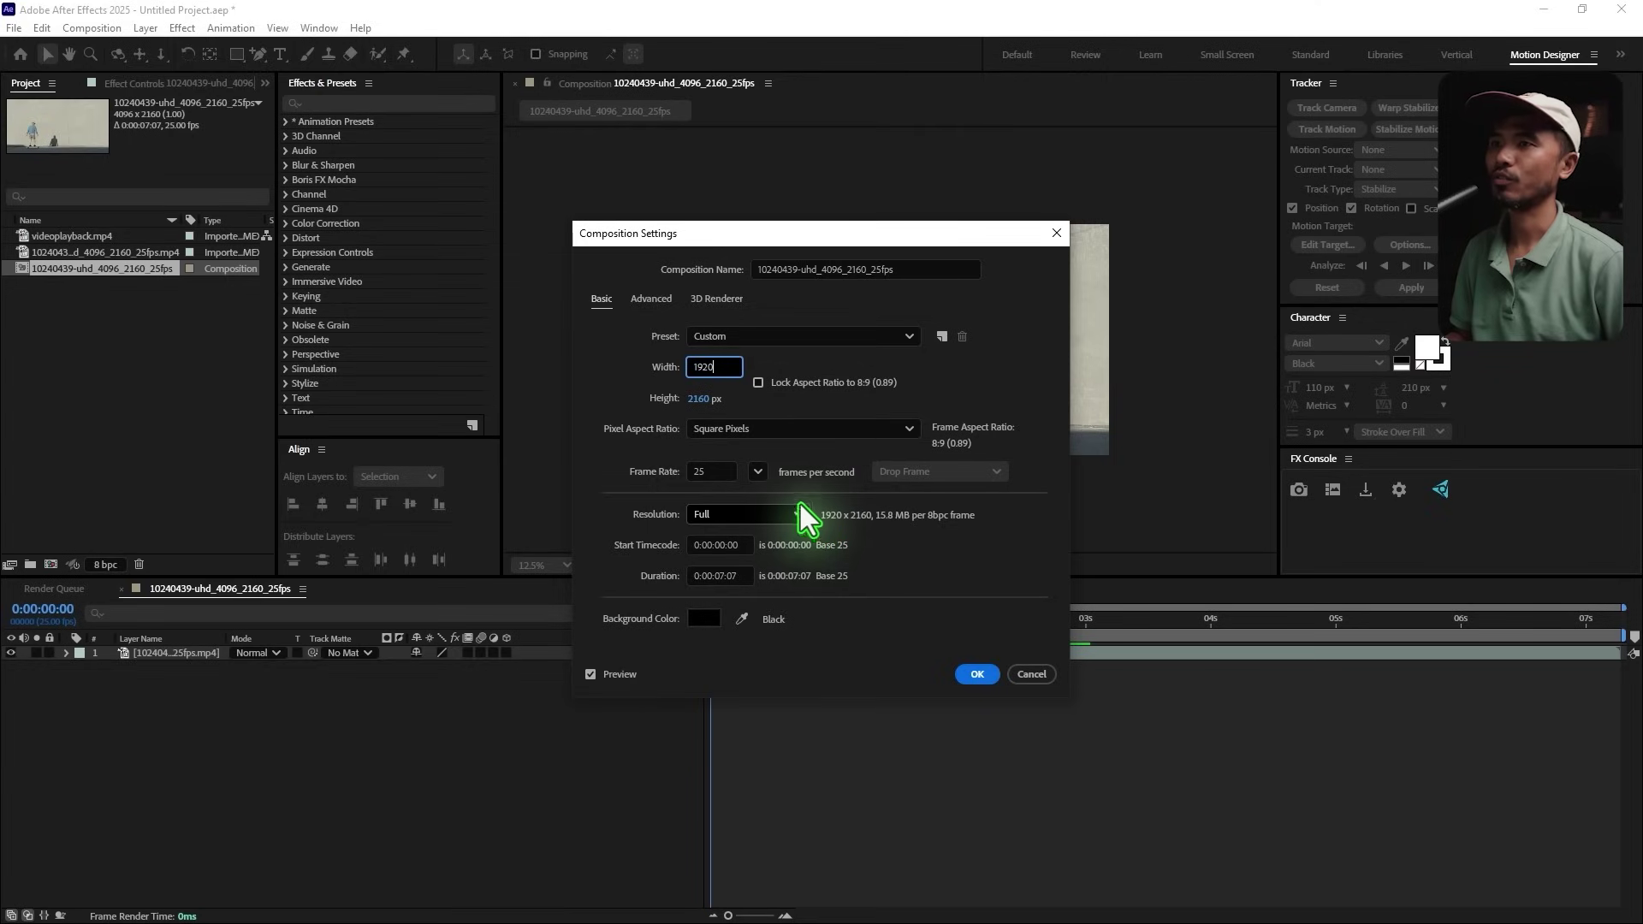
left_click(698, 398)
type("108")
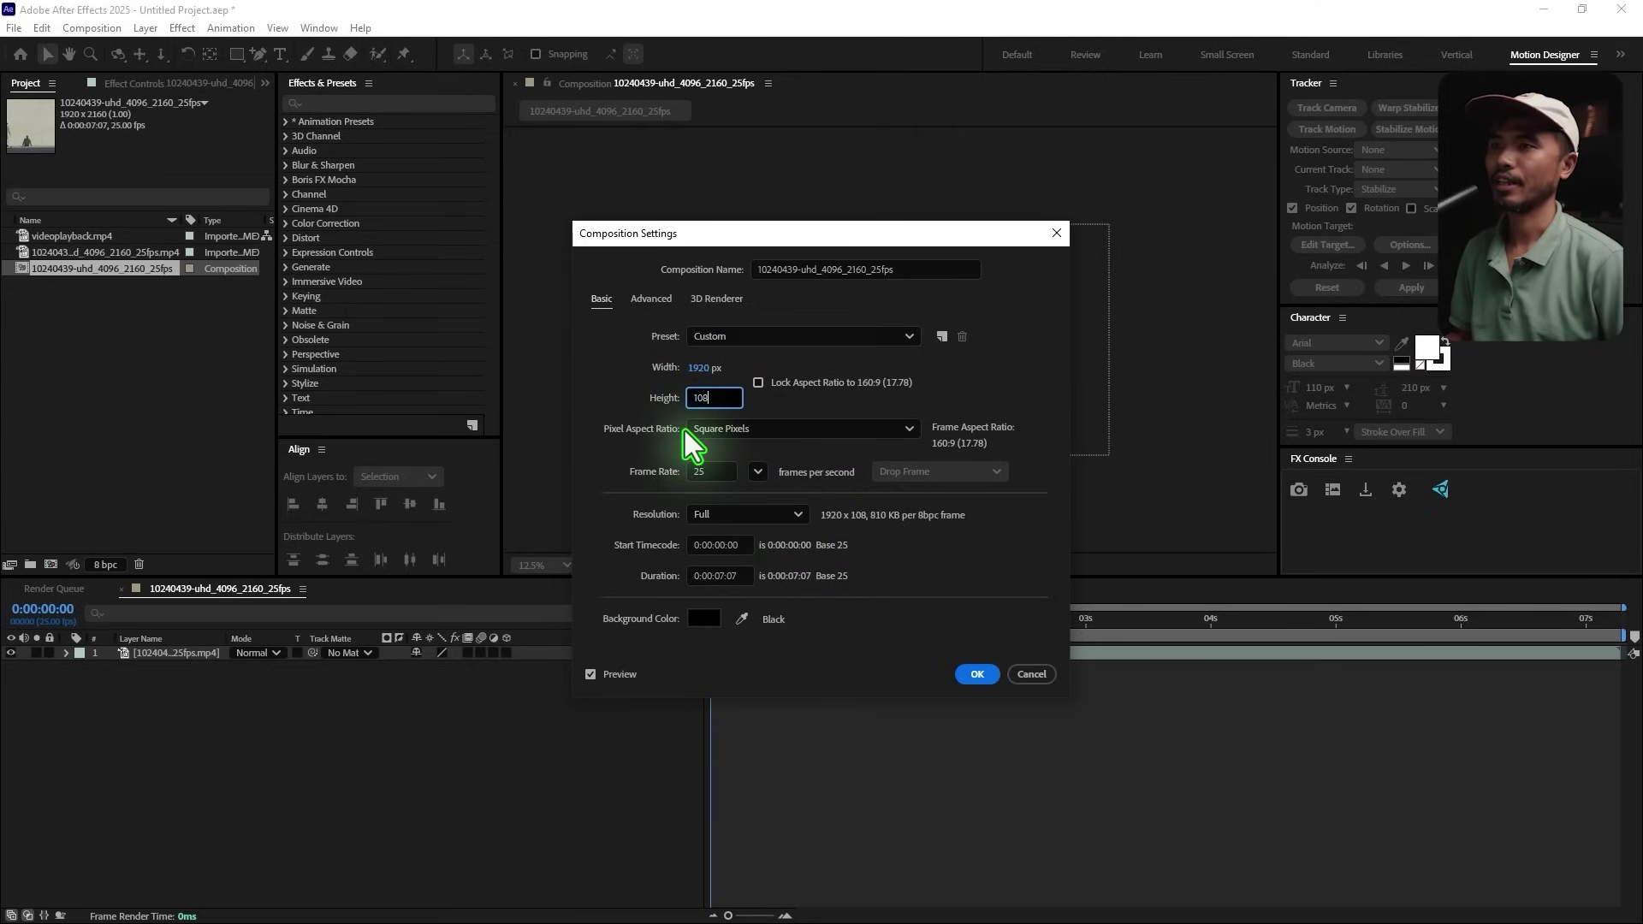
type("0")
left_click(929, 269)
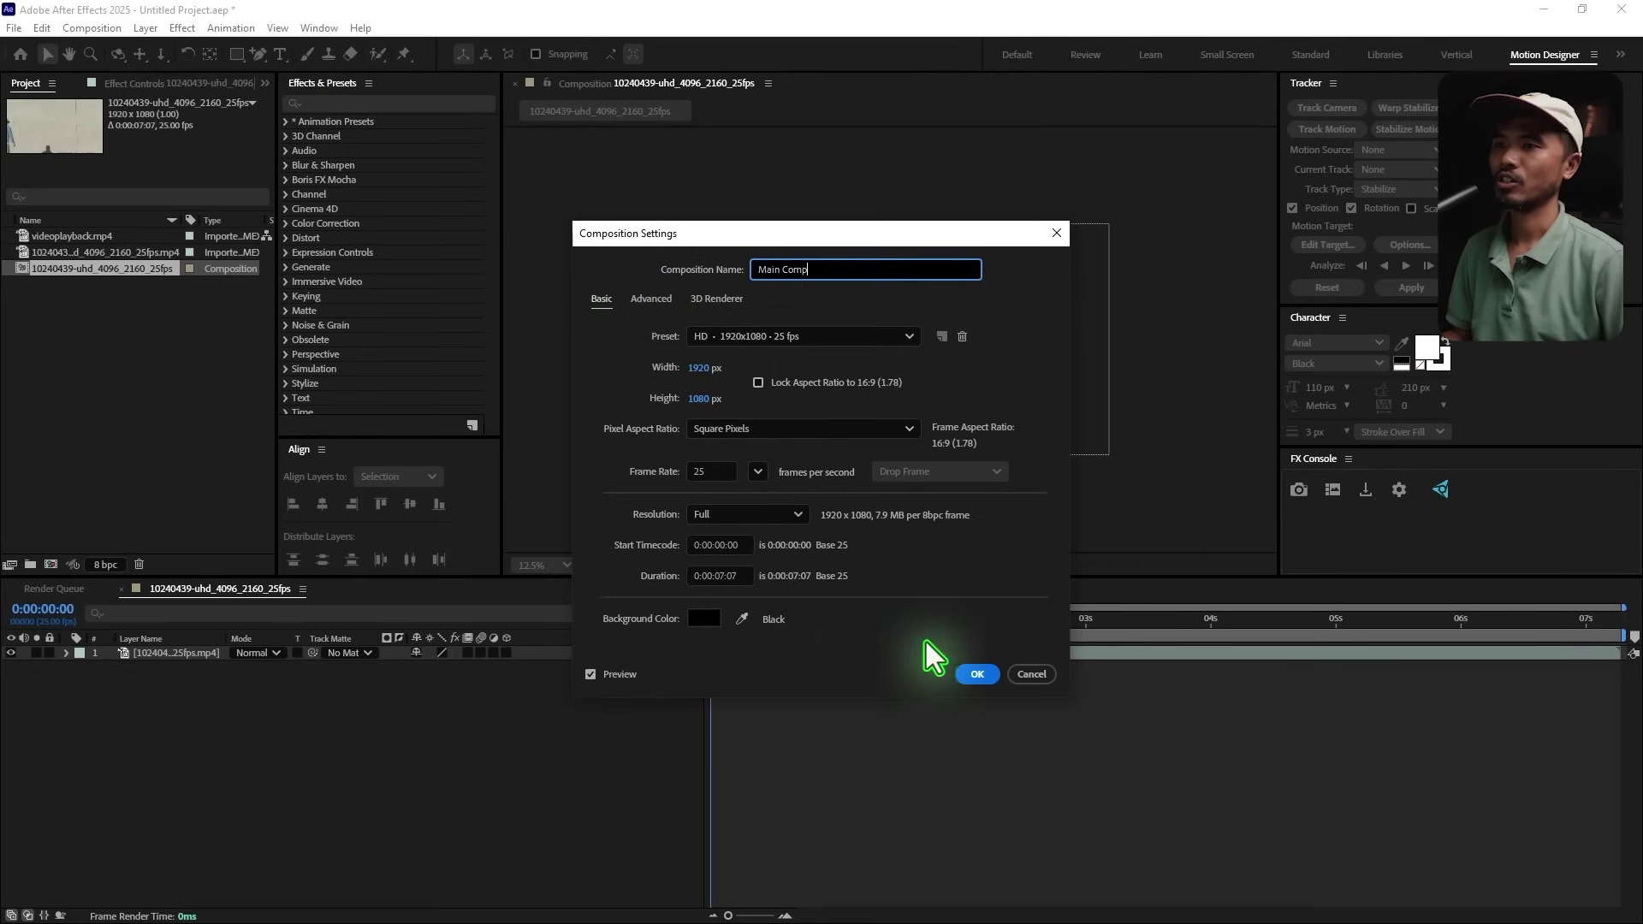
left_click(979, 680)
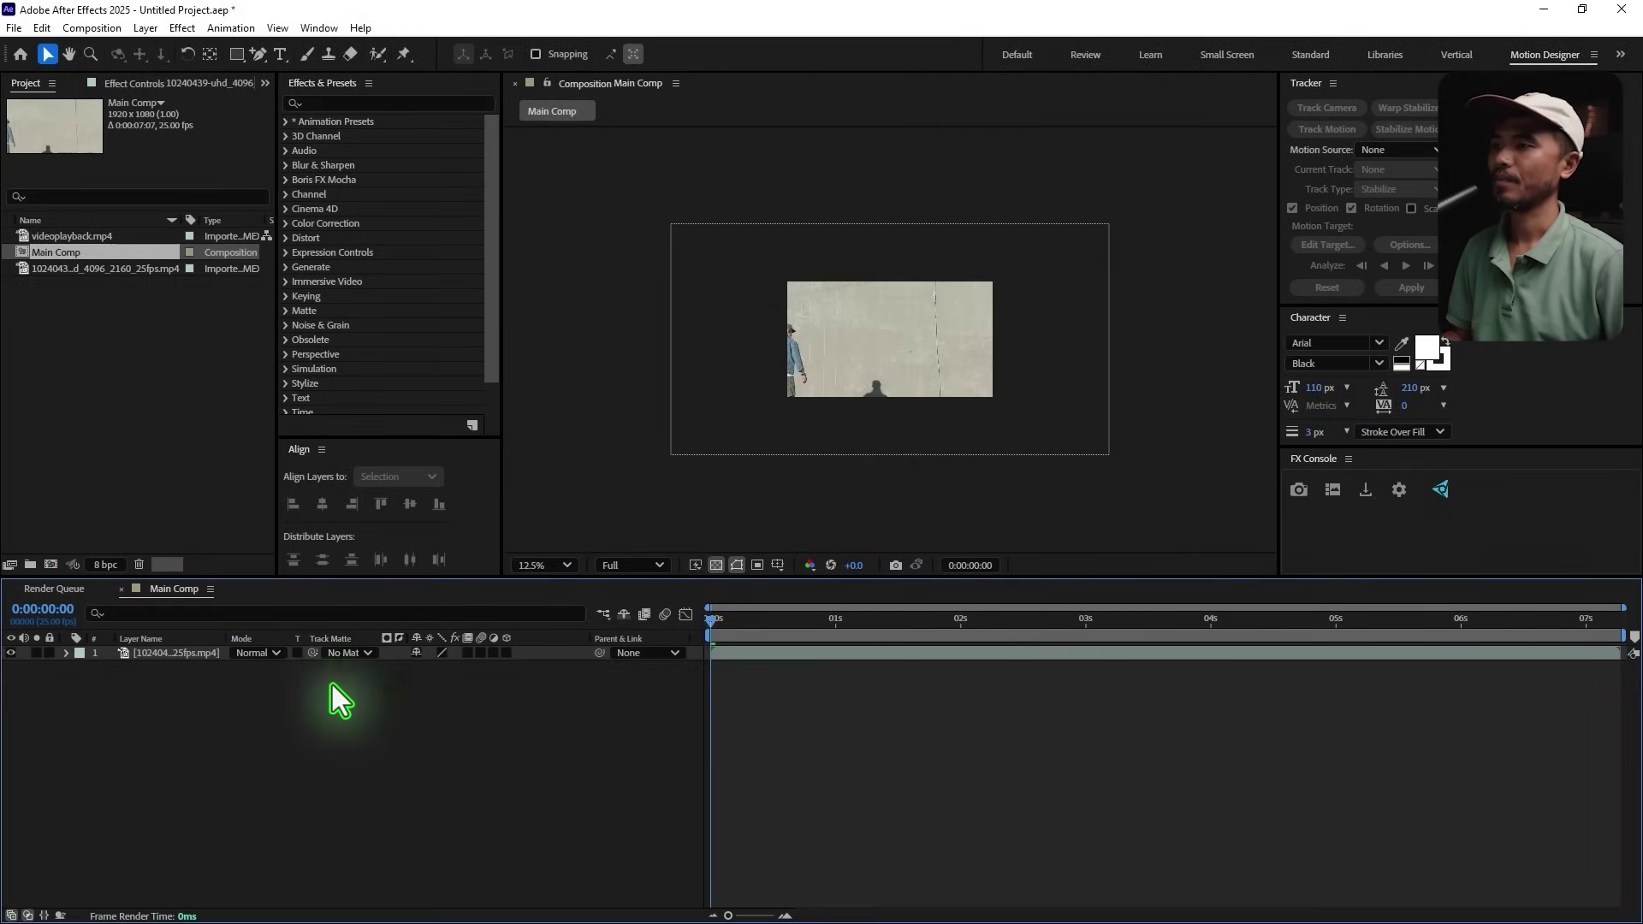
Step: Fit the footage layer to the height and width of Main Comp
left_click(171, 654)
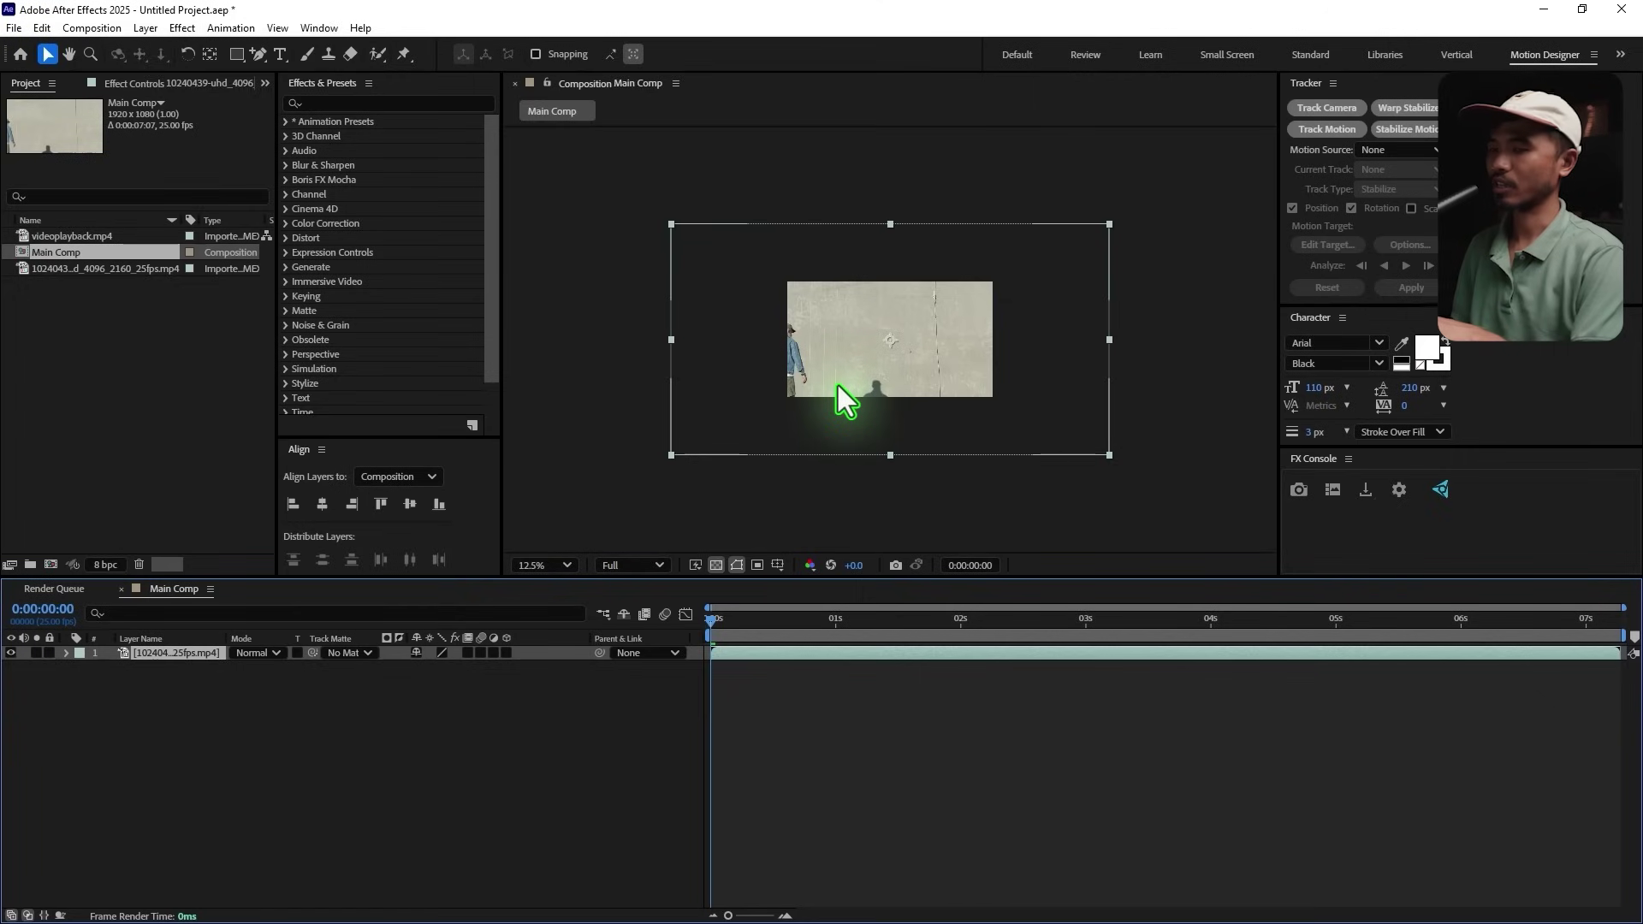
key("ctrl+alt+f")
scroll(895, 437, "up", 1)
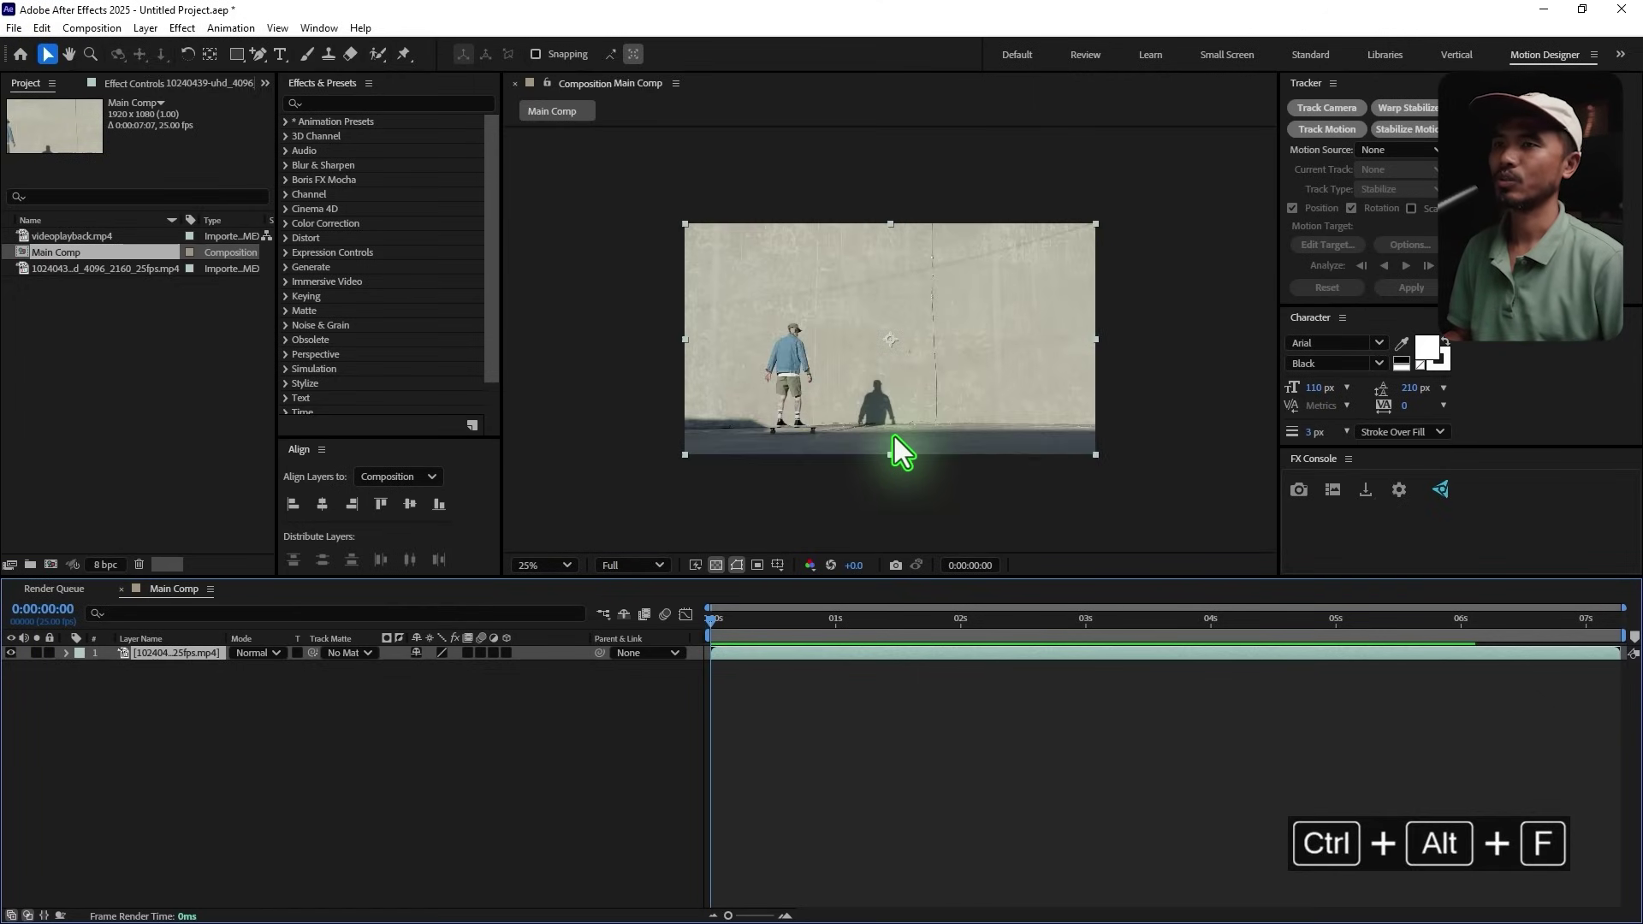
Step: Speed up the footage layer with a Time Stretch factor of 50 and preview the result
left_click_drag(717, 630, 952, 649)
key("Home")
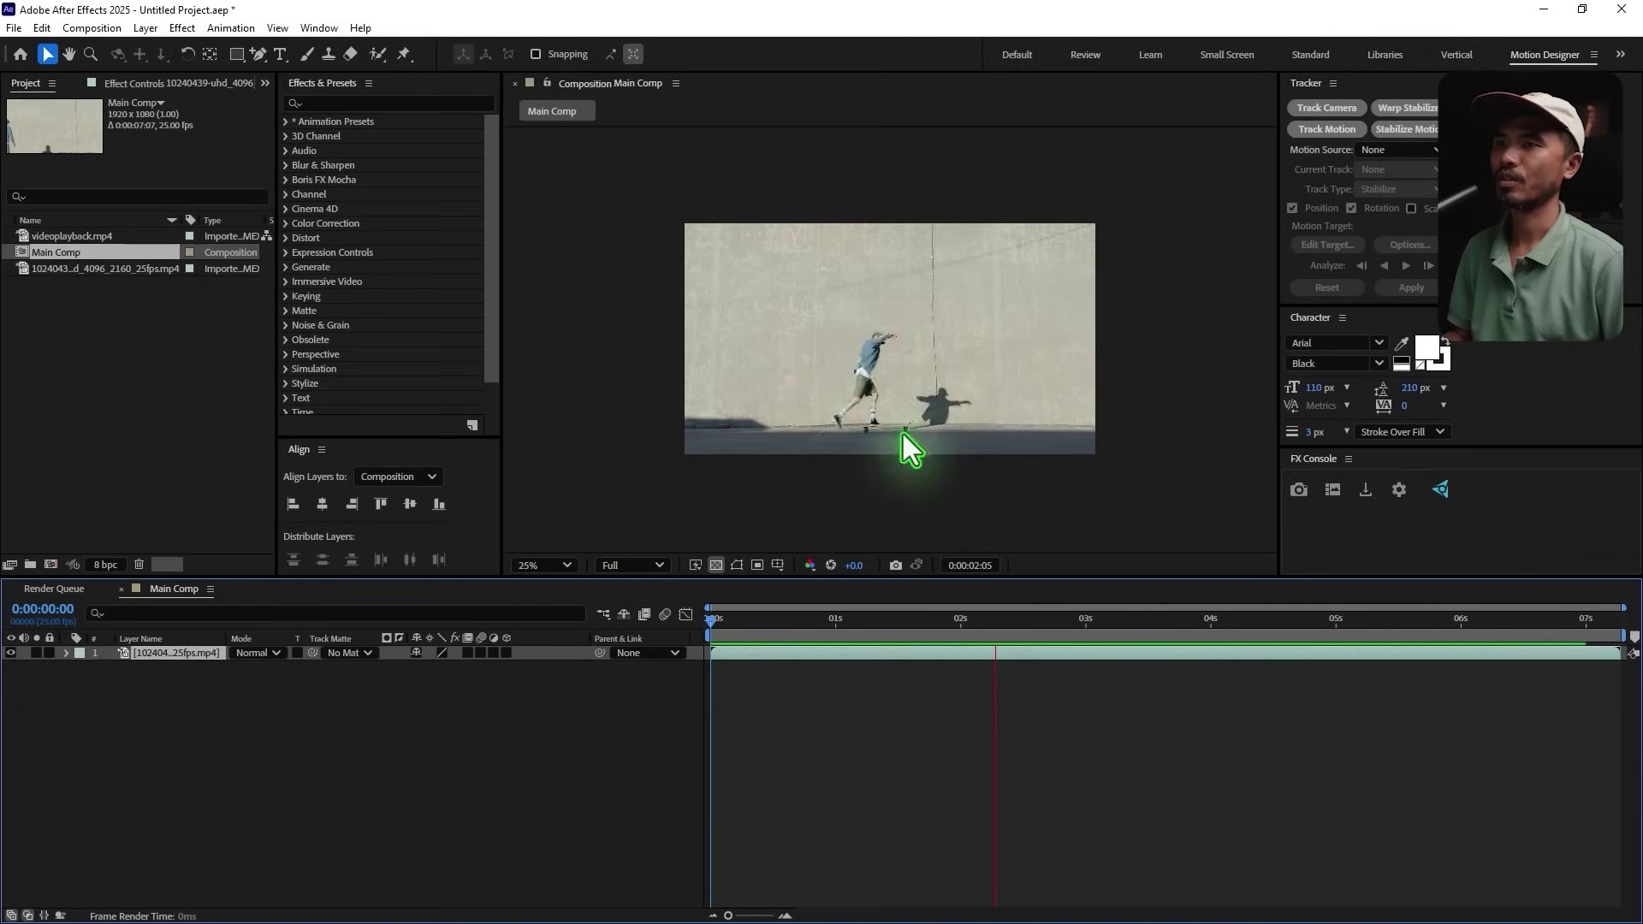
left_click(898, 648)
key("space")
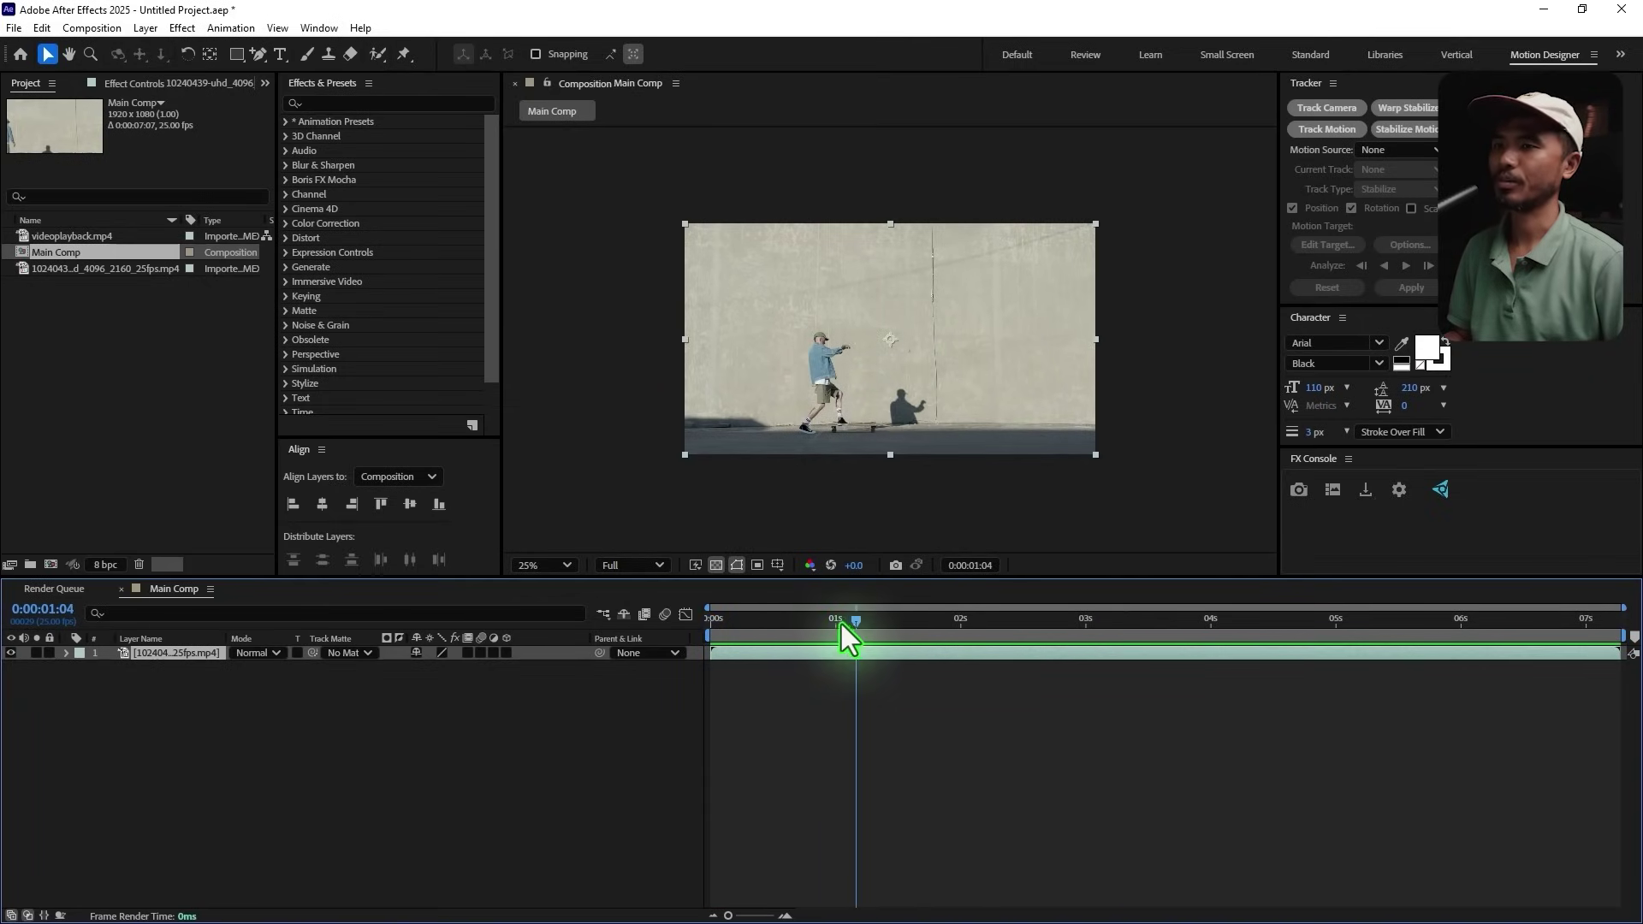
left_click_drag(840, 624, 787, 635)
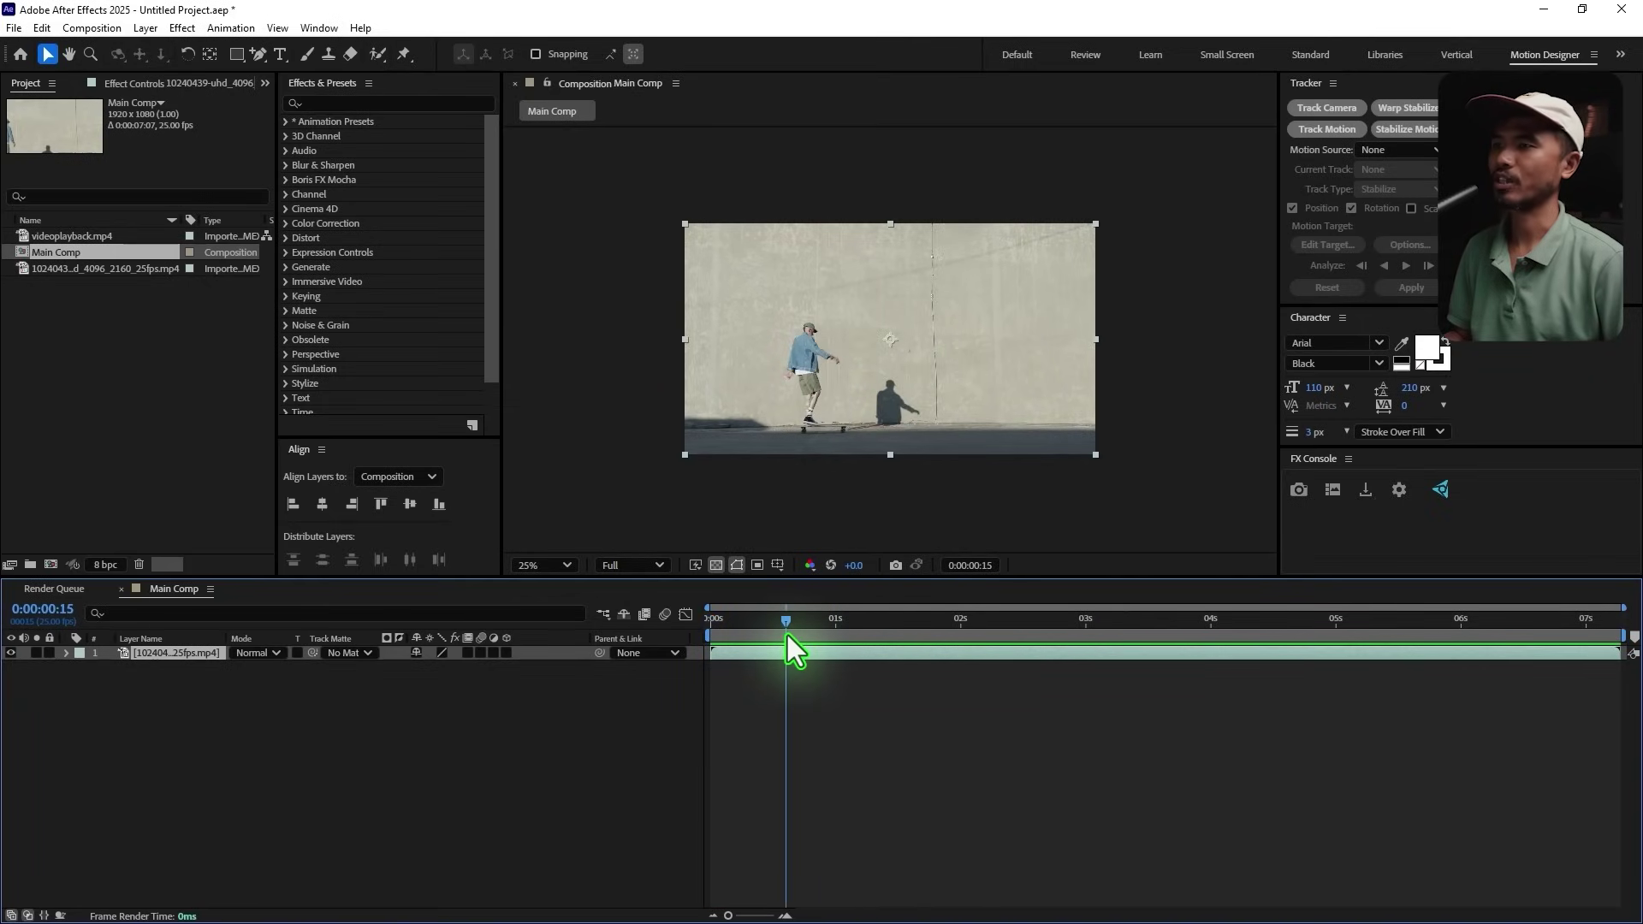
right_click(188, 655)
mouse_move(290, 241)
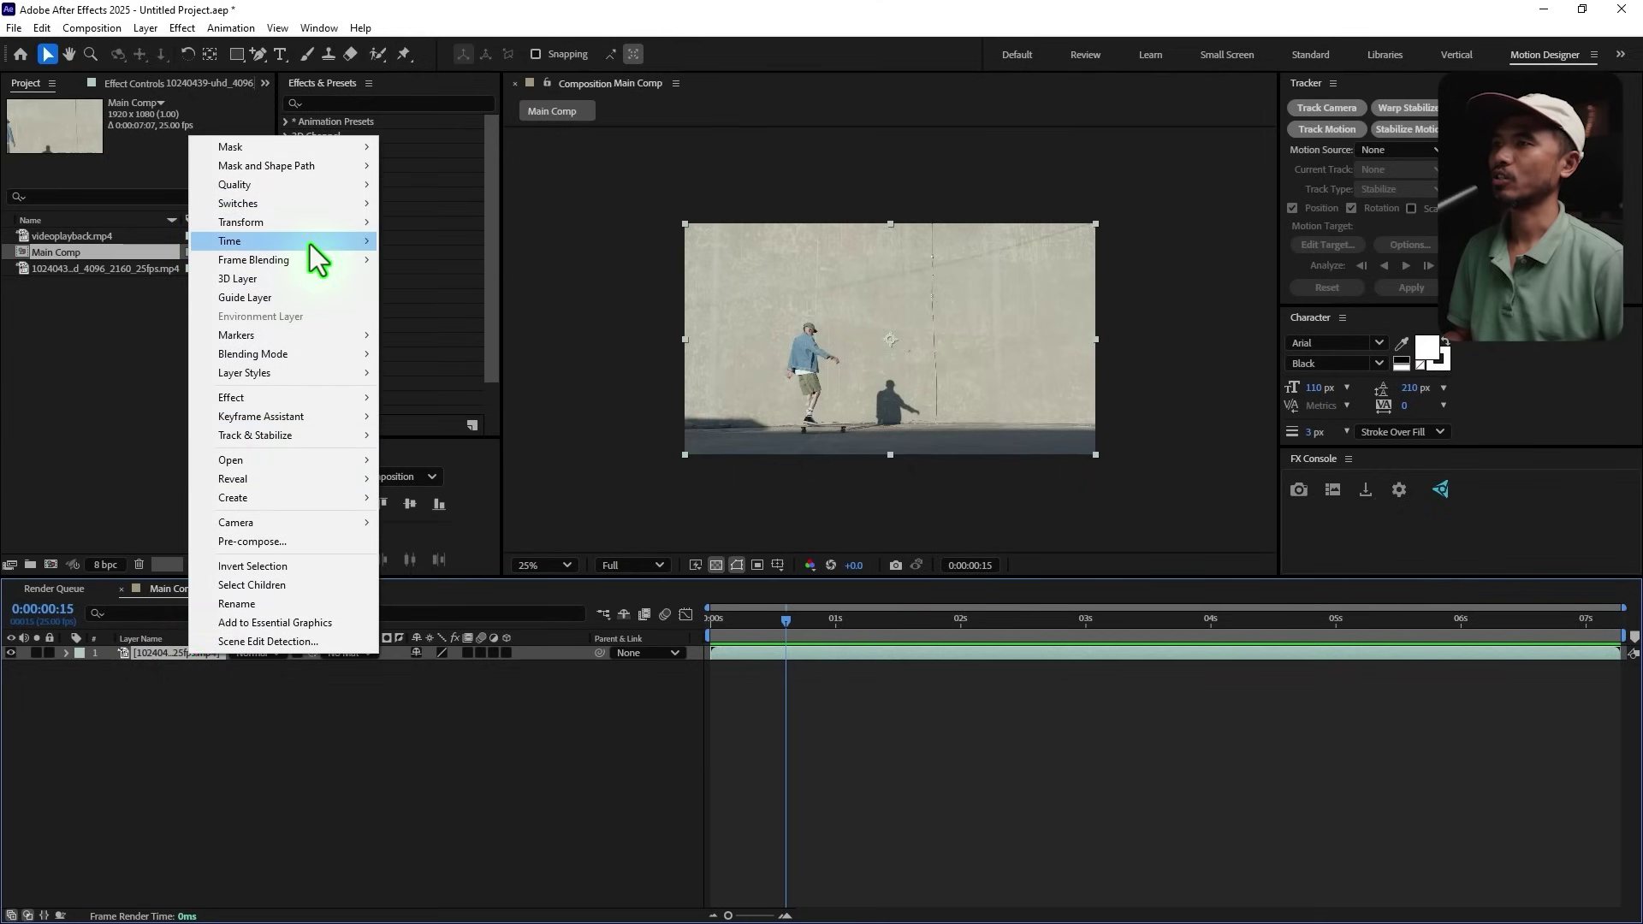
left_click(476, 280)
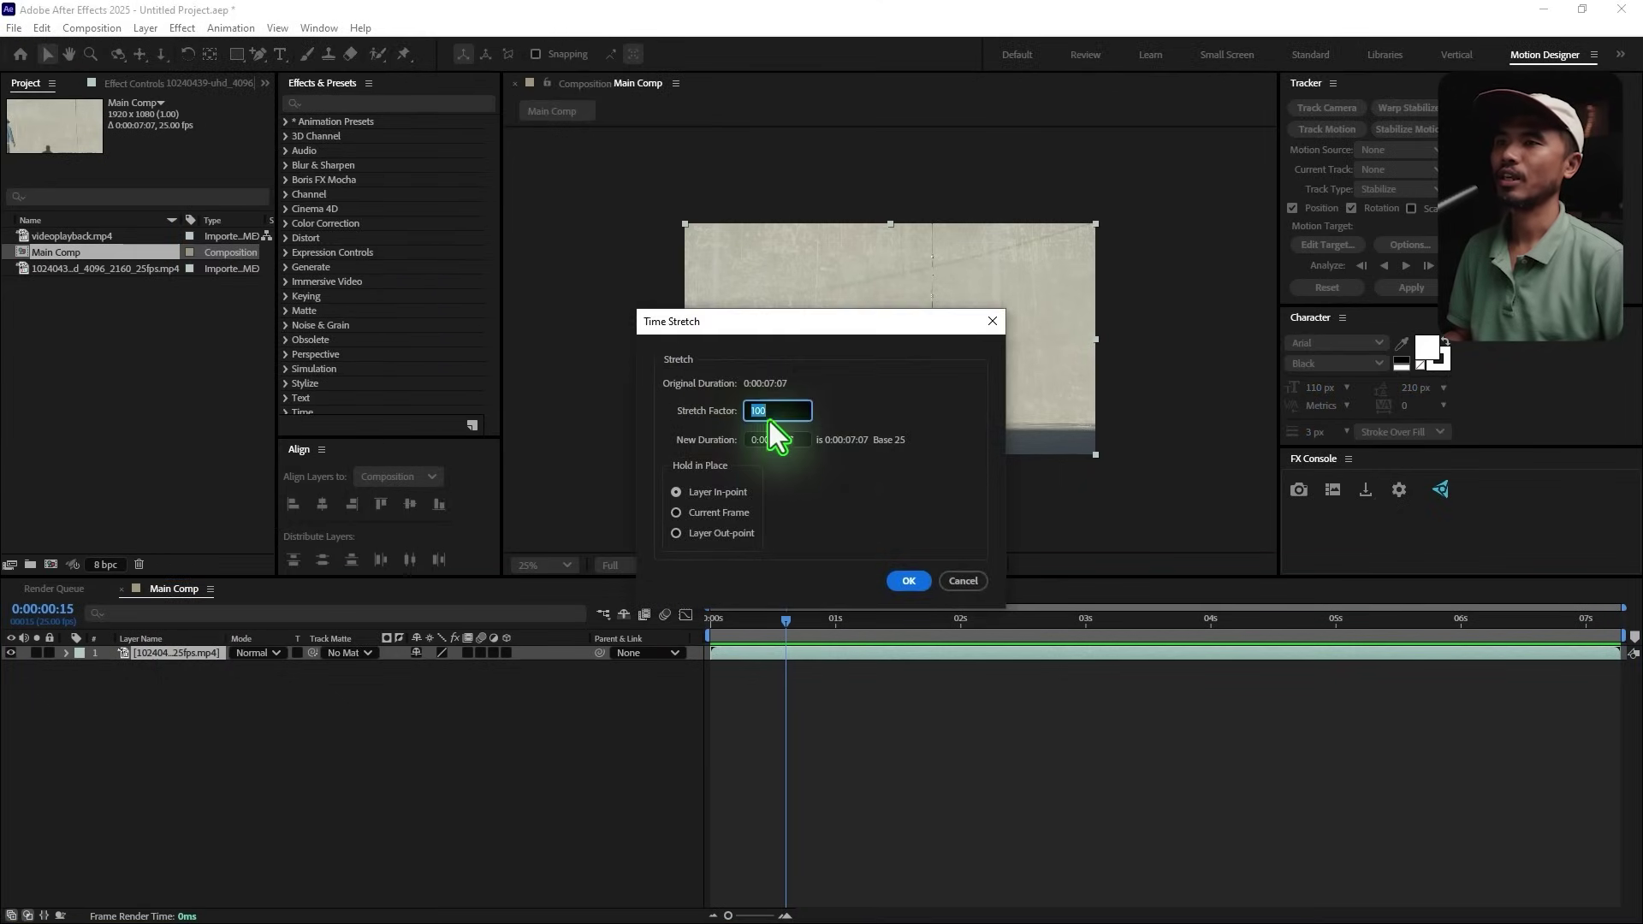
type("50")
key("Return")
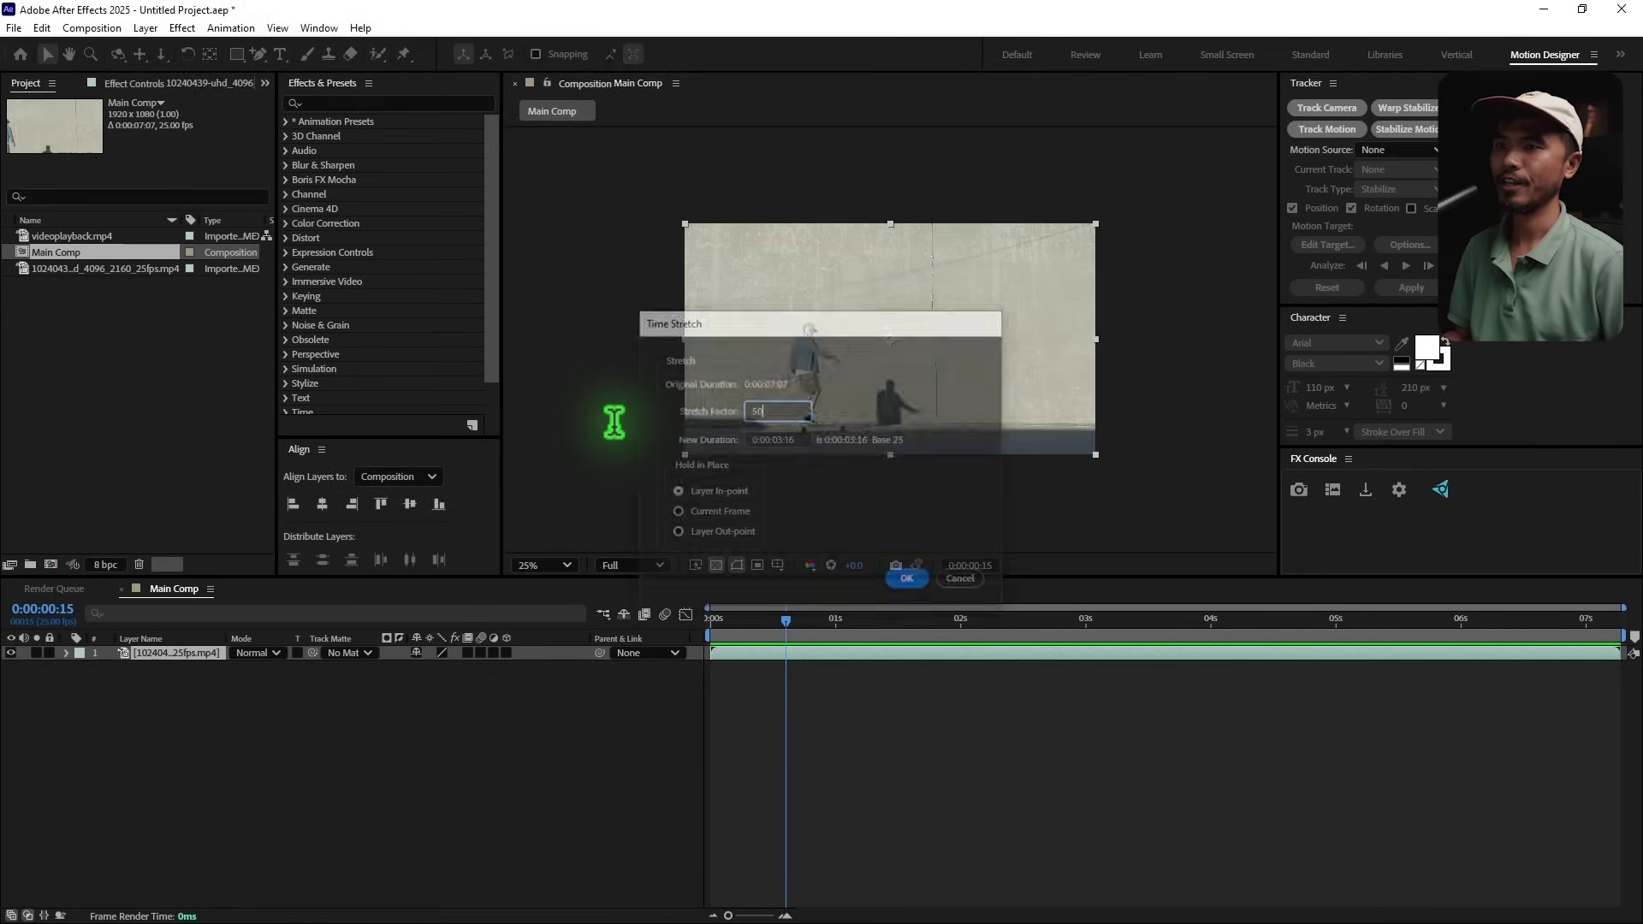
key("space")
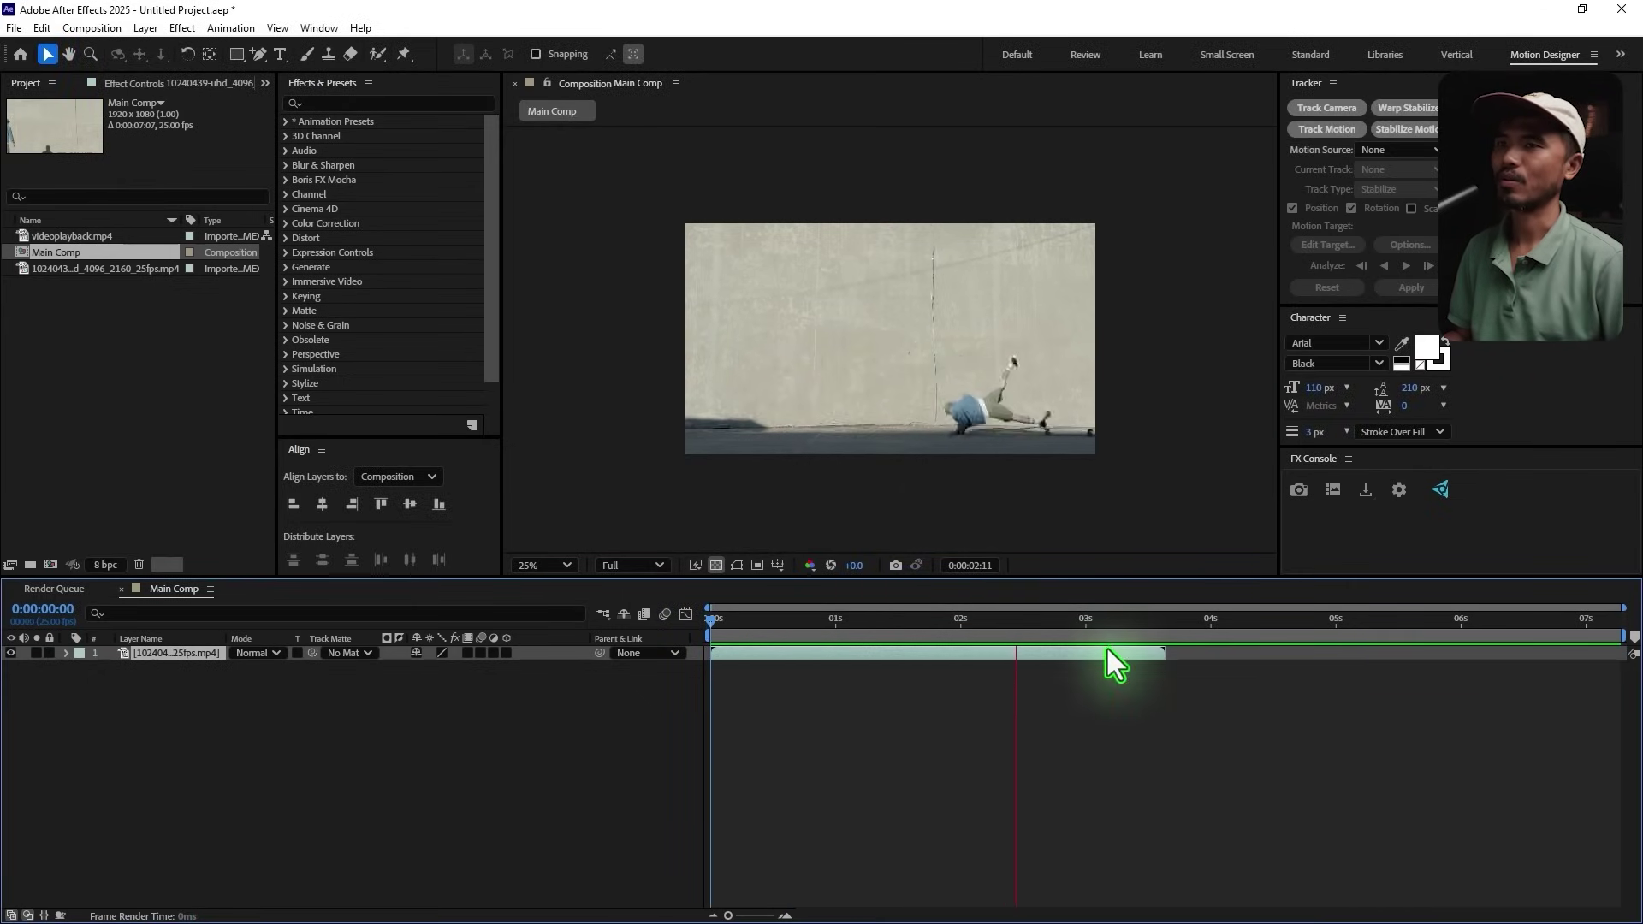
Step: End the work area at 0:00:03:15, where the shortened footage layer ends, and trim the composition to it
left_click_drag(1107, 650, 1163, 654)
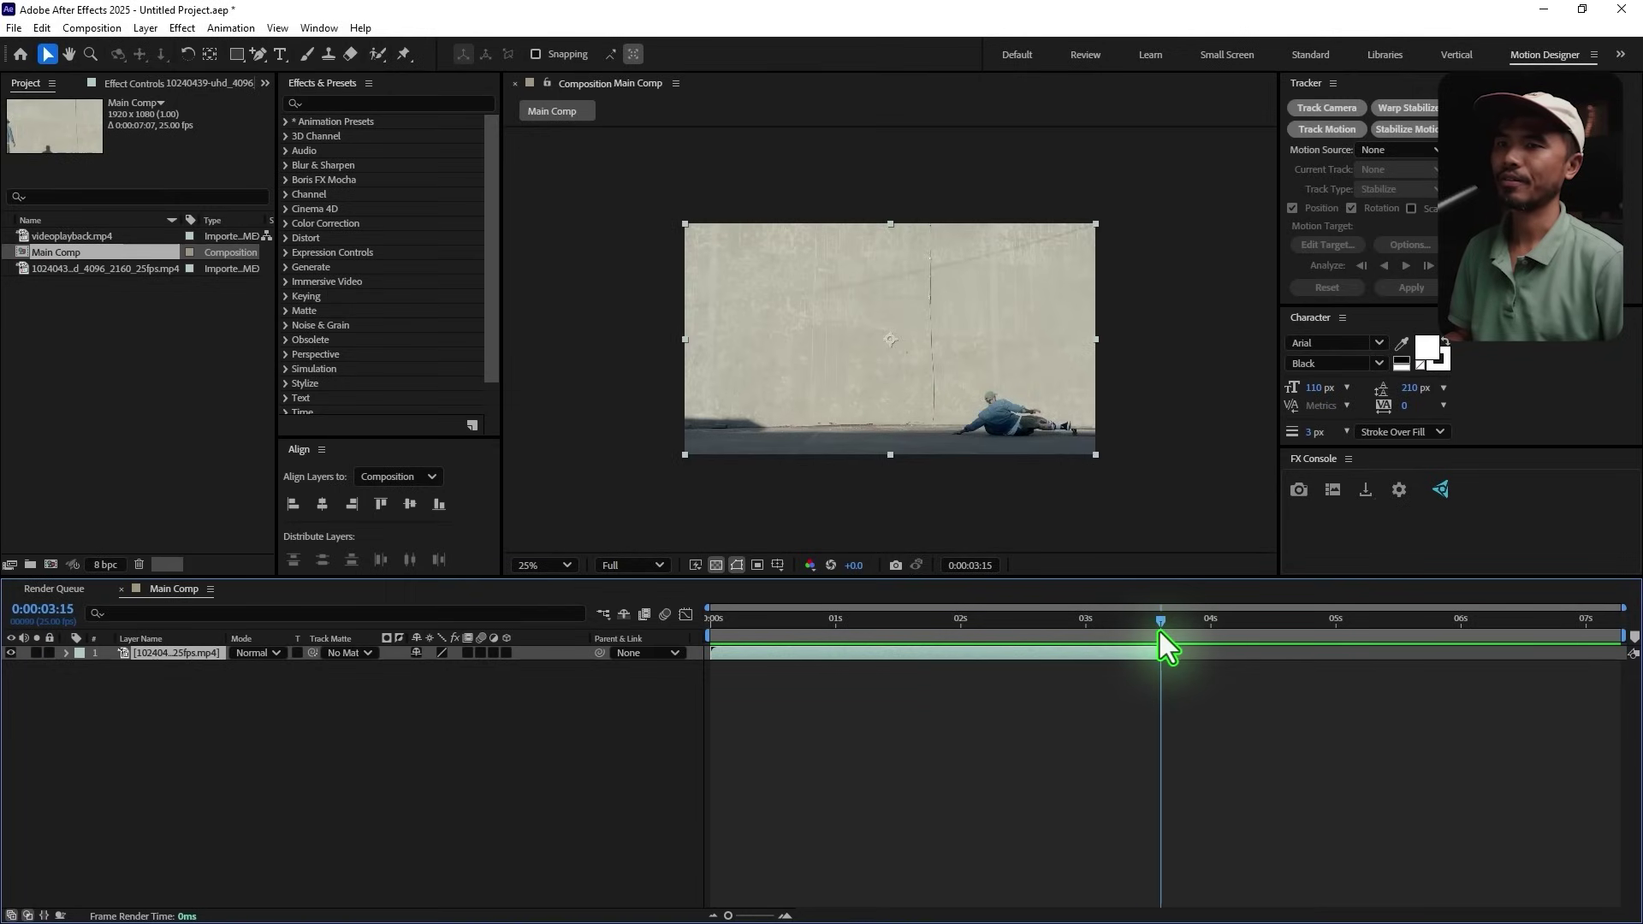
key("n")
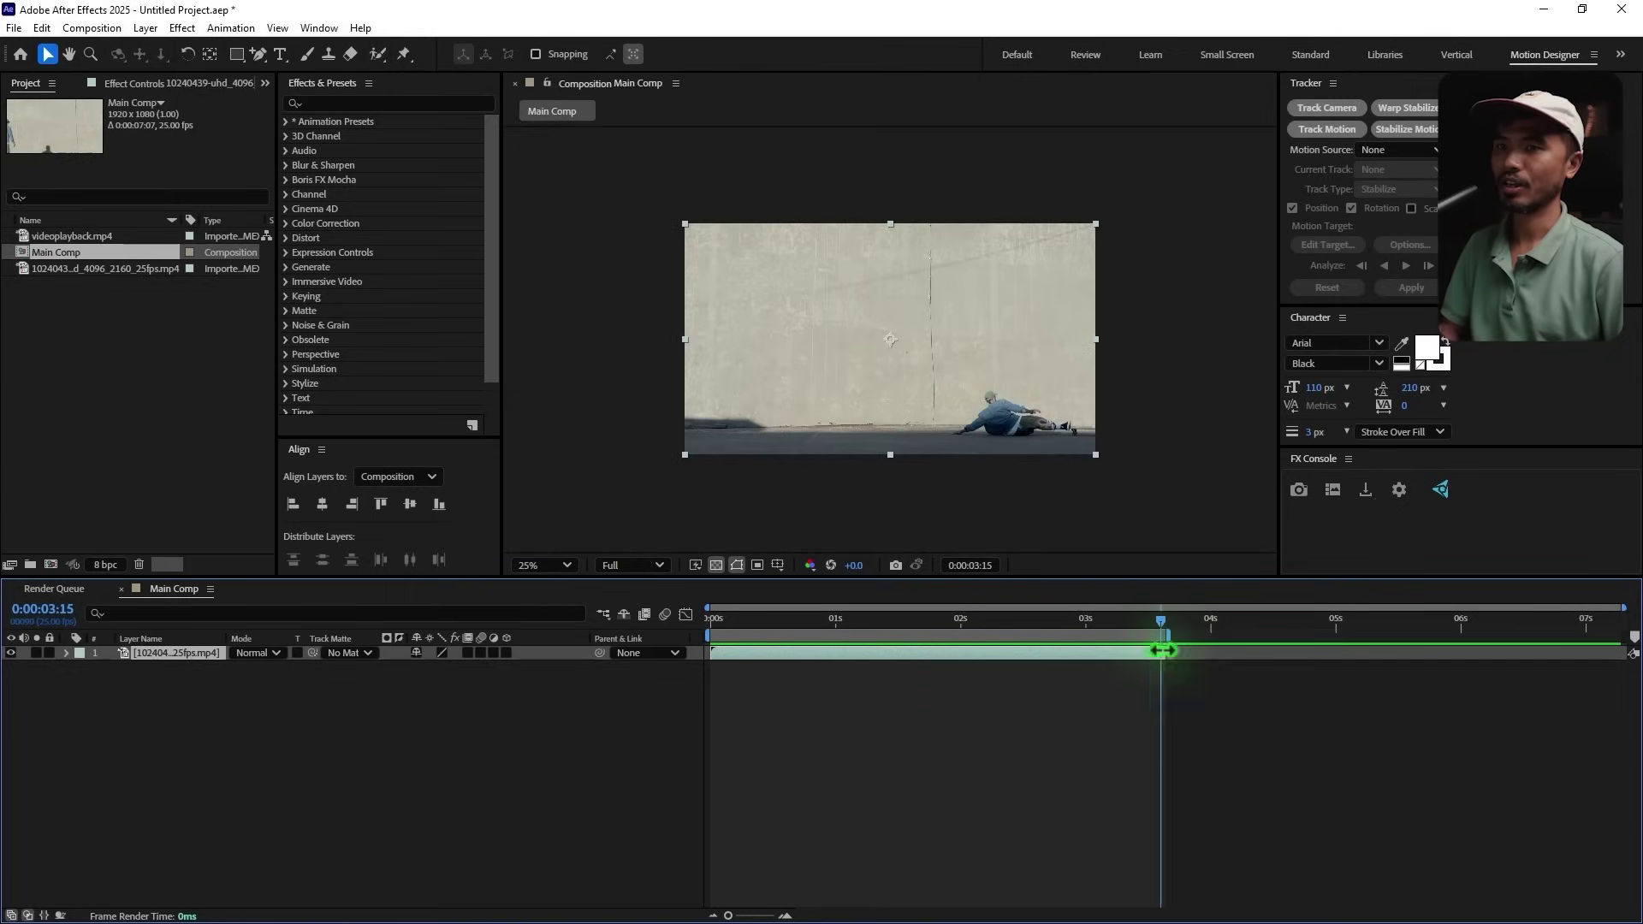
right_click(1038, 637)
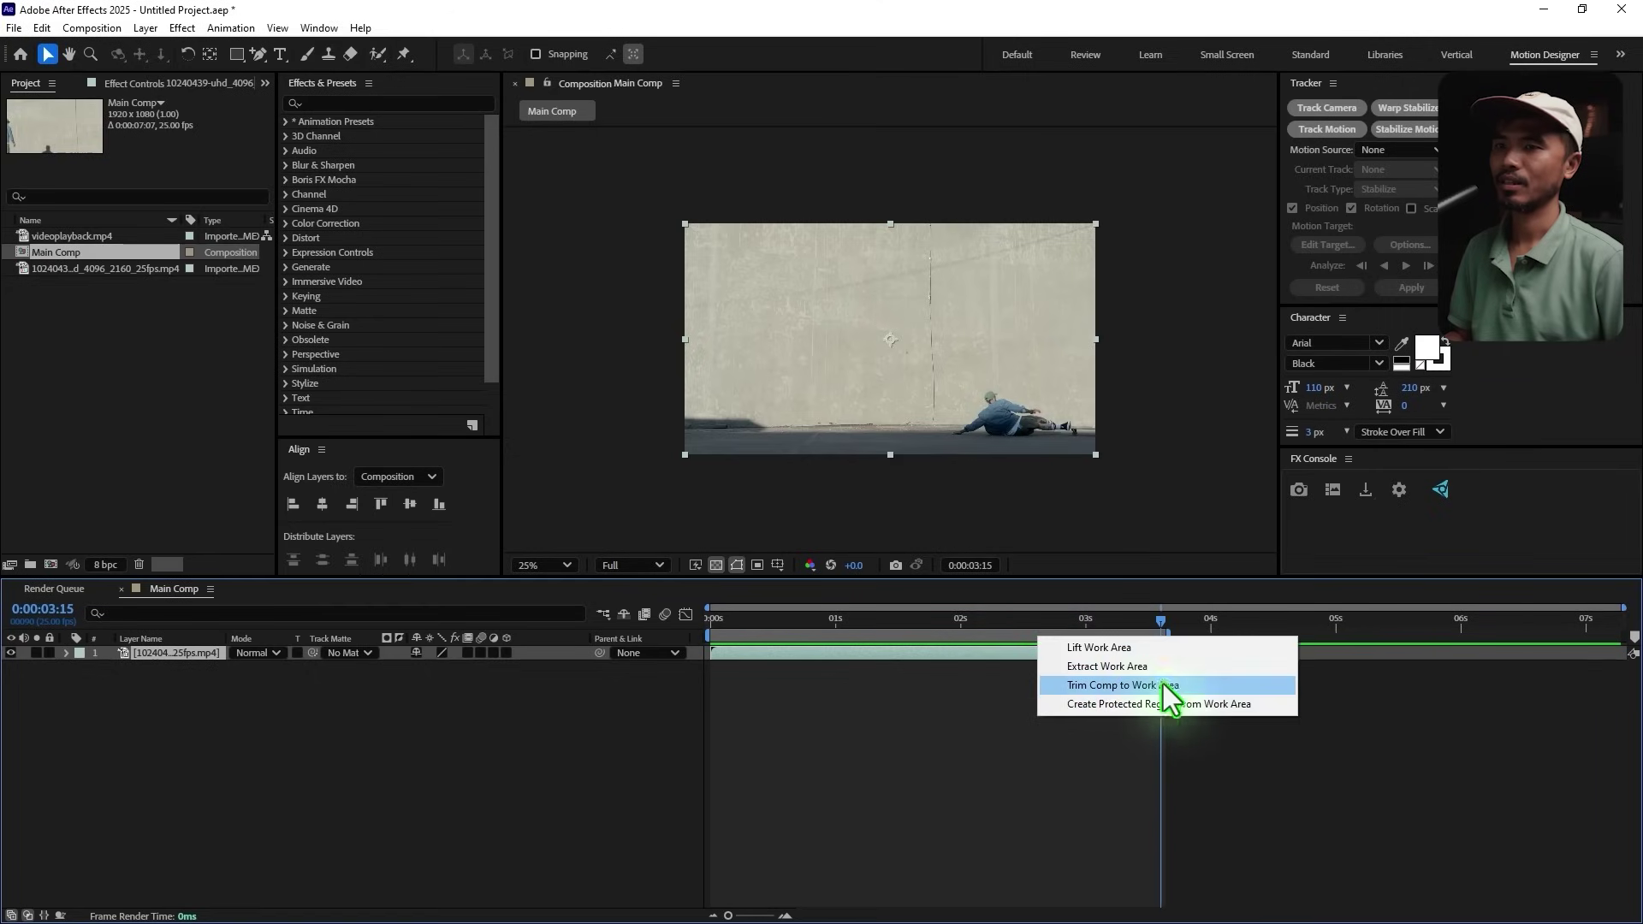
left_click(1169, 692)
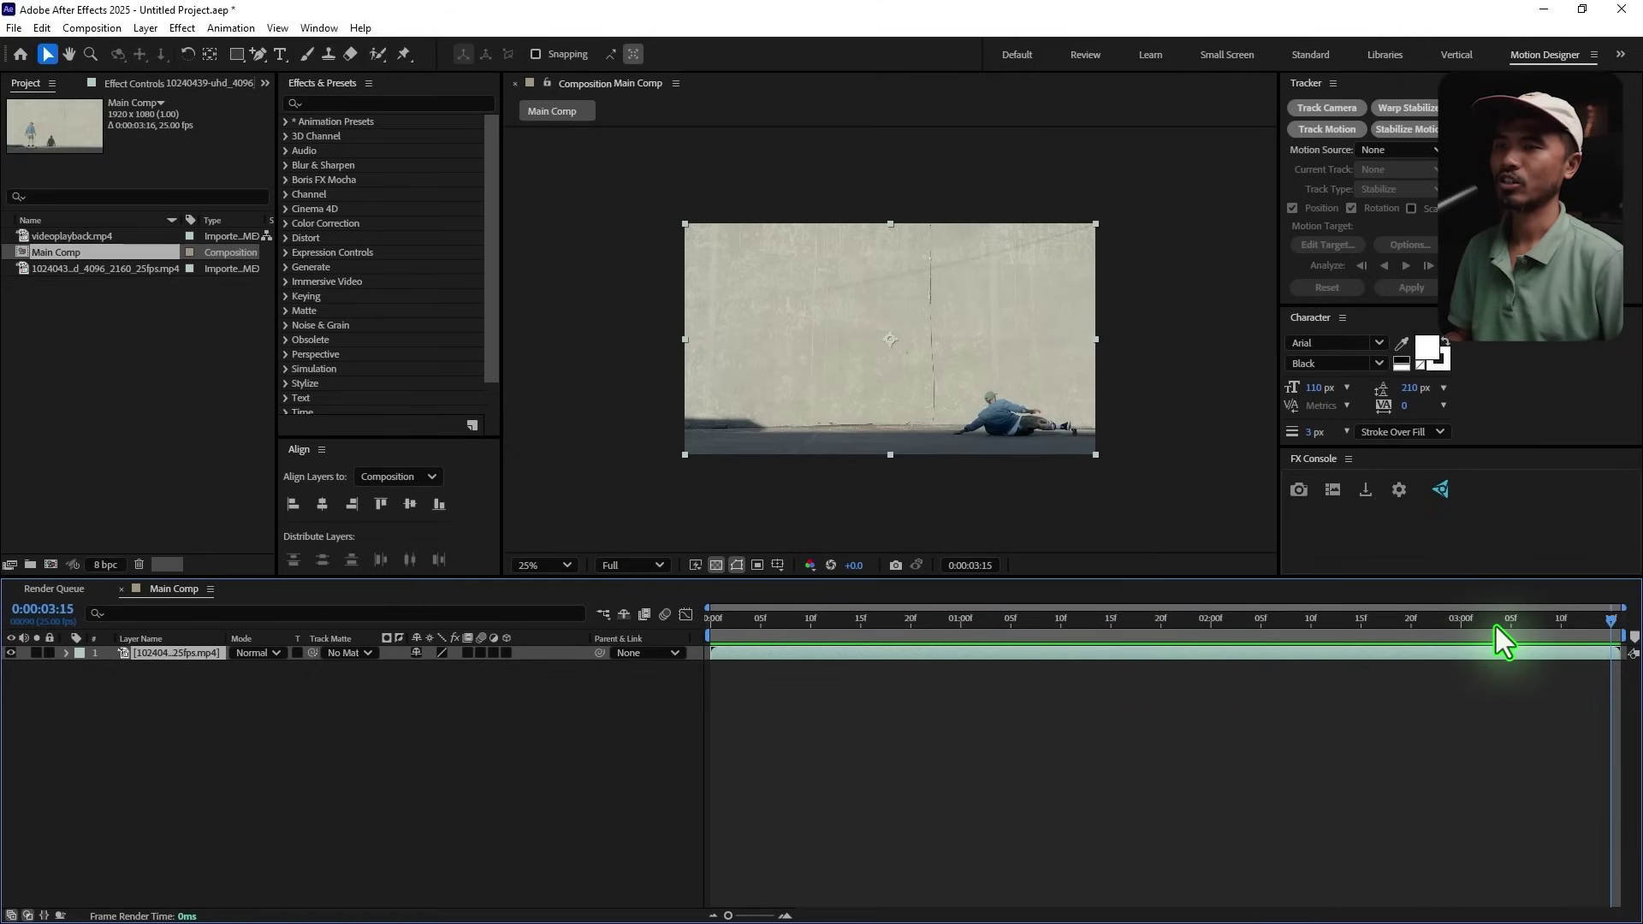
Step: Play and scrub through the trimmed footage, examining the wall and its cable up close for camera shake
key("space")
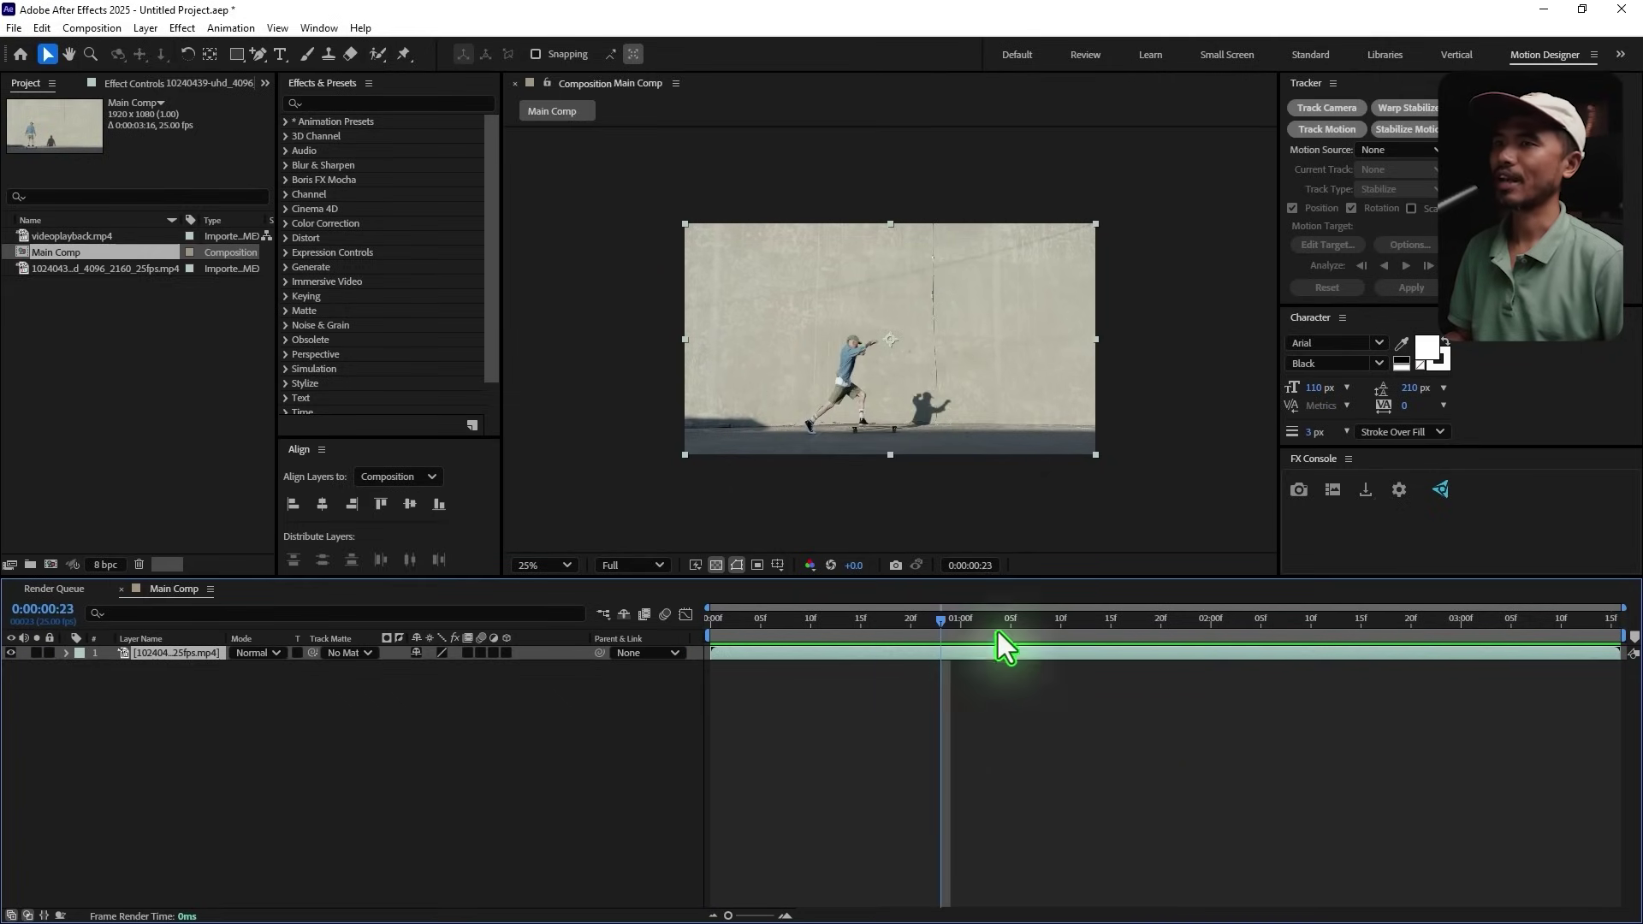
scroll(932, 479, "up", 2)
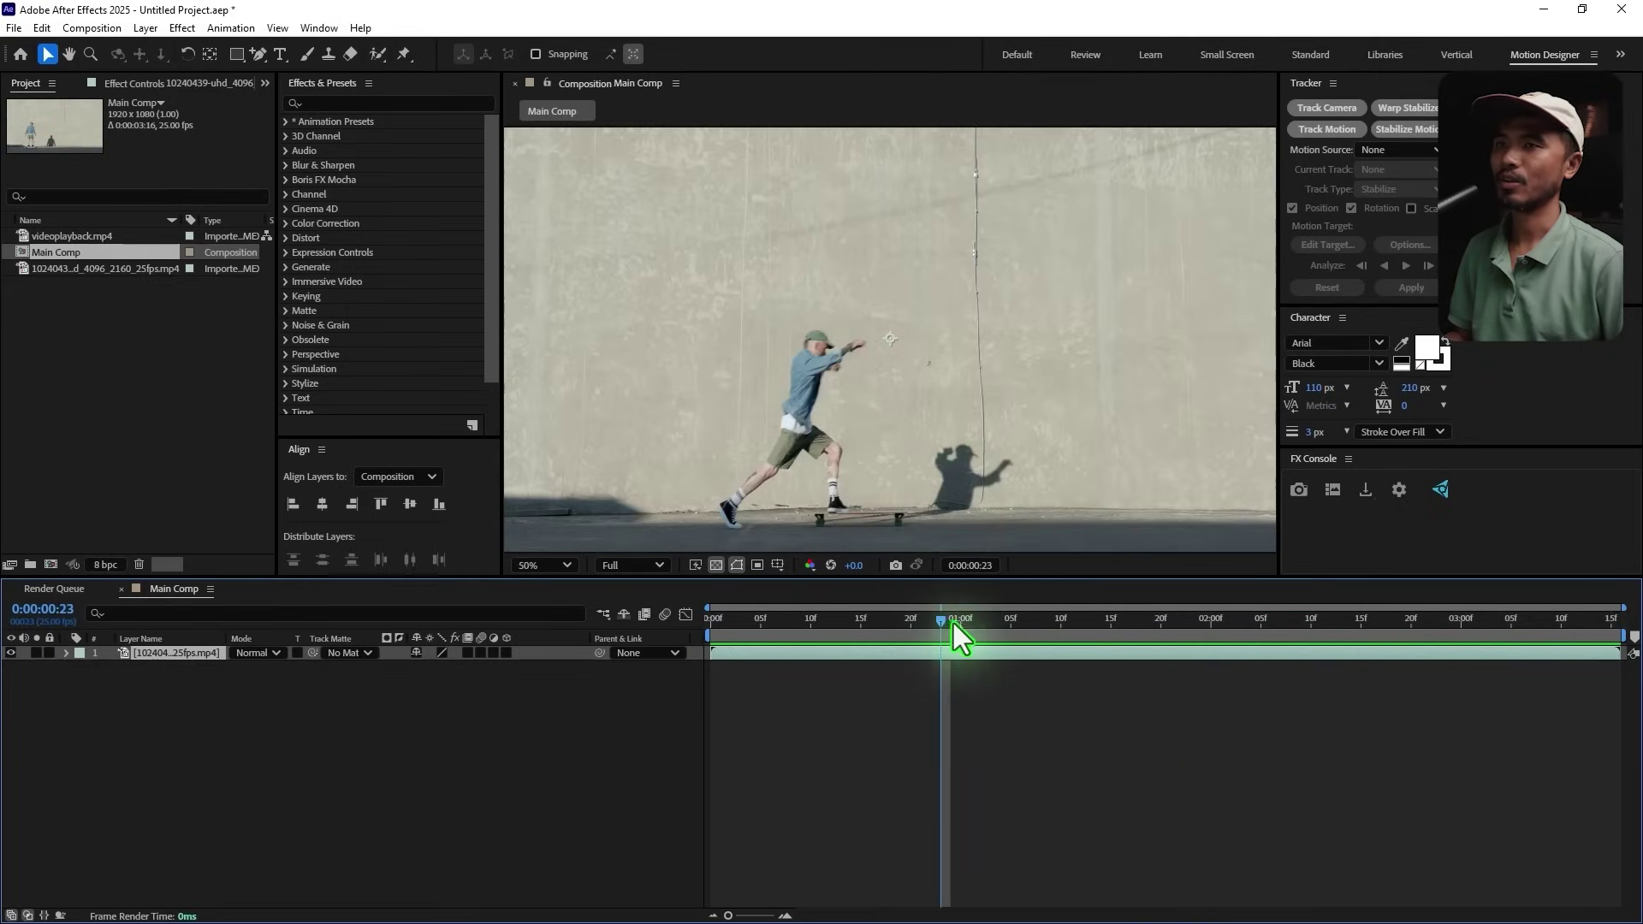
left_click_drag(953, 623, 1042, 638)
scroll(1019, 274, "up", 2)
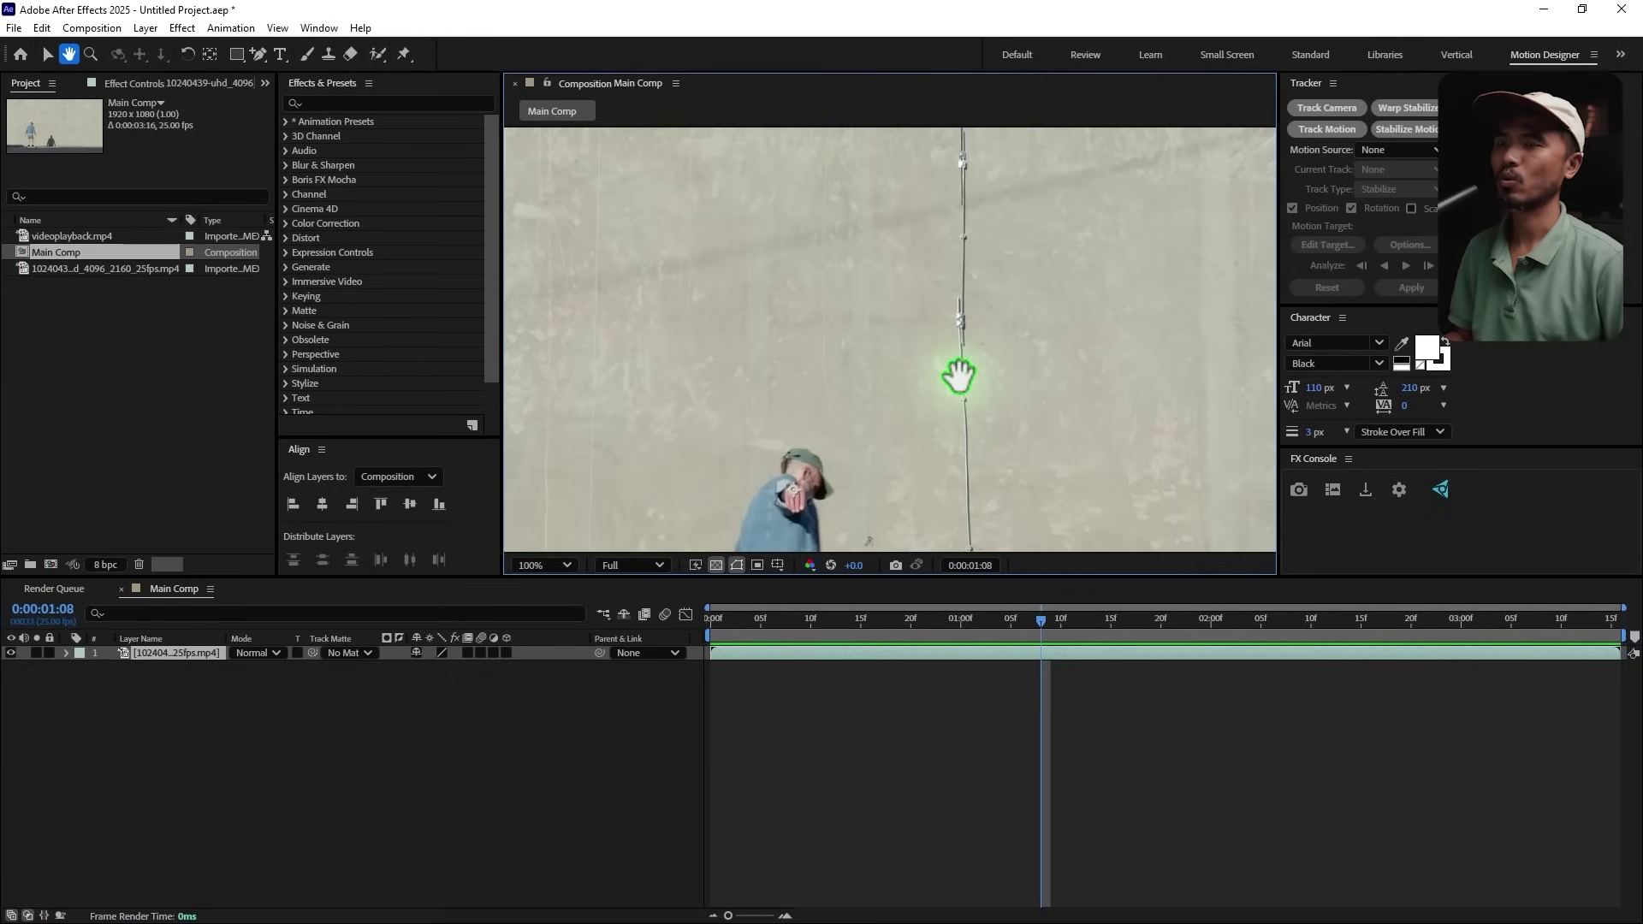
left_click_drag(1064, 626, 919, 695)
key("Home")
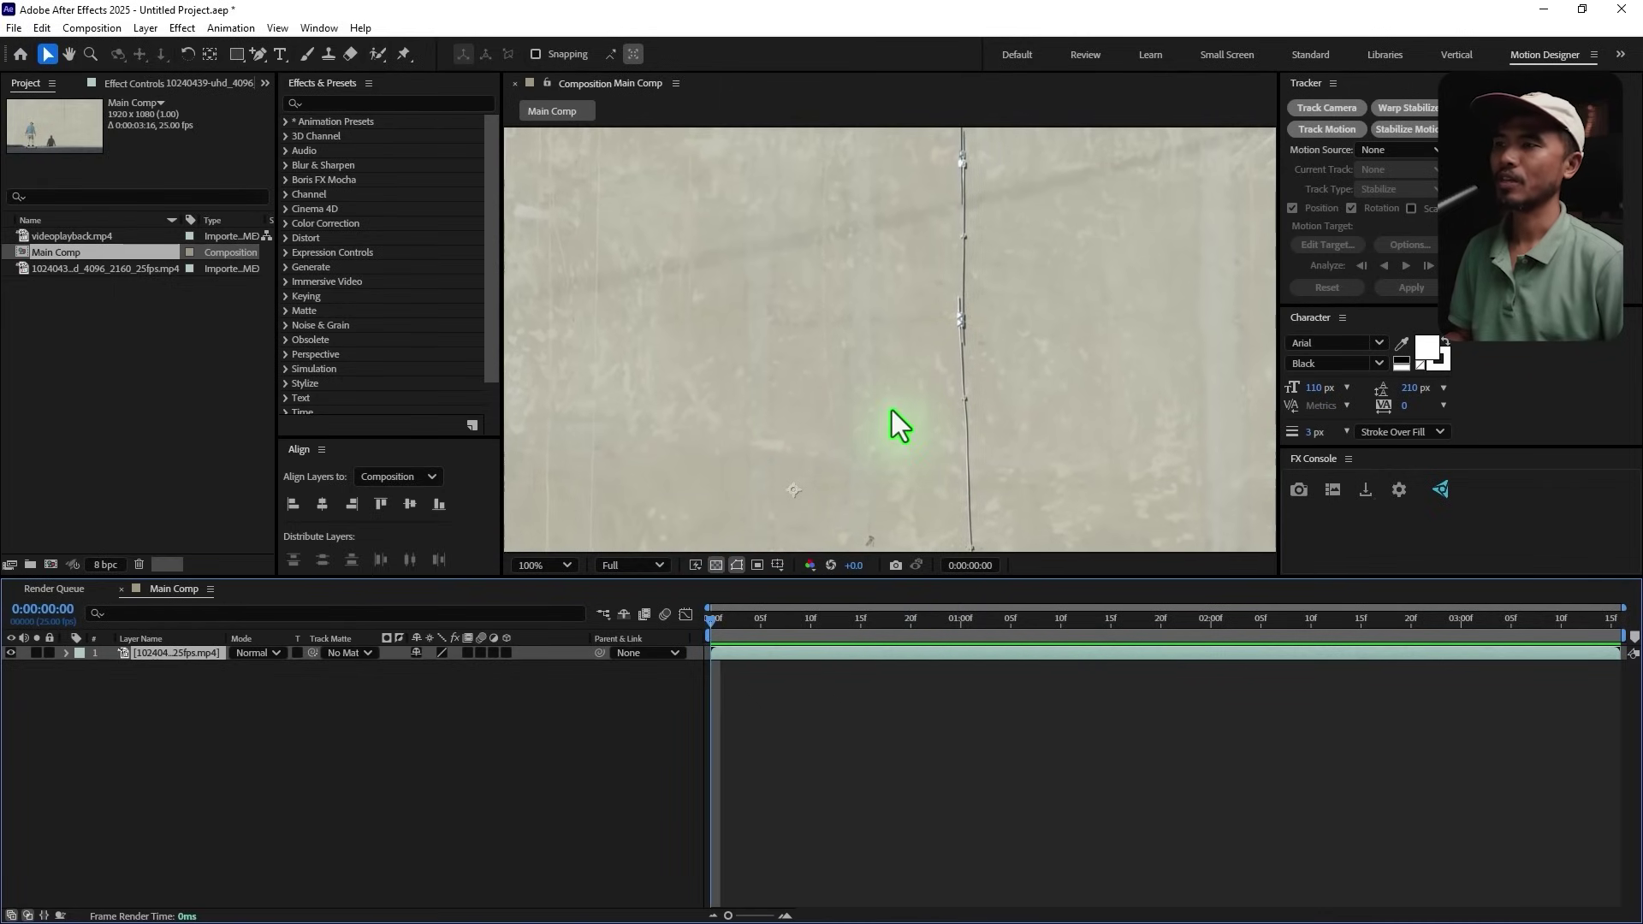
scroll(892, 409, "down", 2)
scroll(892, 409, "down", 2)
left_click_drag(937, 393, 954, 333)
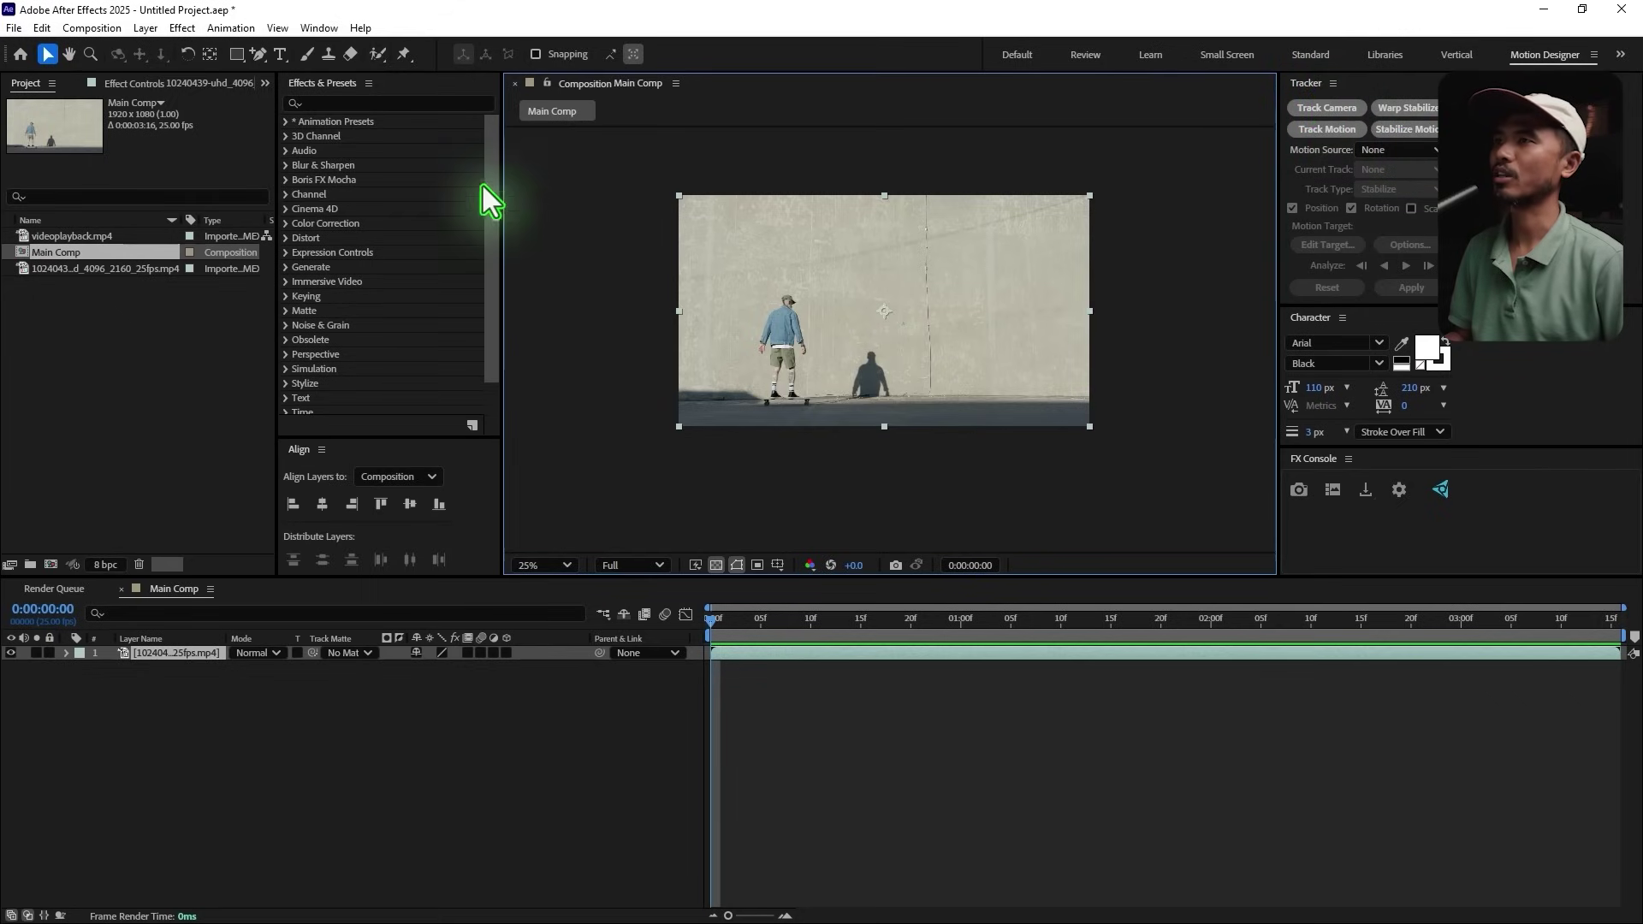
Step: Start Stabilize Motion on the footage layer and enable Rotation tracking in addition to Position
left_click(320, 29)
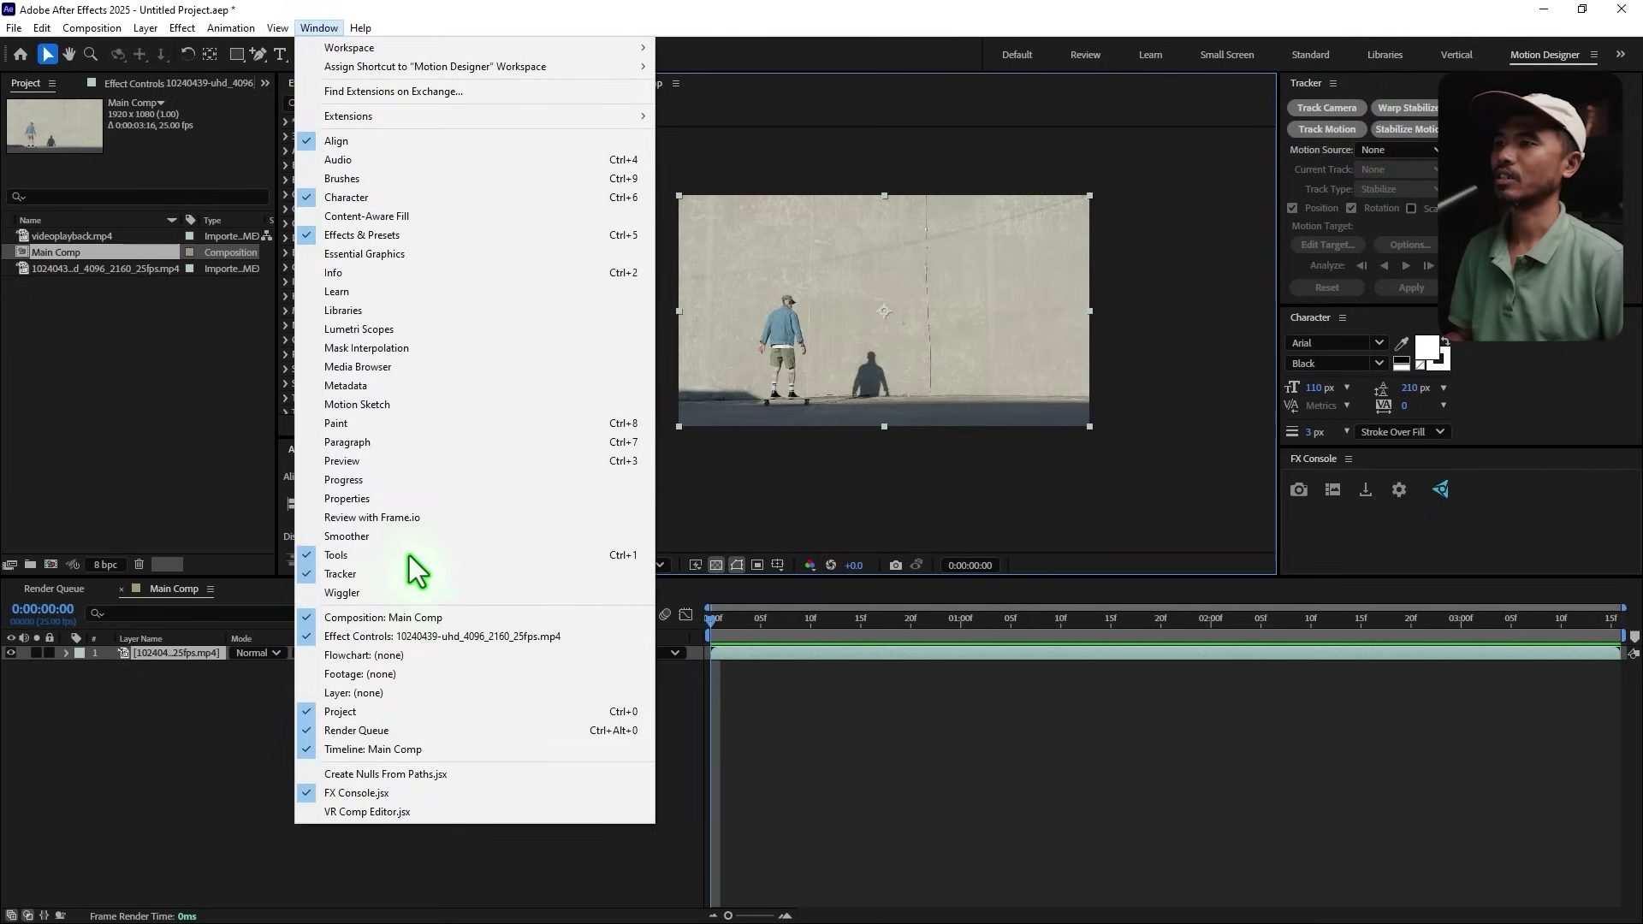
left_click(225, 792)
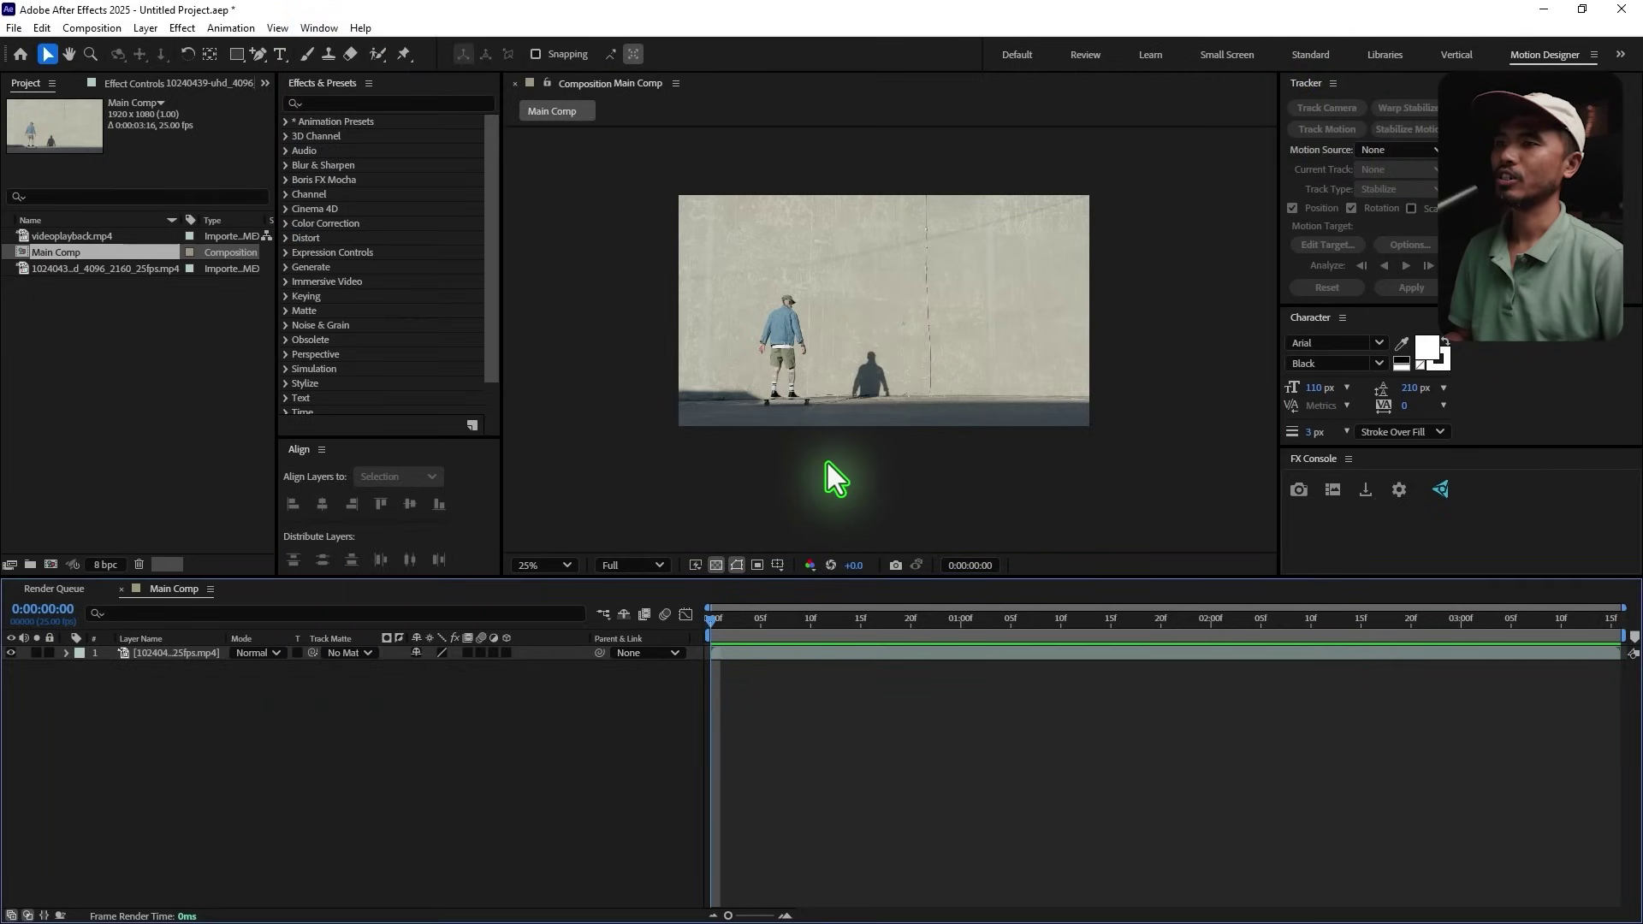
key("period")
left_click(910, 456)
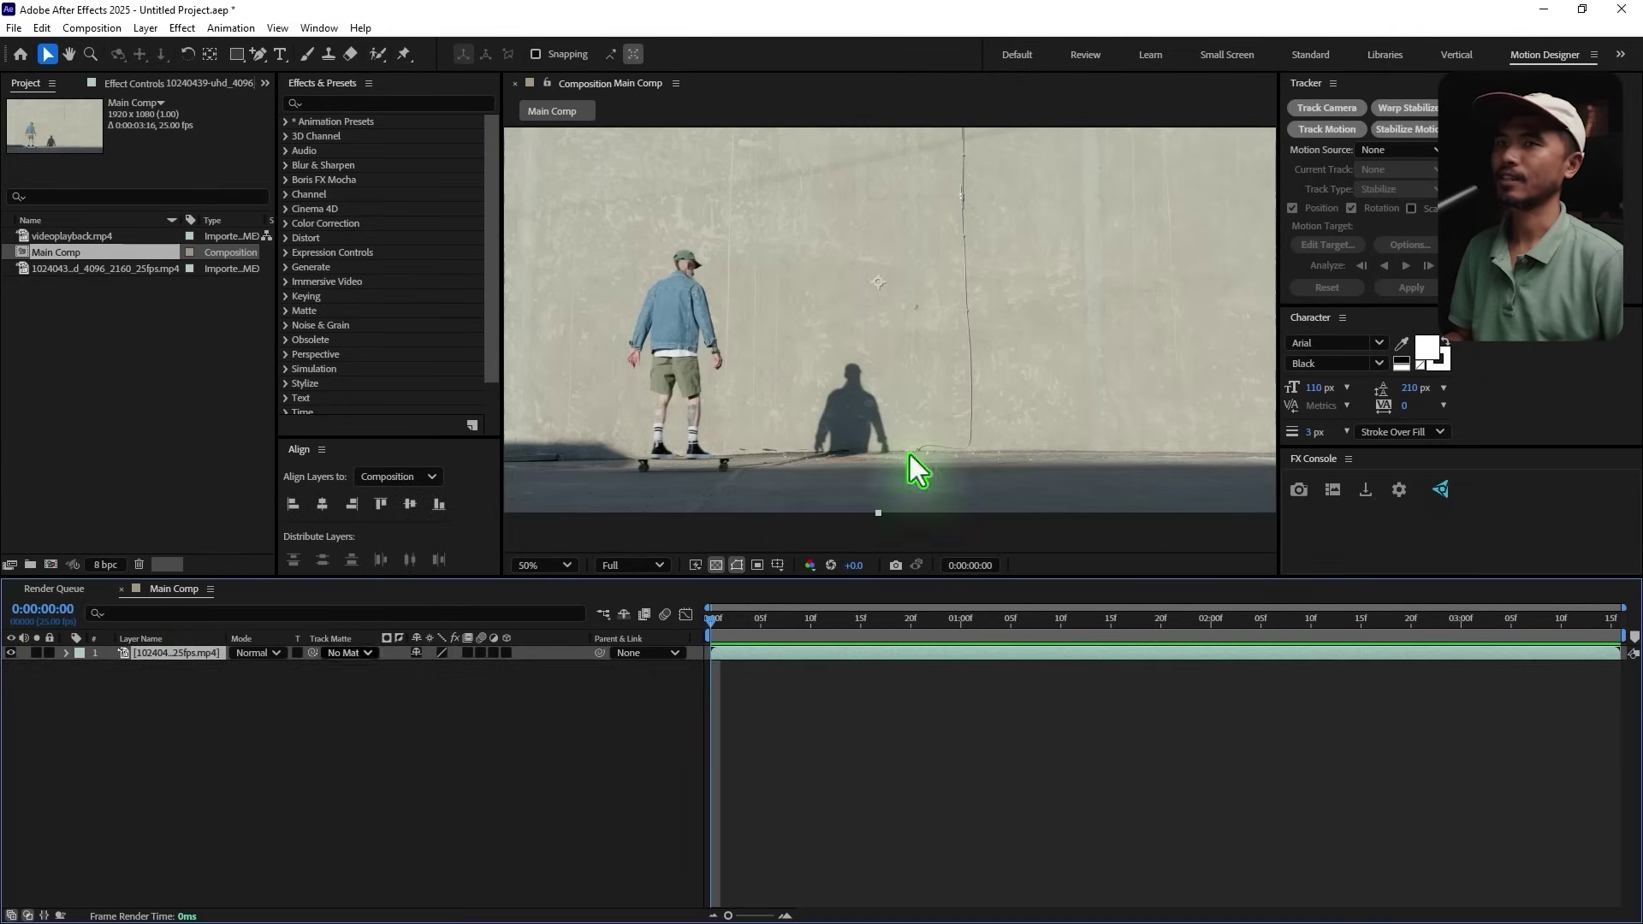
left_click(1420, 131)
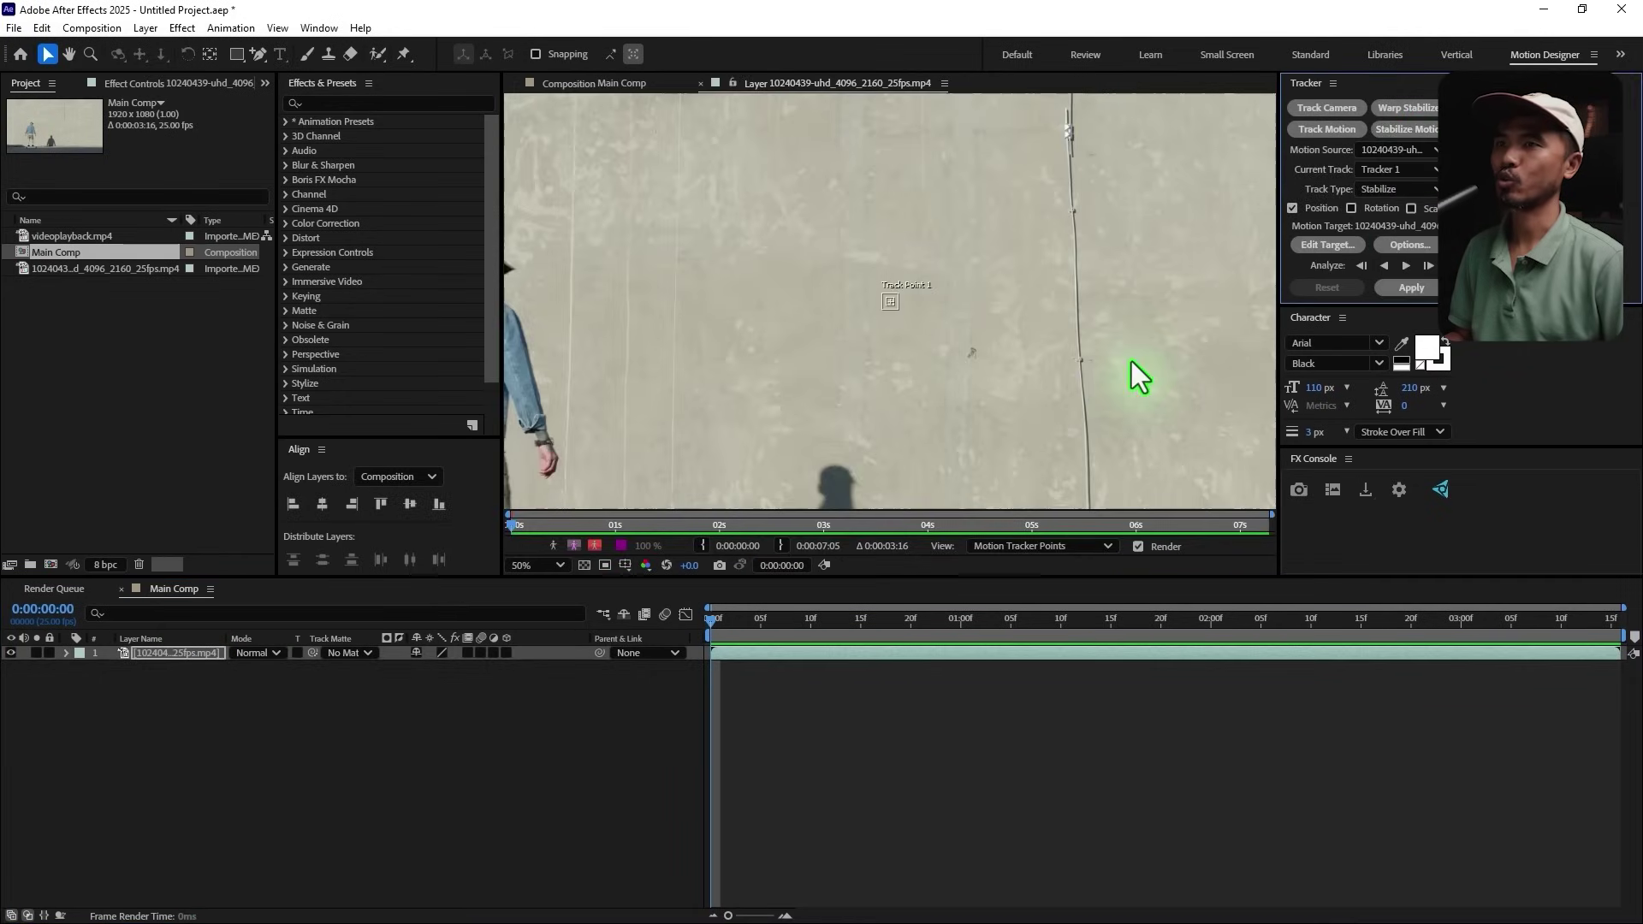
left_click(1352, 209)
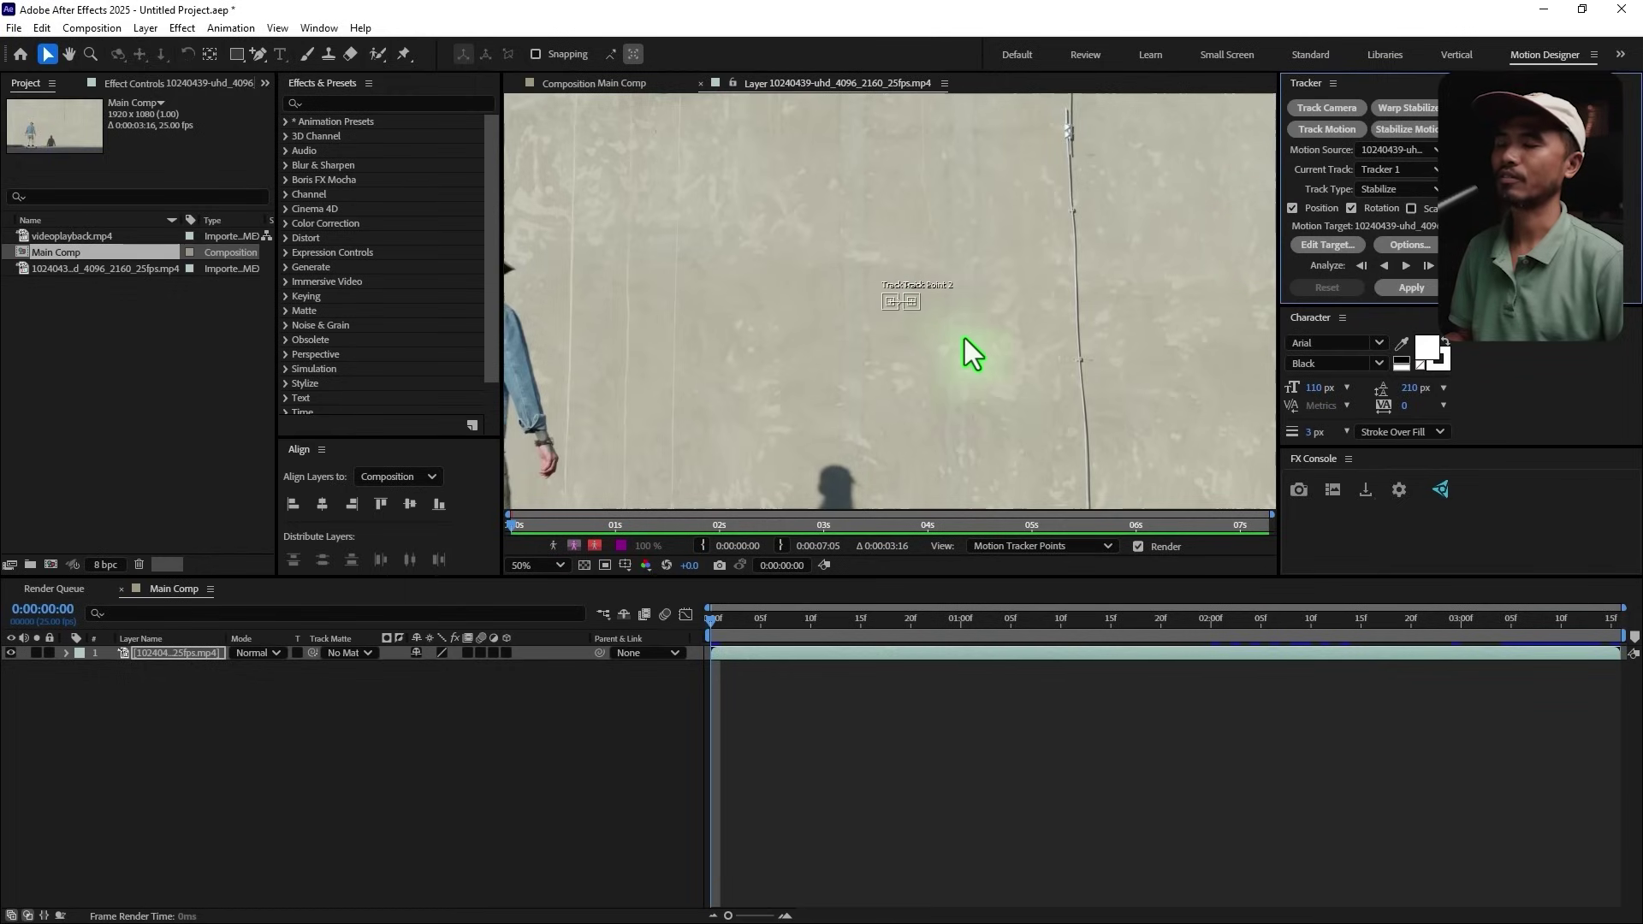
Step: Place track point 2 on the small knot of the wall cable below the bright cable joint
key("period")
key("h")
left_click_drag(1034, 323, 825, 440)
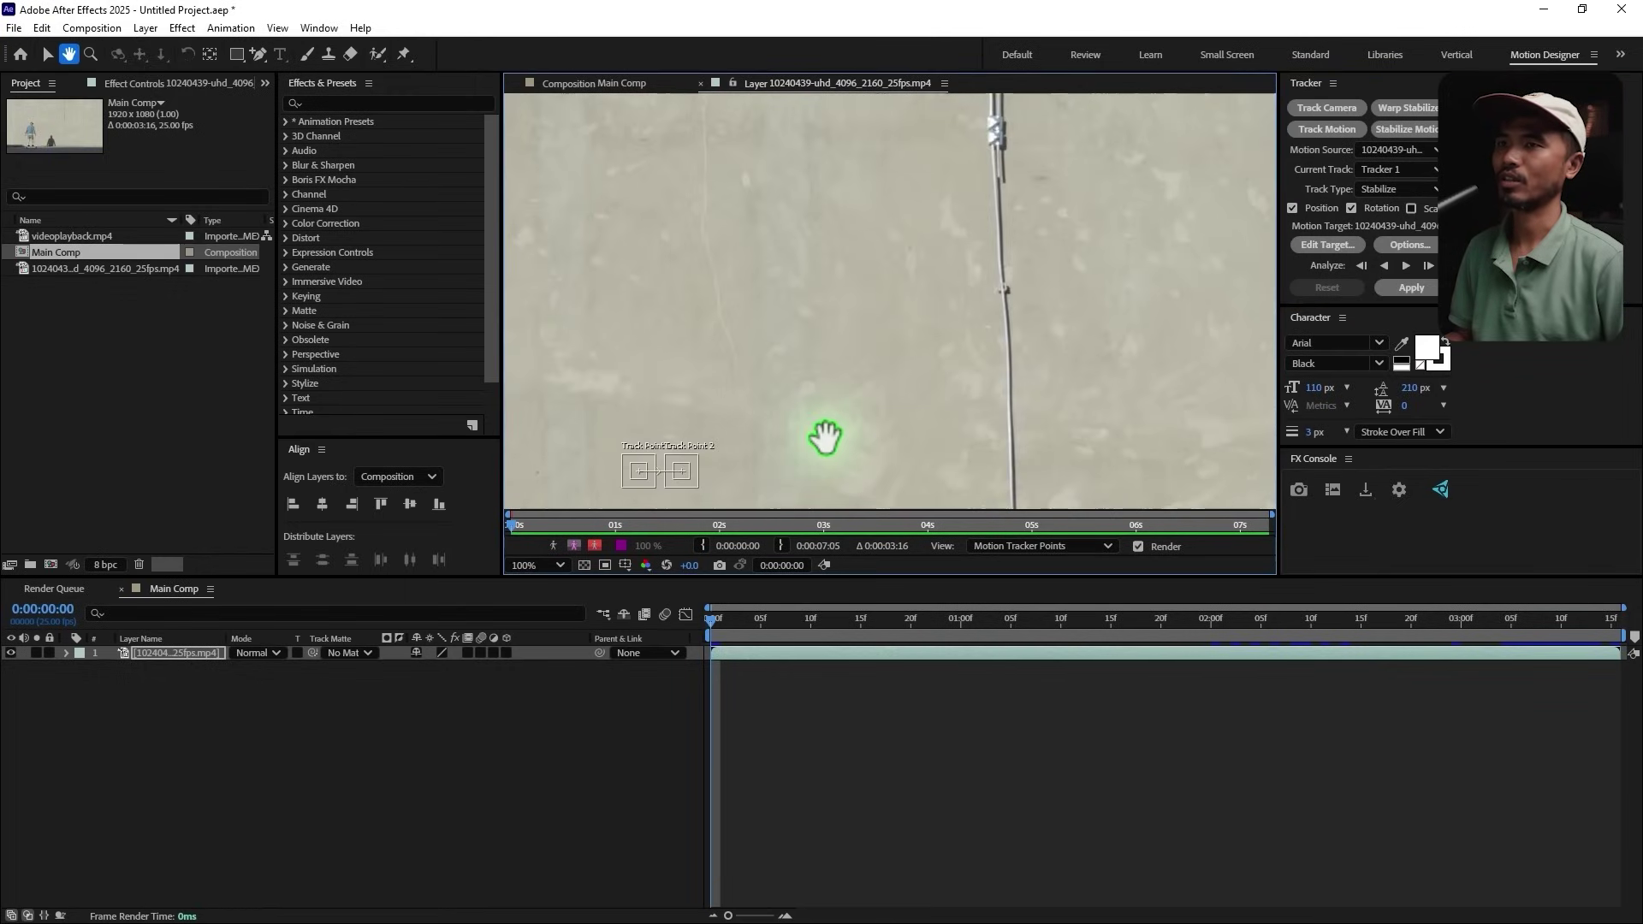
left_click_drag(685, 459, 1006, 288)
Step: Place track point 1 on the small knot above the bright cable joint and analyze the motion forward from the first frame
left_click_drag(639, 479, 967, 381)
key("h")
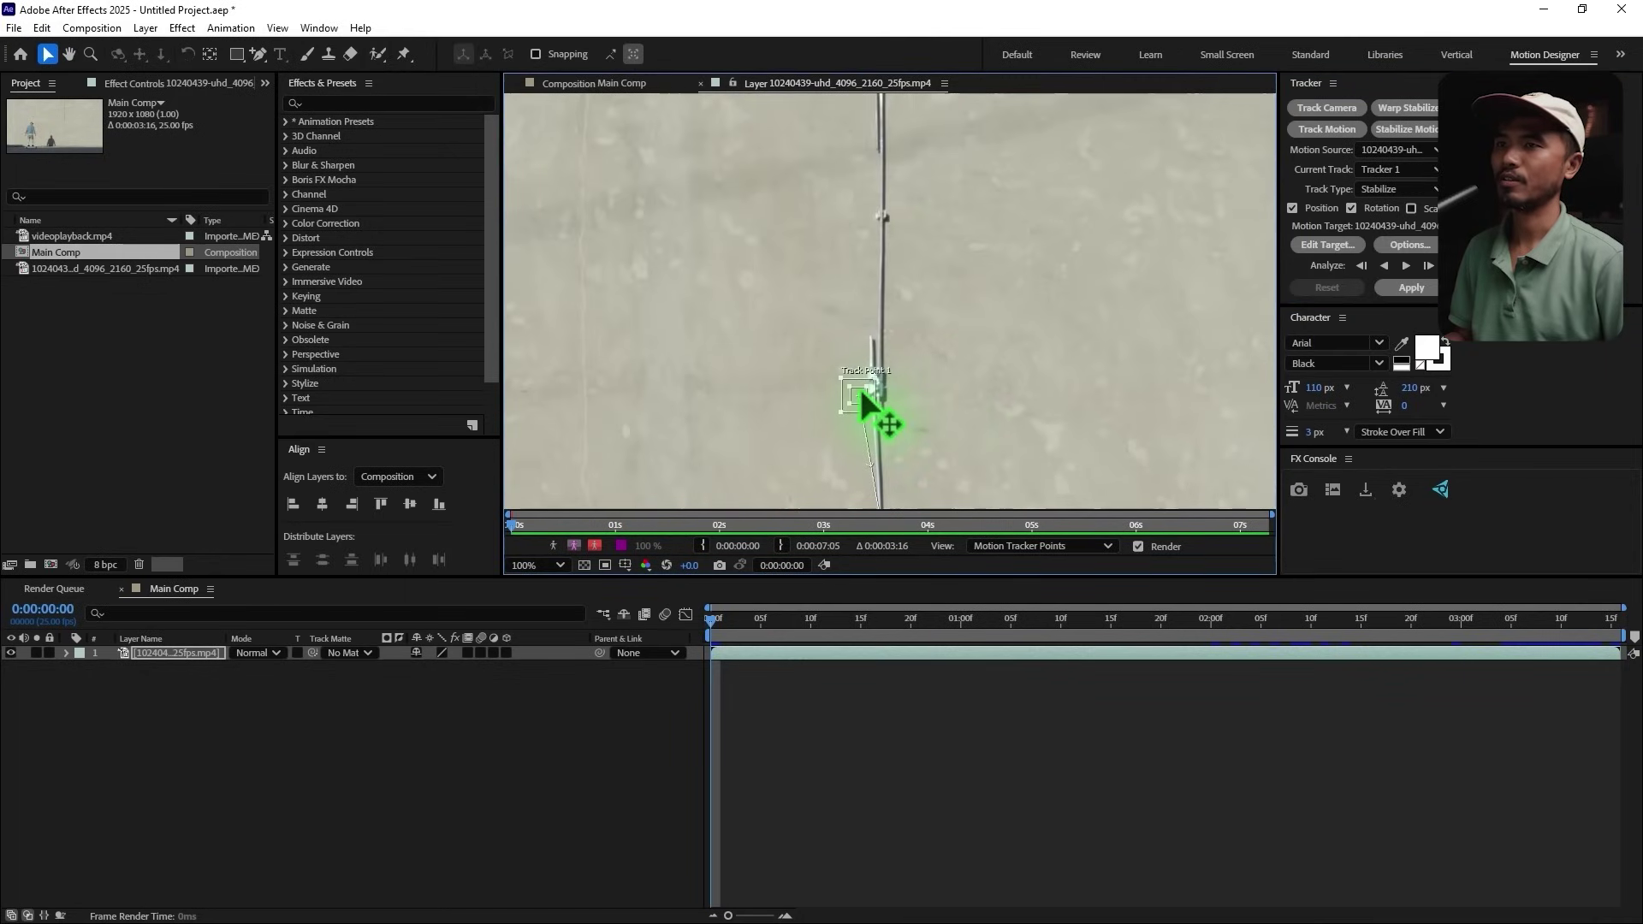
left_click_drag(859, 385, 885, 216)
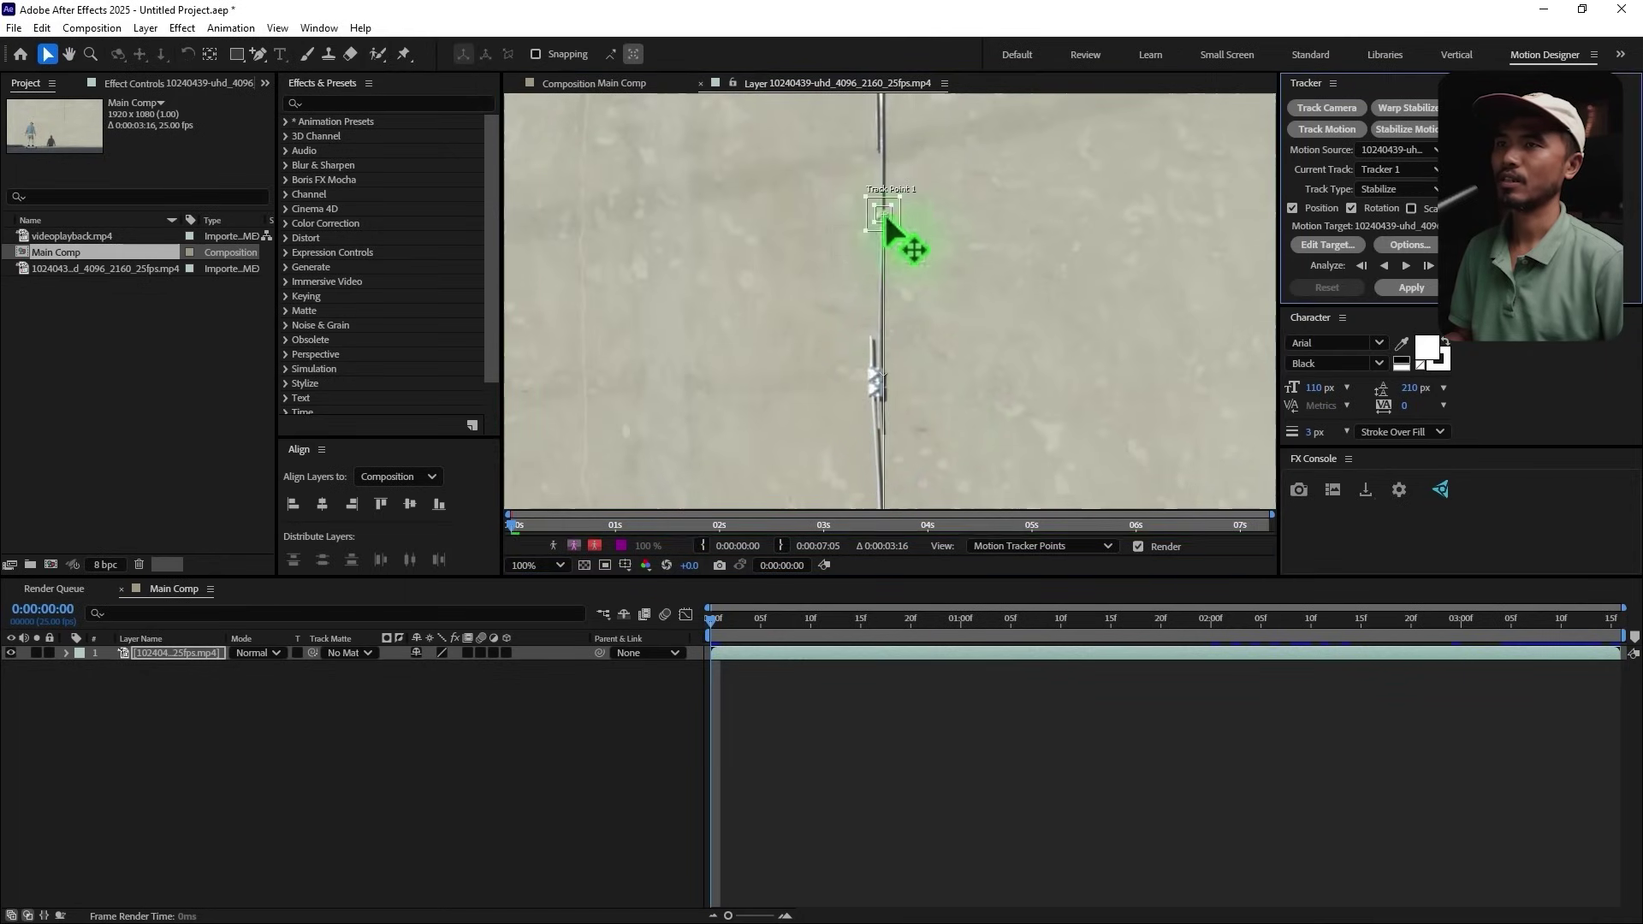
key("h")
left_click_drag(965, 360, 1000, 423)
key("v")
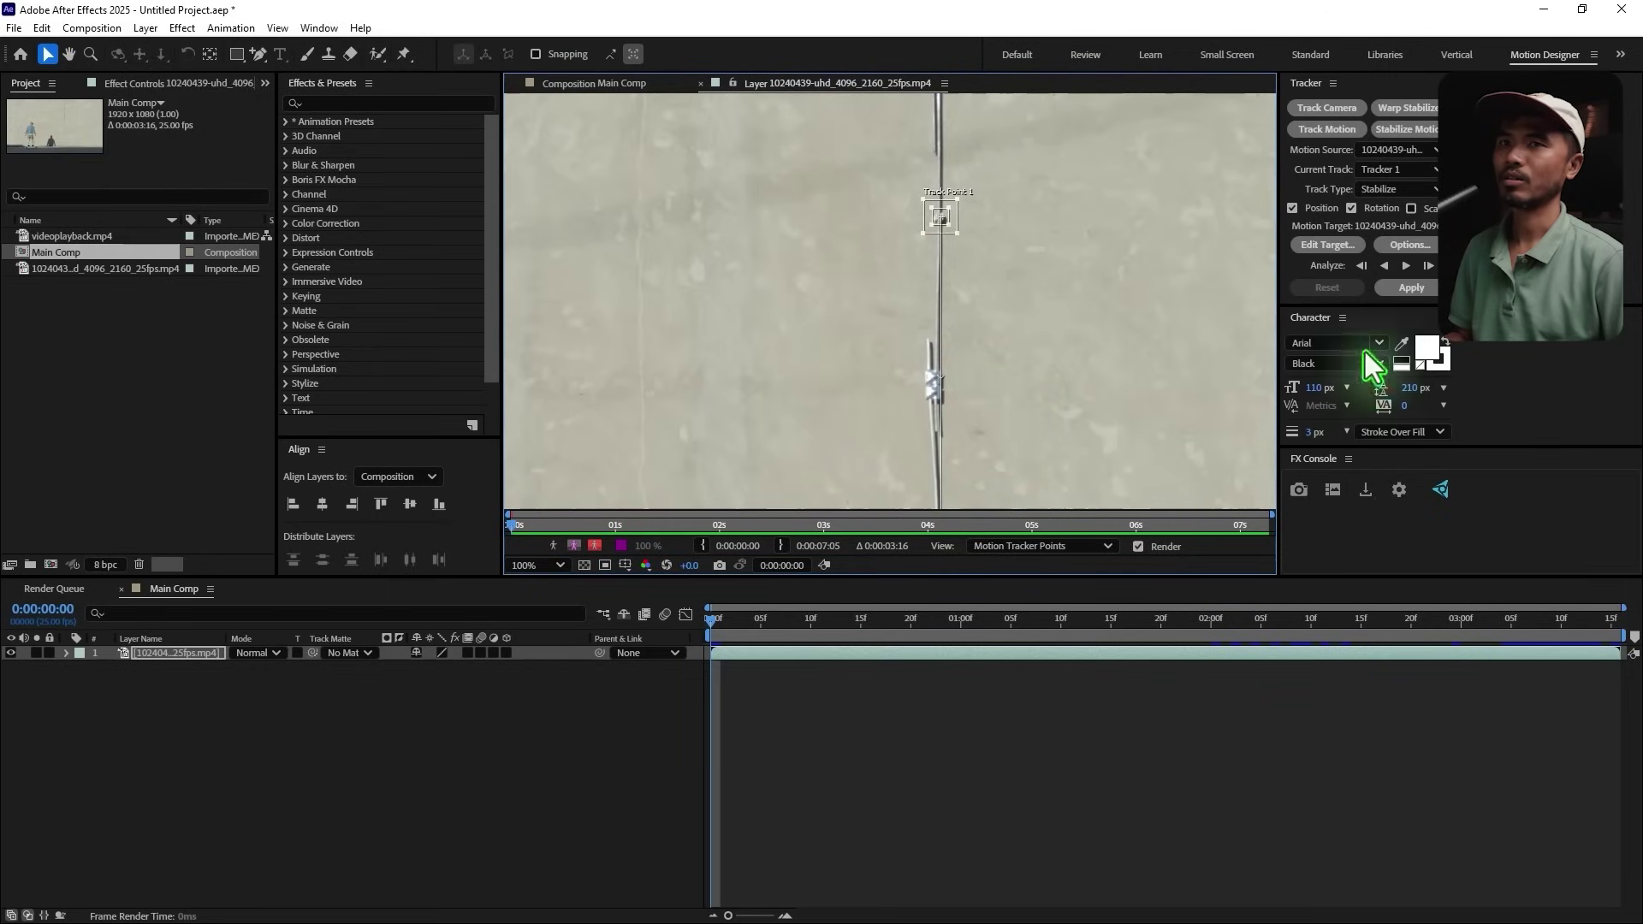
left_click(1410, 266)
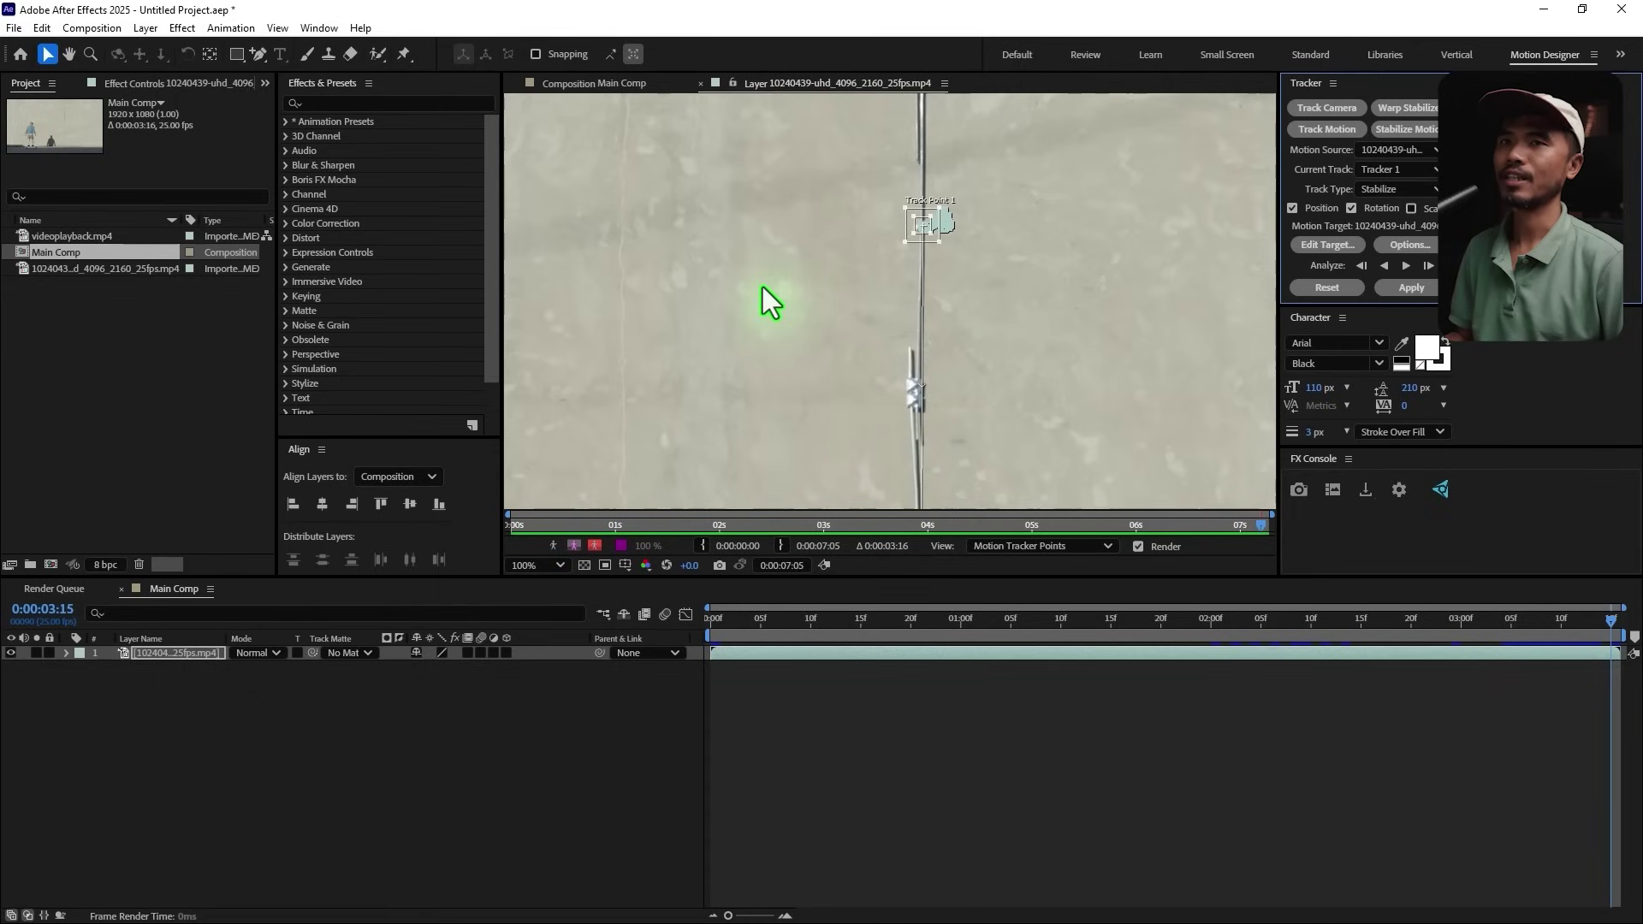
Step: Confirm the footage layer as the motion target and apply the stabilization to its X and Y dimensions
left_click(1328, 244)
left_click(867, 451)
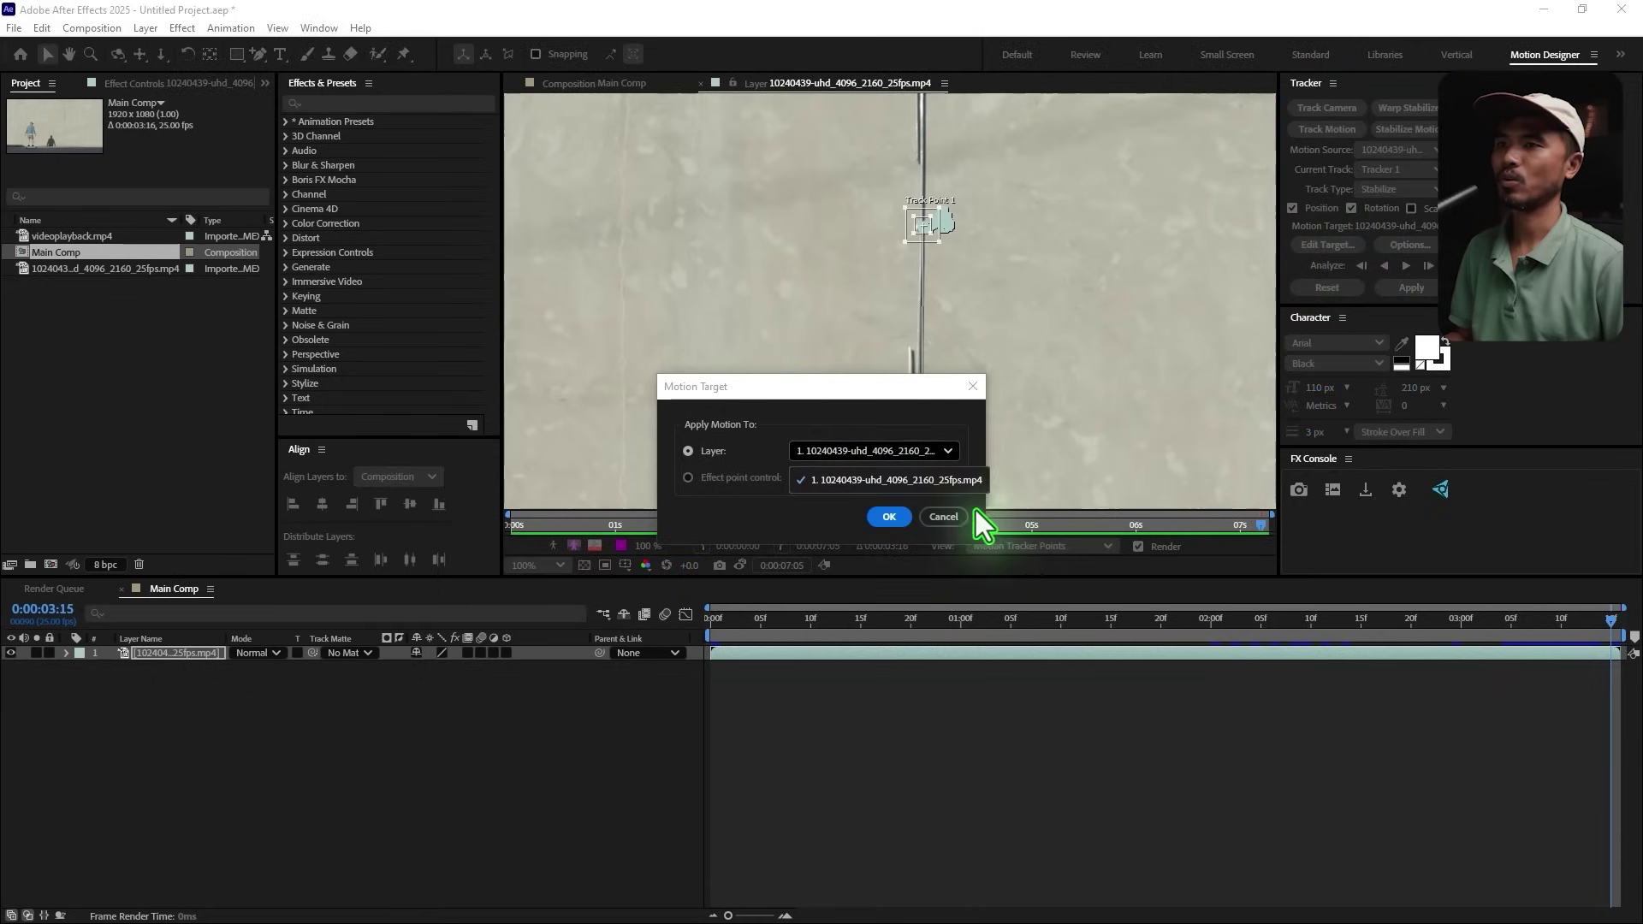
left_click(893, 483)
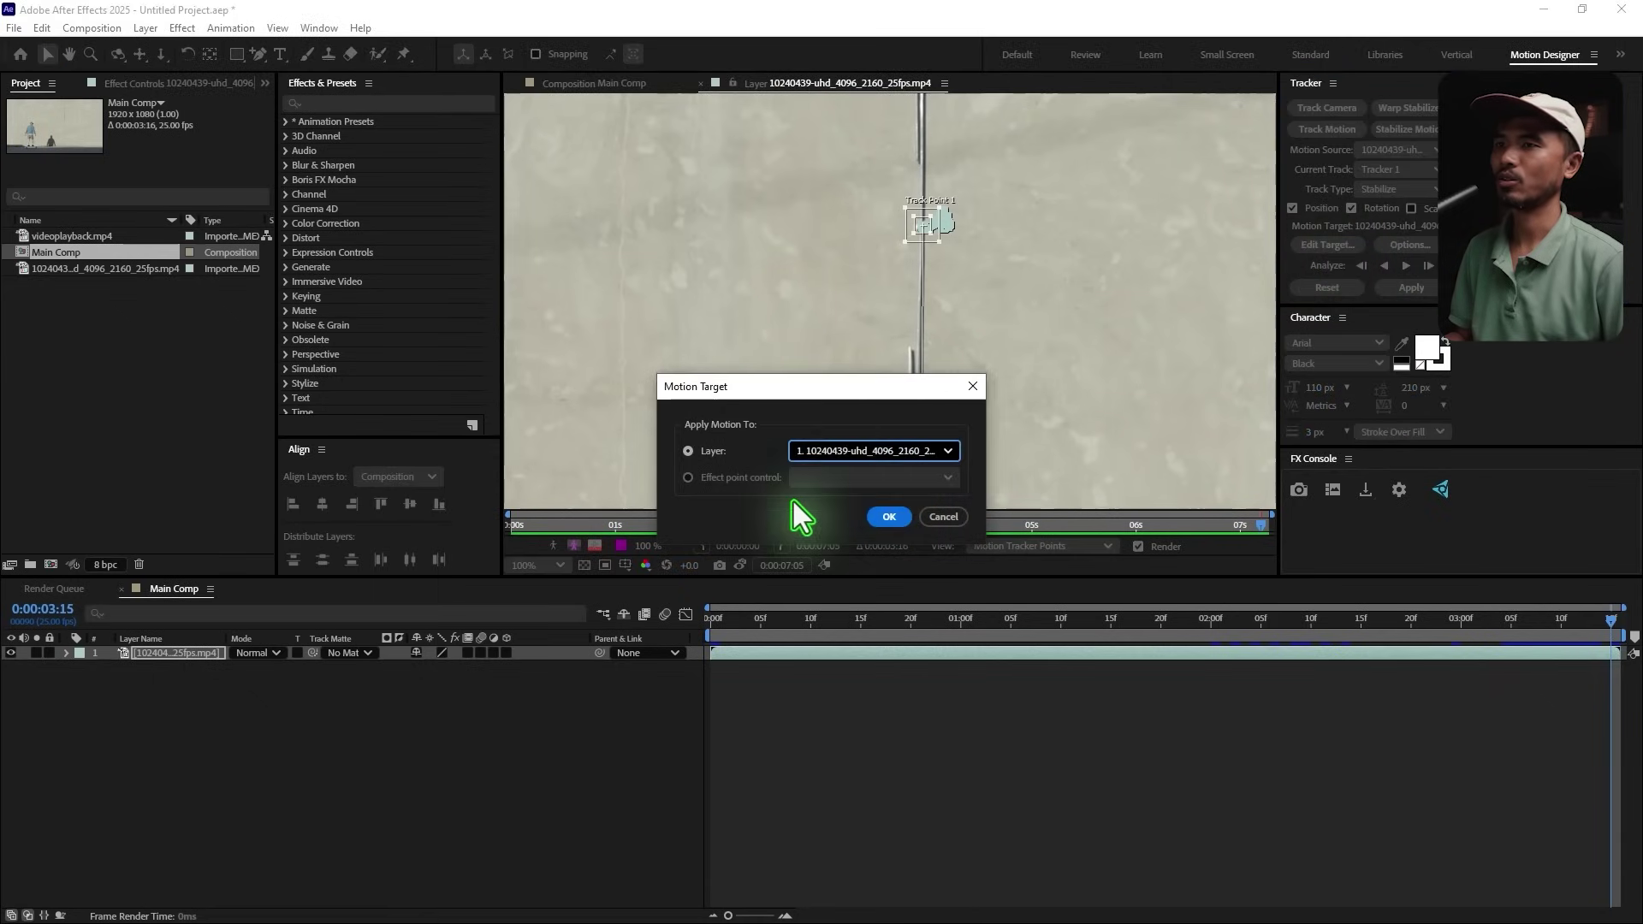
left_click(885, 517)
left_click(1410, 288)
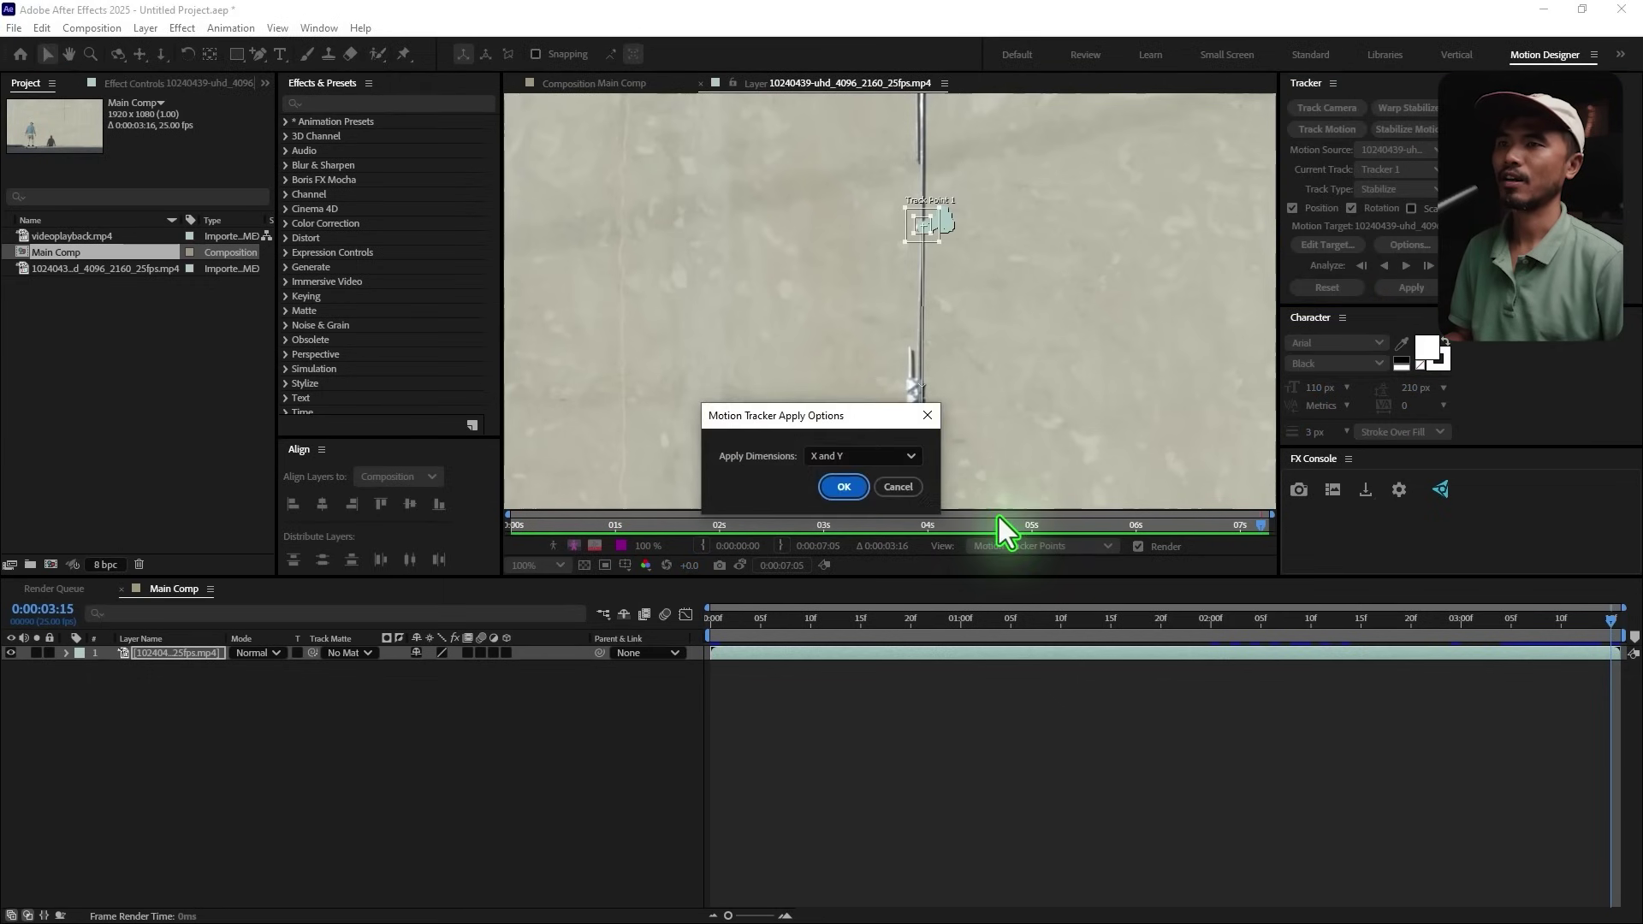
left_click(838, 487)
scroll(429, 759, "up", 2)
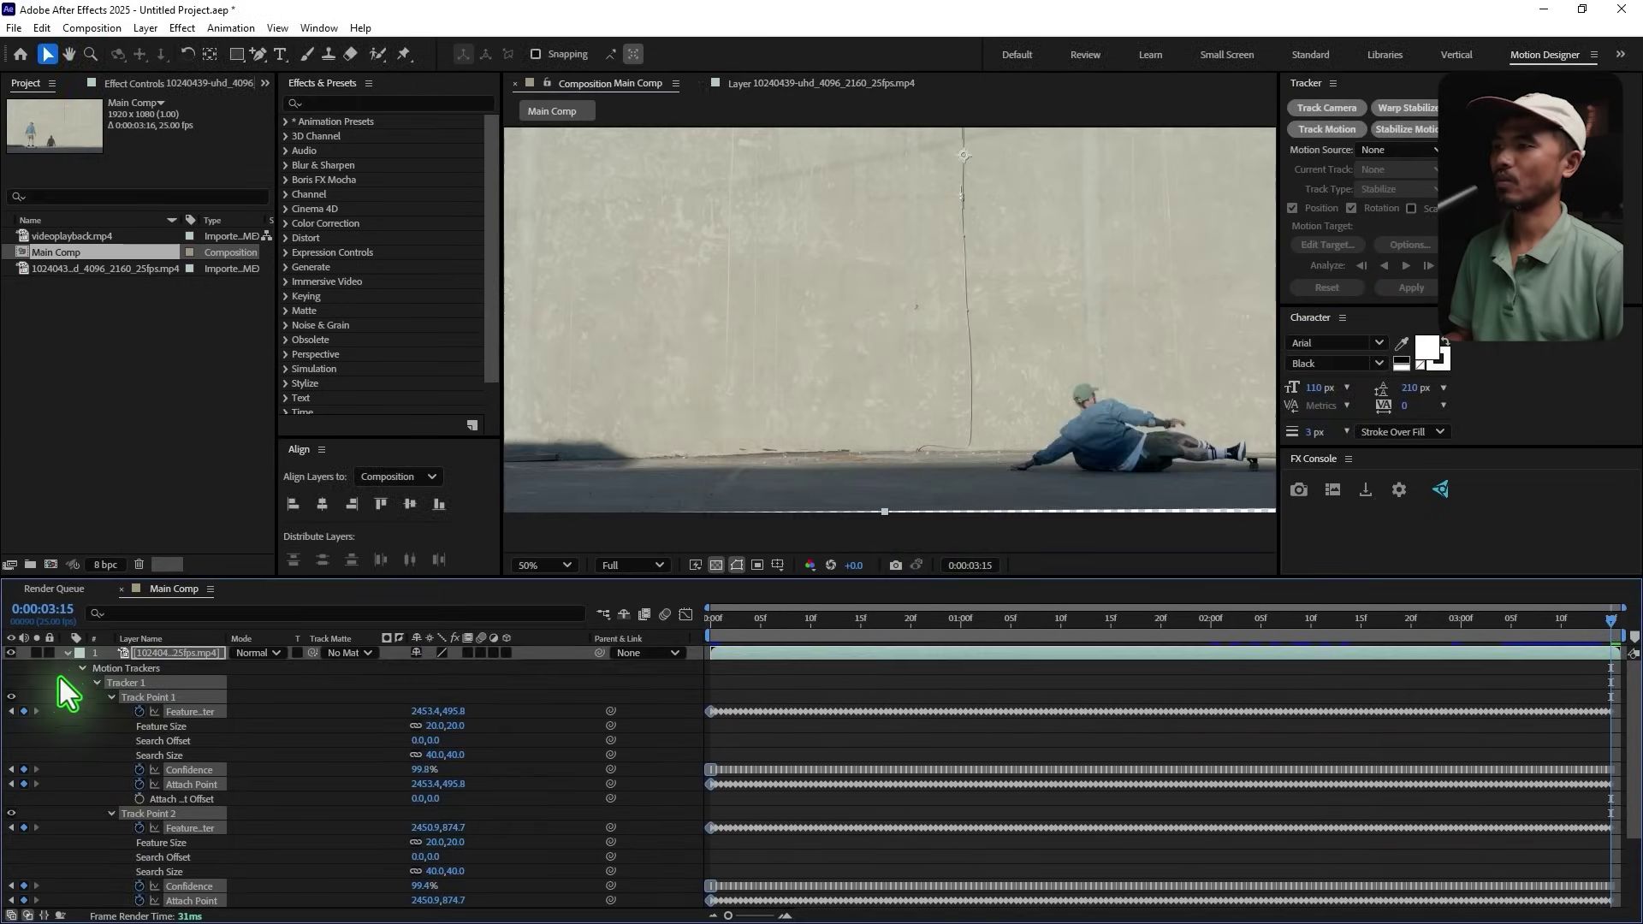
left_click(66, 654)
Step: Scrub through the stabilized footage and examine the lower and right frame edges up close for gaps
left_click_drag(1121, 630, 1069, 695)
left_click_drag(1095, 477, 990, 429)
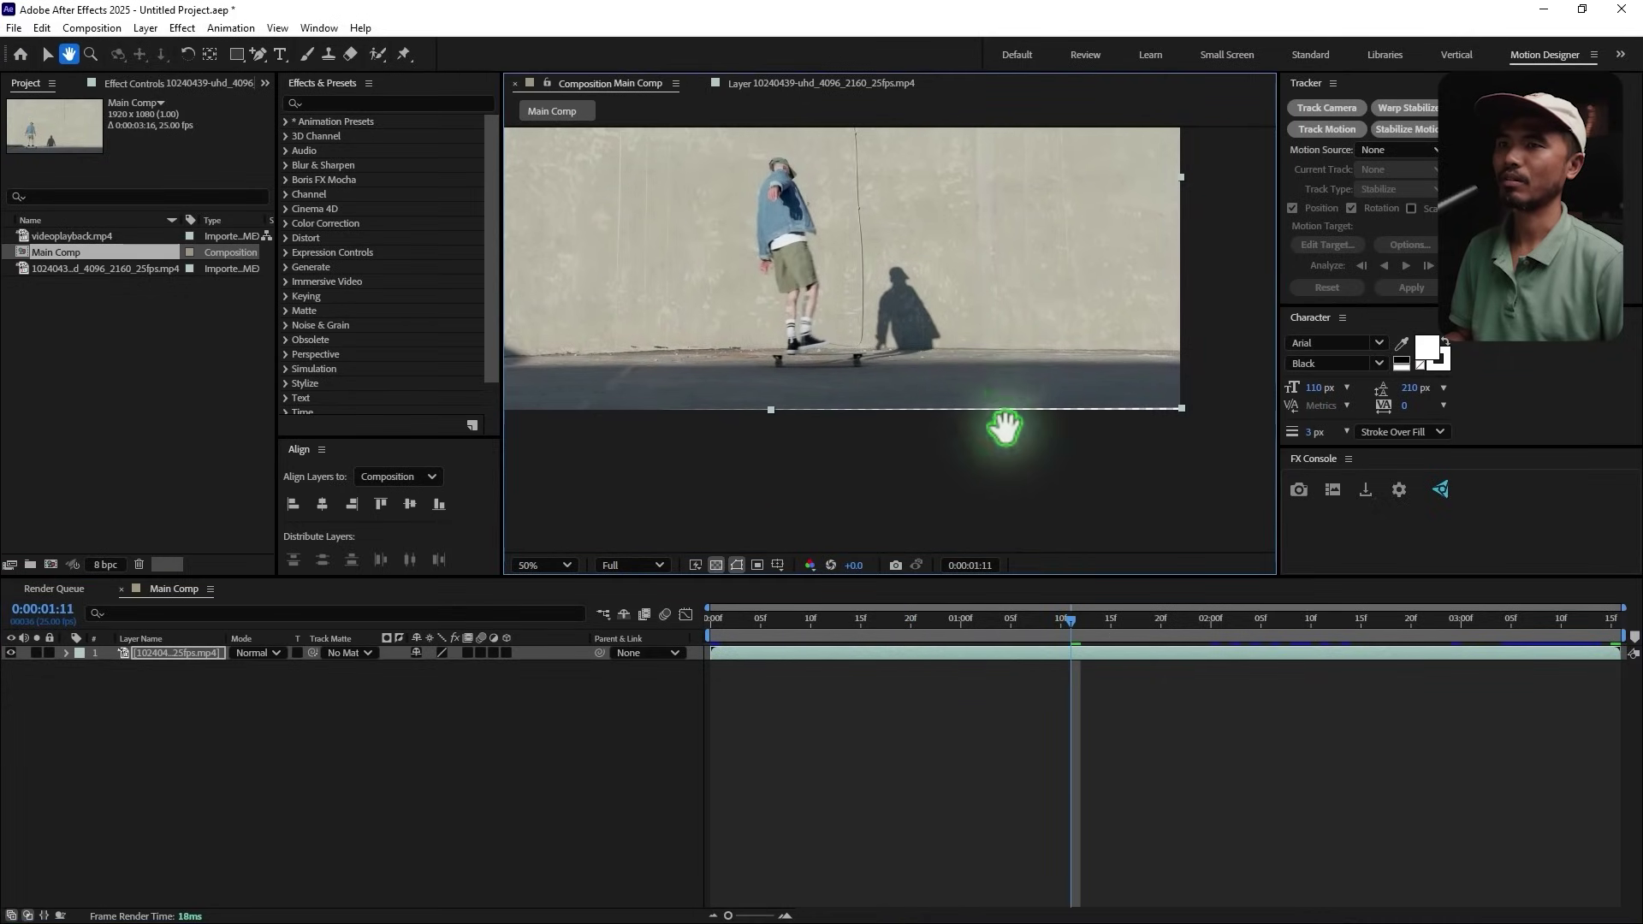
scroll(1050, 496, "up", 2)
left_click_drag(876, 454, 776, 403)
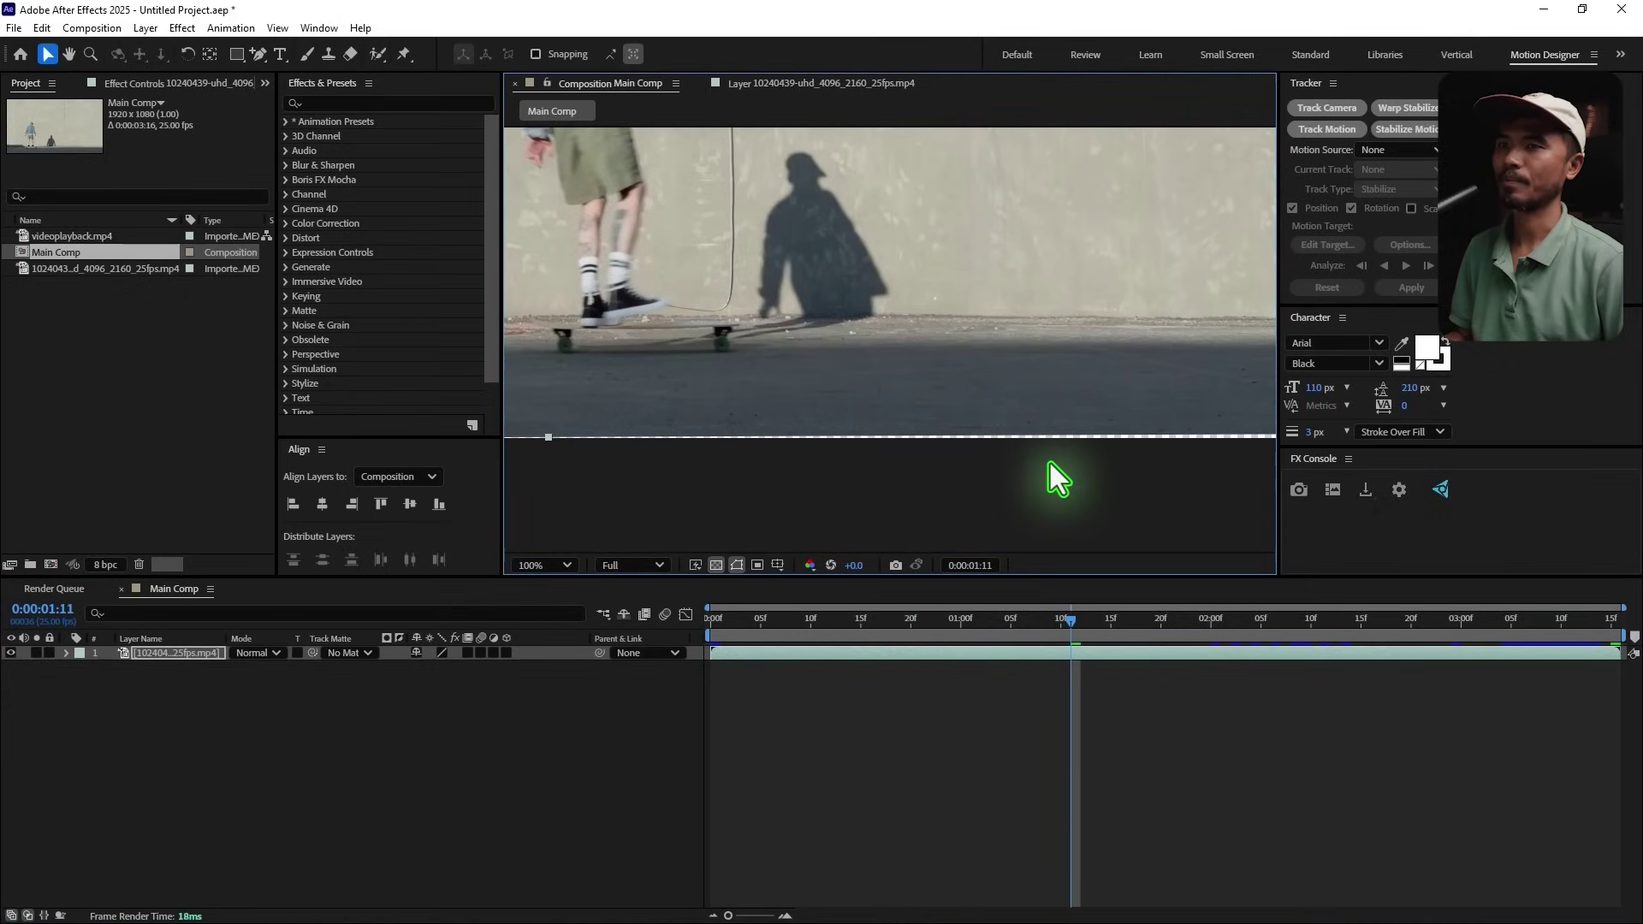
left_click_drag(1050, 464, 898, 469)
left_click(1123, 630)
left_click_drag(1117, 635, 1009, 667)
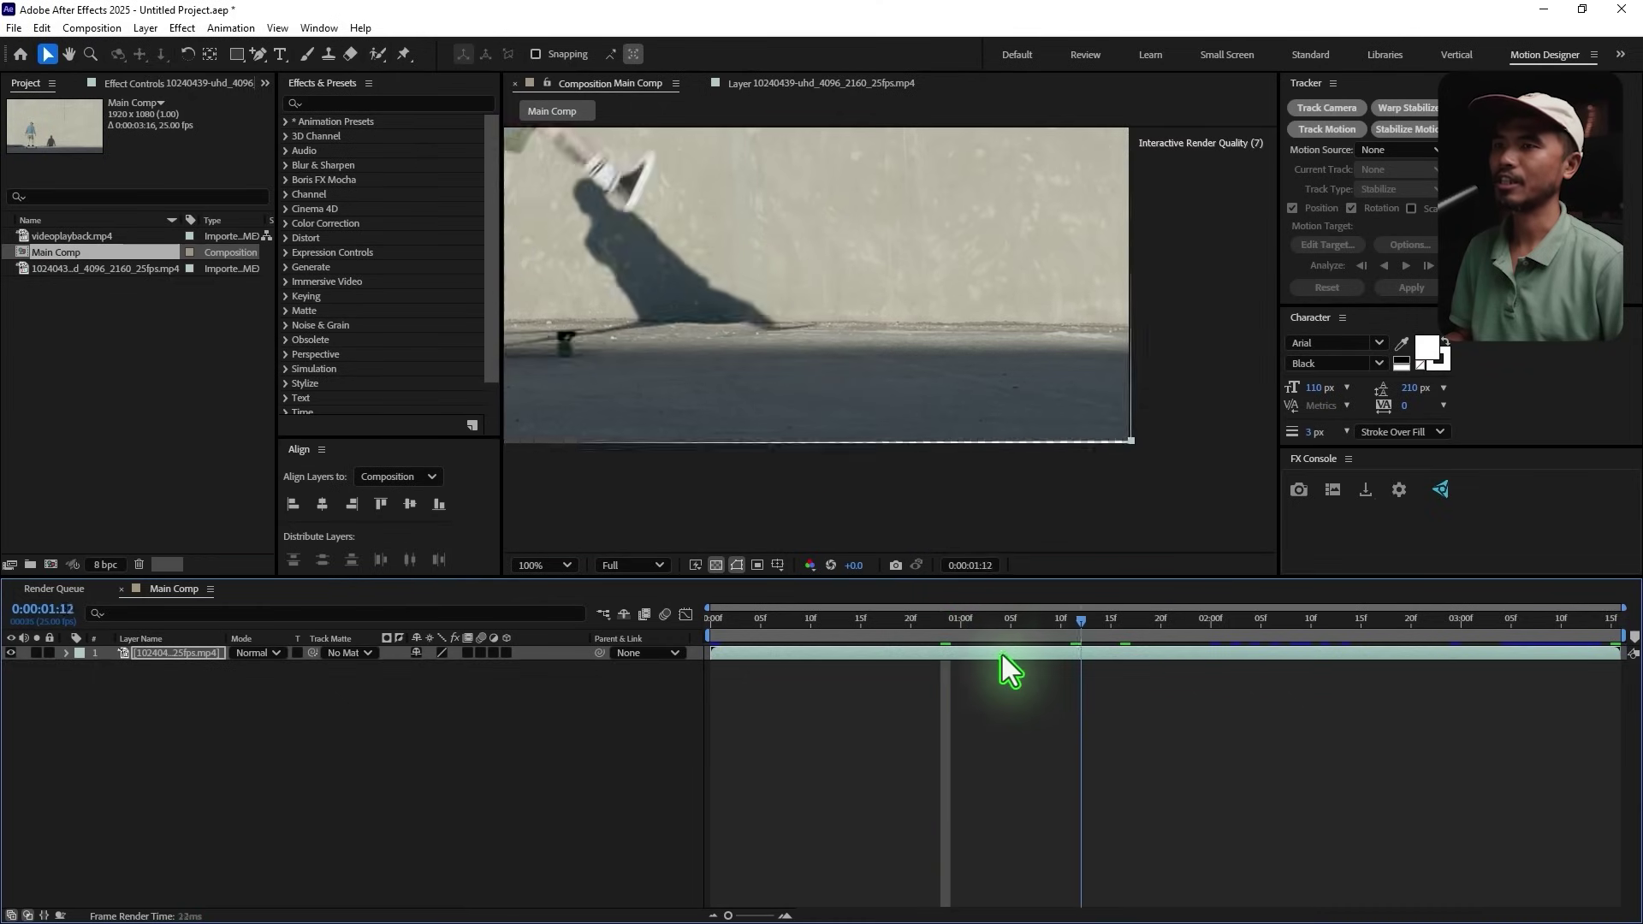
key("Home")
scroll(961, 469, "down", 4)
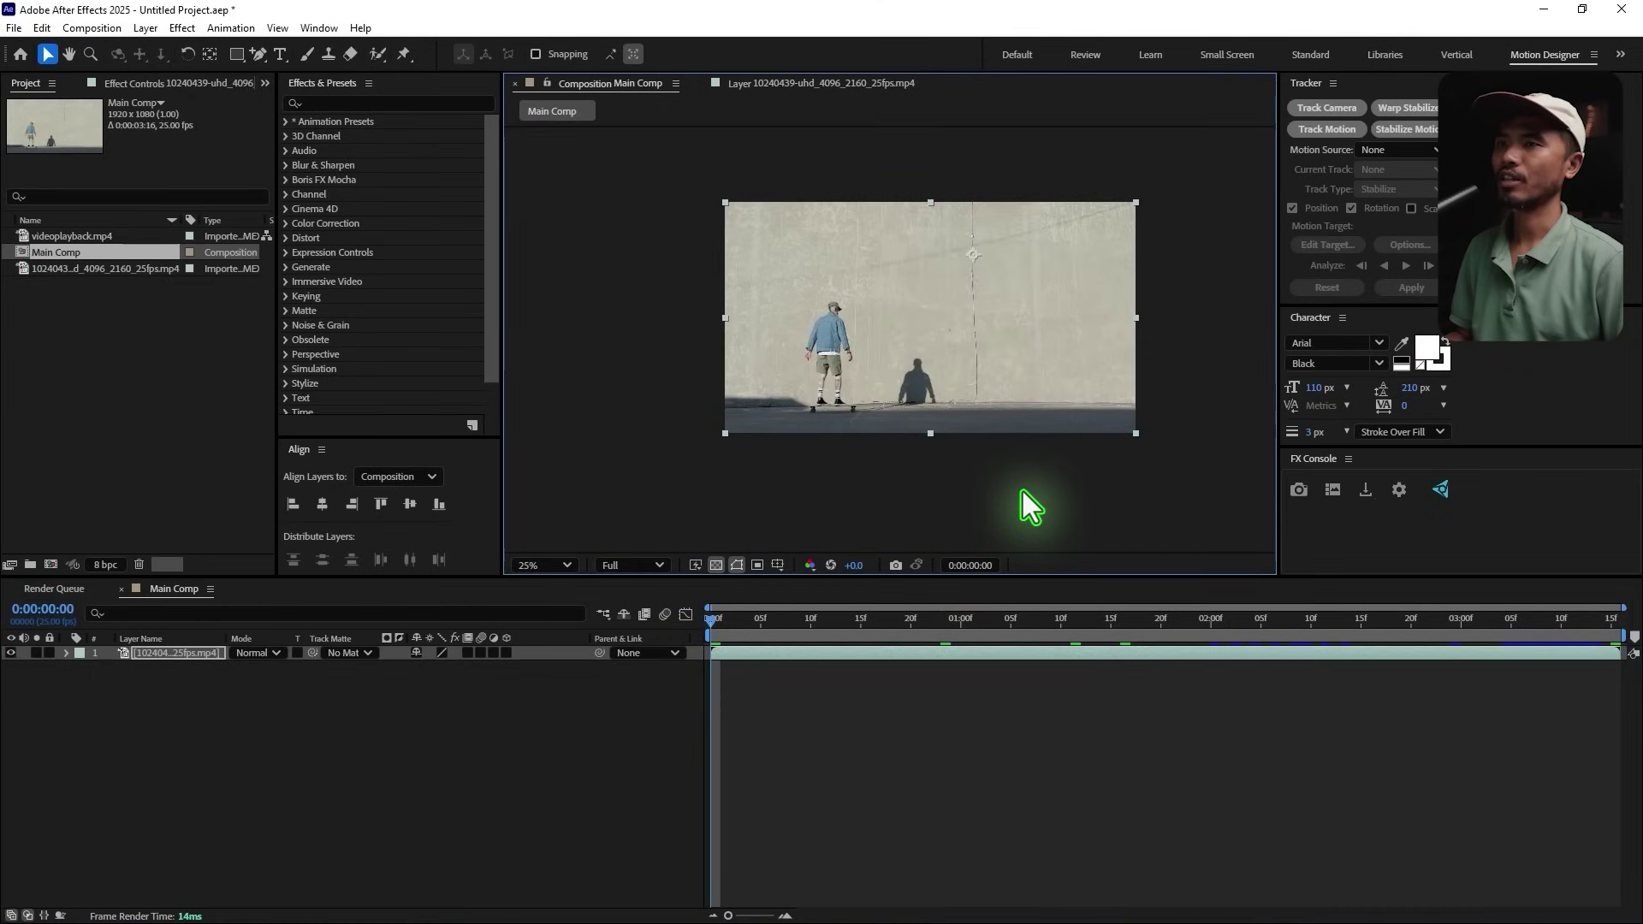
scroll(1023, 492, "up", 2)
Step: Pre-compose the stabilized footage layer as "Stabalized", moving all attributes into the new composition
left_click(325, 778)
left_click(175, 660)
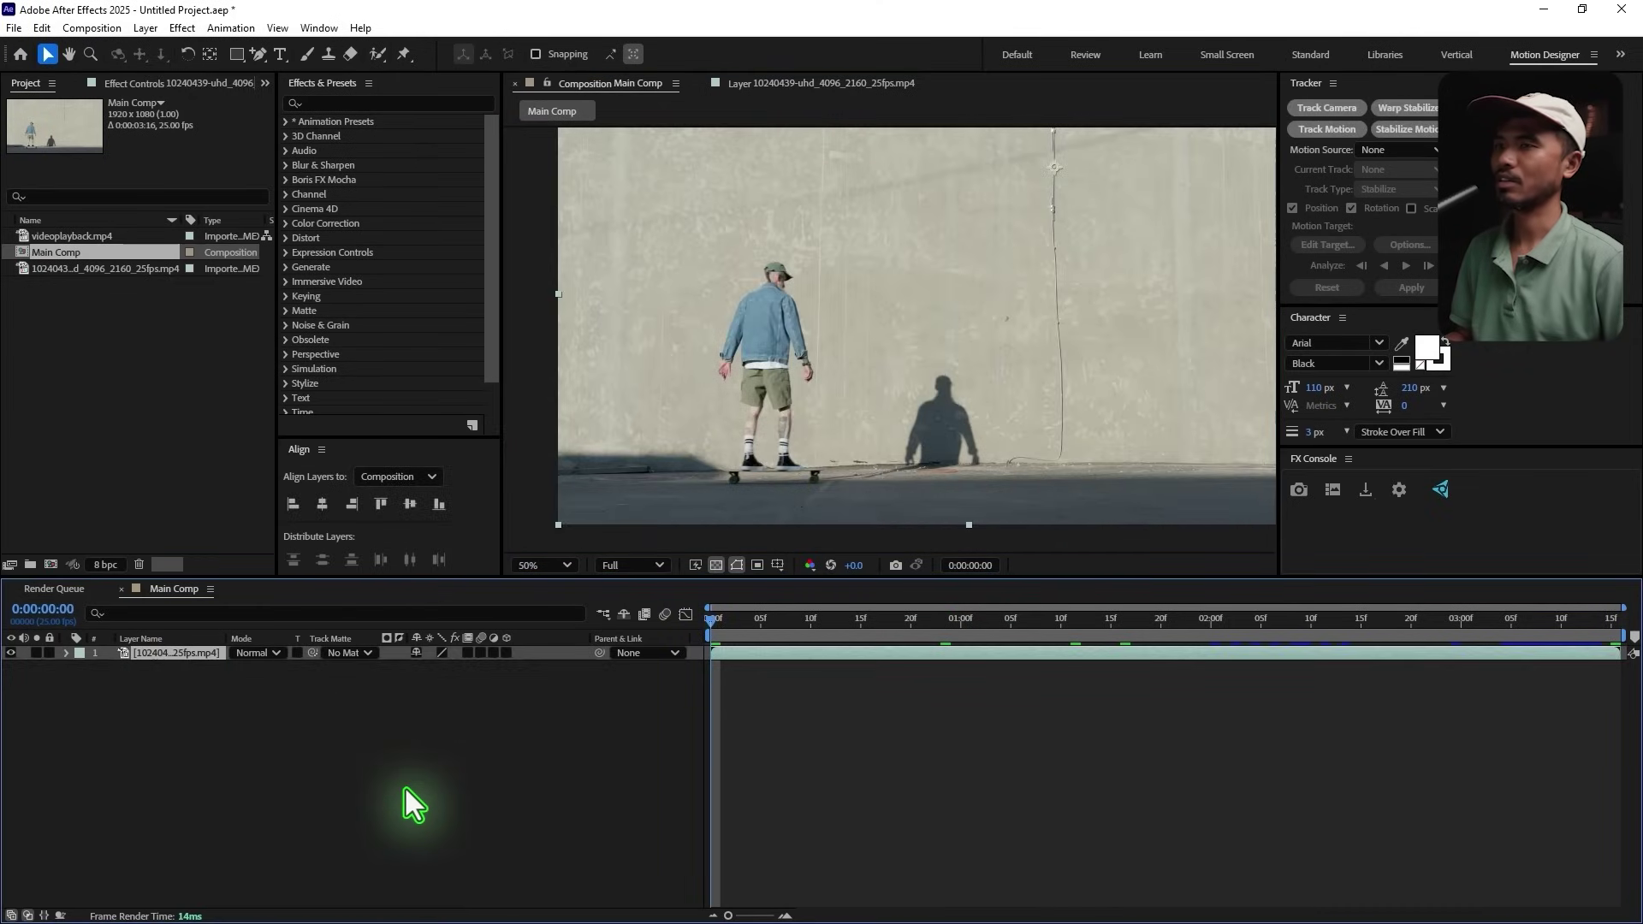
key("ctrl+shift+c")
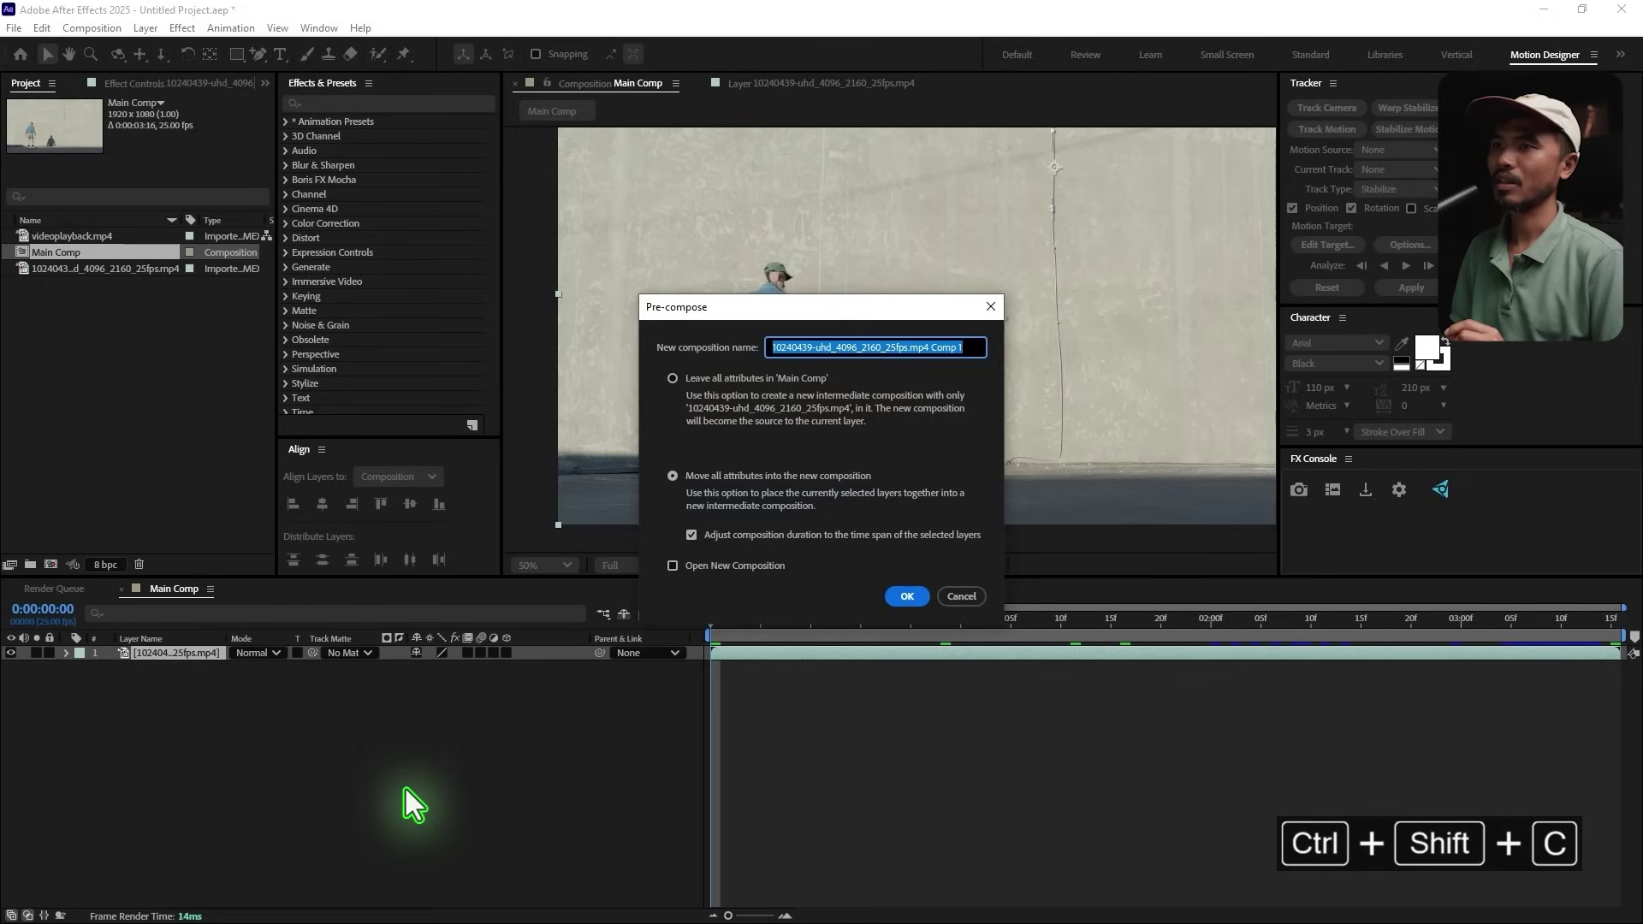
type("S")
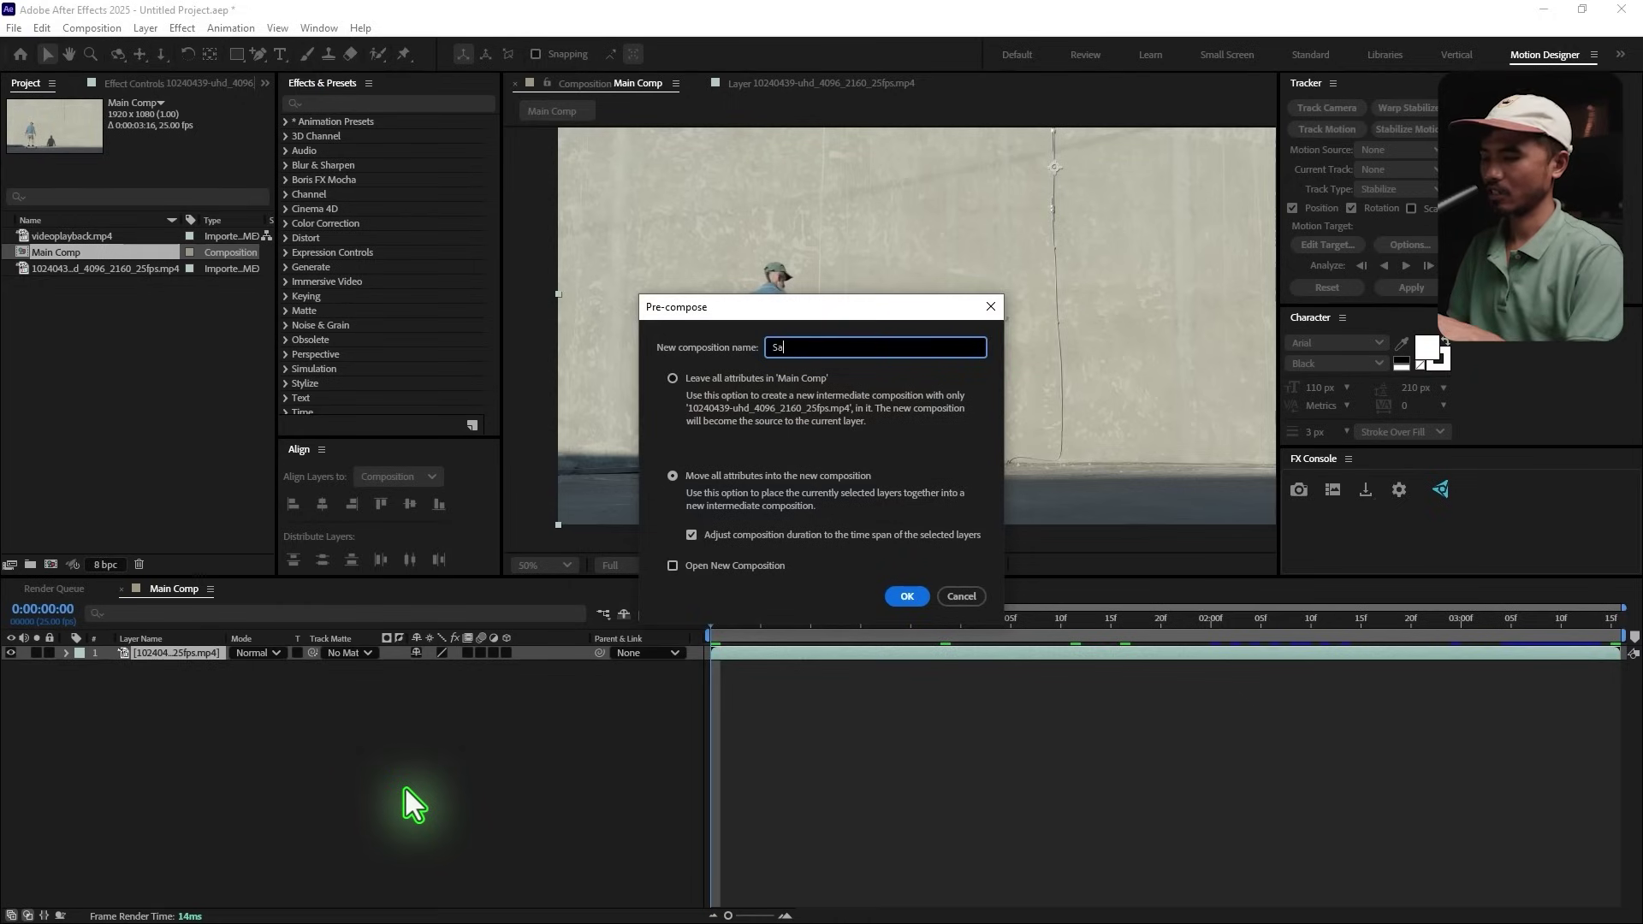
type("tabal")
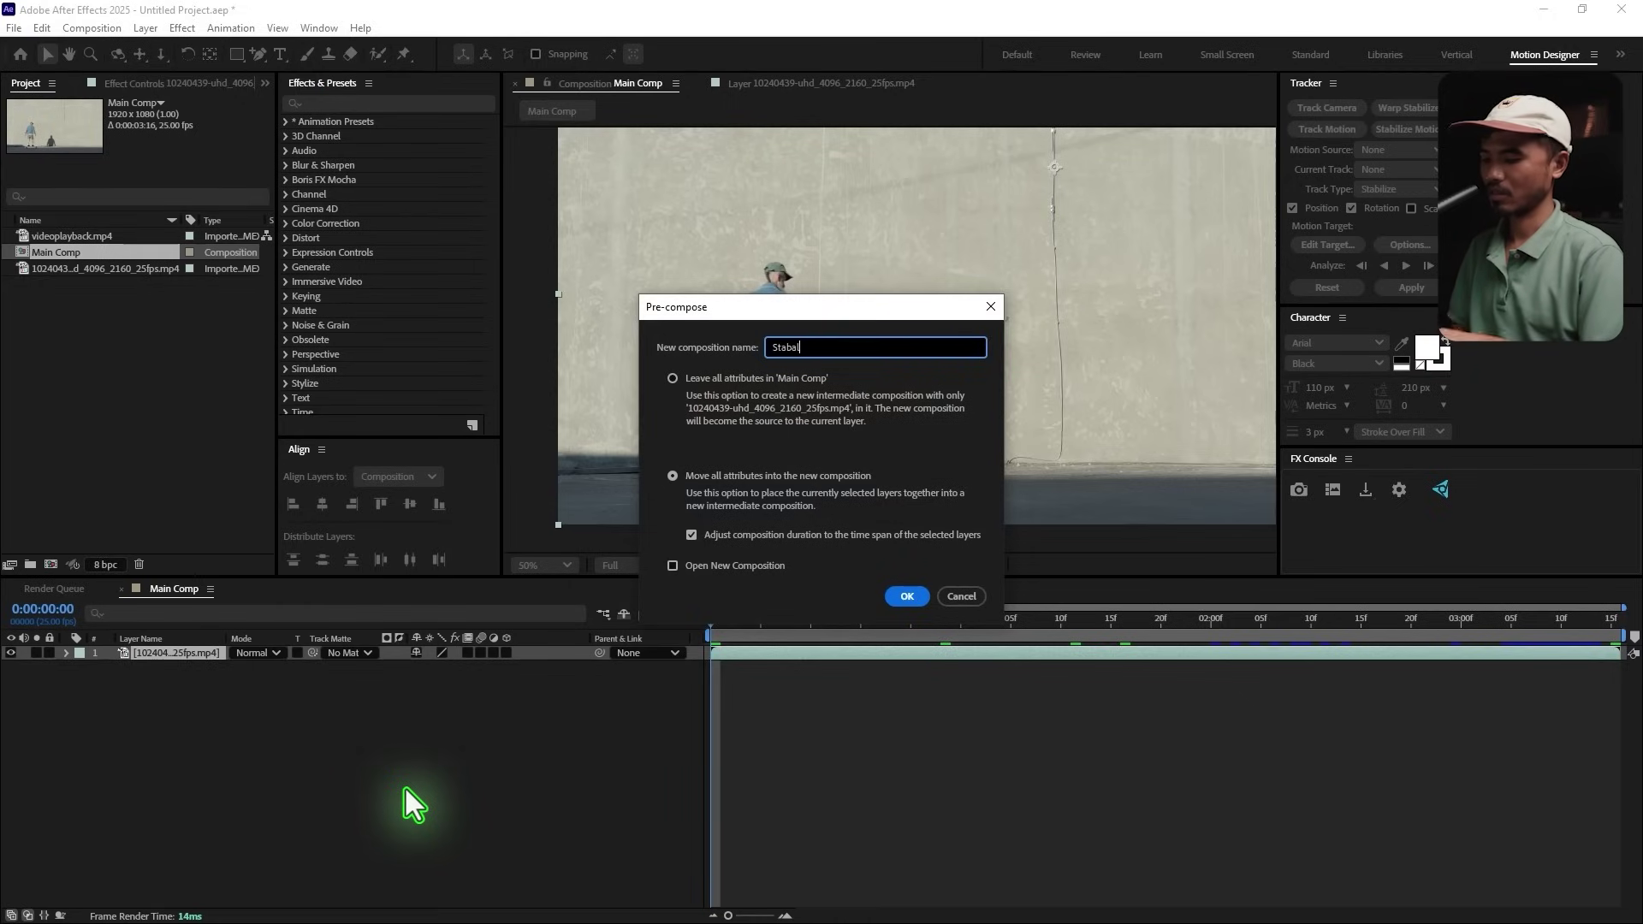
type("ize")
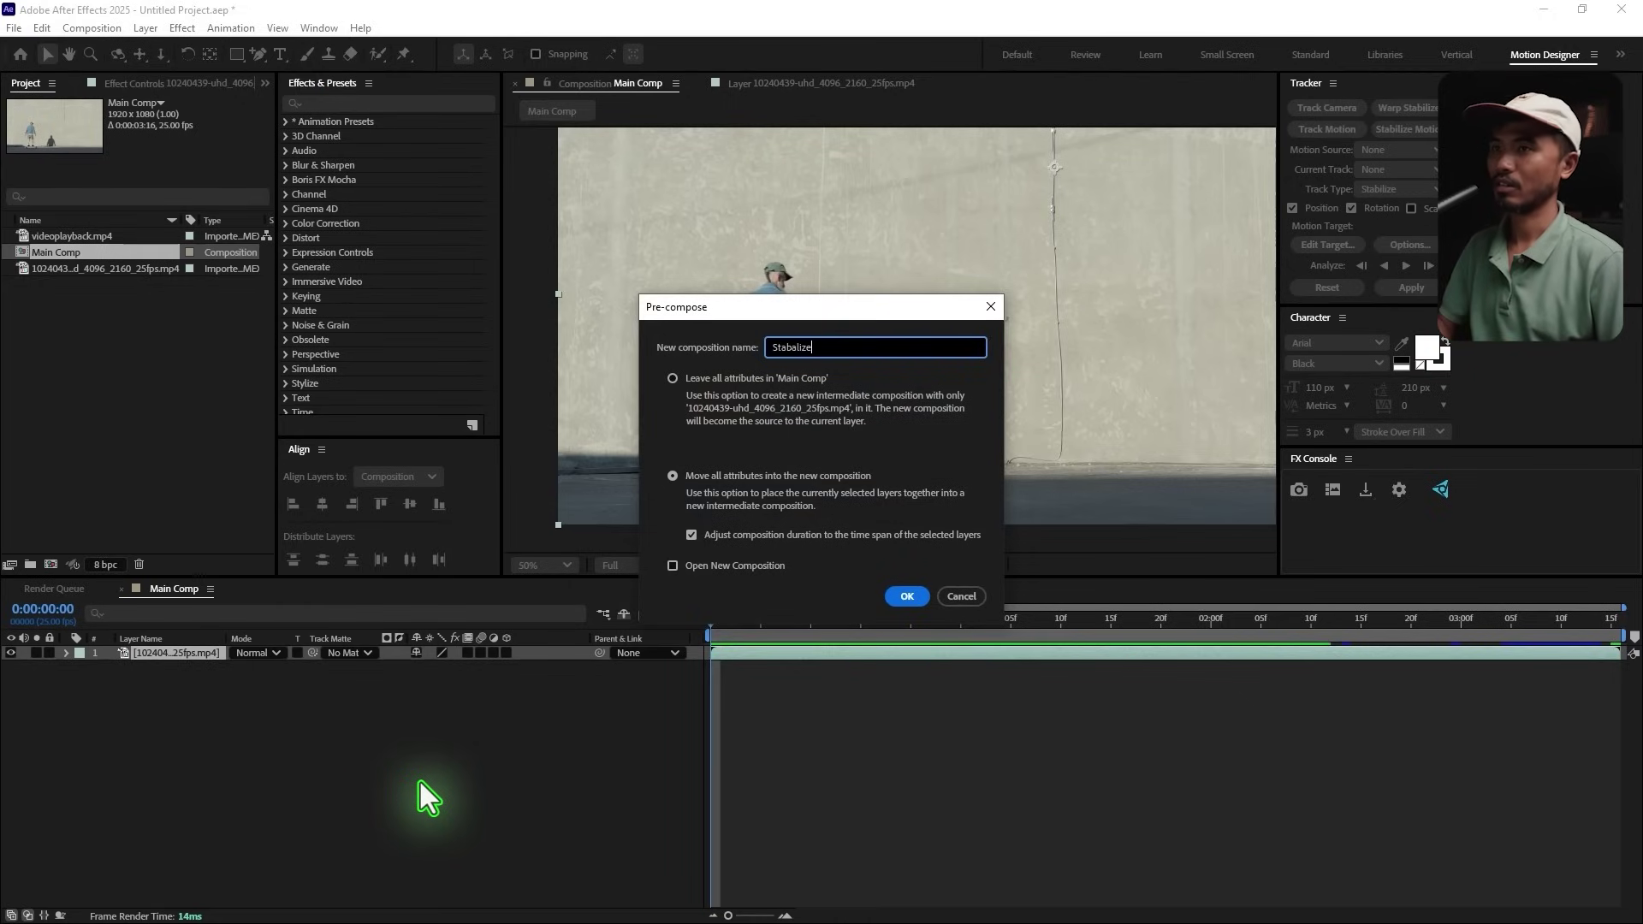
type("d")
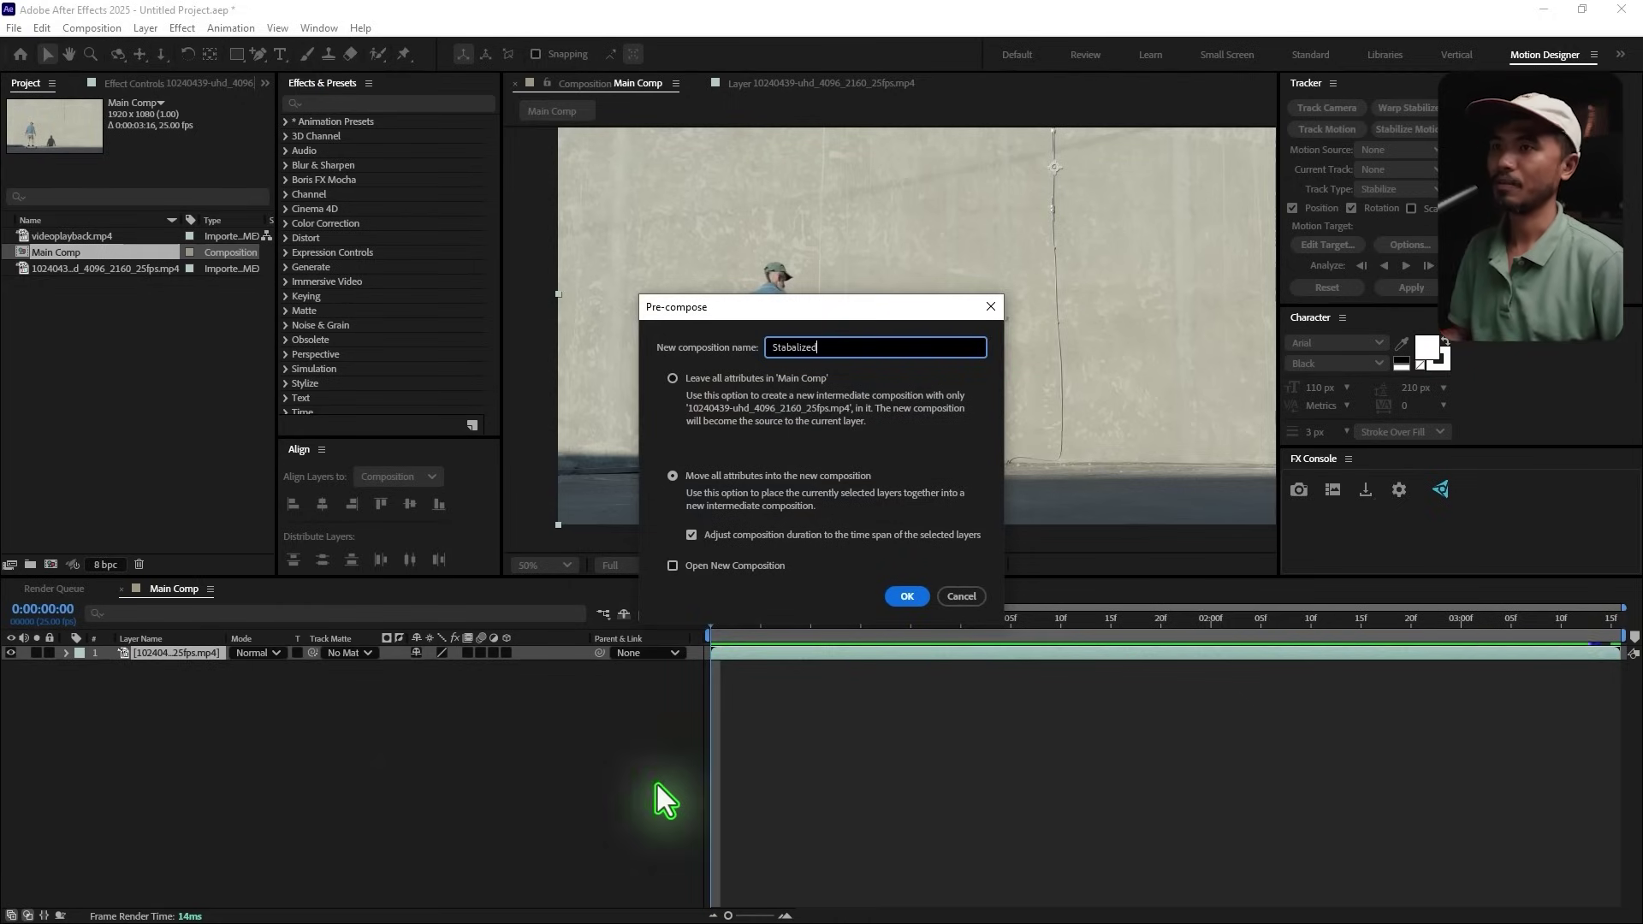
left_click(906, 596)
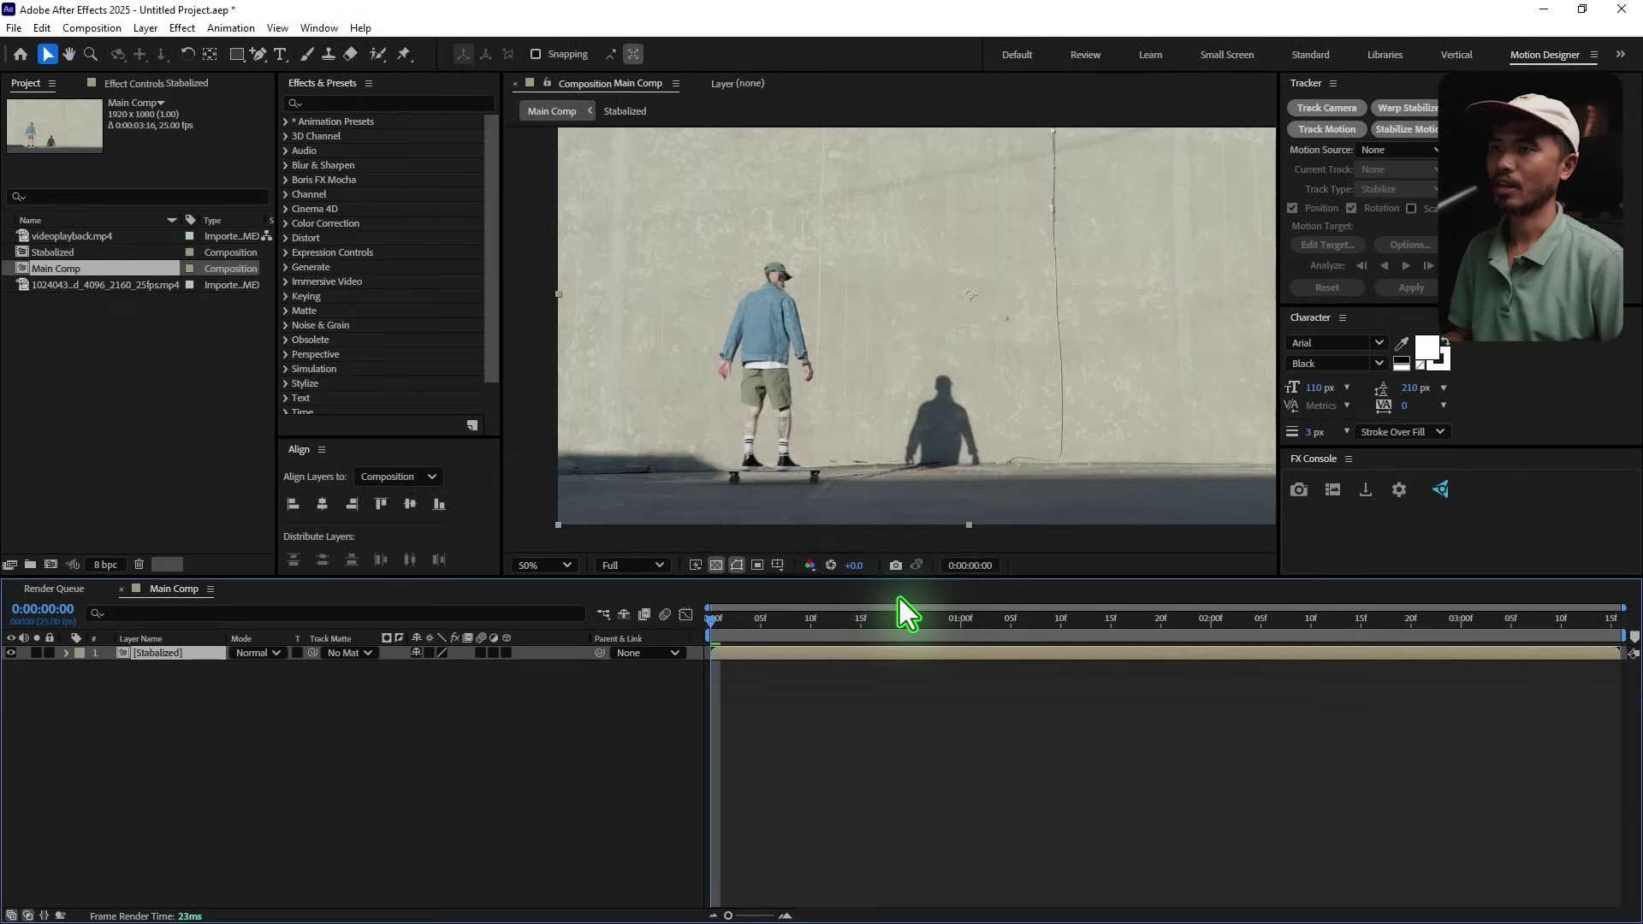
Step: Scale the Stabalized layer up slightly past the frame edges and check the coverage during playback
left_click(152, 658)
scroll(818, 425, "down", 2)
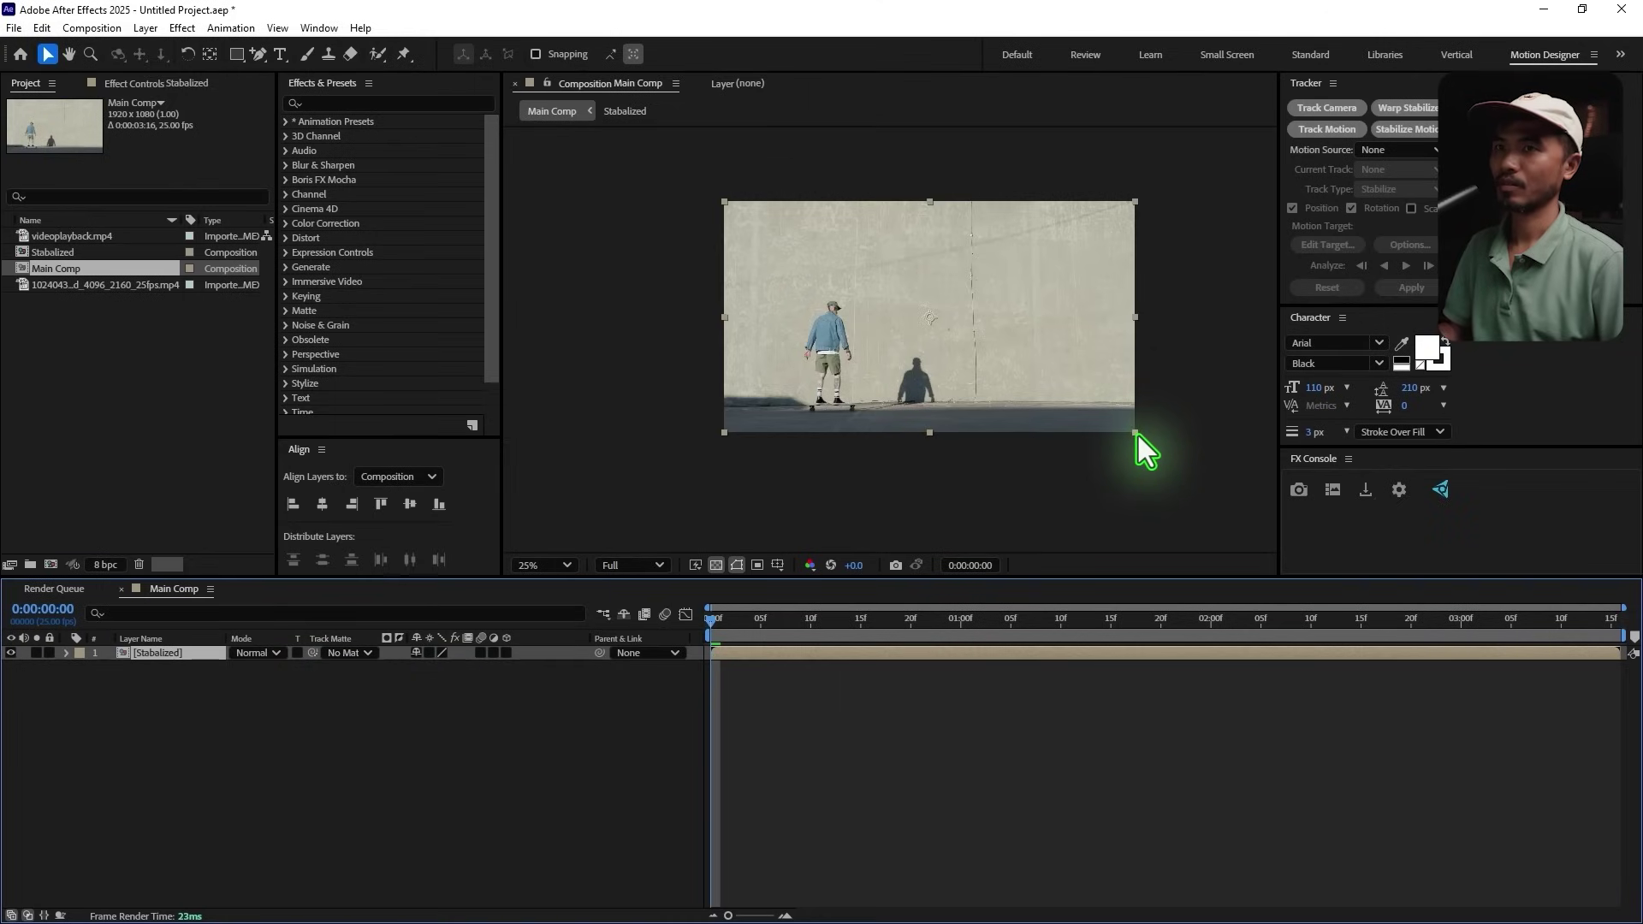
left_click_drag(1136, 434, 1138, 438)
left_click(881, 780)
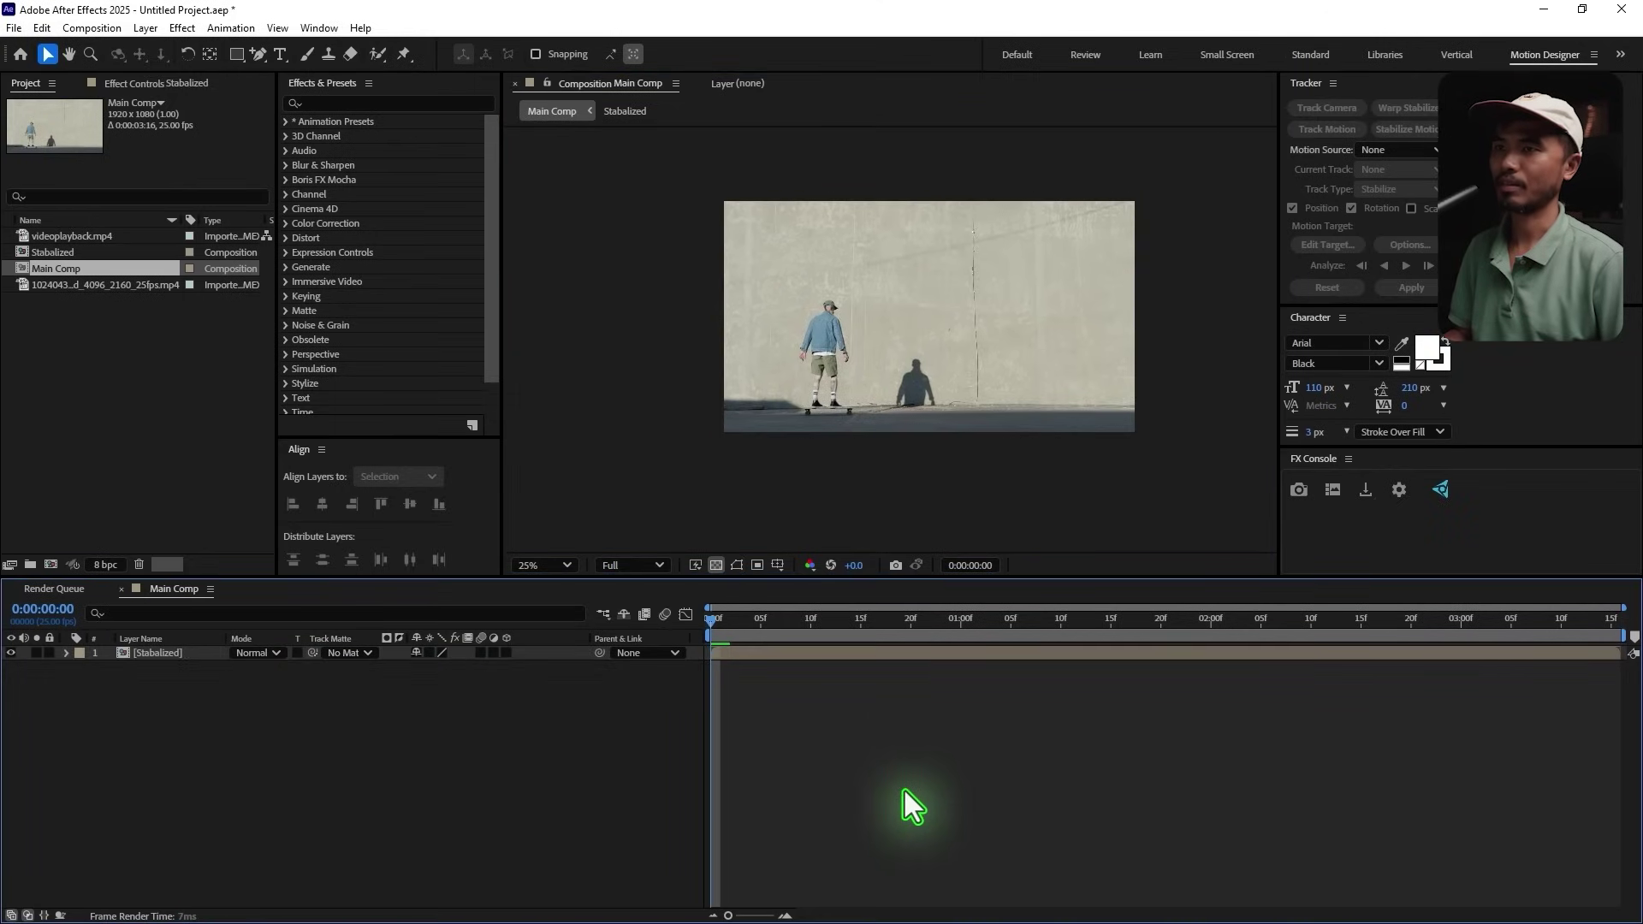
key("space")
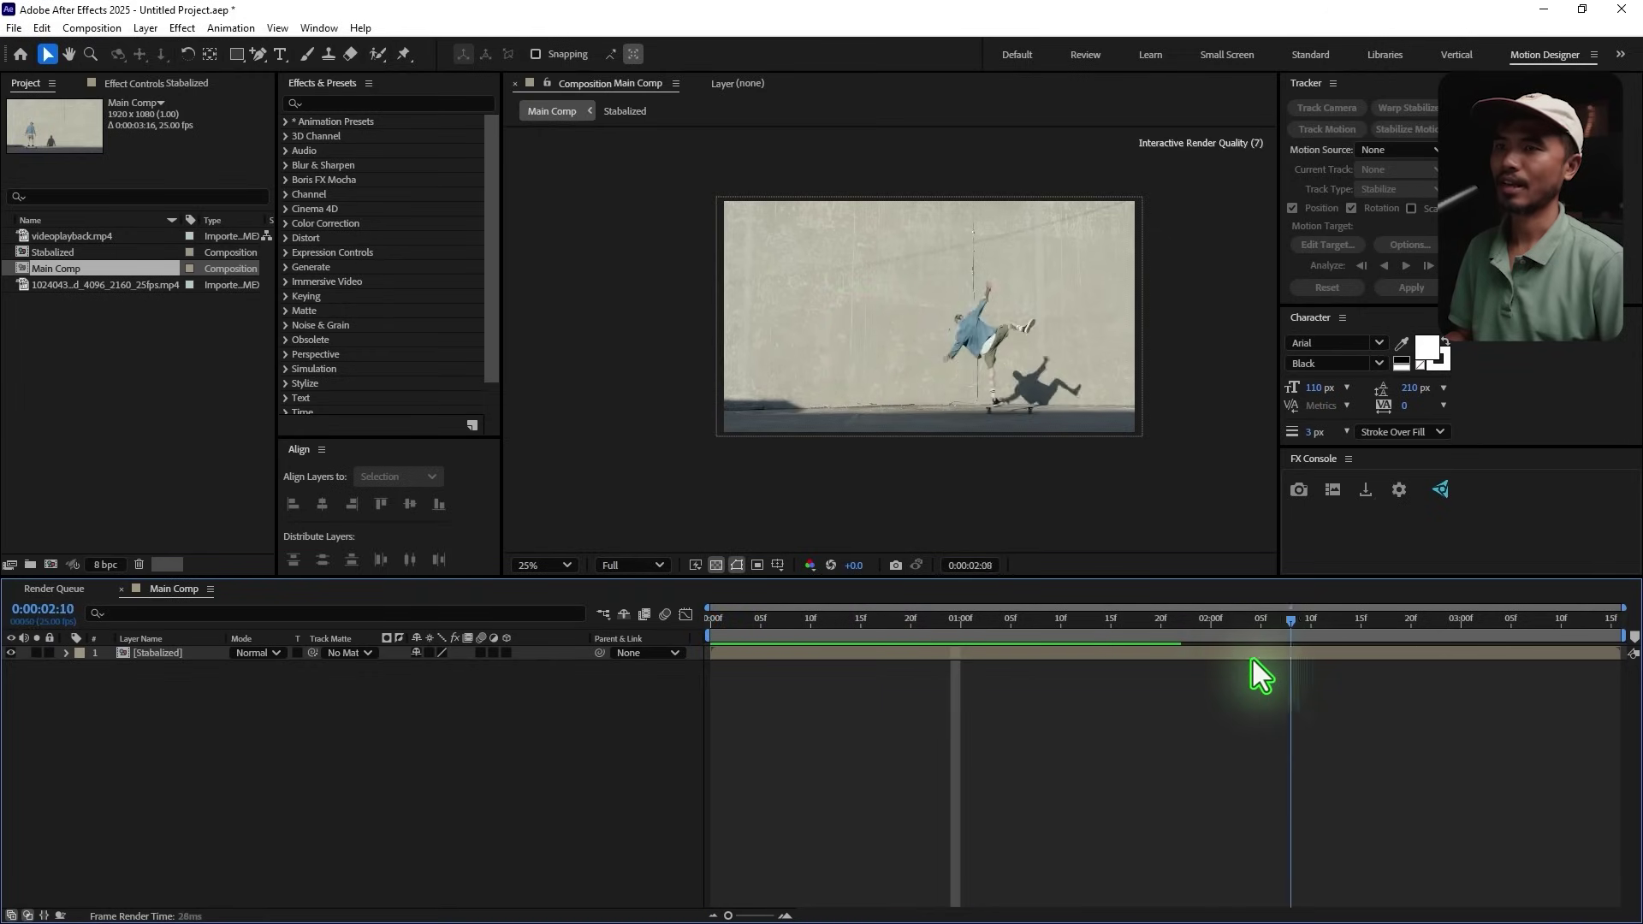
left_click_drag(957, 618, 906, 657)
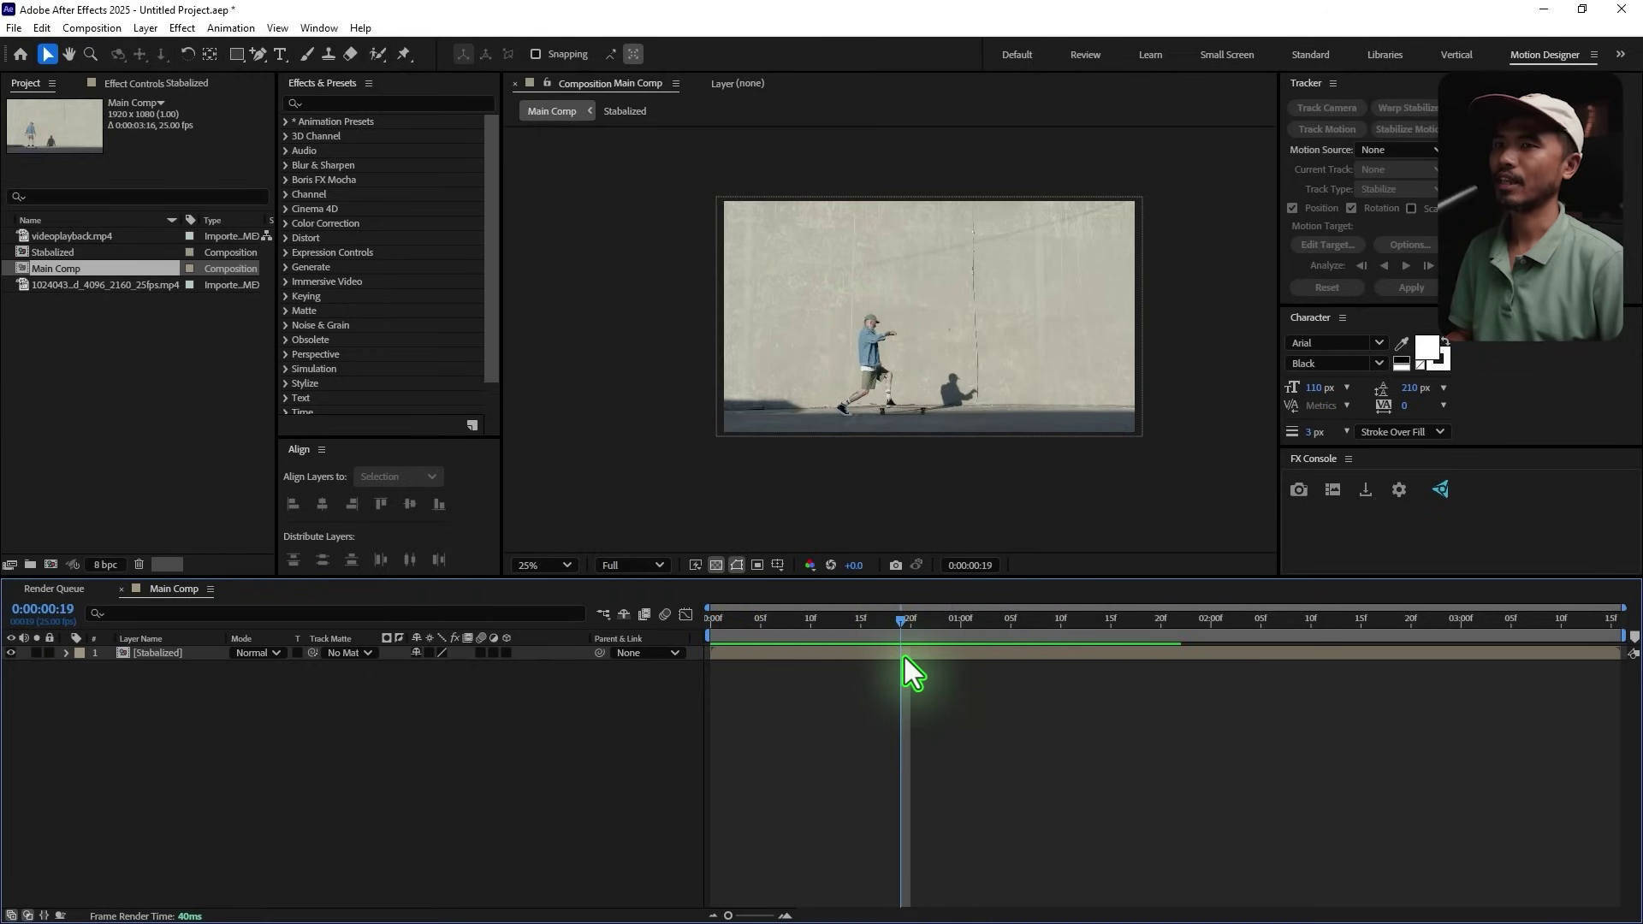
Step: Pre-compose the Stabalized layer as "Footage" with all attributes moved, and play back the result
left_click(183, 656)
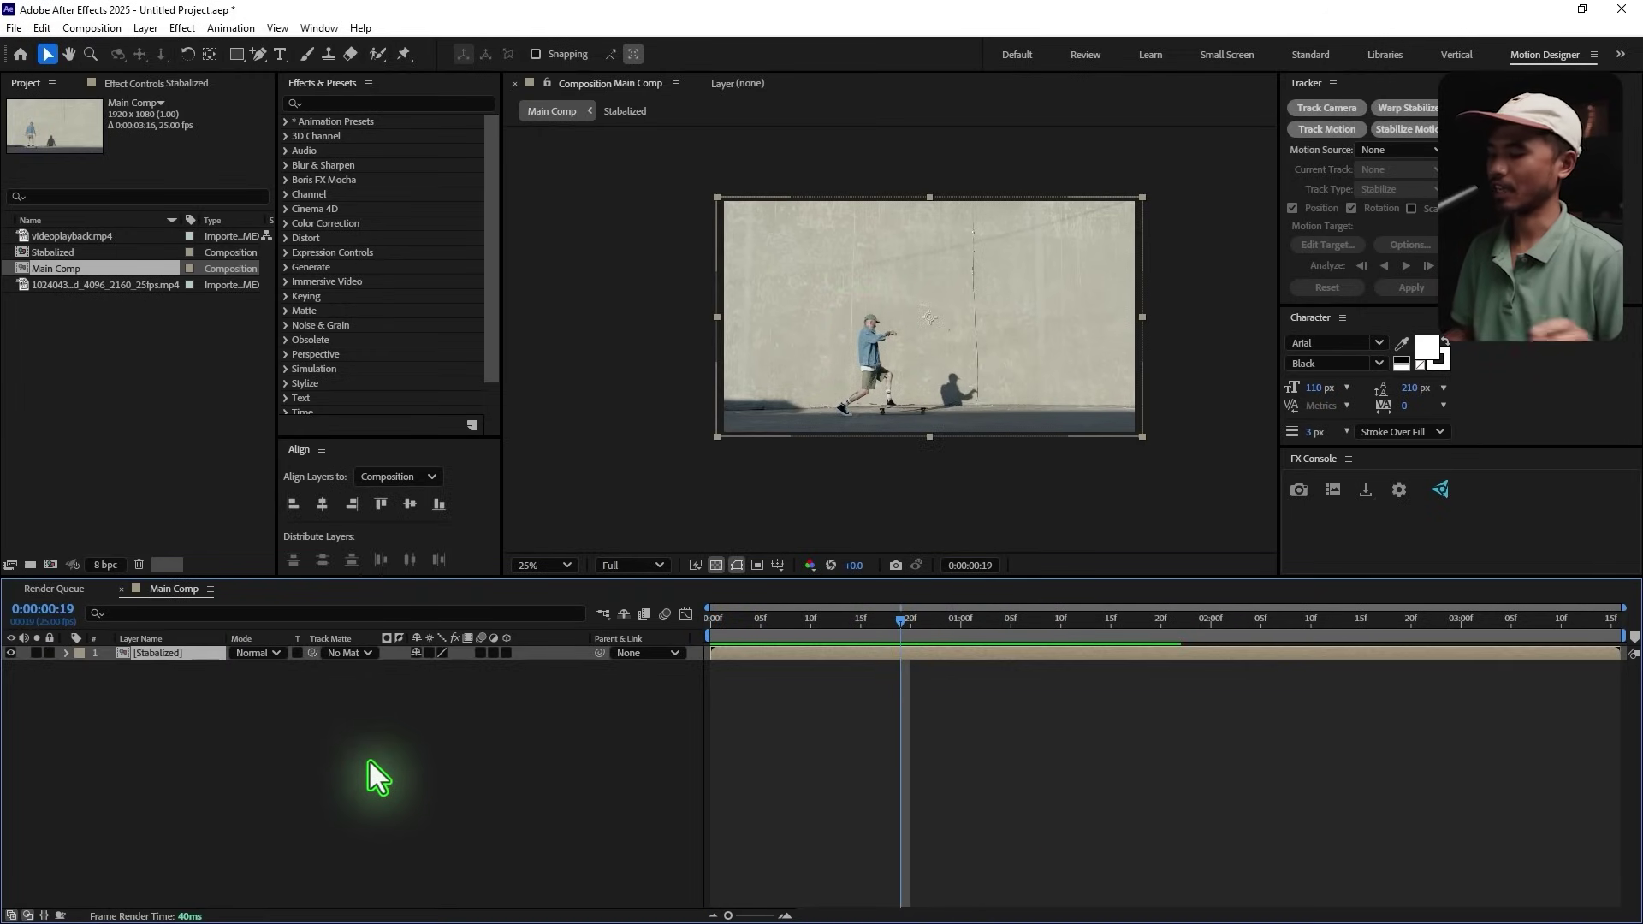
key("ctrl+shift+c")
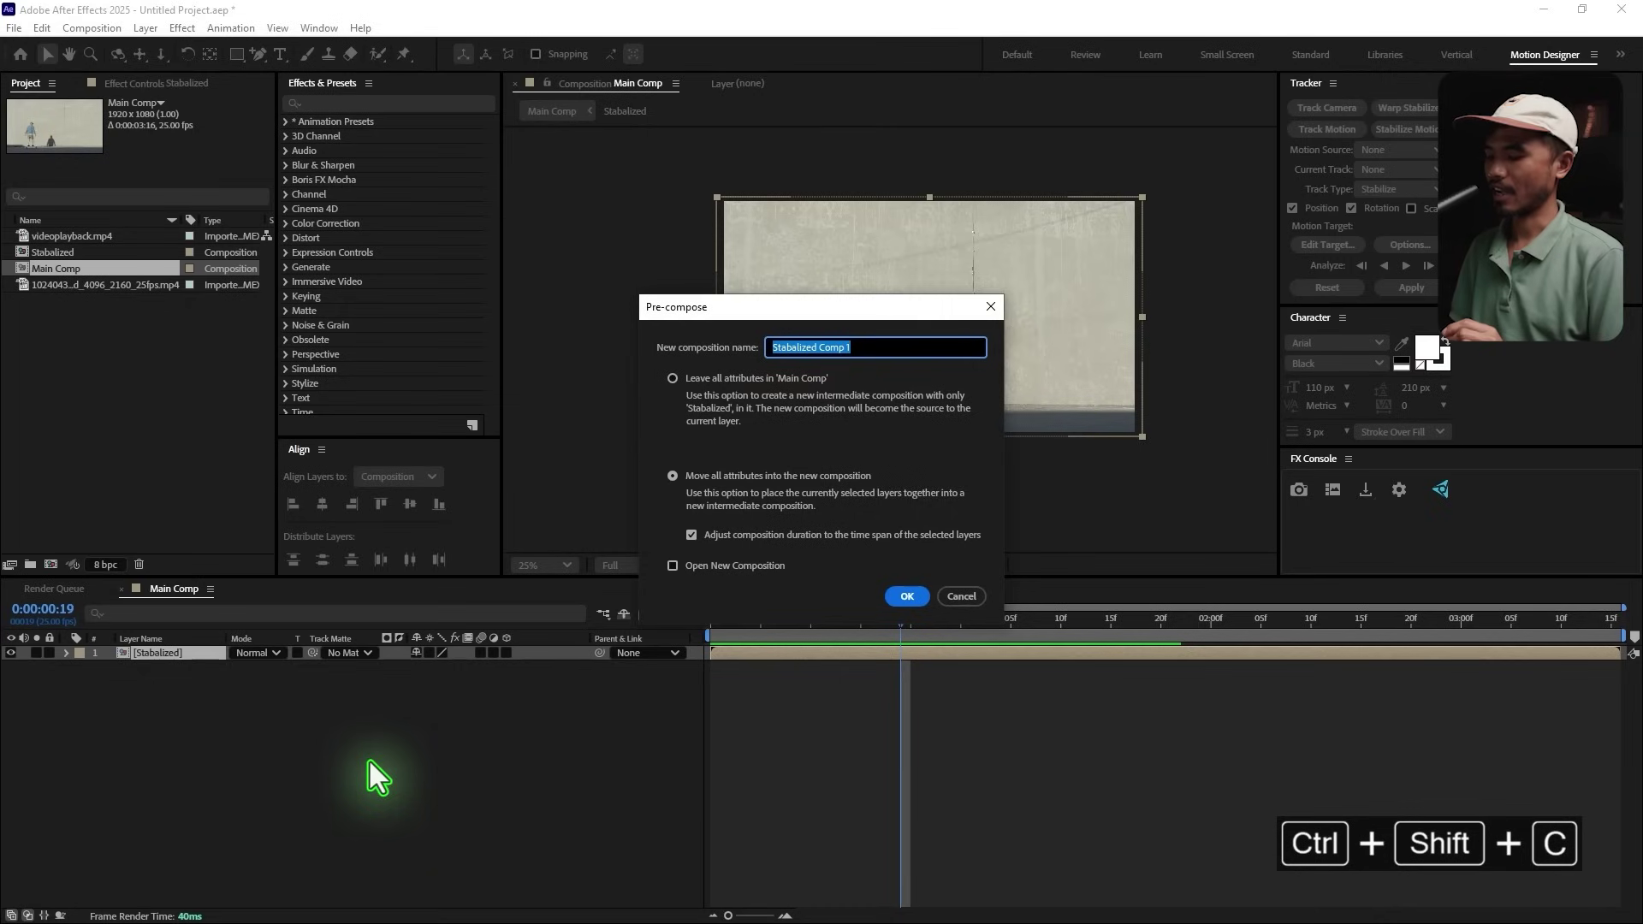
type("Footage")
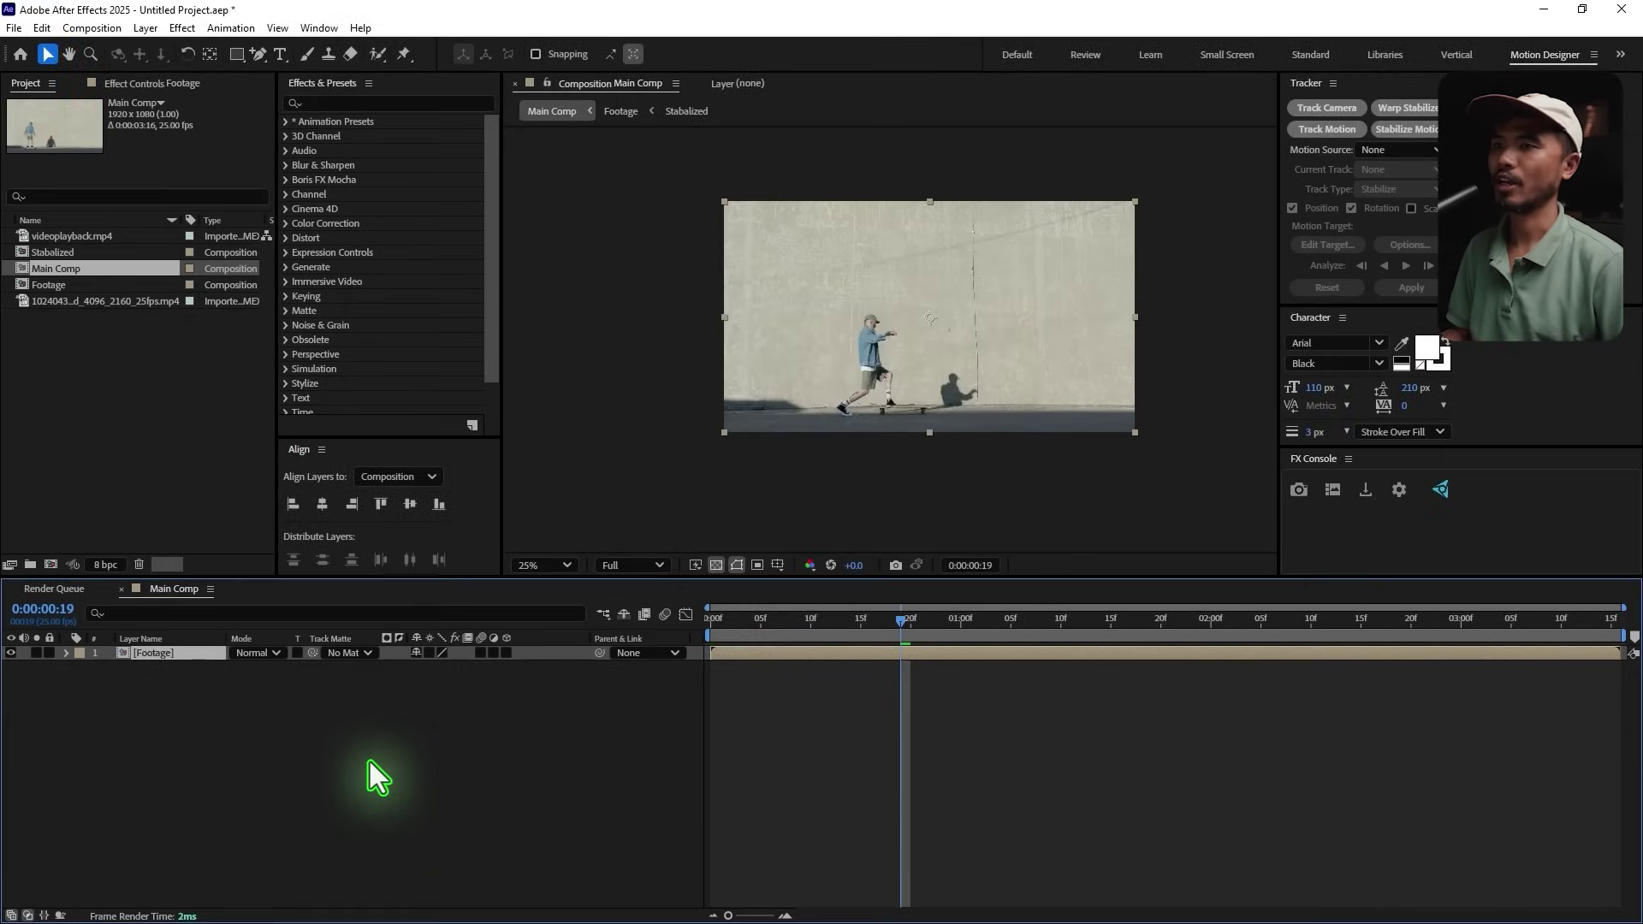
key("space")
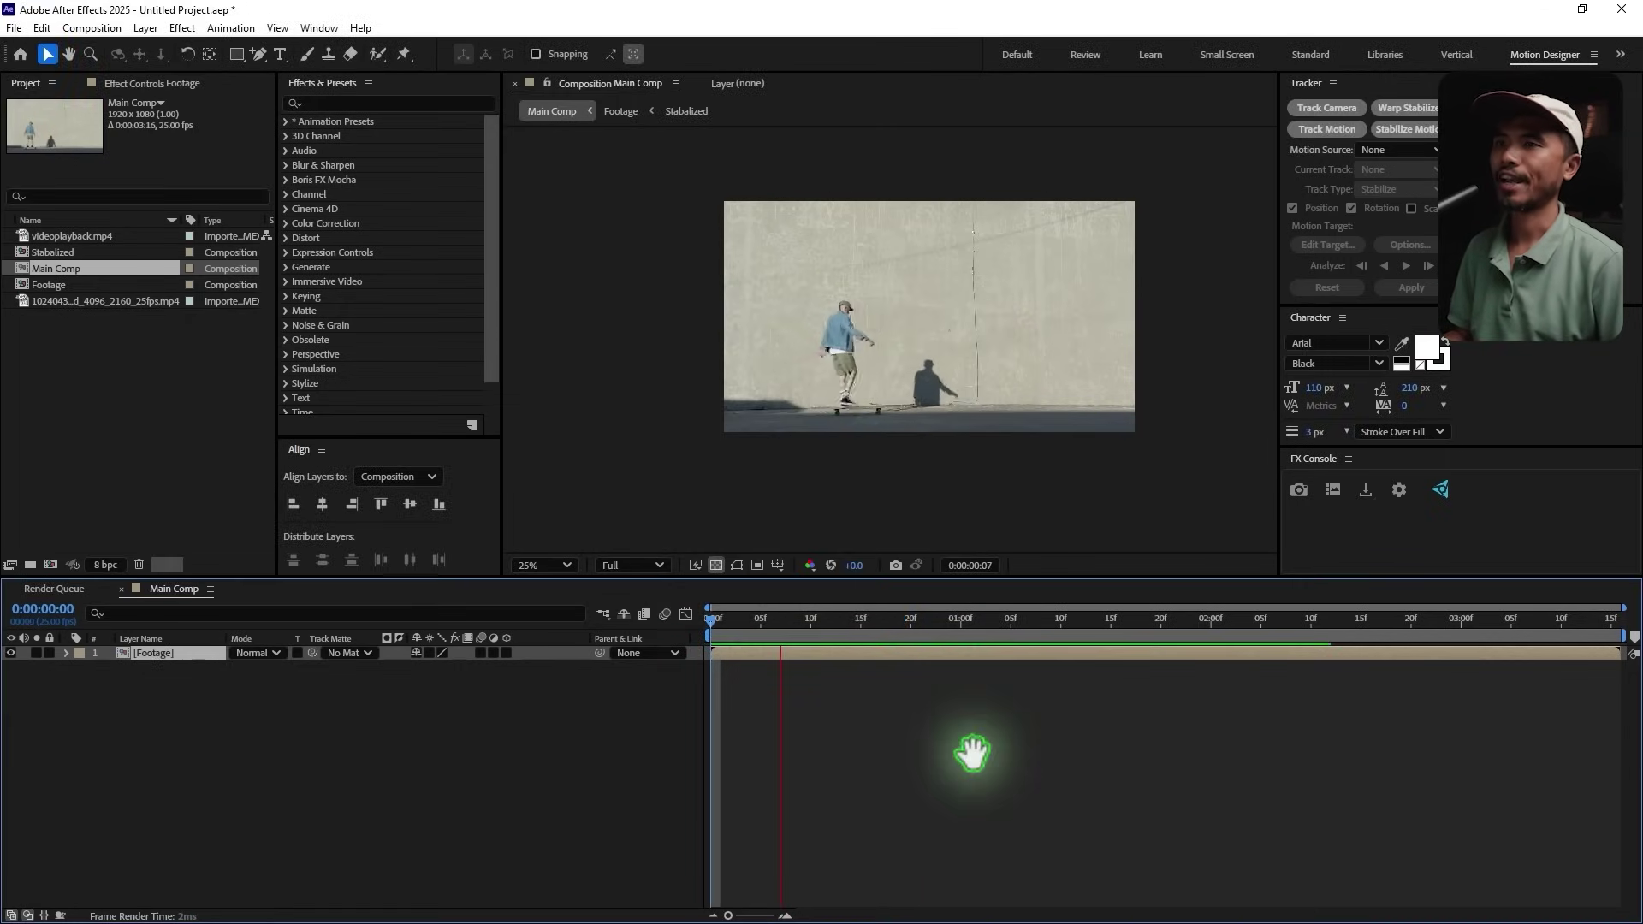
left_click(947, 722)
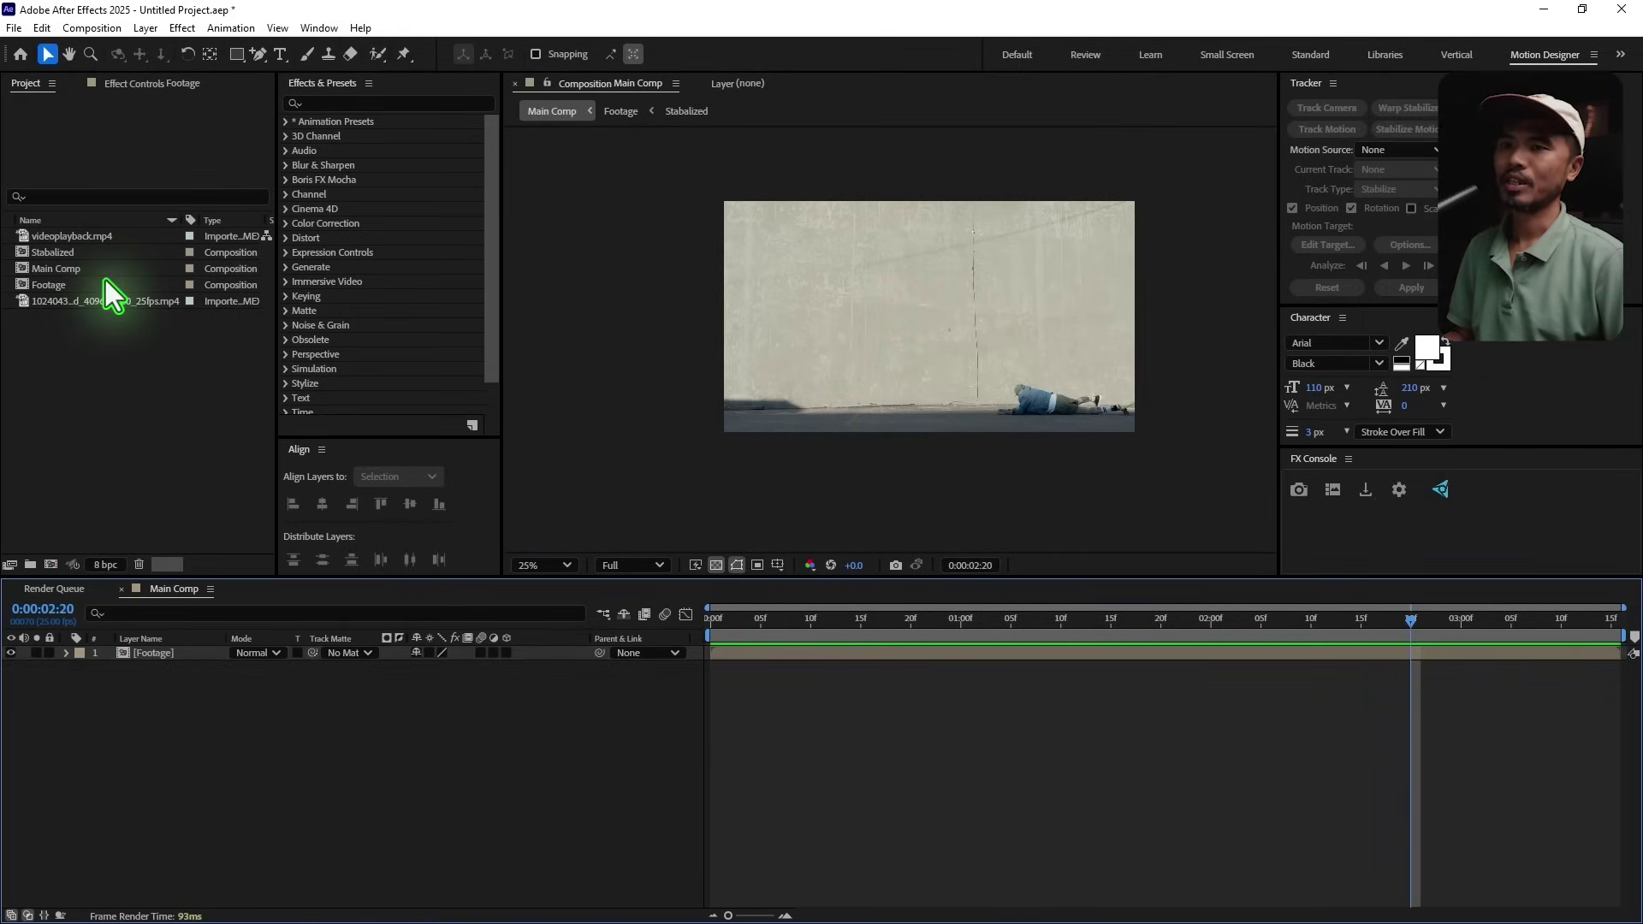
Step: Trim the start of the green-screen clip videoplayback.mp4 to 0;00;26;04 and add it above the Footage layer in Main Comp
left_click(84, 238)
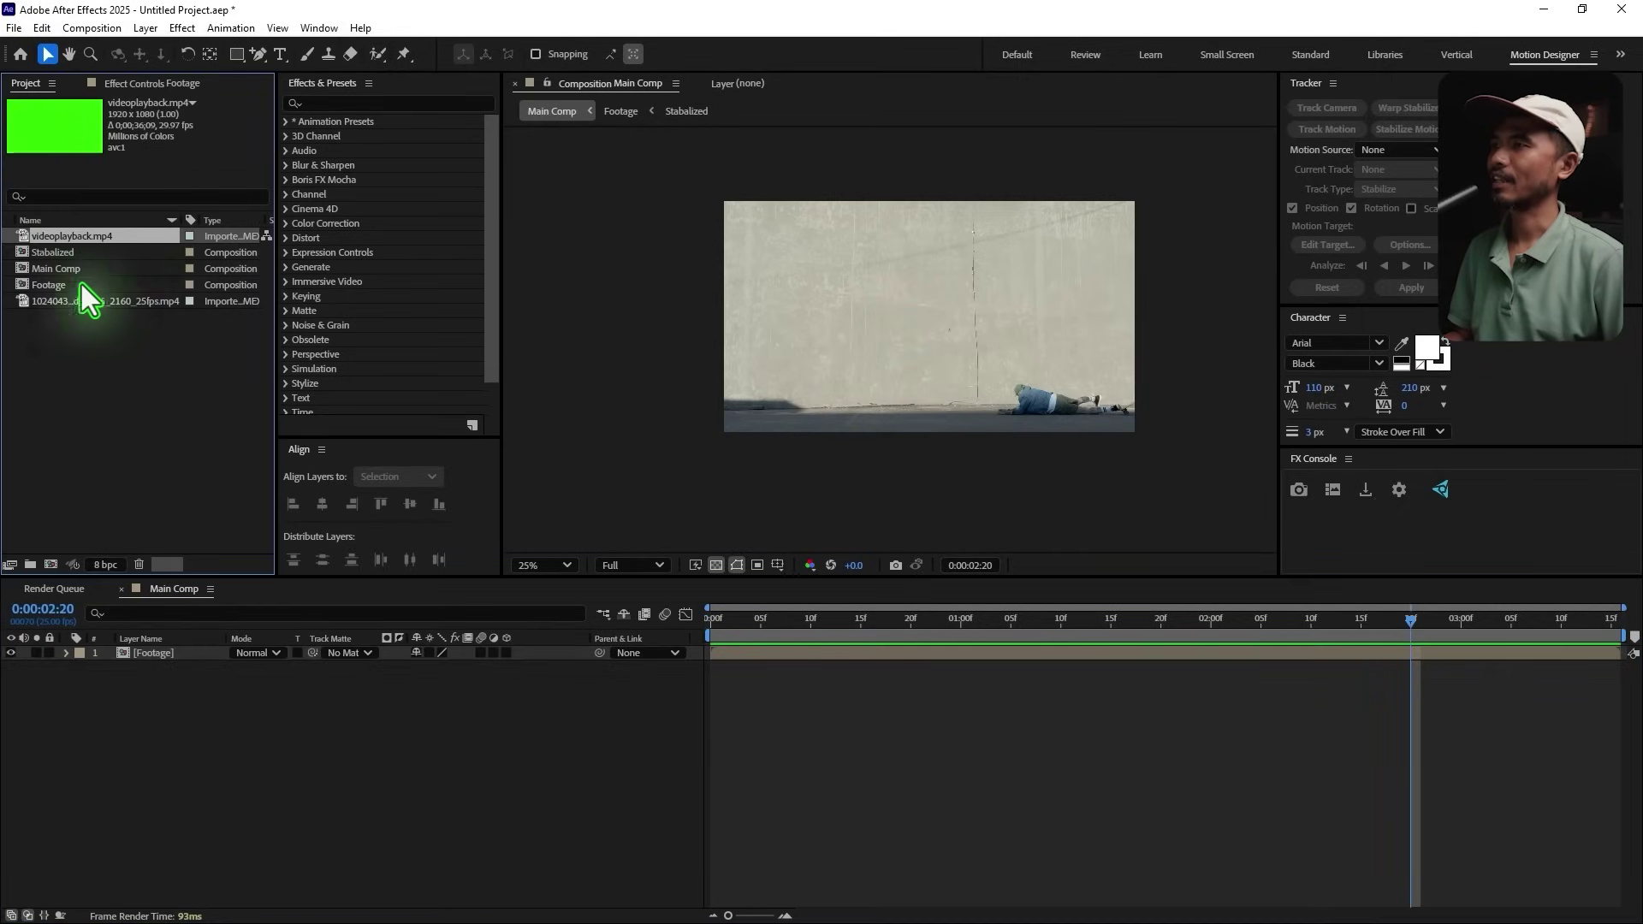
double_click(25, 234)
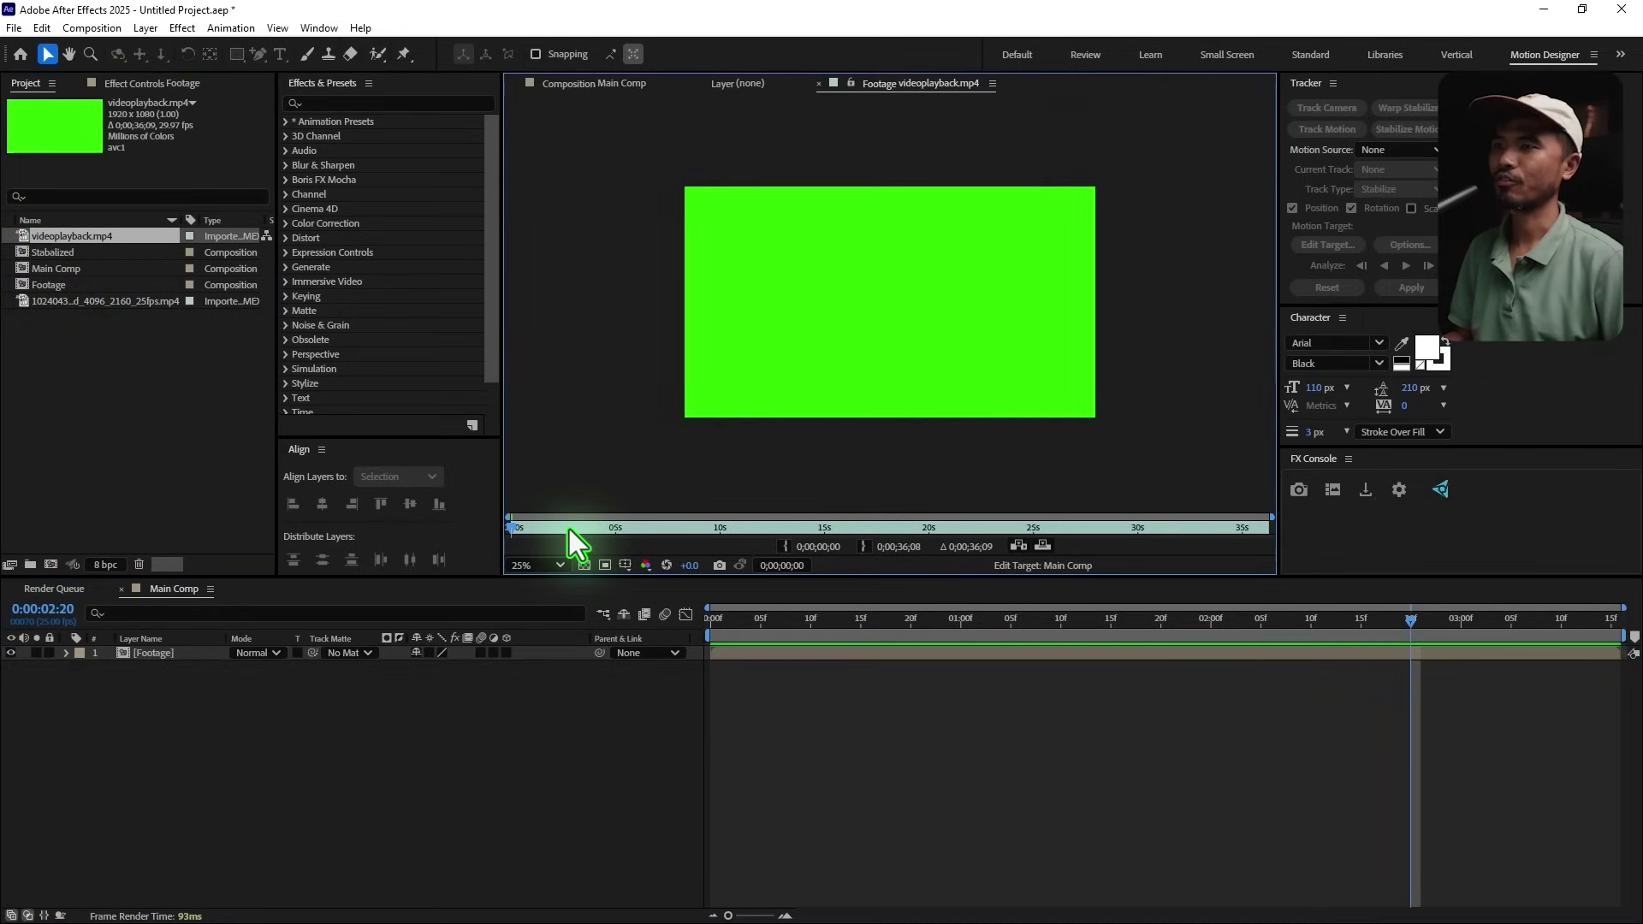
left_click_drag(568, 529, 631, 529)
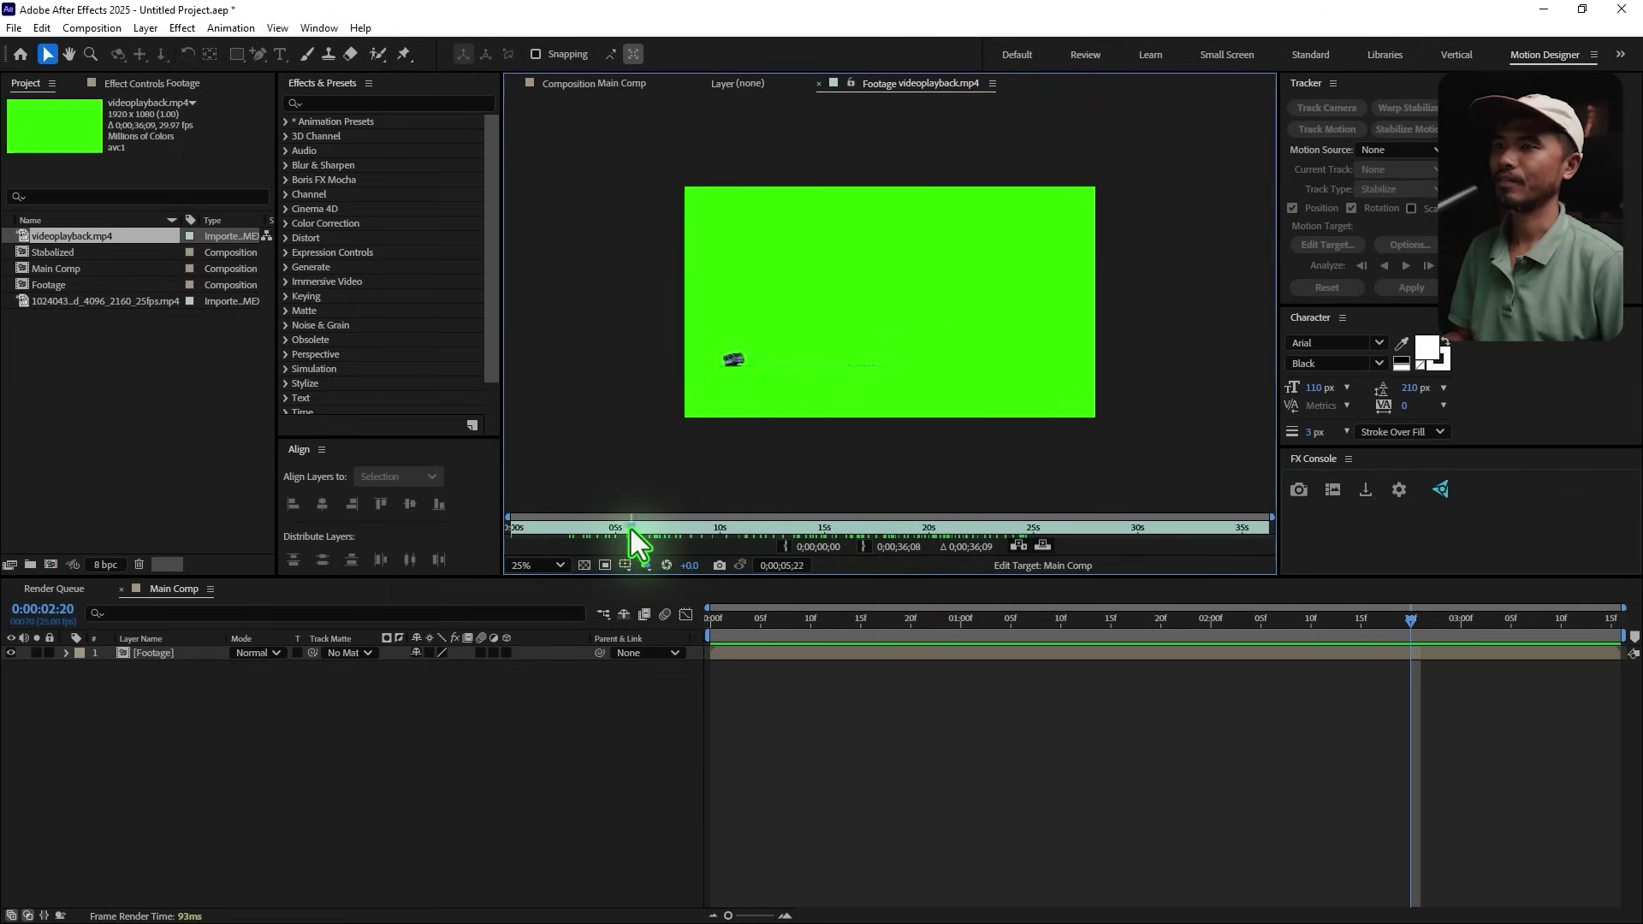
left_click_drag(800, 546, 1056, 558)
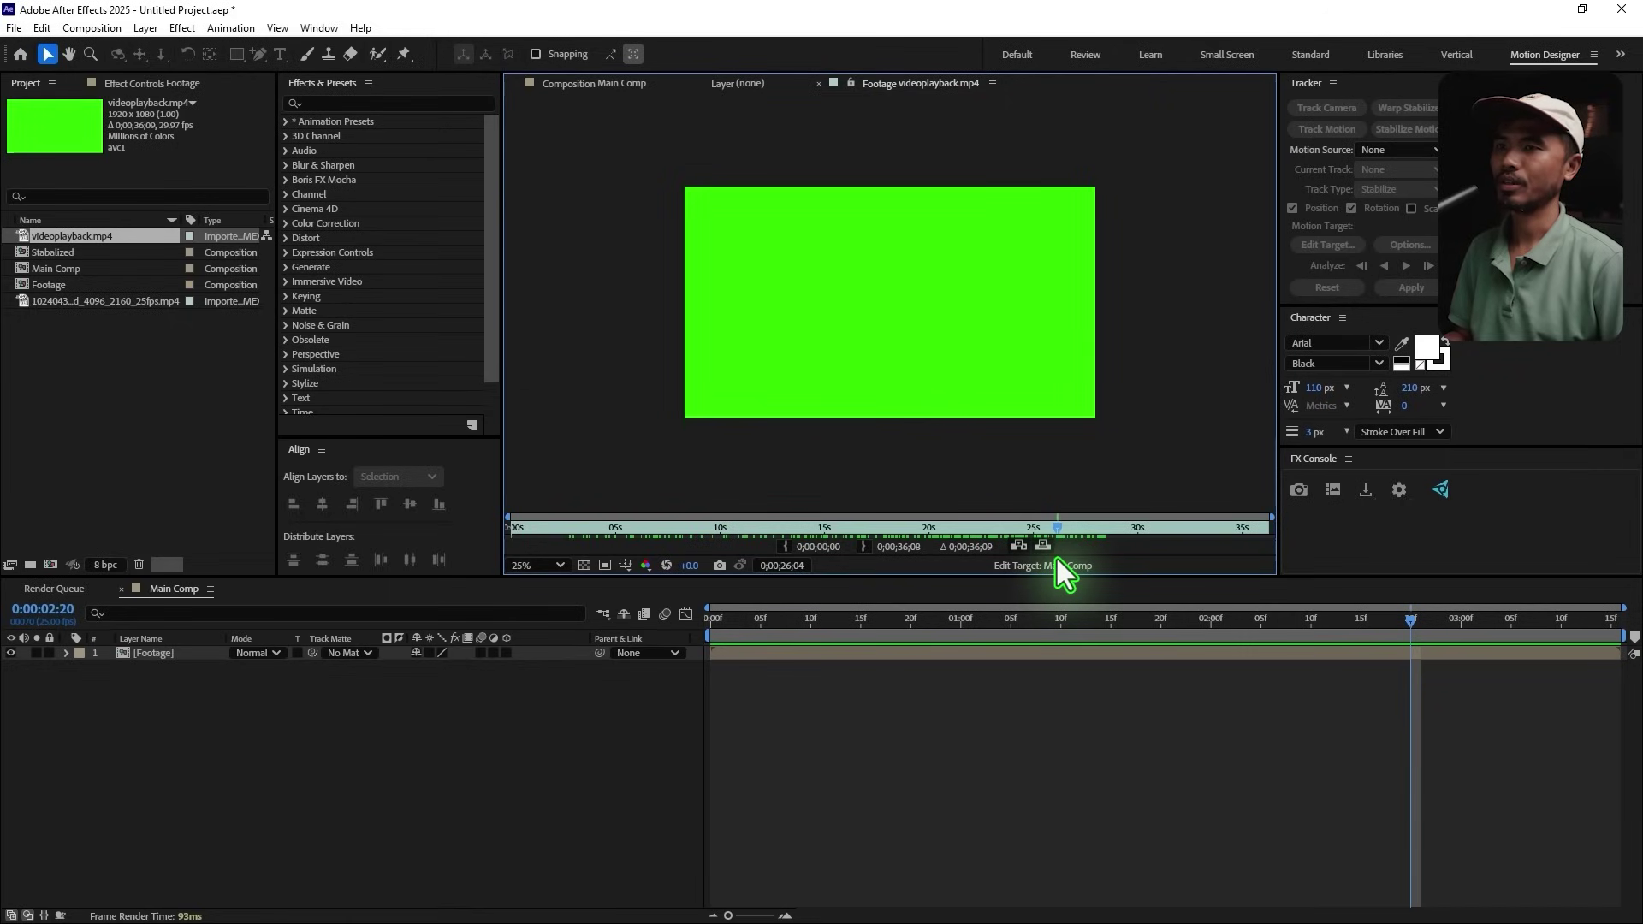
left_click(787, 546)
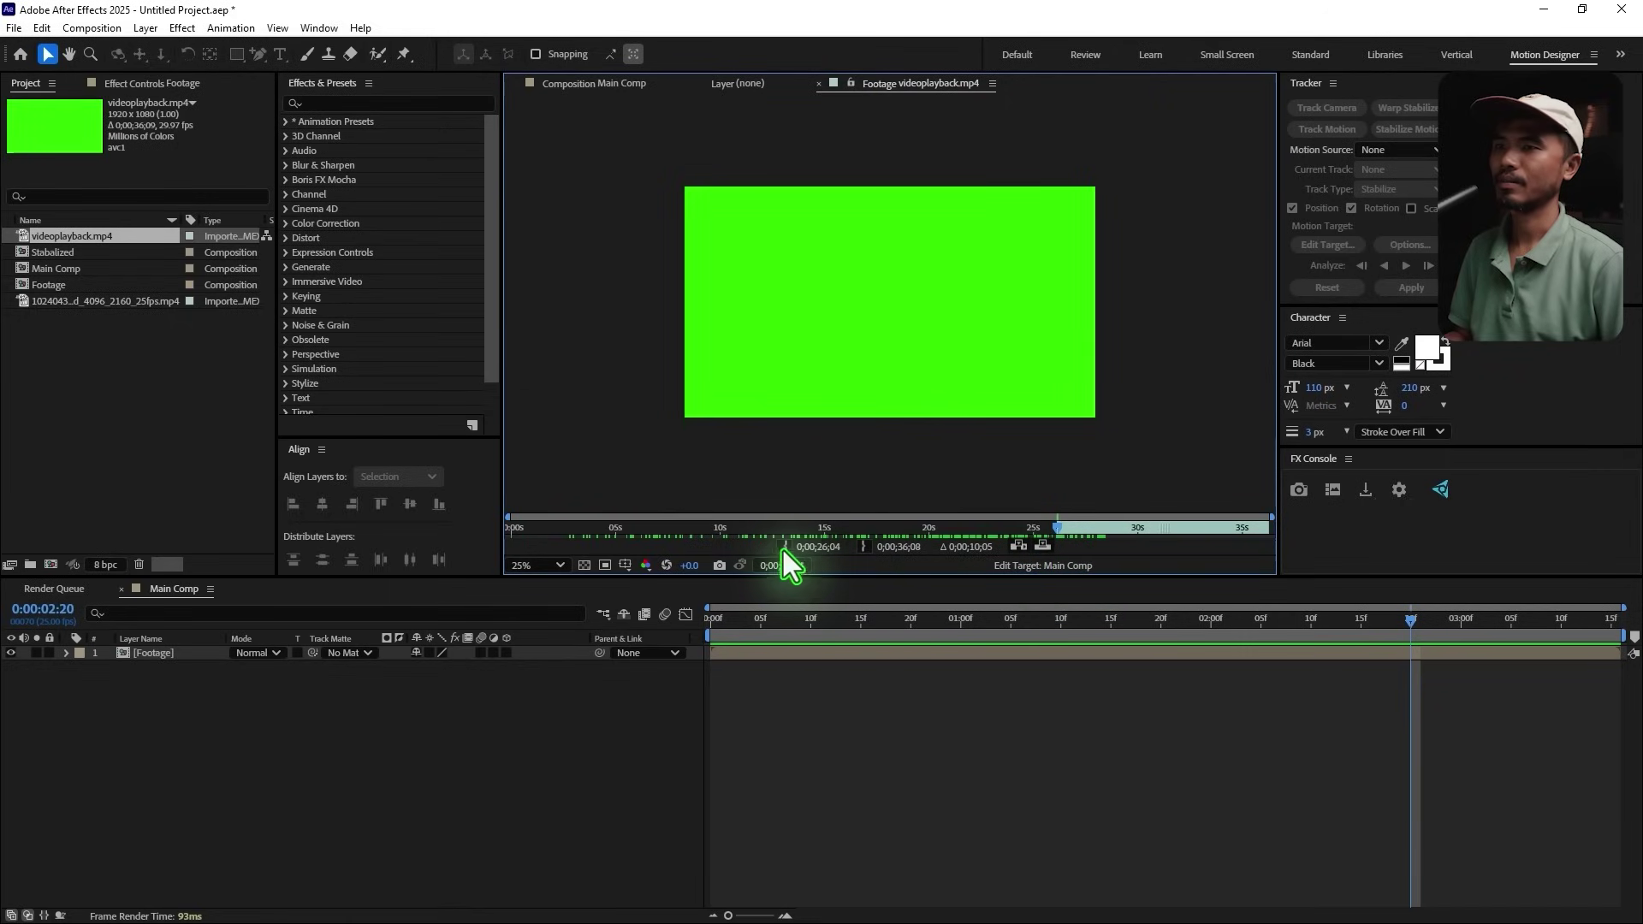
left_click_drag(1056, 531, 207, 642)
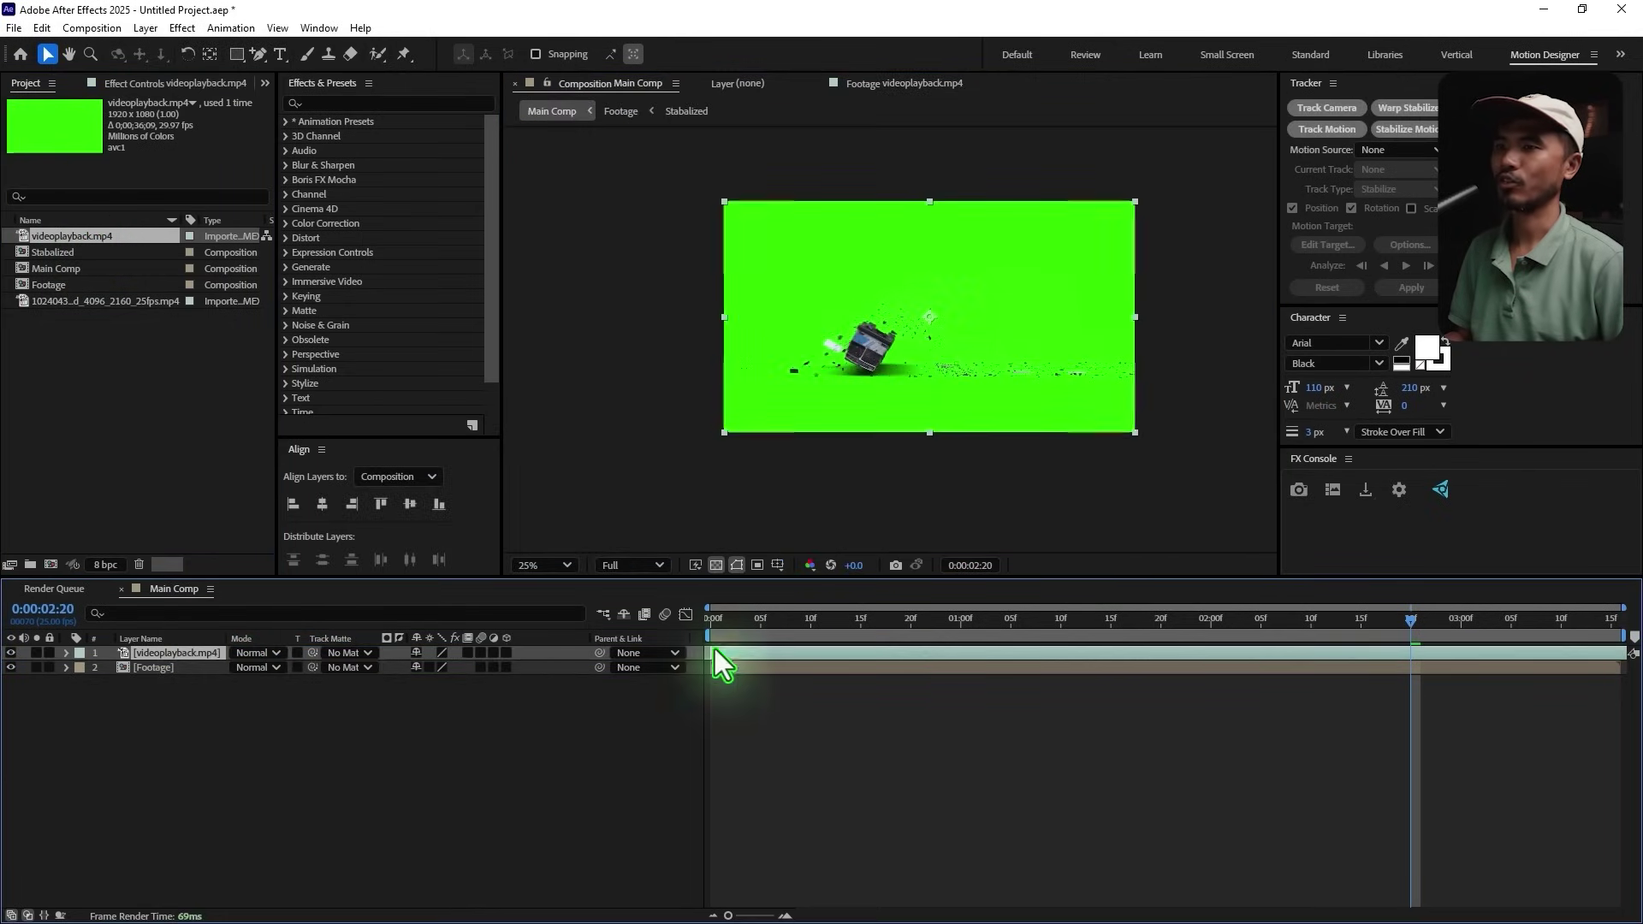
Step: Scrub to the tumbling vehicle and flip the videoplayback.mp4 layer horizontally
left_click_drag(726, 623, 1094, 687)
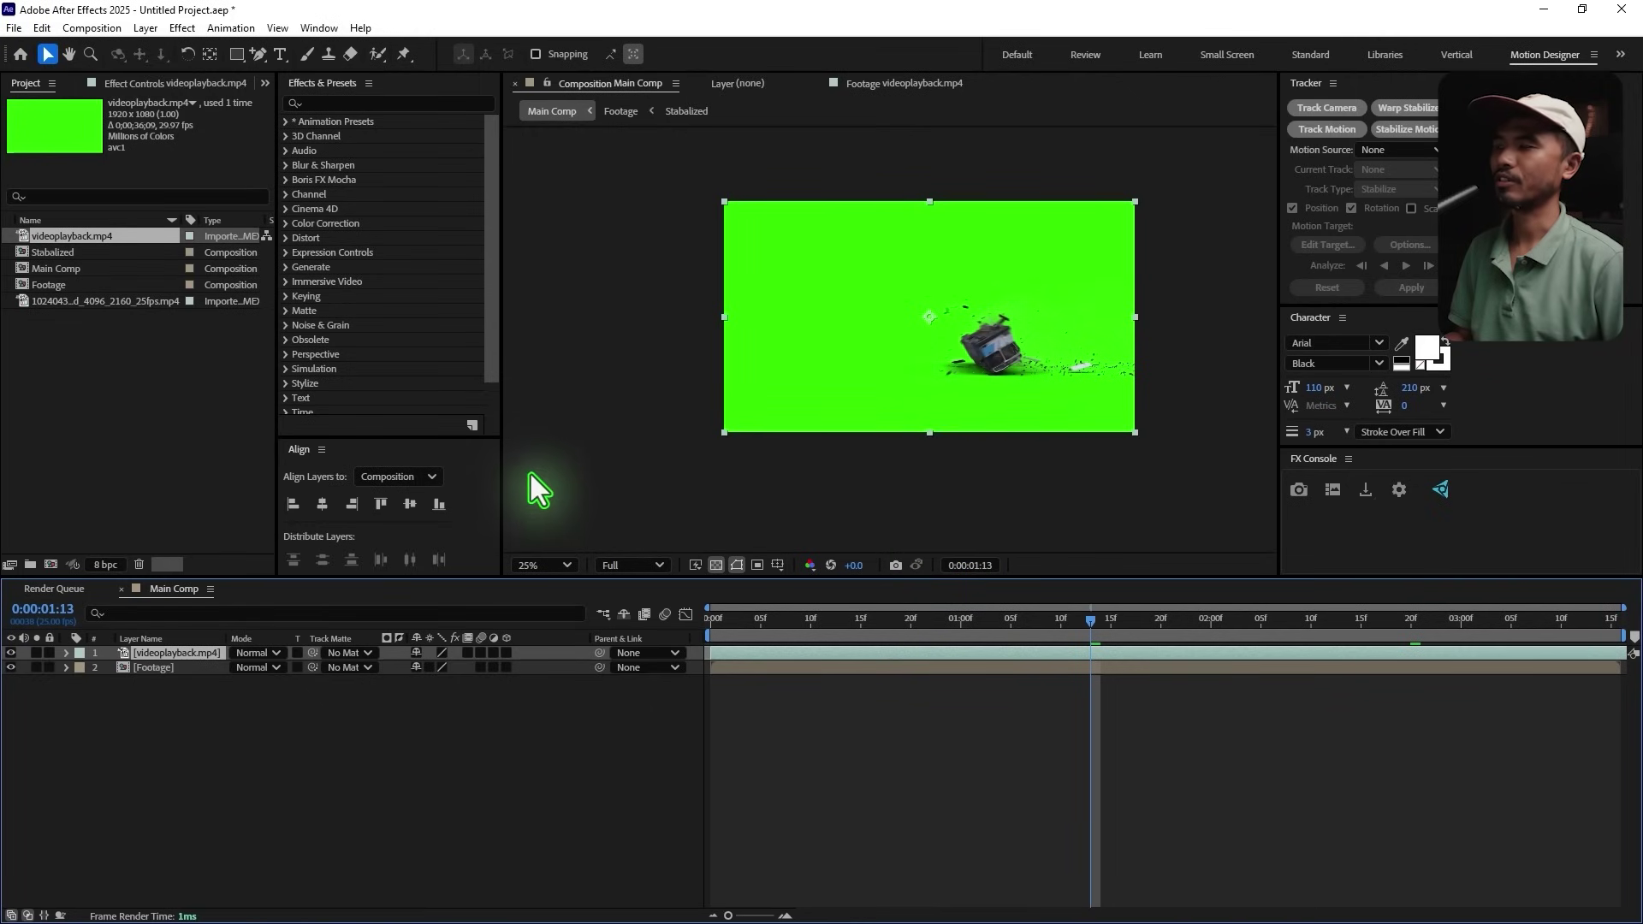
right_click(813, 305)
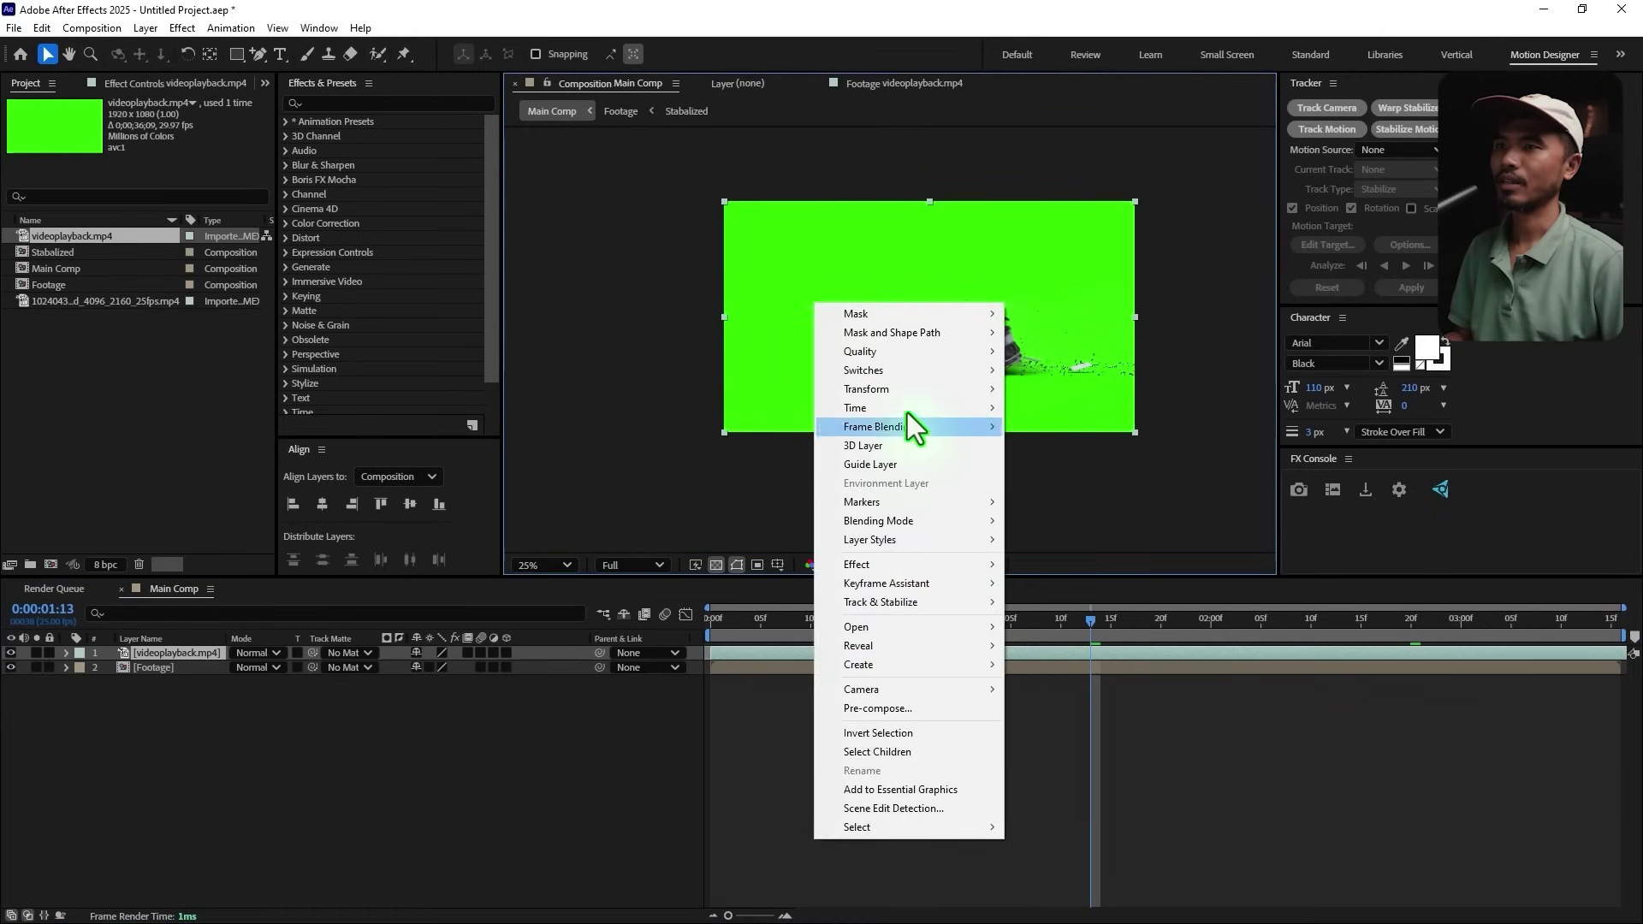
mouse_move(906, 391)
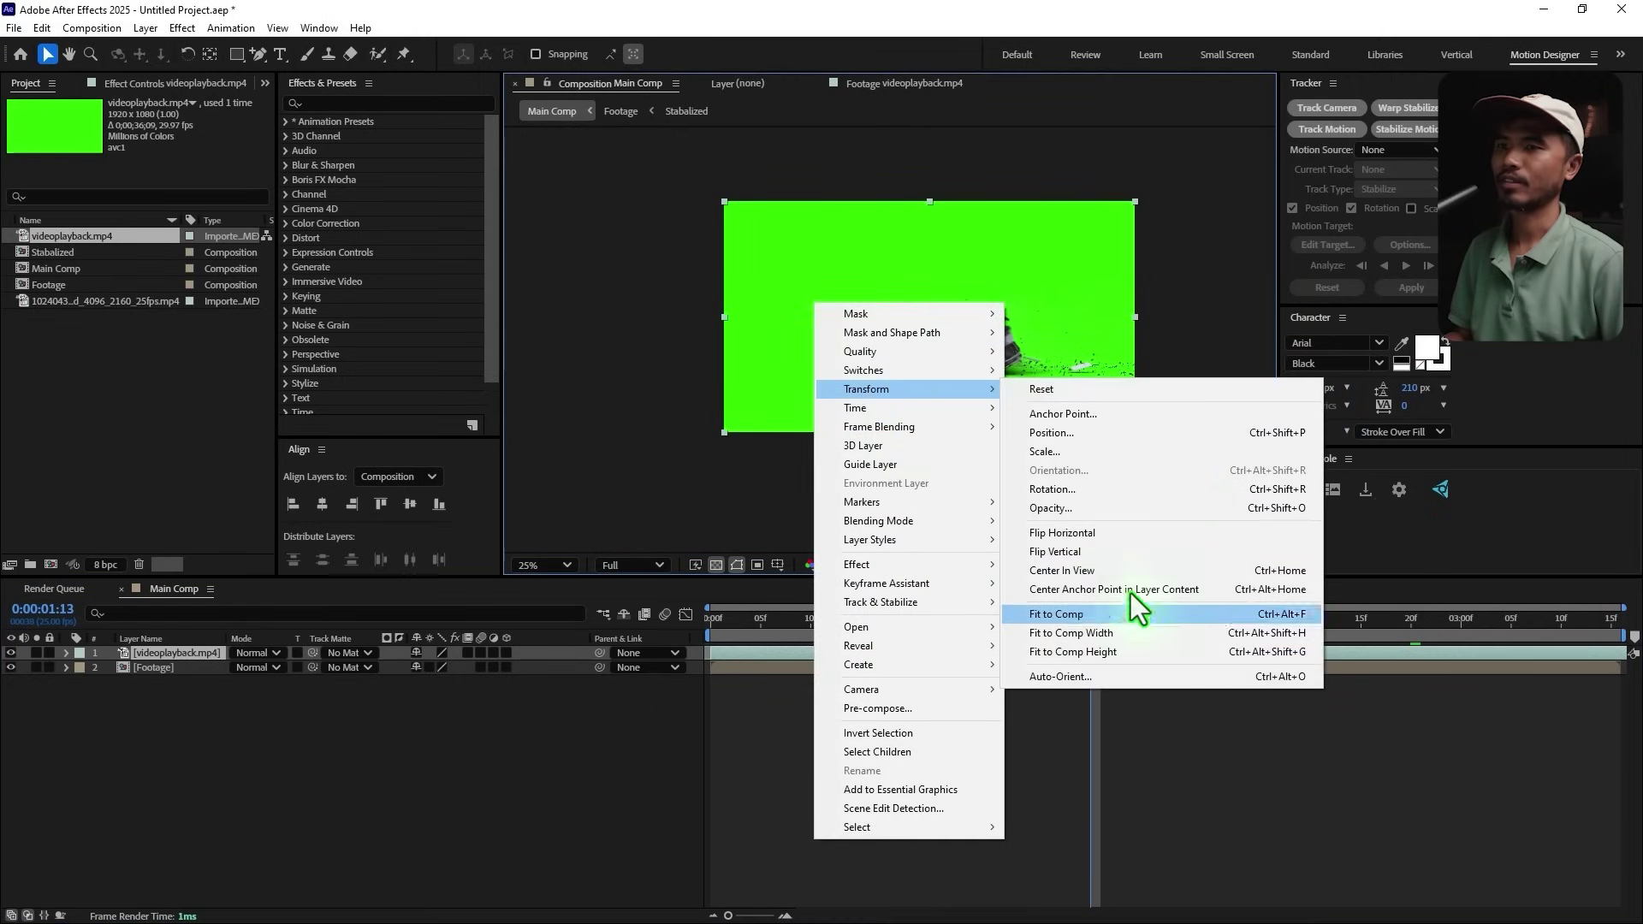
left_click(1118, 536)
Step: Apply Keylight (1.2) to the videoplayback.mp4 layer and sample the green background as its Screen Colour
left_click_drag(745, 623, 734, 627)
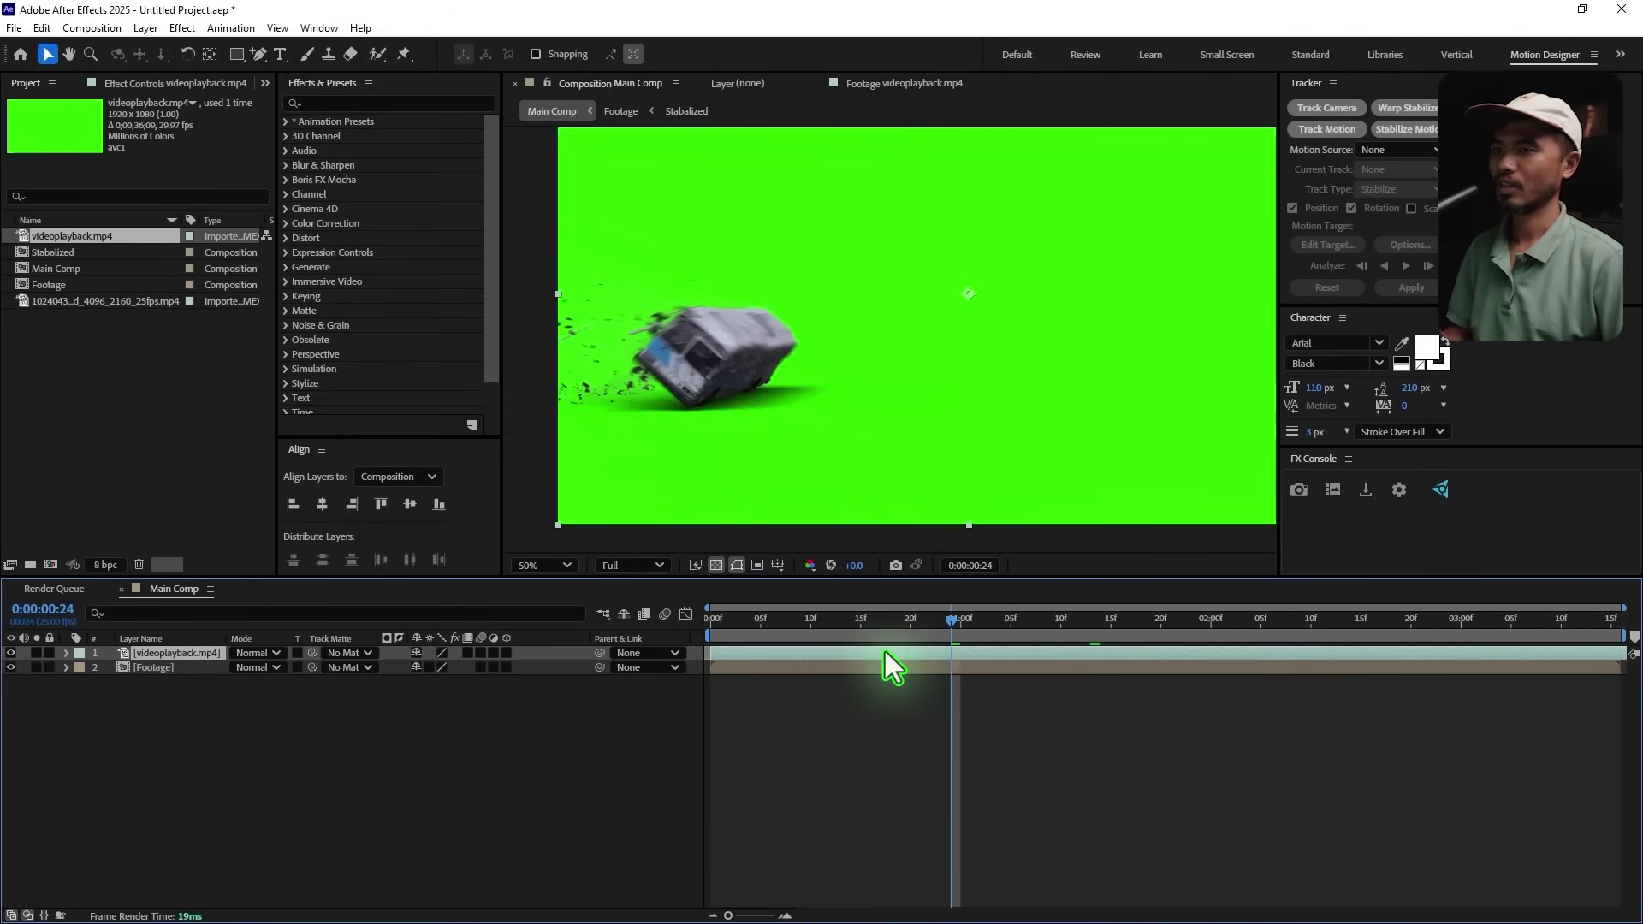
key("ctrl+space")
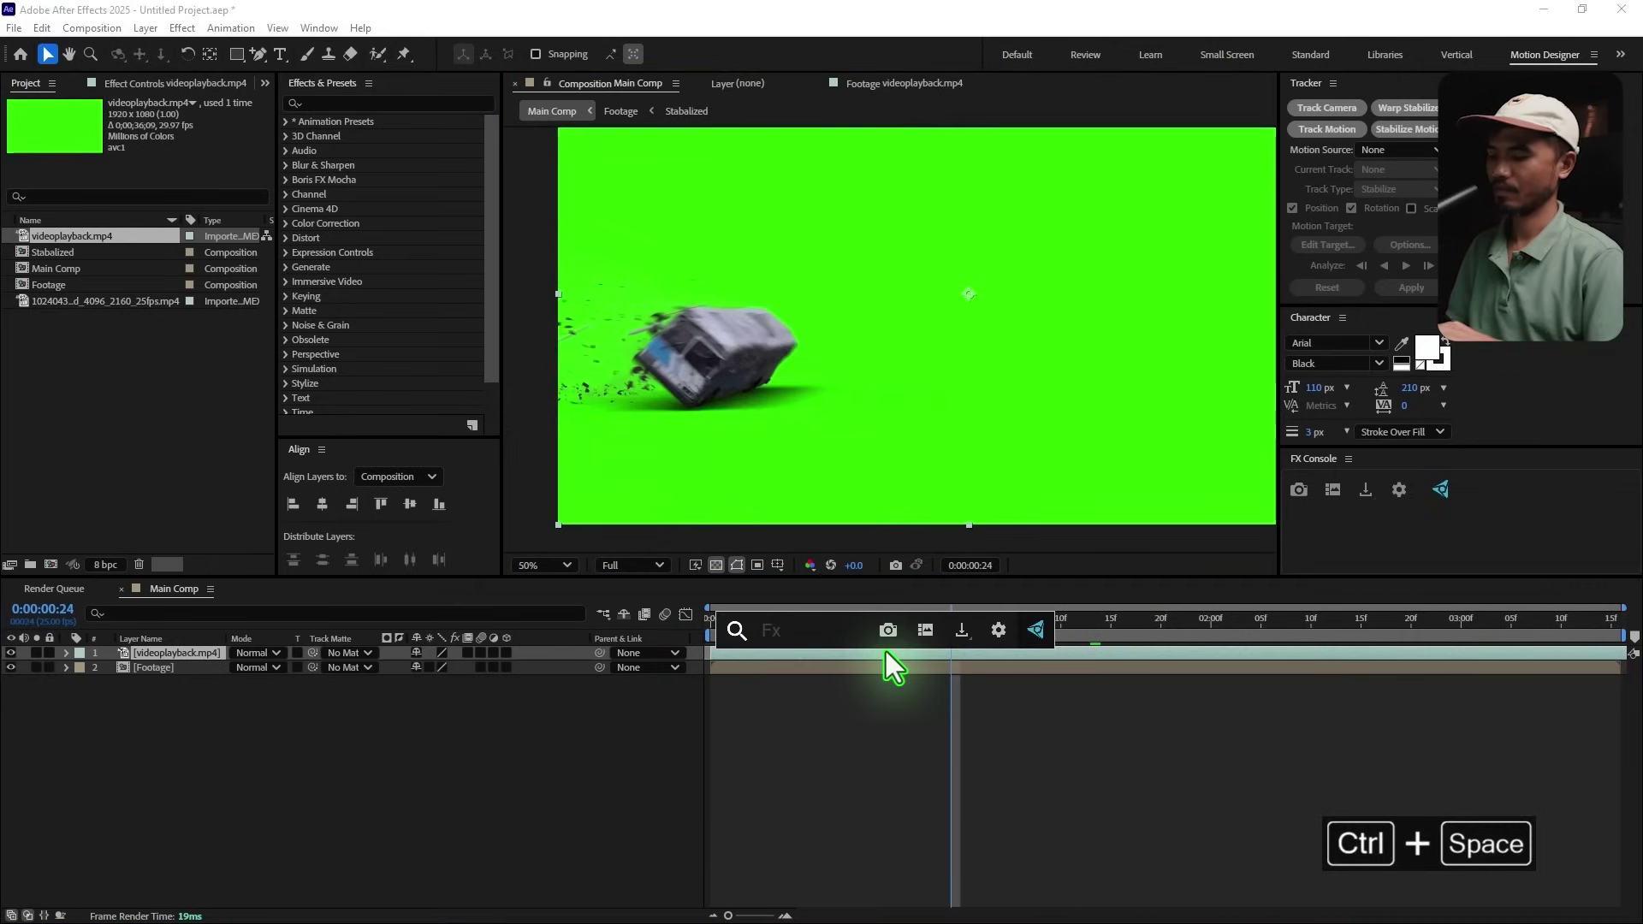
type("keylight")
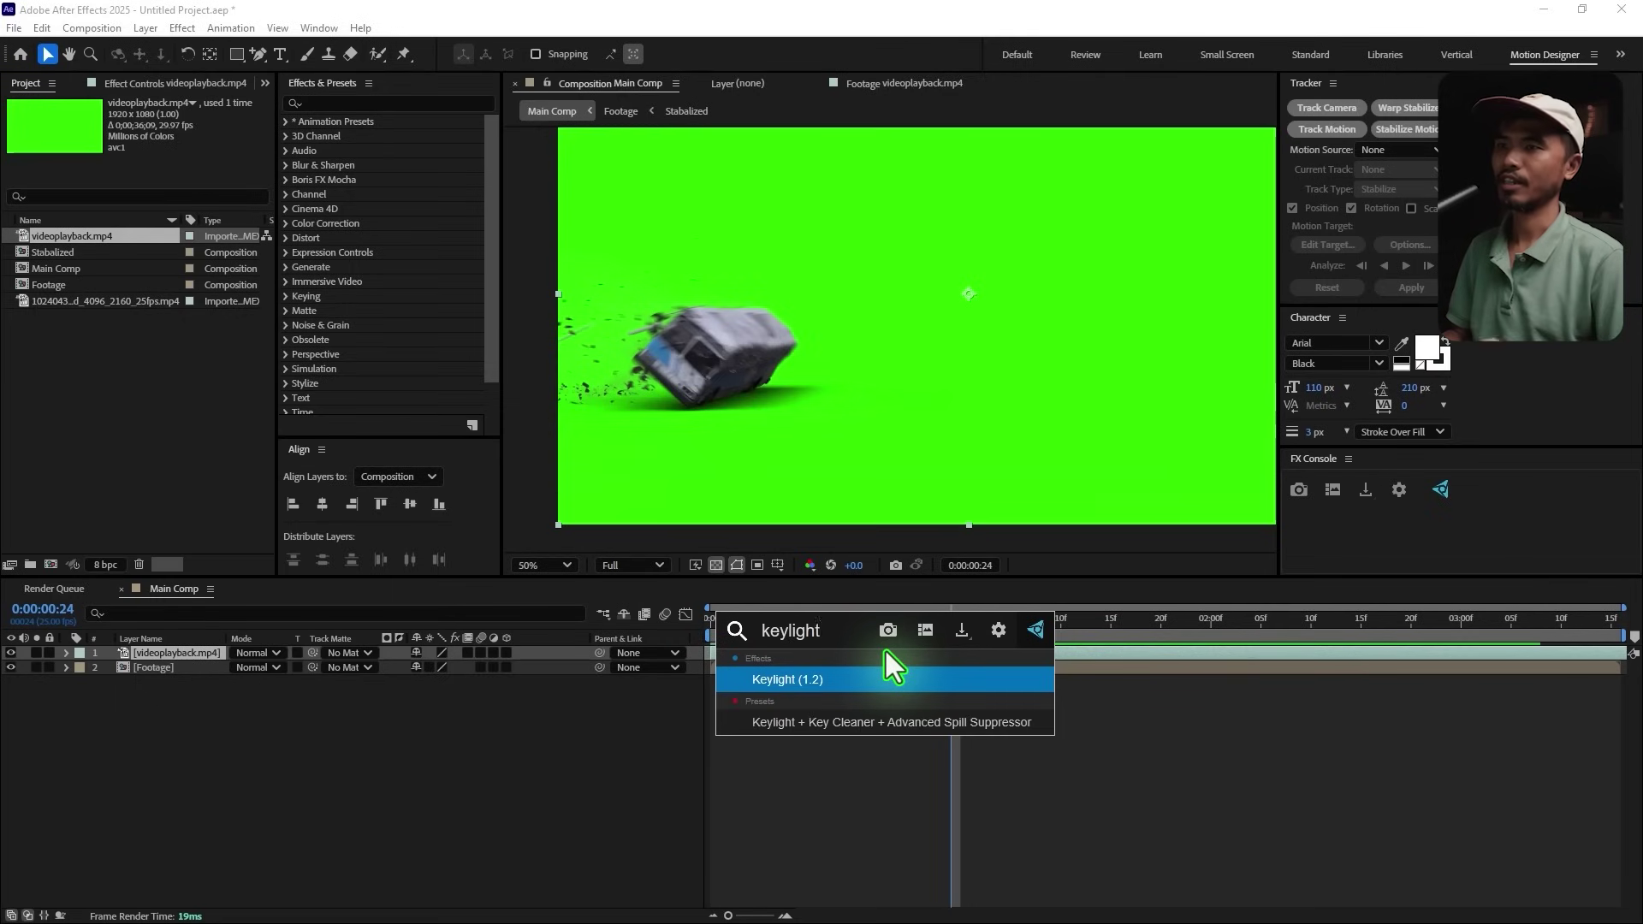
key("Return")
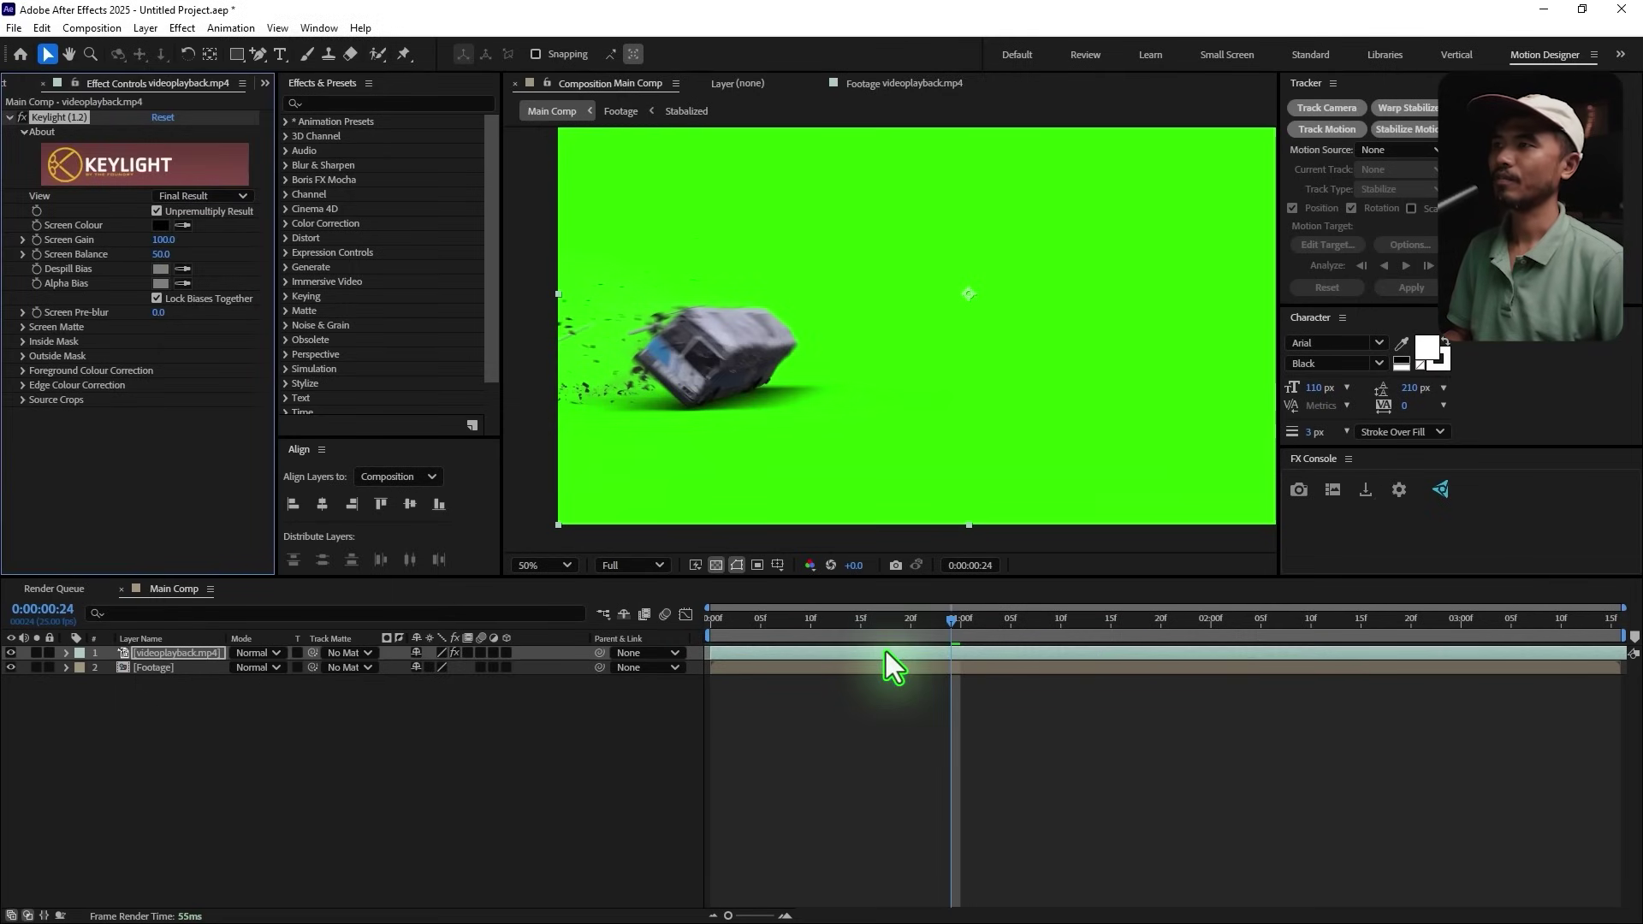
left_click(744, 432)
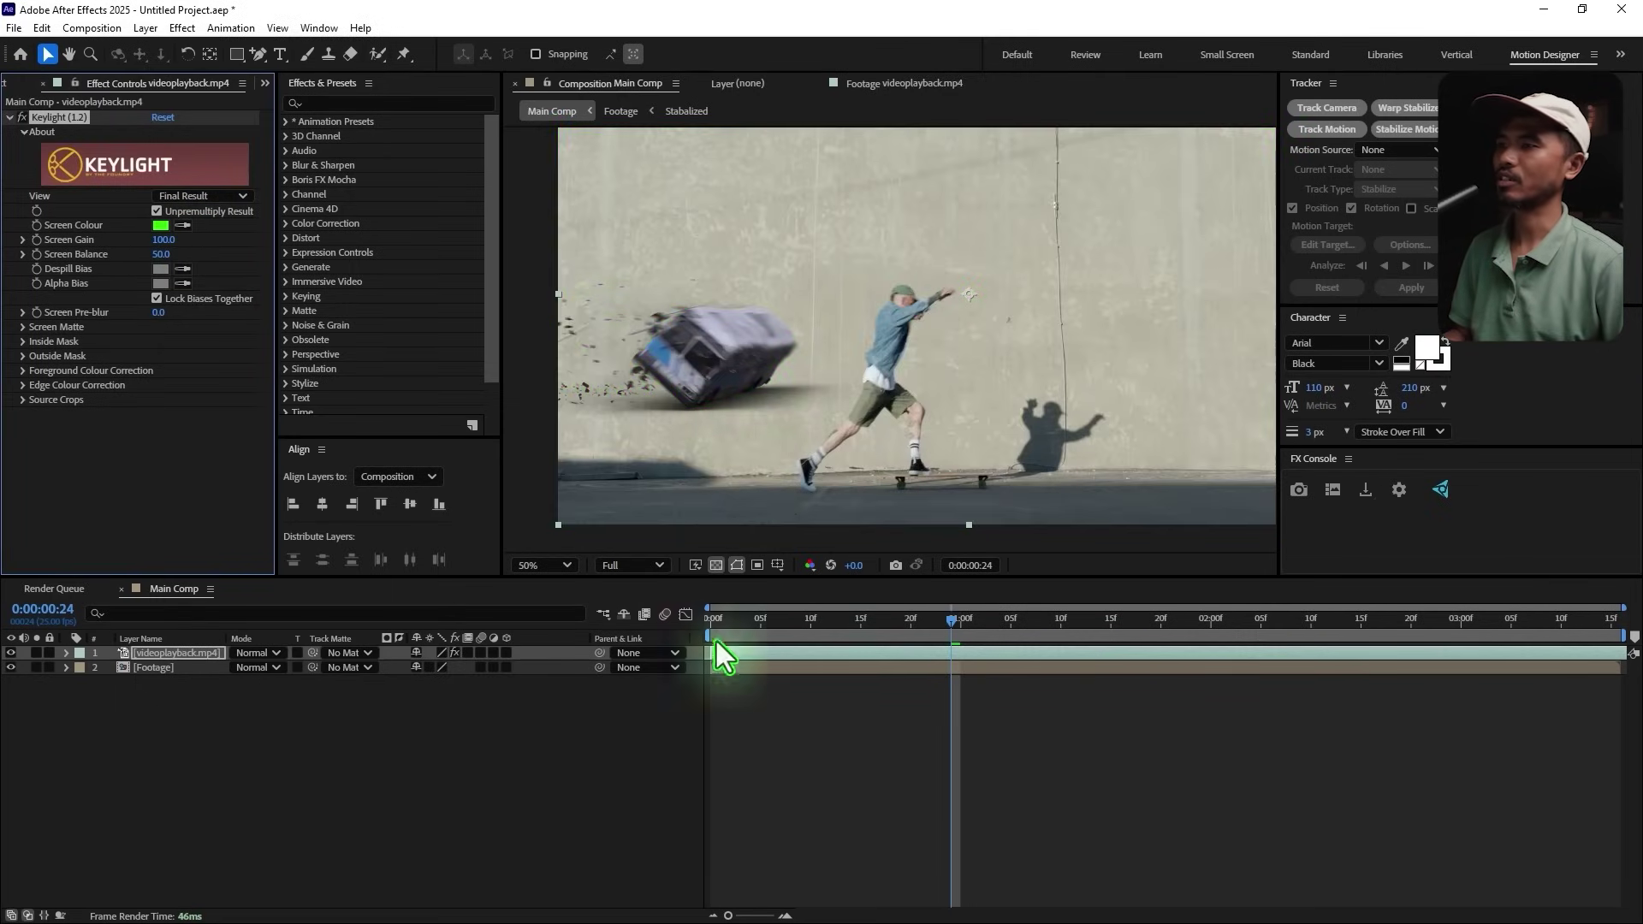
left_click(330, 772)
Step: Enlarge the keyed videoplayback.mp4 layer well beyond the frame and position the tumbling vehicle behind the skateboarder
left_click(177, 652)
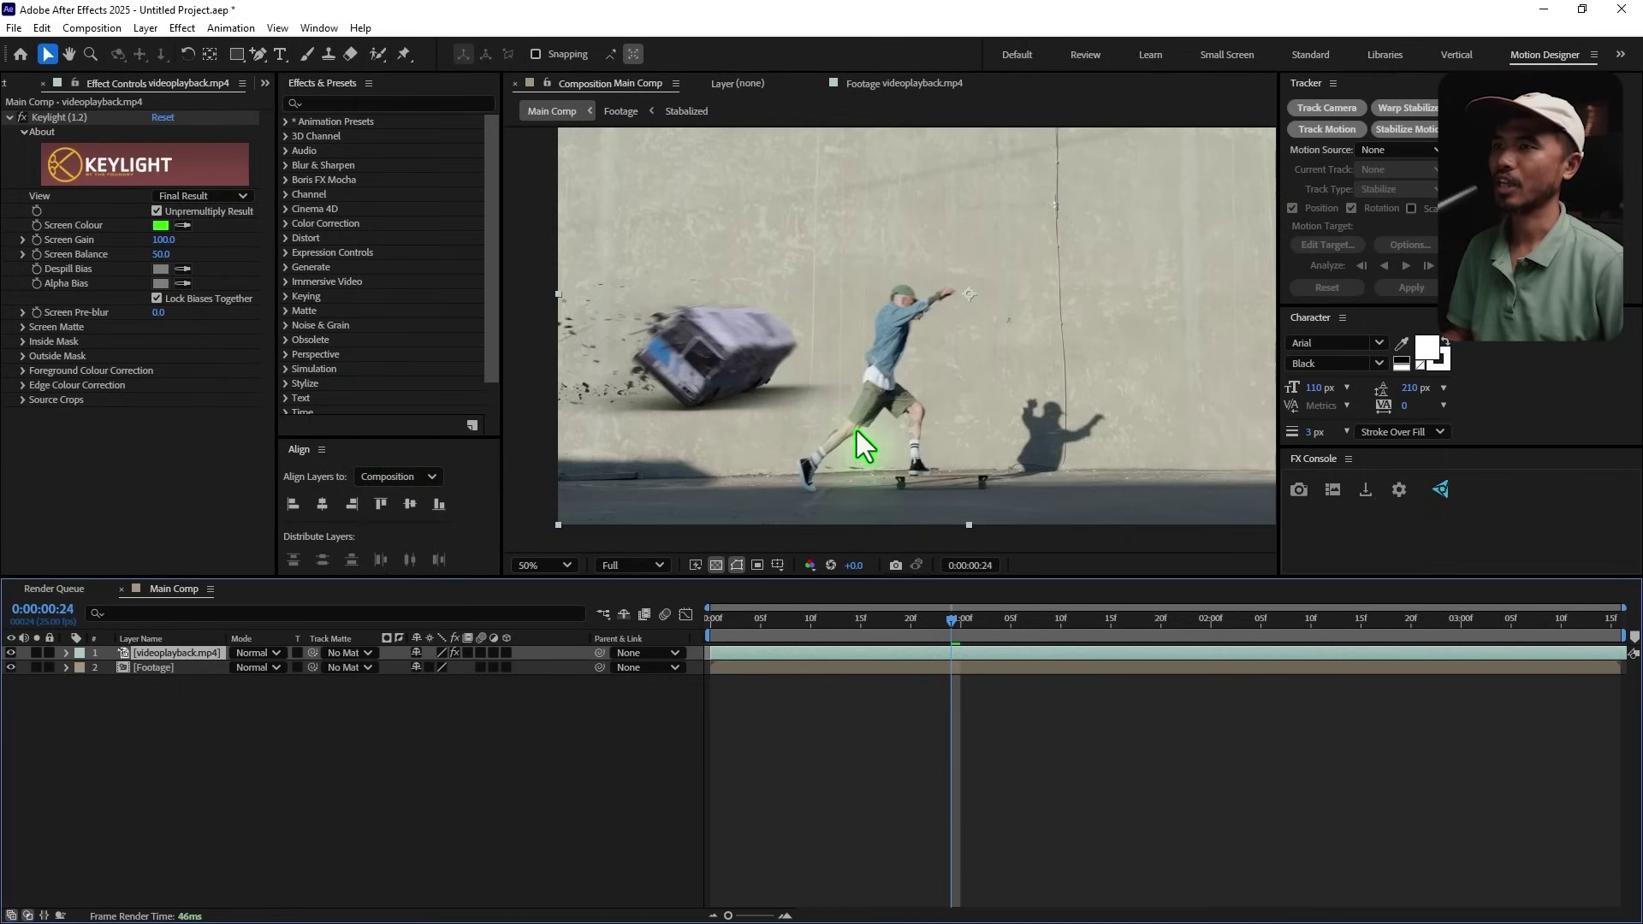
left_click_drag(748, 368, 753, 417)
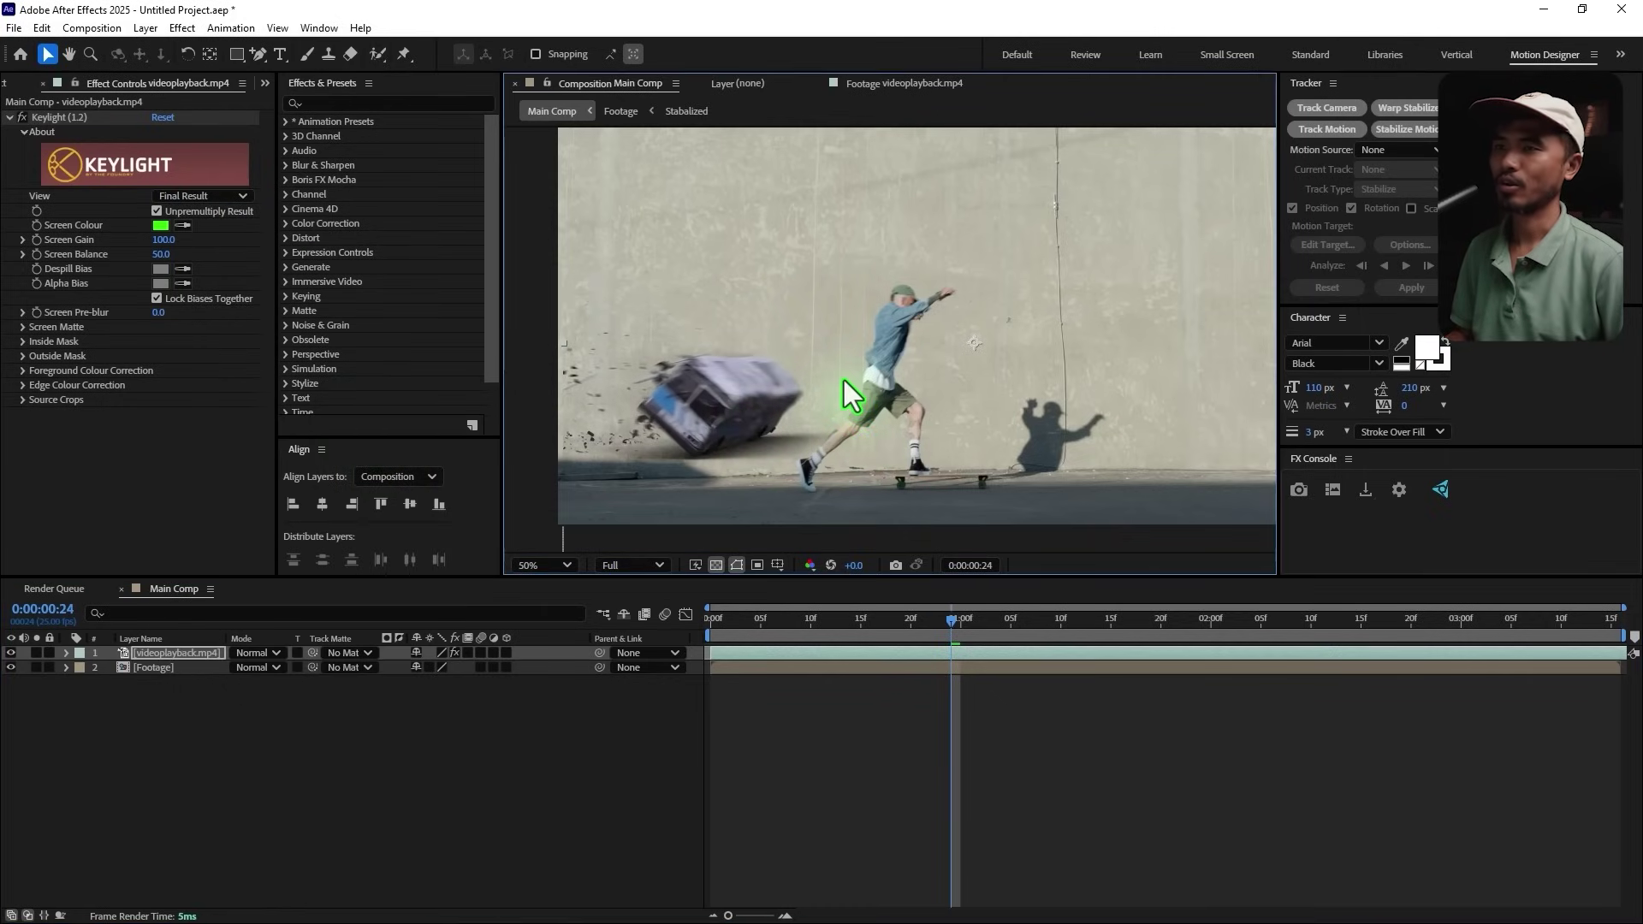
key("comma")
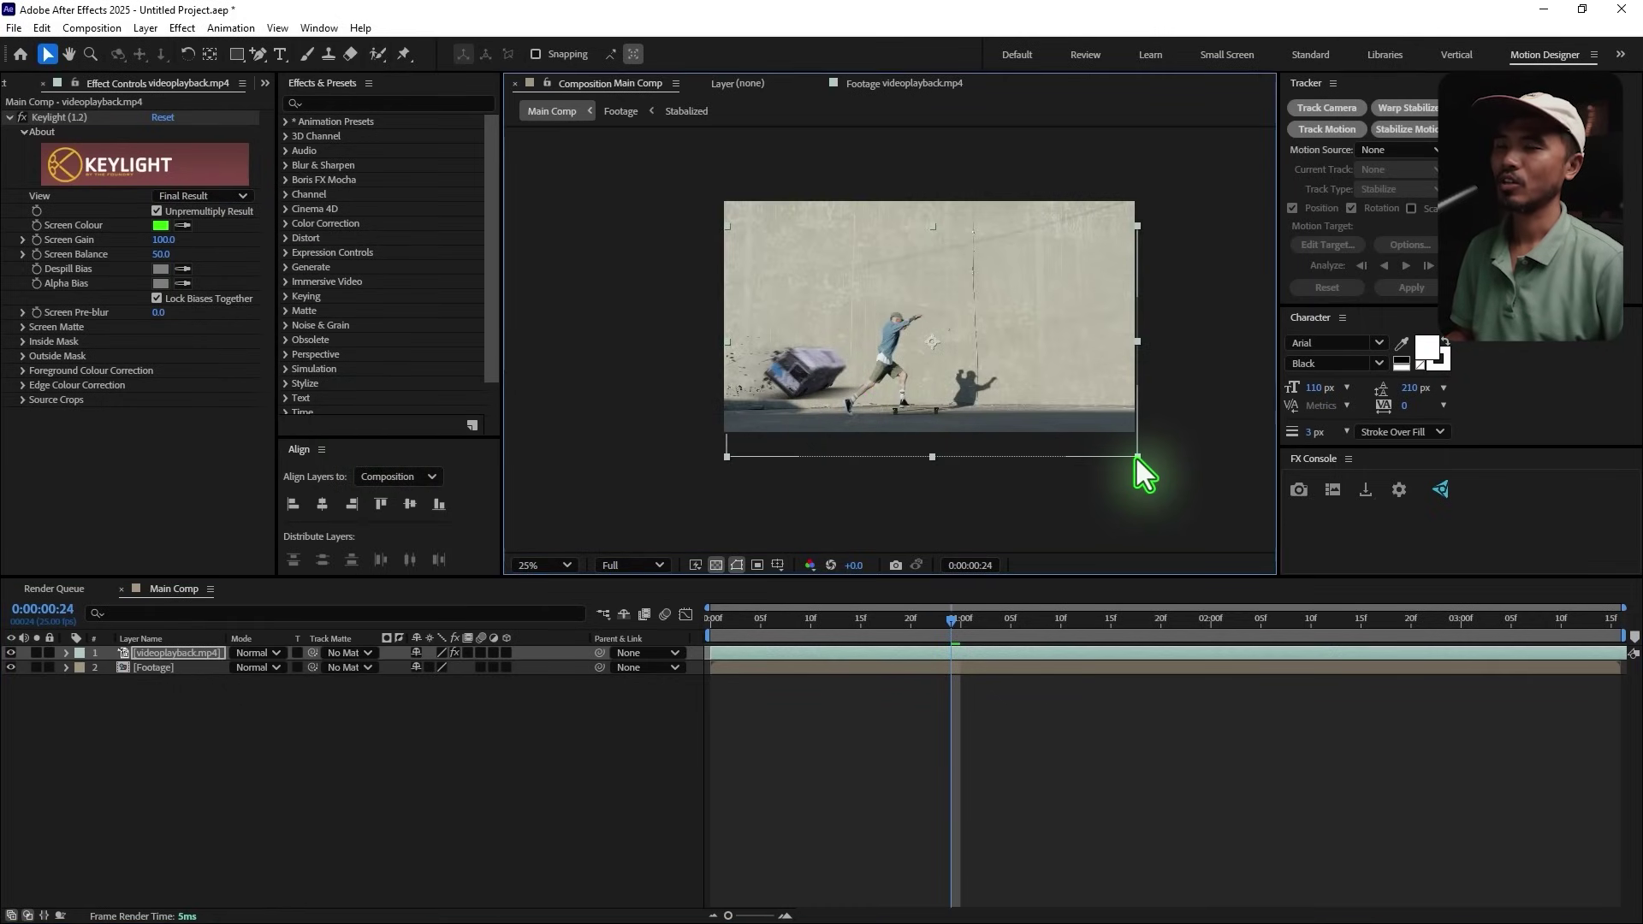
left_click_drag(1136, 458, 1274, 549)
left_click_drag(907, 430, 1024, 395)
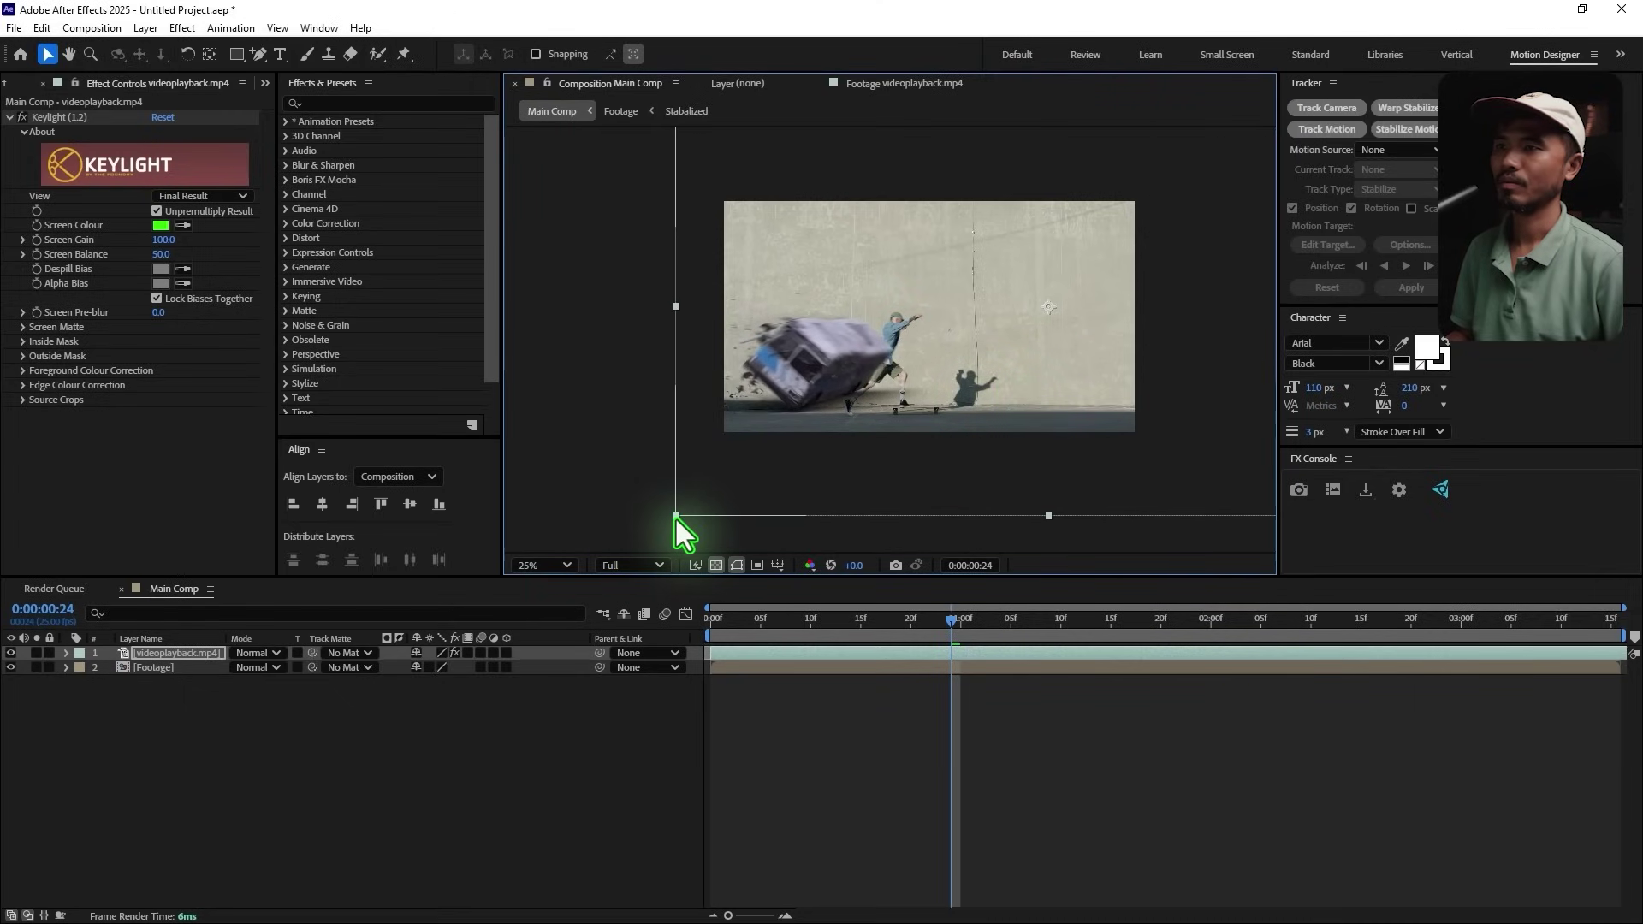
mouse_move(676, 519)
left_mouse_down()
mouse_move(832, 387)
mouse_move(741, 495)
mouse_move(675, 520)
left_mouse_up()
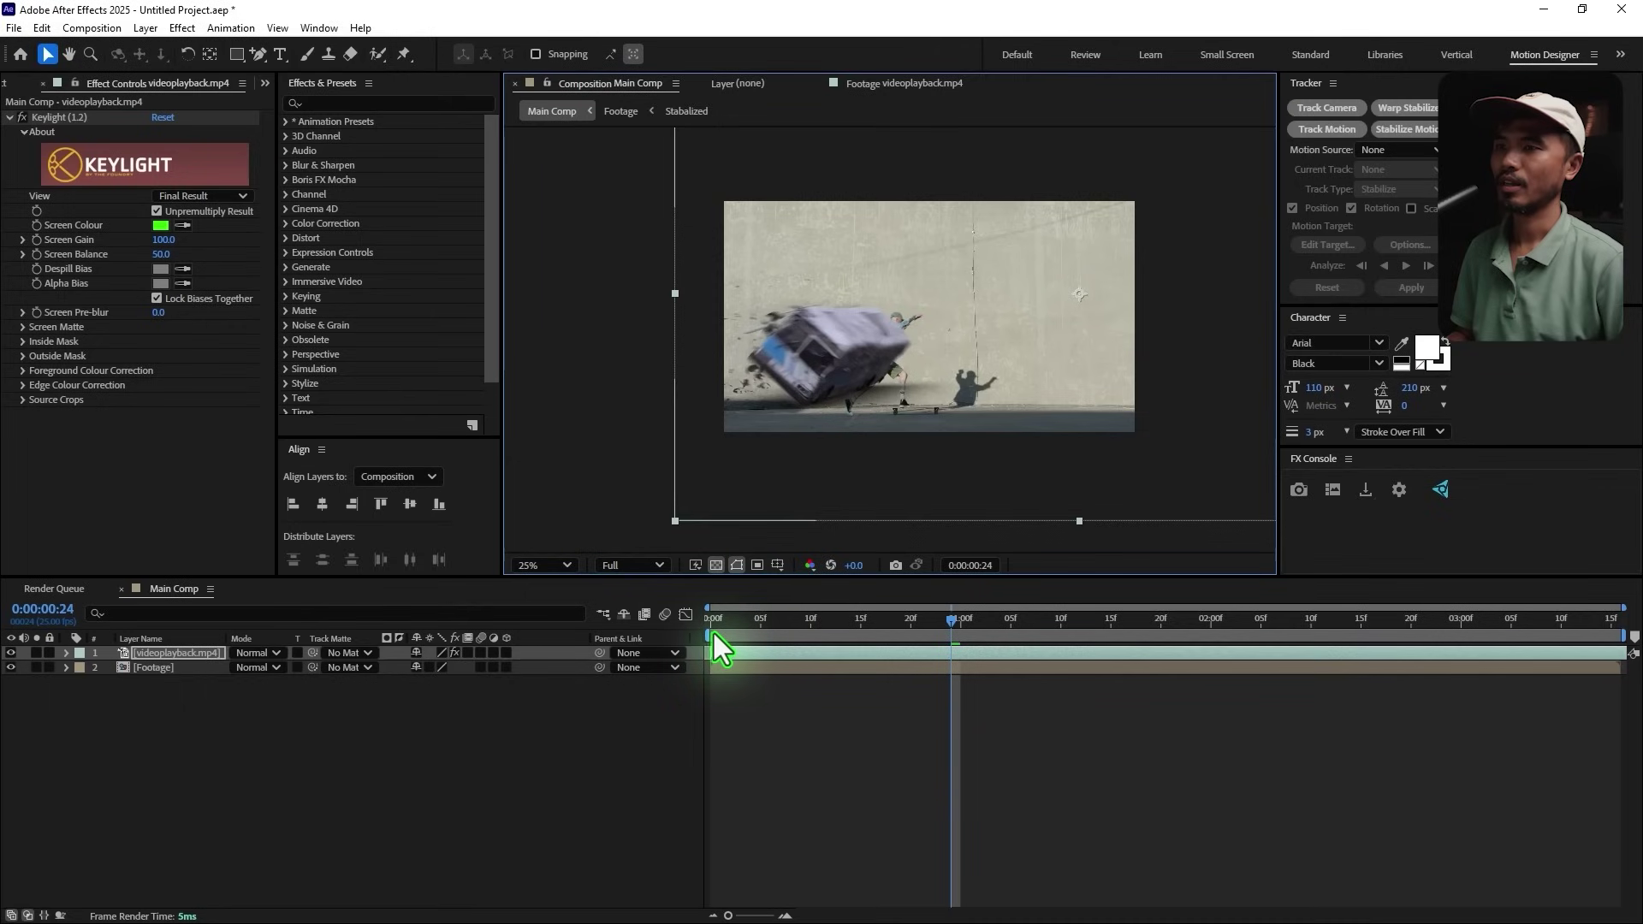
Step: Scrub through the crash and shift the videoplayback.mp4 layer leftward so the vehicle ends over the fallen skateboarder
left_click_drag(713, 635, 1269, 655)
left_click(1046, 393)
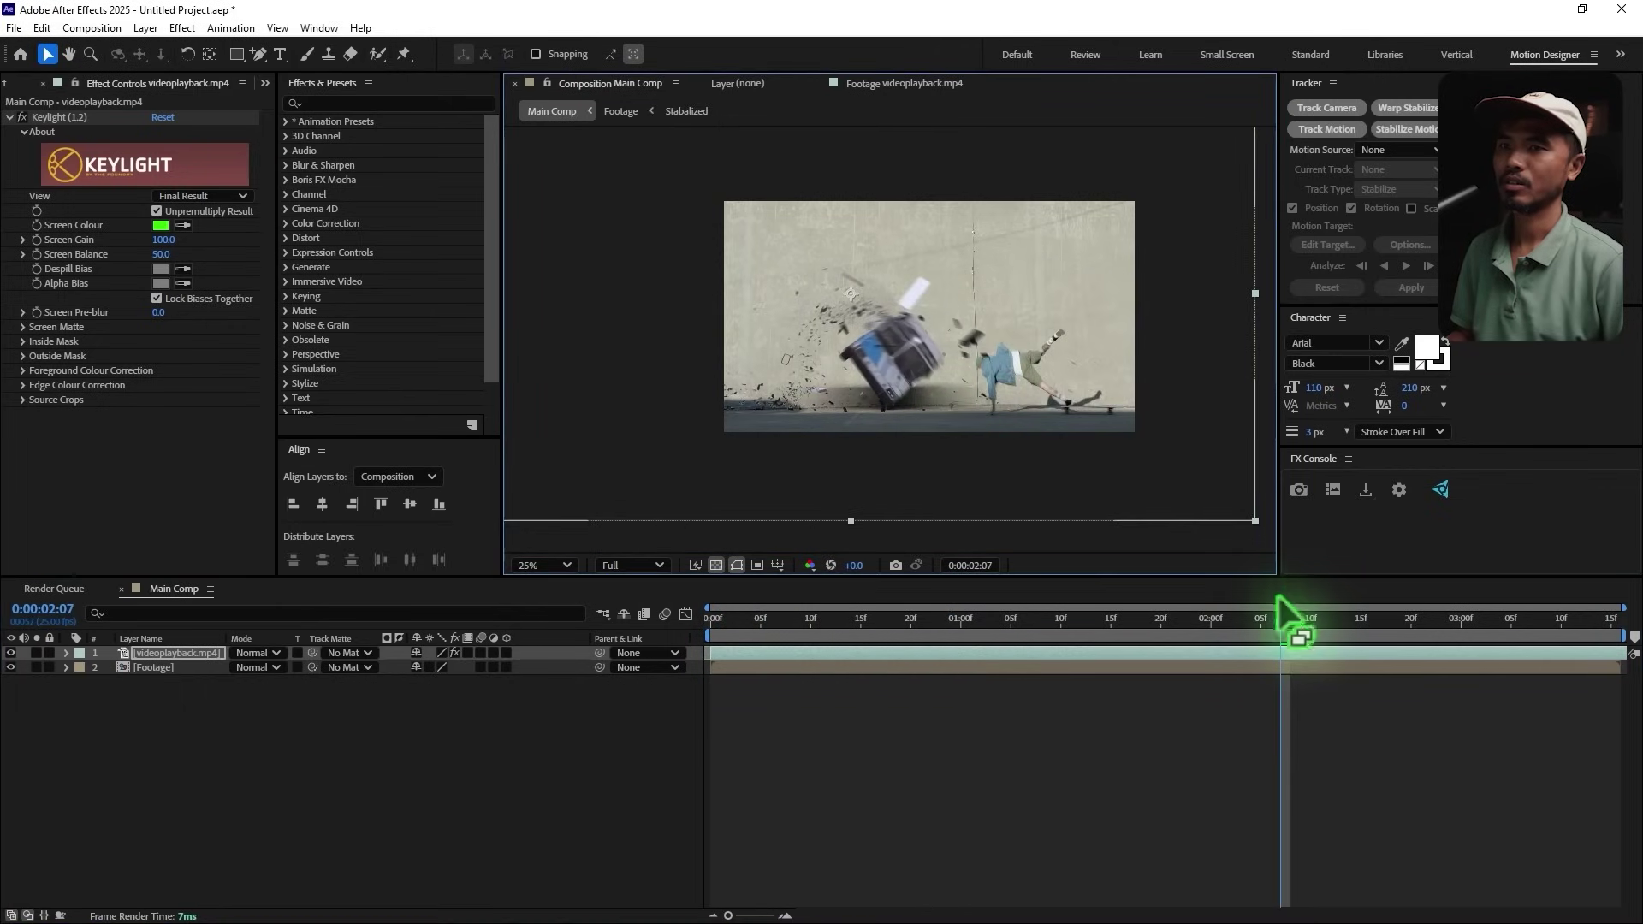
left_click_drag(1280, 597, 1604, 661)
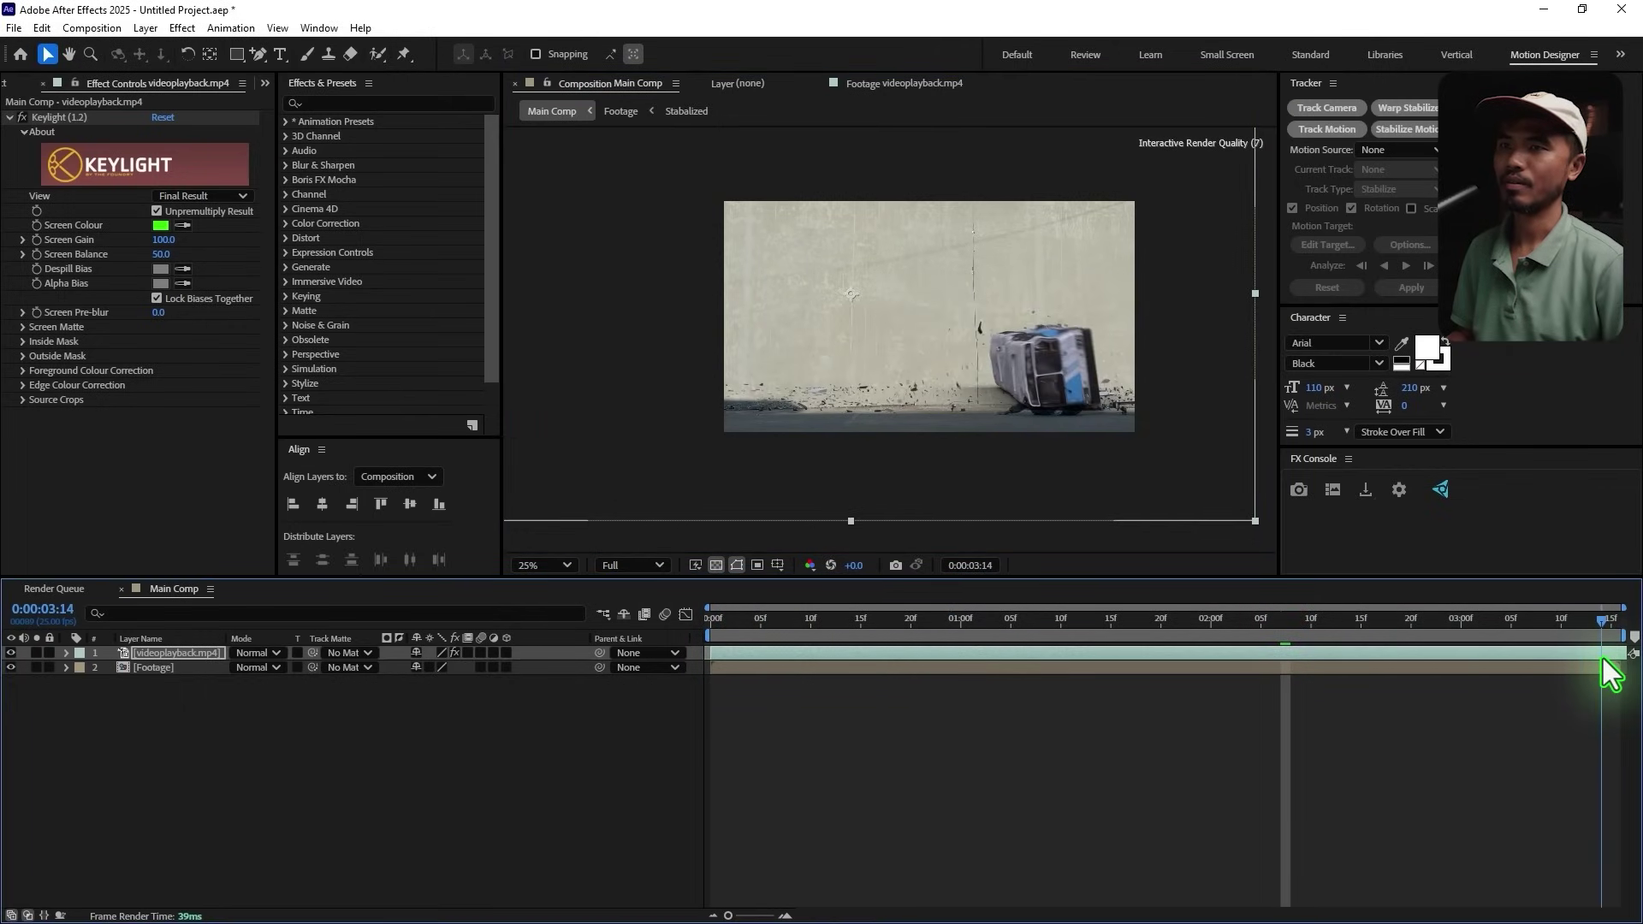
left_click_drag(1119, 466, 1055, 462)
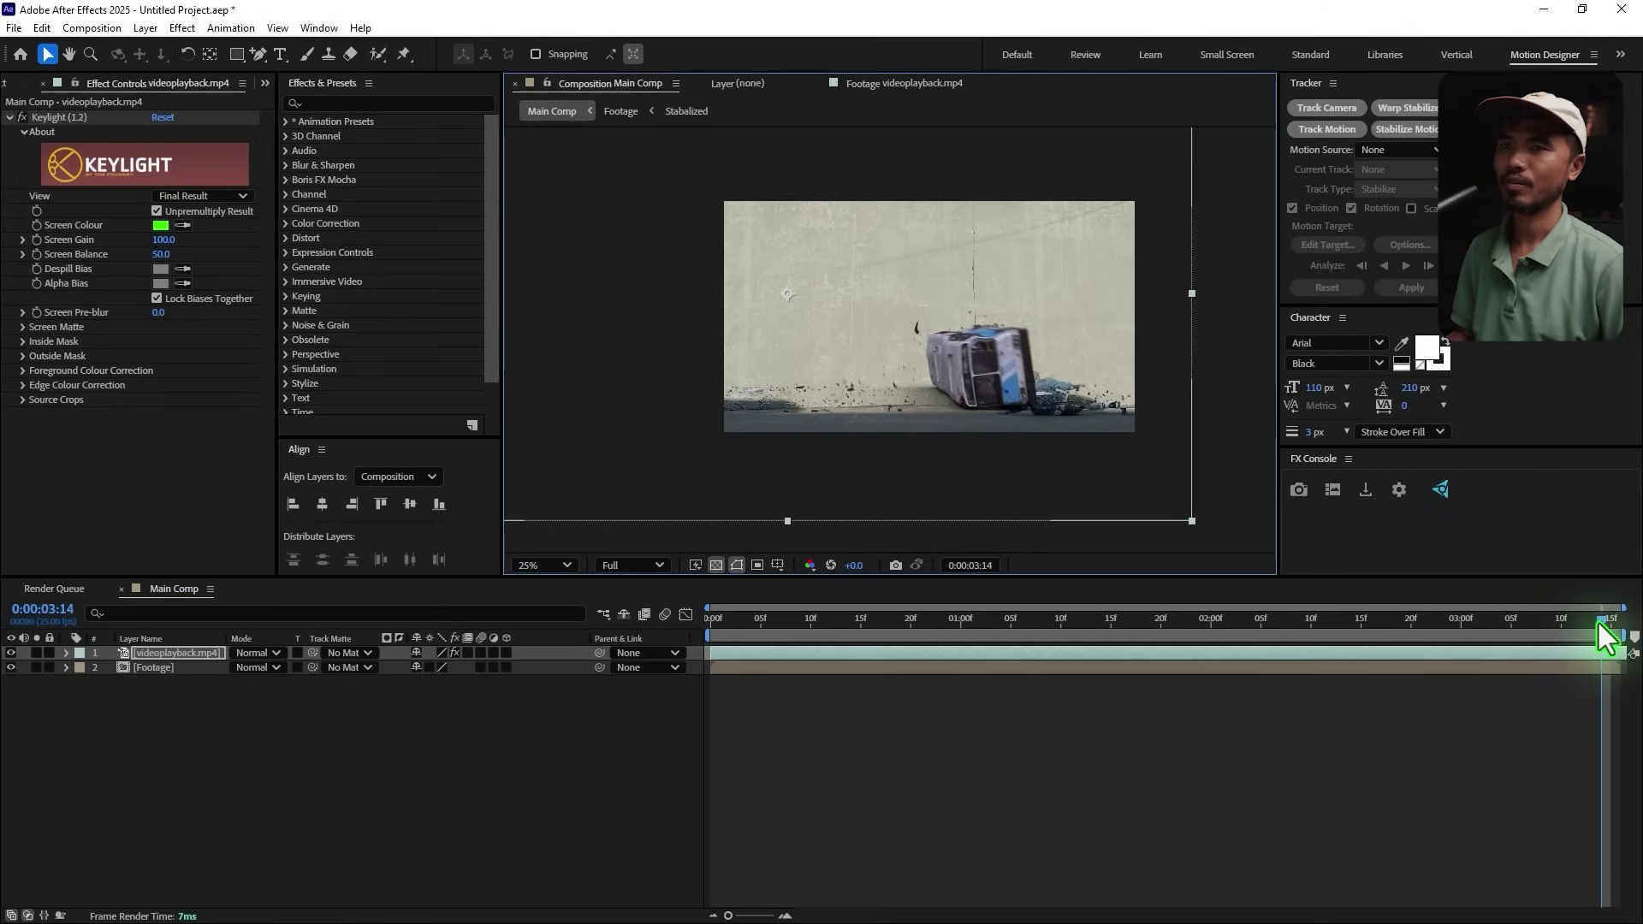
left_click_drag(1607, 638, 708, 682)
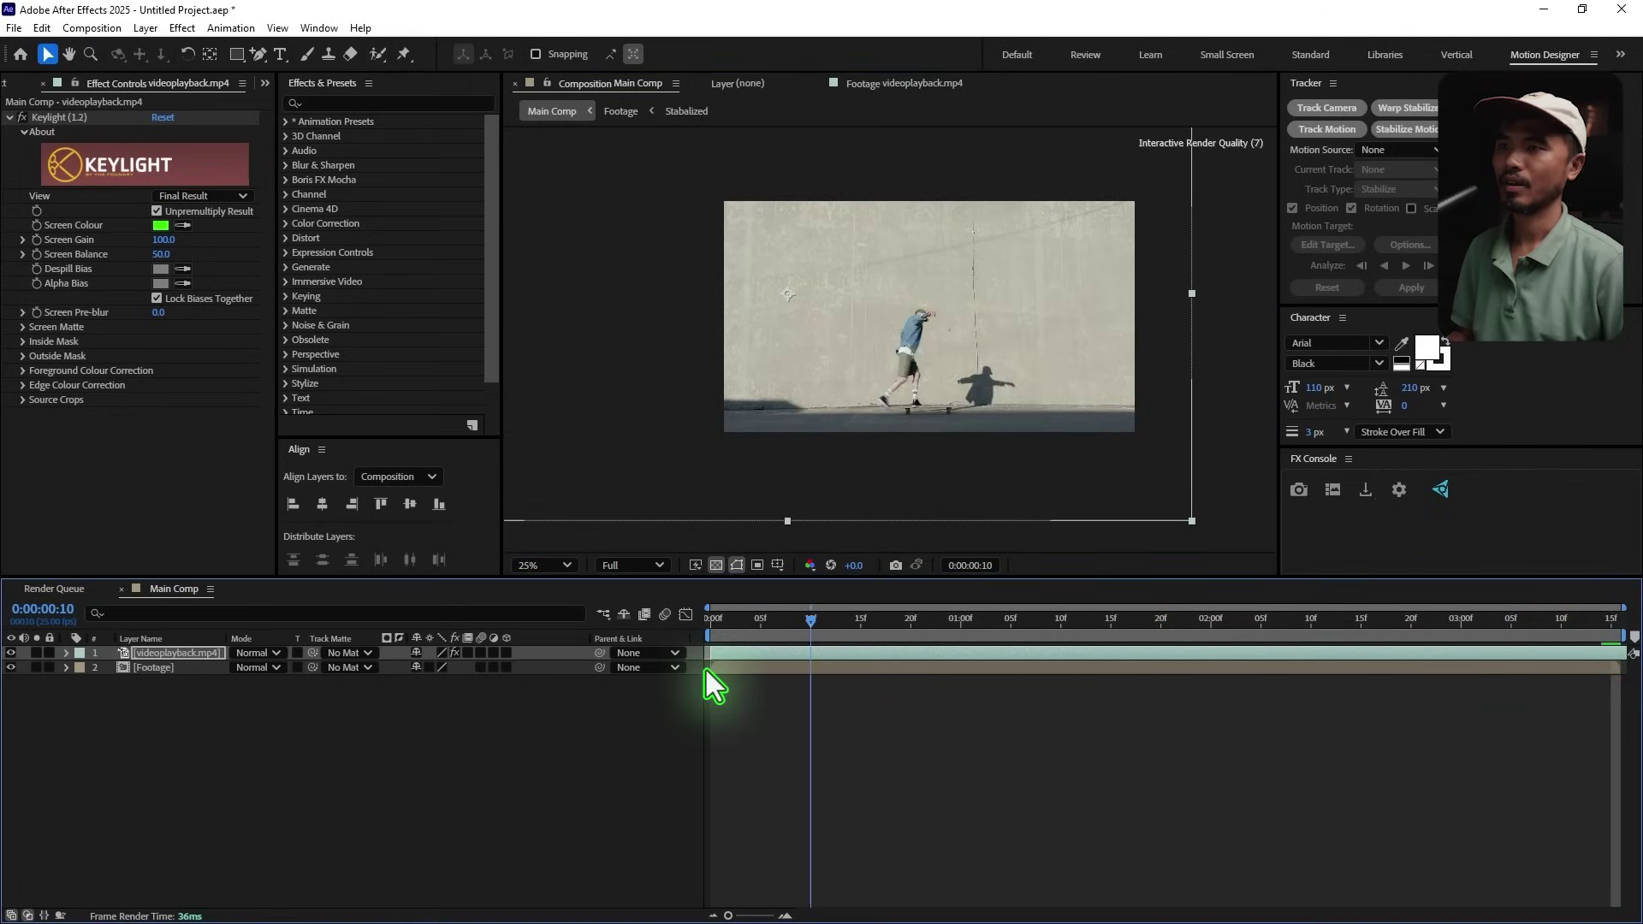
Step: Play the Main Comp from its first frame to check the vehicle's motion against the skateboarder
left_click(1370, 655)
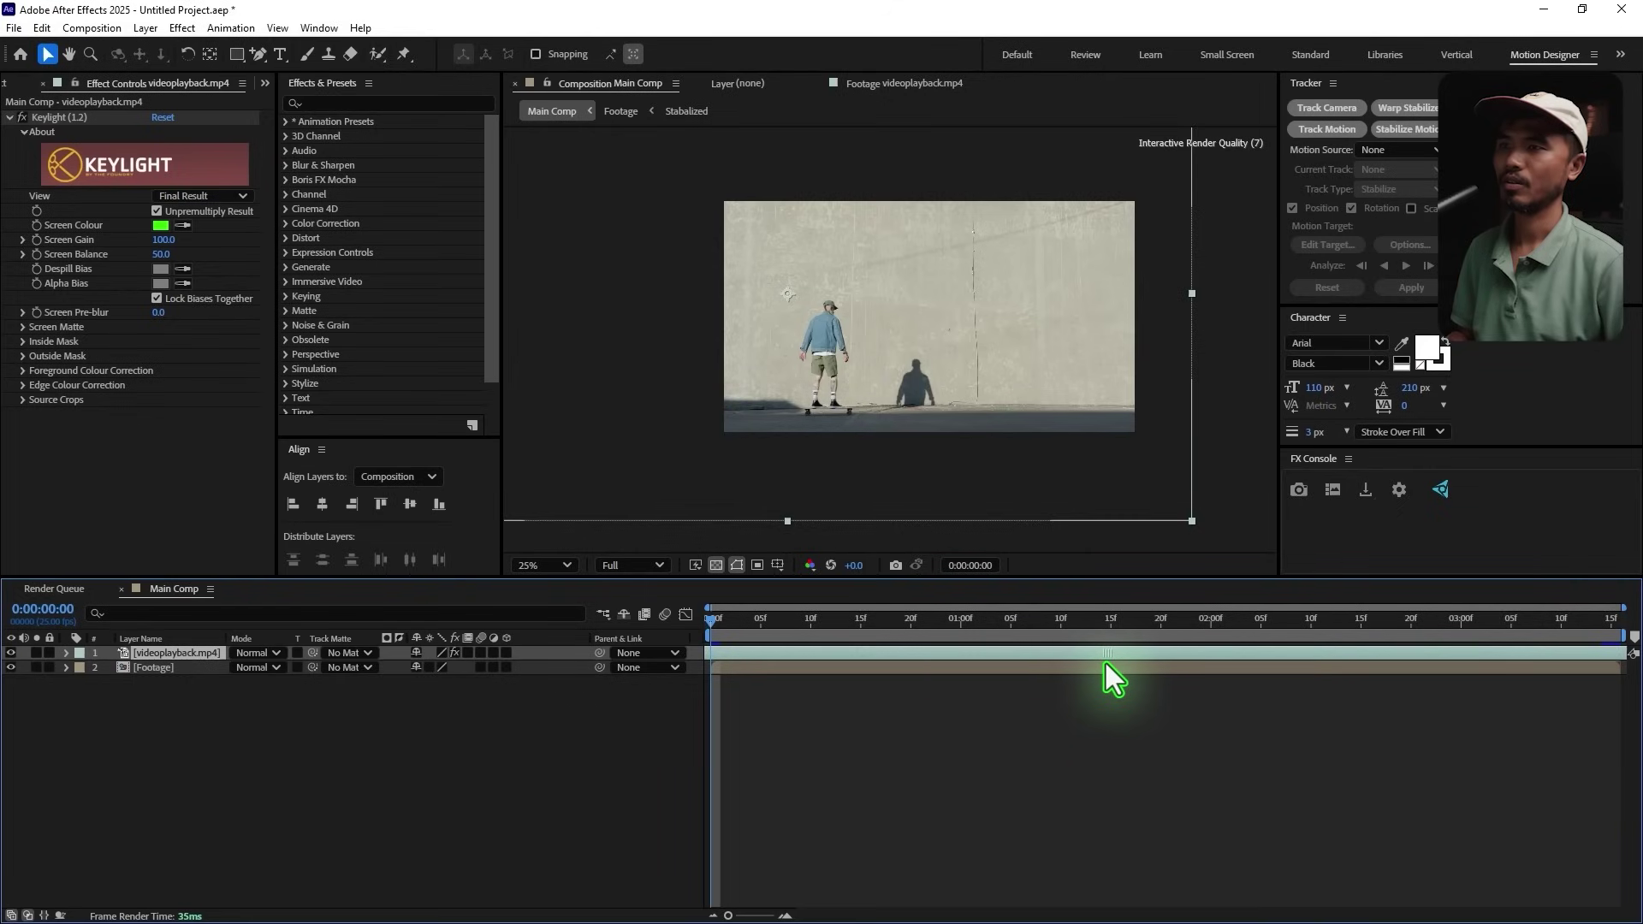
left_click_drag(732, 624, 835, 716)
key("Home")
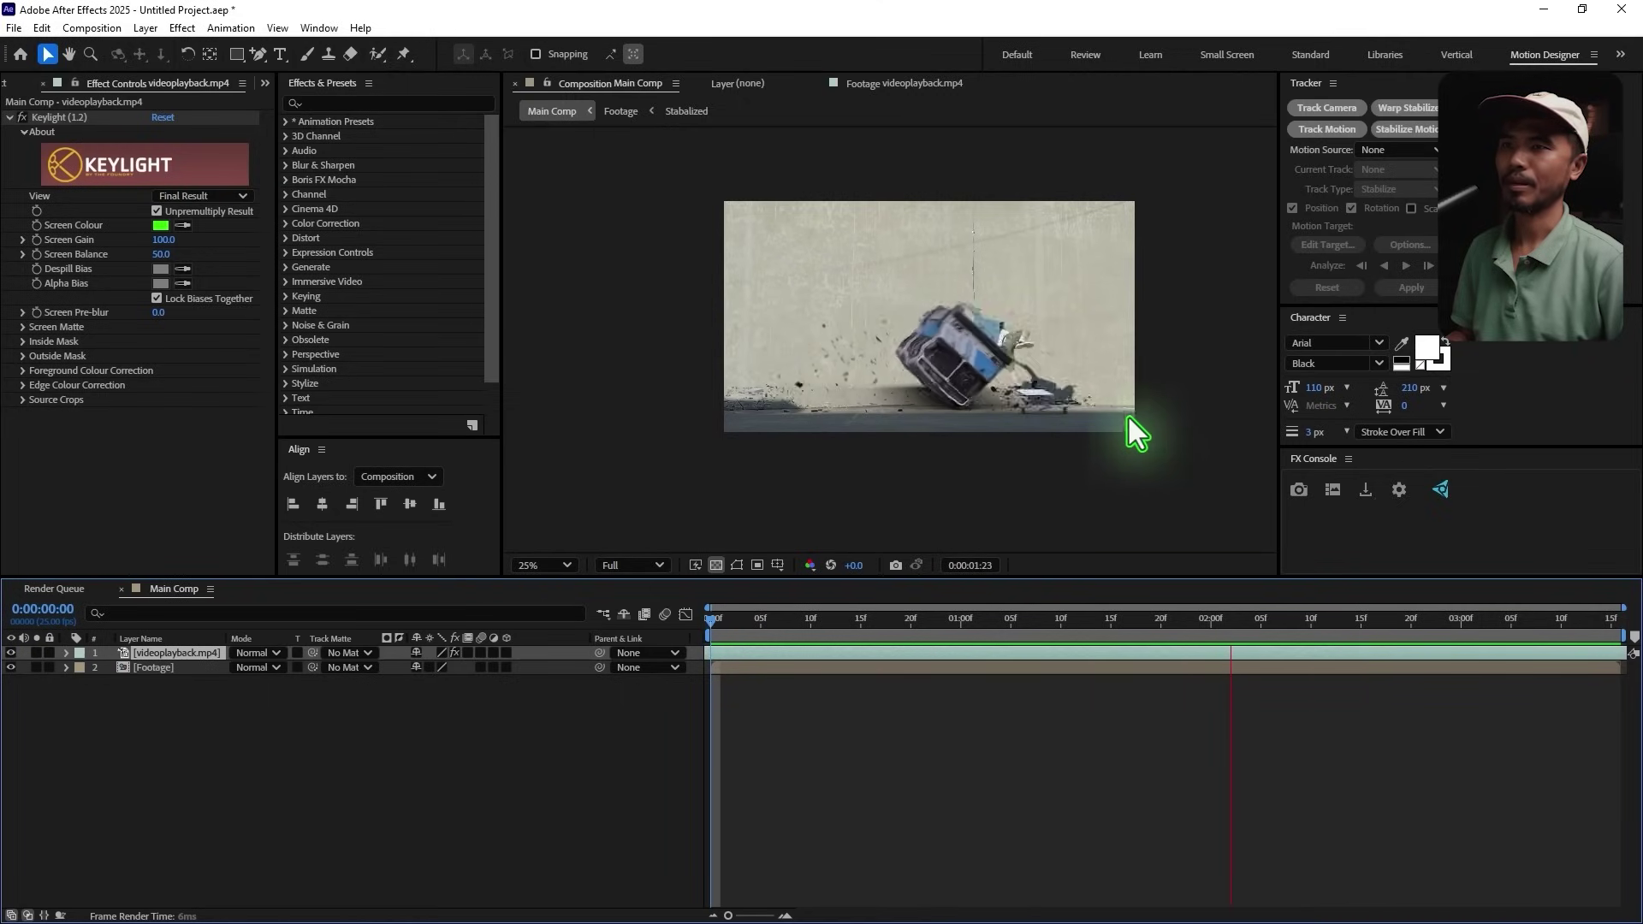
key("space")
key("space")
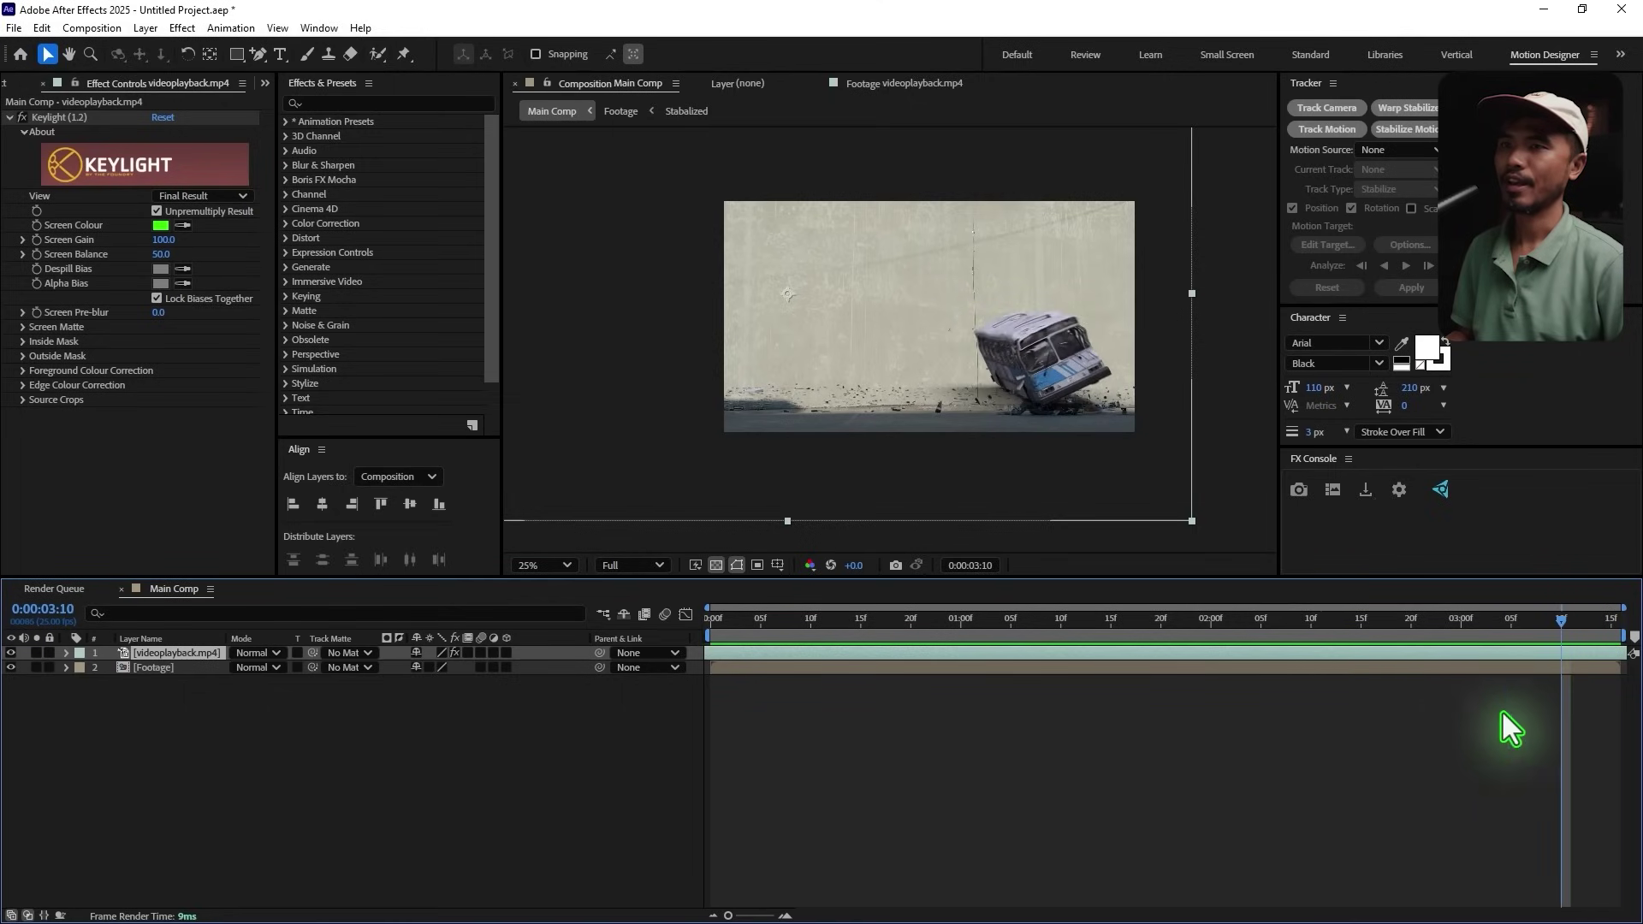
Step: Lower the videoplayback.mp4 layer so the vehicle sits on the road, and check it at 0:00:02:14
left_click(1070, 385)
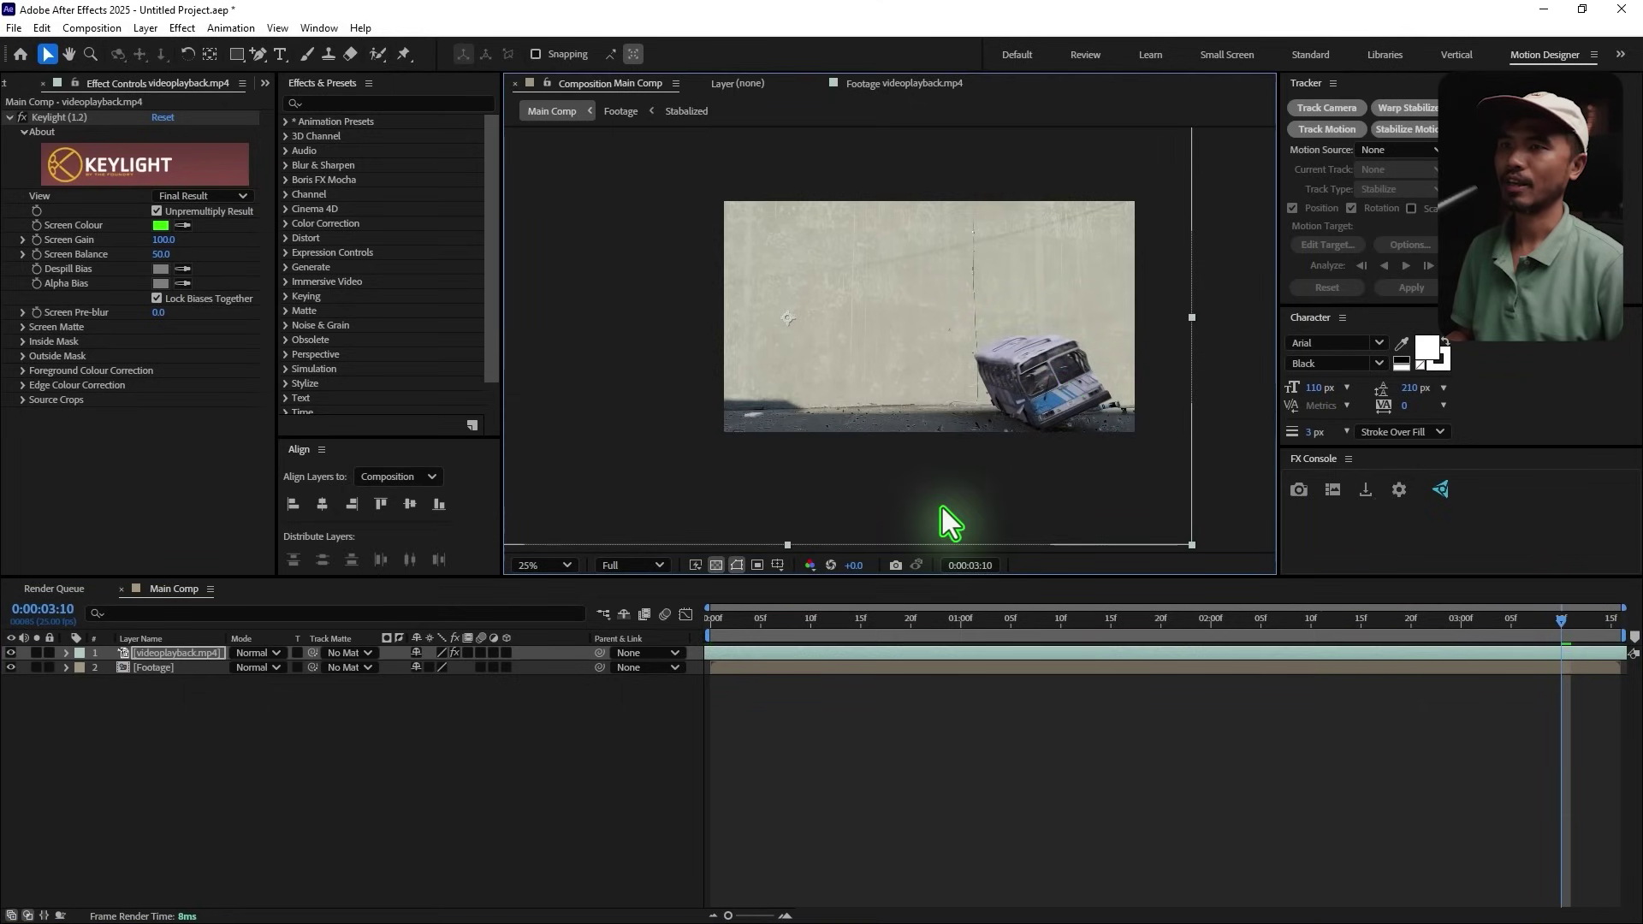
key("period")
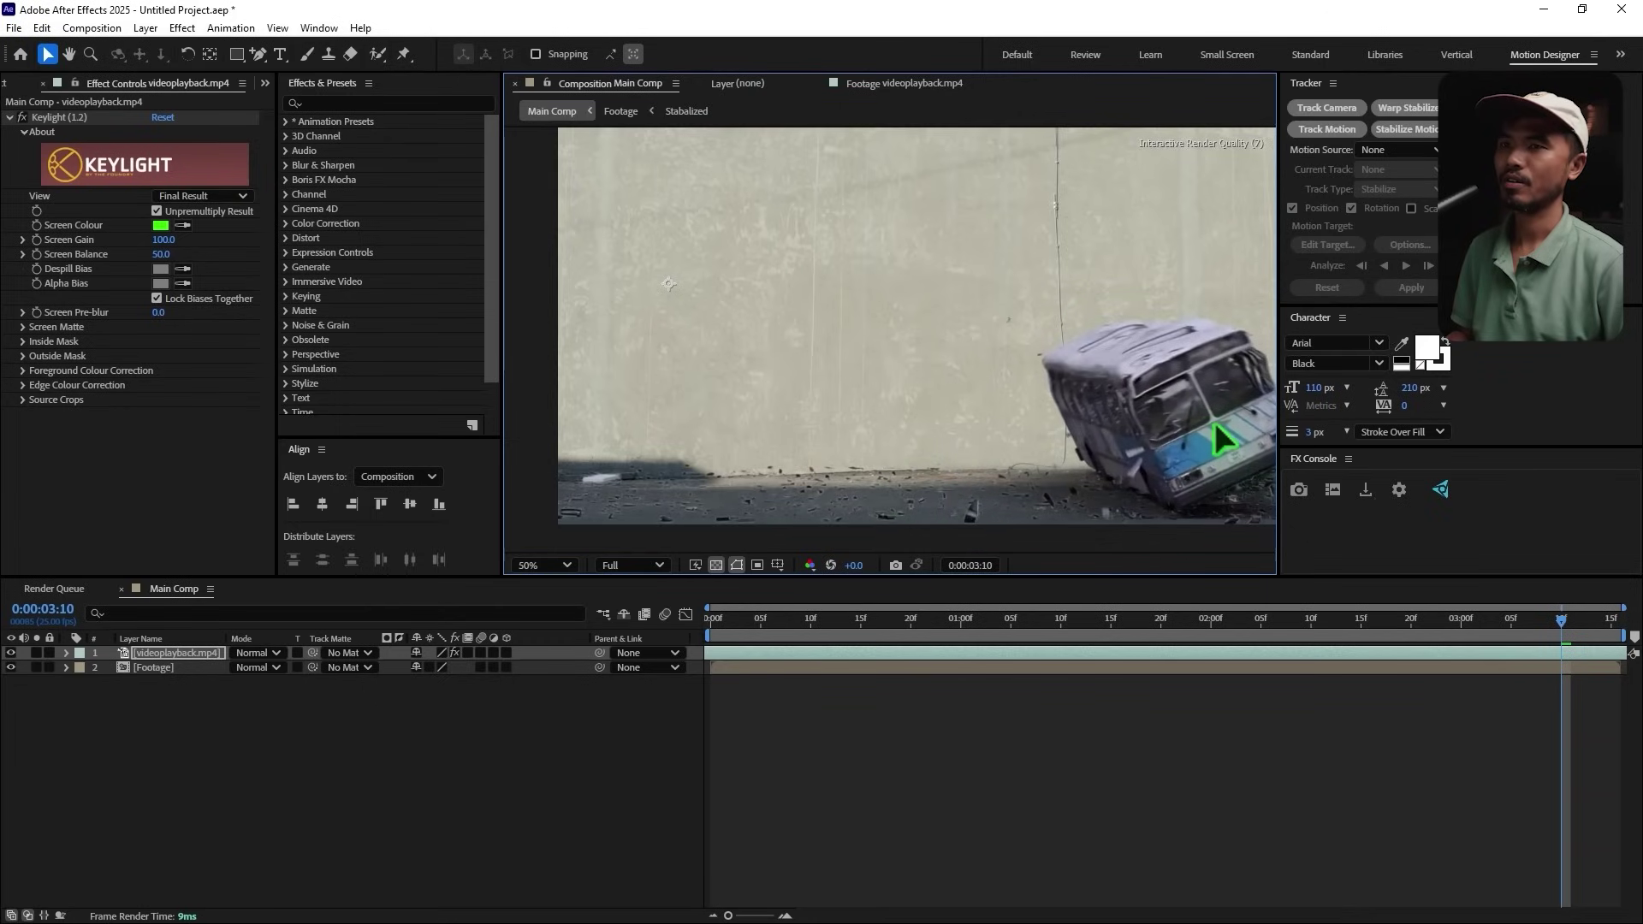
scroll(1029, 398, "down", 2)
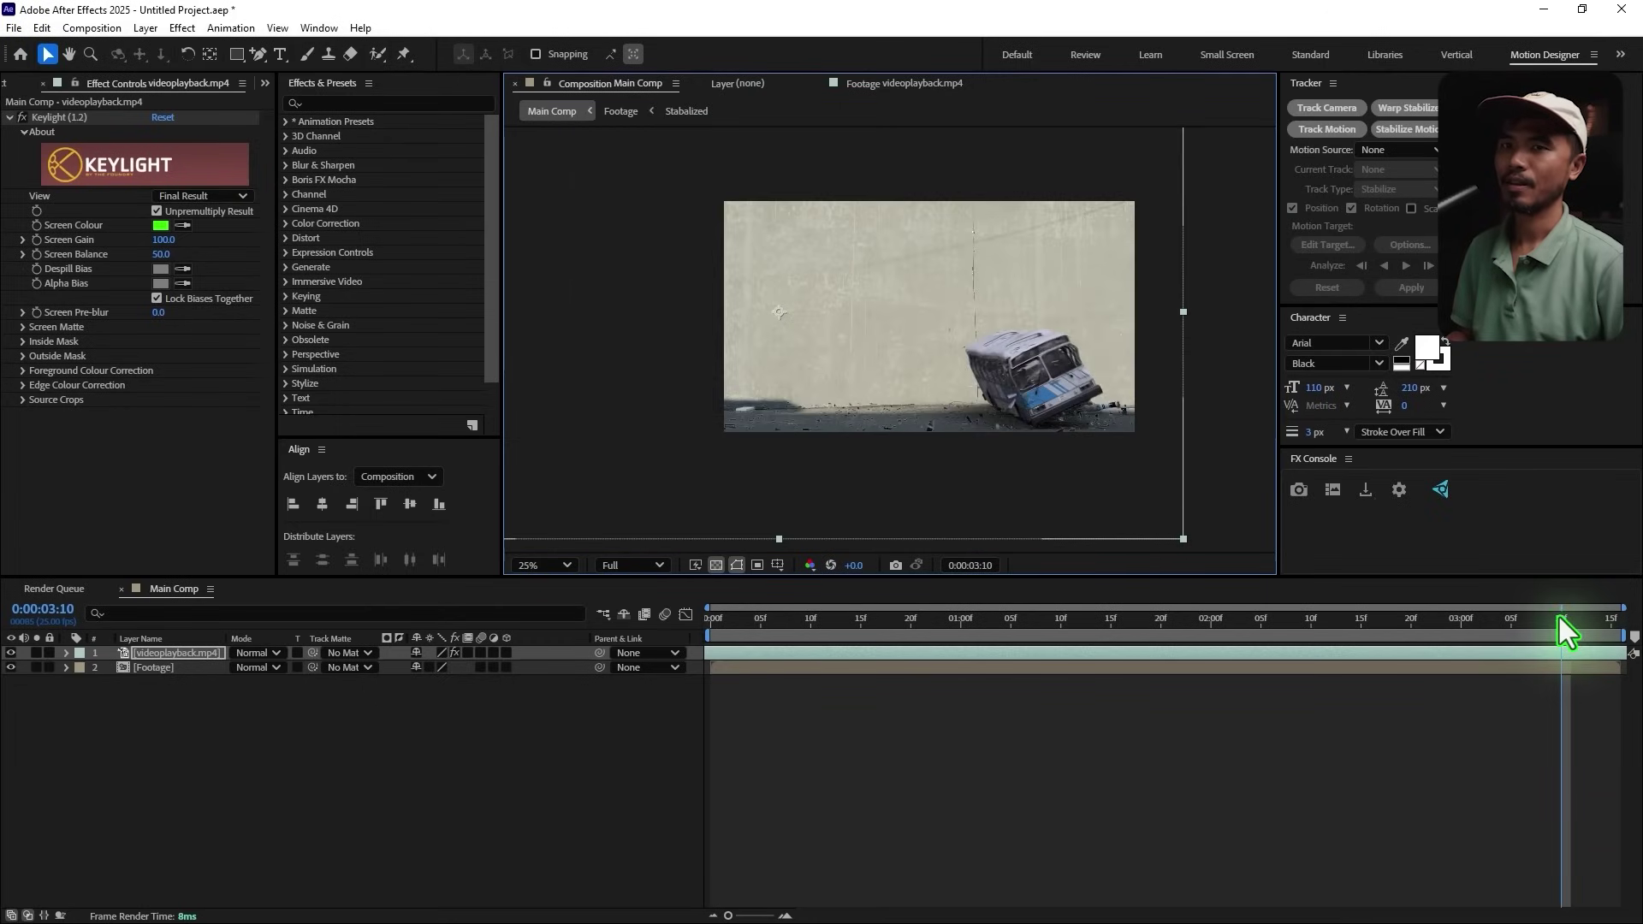
left_click_drag(1559, 618, 1348, 747)
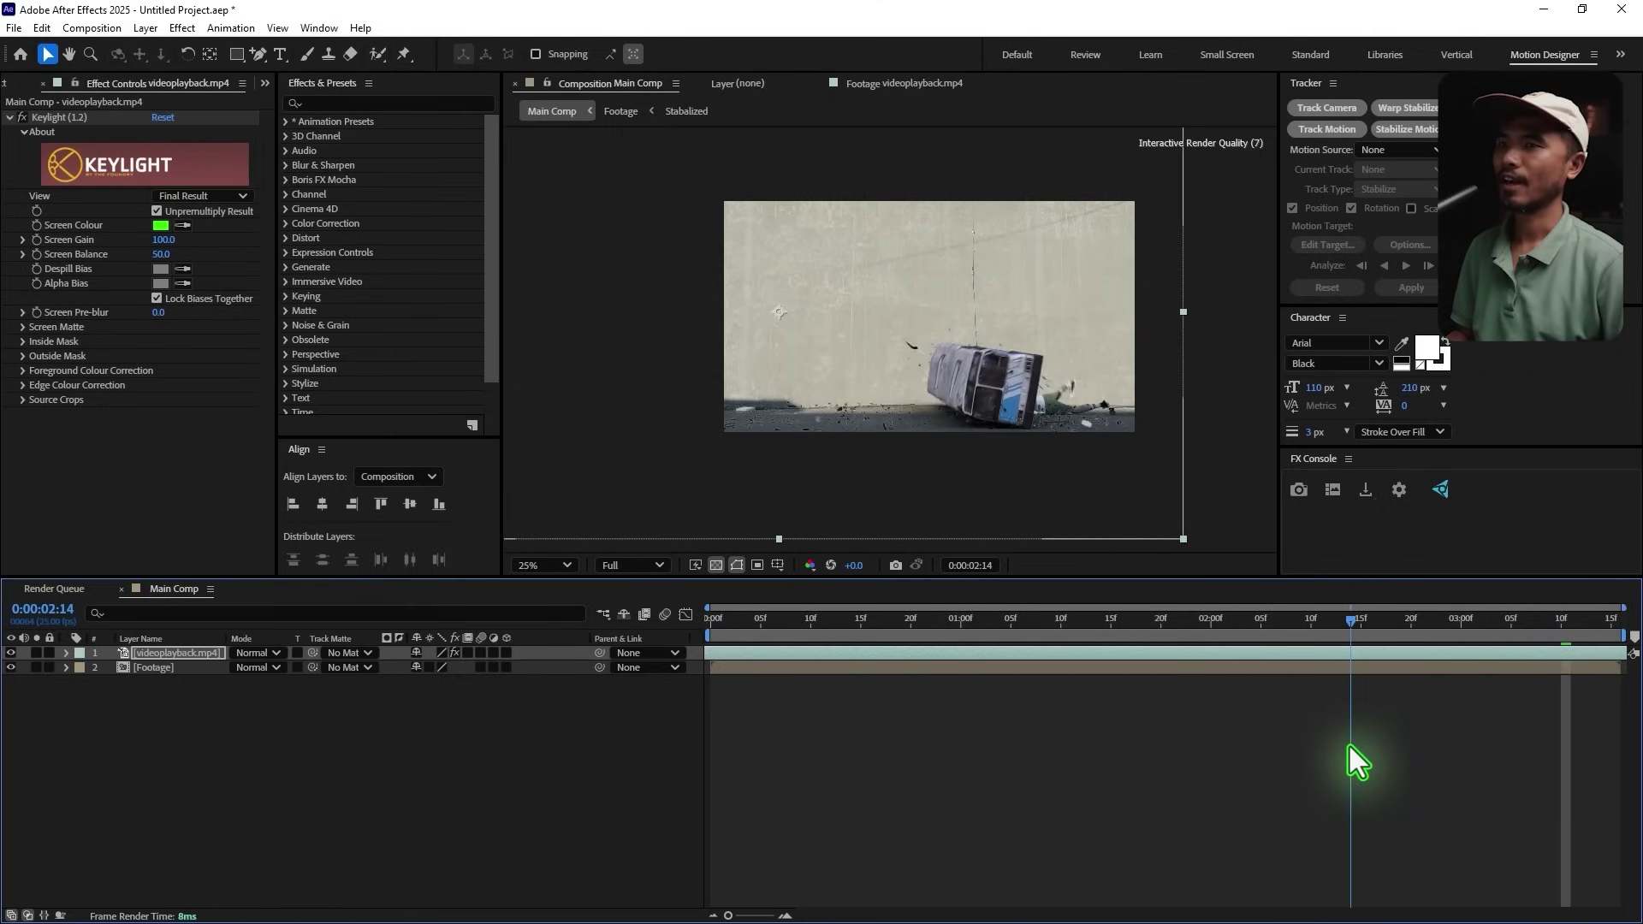
Step: Move the Footage layer's anchor point to its bottom-right corner with the Pan Behind tool
left_click(173, 675)
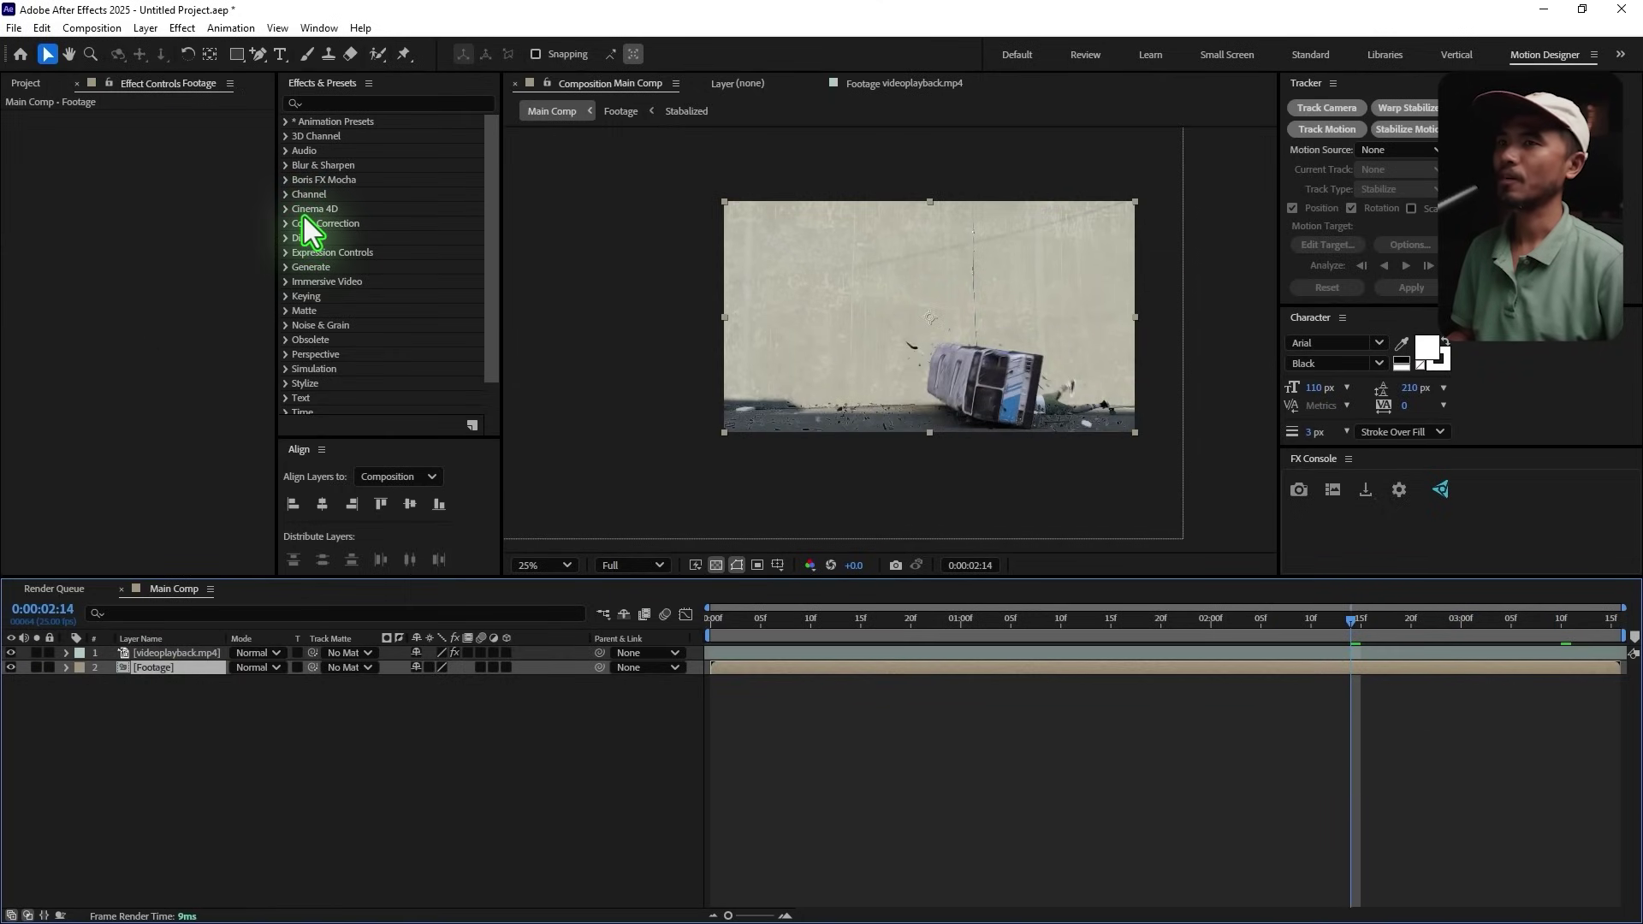
left_click(211, 55)
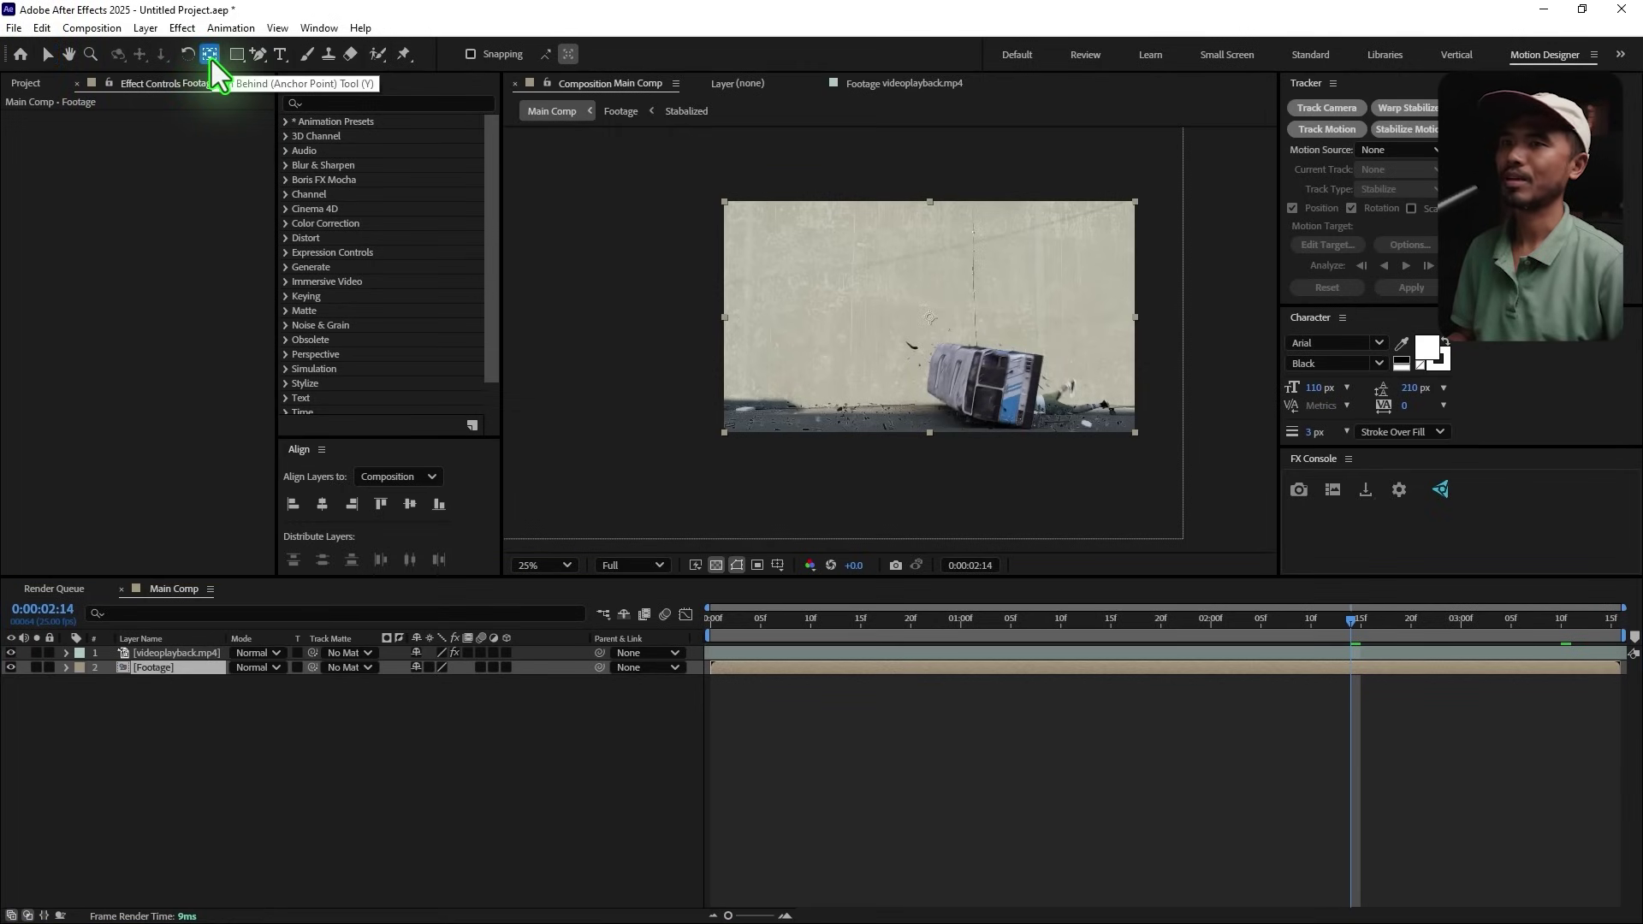
left_click_drag(929, 314, 1153, 434)
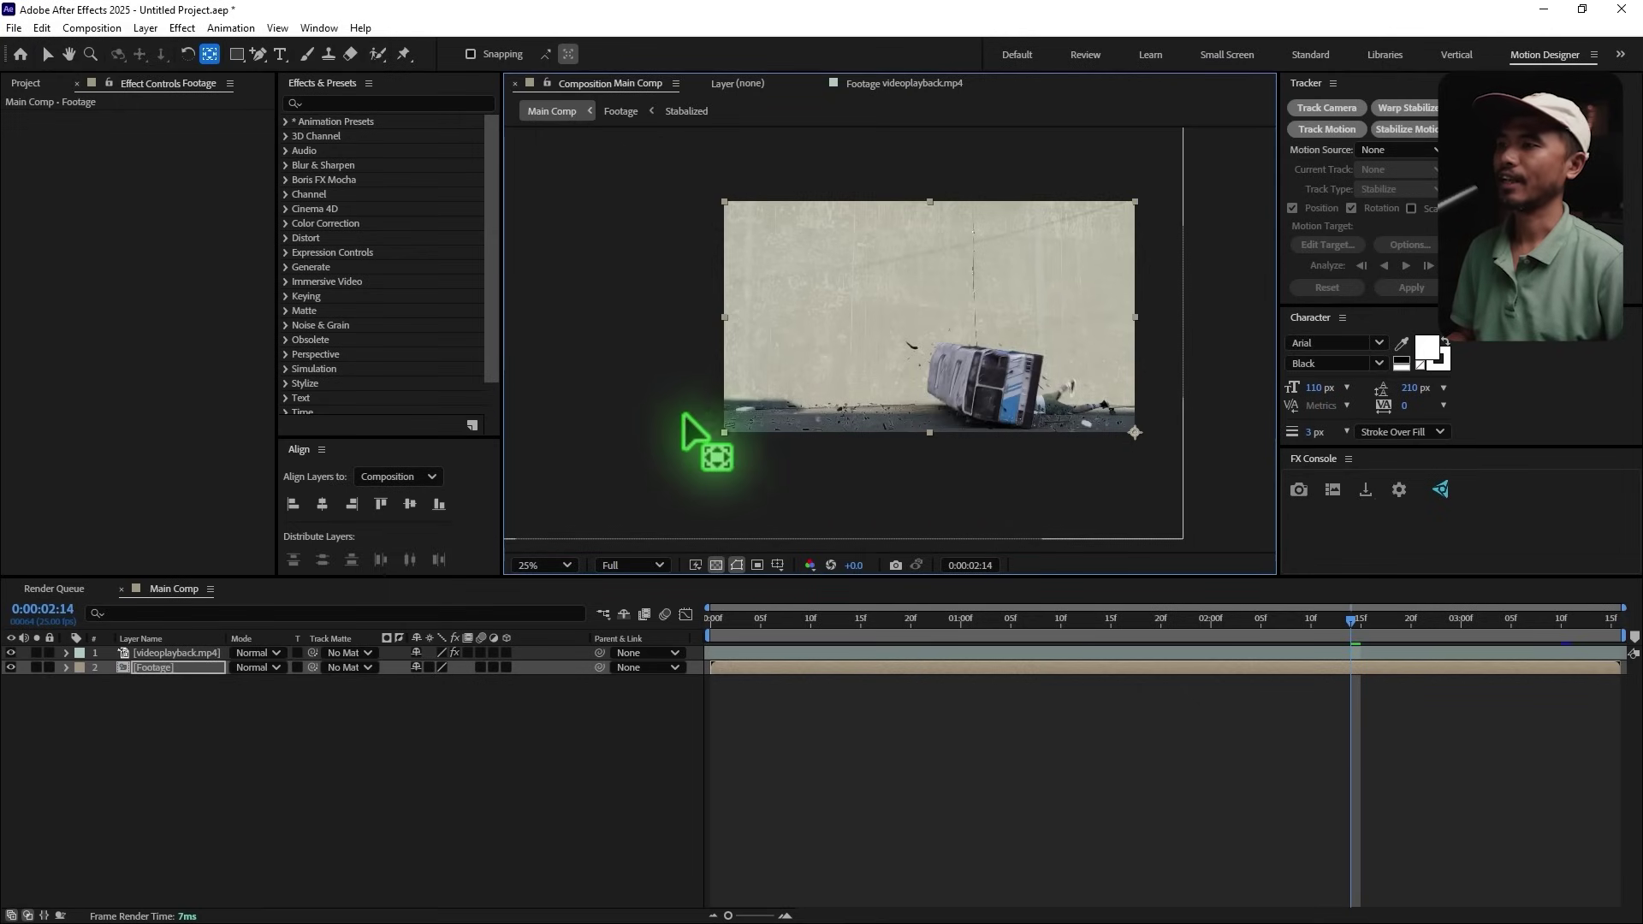
Step: Scale the Footage layer down to 25%
key("s")
left_click_drag(436, 682, 404, 689)
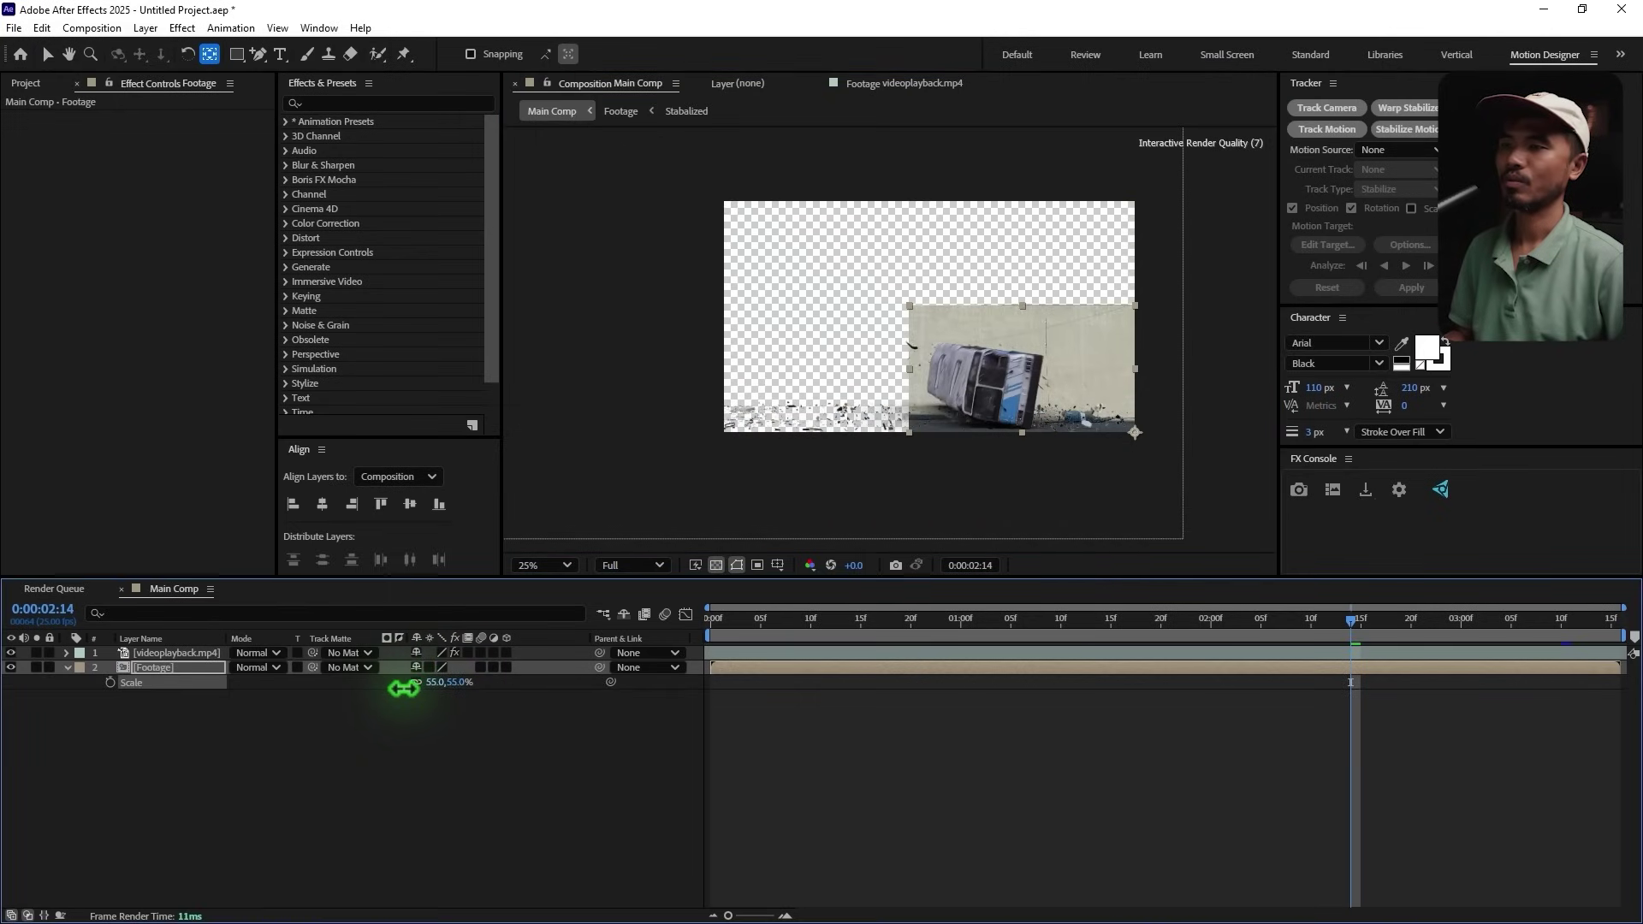
left_click(438, 682)
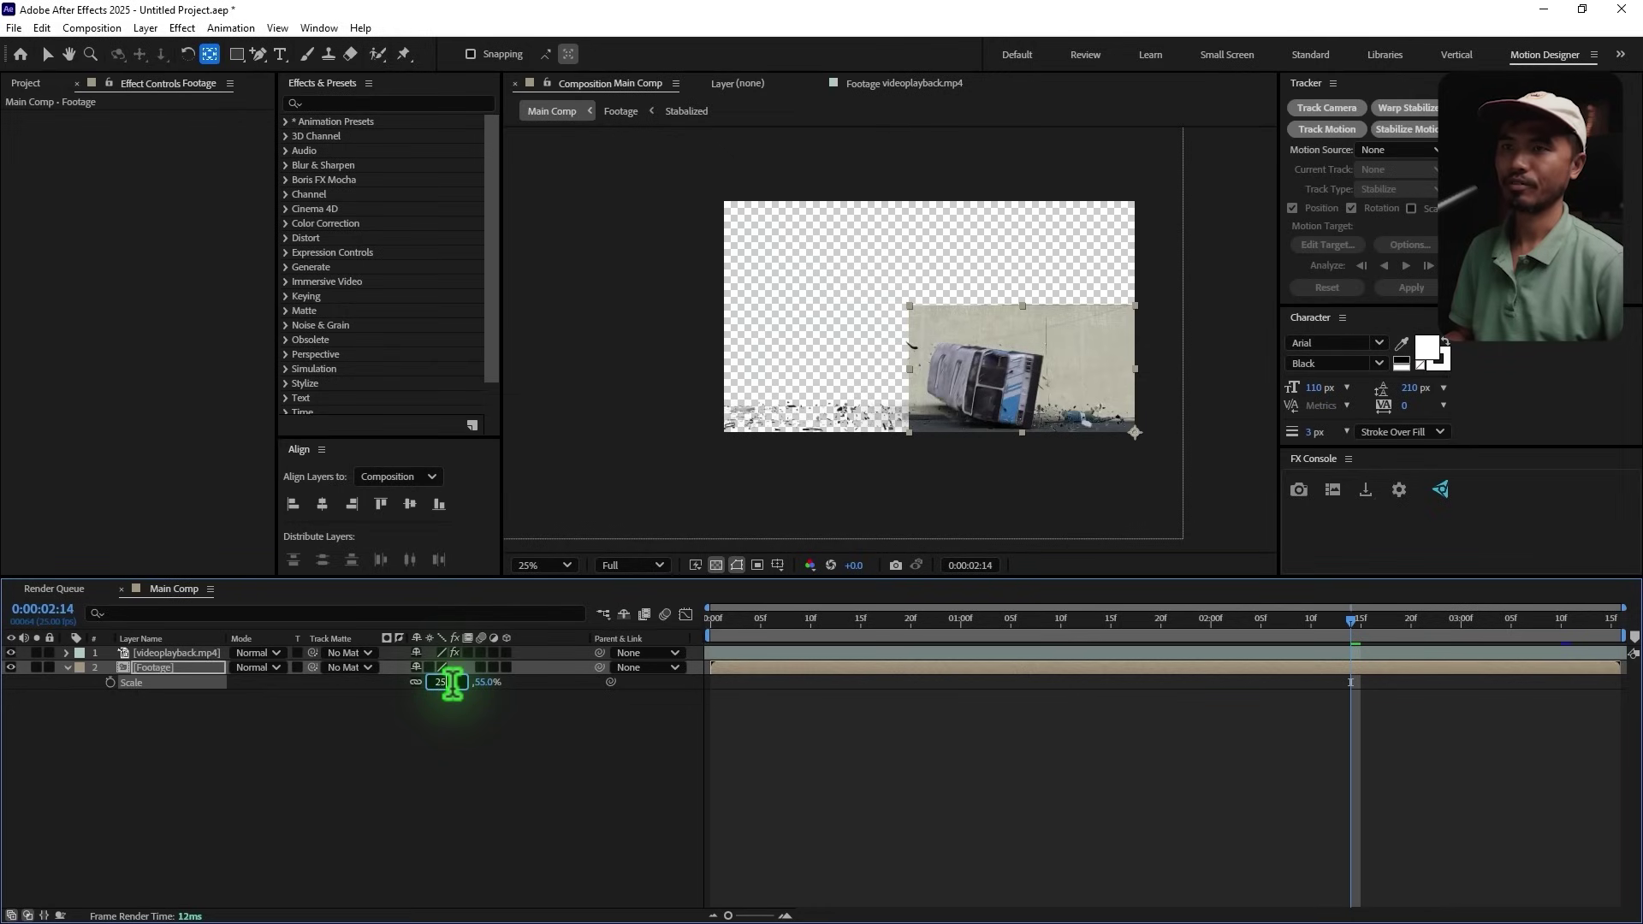
type("25")
key("Return")
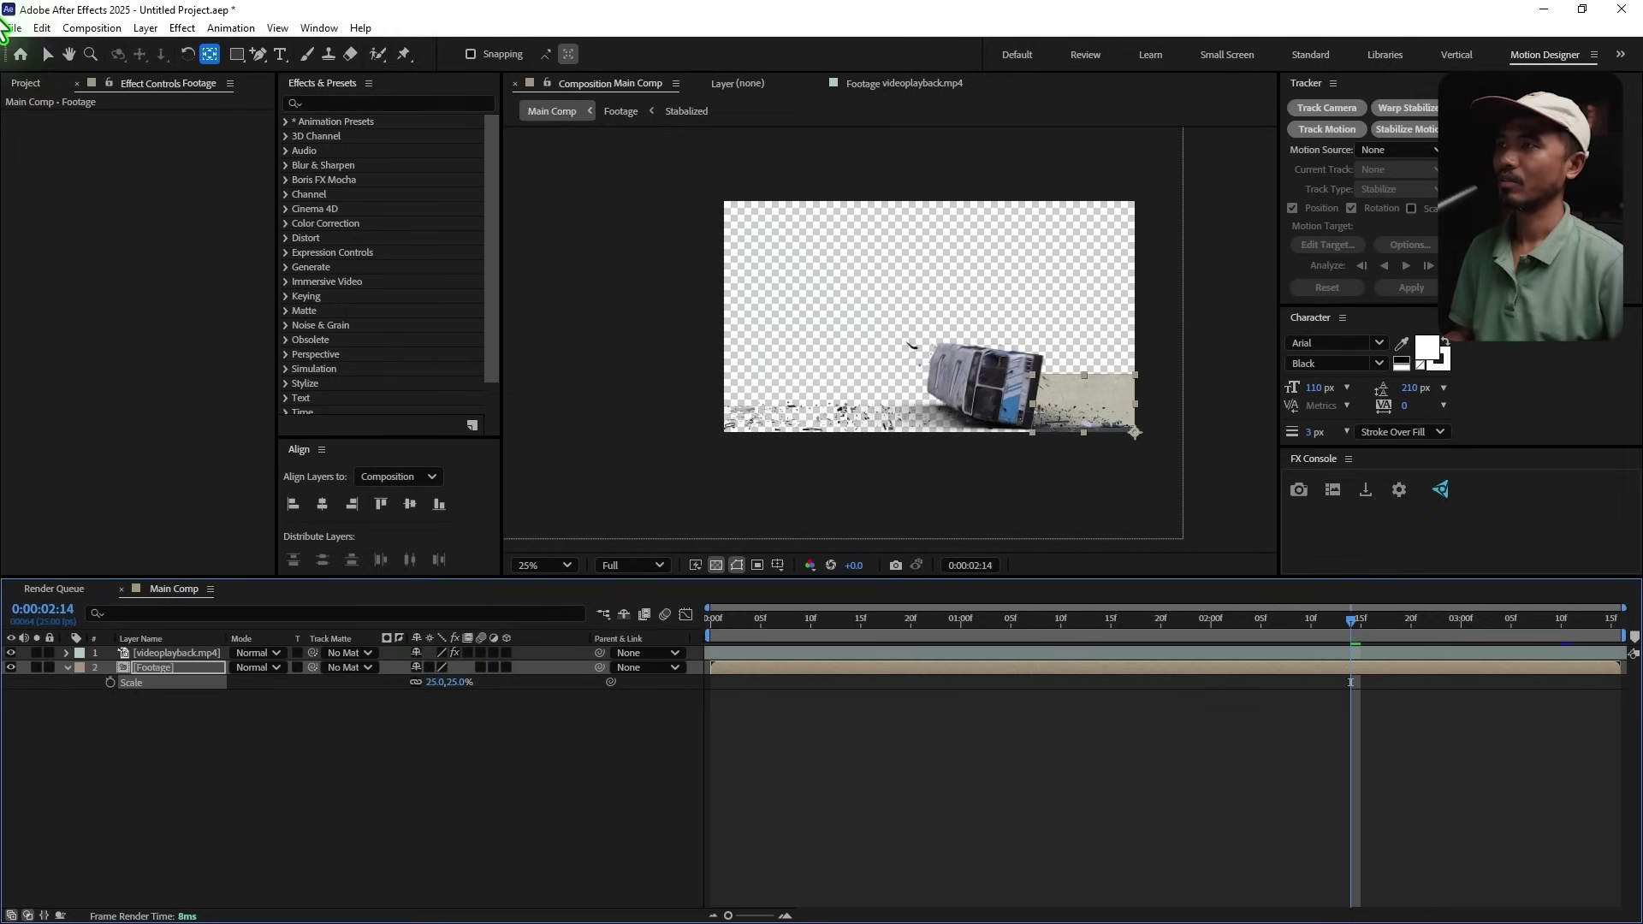
Step: Raise the shrunken Footage layer along the frame's right edge and compare the skateboarder's fall with the crash up to 0:00:02:05
left_click(47, 54)
key("period")
key("period")
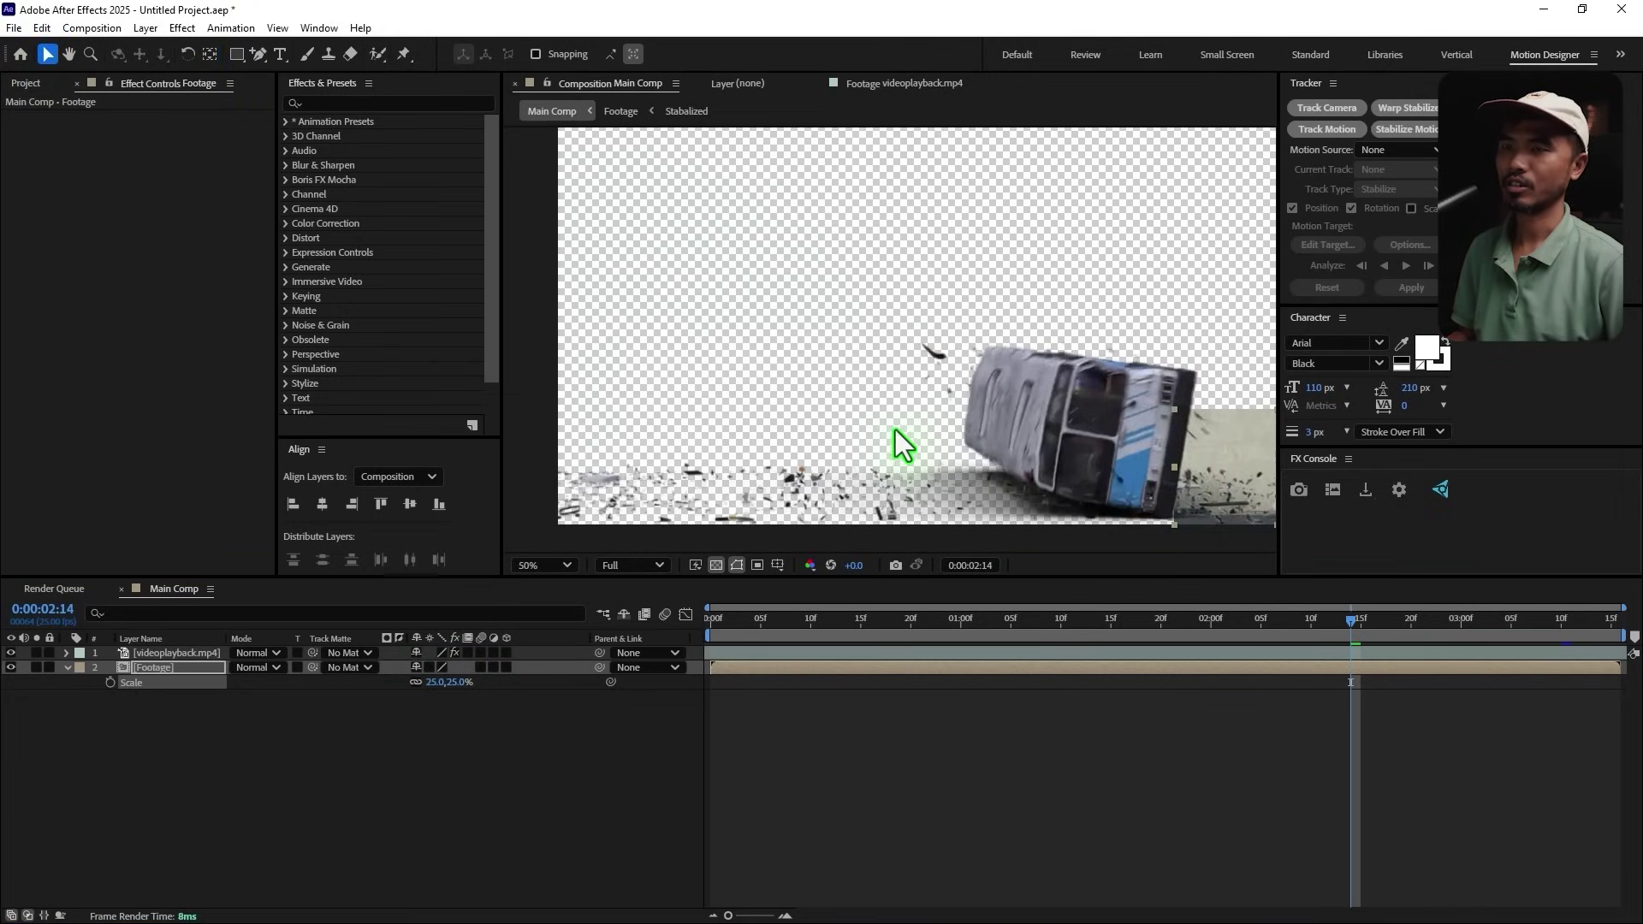
left_click_drag(990, 385, 678, 366)
left_click_drag(1019, 470, 1015, 371)
left_click_drag(1346, 631, 1160, 632)
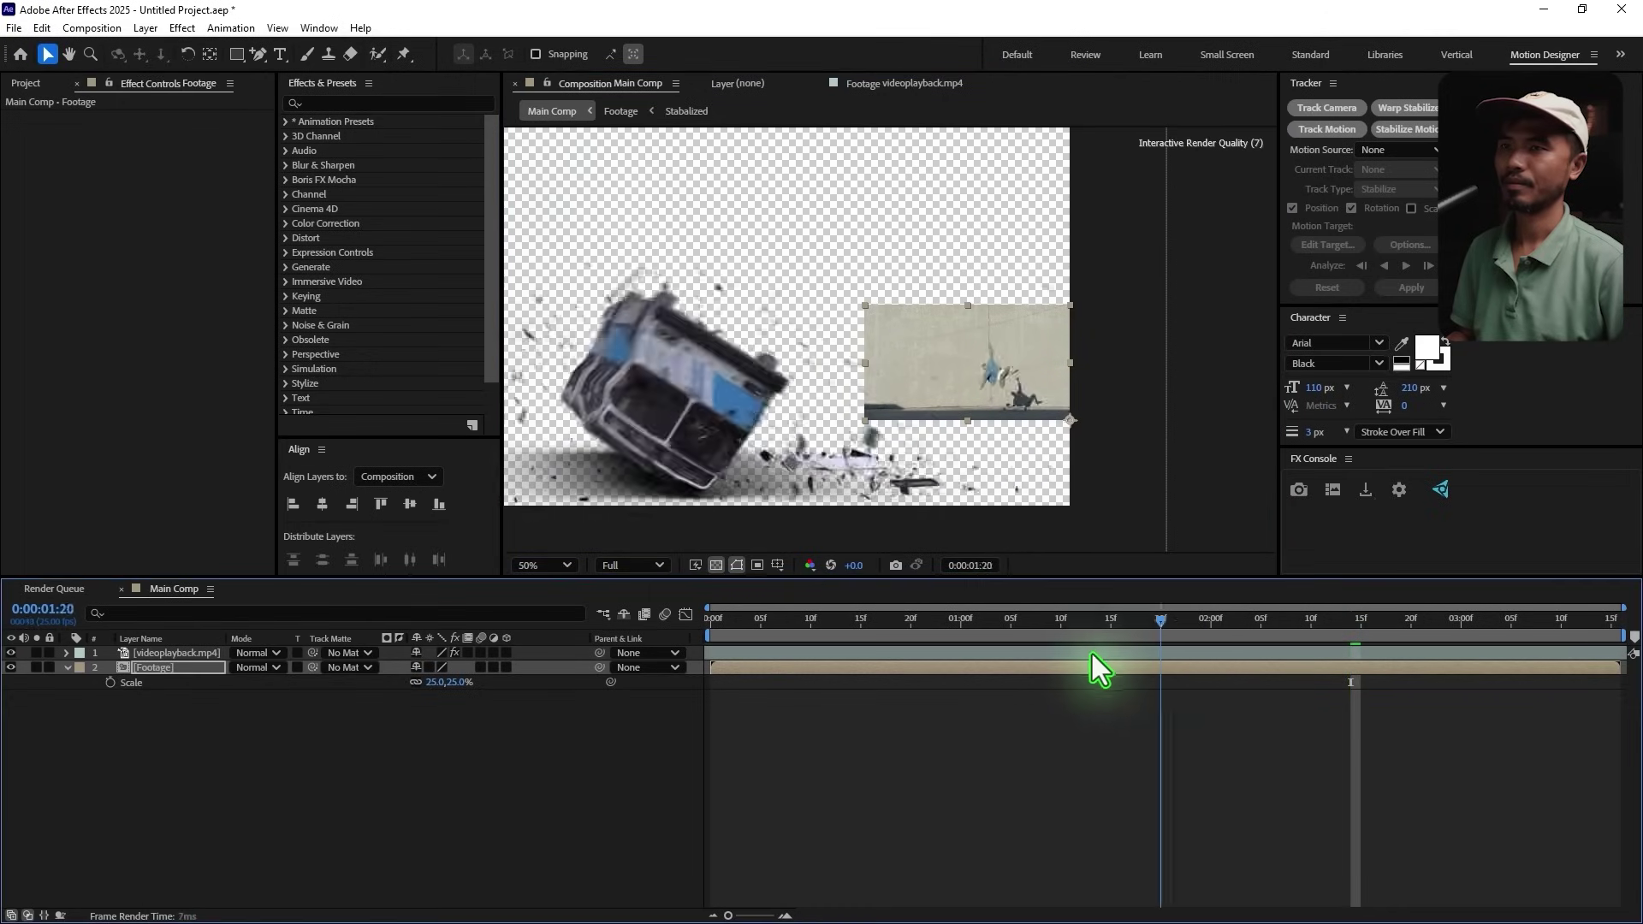
key("space")
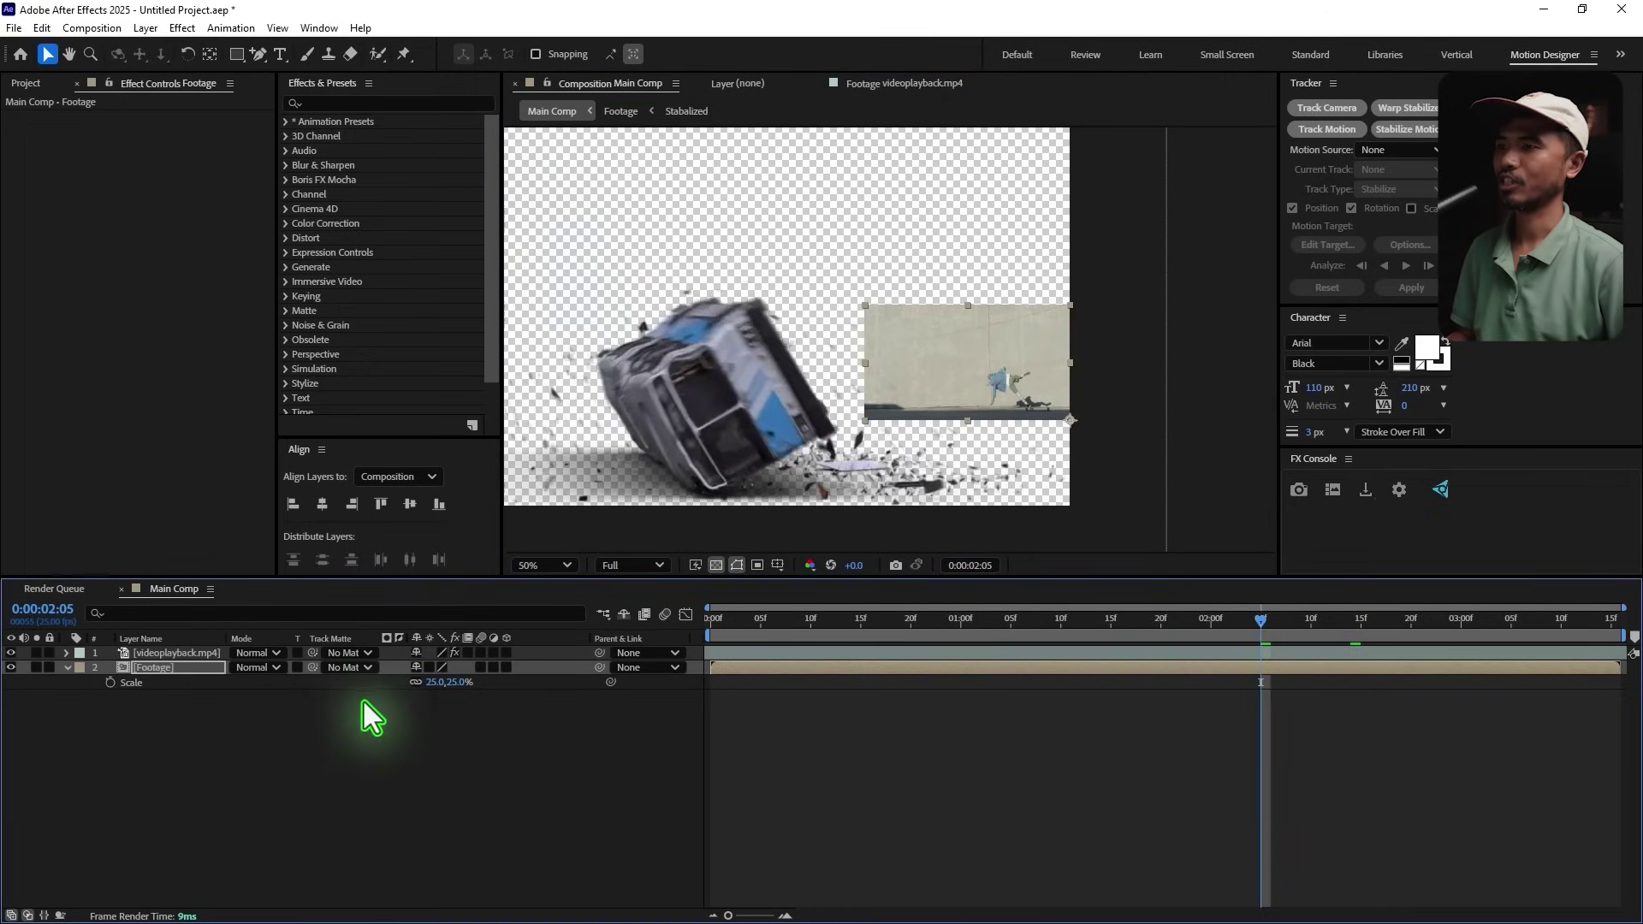
Step: Scale the Footage layer to 60%, lower it so its road meets the vehicle, and check at 0:00:02:24
left_click_drag(438, 685, 445, 682)
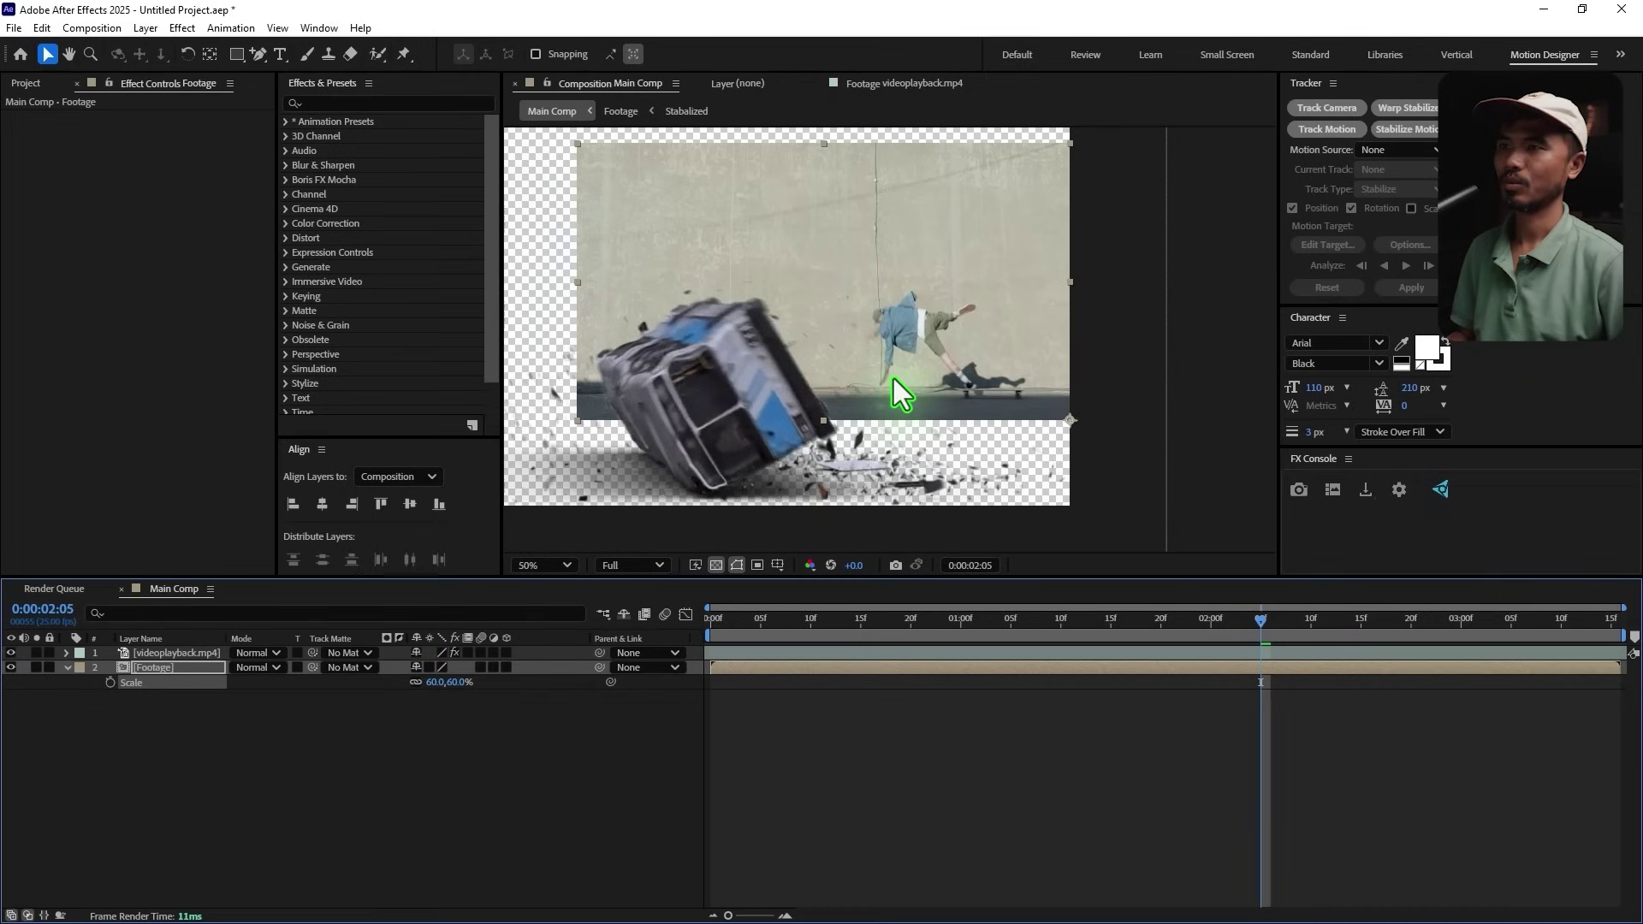
left_click_drag(892, 378, 898, 437)
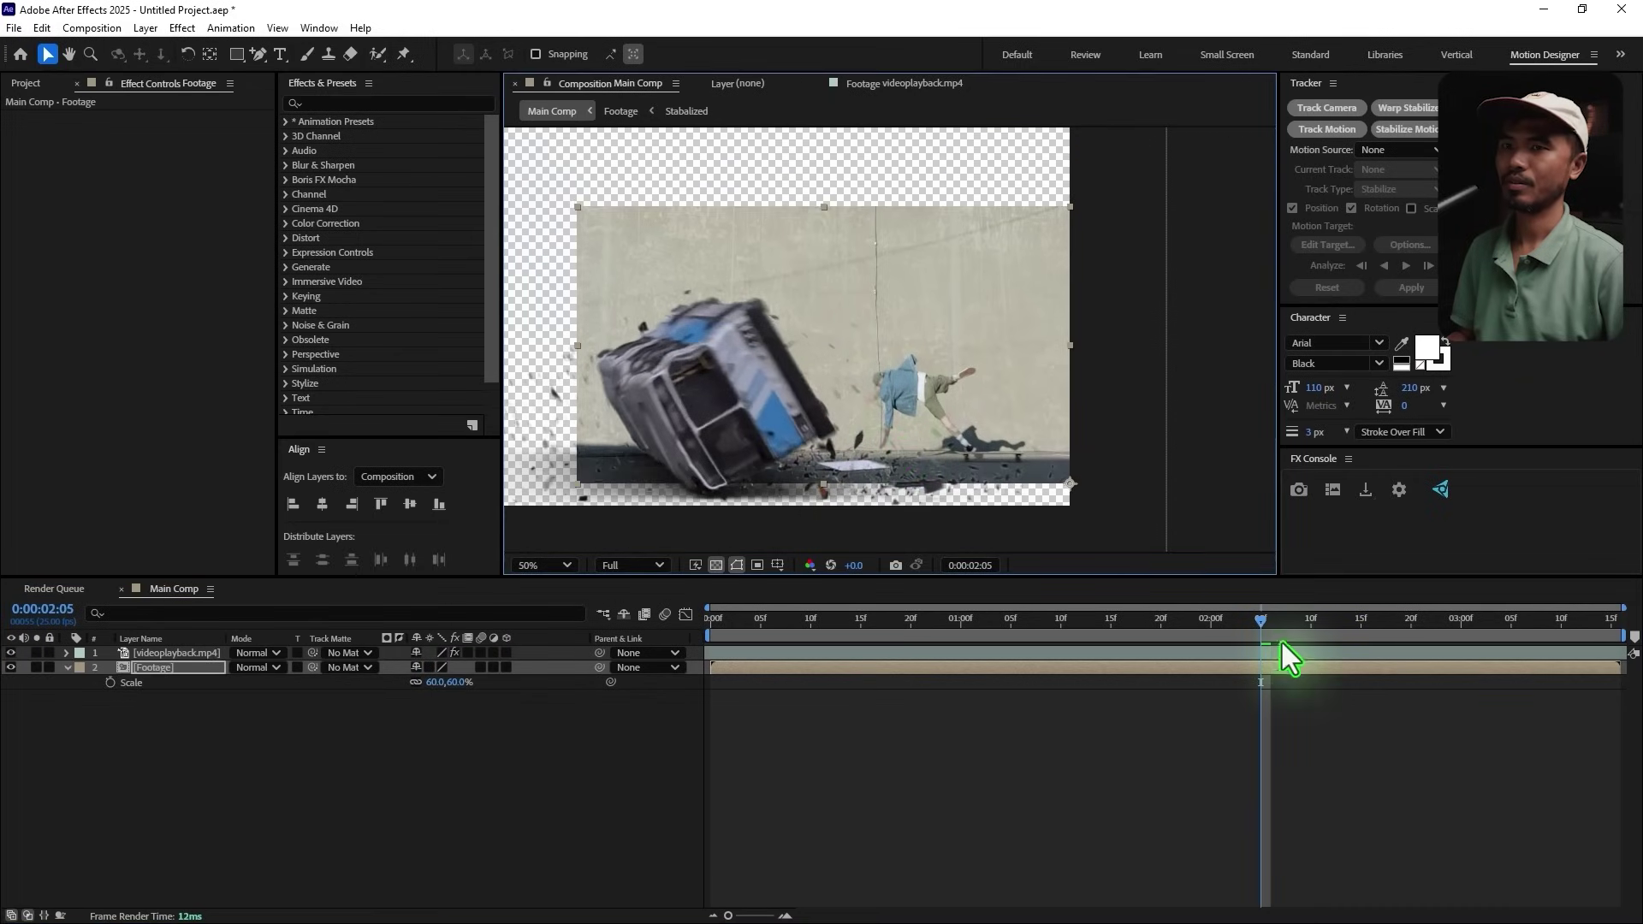
left_click_drag(1282, 643, 1449, 648)
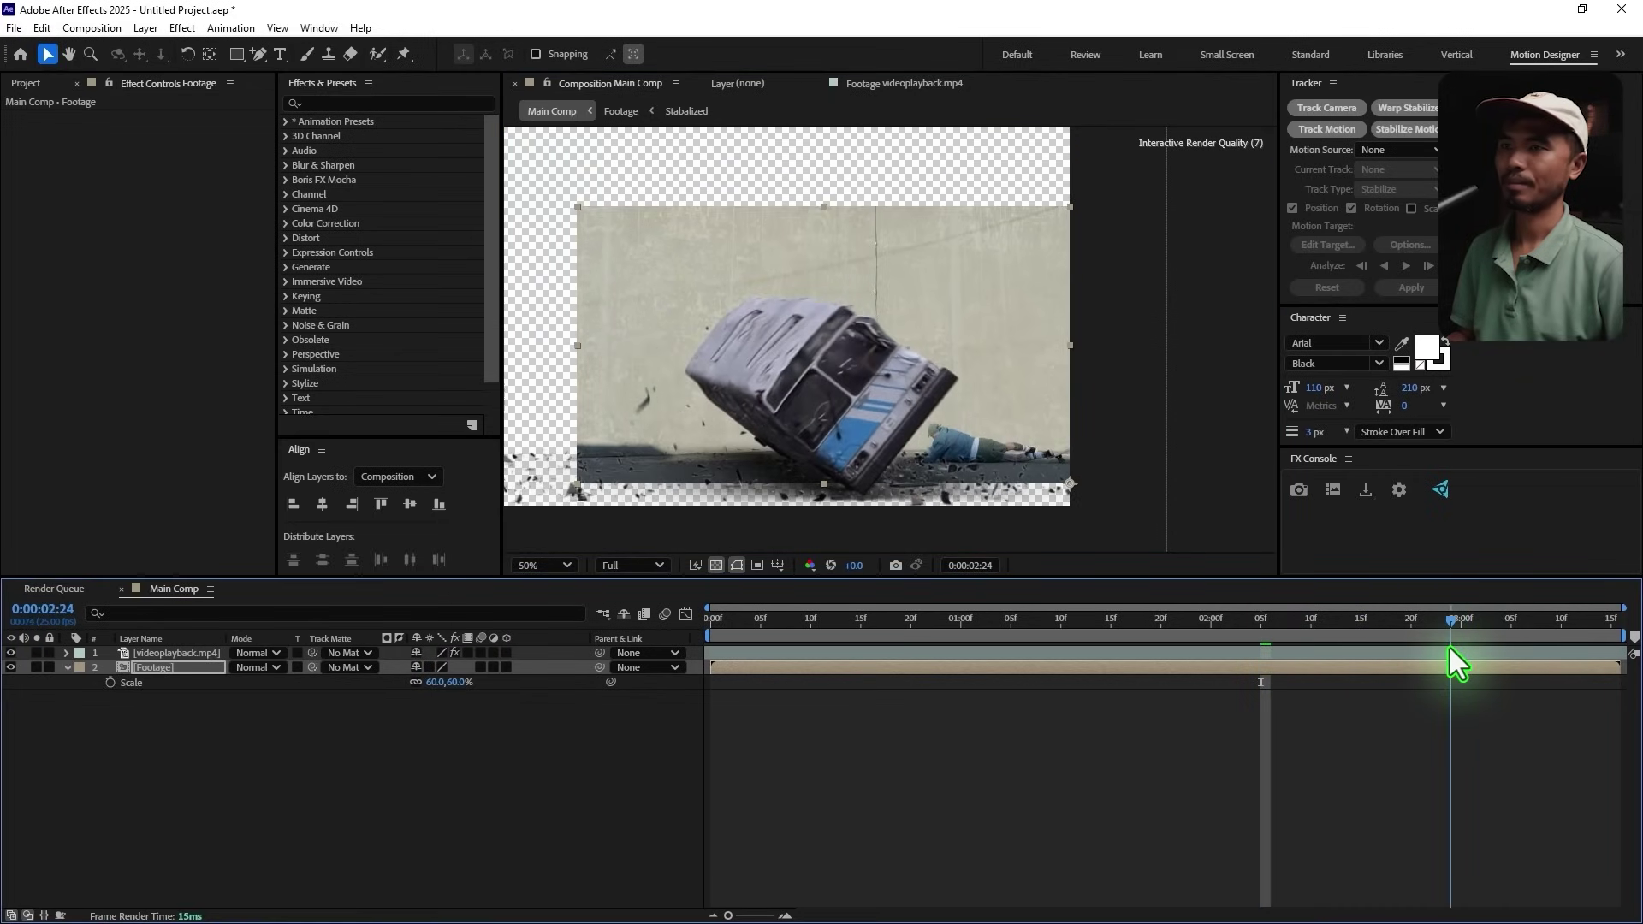
Step: Reduce the Footage layer's scale to 45% while viewing the crash at 0:00:02:22
left_click_drag(436, 684, 430, 686)
left_click_drag(1436, 627, 1413, 678)
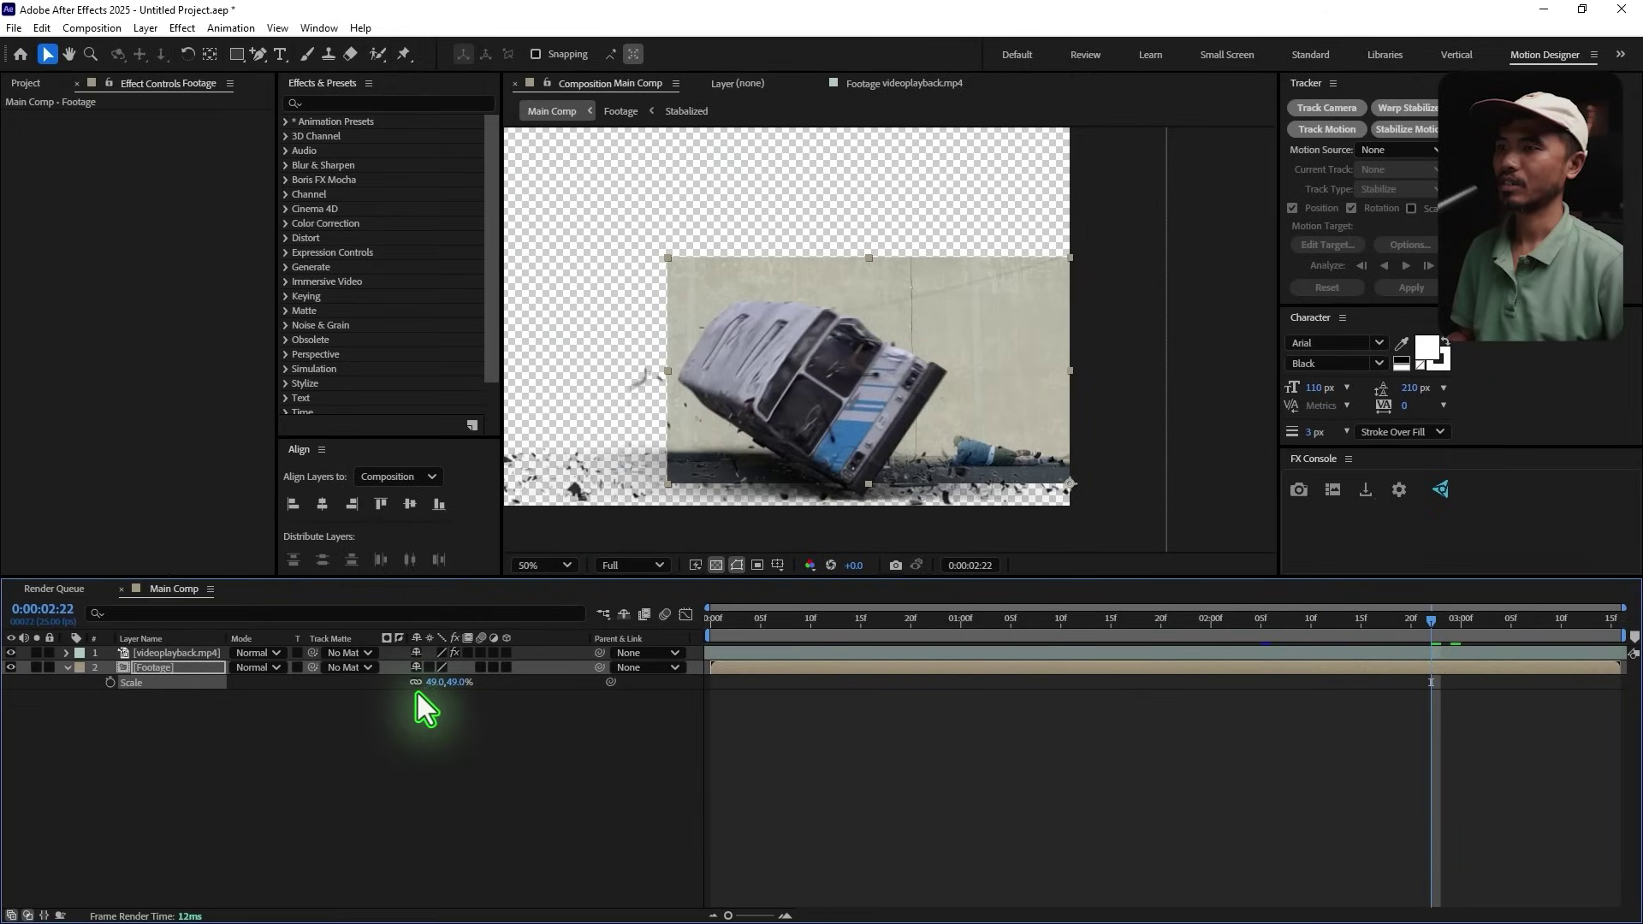
type("45")
key("Return")
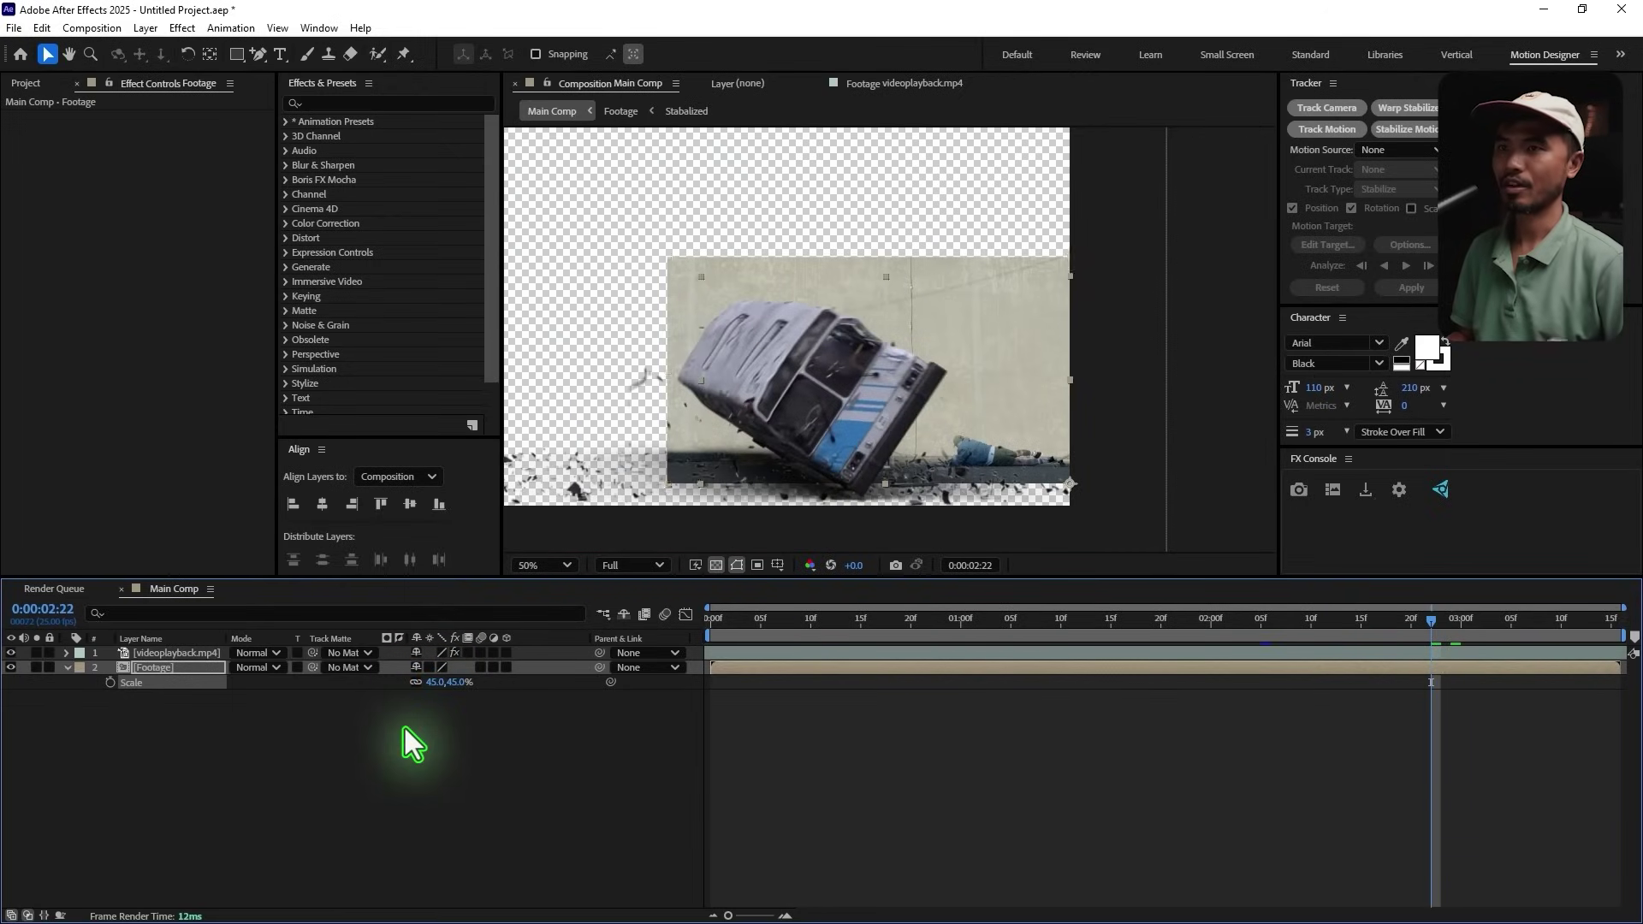
Step: Raise the Footage layer slightly at 0:00:03:04 and inspect how its road lines up with the vehicle's debris
left_click_drag(1445, 626, 1502, 657)
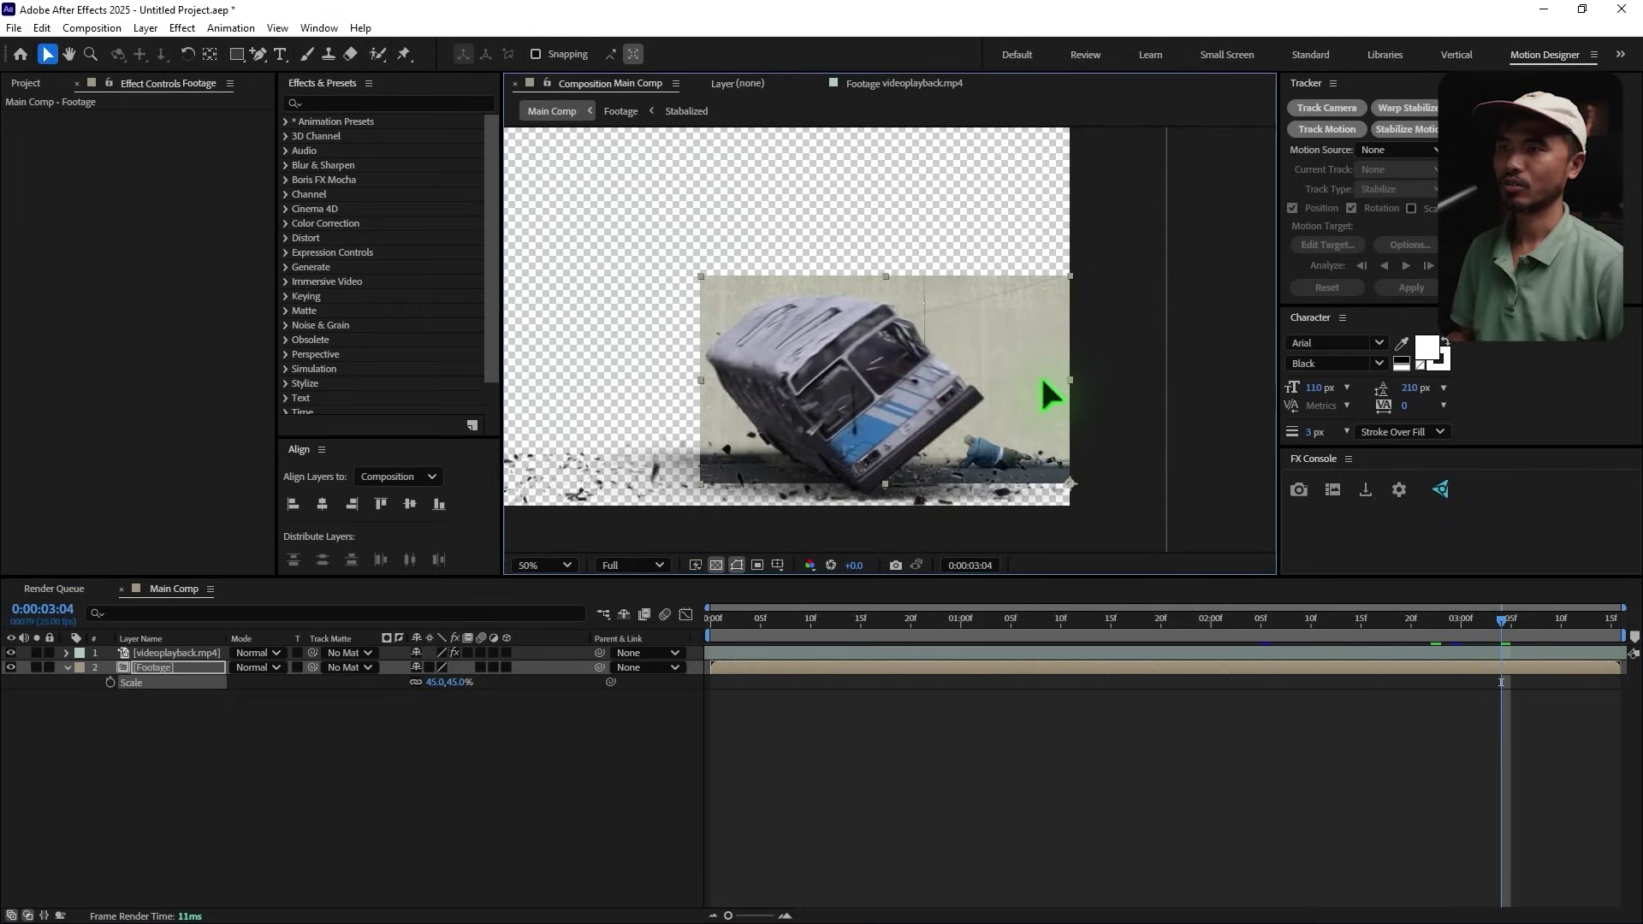
left_click_drag(1040, 377, 1040, 371)
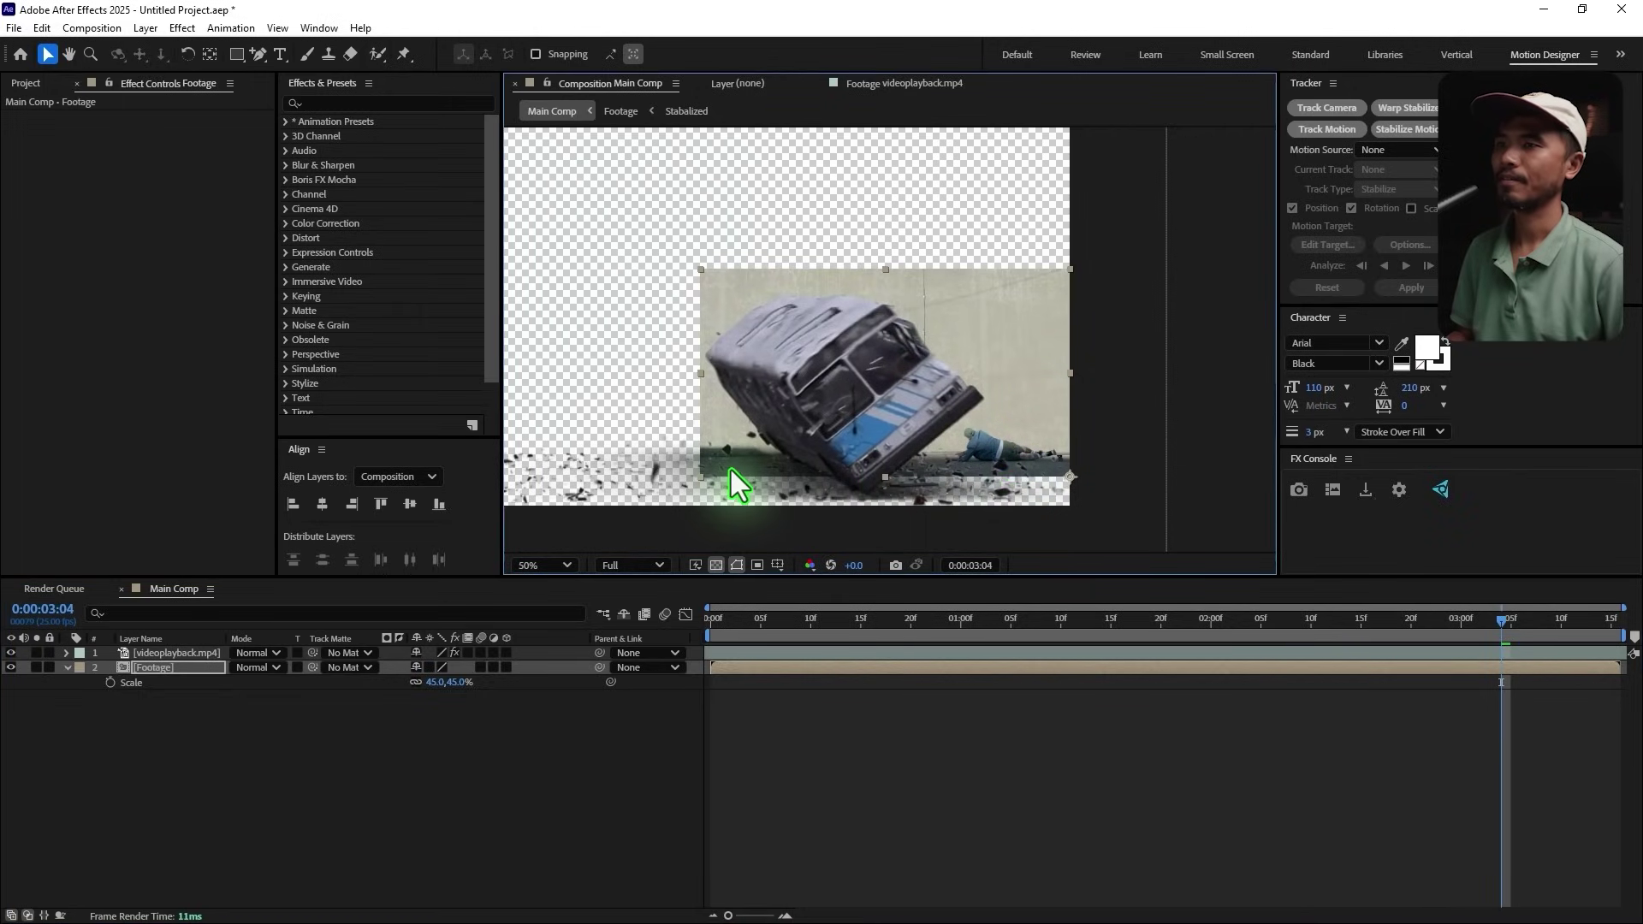
scroll(731, 469, "up", 2)
left_click_drag(781, 459, 958, 397)
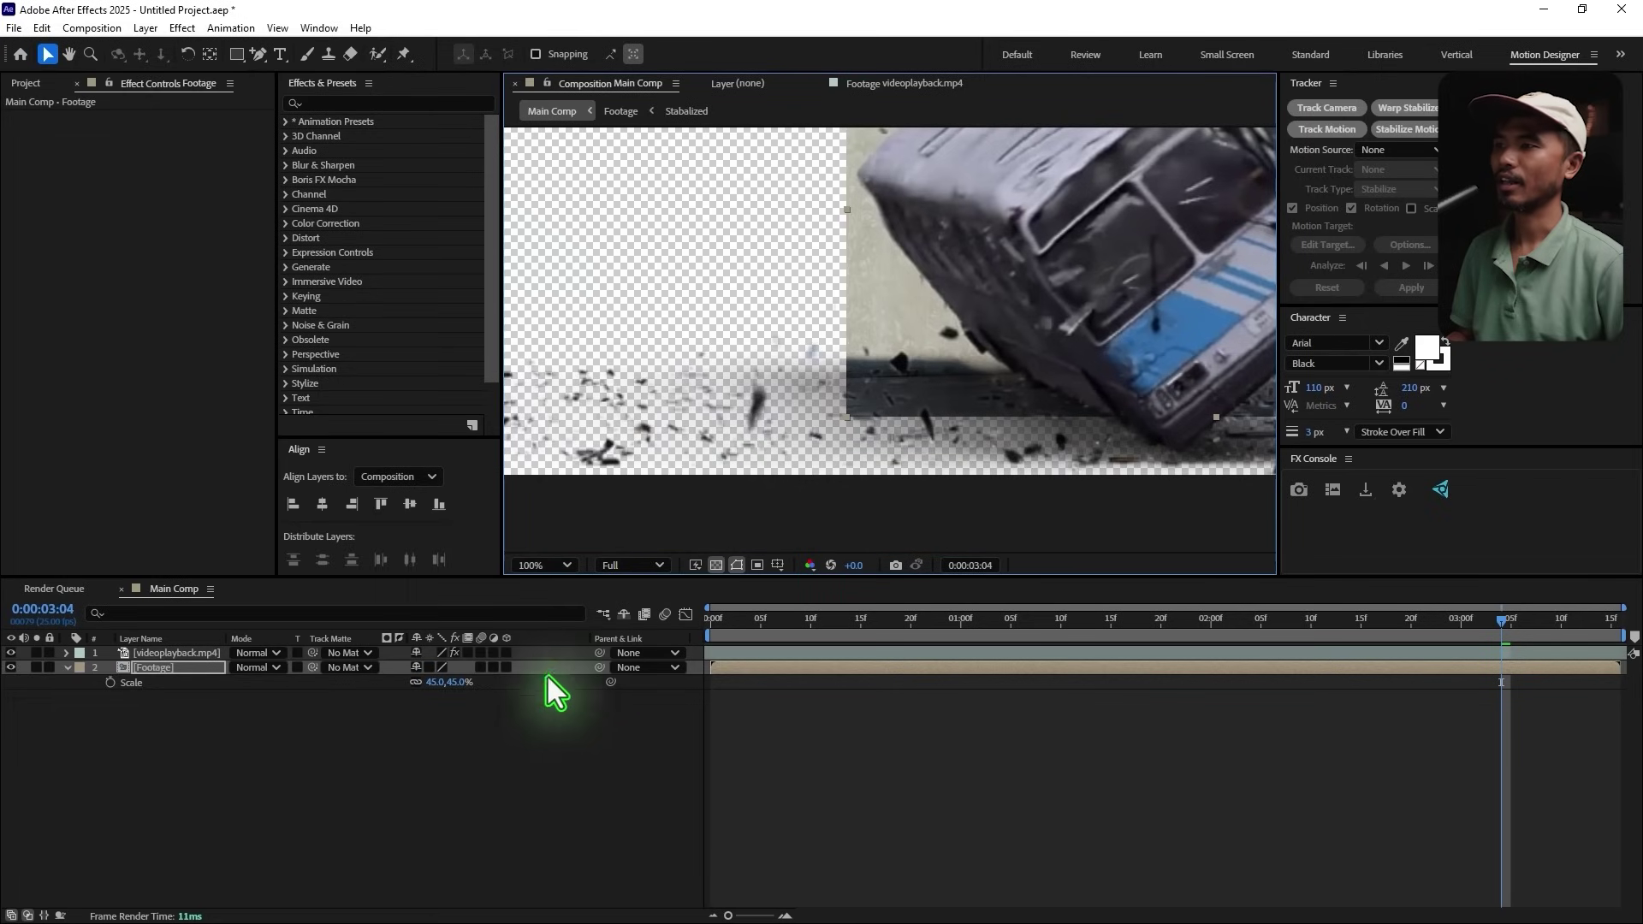
left_click(152, 654)
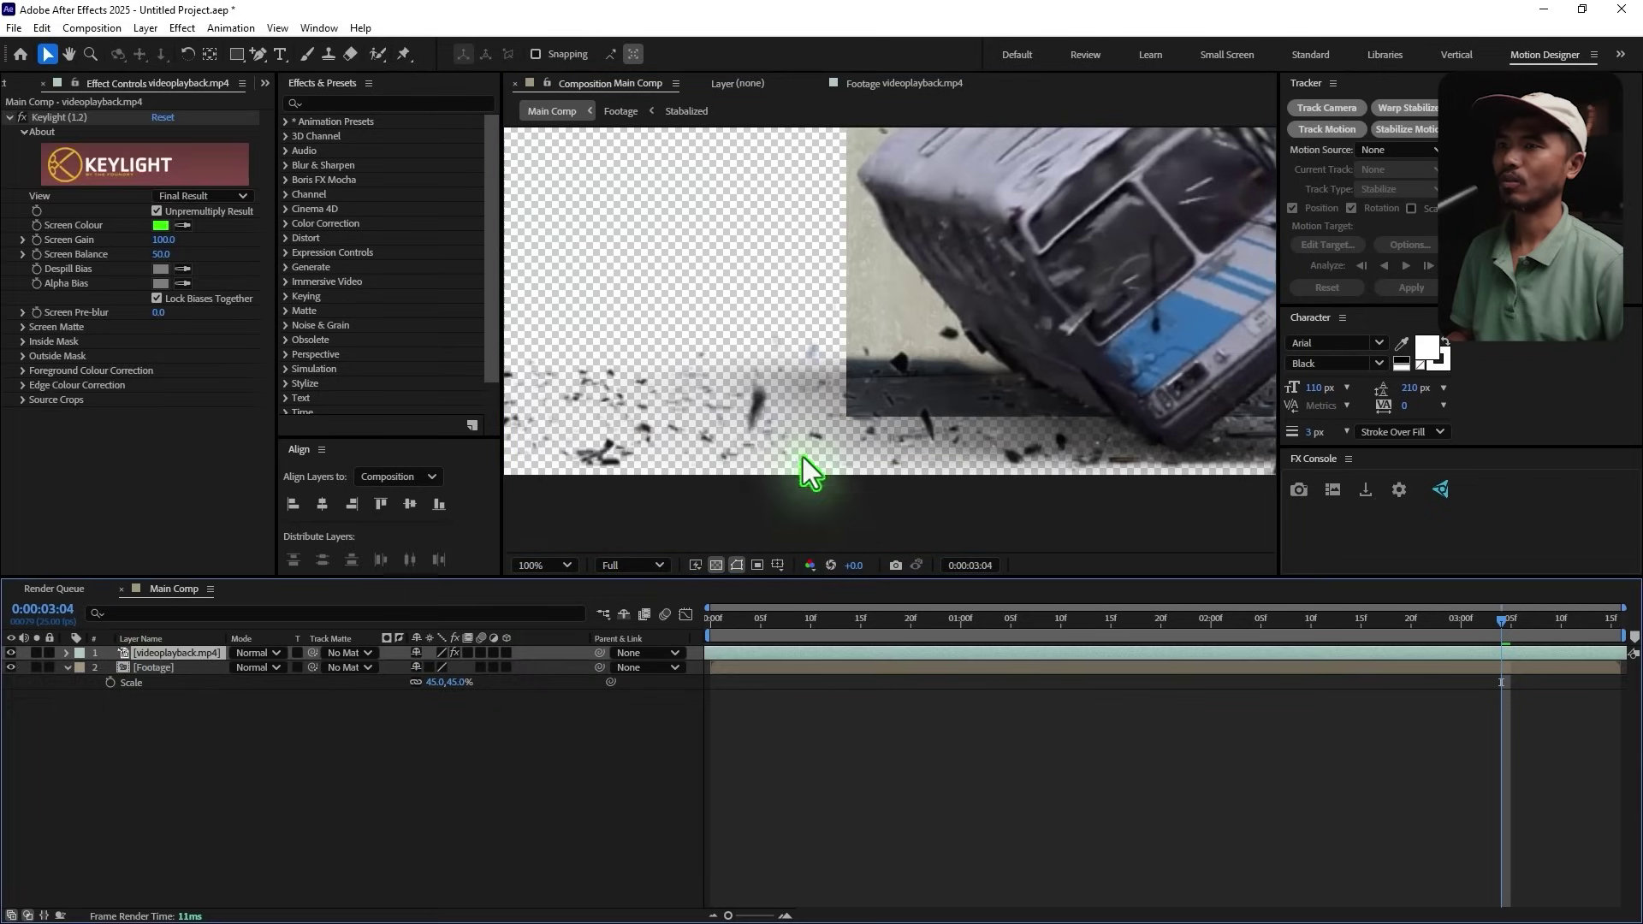
left_click(155, 667)
Step: Scrub back to 0:00:02:16 and play through Main Comp to check the vehicle crash against the repositioned footage
left_click_drag(1504, 640, 1370, 656)
scroll(855, 329, "down", 2)
key("space")
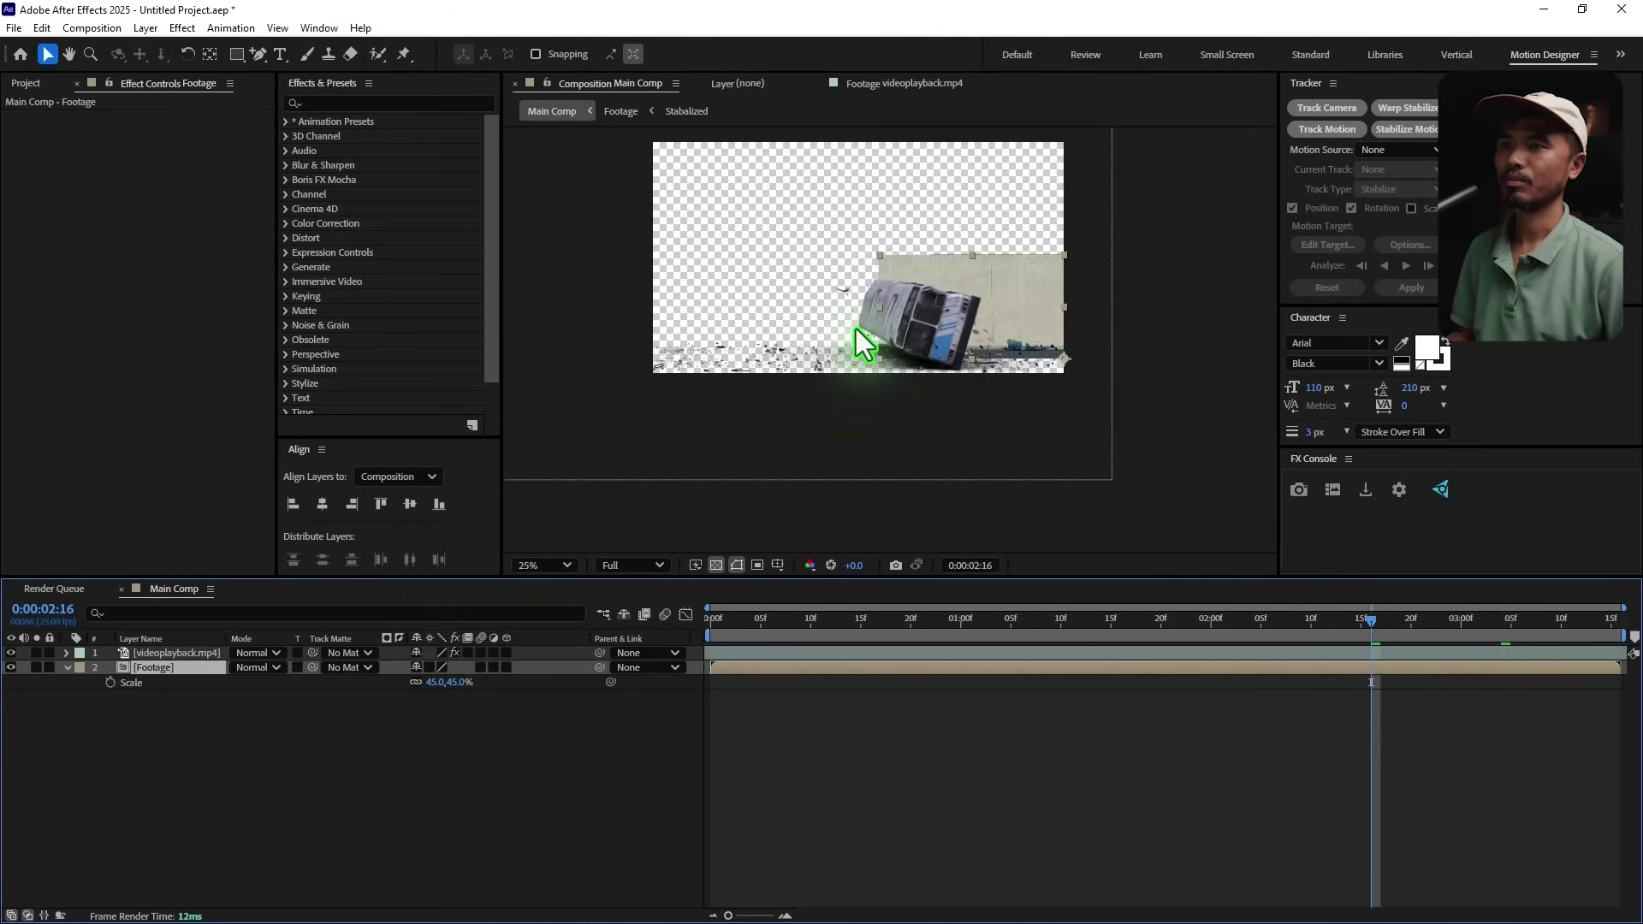
scroll(1101, 341, "down", 1)
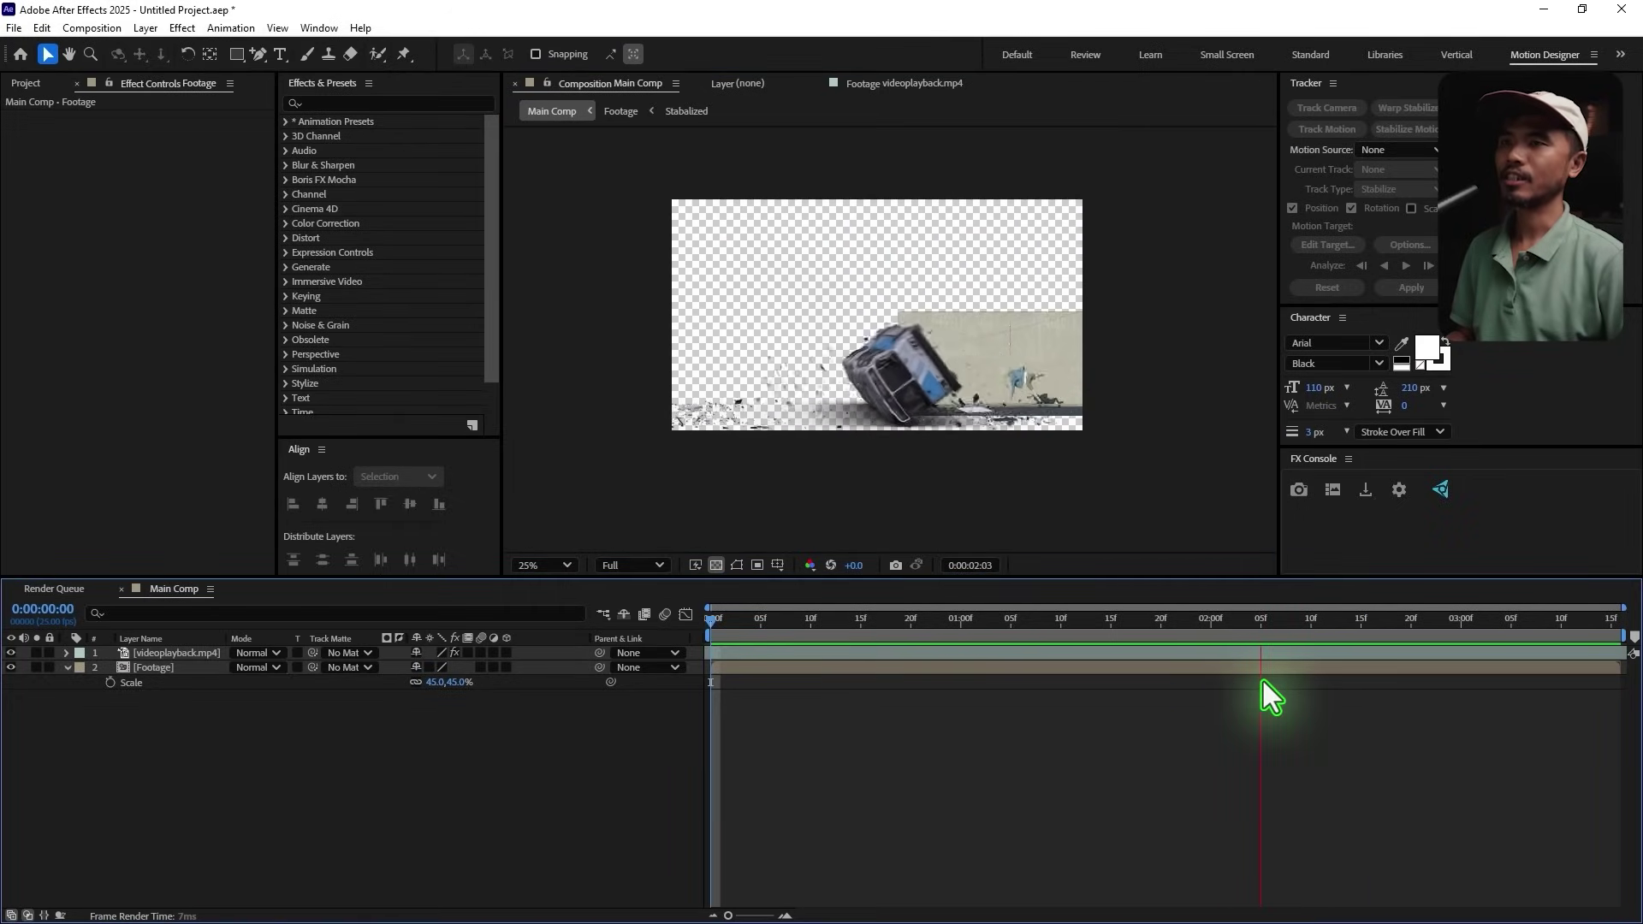
key("space")
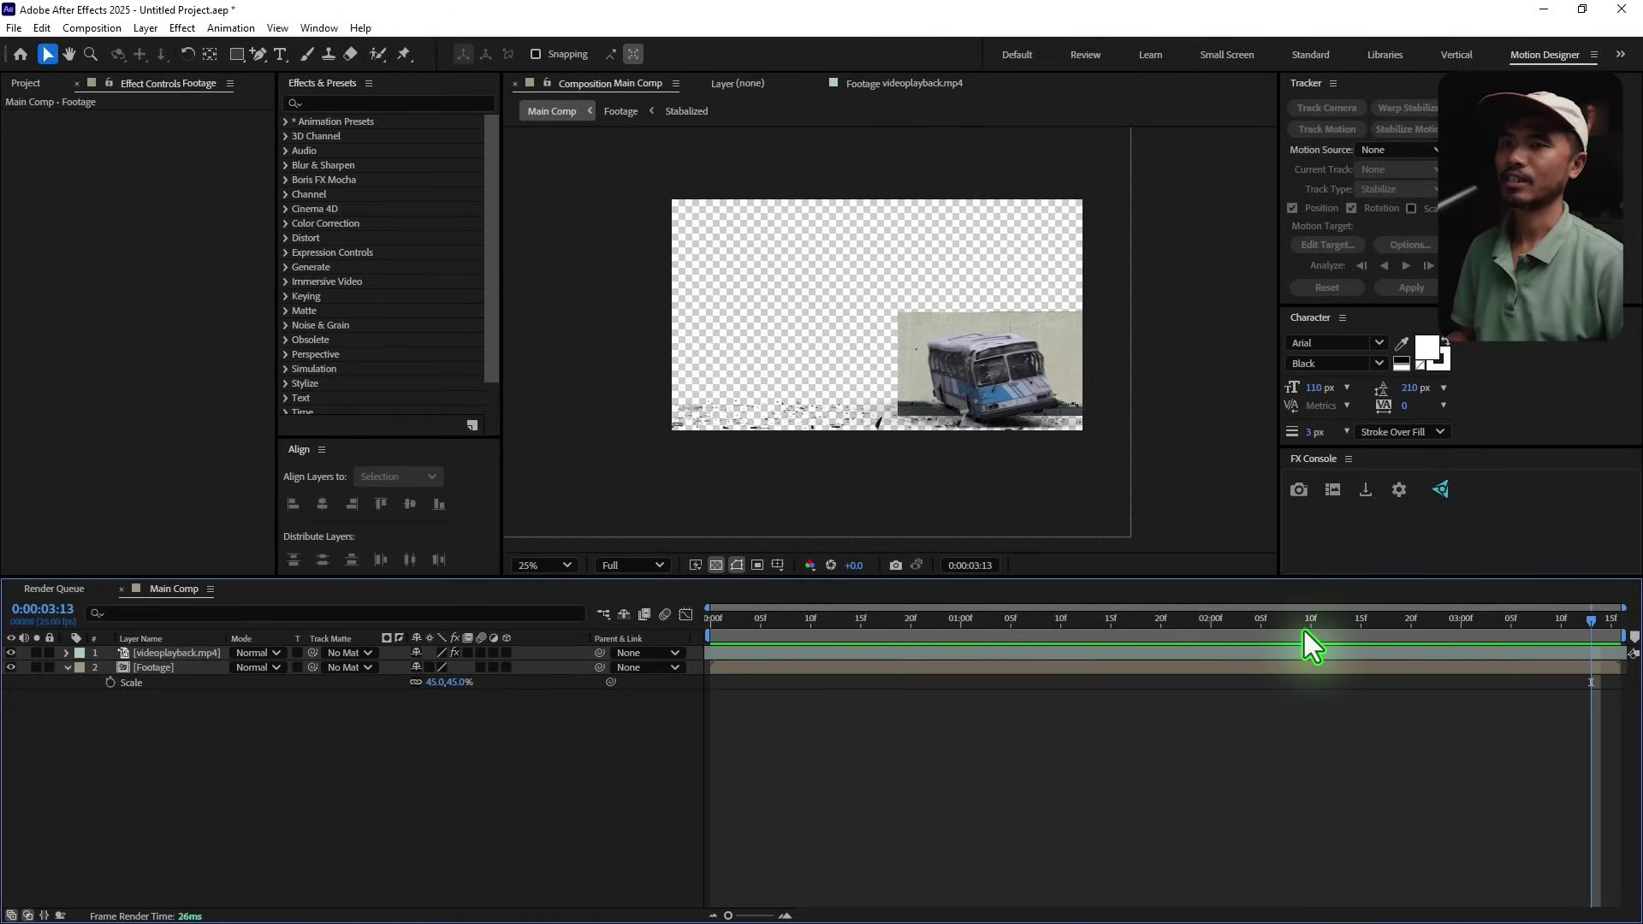
key("space")
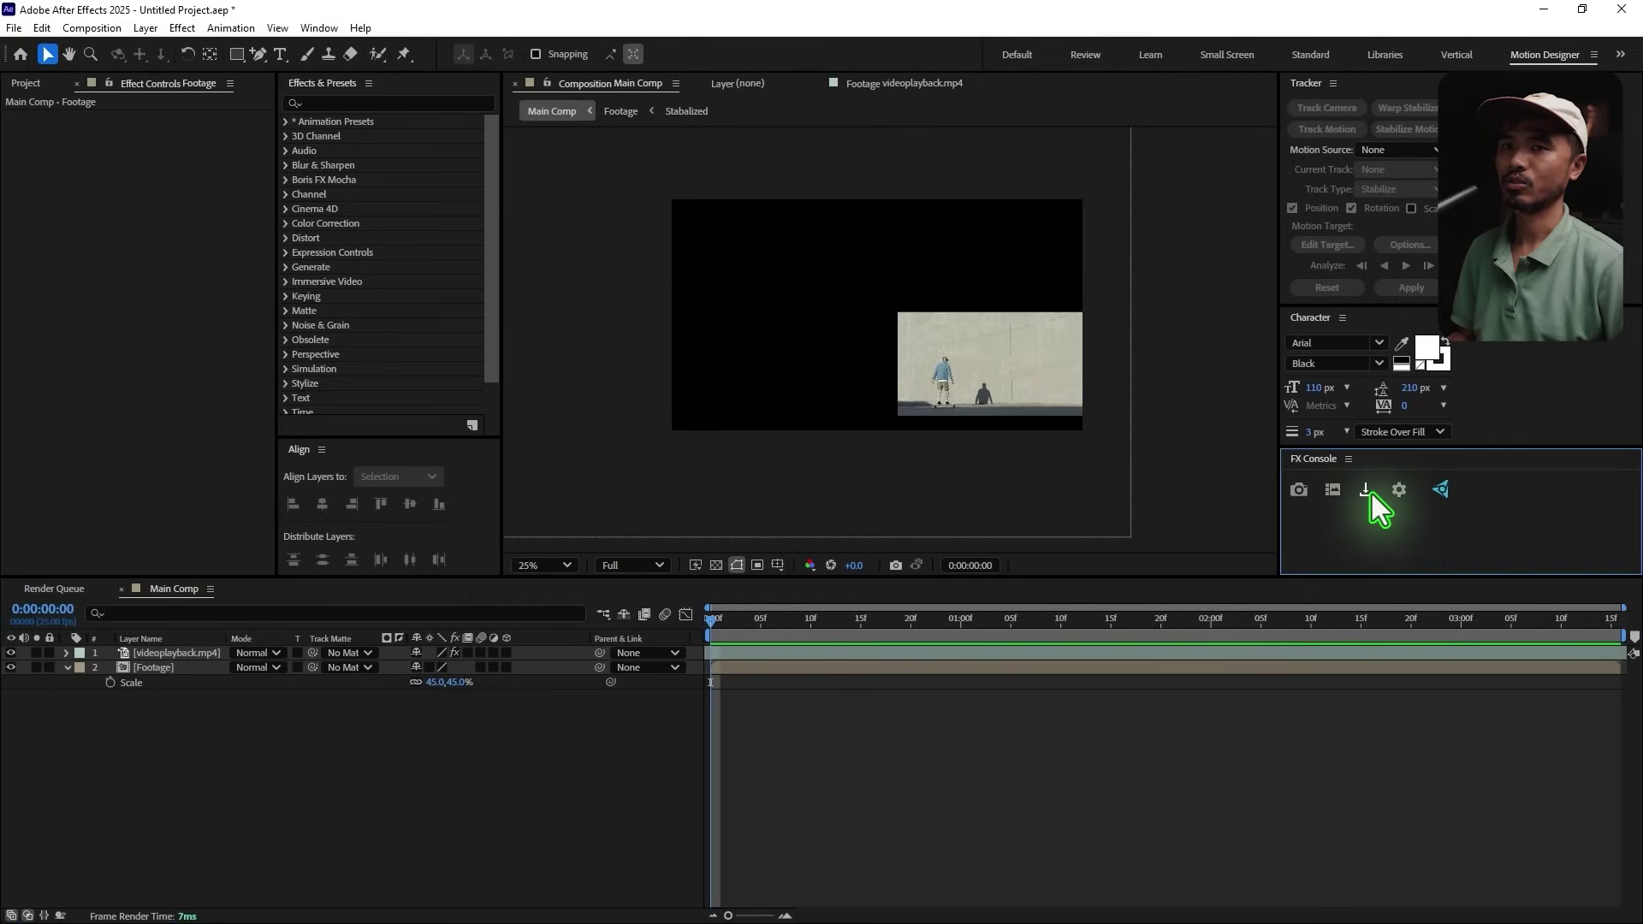
Step: Copy Main Comp's opening frame with FX Console and create a new 1920 x 1080 px clipboard-preset document in Photoshop
left_click(1369, 493)
left_click(1459, 502)
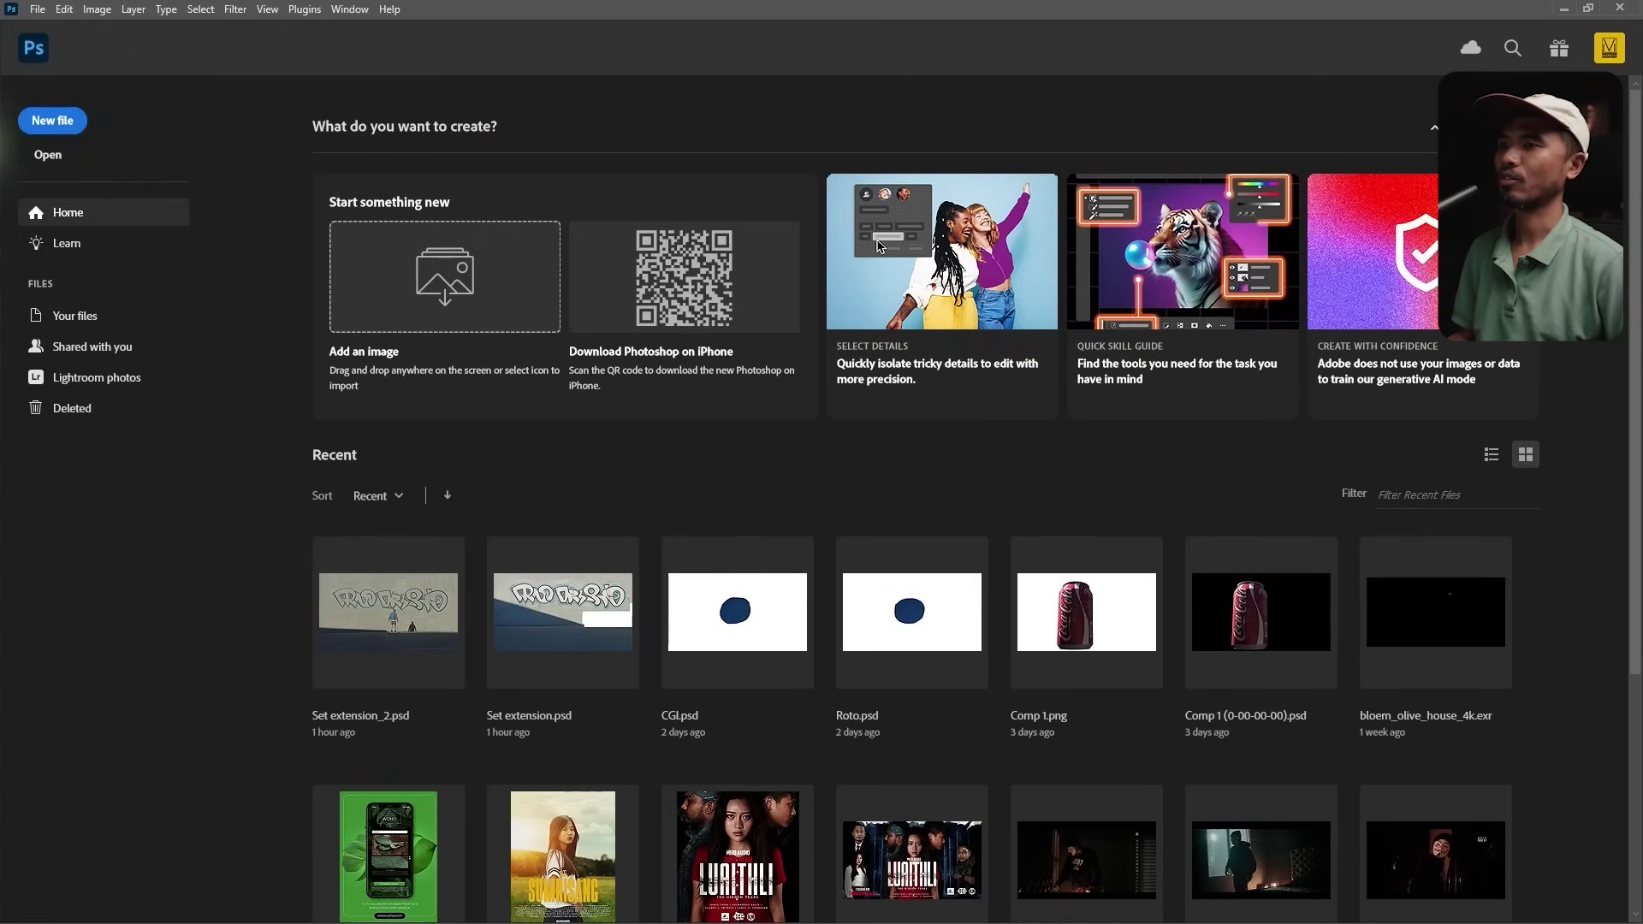
key("ctrl+n")
left_click_drag(607, 143, 528, 172)
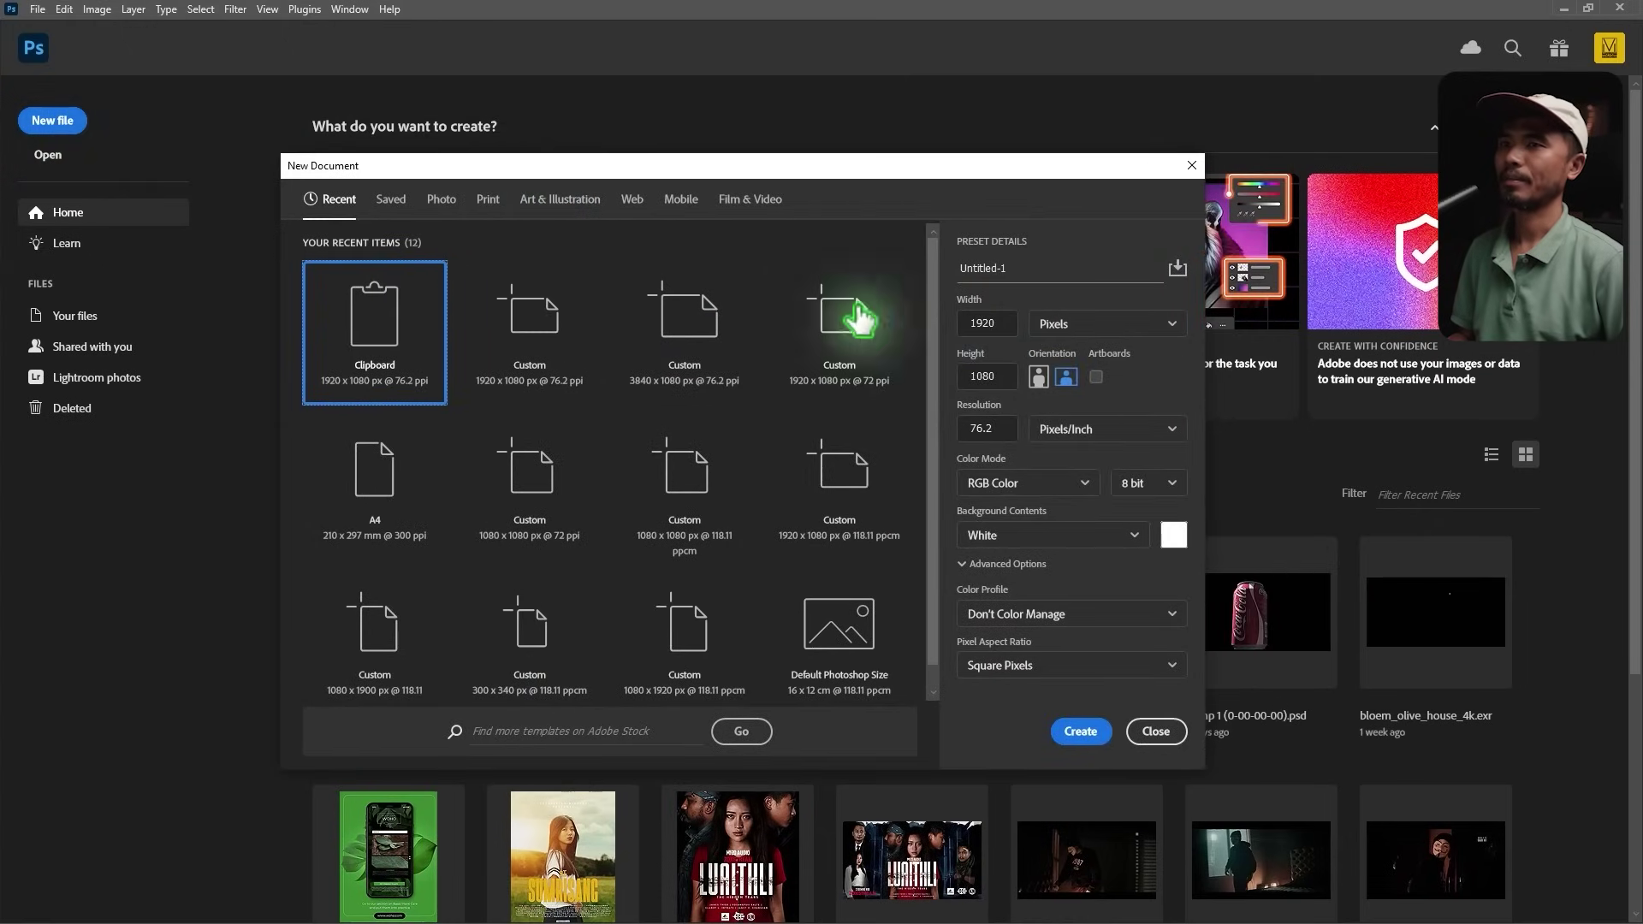
left_click(982, 323)
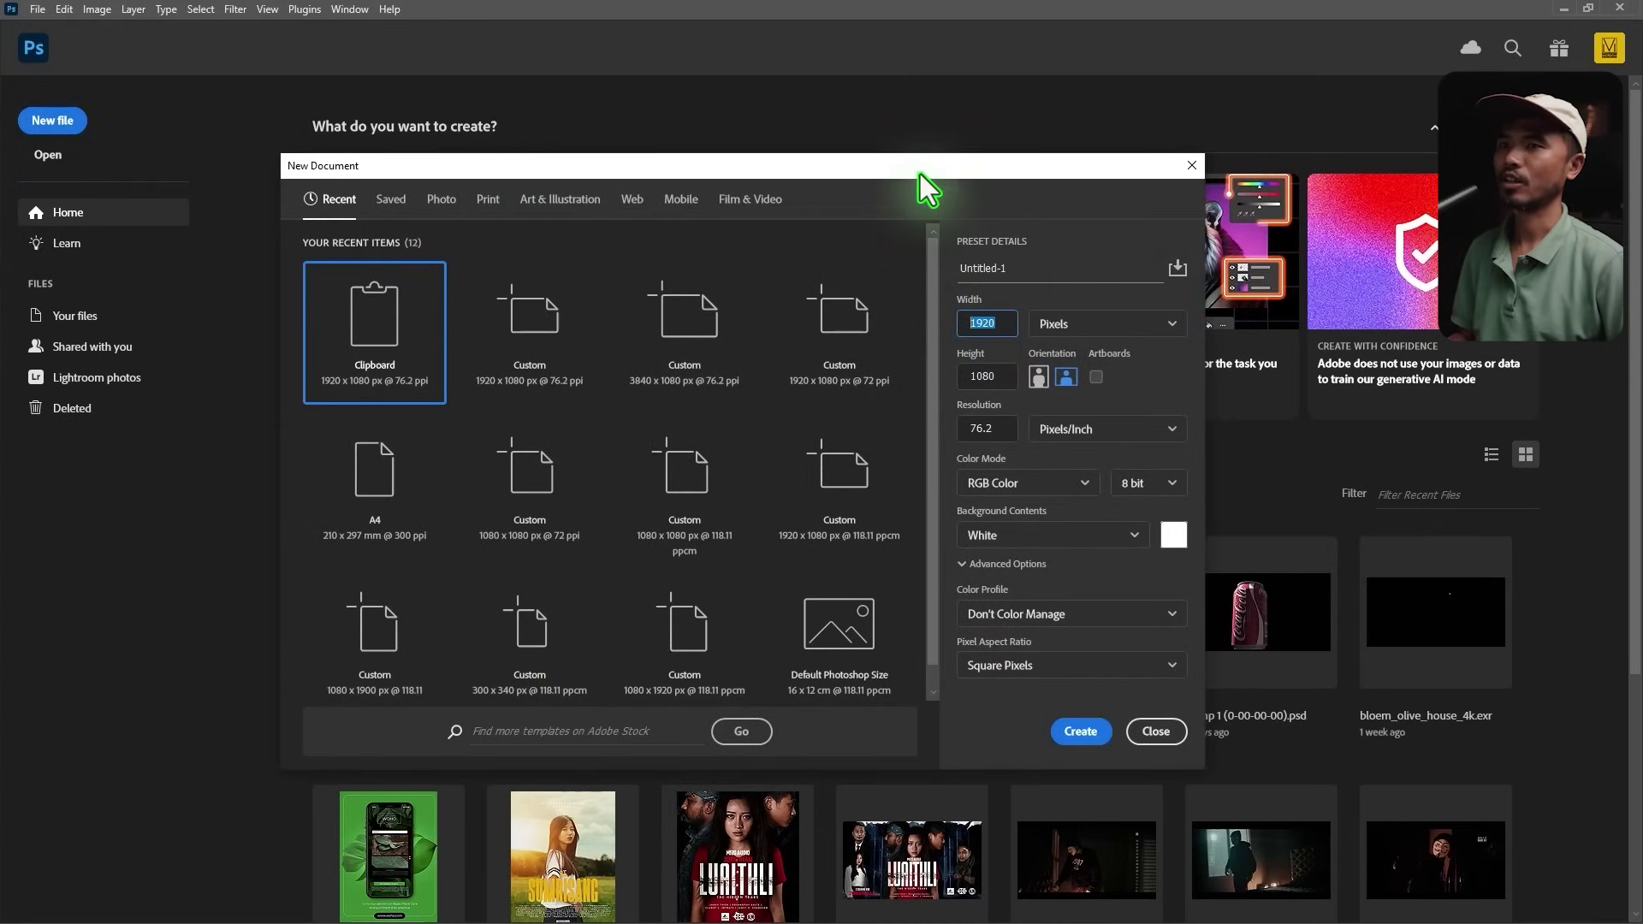
left_click_drag(920, 167, 940, 227)
left_click(1015, 438)
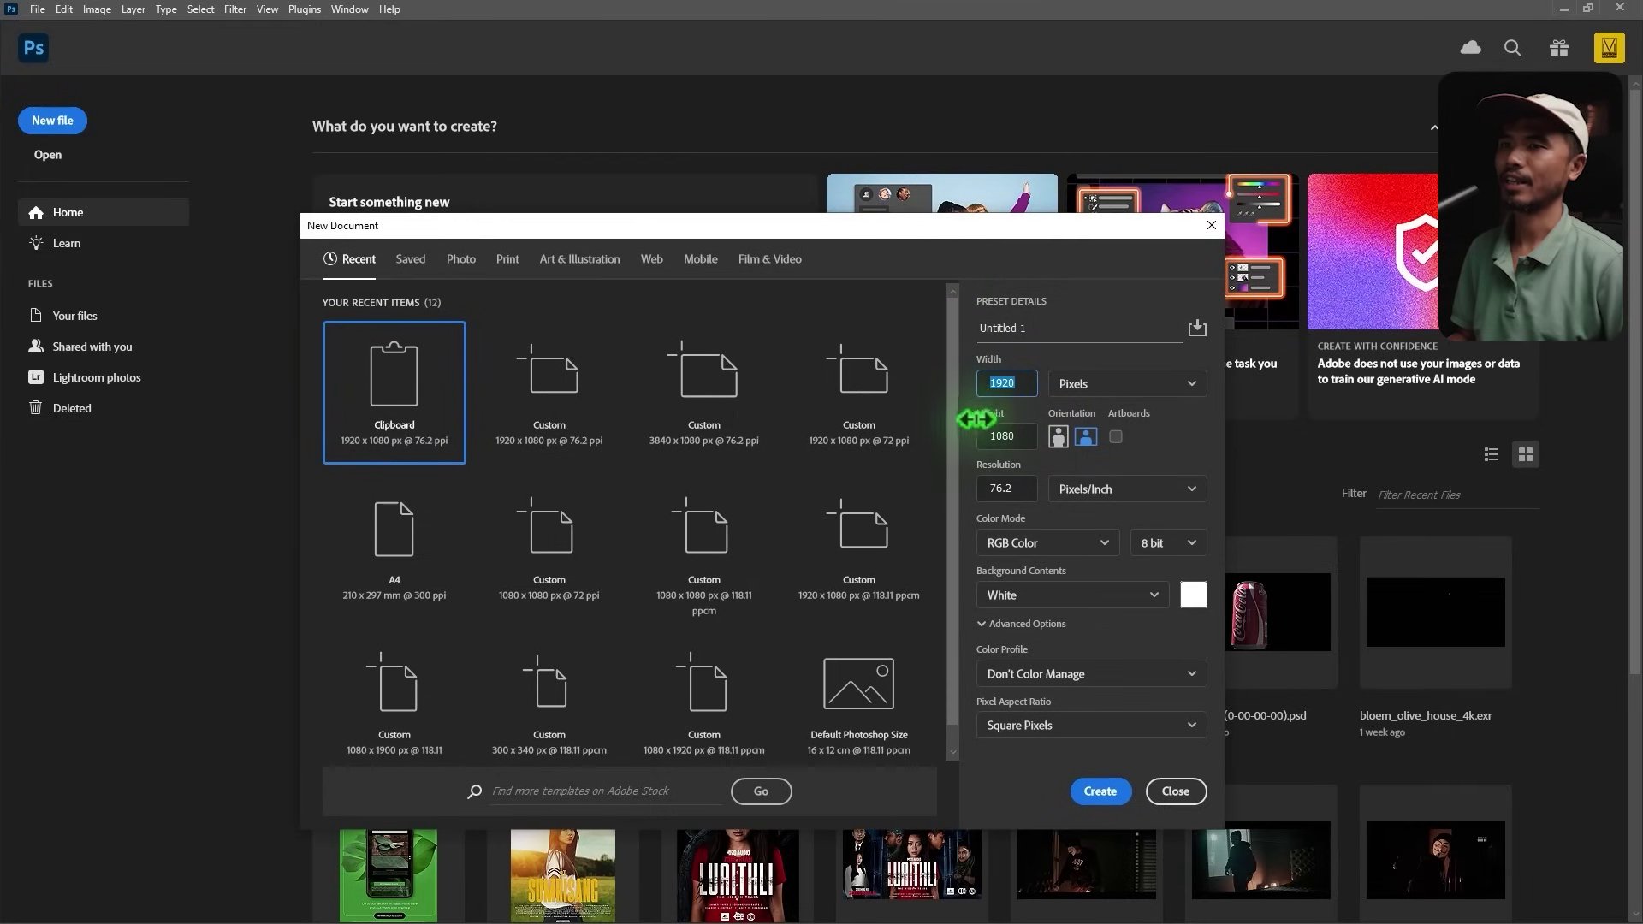
left_click(1103, 794)
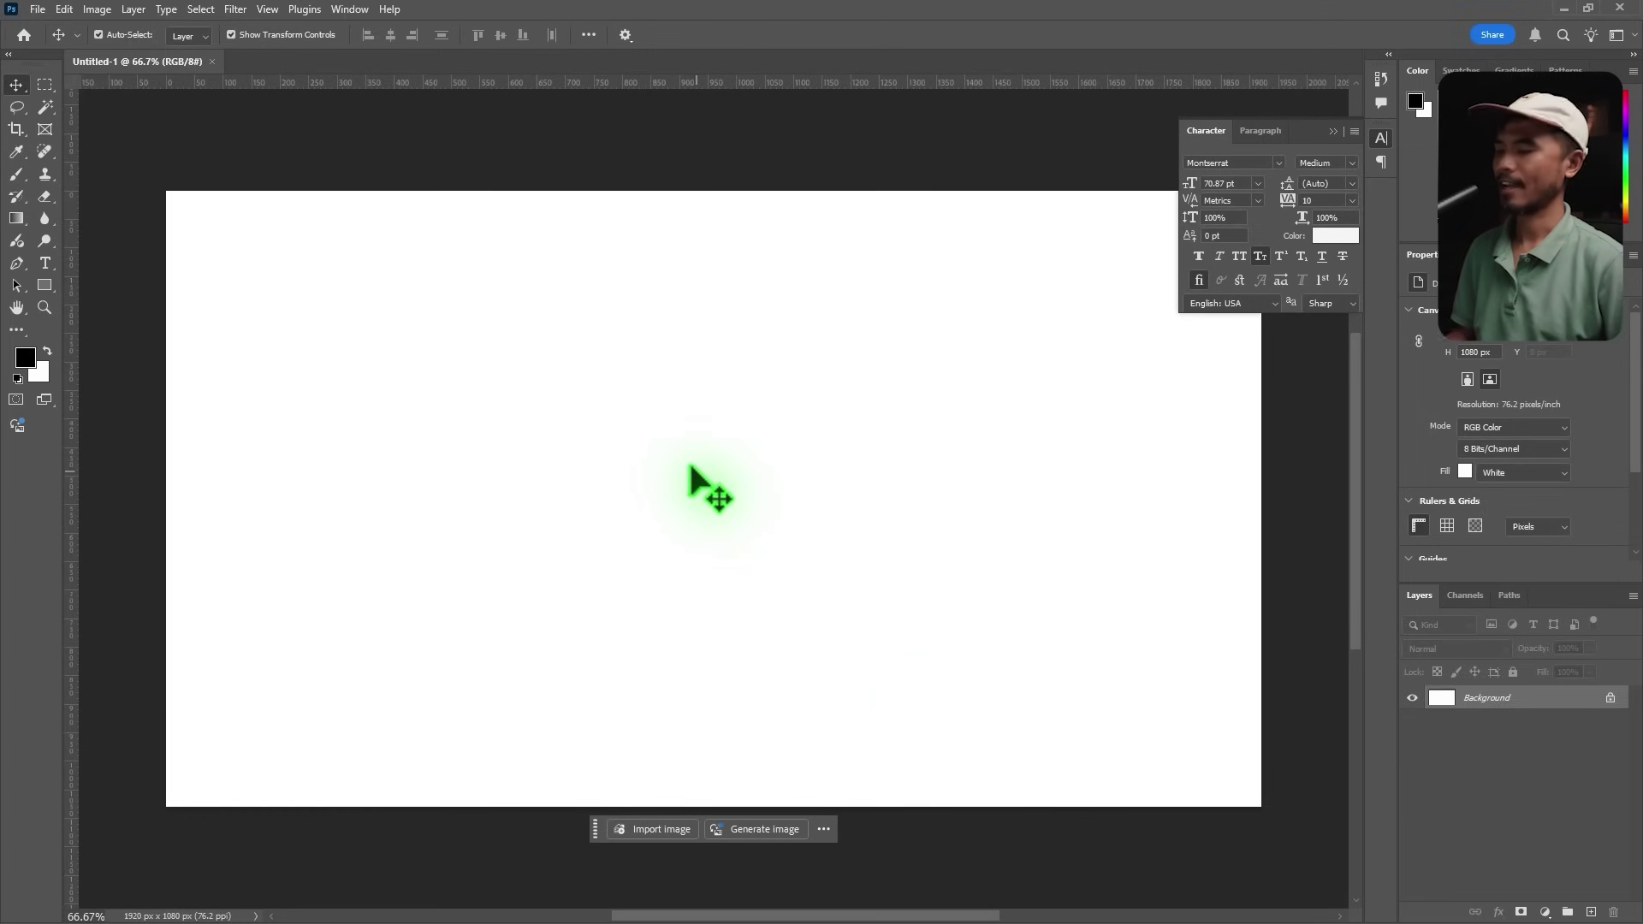
Step: Paste the captured frame into the new document and delete the white Background layer
key("ctrl+v")
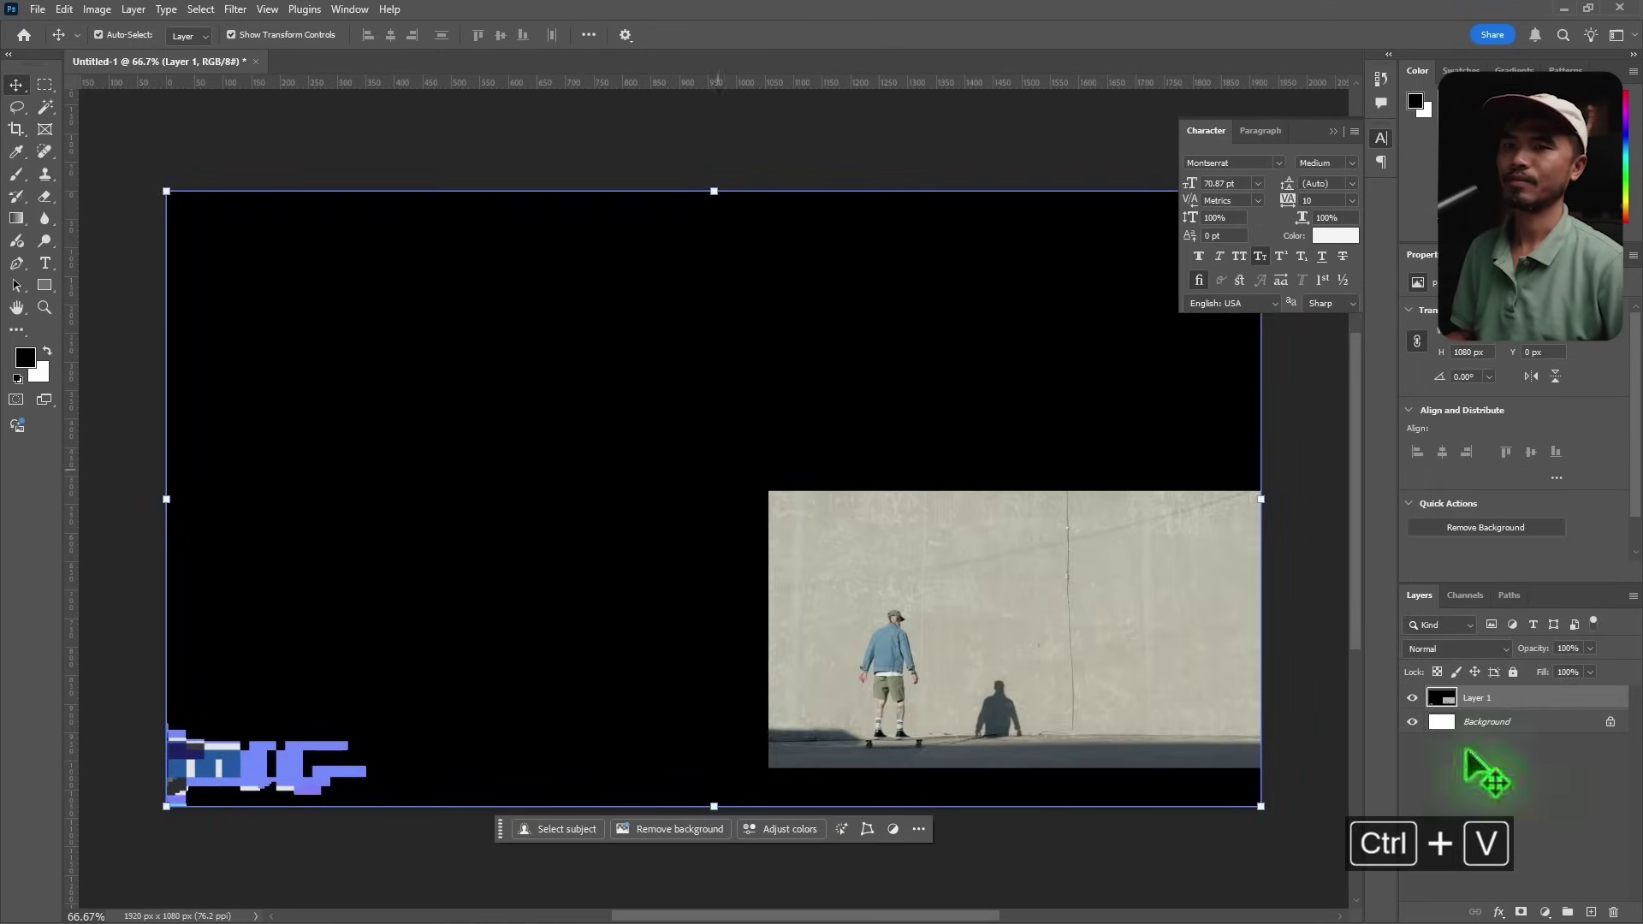
left_click(1551, 727)
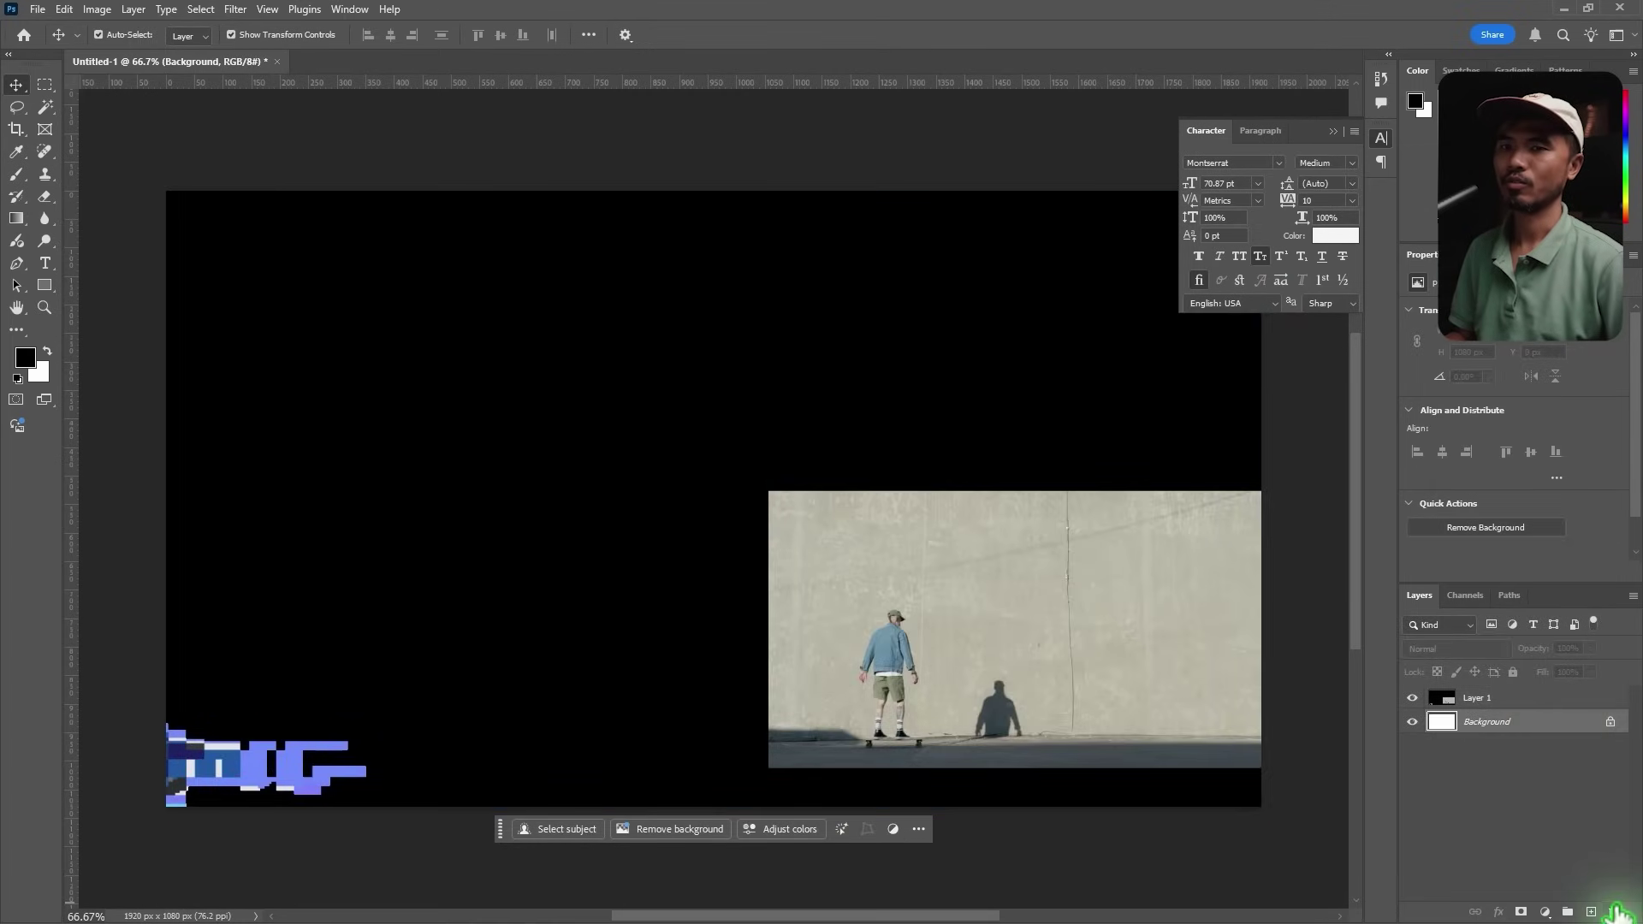
key("Delete")
left_click(781, 346)
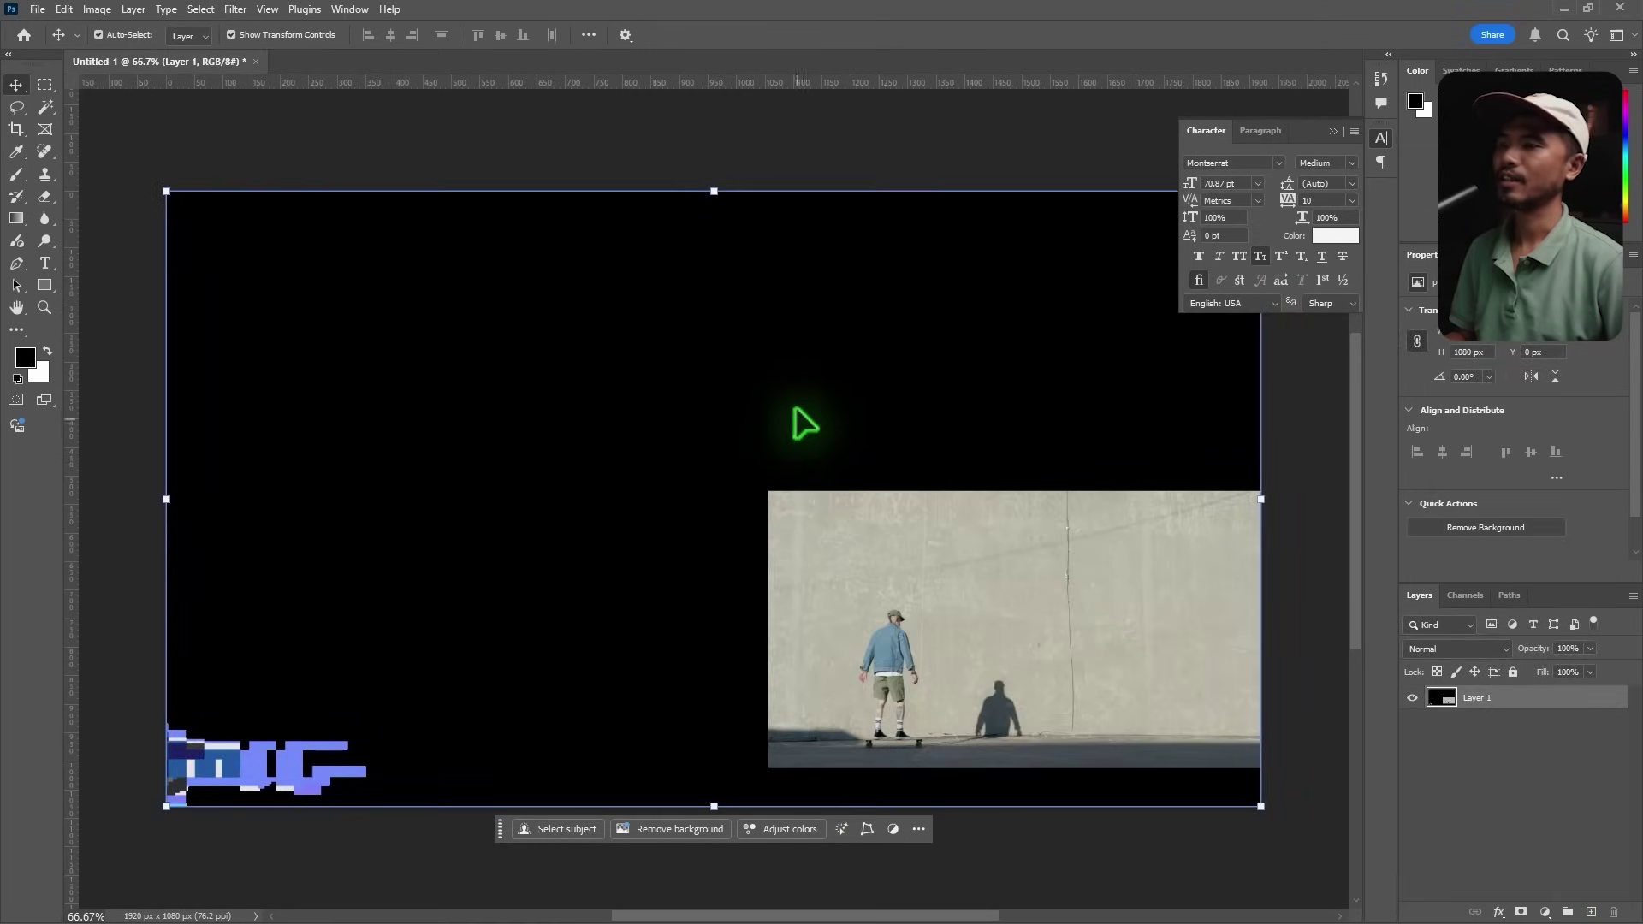
Step: Remove the black area around the skateboarder footage on Layer 1 with the Magic Wand, and deselect
left_click(44, 107)
right_click(43, 111)
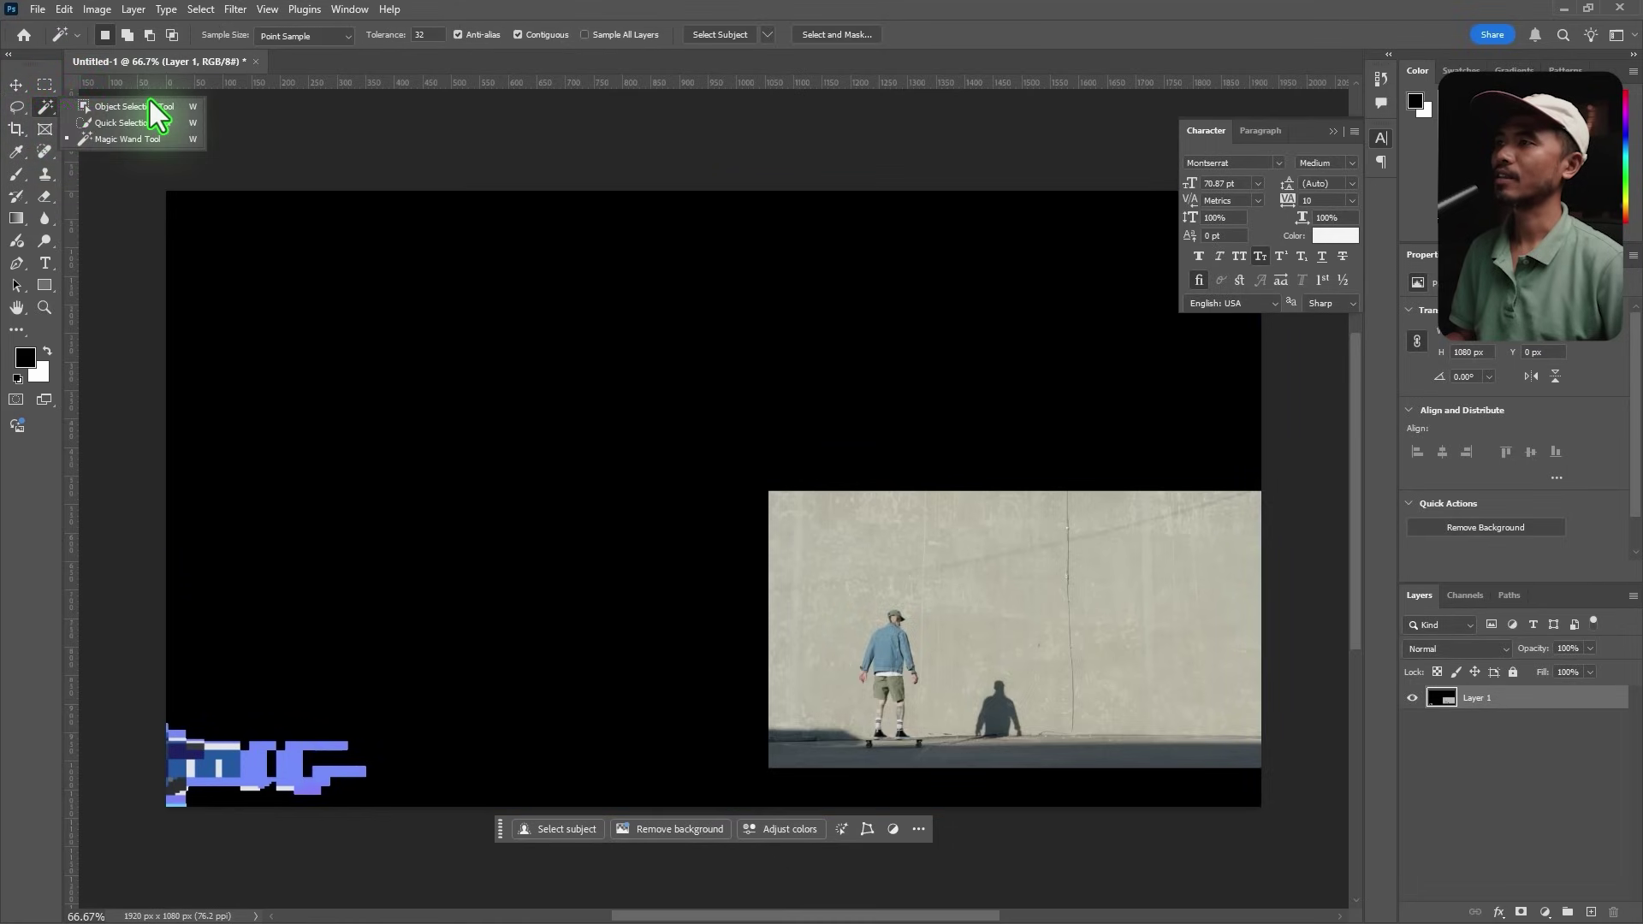
left_click(129, 139)
left_click(476, 348)
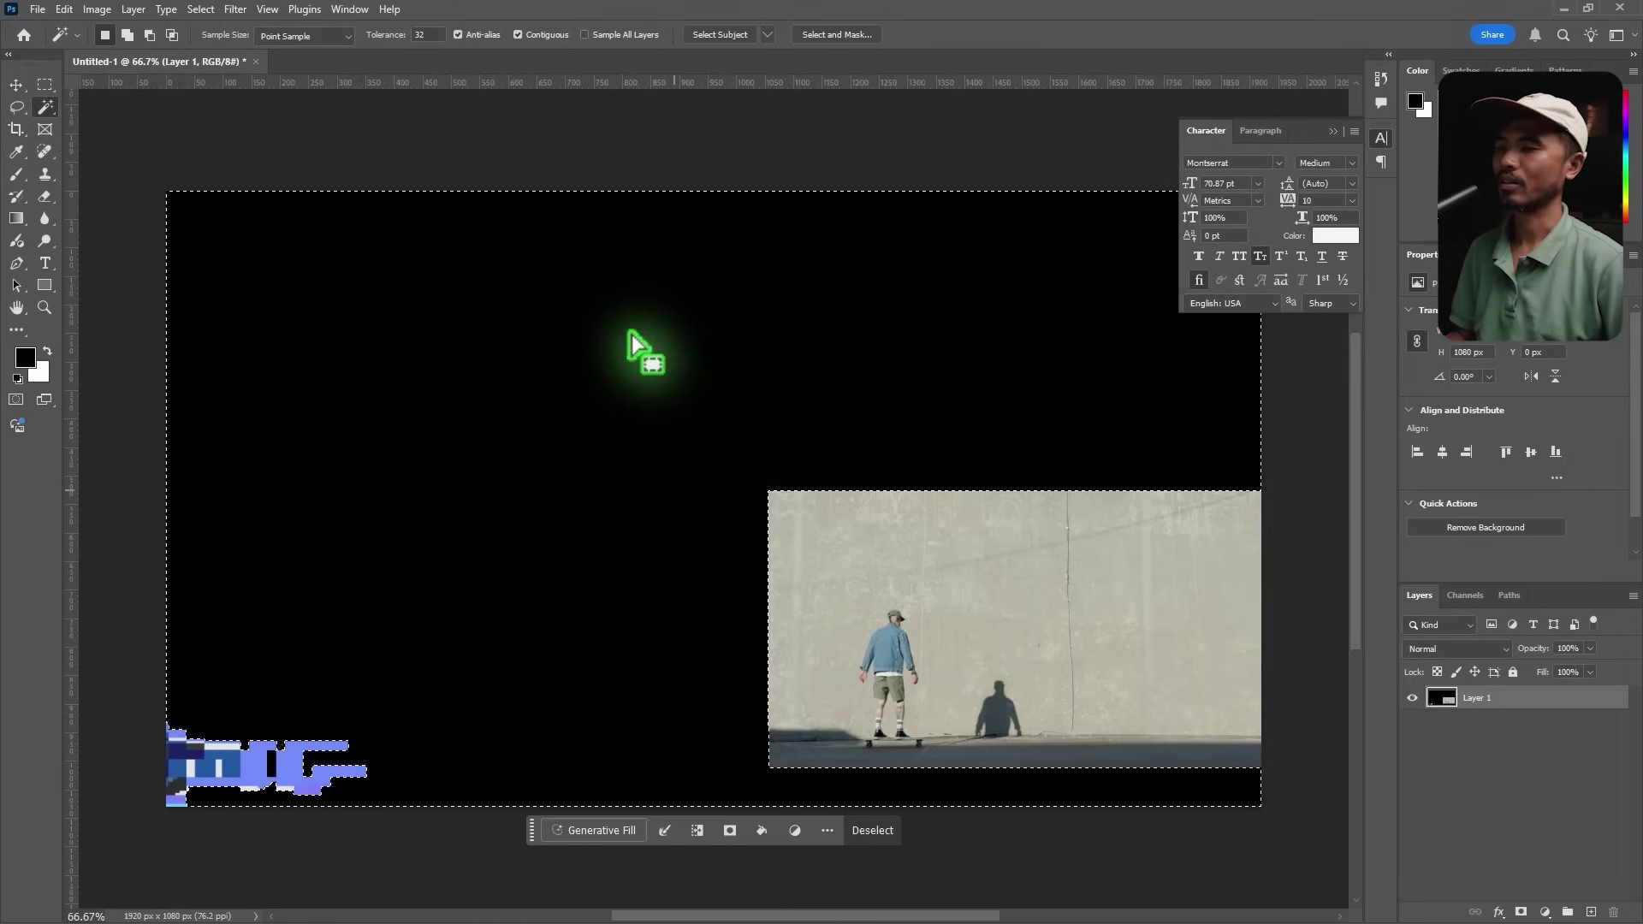
key("Delete")
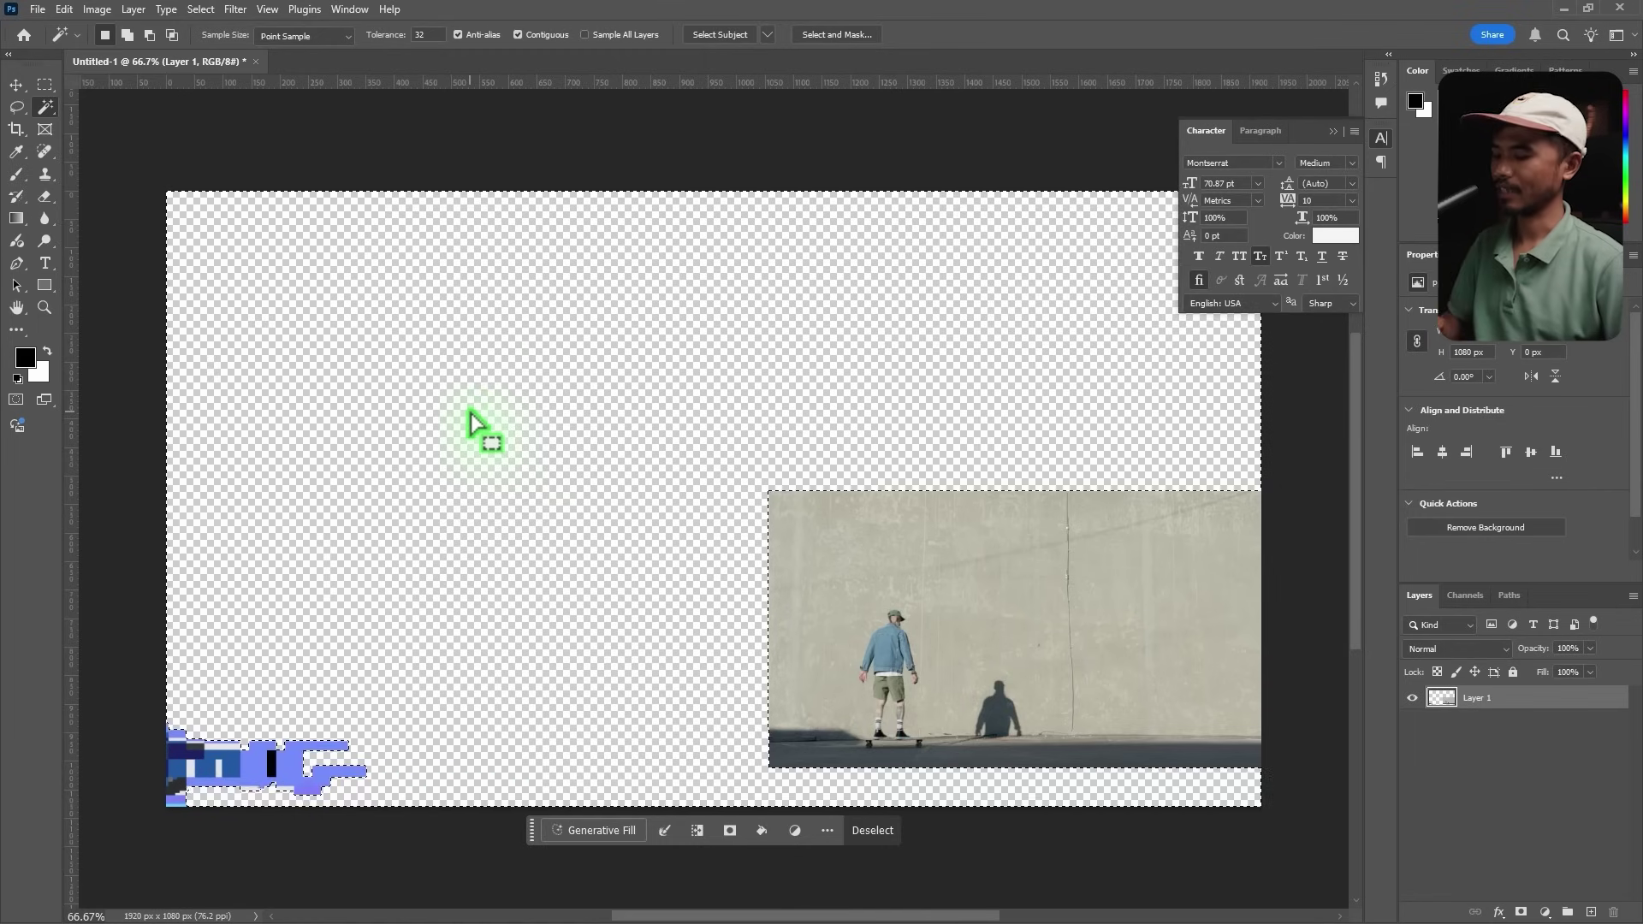
key("ctrl+d")
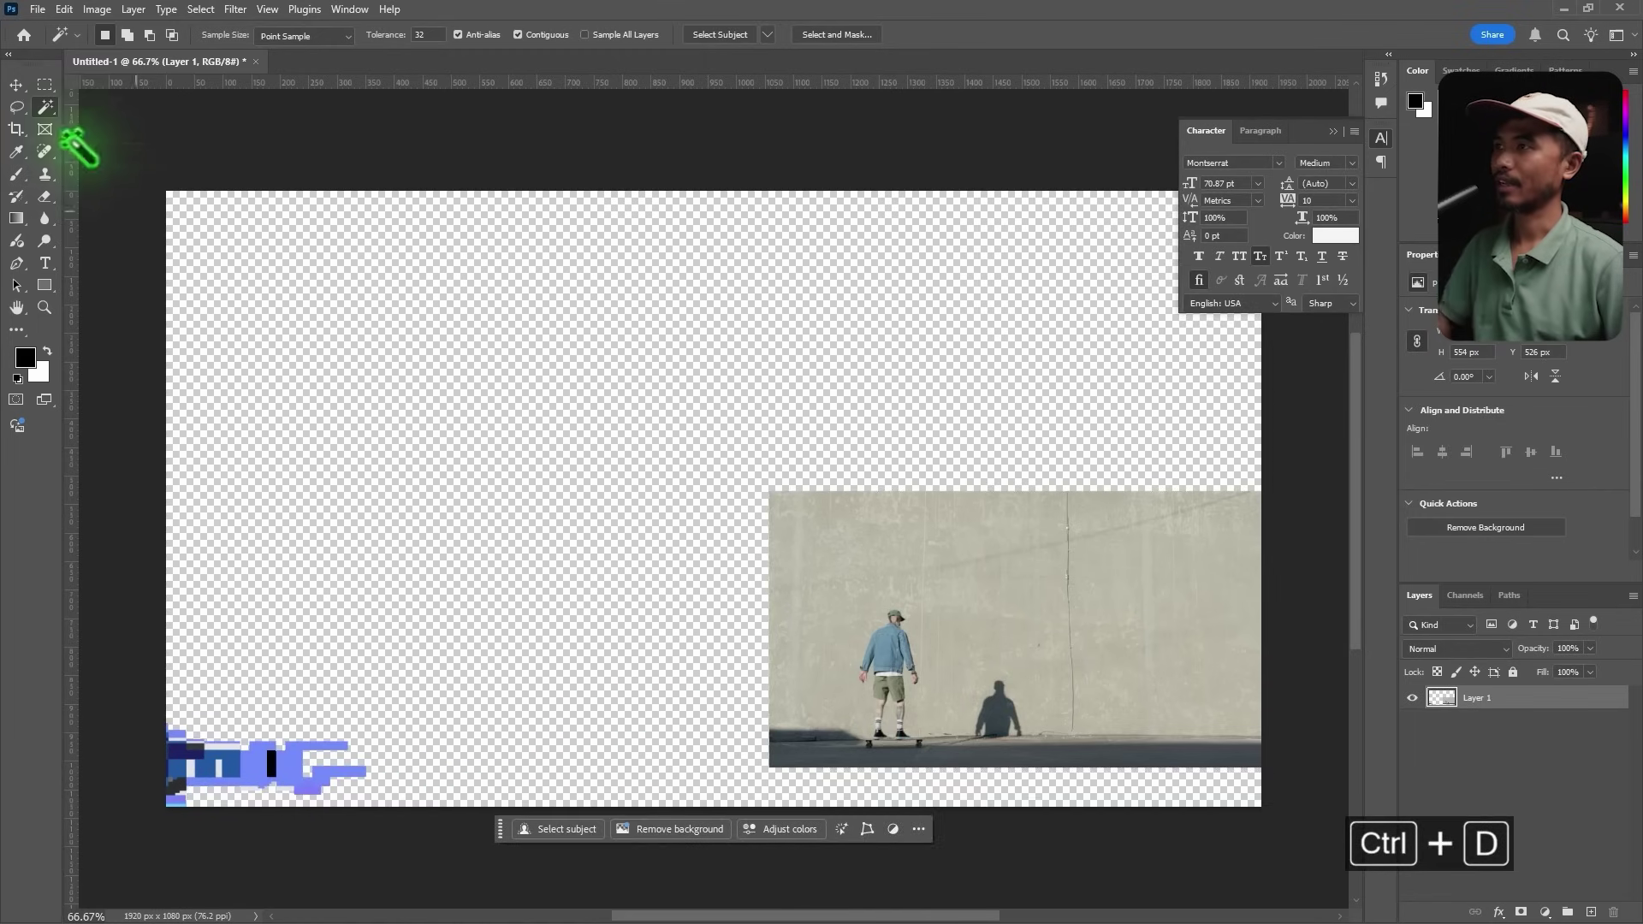
Step: Erase the leftover blue vehicle pixels from the canvas's lower-left corner using a rectangular marquee, and deselect
left_click(41, 89)
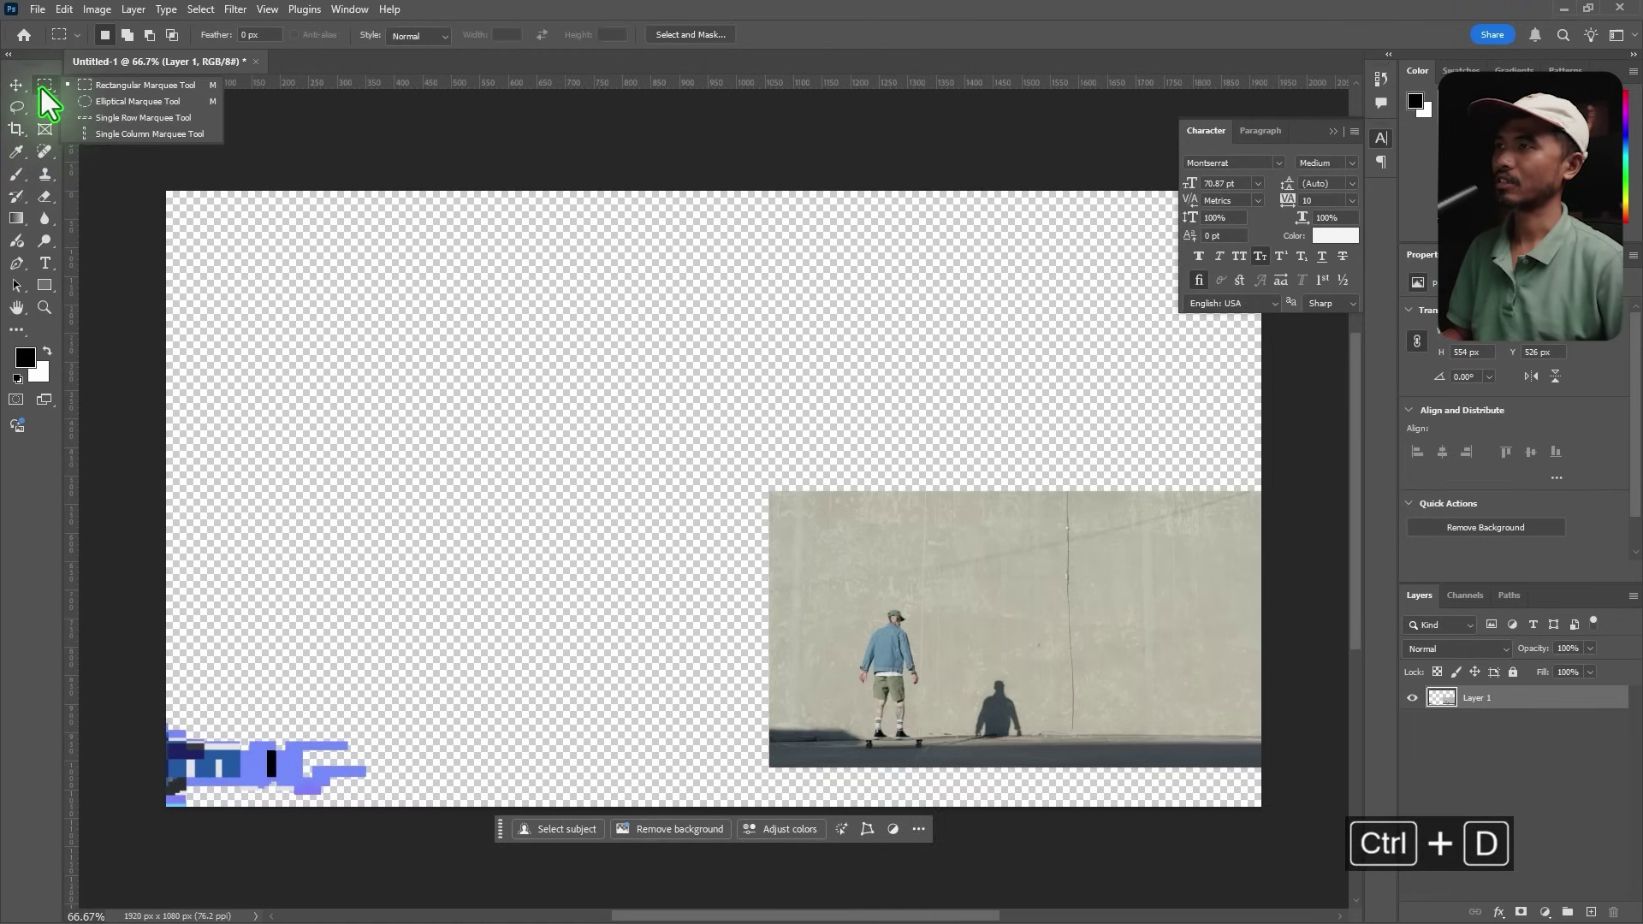
left_click(130, 88)
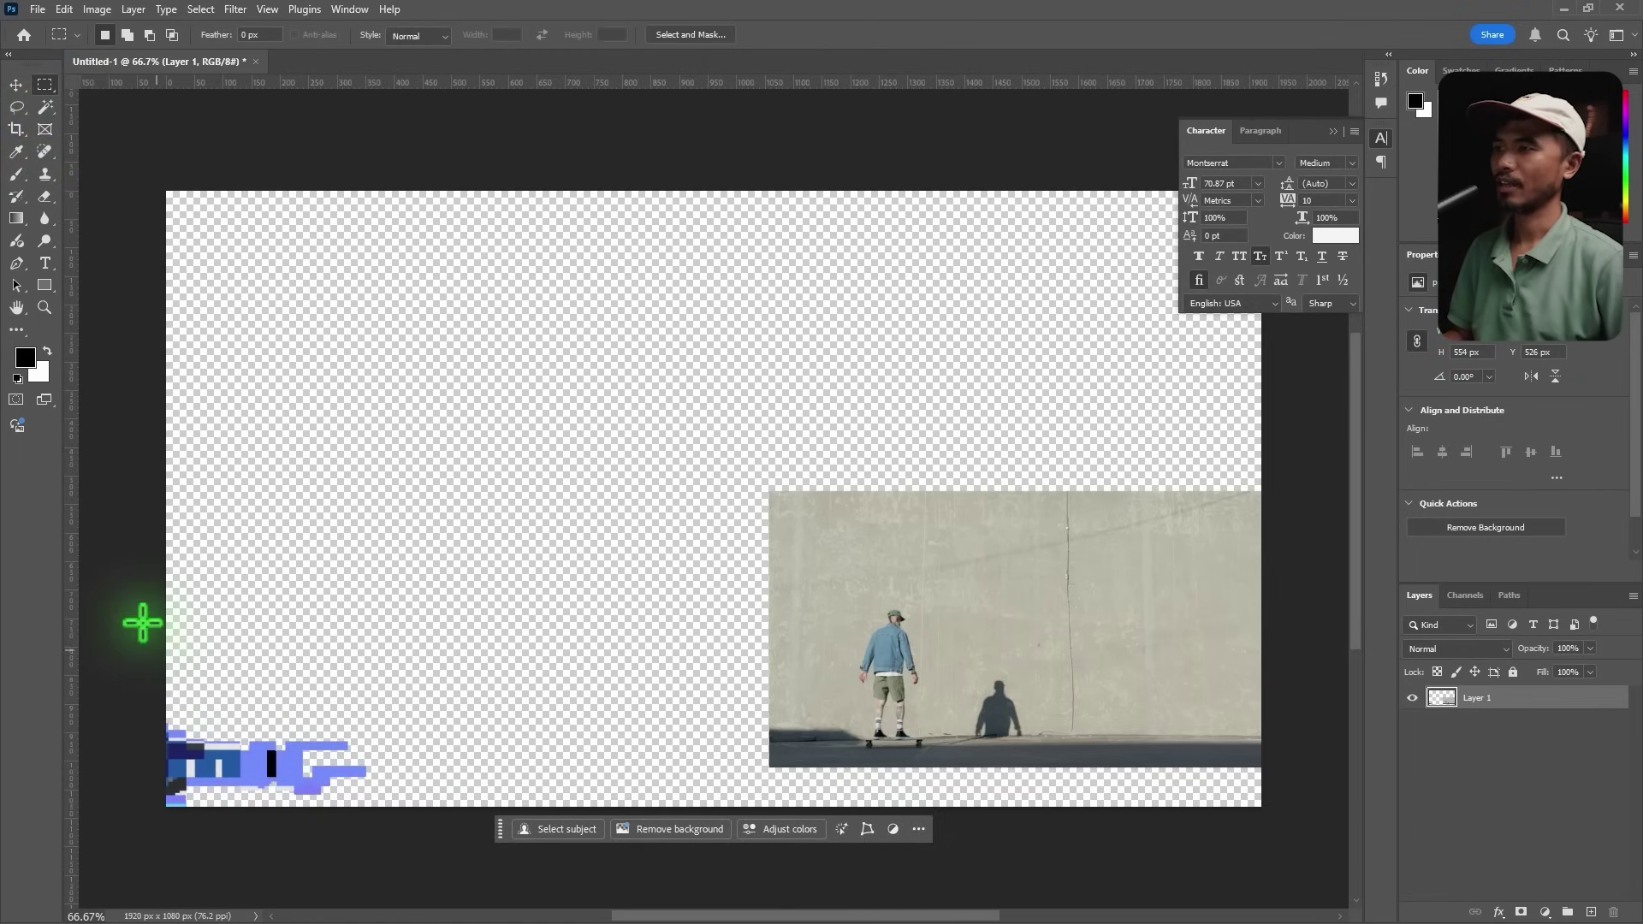
left_click_drag(140, 603, 554, 891)
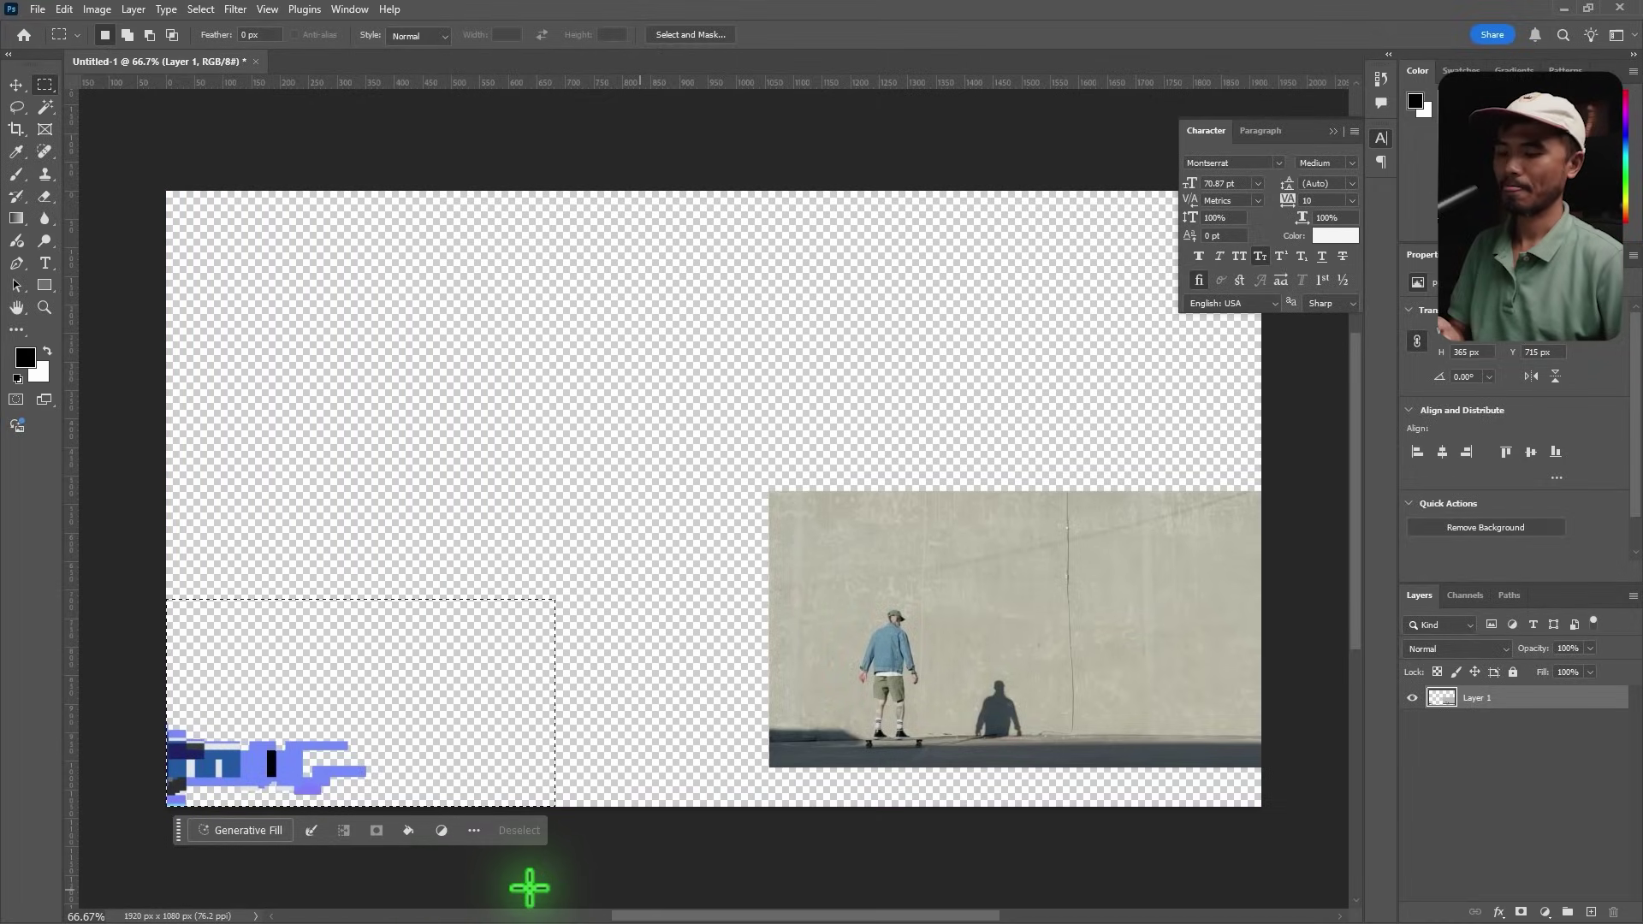
key("ctrl+d")
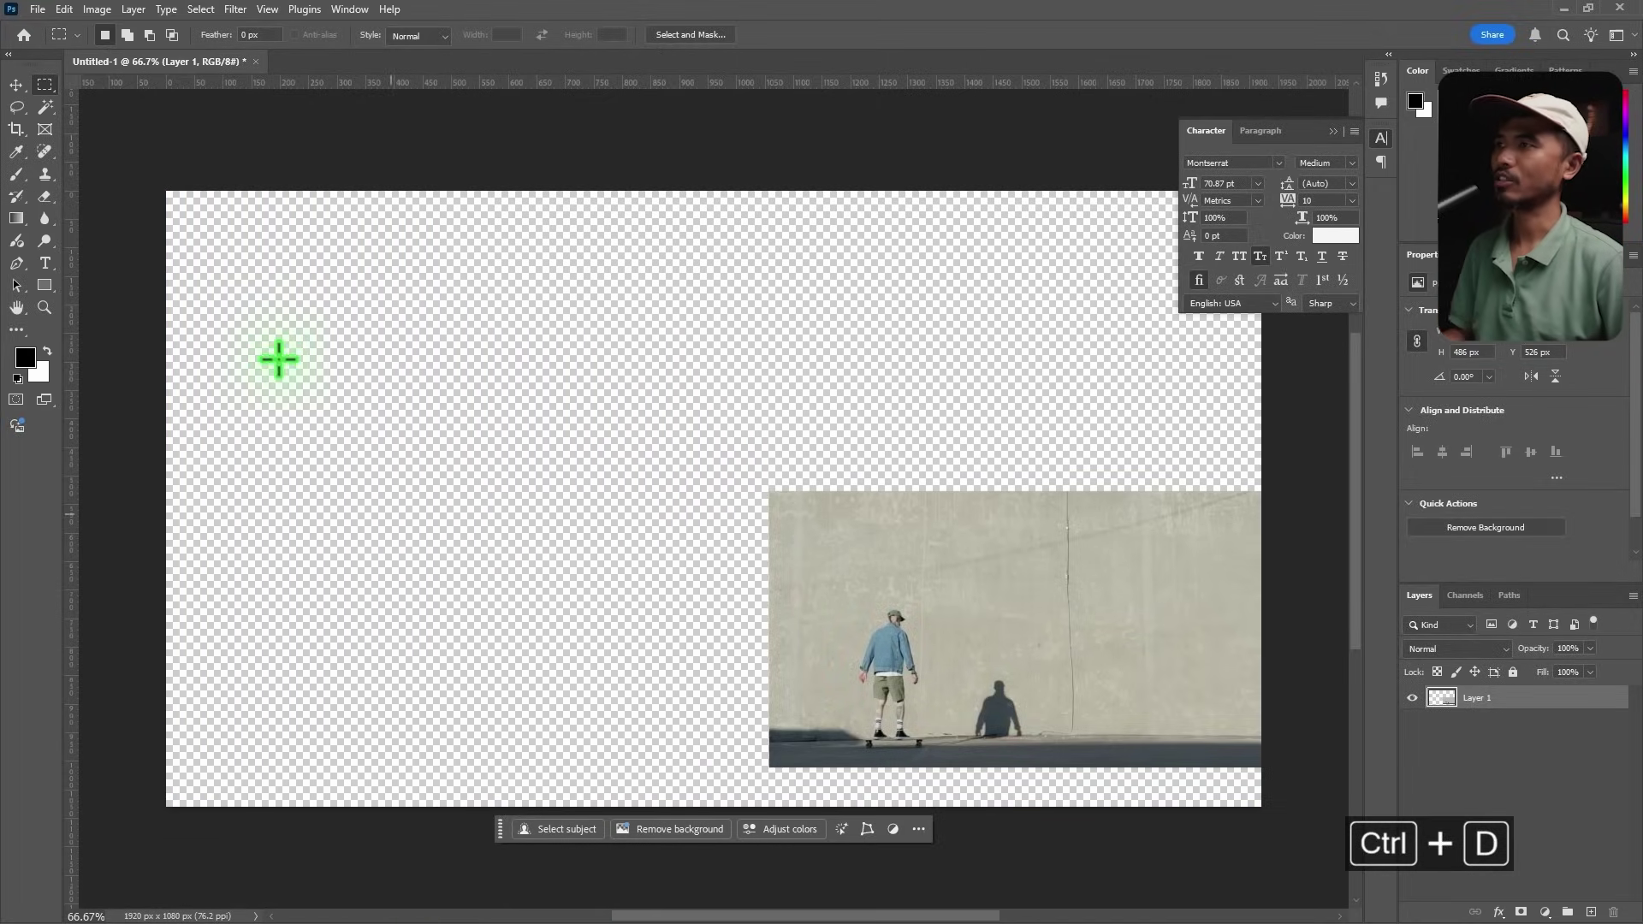
left_click(17, 85)
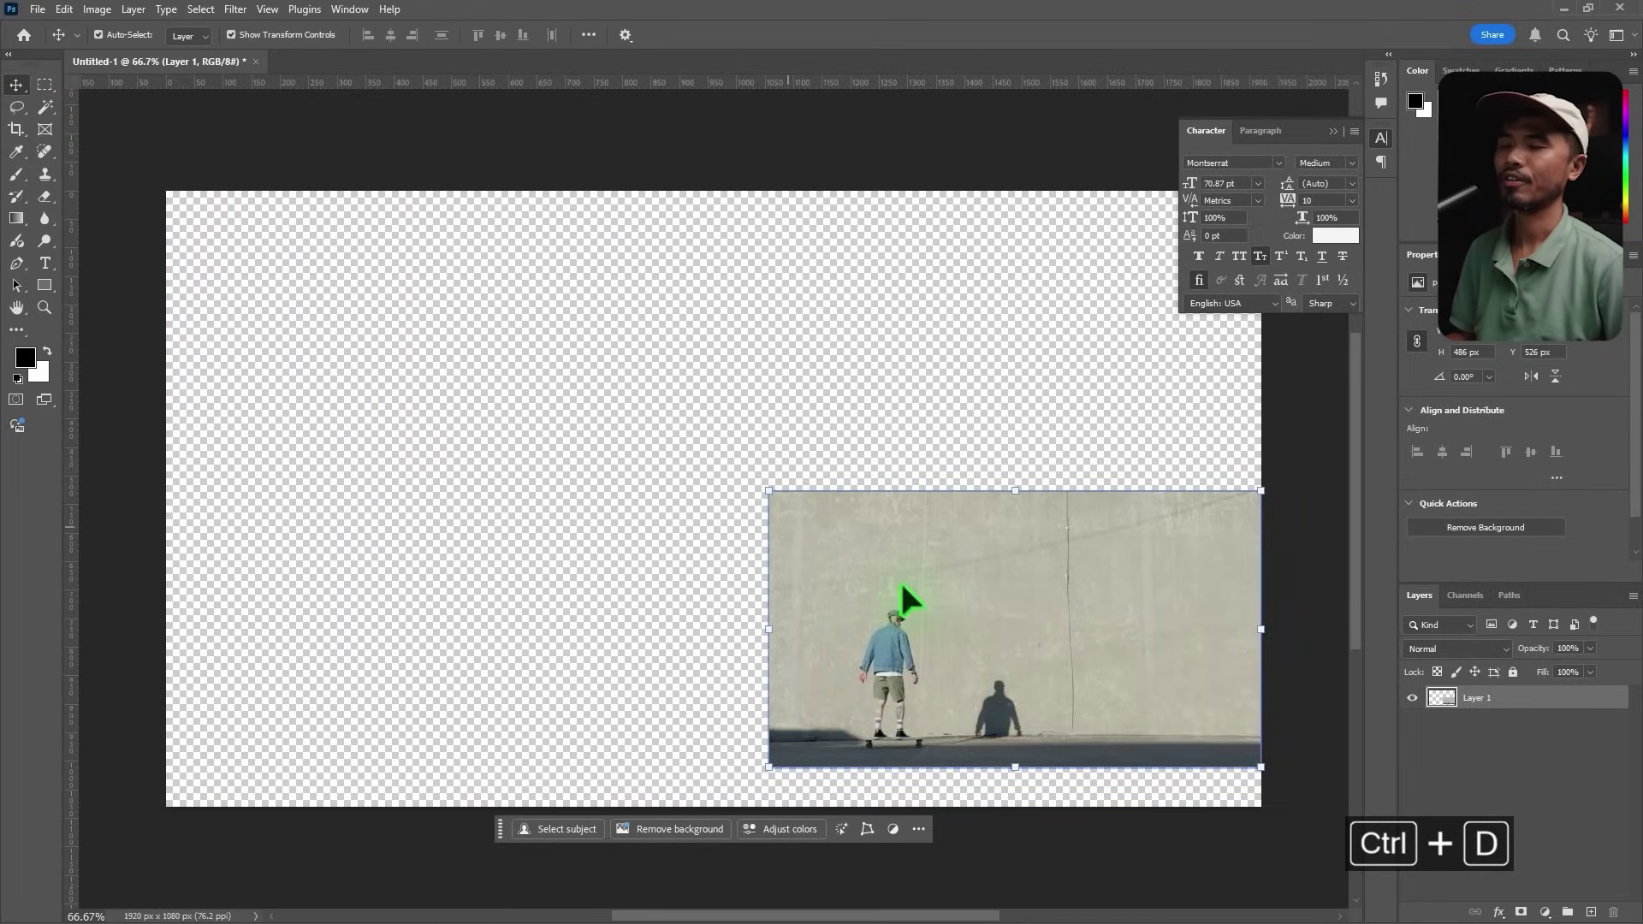
left_click(626, 390)
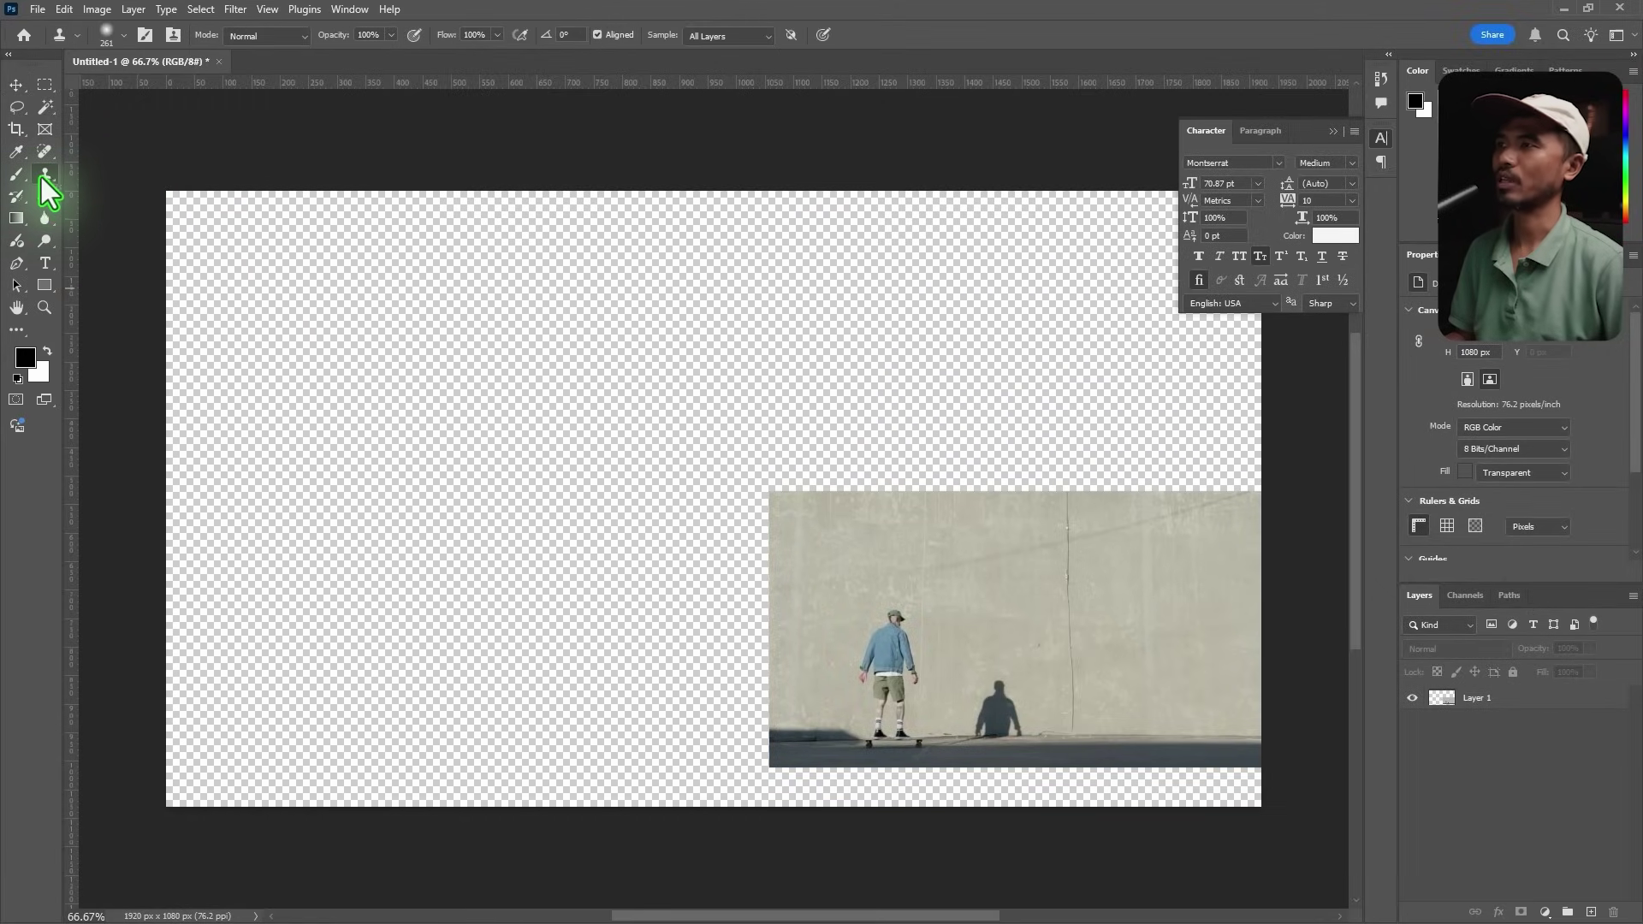
Step: Add a new layer above Layer 1 and set the Clone Stamp to sample All Layers
left_click(1493, 700)
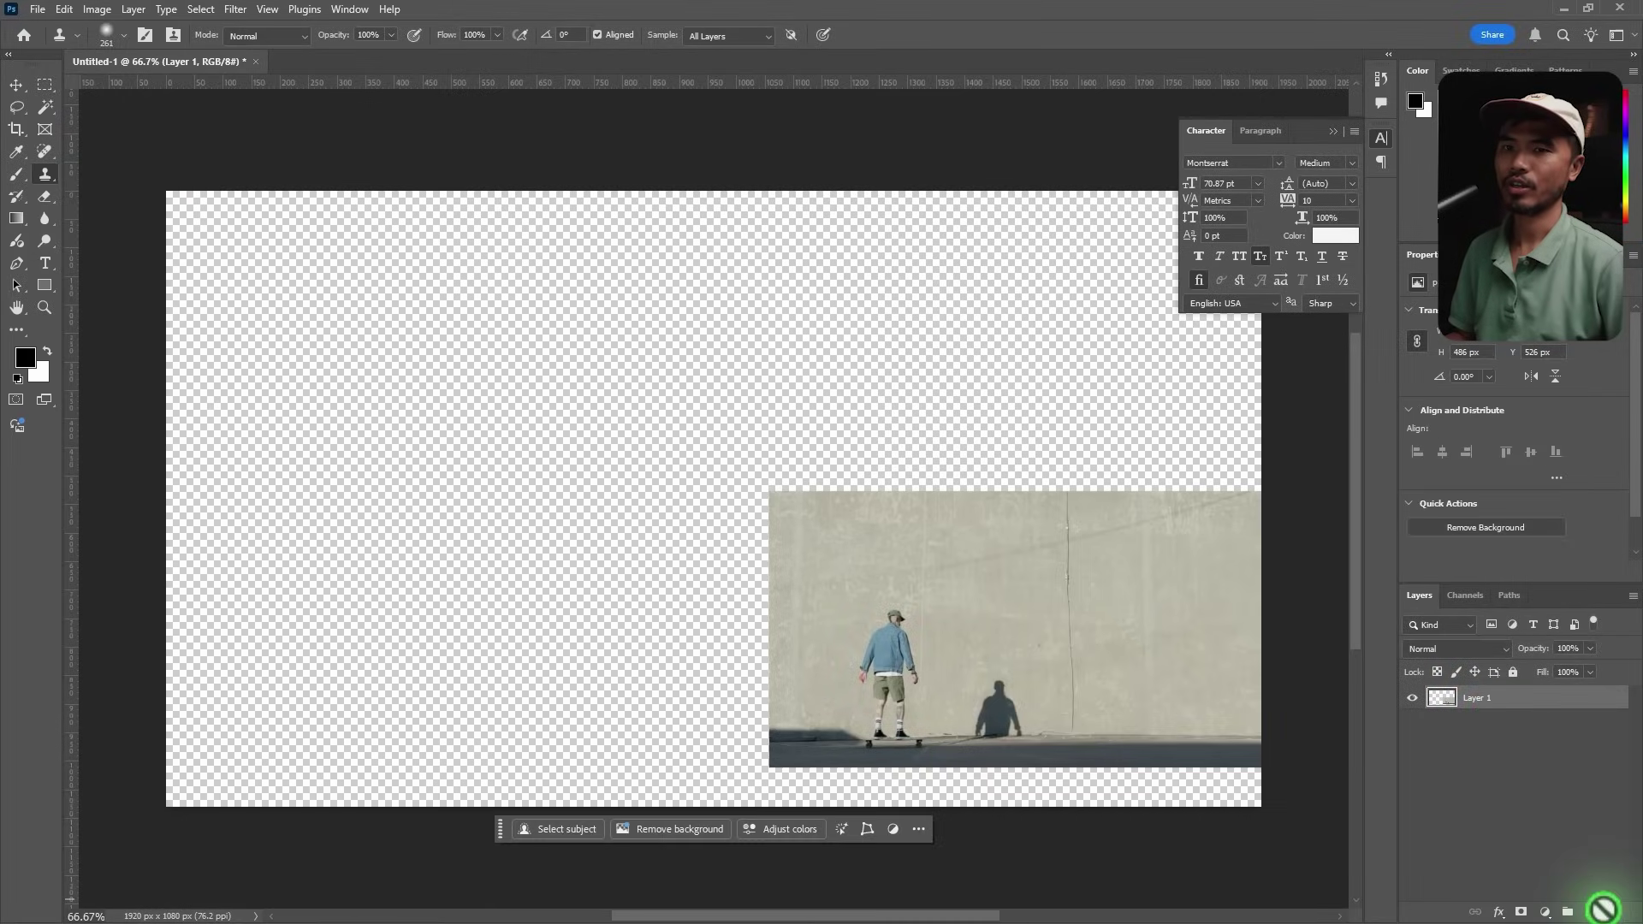
left_click(1597, 914)
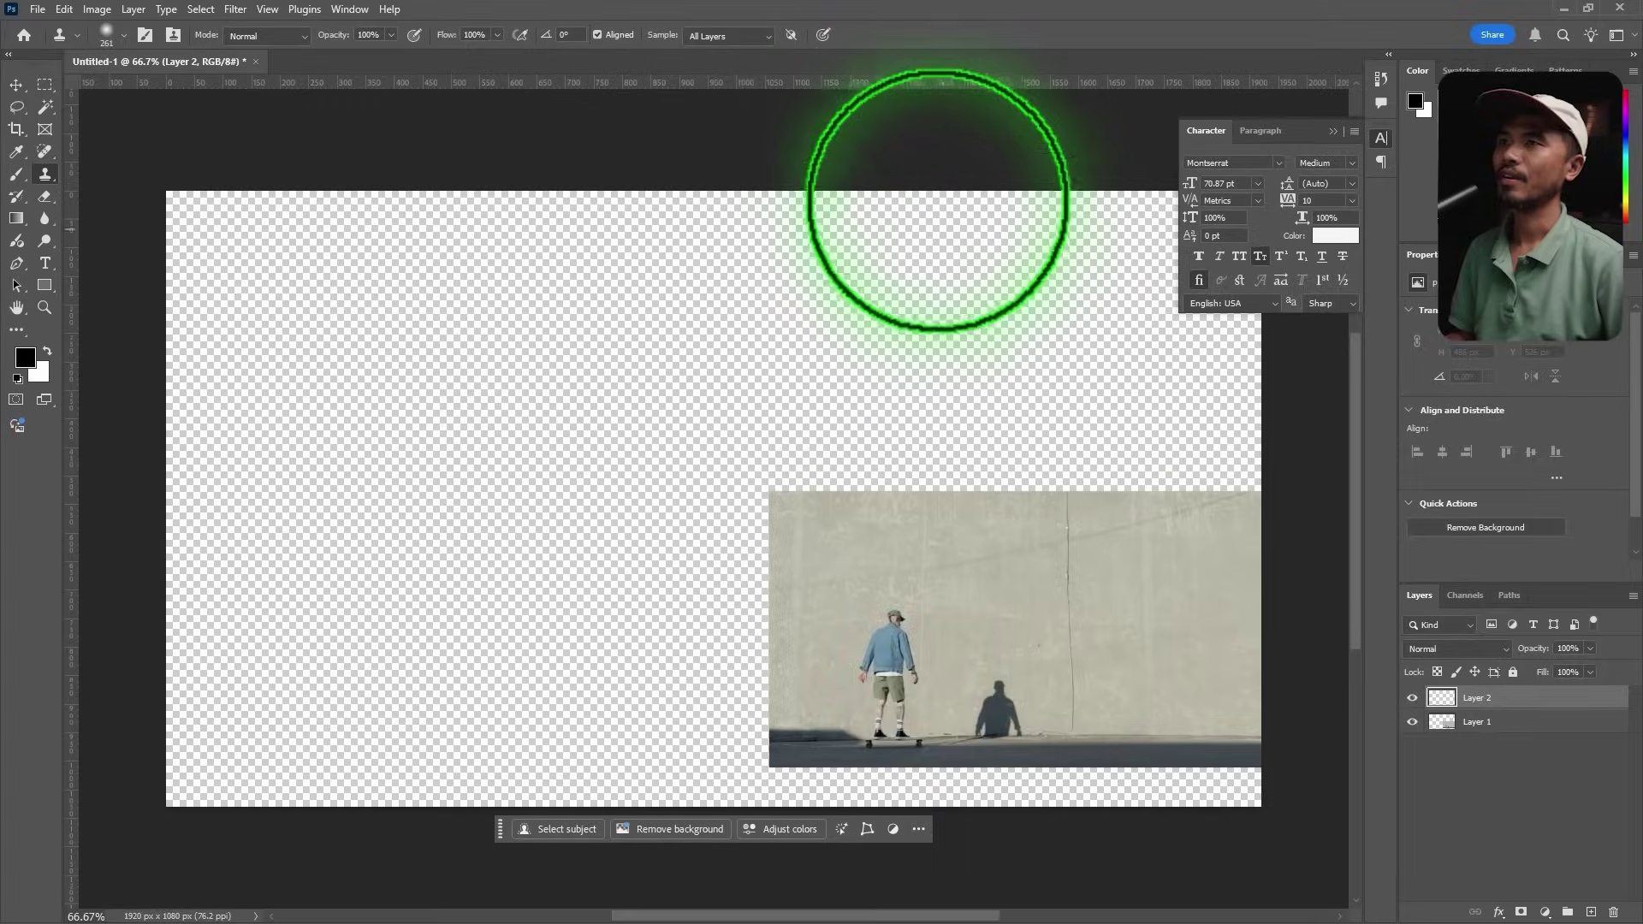
left_click(711, 37)
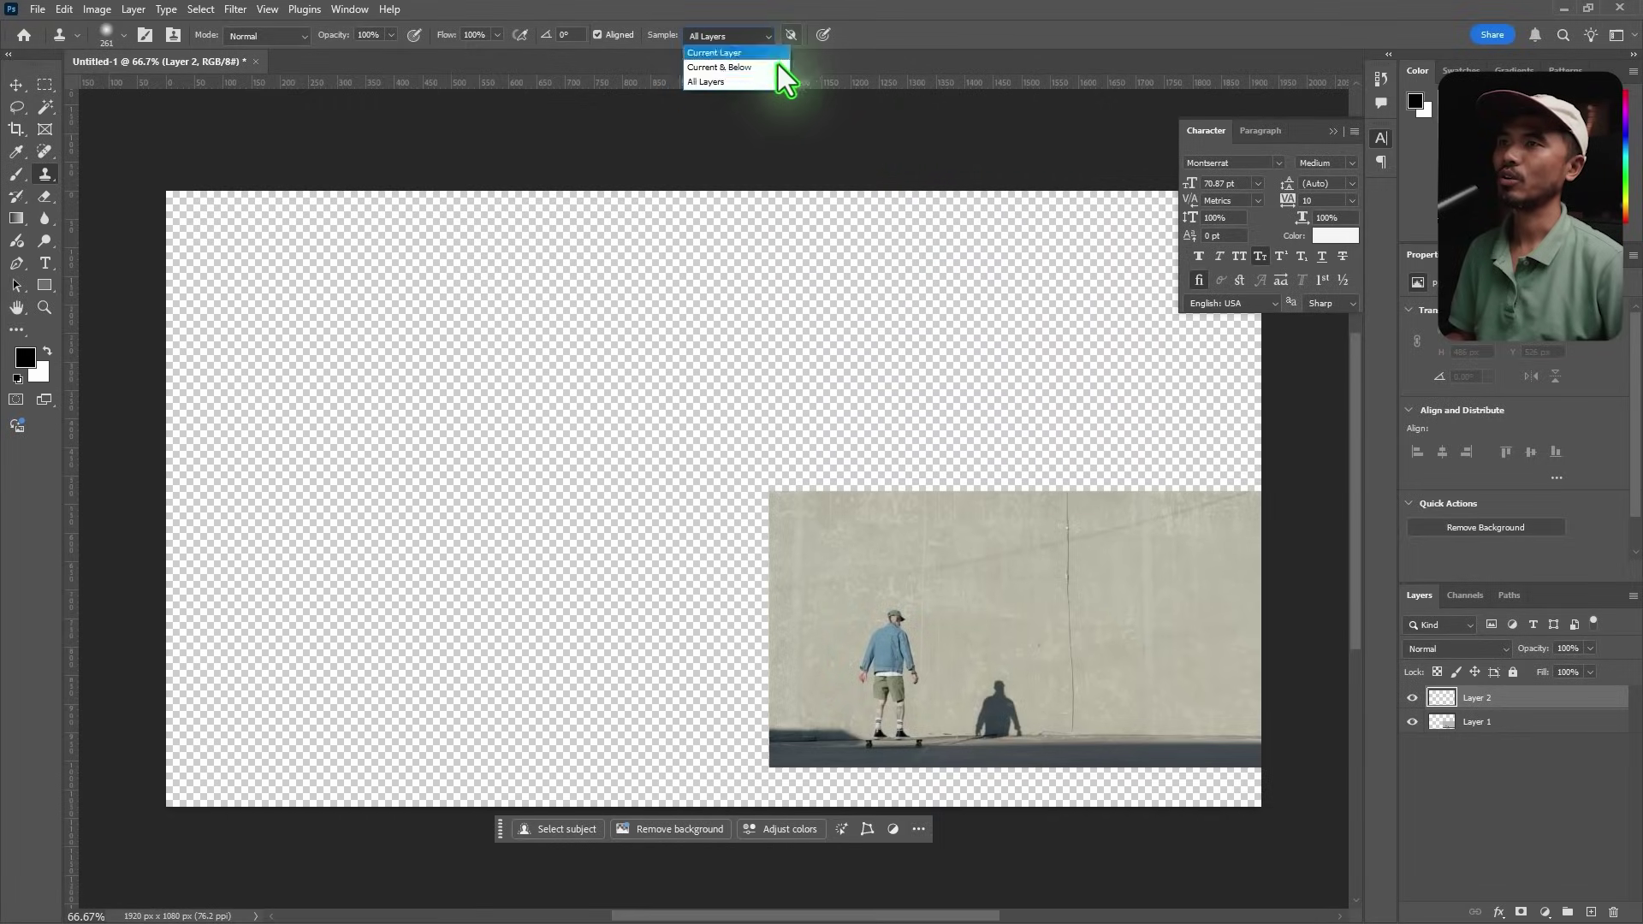
left_click(715, 83)
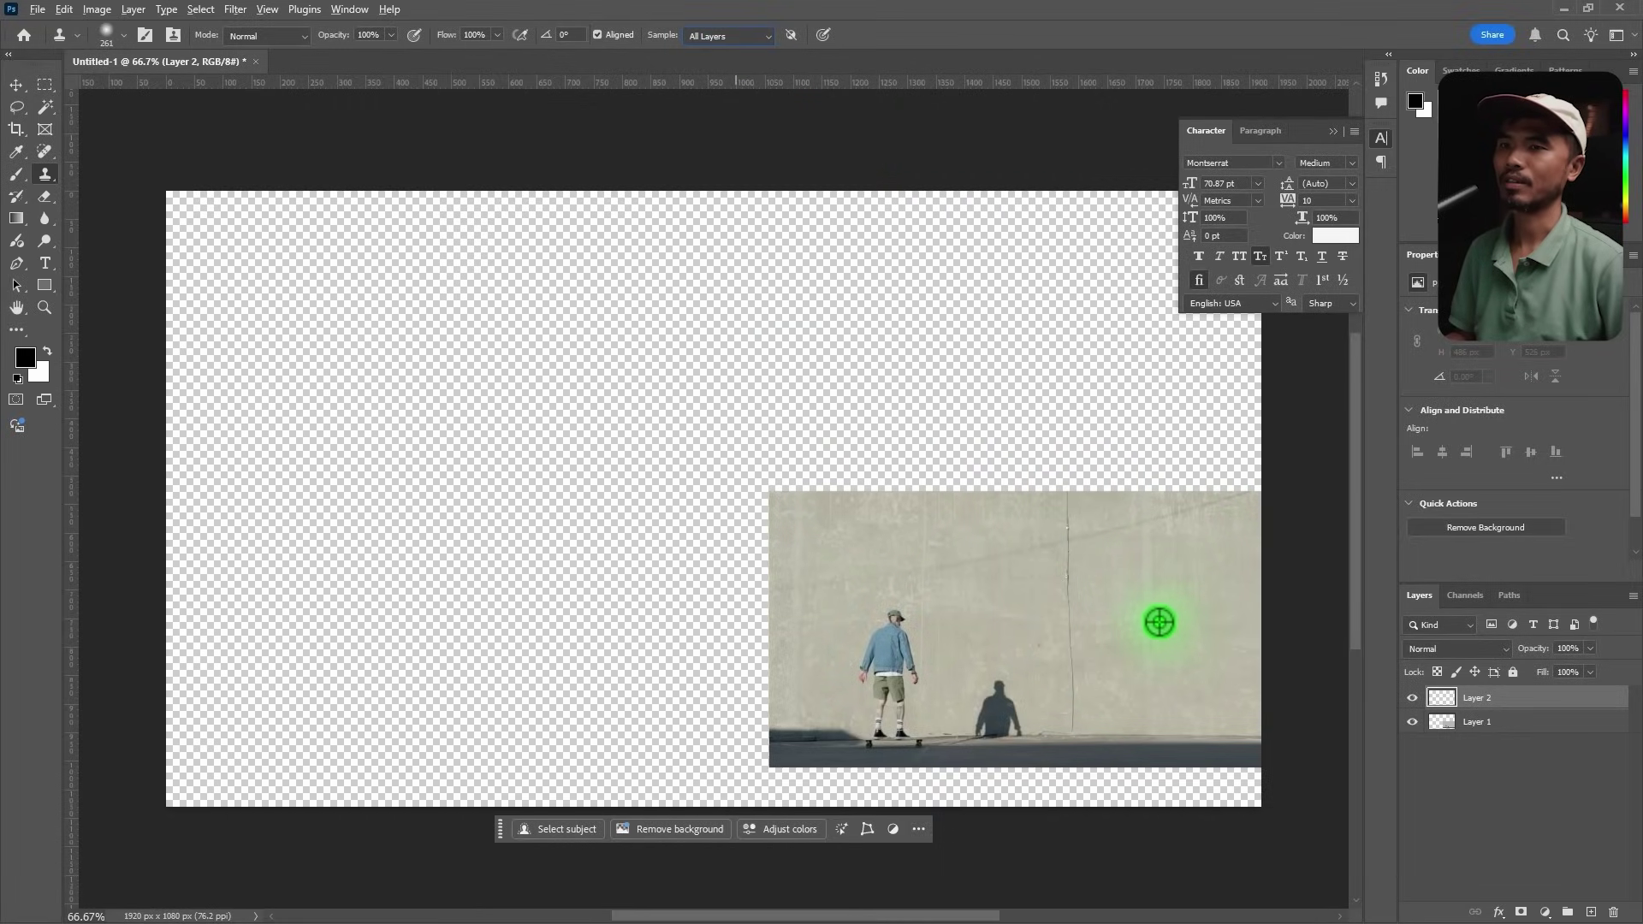
Step: Try extending the wall upward on Layer 2 by cloning its texture into the empty area above the footage
left_click(1159, 614, "alt")
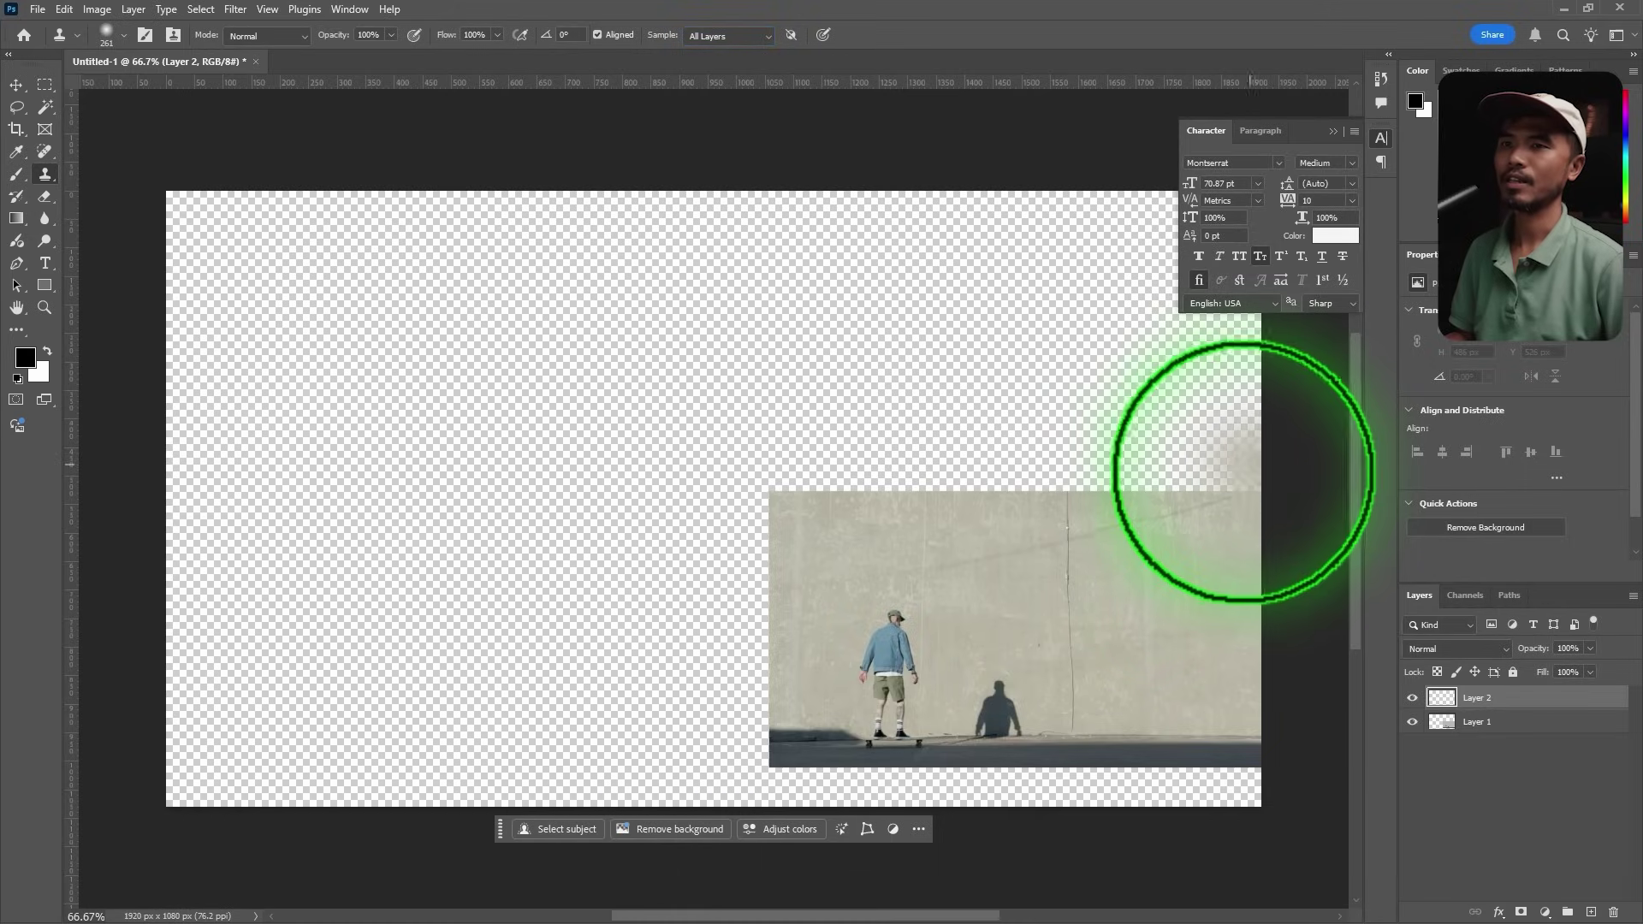
mouse_move(1211, 437)
left_mouse_down()
mouse_move(1168, 378)
mouse_move(1178, 392)
mouse_move(1098, 427)
mouse_move(1136, 538)
mouse_move(994, 465)
mouse_move(902, 447)
left_mouse_up()
left_click(1181, 593, "alt")
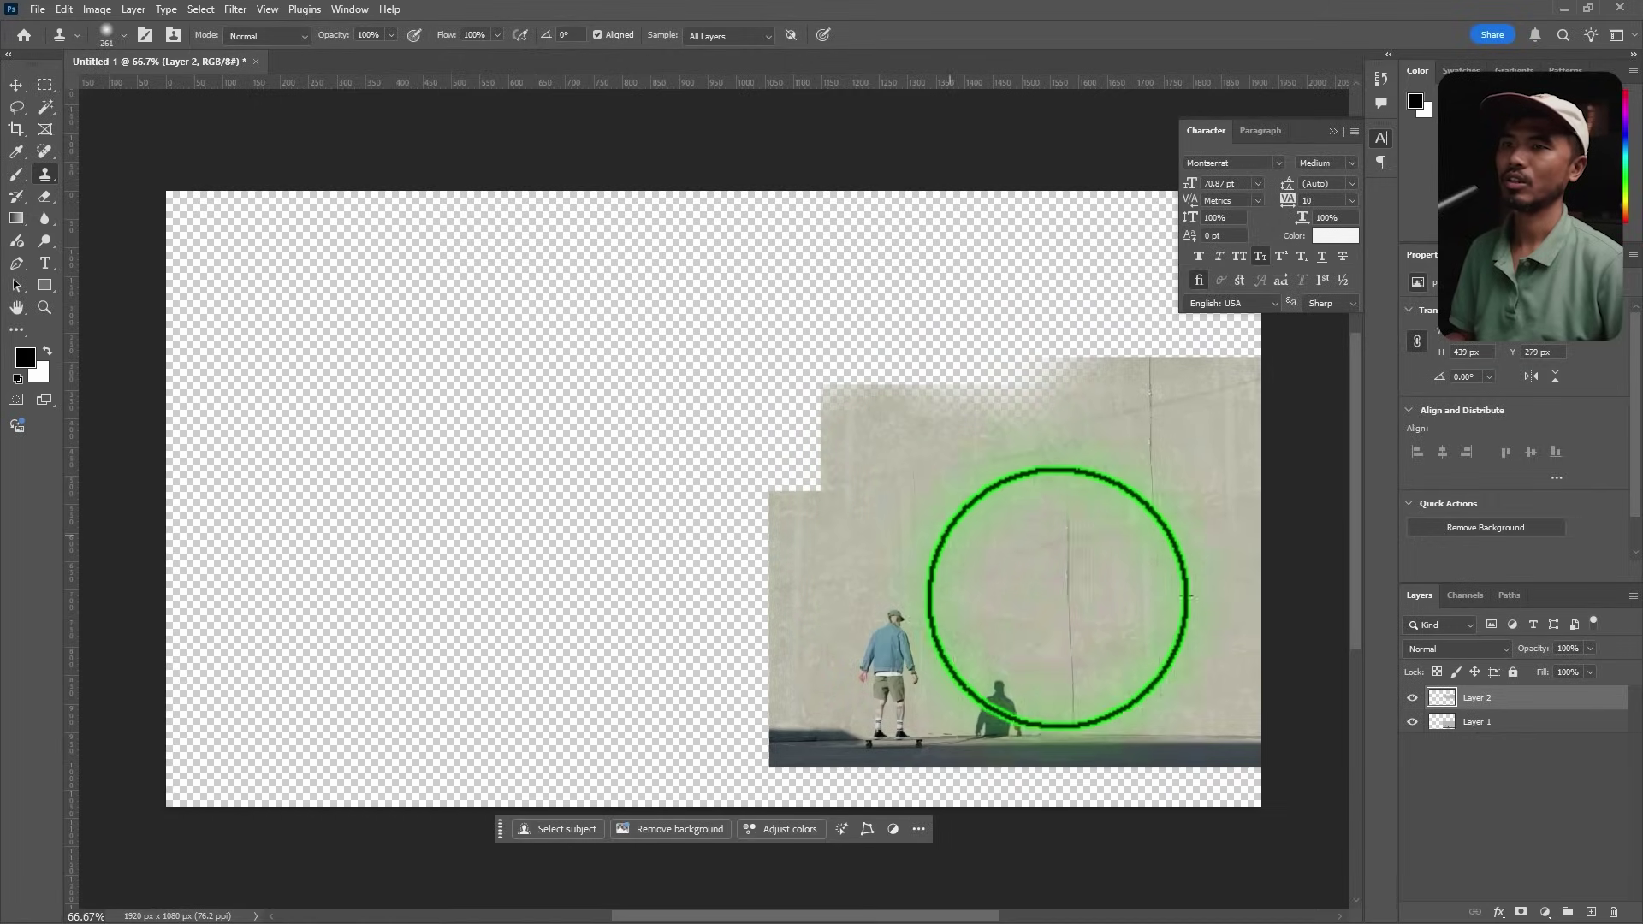
left_click(1012, 383)
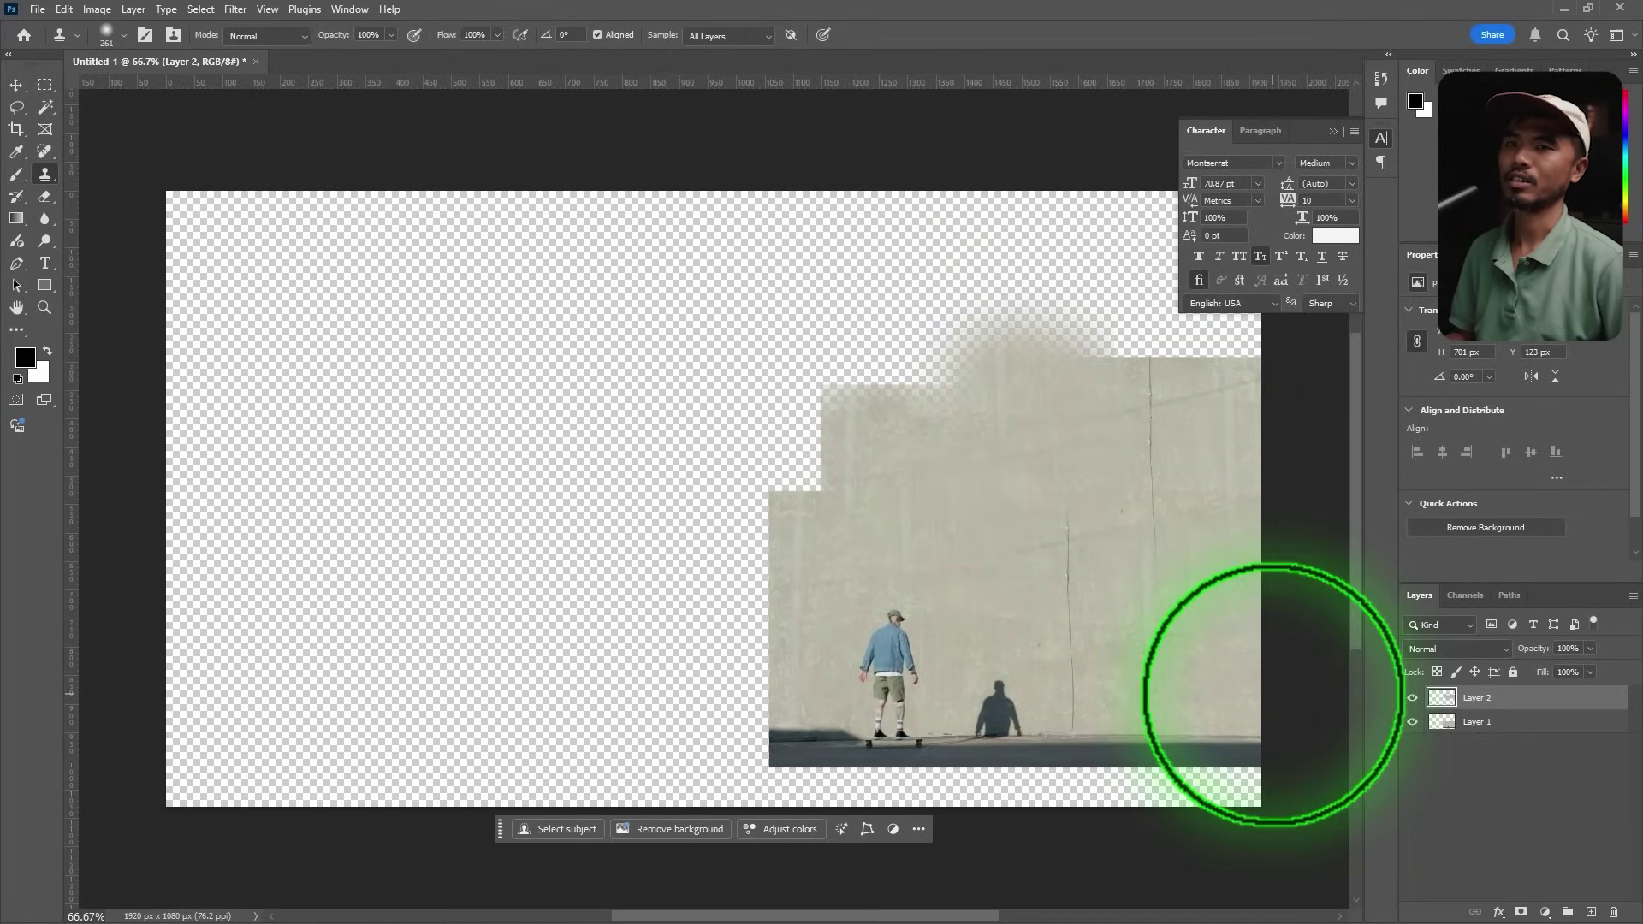
Step: Clear all the cloned wall texture from Layer 2 and deselect
key("ctrl+a")
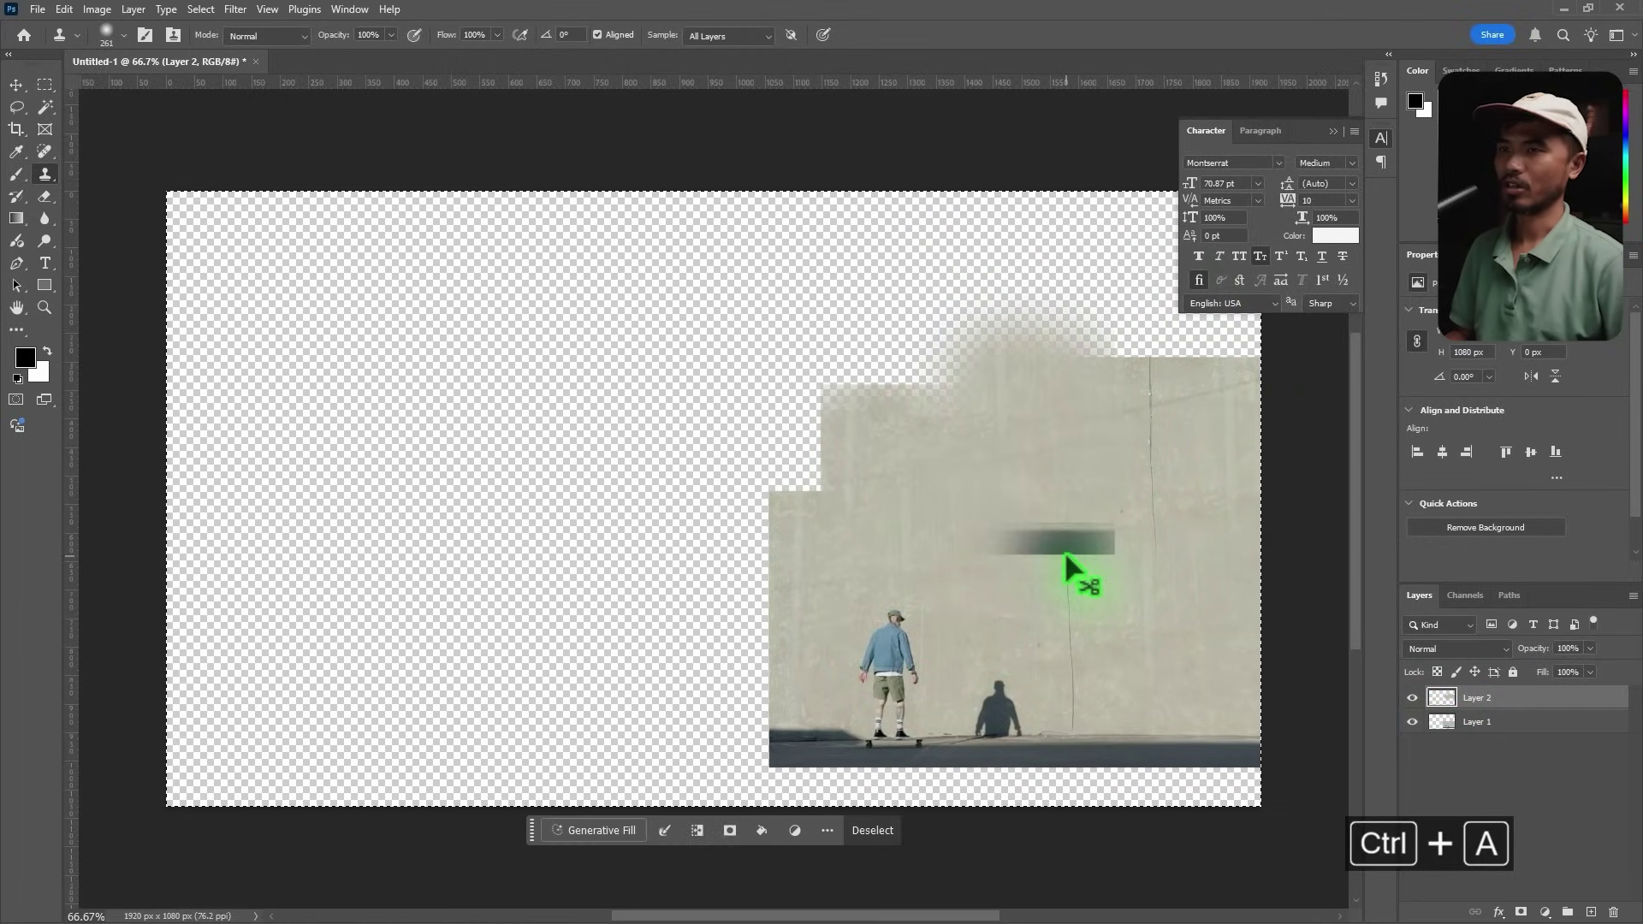
key("Delete")
key("ctrl+d")
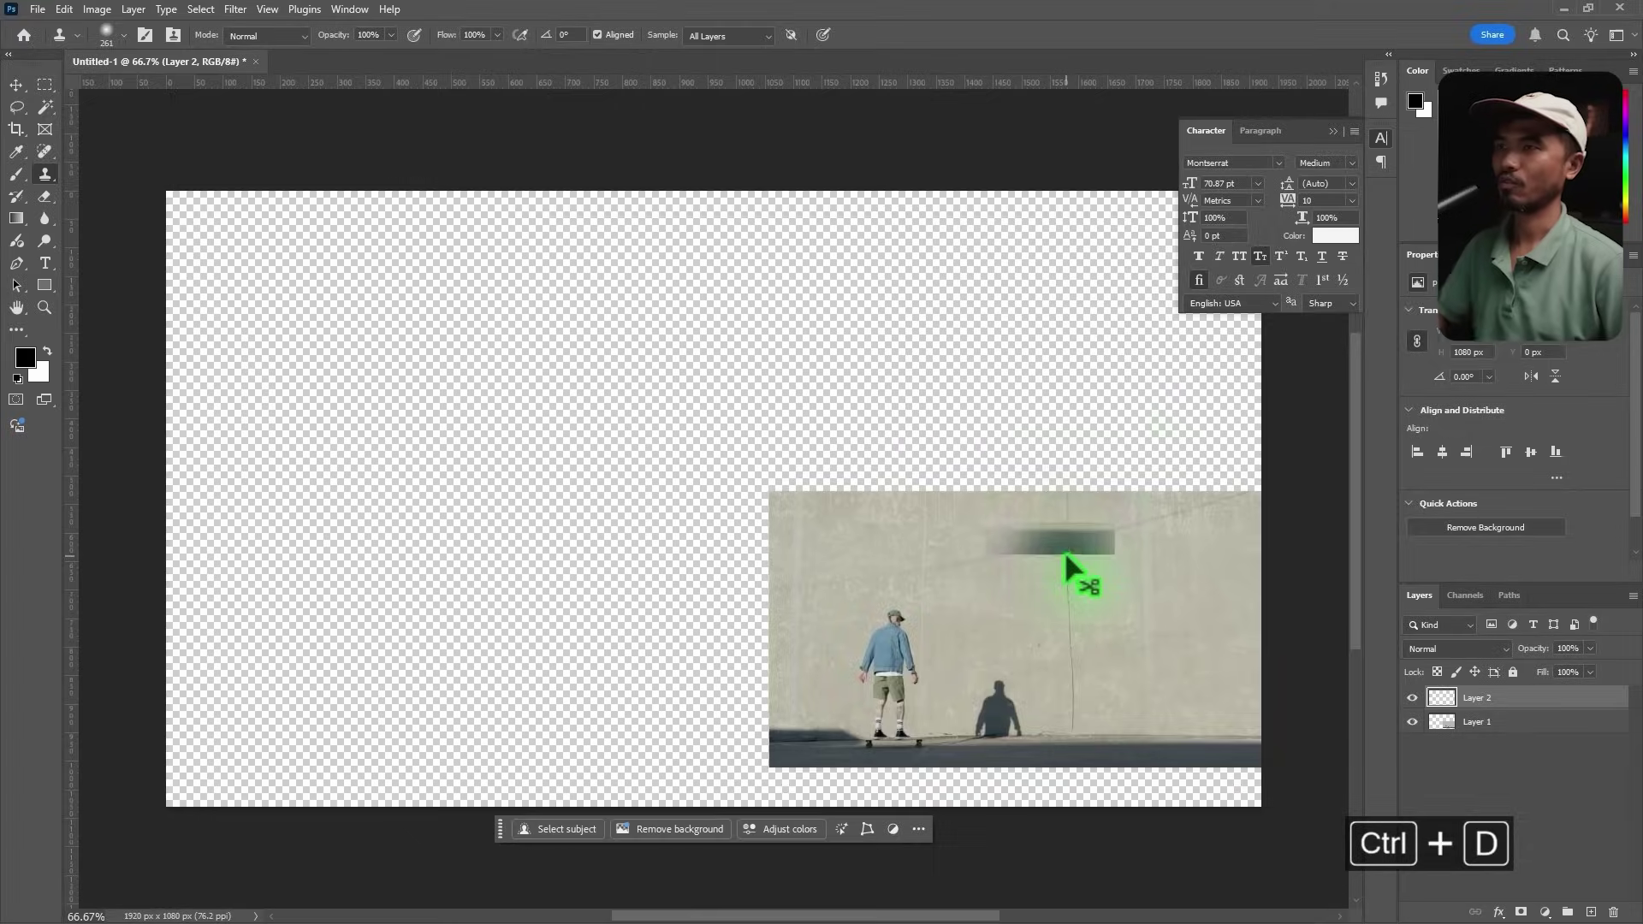
Step: Move the footage on Layer 1 higher on the Photoshop canvas and deselect
left_click(17, 86)
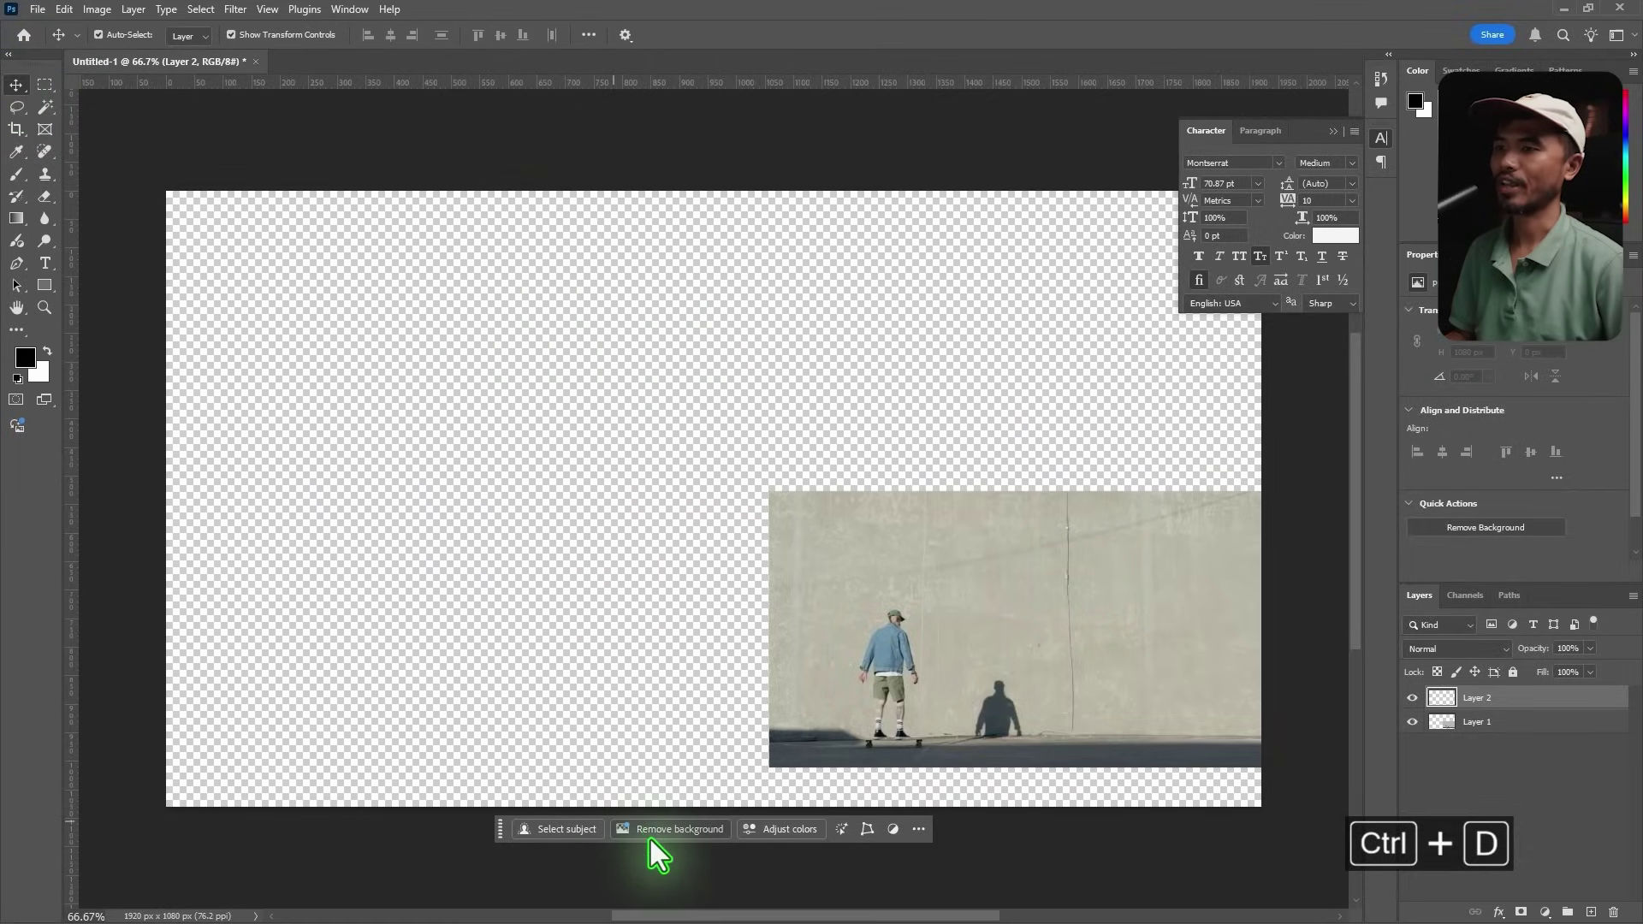
key("m")
left_click_drag(1262, 192, 684, 499)
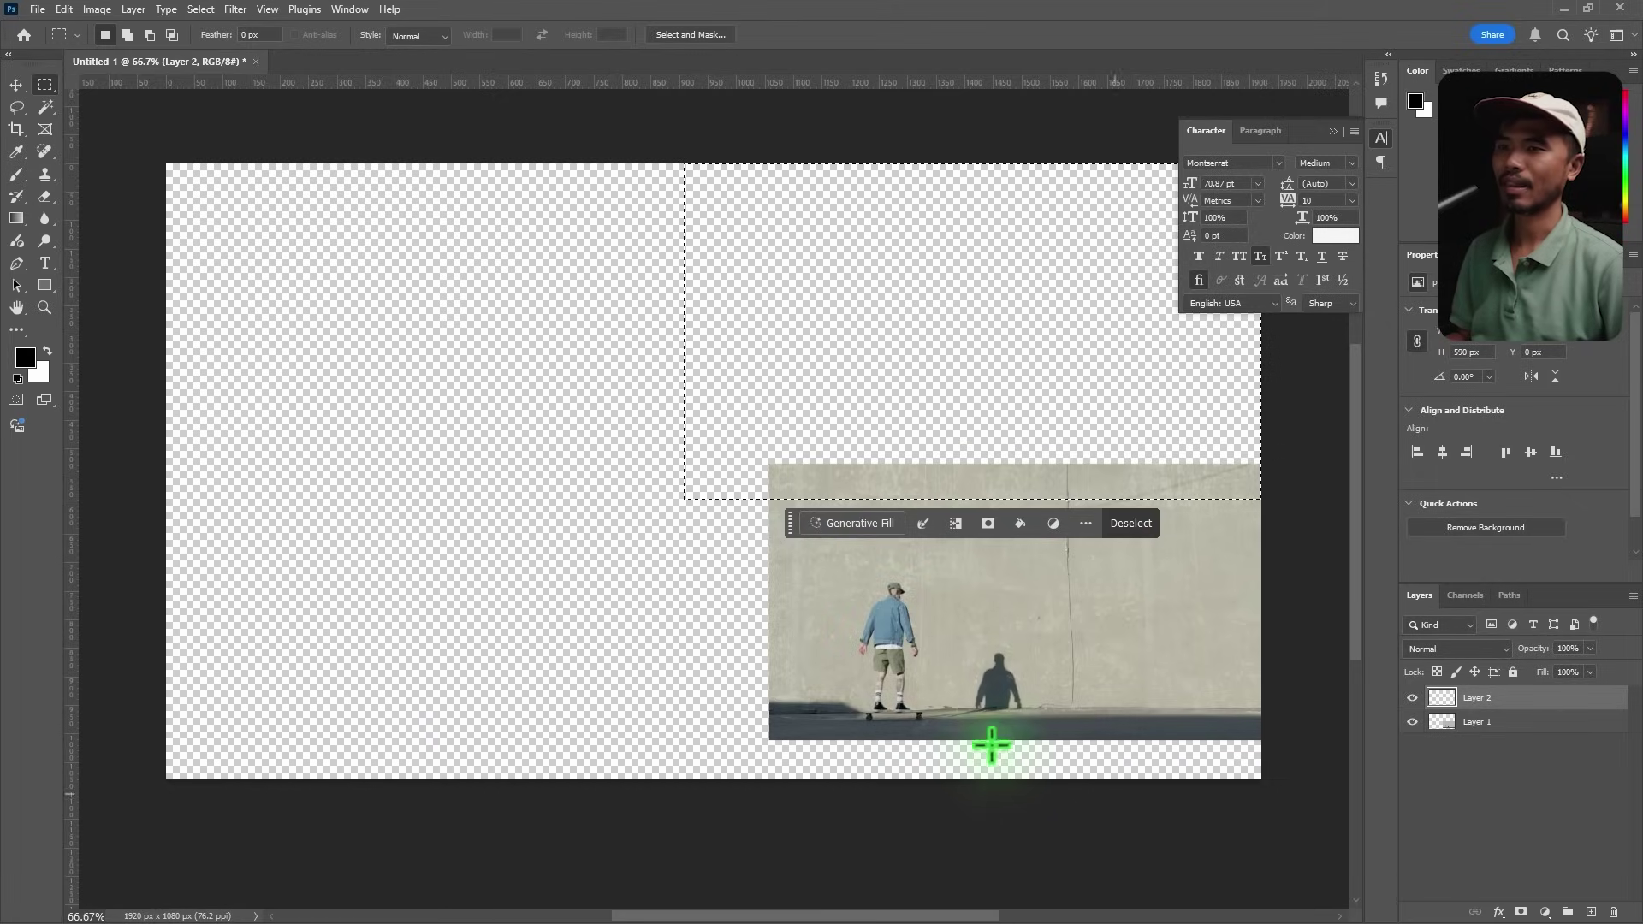
left_click(16, 84)
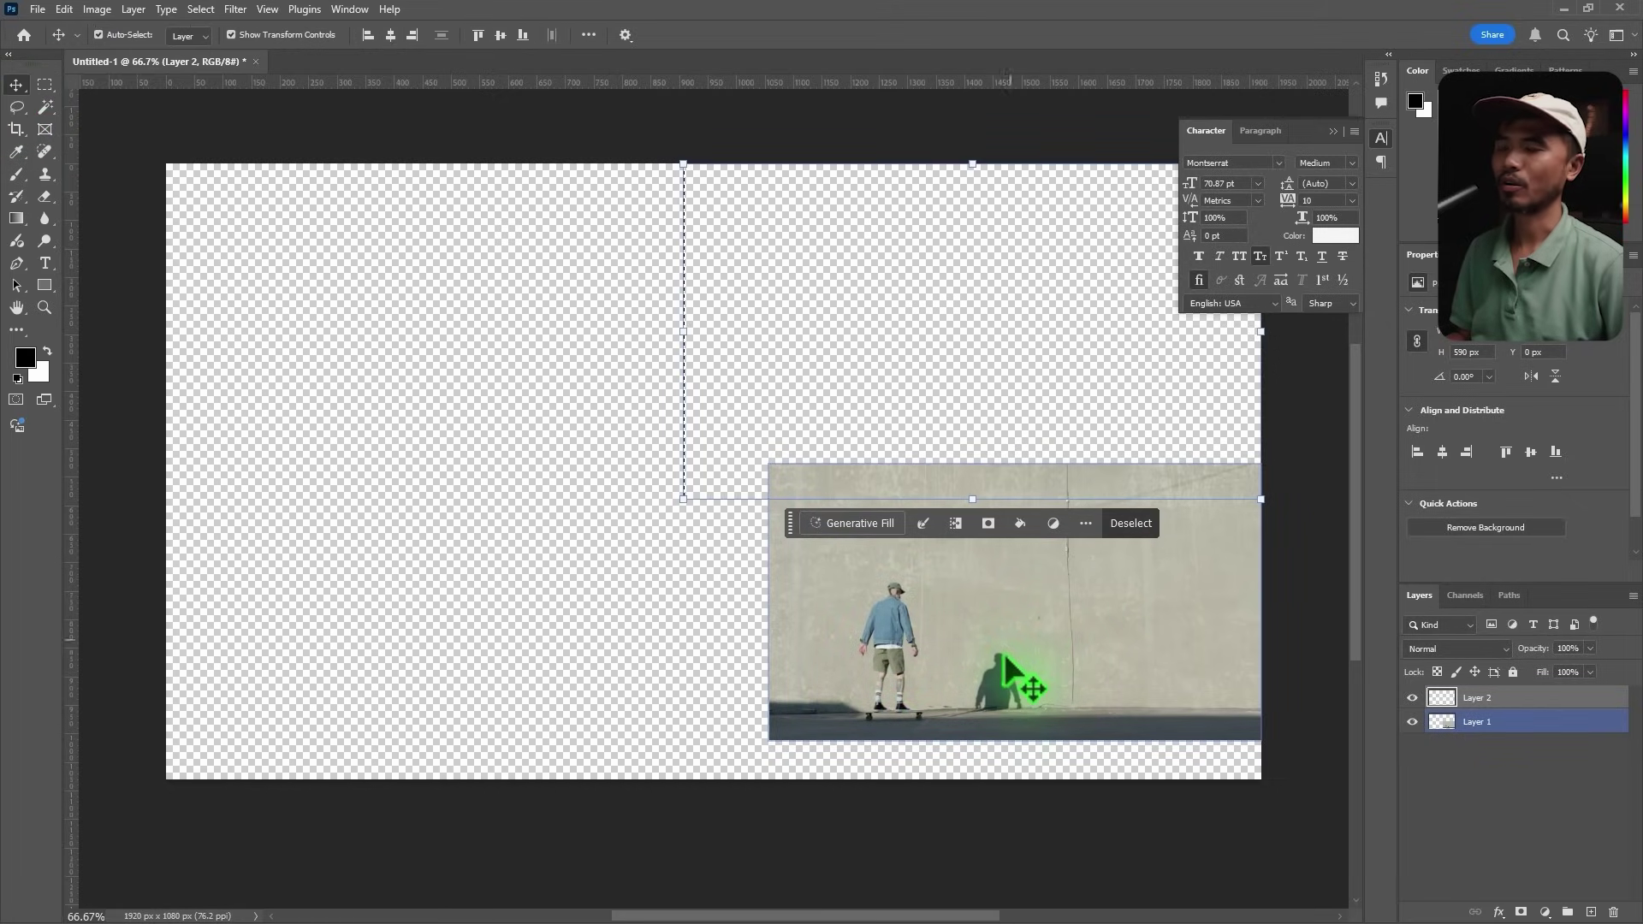
left_click_drag(1055, 656, 1045, 561)
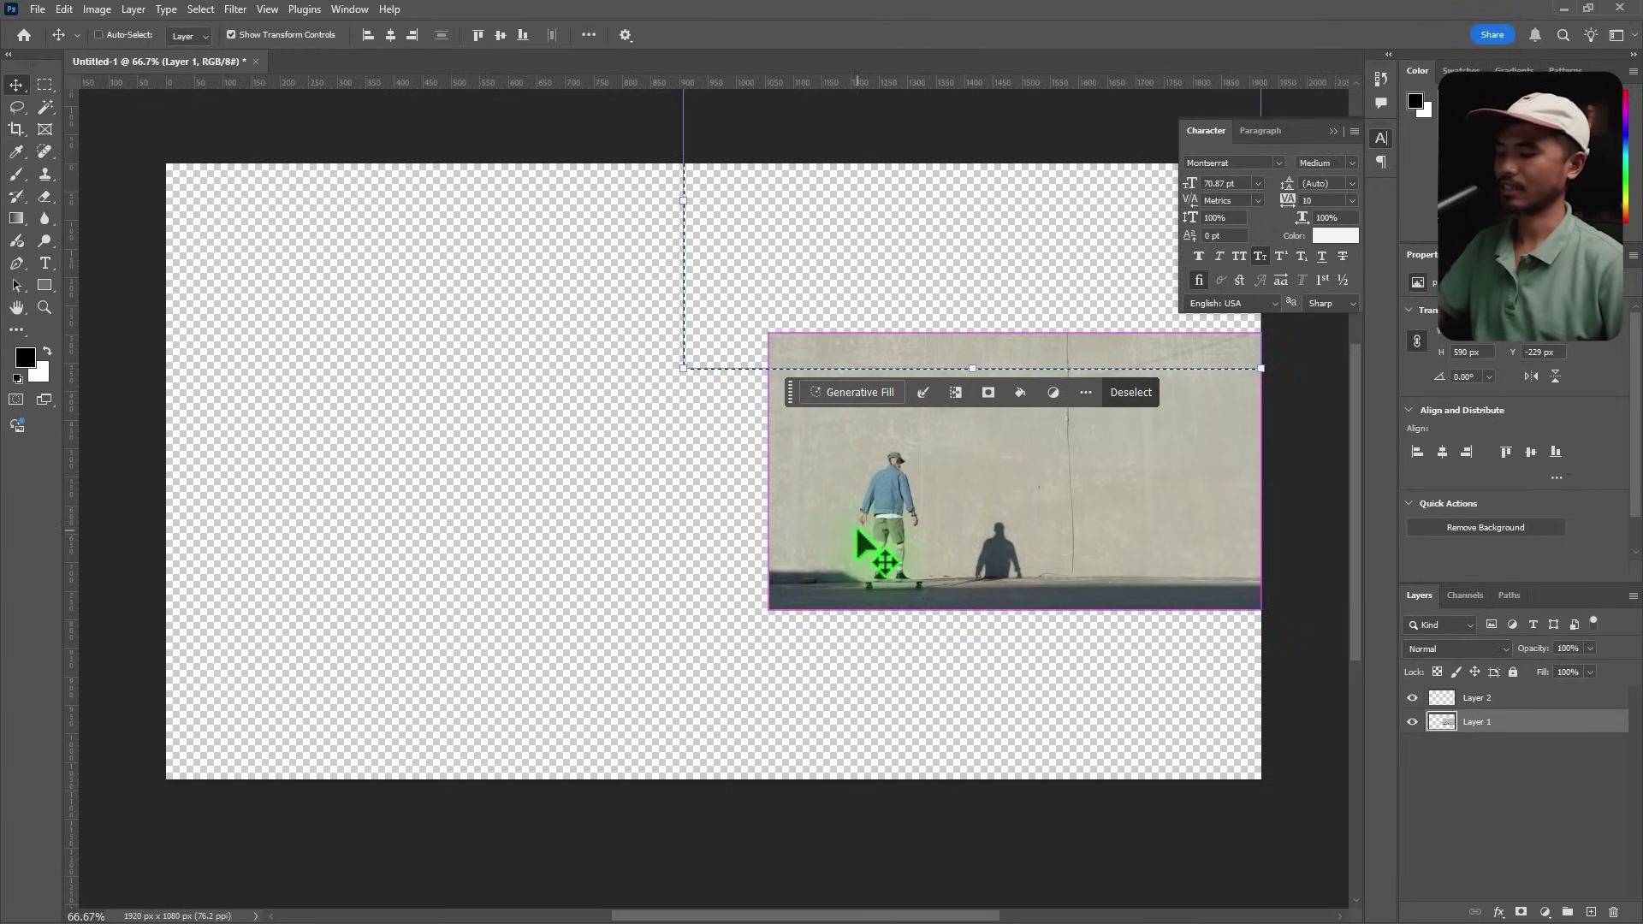
key("ctrl+d")
left_click(1453, 777)
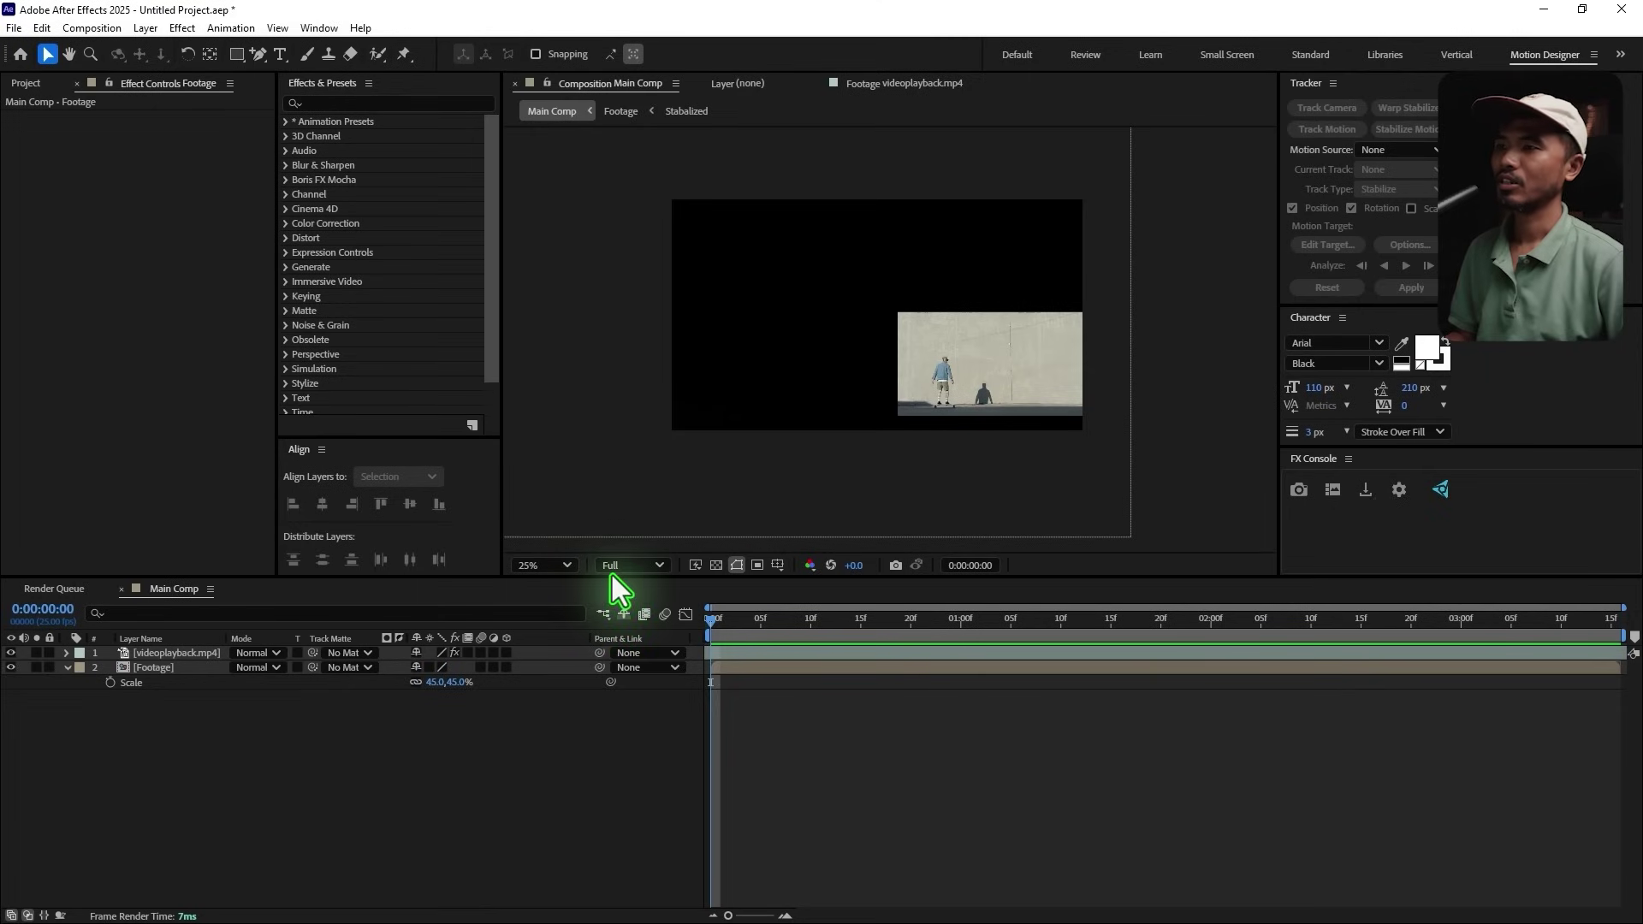
Step: Switch to After Effects and, at 0:00:02:13, move the videoplayback.mp4 and Footage layers upward together in Main Comp
left_click_drag(755, 618, 1338, 670)
left_click(170, 669)
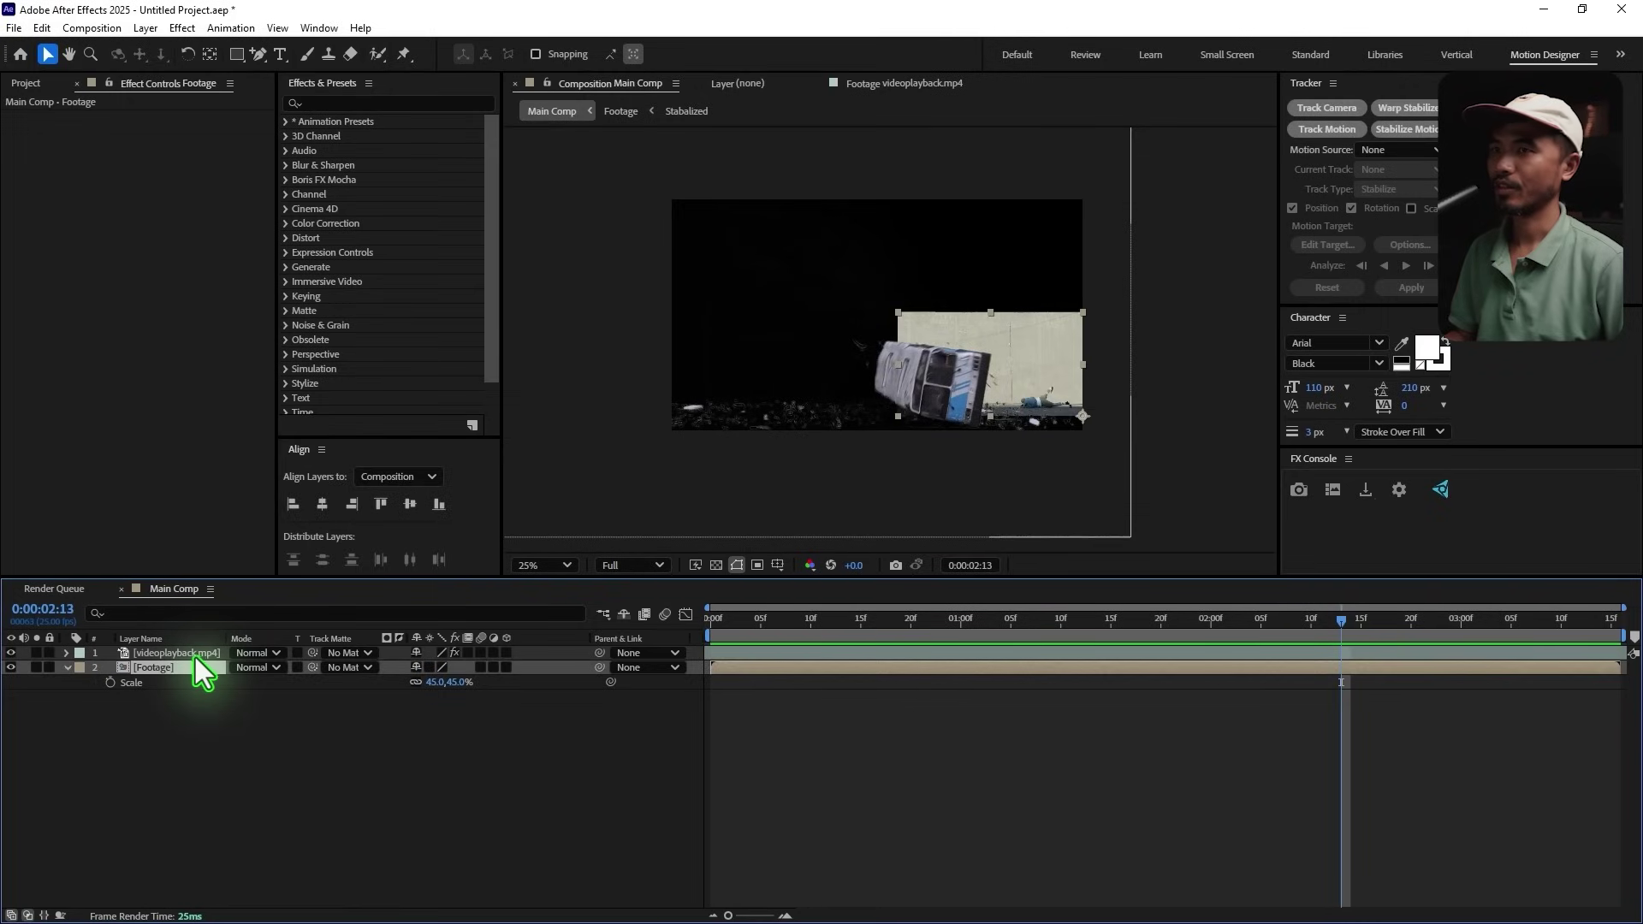
left_click(196, 654, "shift")
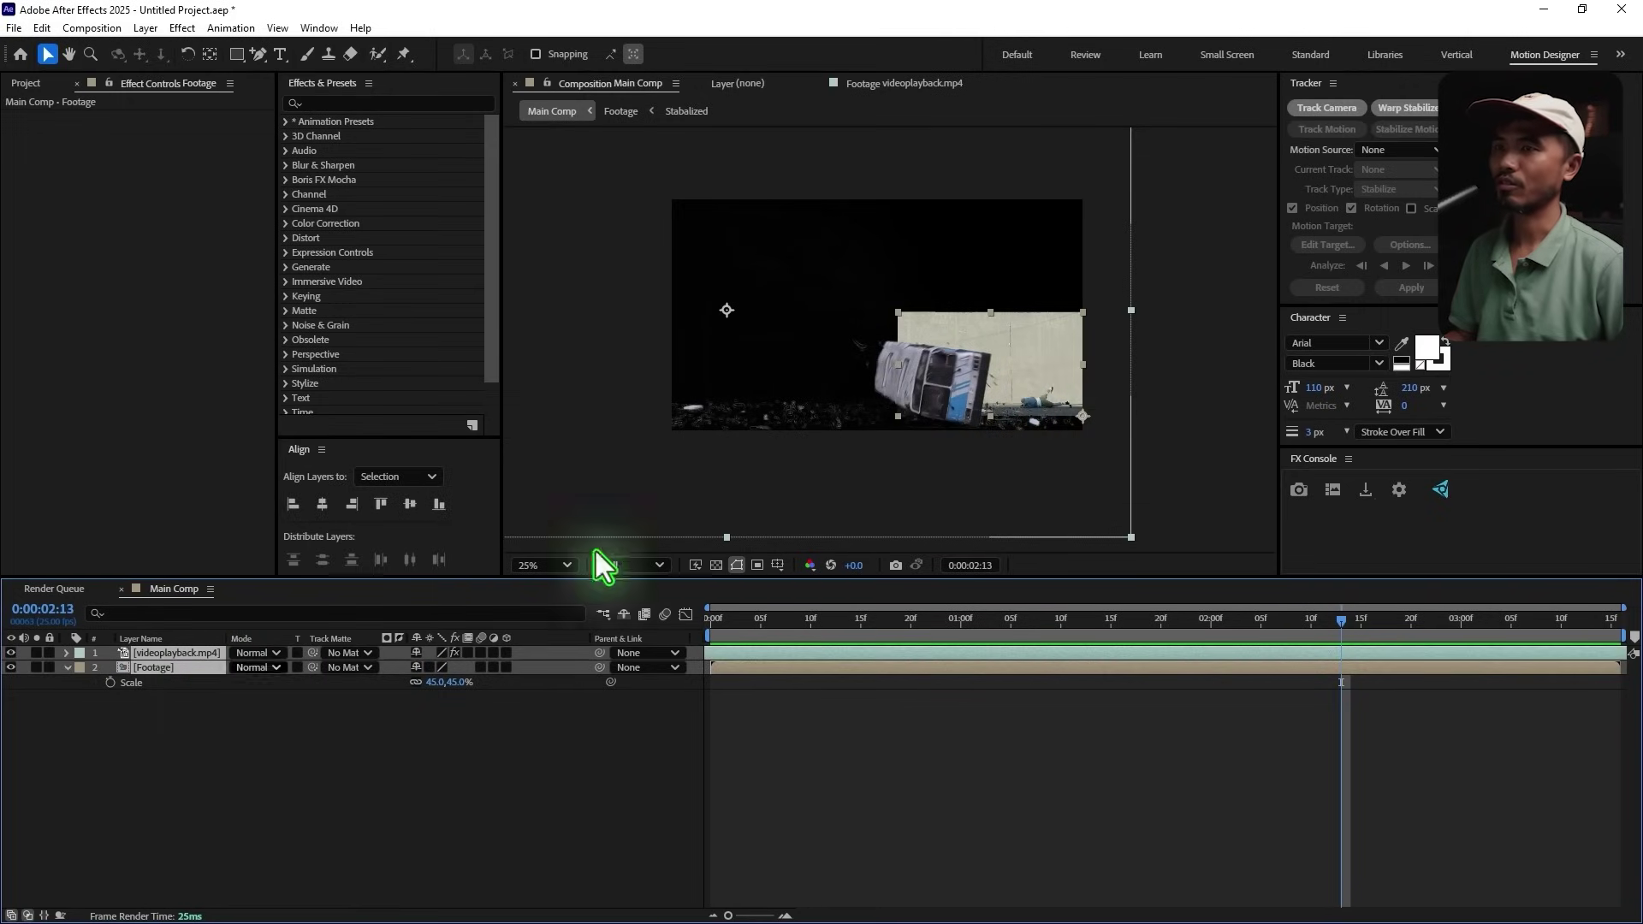
left_click_drag(1046, 376, 1039, 332)
left_click(1215, 361)
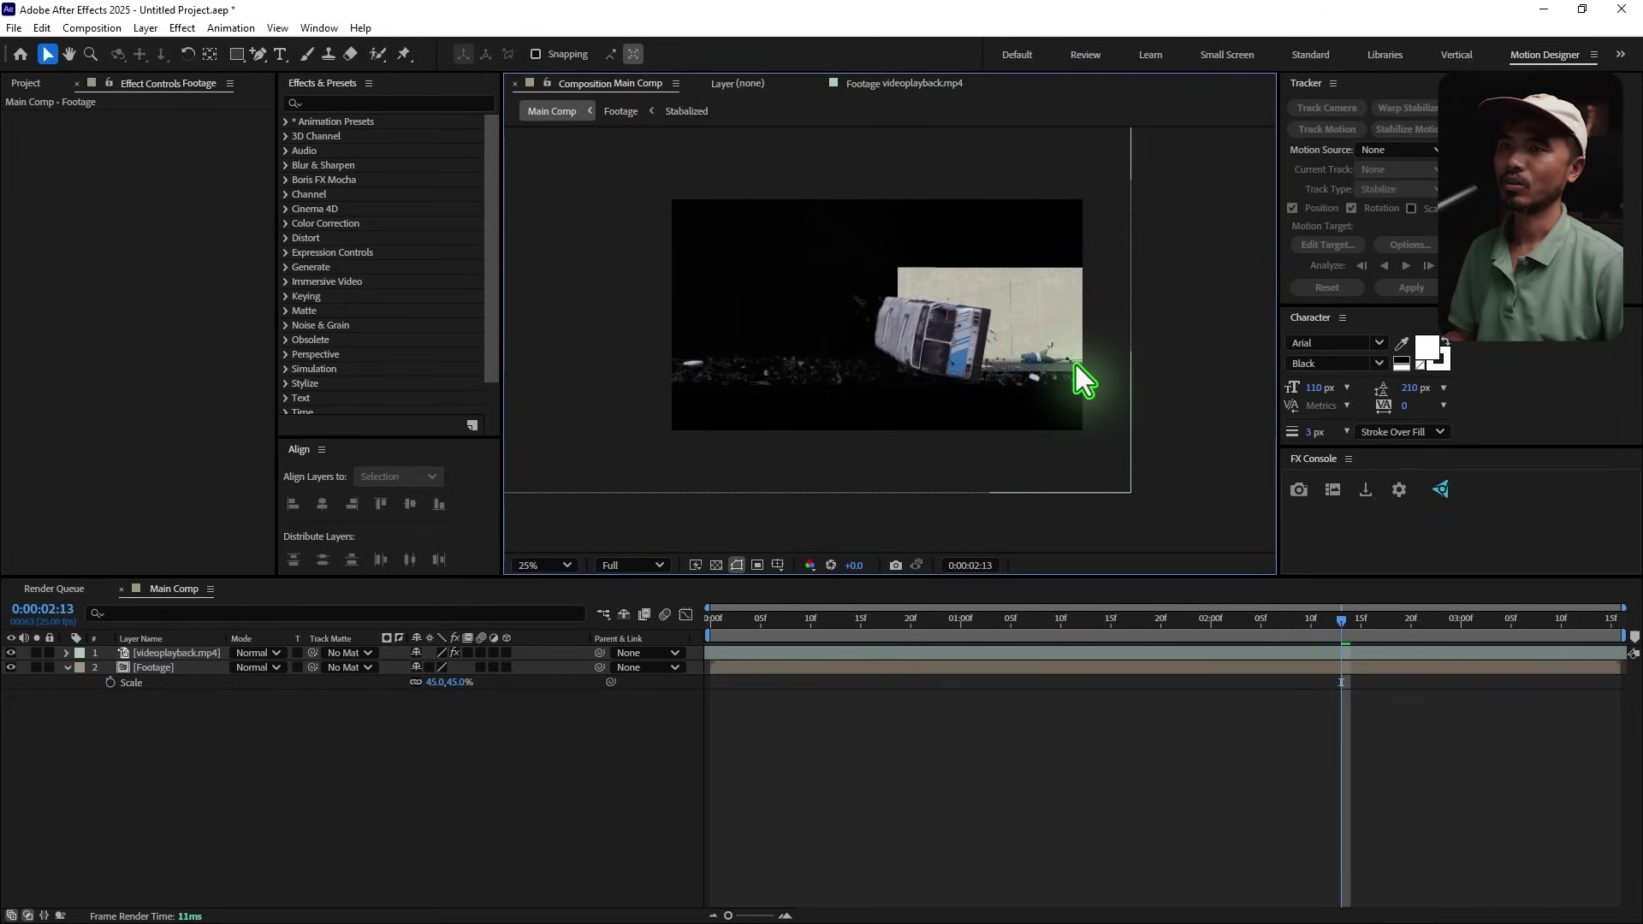
Step: Copy the 0:00:00:00 frame of Main Comp to the clipboard with FX Console, keeping the vehicle layer hidden
key("period")
key("period")
key("comma")
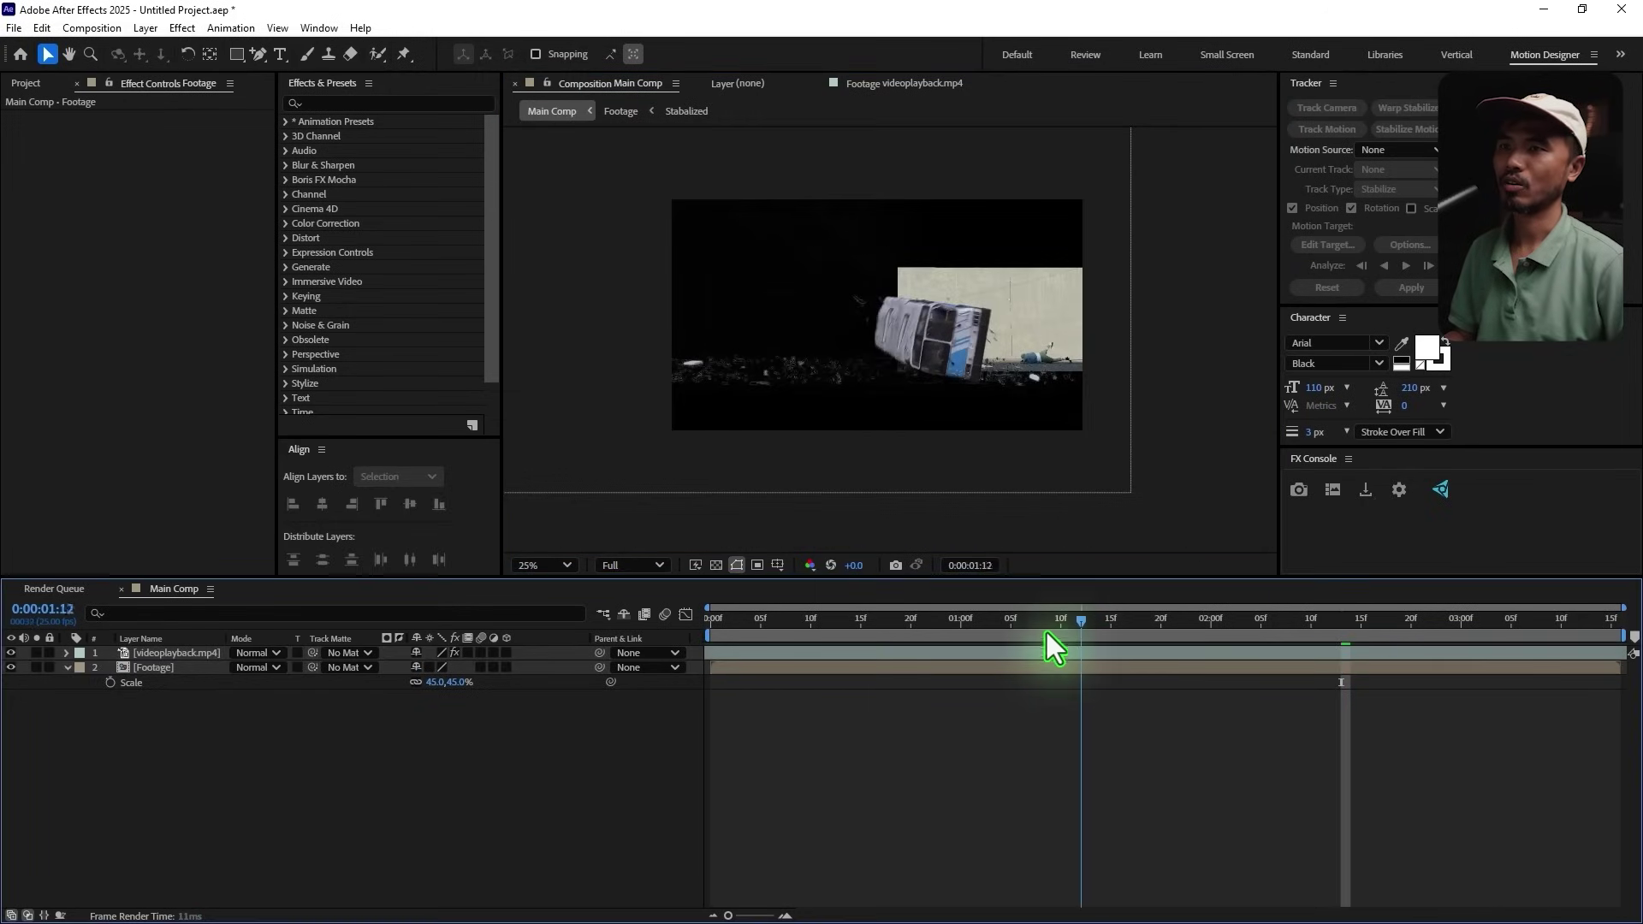
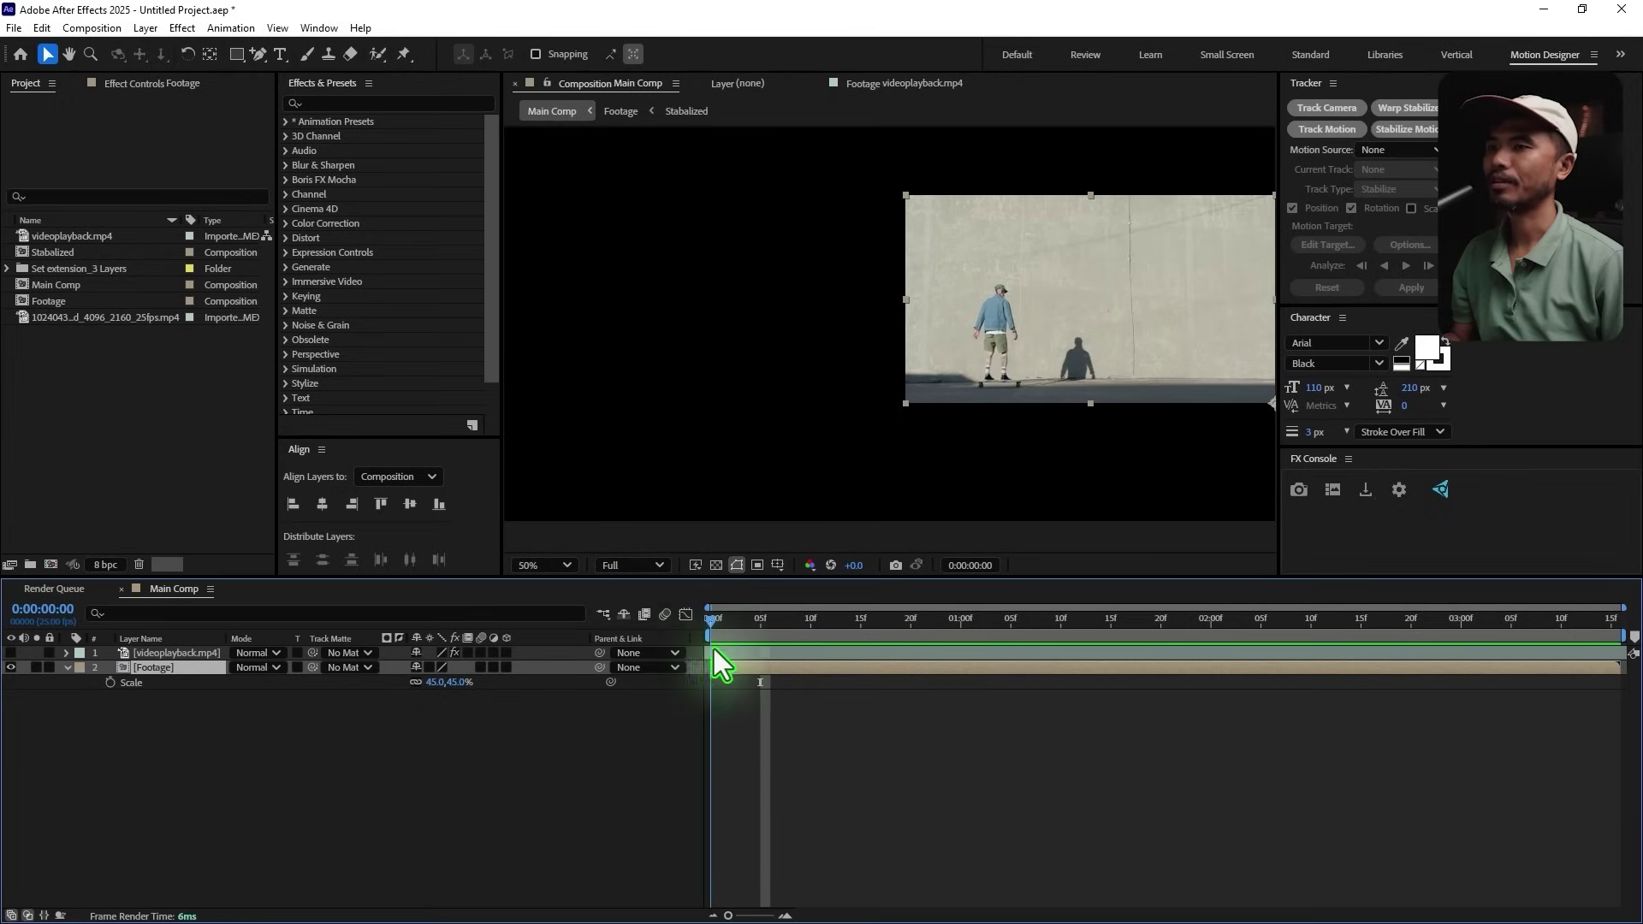
left_click(1366, 492)
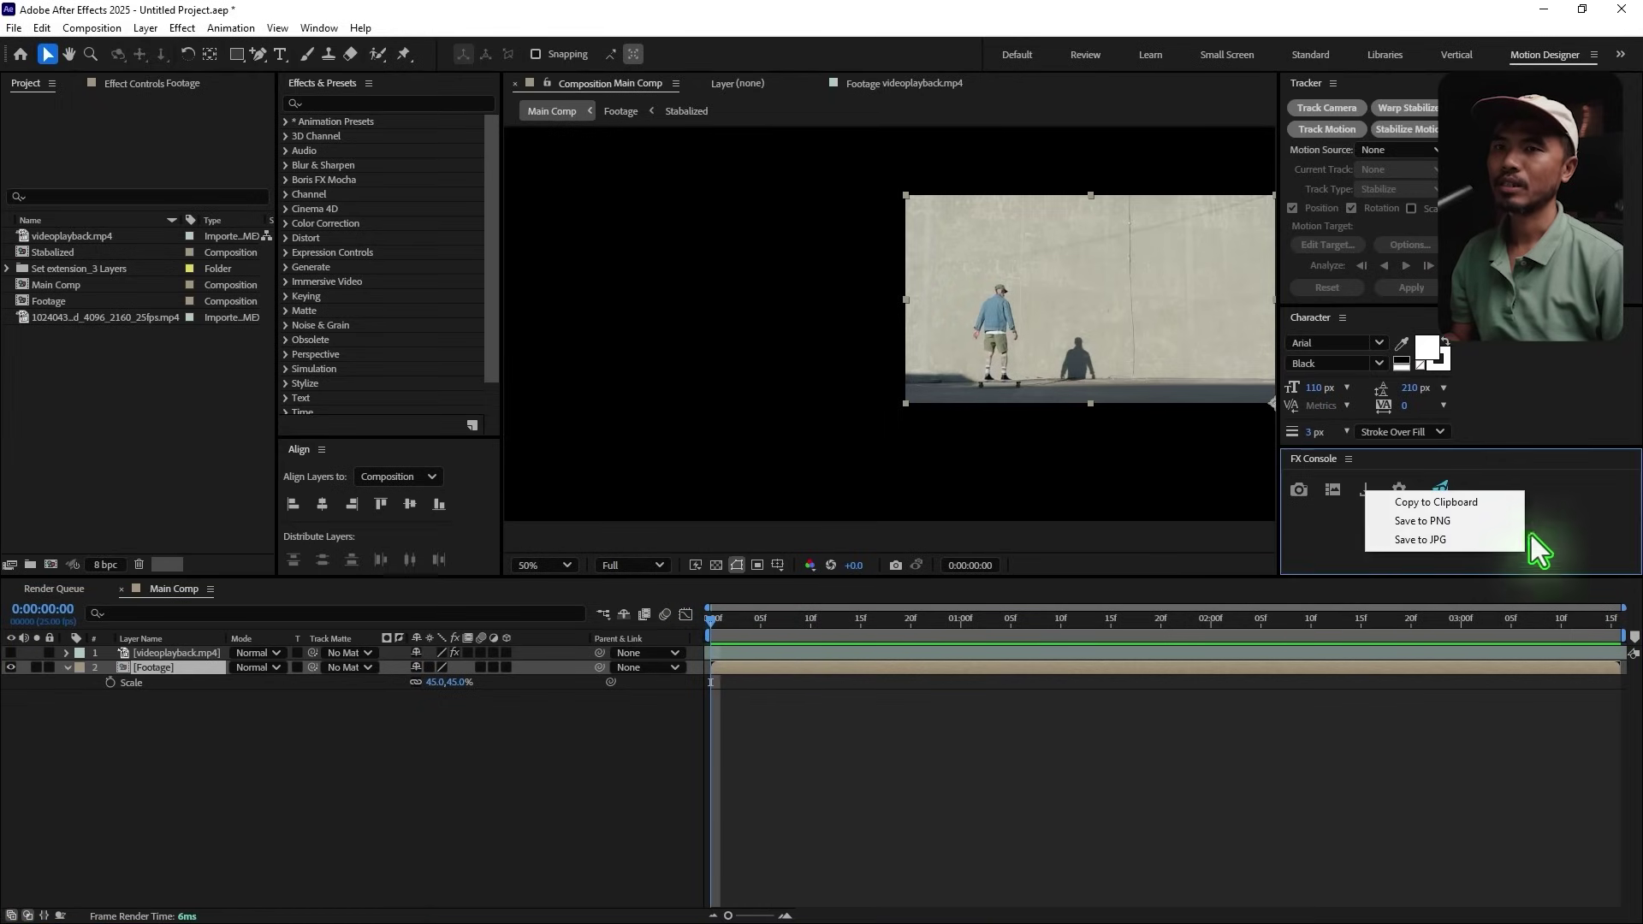
left_click(1403, 502)
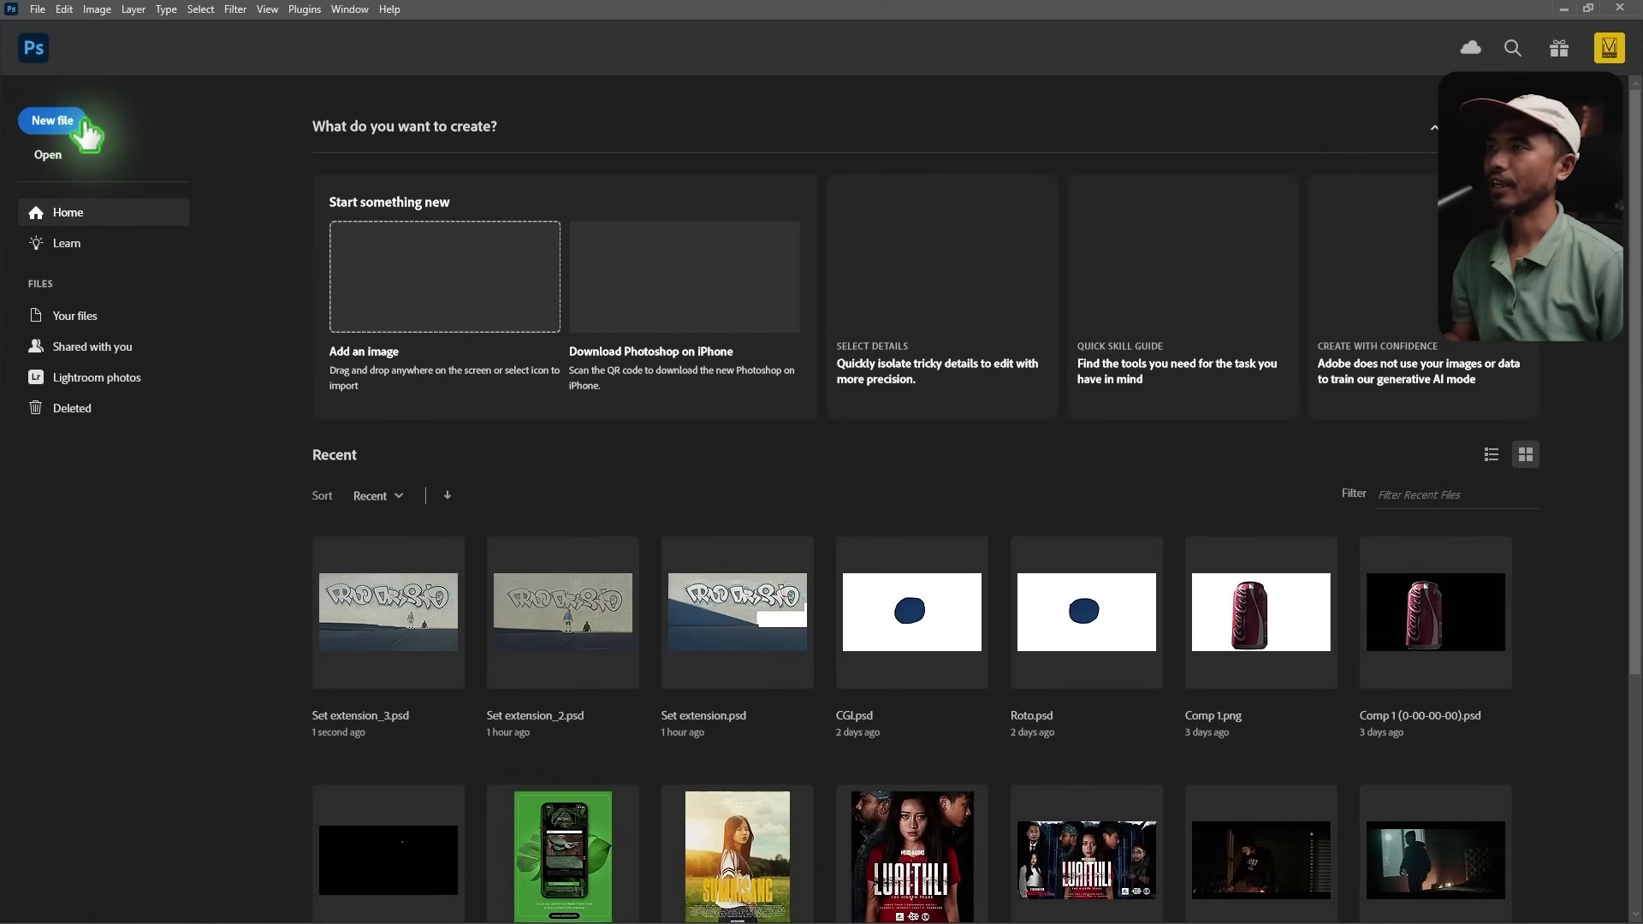
Step: Switch to Photoshop, create a new 1920 x 1080 px document and paste the copied frame into it
left_click(85, 127)
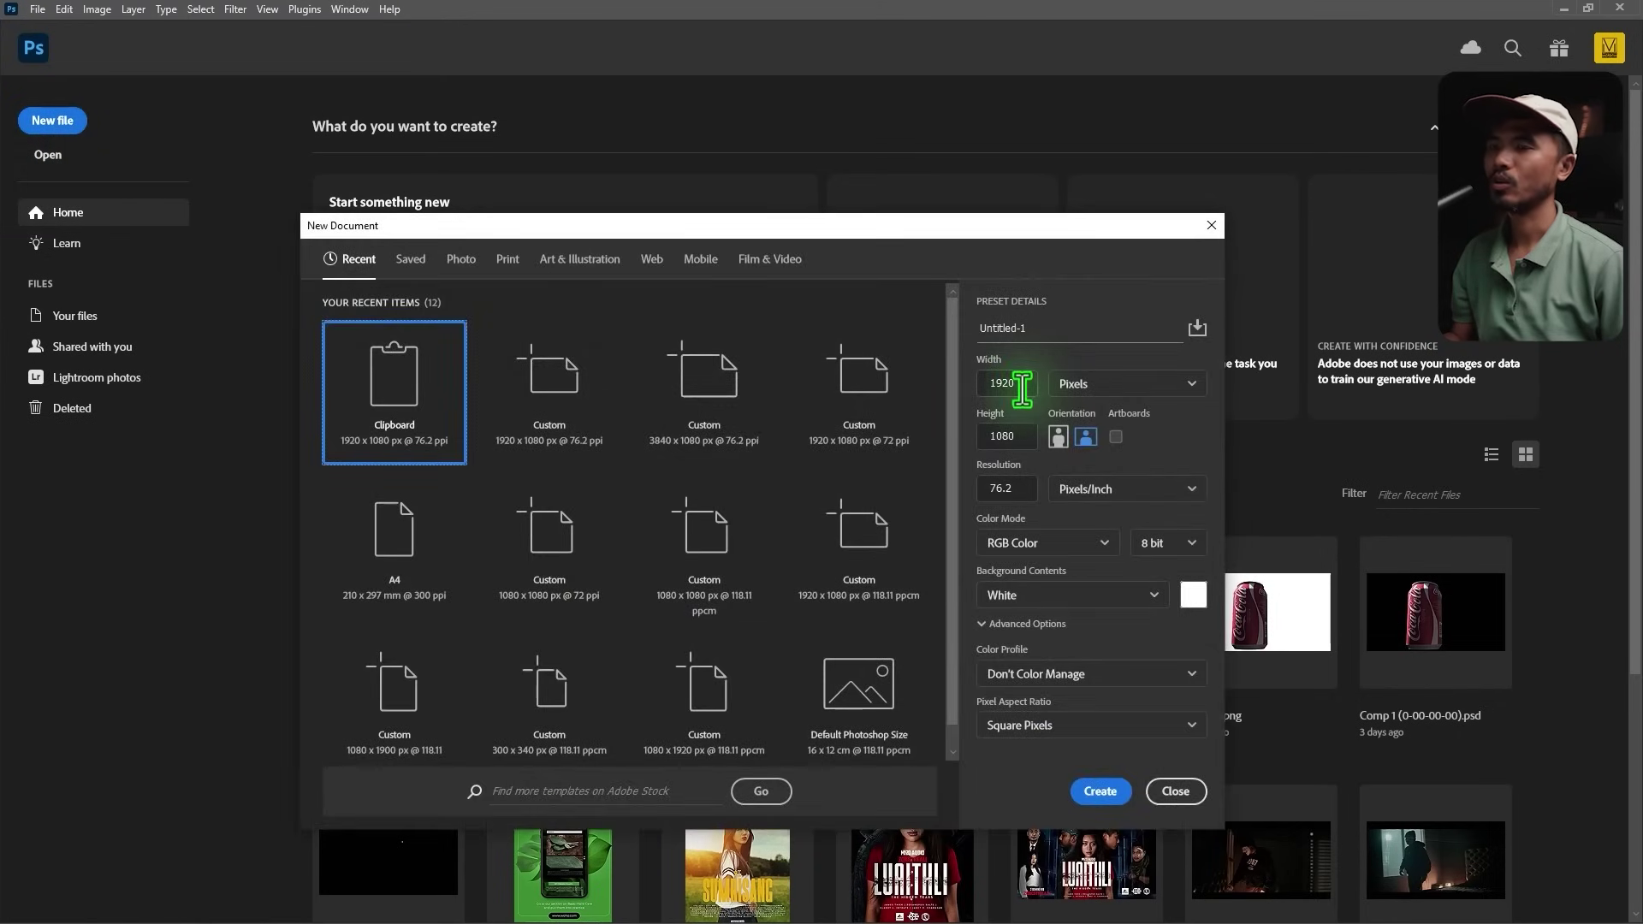
left_click(1018, 383)
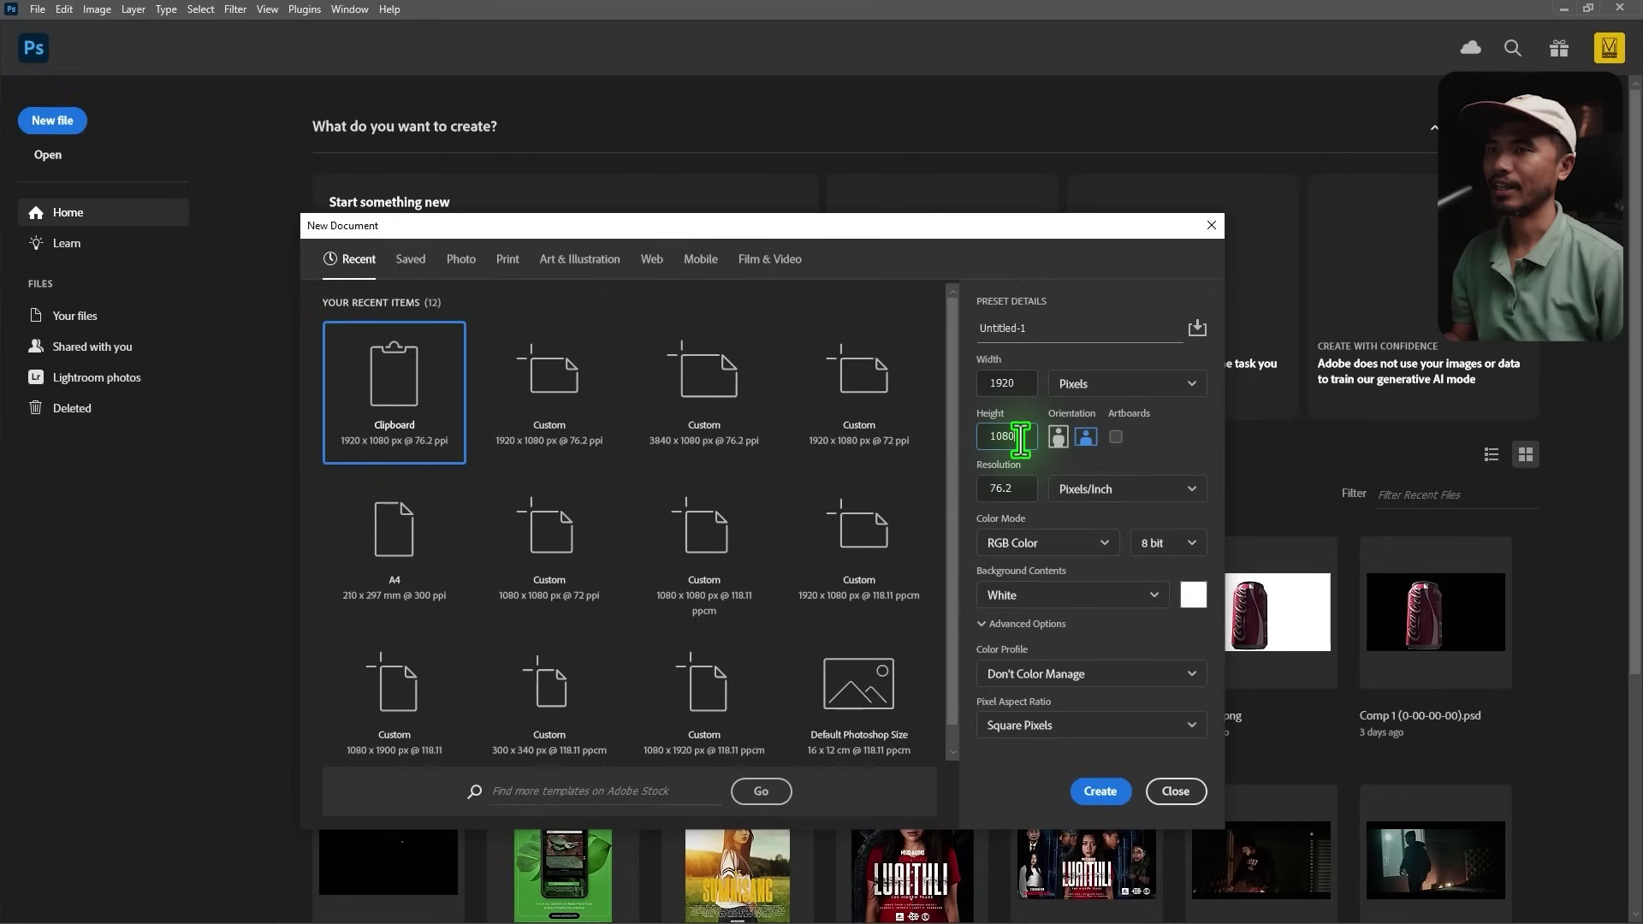
left_click(1099, 791)
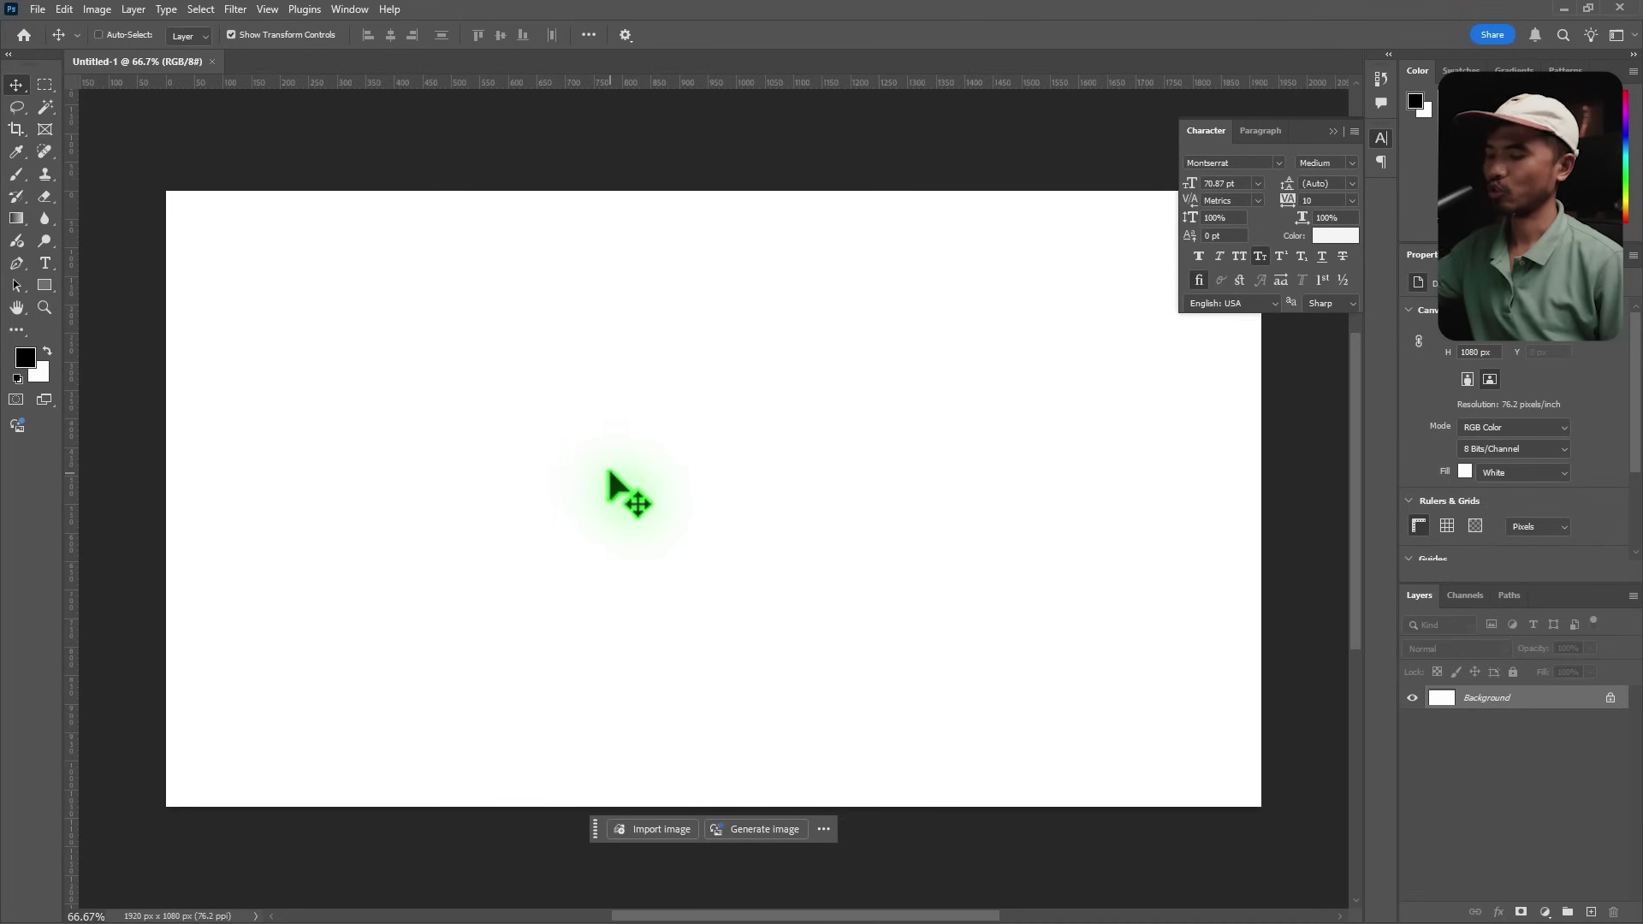
key("ctrl+v")
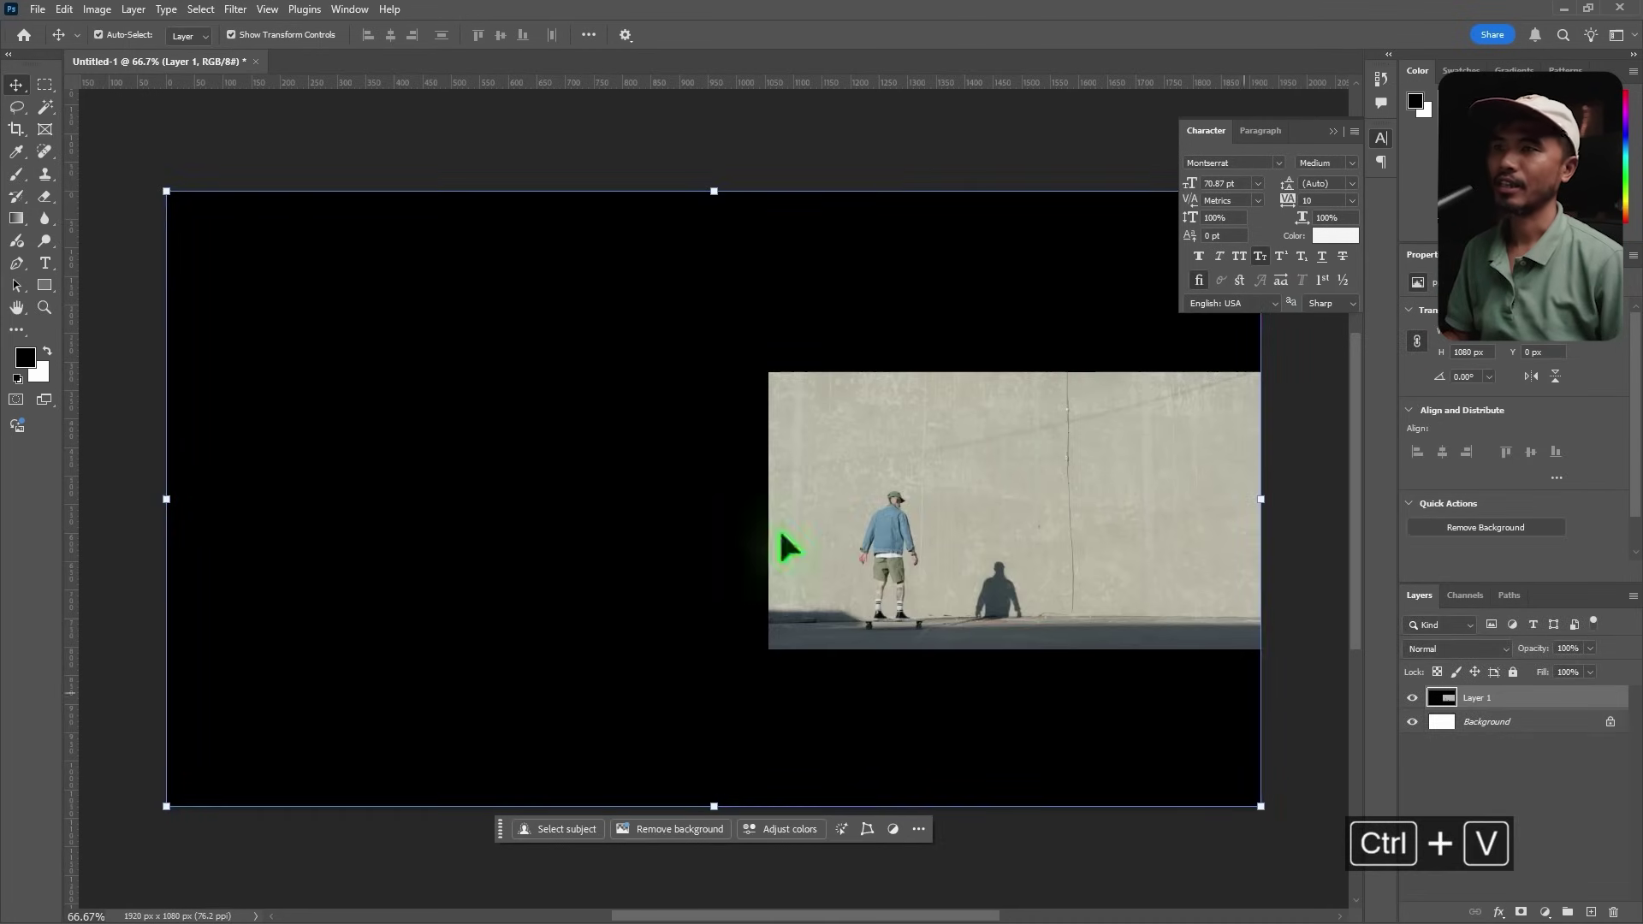
Step: Select the black area around the footage on Layer 1 with the Magic Wand, delete it and deselect
left_click(48, 107)
right_click(50, 112)
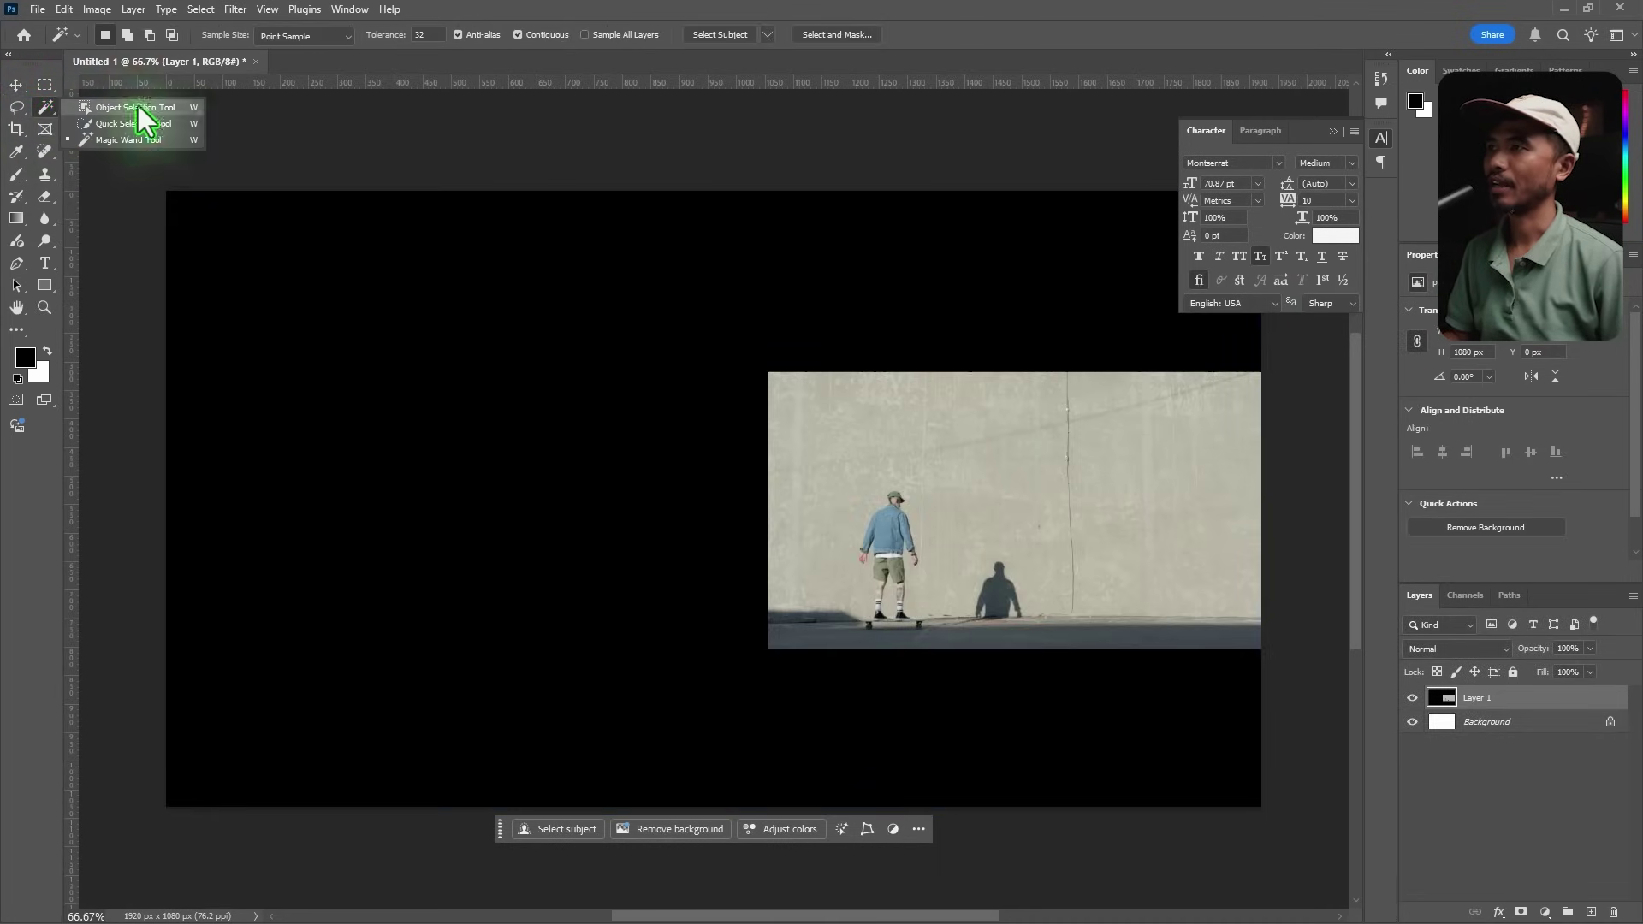
left_click(137, 142)
left_click(446, 379)
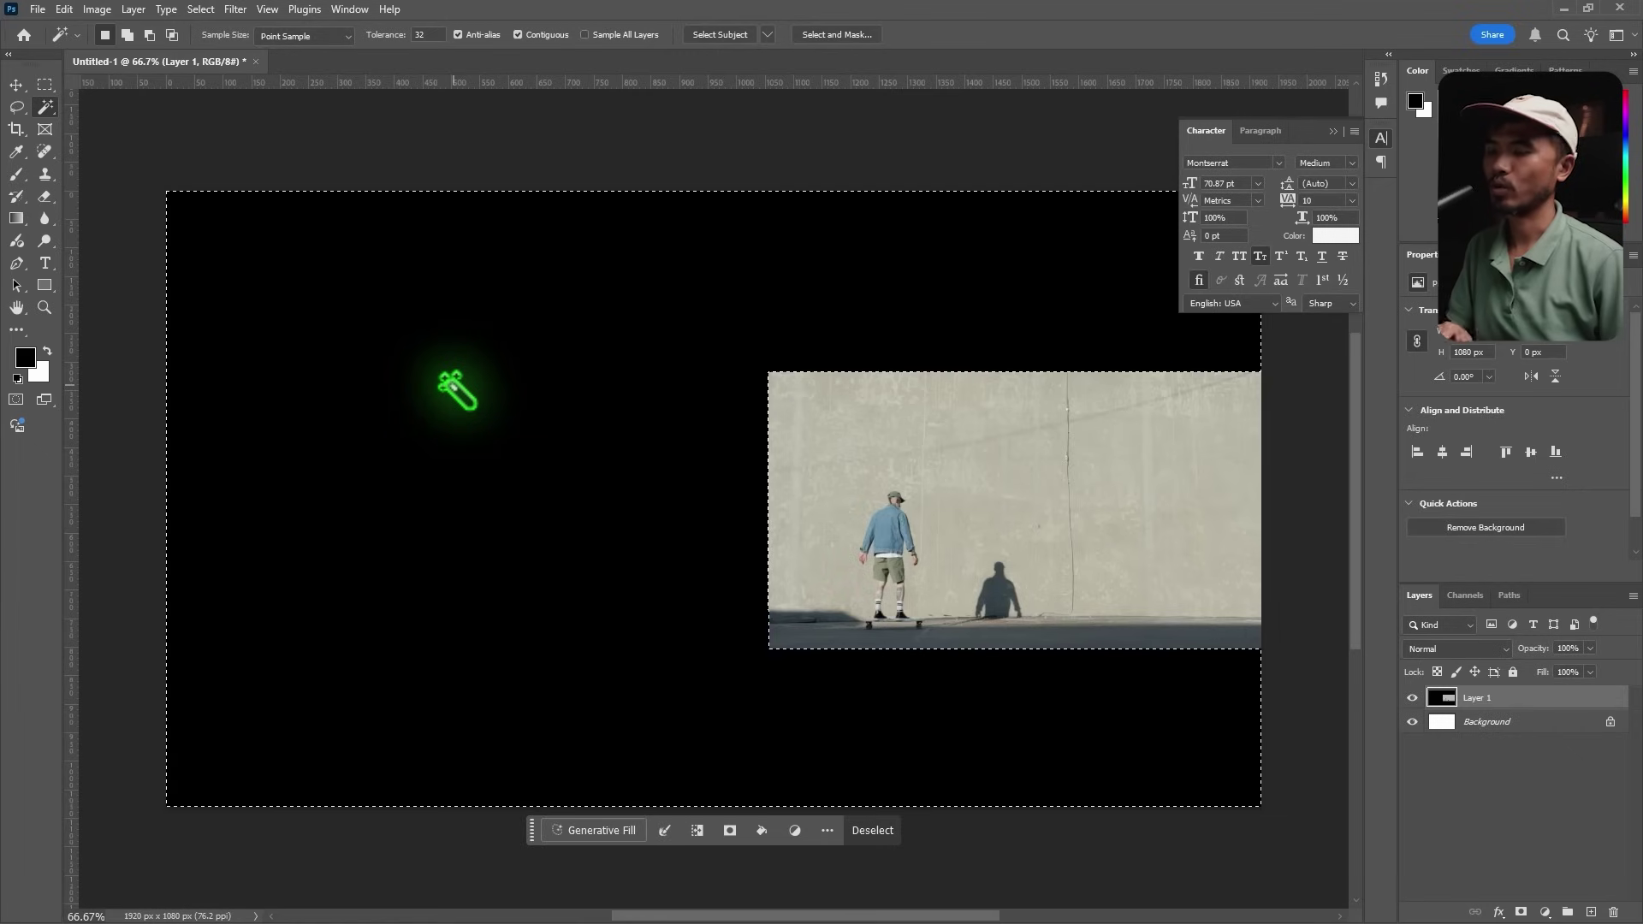
key("Delete")
key("ctrl+d")
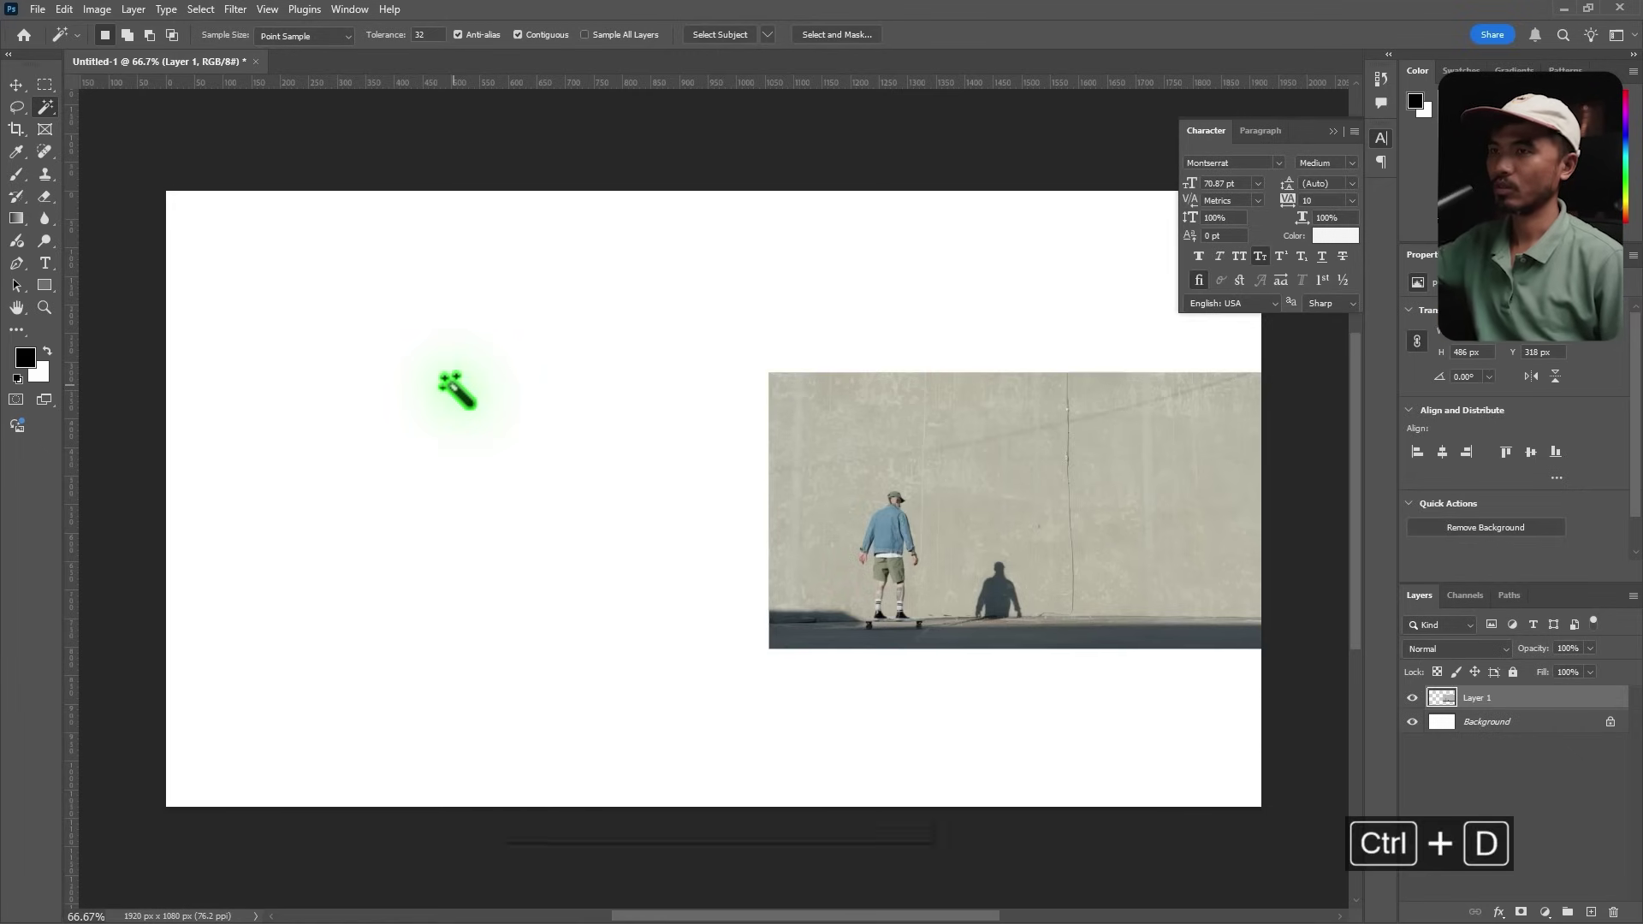
Step: Delete the white Background layer so only Layer 1 remains on a transparent canvas
left_click(16, 85)
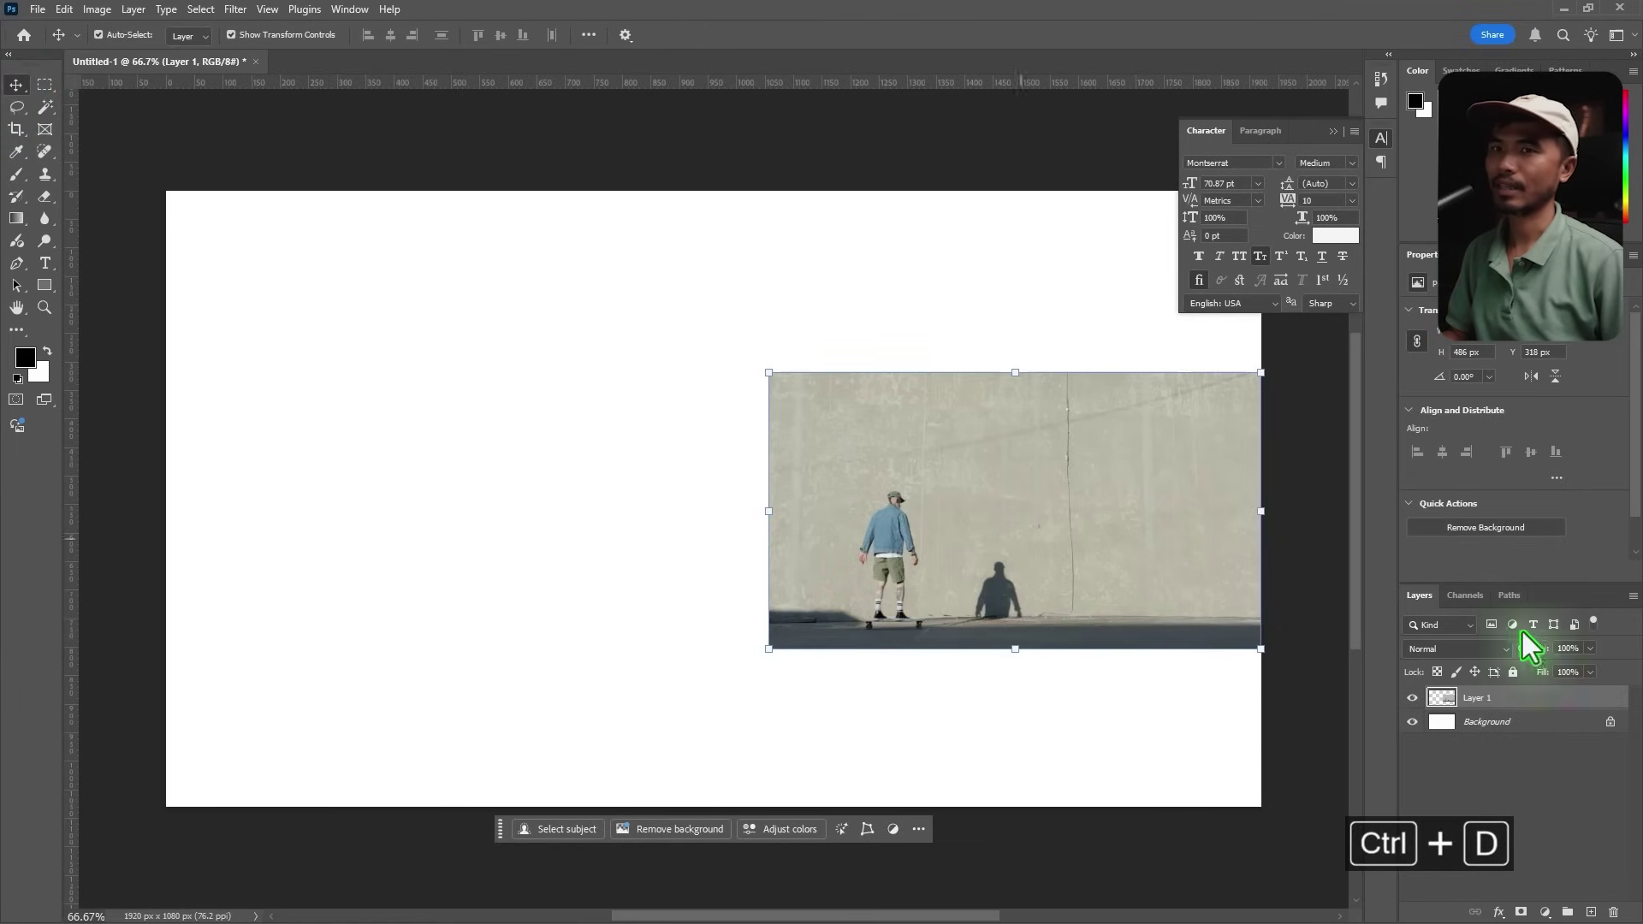
left_click(1531, 723)
left_click(1613, 912)
left_click(782, 349)
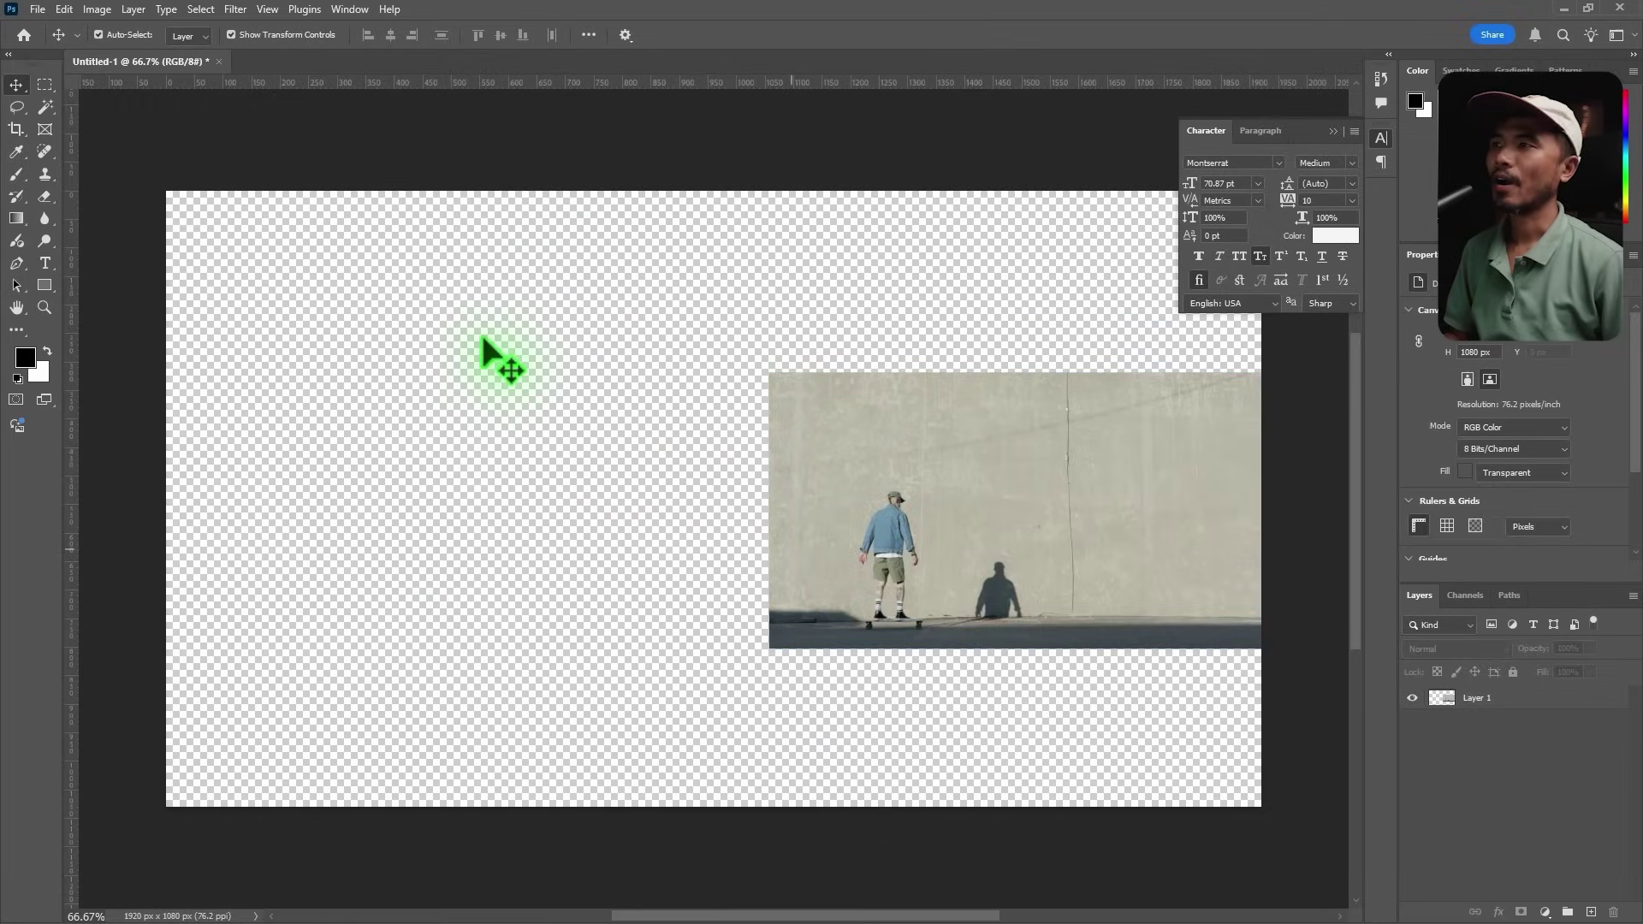
Step: Extend the wall above the footage using Generative Fill without a prompt on an overlapping rectangular selection, and keep variation 1
left_click(45, 84)
left_click_drag(745, 190, 1314, 417)
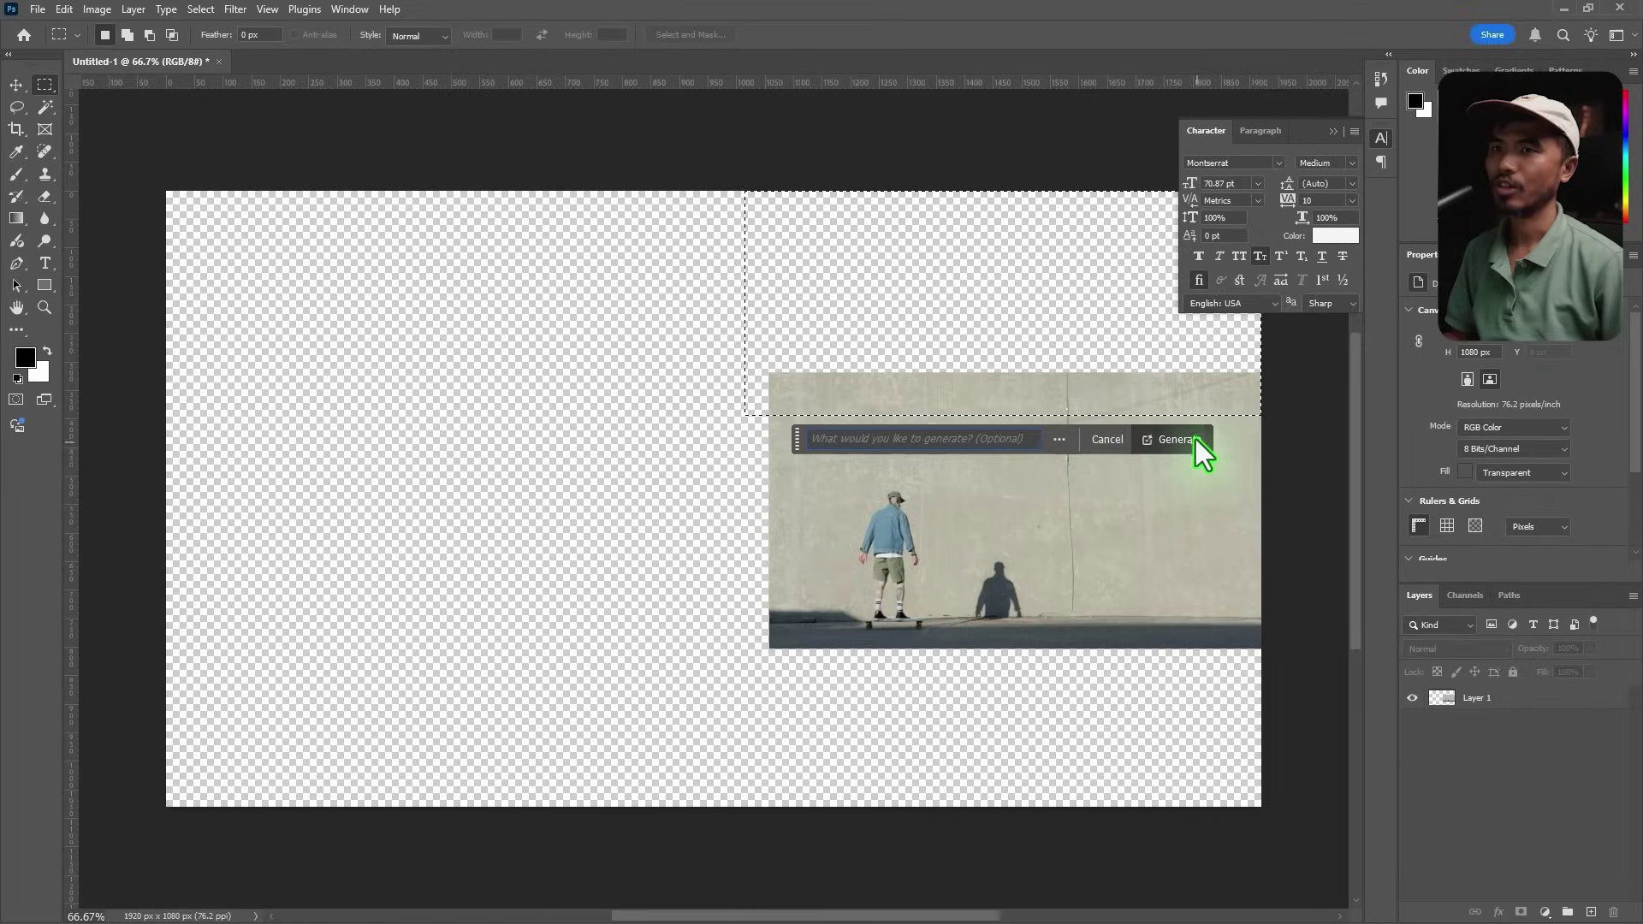
left_click(1174, 439)
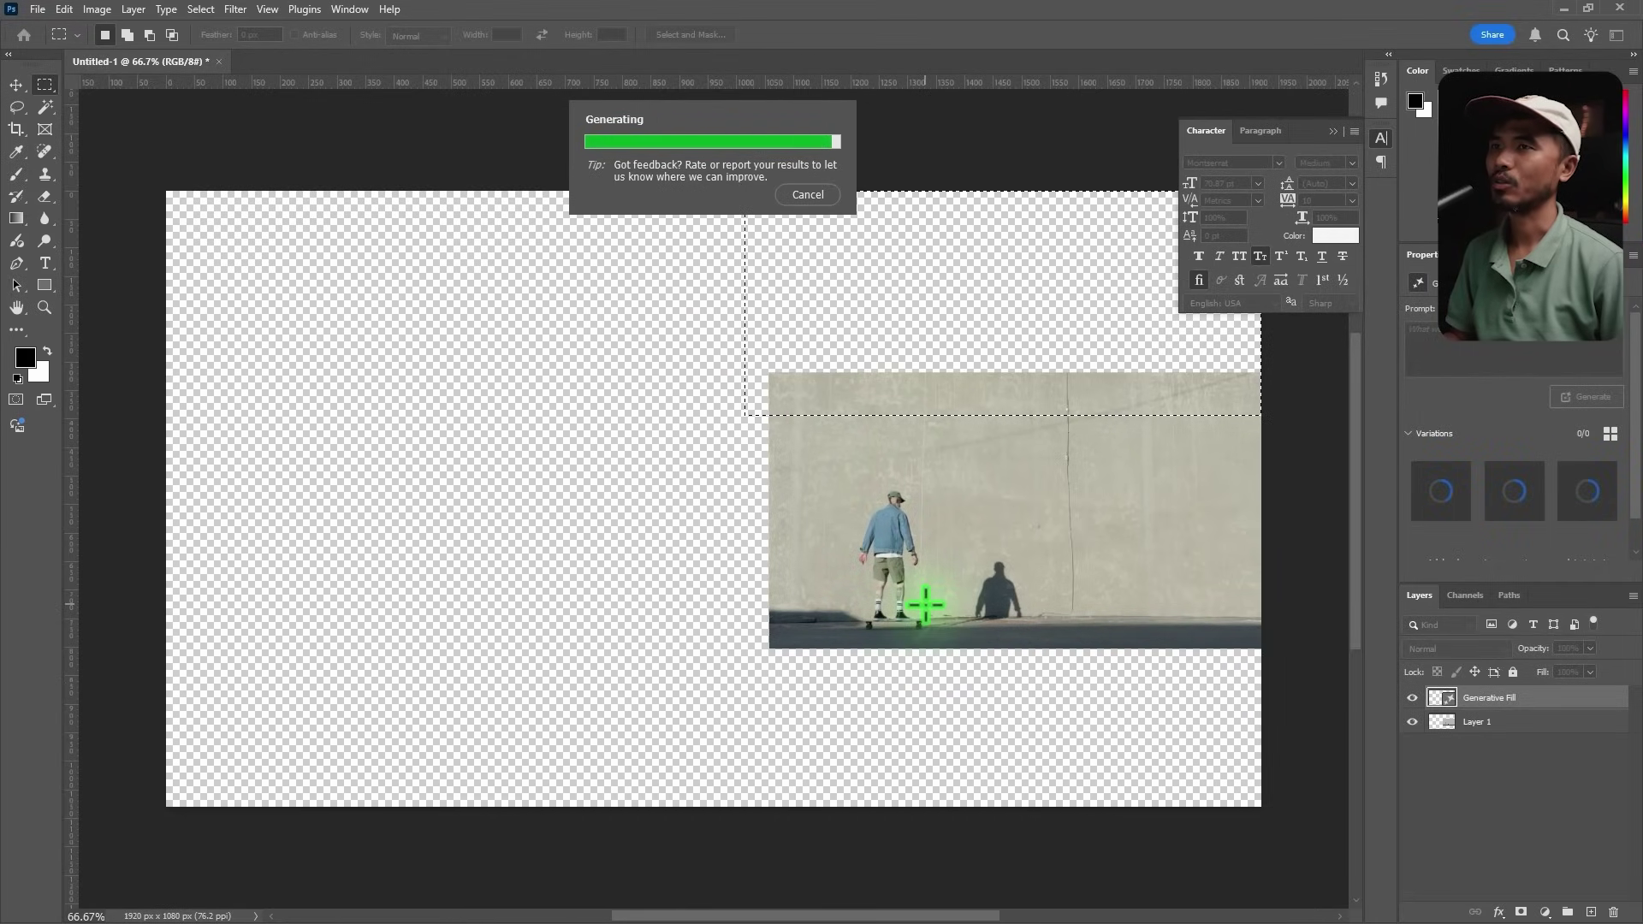
left_click(1027, 451)
left_click(1030, 450)
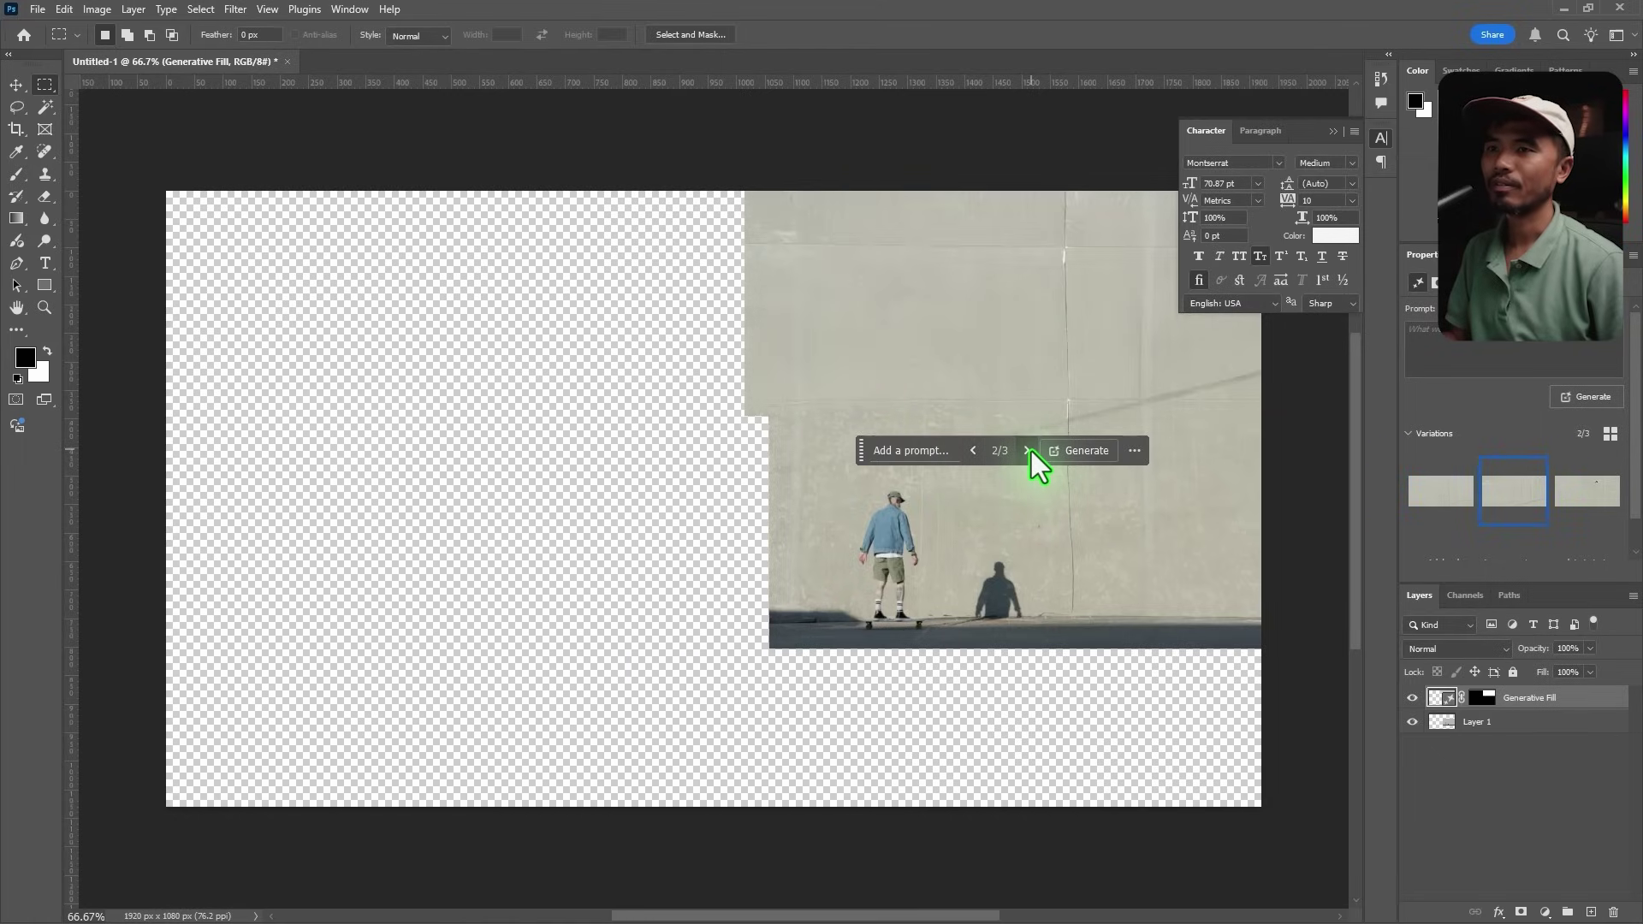
left_click(971, 450)
left_click(971, 450)
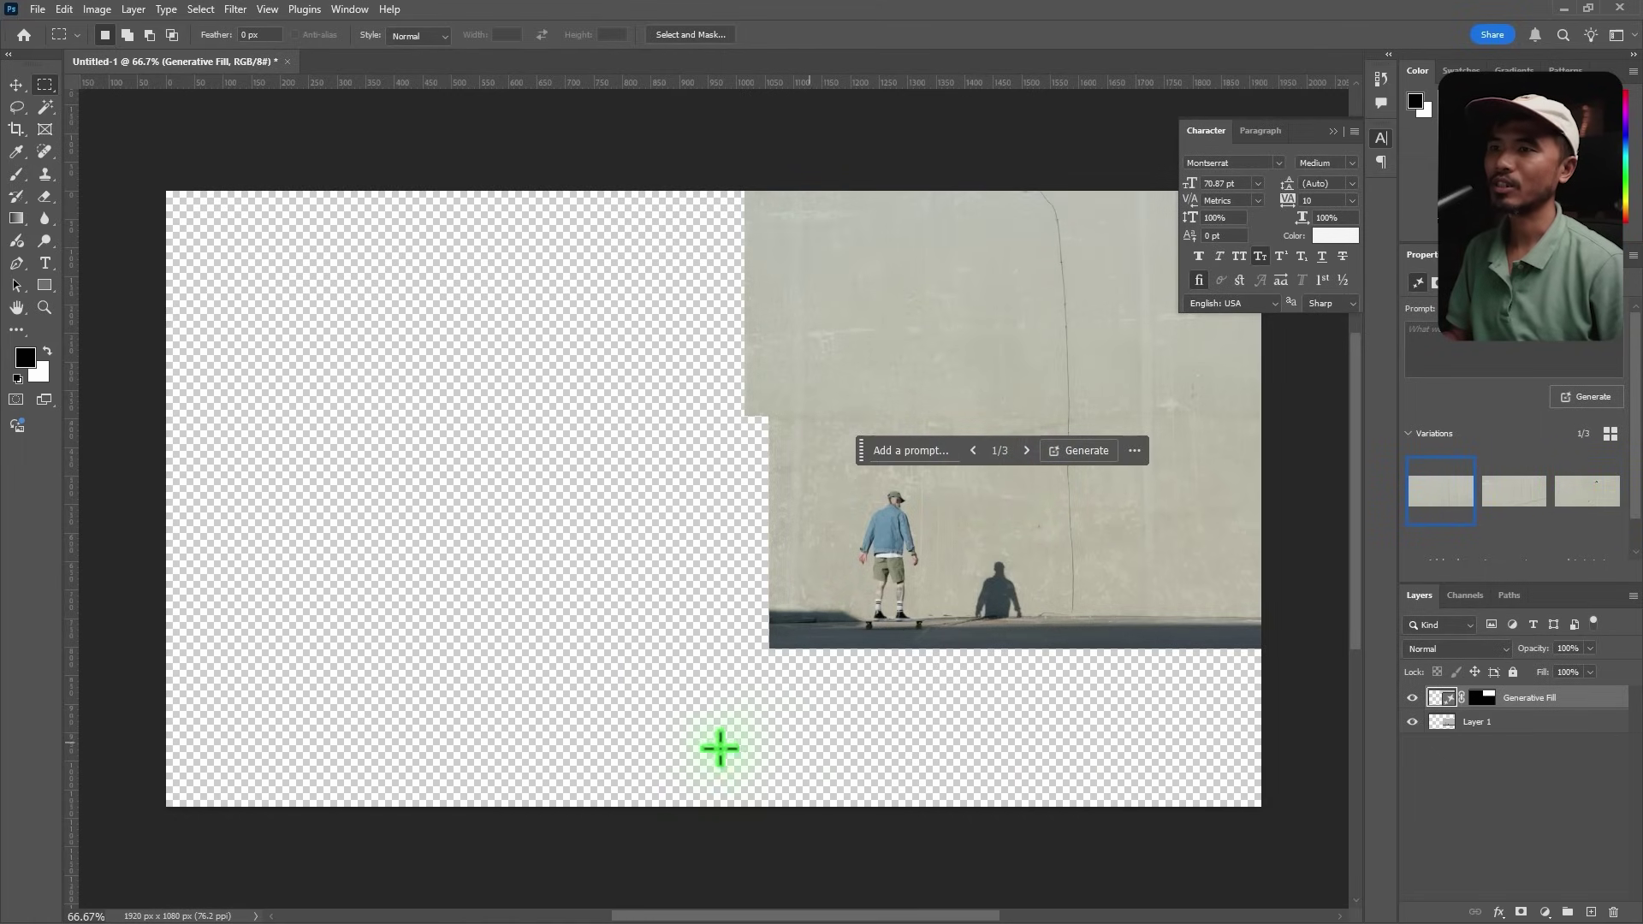
Step: Extend the ground below the footage to the canvas edge using Generative Fill without a prompt, and choose variation 2
left_click_drag(708, 643, 1332, 817)
left_click(843, 839)
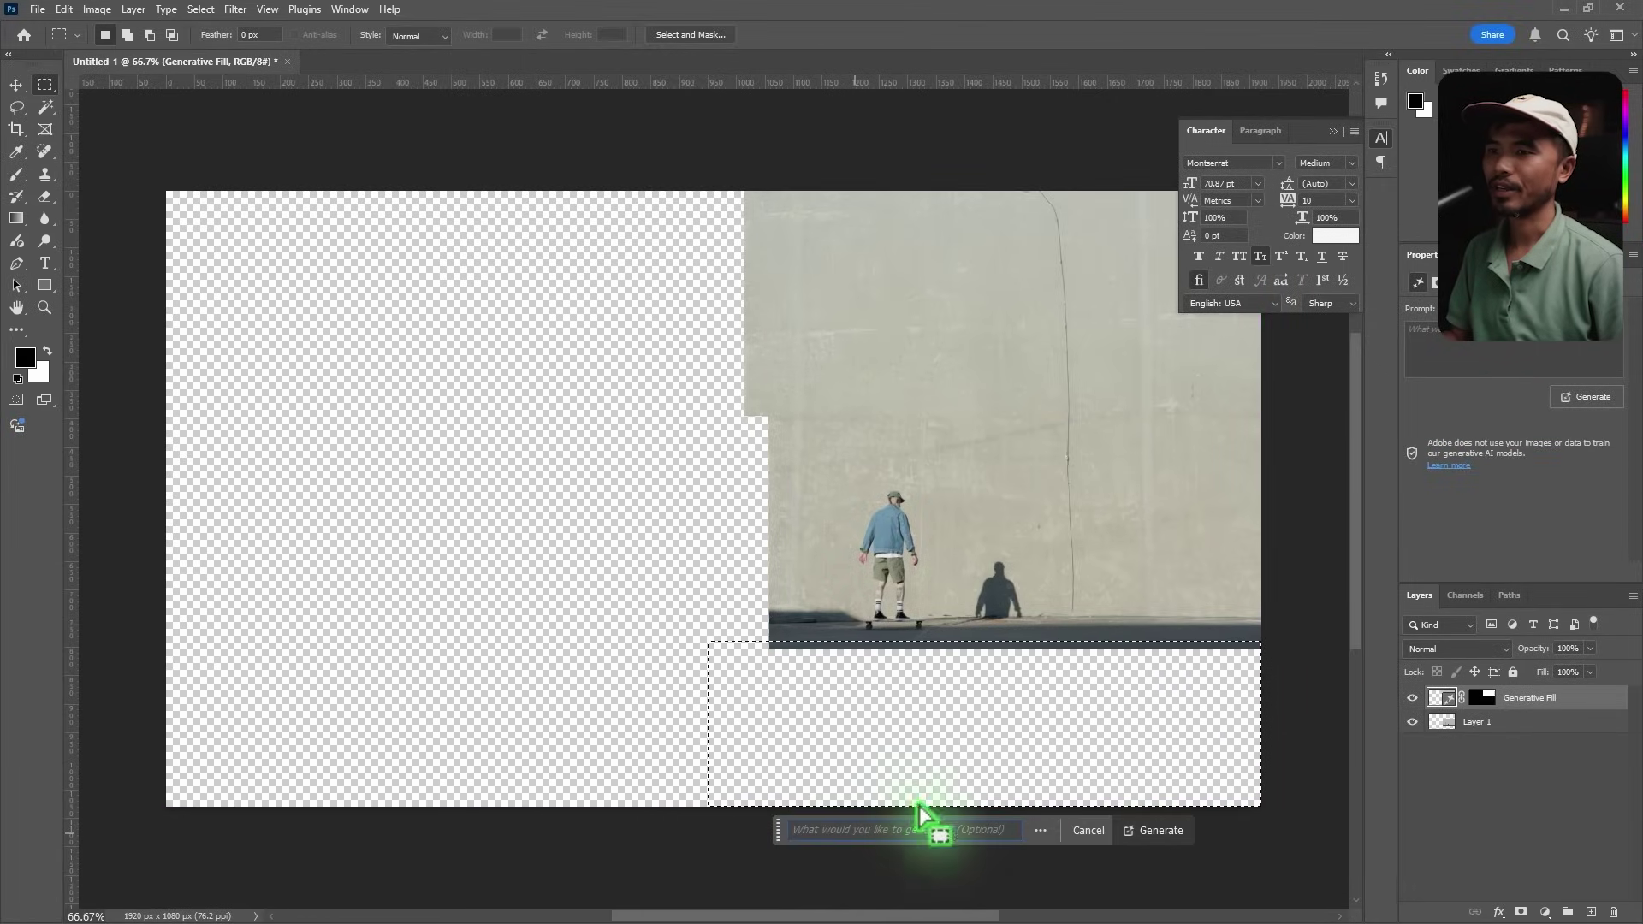
left_click(1157, 831)
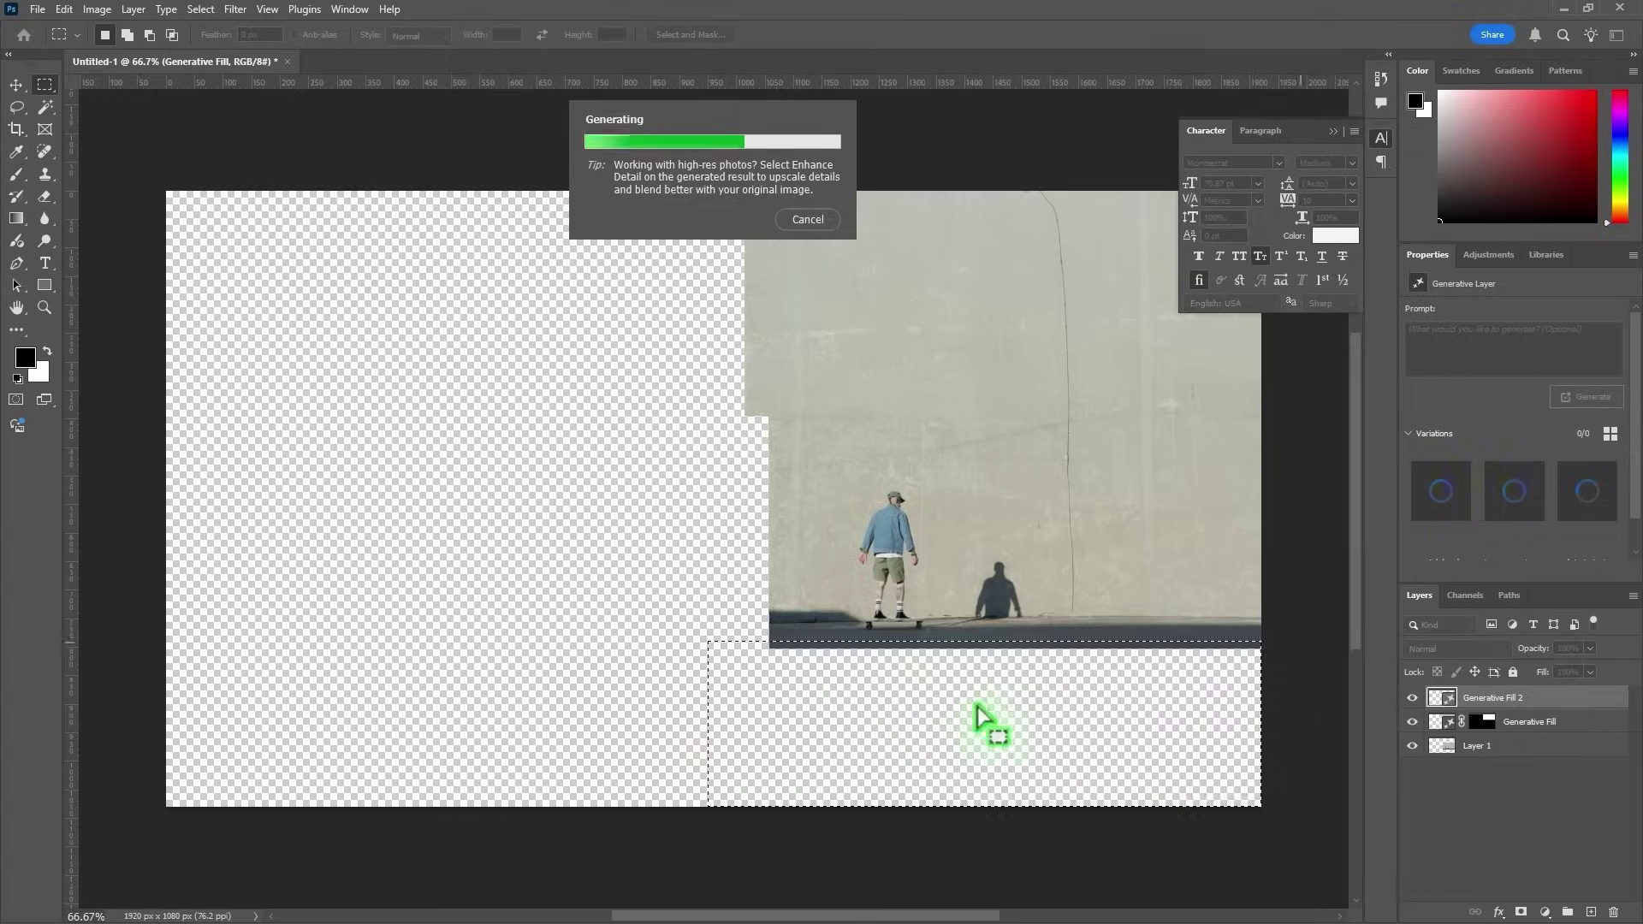
left_click(1008, 830)
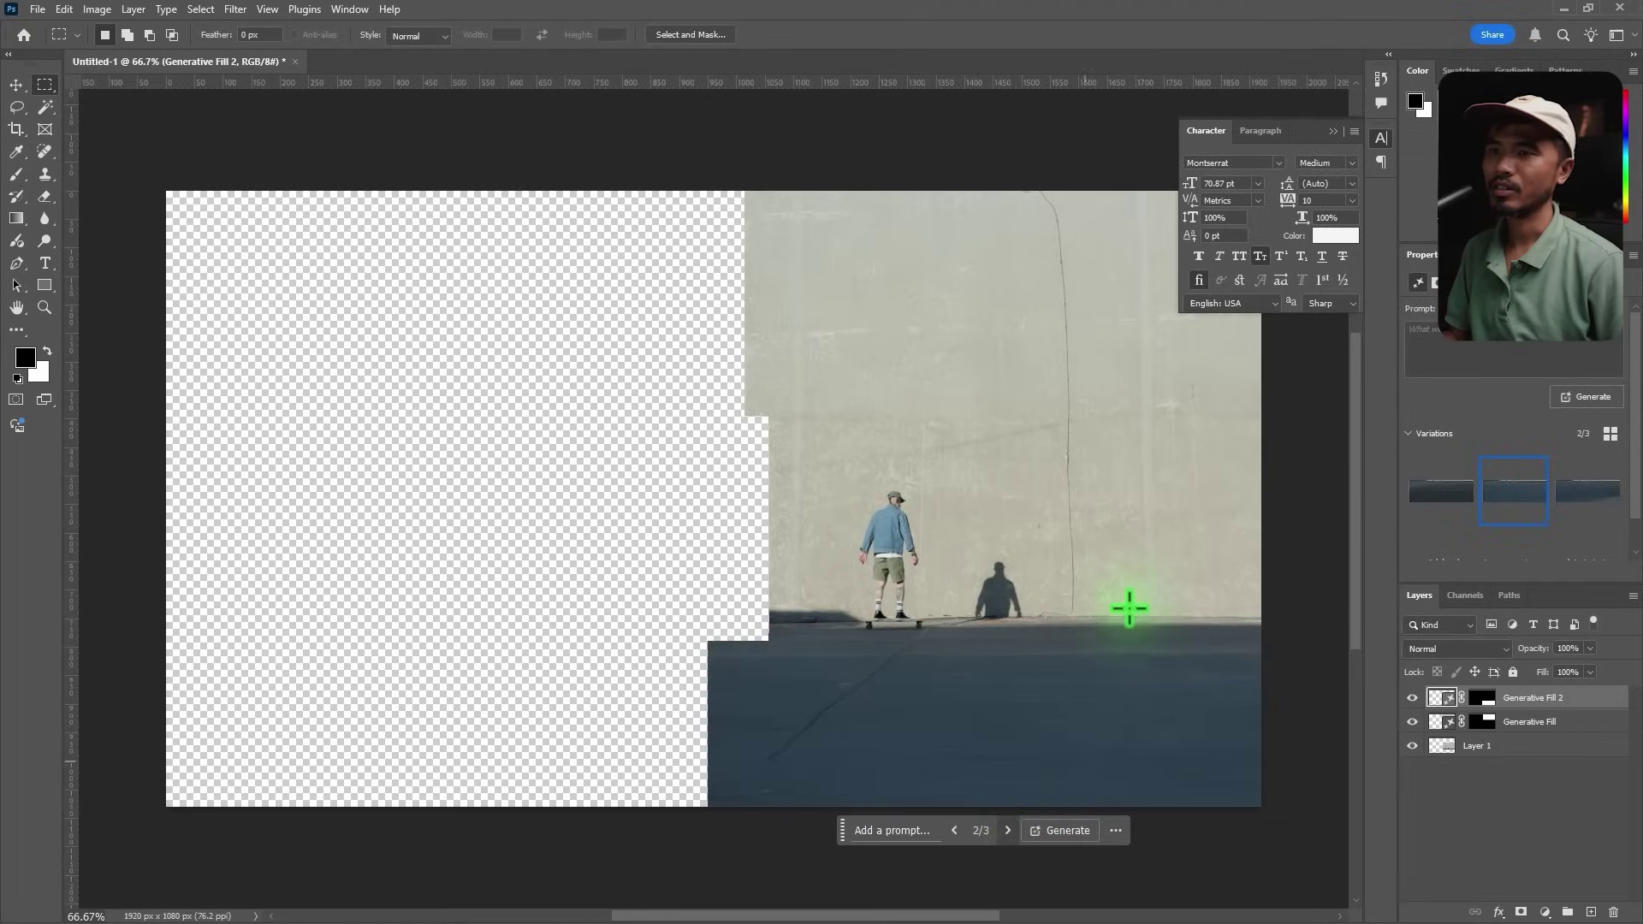
Step: Extend the wall and ground leftward using Generative Fill without a prompt on a full-height strip overlapping the existing image
left_click_drag(484, 173, 797, 875)
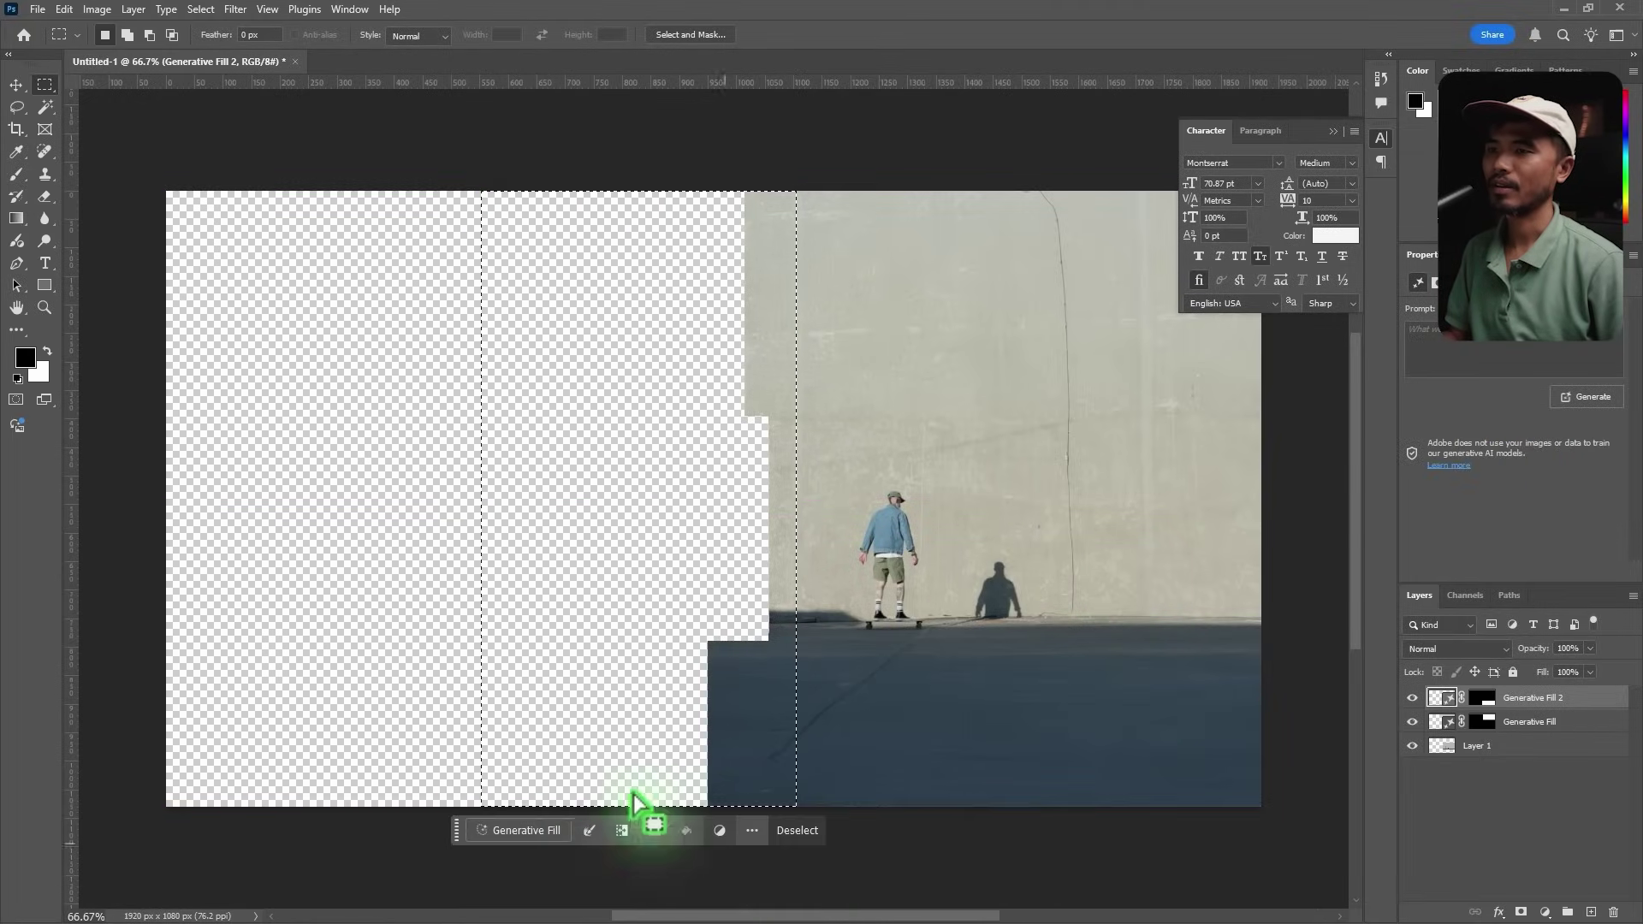
left_click(479, 827)
left_click(817, 831)
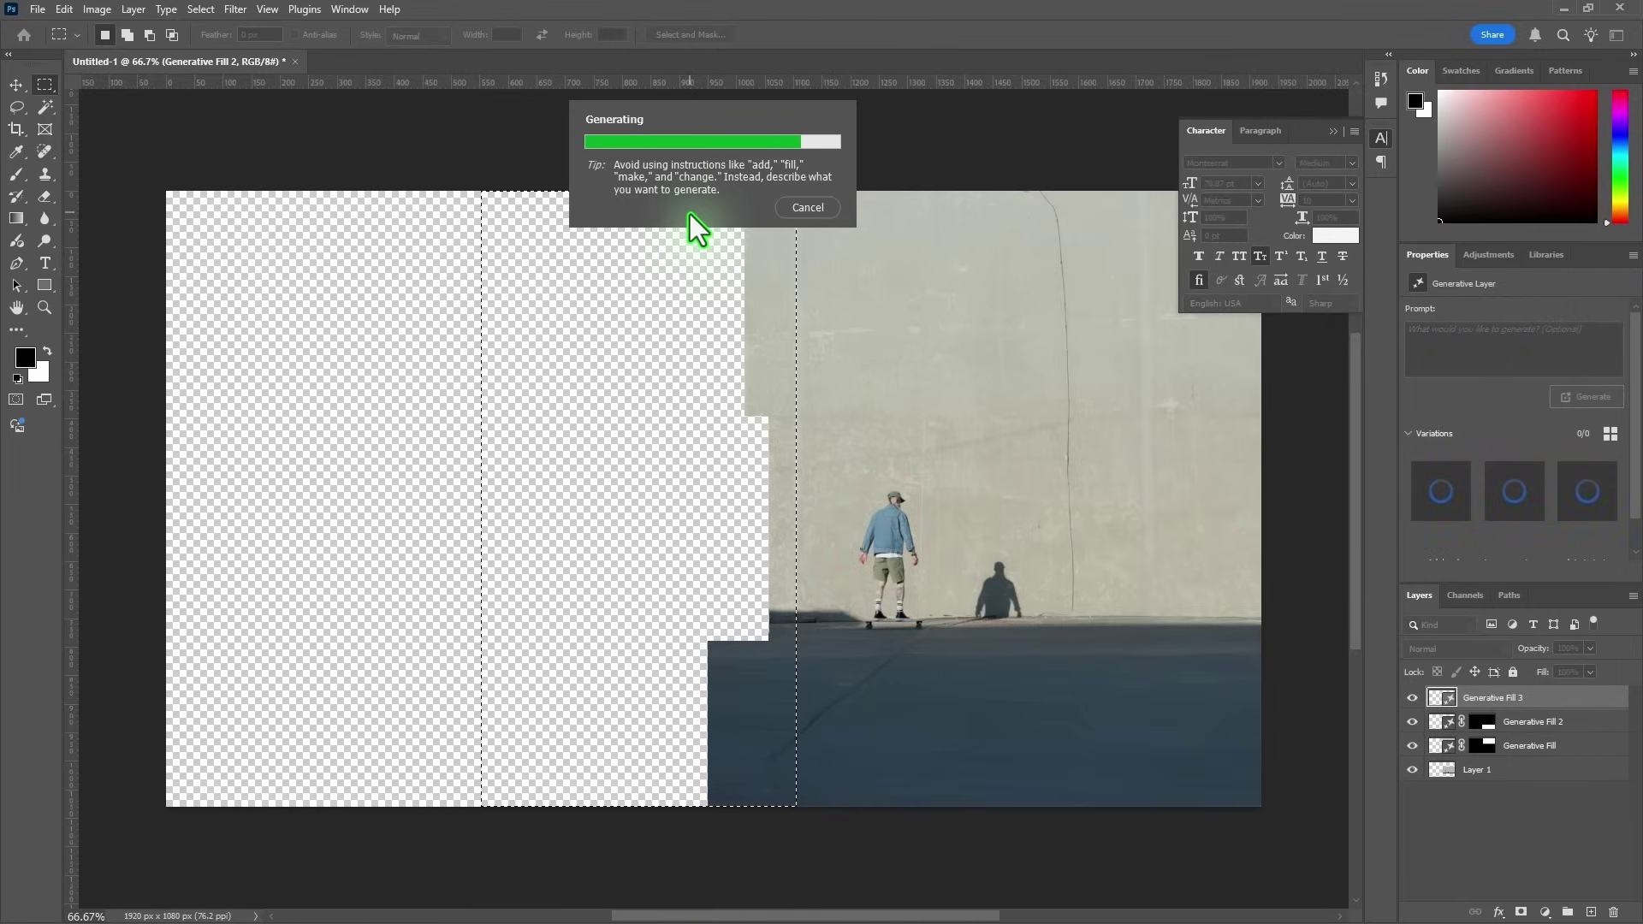
left_click(762, 848)
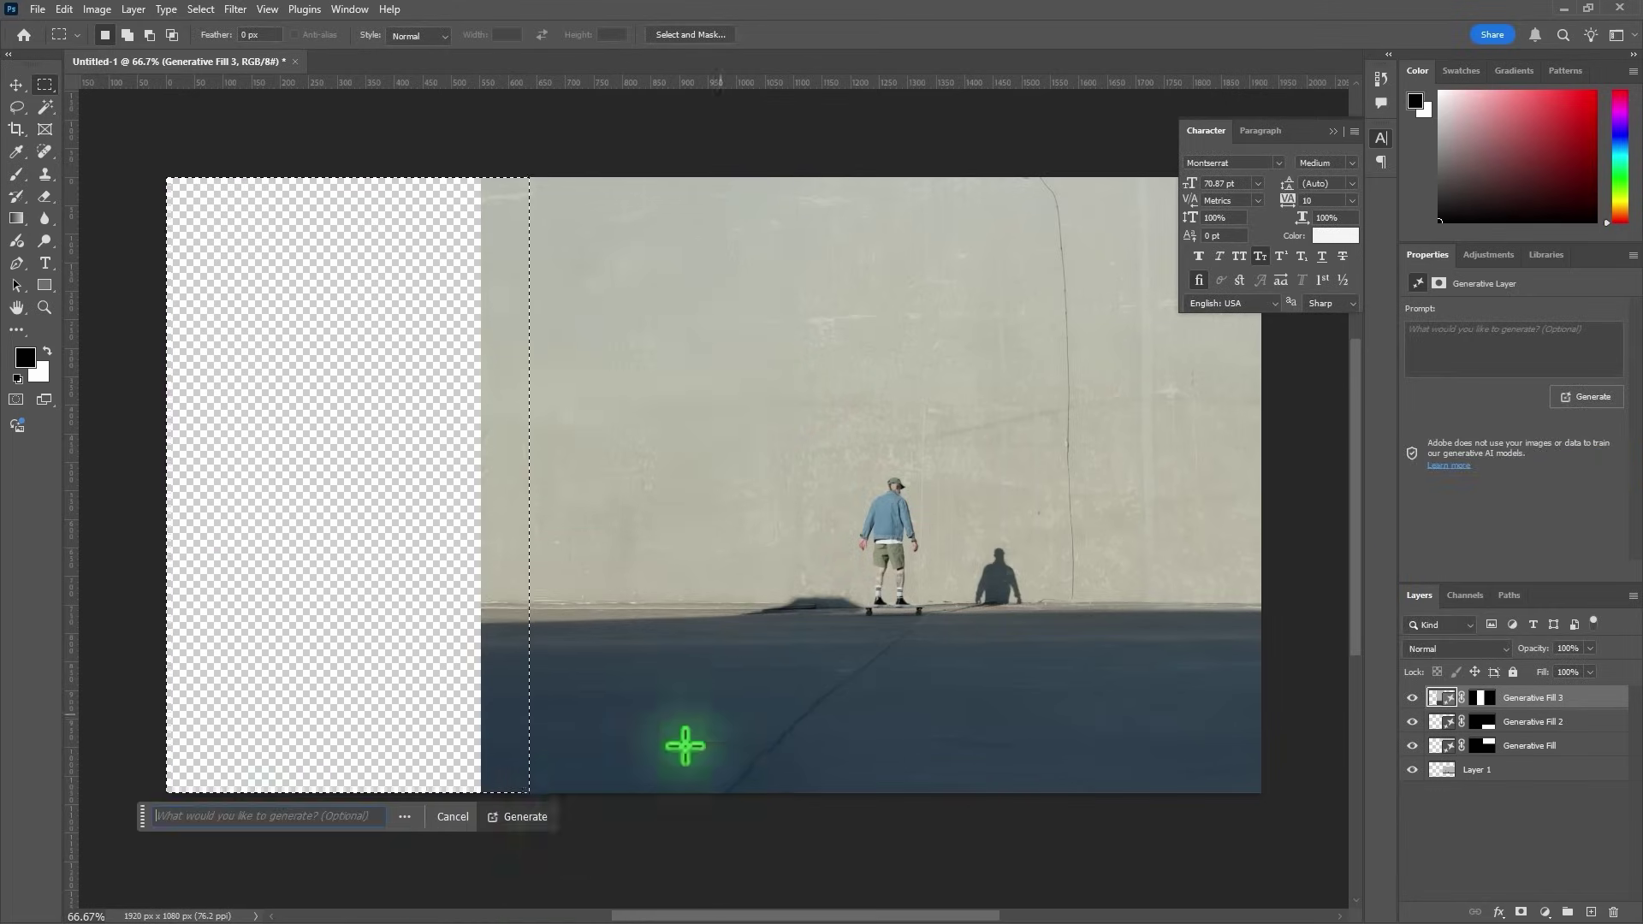
Step: Fill the remaining empty left part of the canvas using Generative Fill without a prompt, compare the variations and choose variation 3
left_click(525, 813)
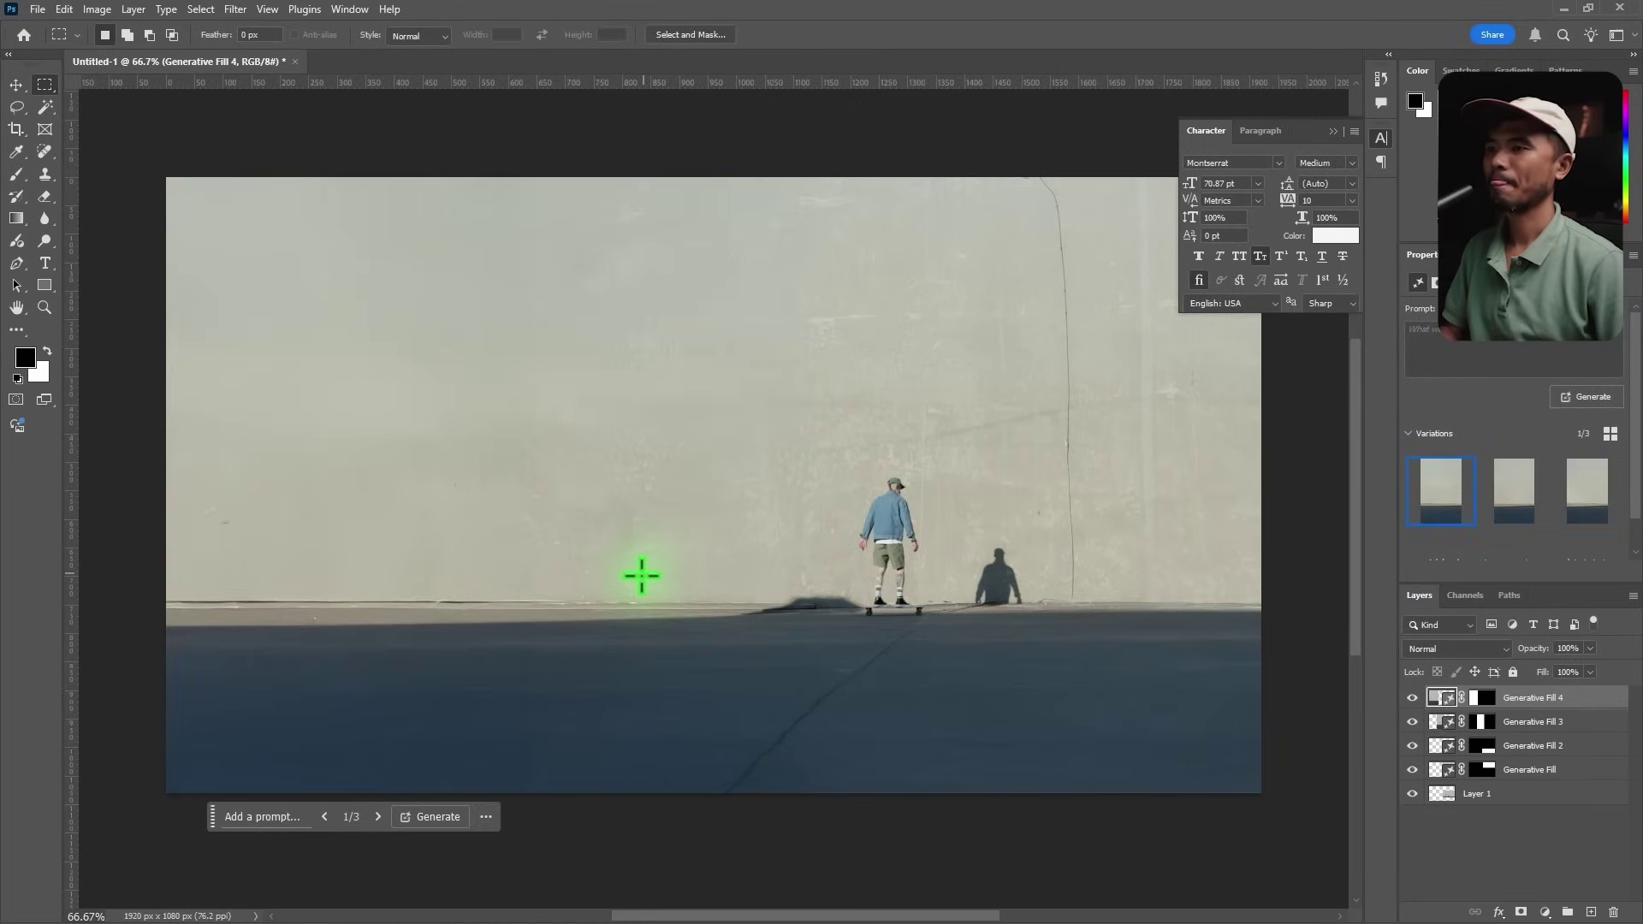
left_click(379, 816)
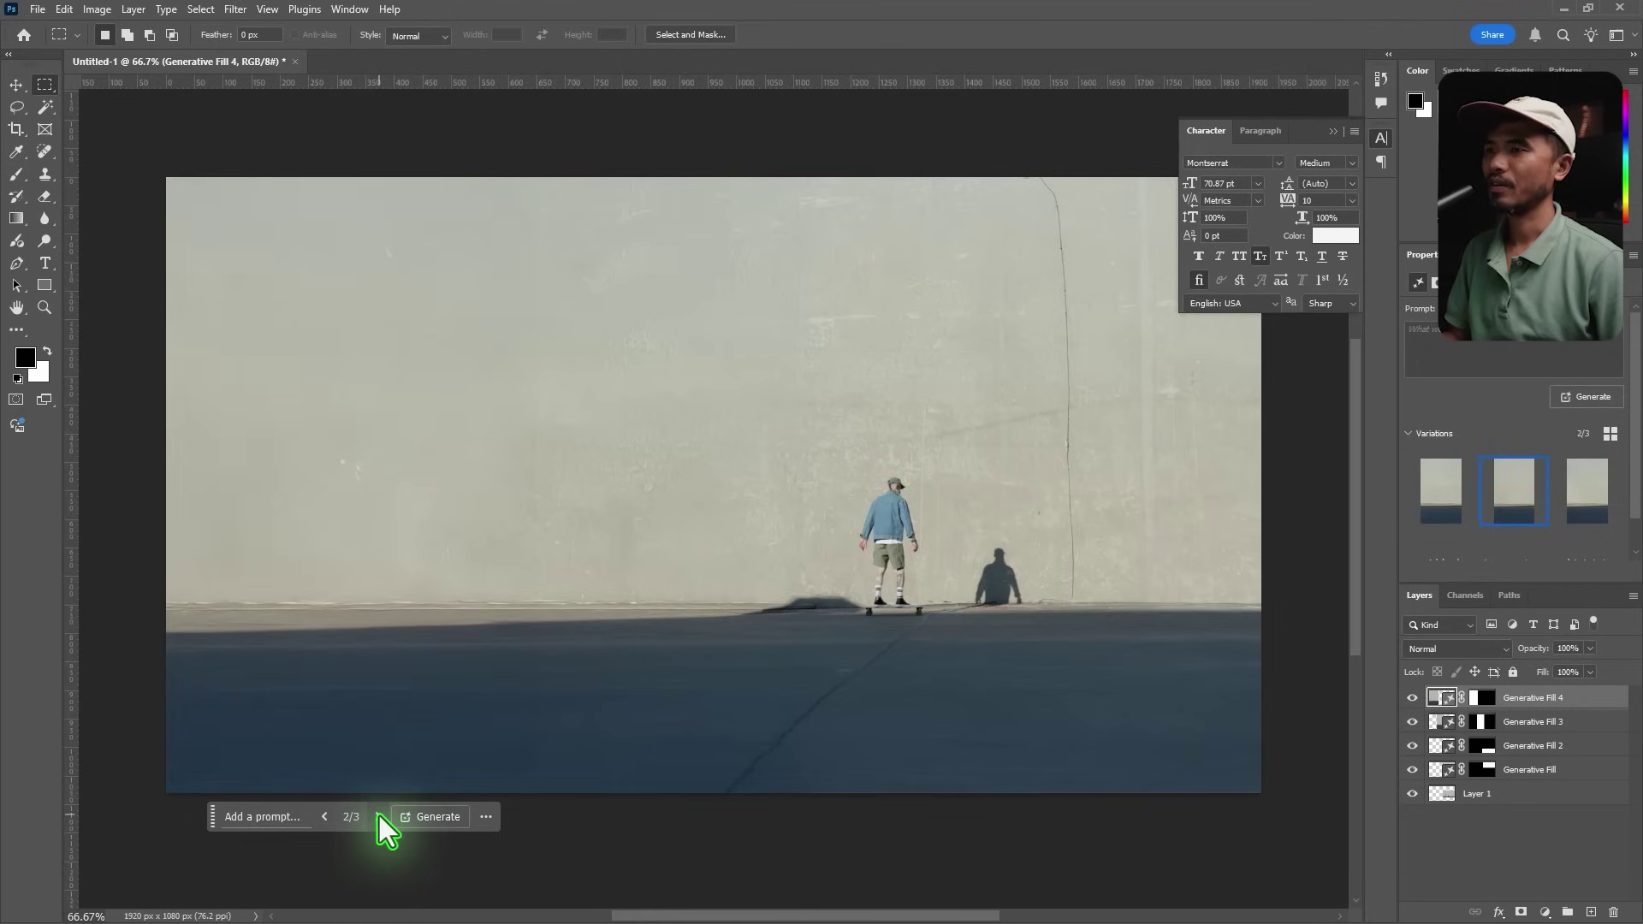
left_click(378, 814)
left_click(325, 817)
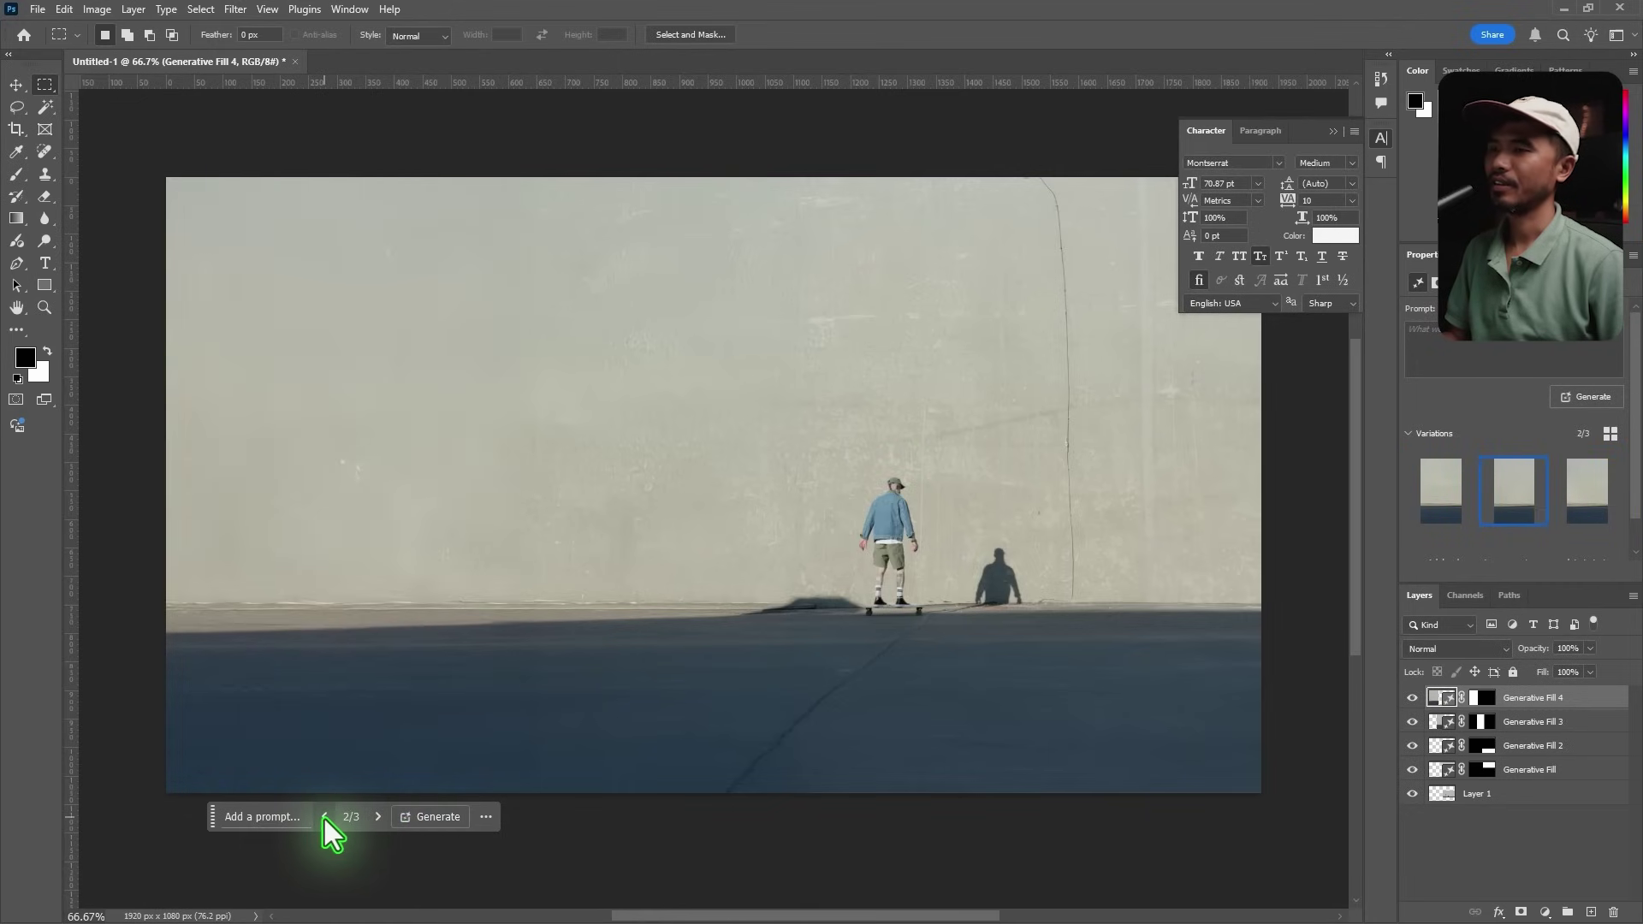
left_click(325, 817)
left_click(380, 817)
left_click(380, 817)
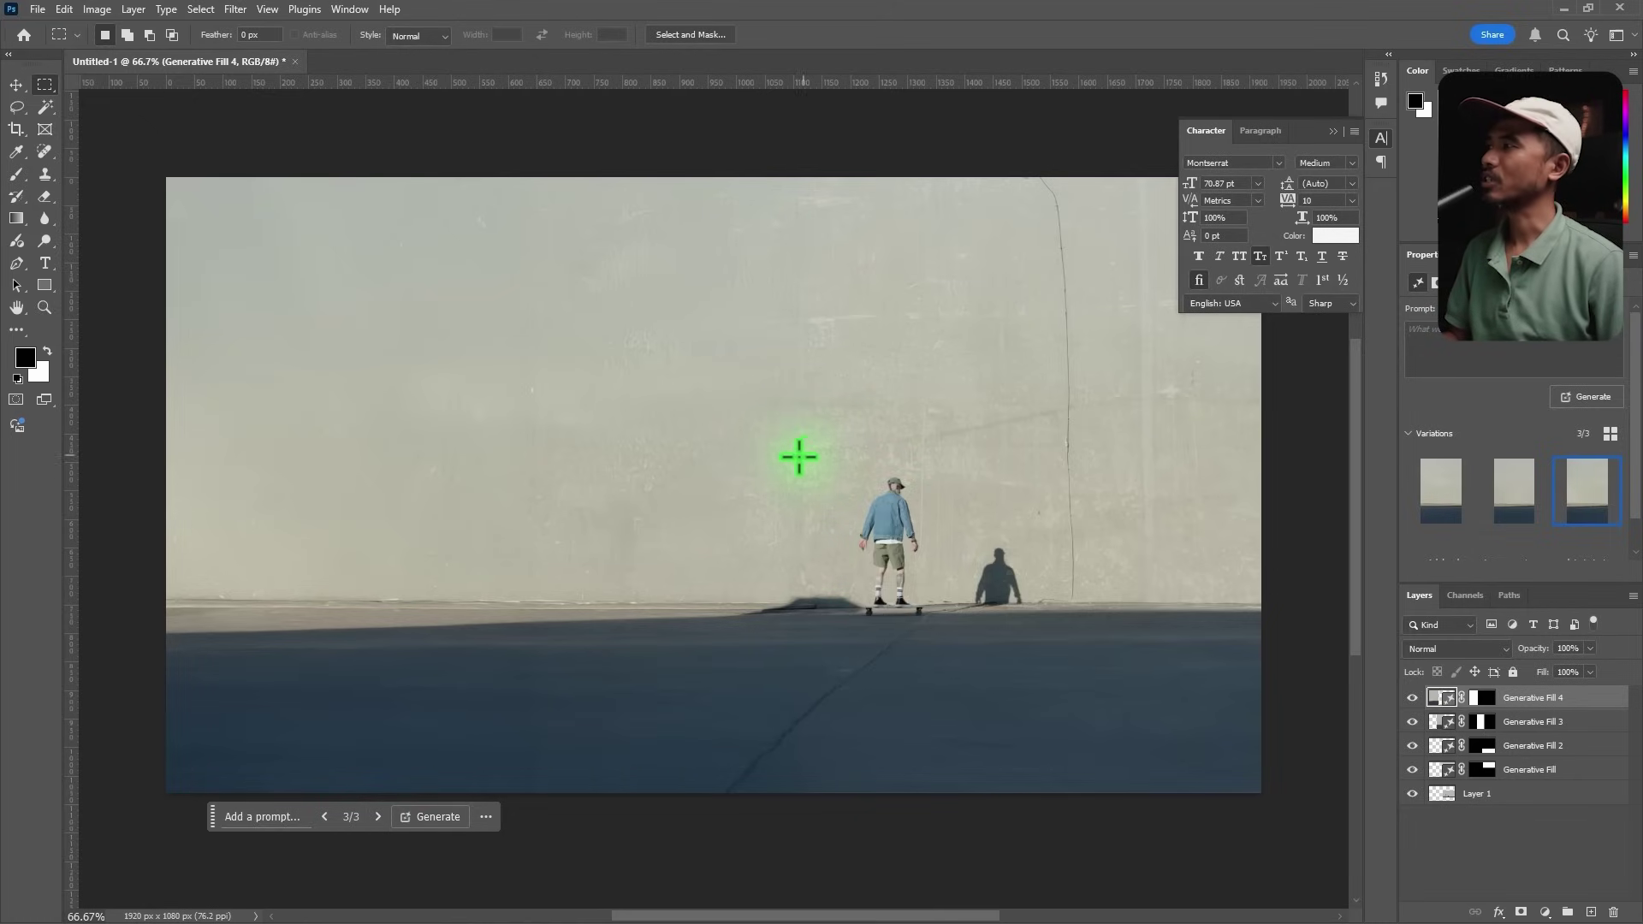
Step: Place Grafitti.png above the skateboarder, scaling and positioning the artwork so it spans the extended wall
left_click(17, 84)
left_click_drag(614, 384, 623, 418)
left_click_drag(1051, 444, 1038, 434)
left_click(17, 85)
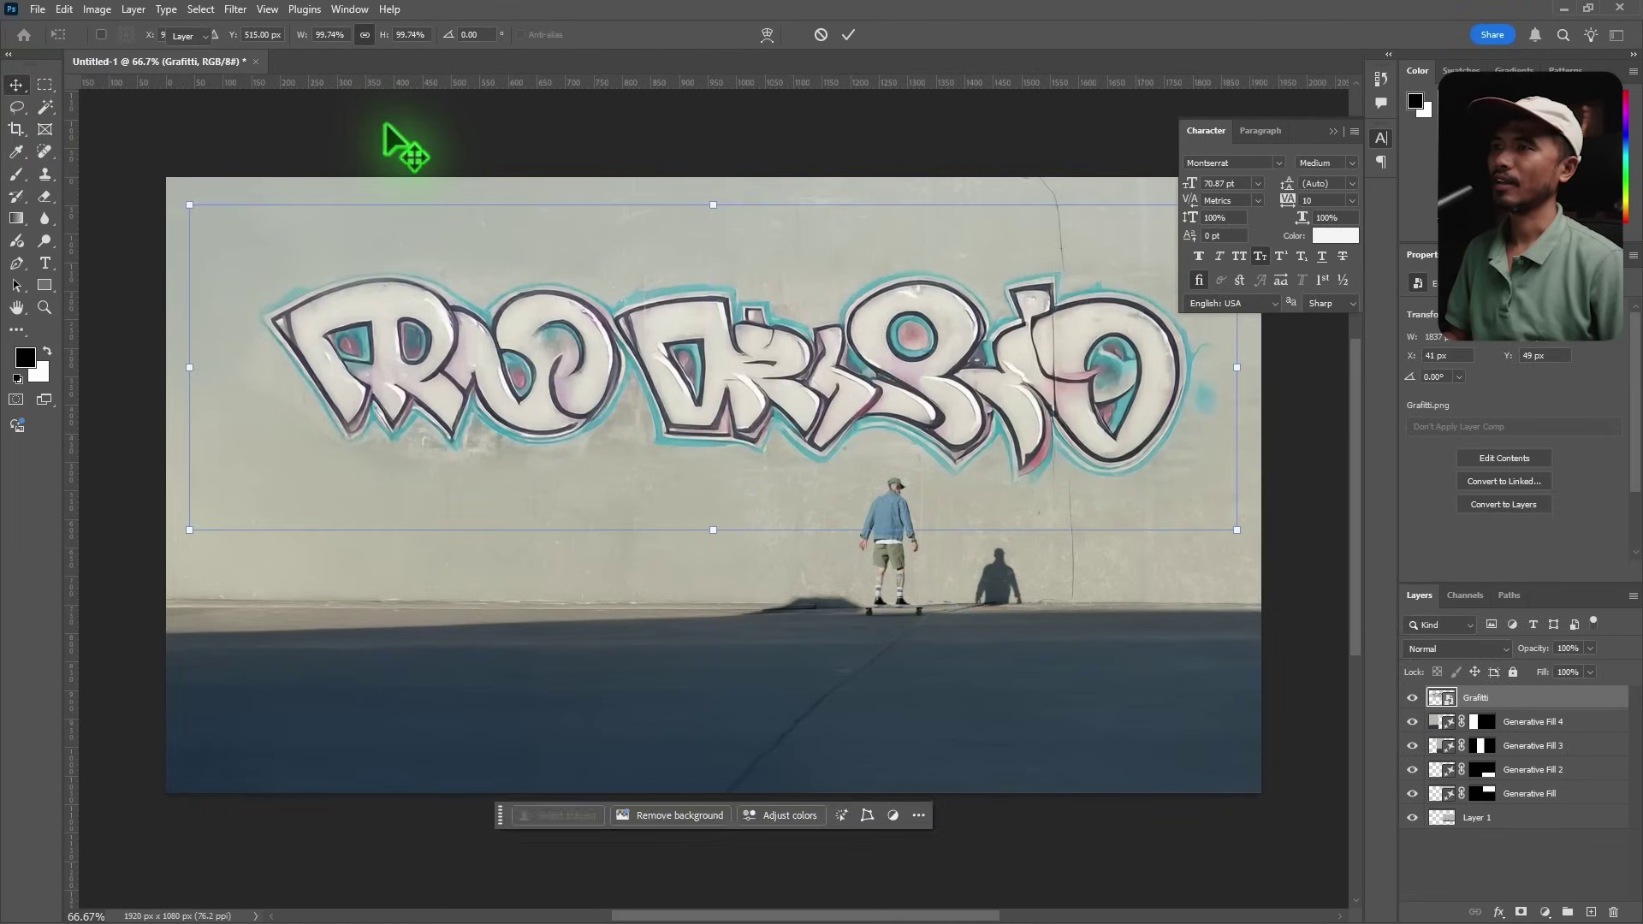
Step: Save the extended set with its graffiti as the Photoshop document Set extension_4
key("ctrl+s")
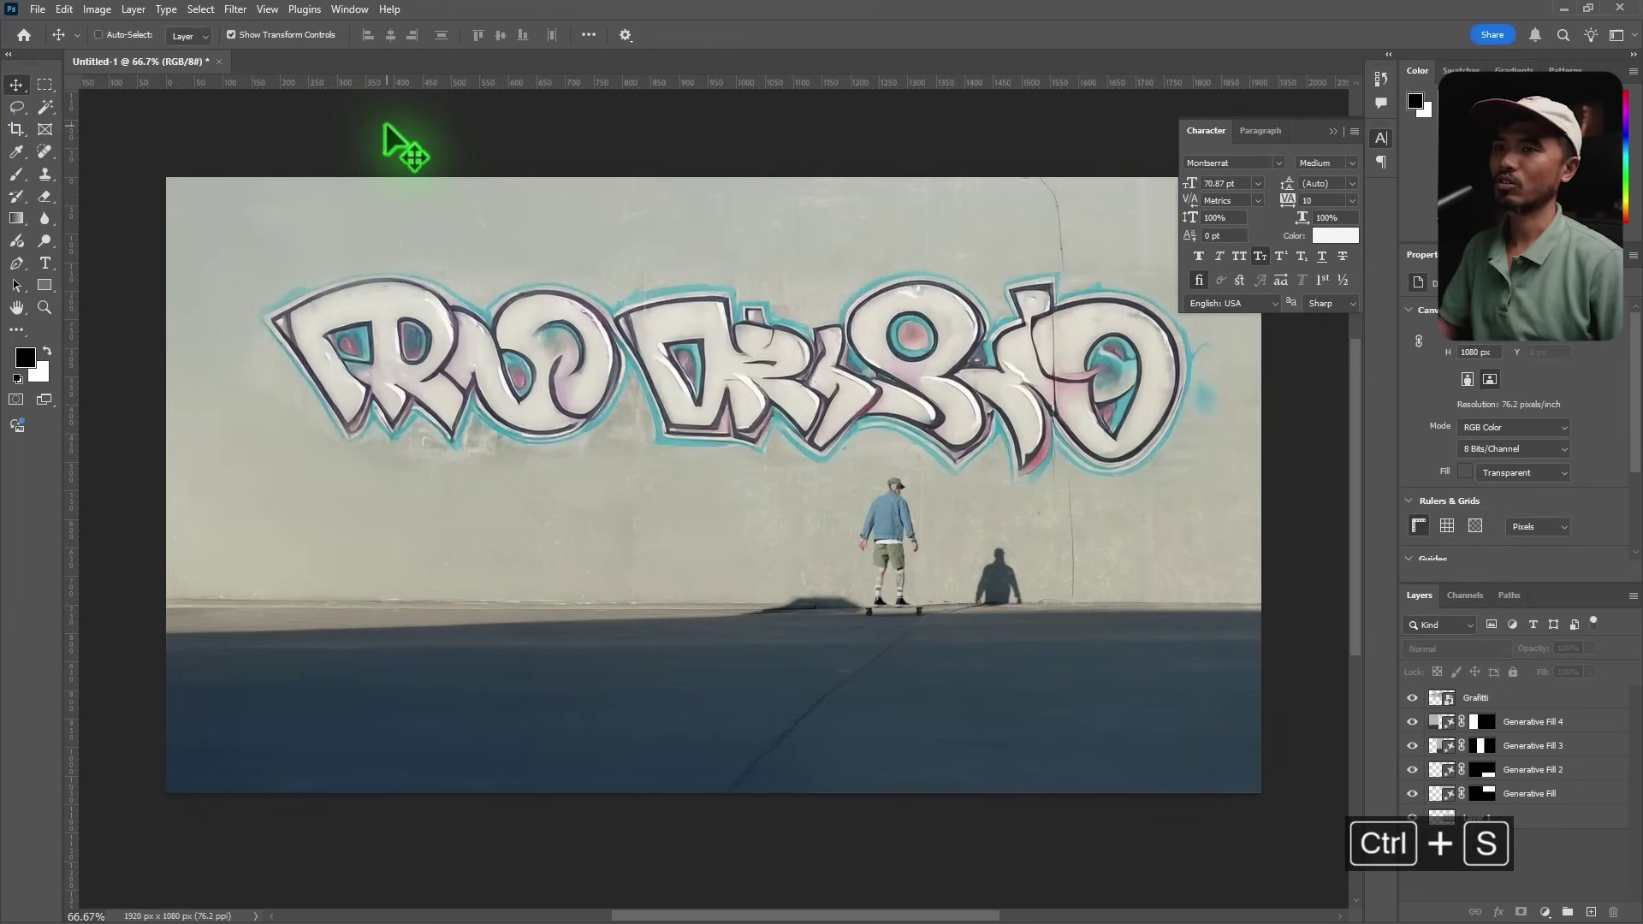
left_click(288, 680)
key("BackSpace")
type("4")
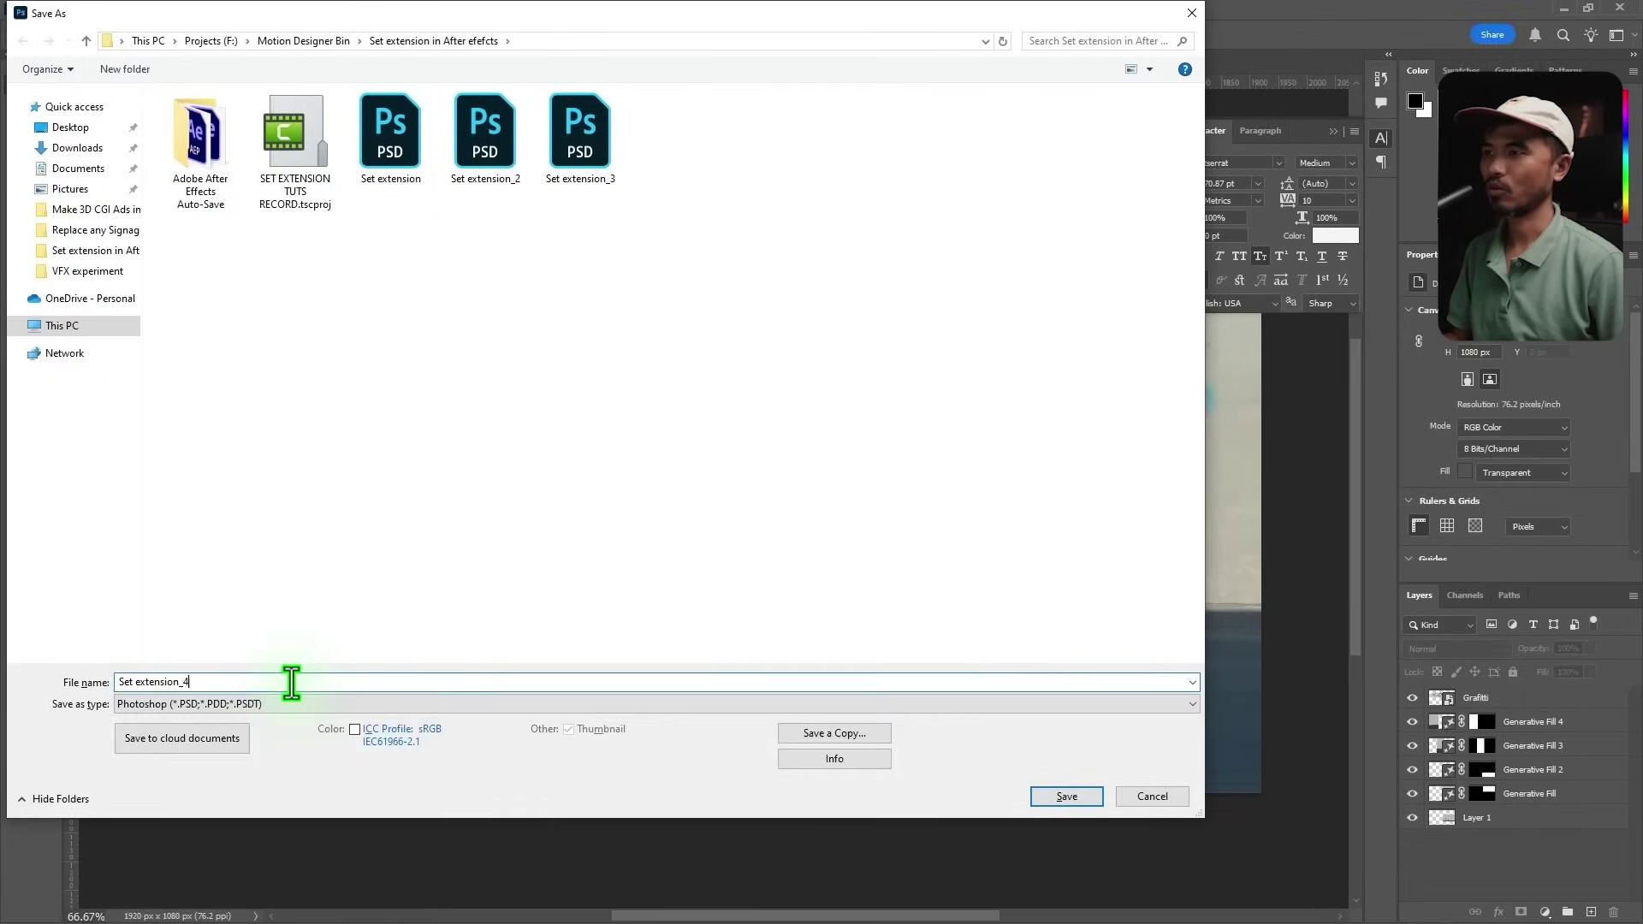
key("Return")
left_click(1009, 257)
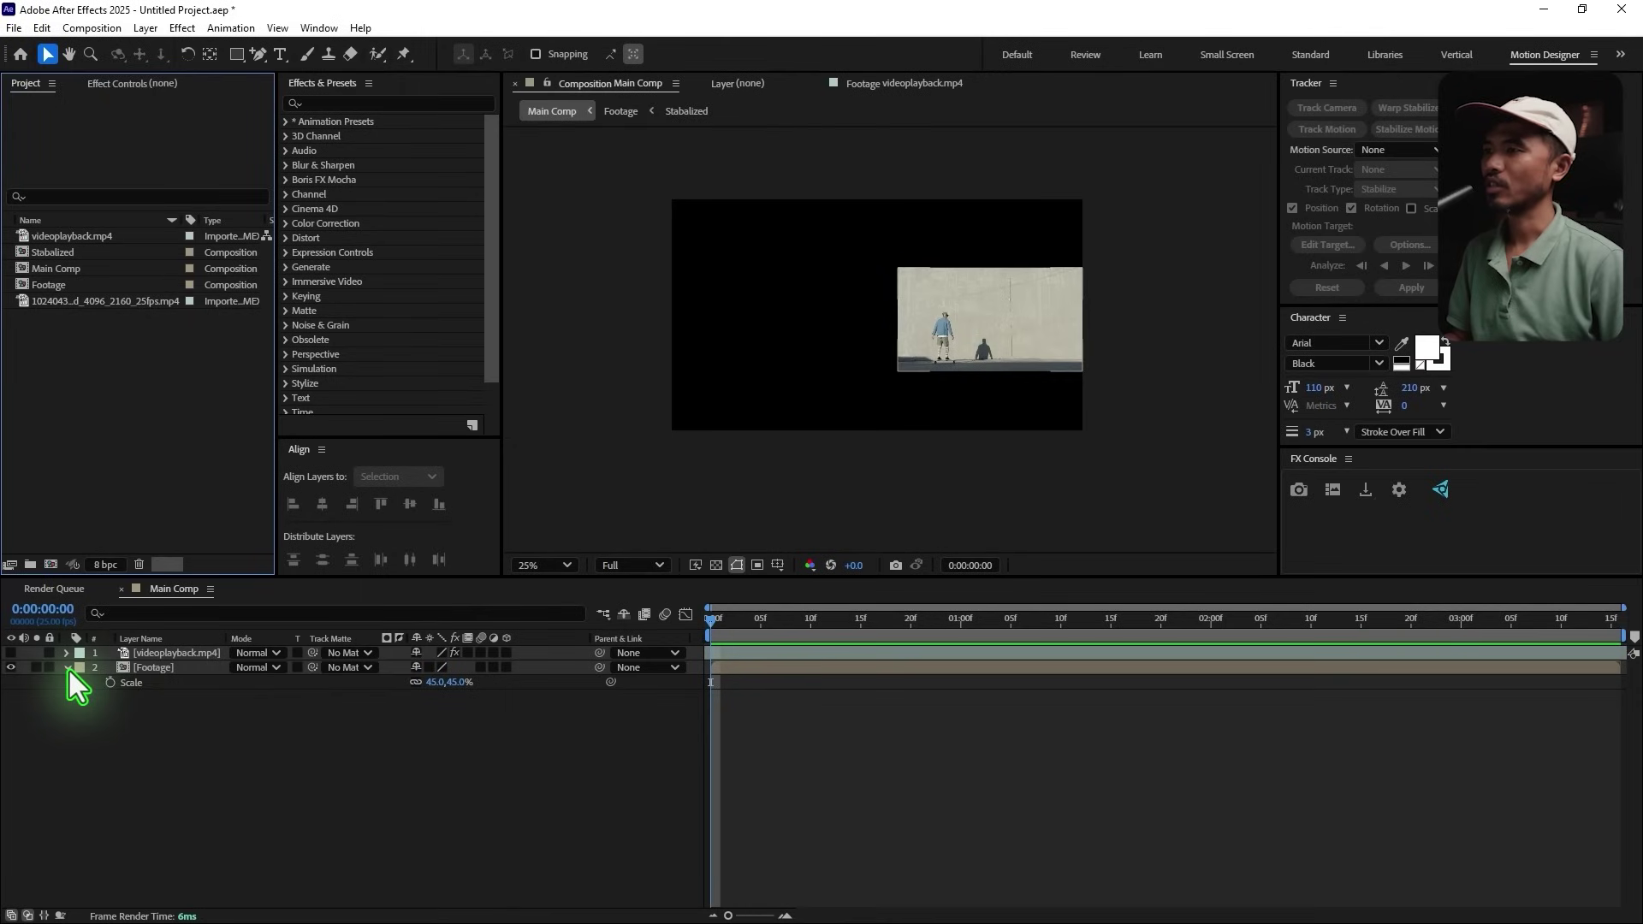
Step: In After Effects, import Set extension_4.psd as Composition - Retain Layer Sizes with Editable Layer Styles
left_click(69, 671)
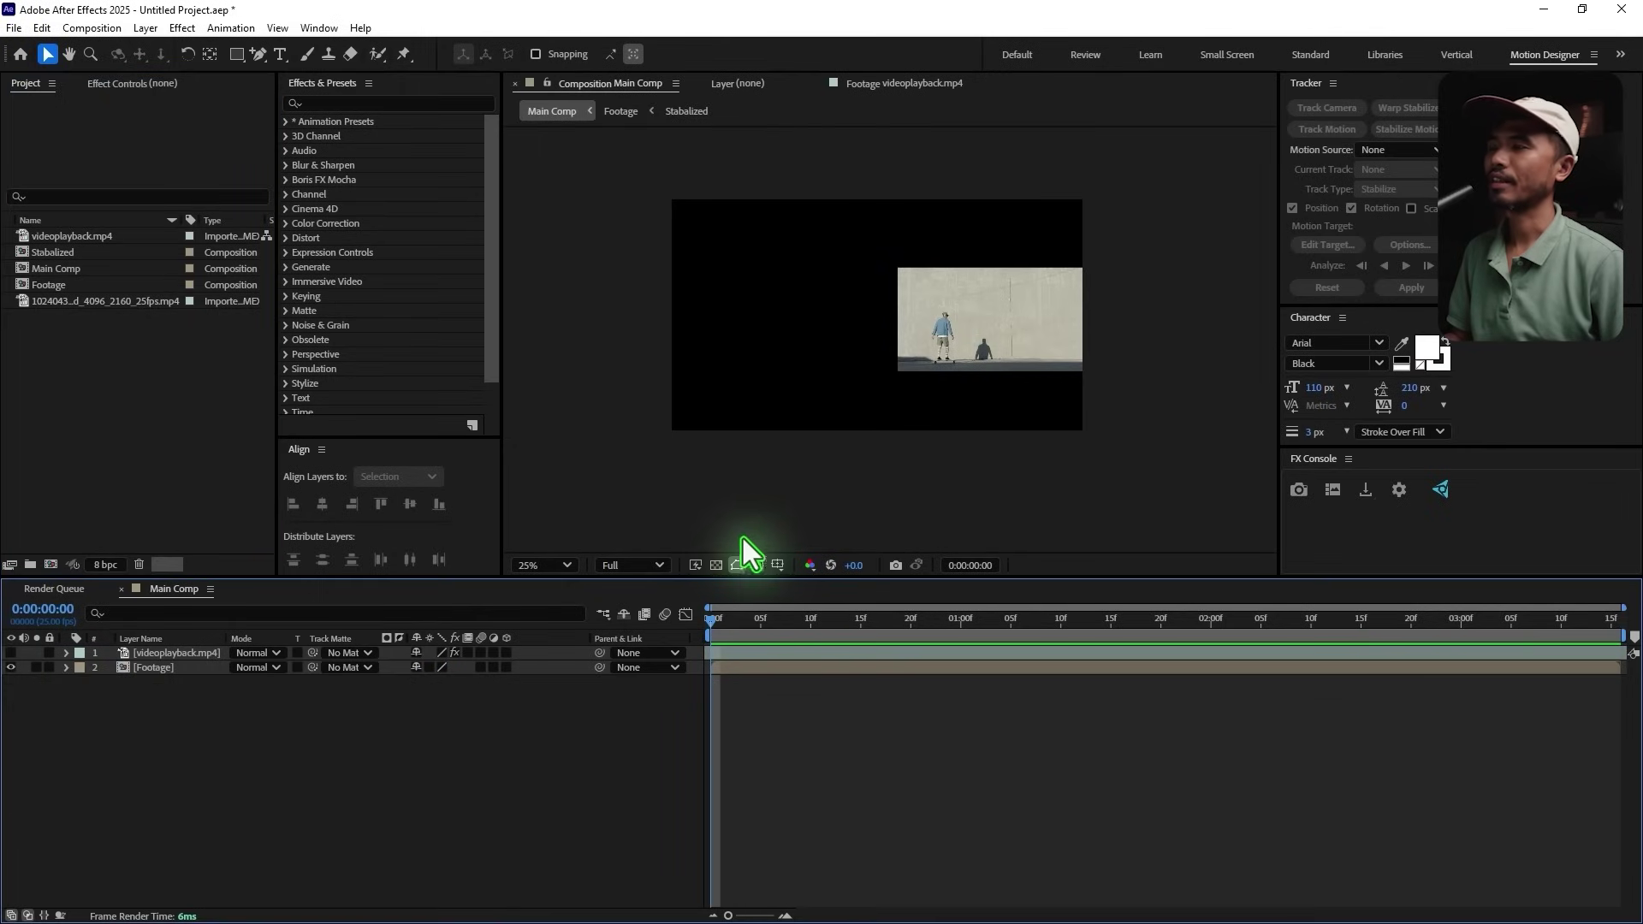
double_click(110, 367)
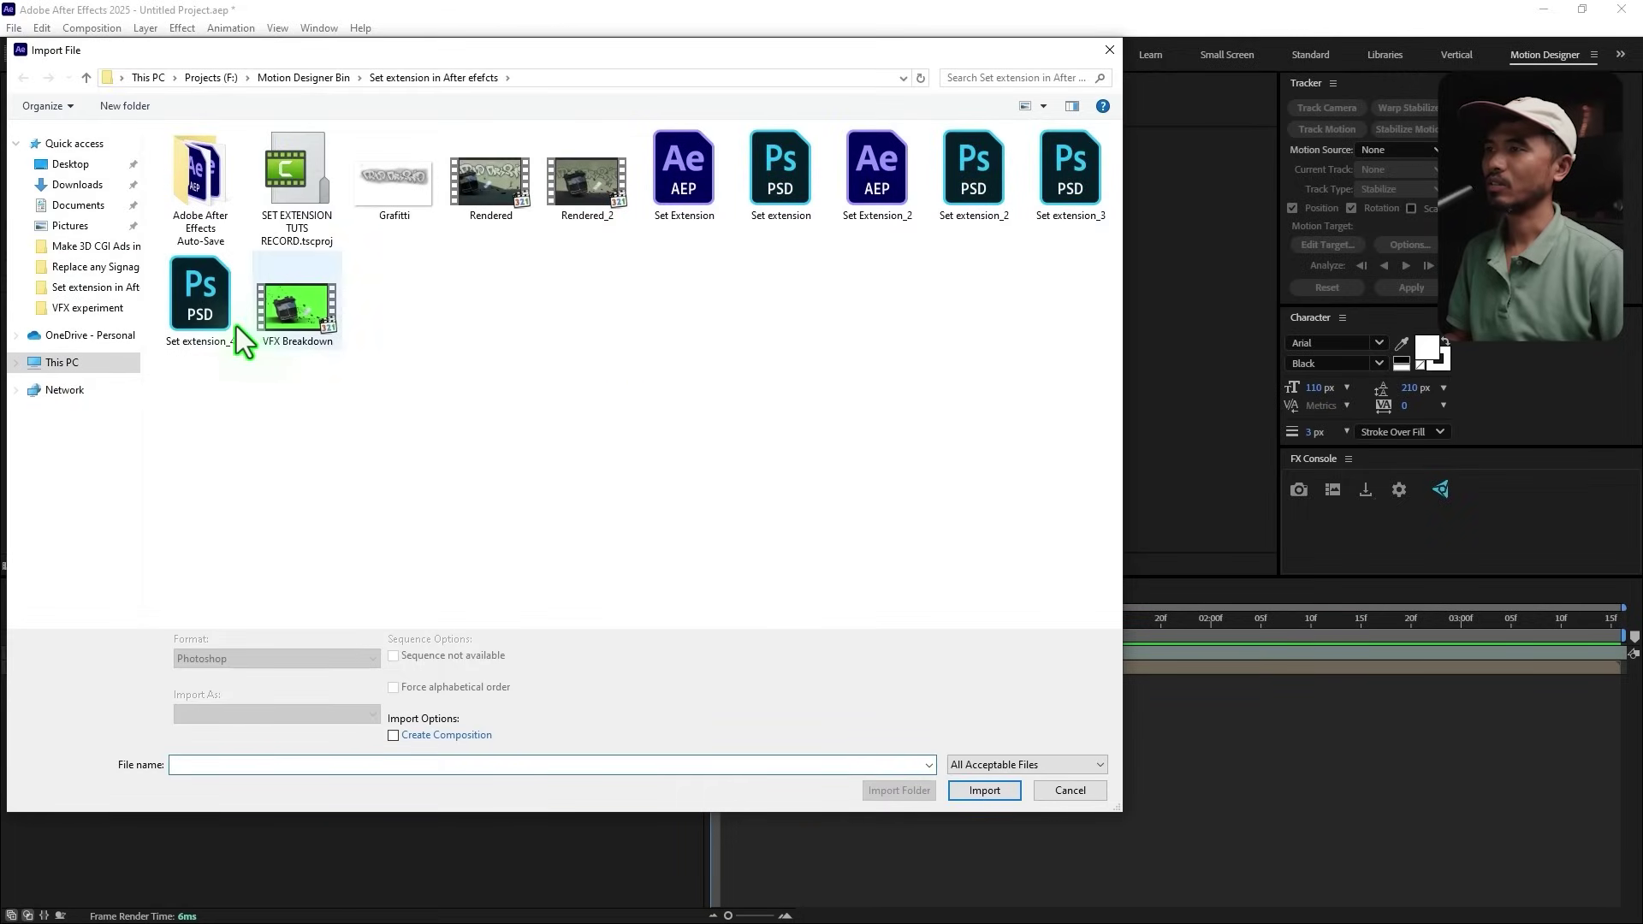
left_click(214, 330)
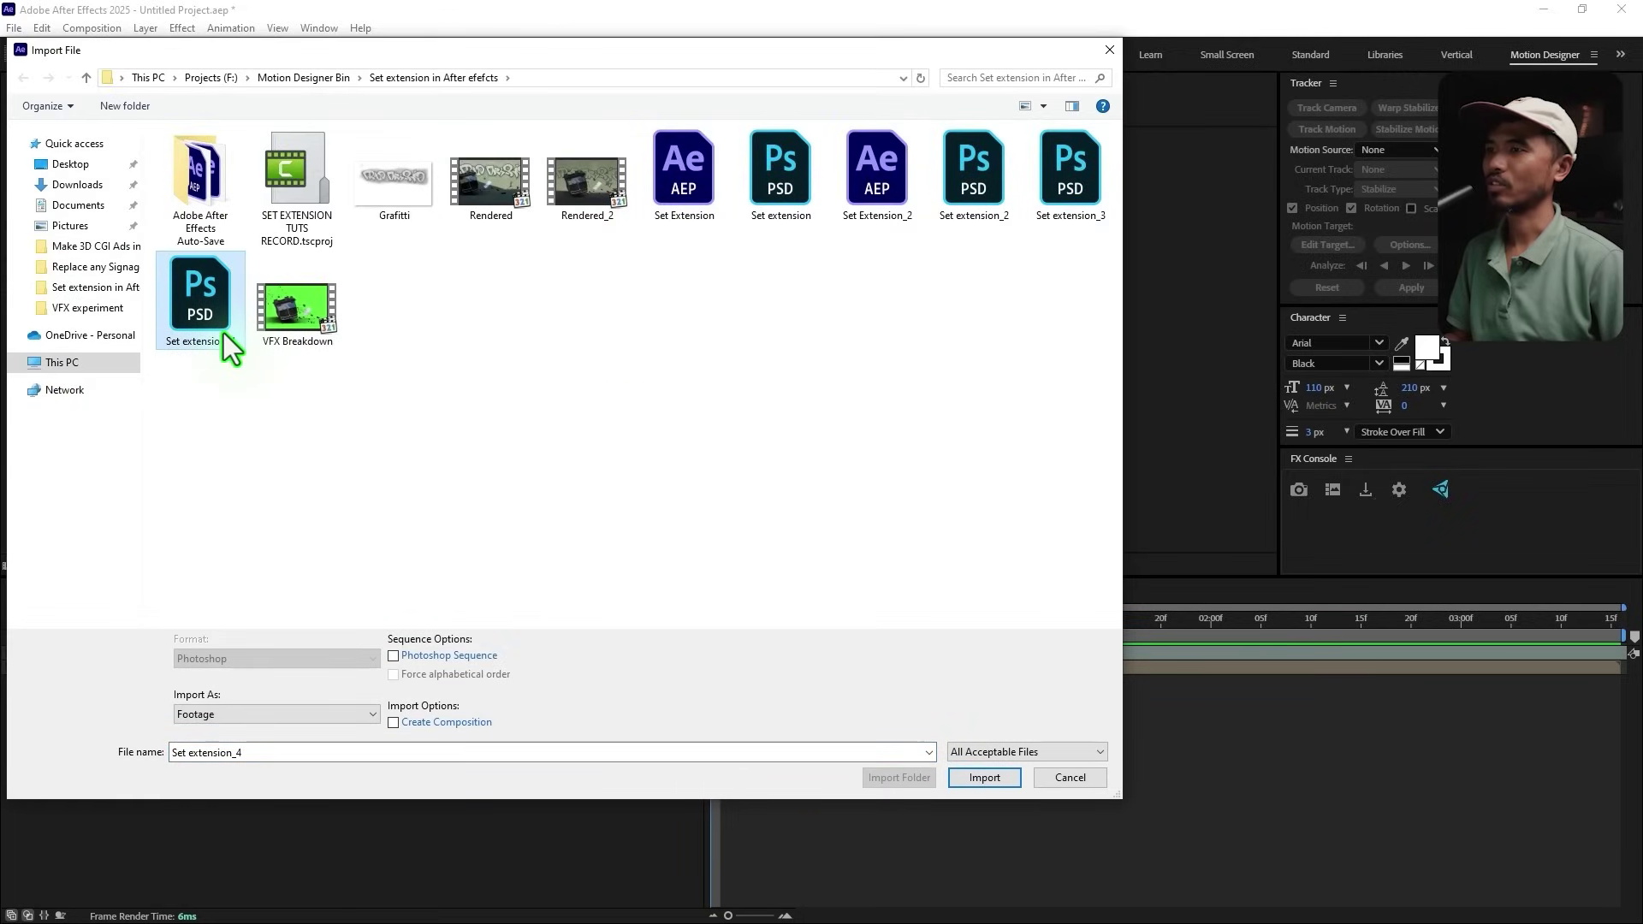
left_click(322, 714)
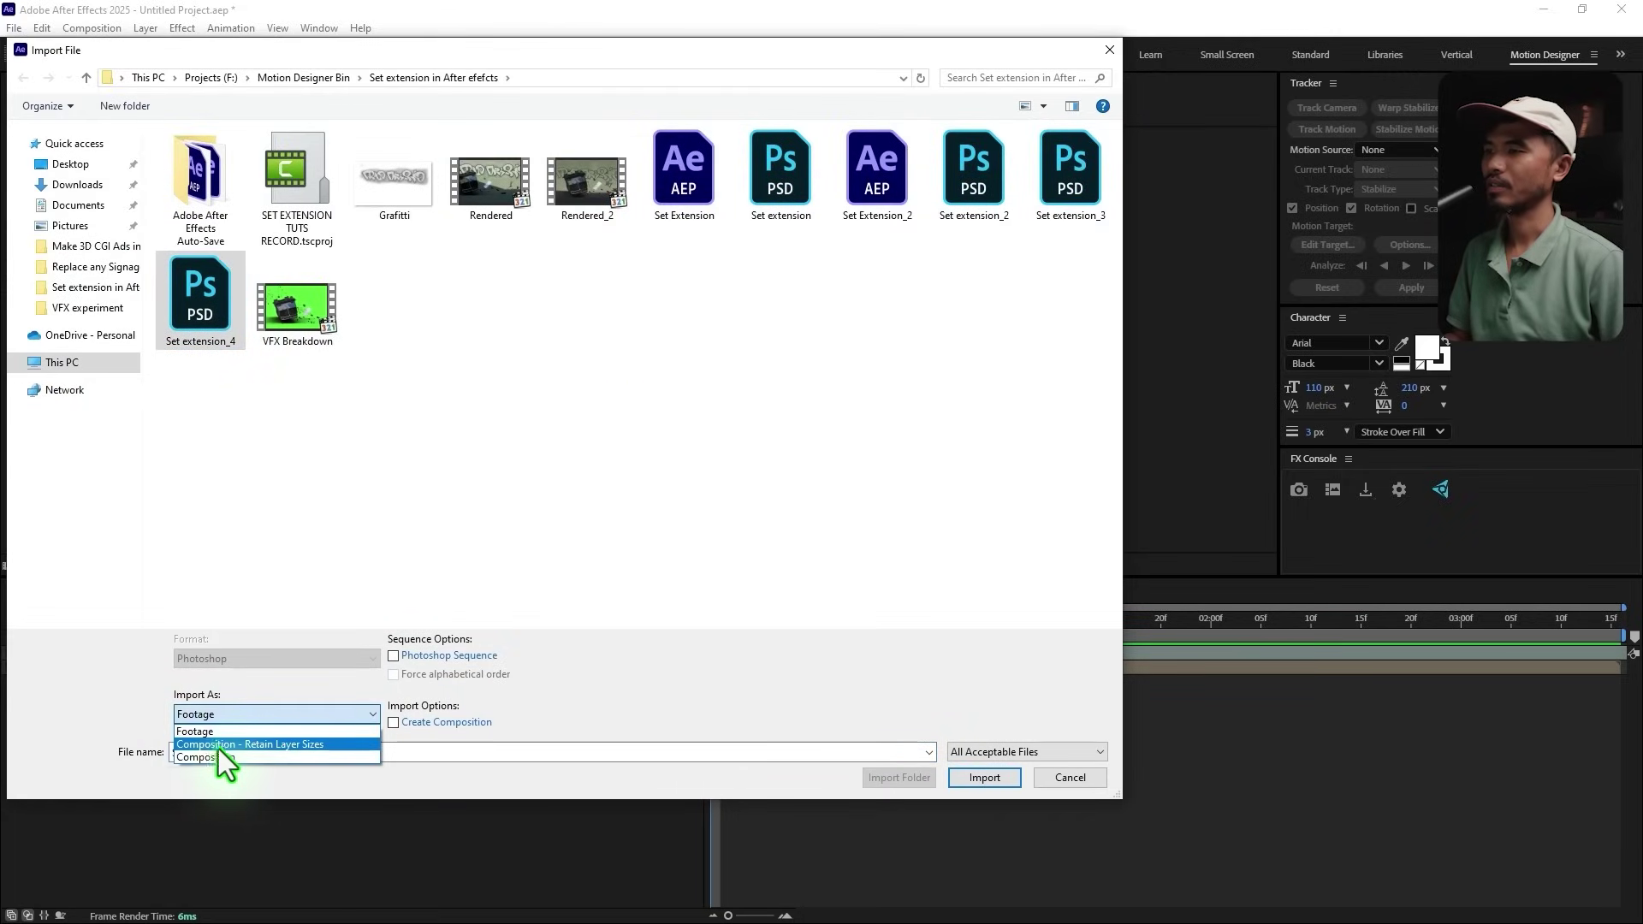
left_click(276, 745)
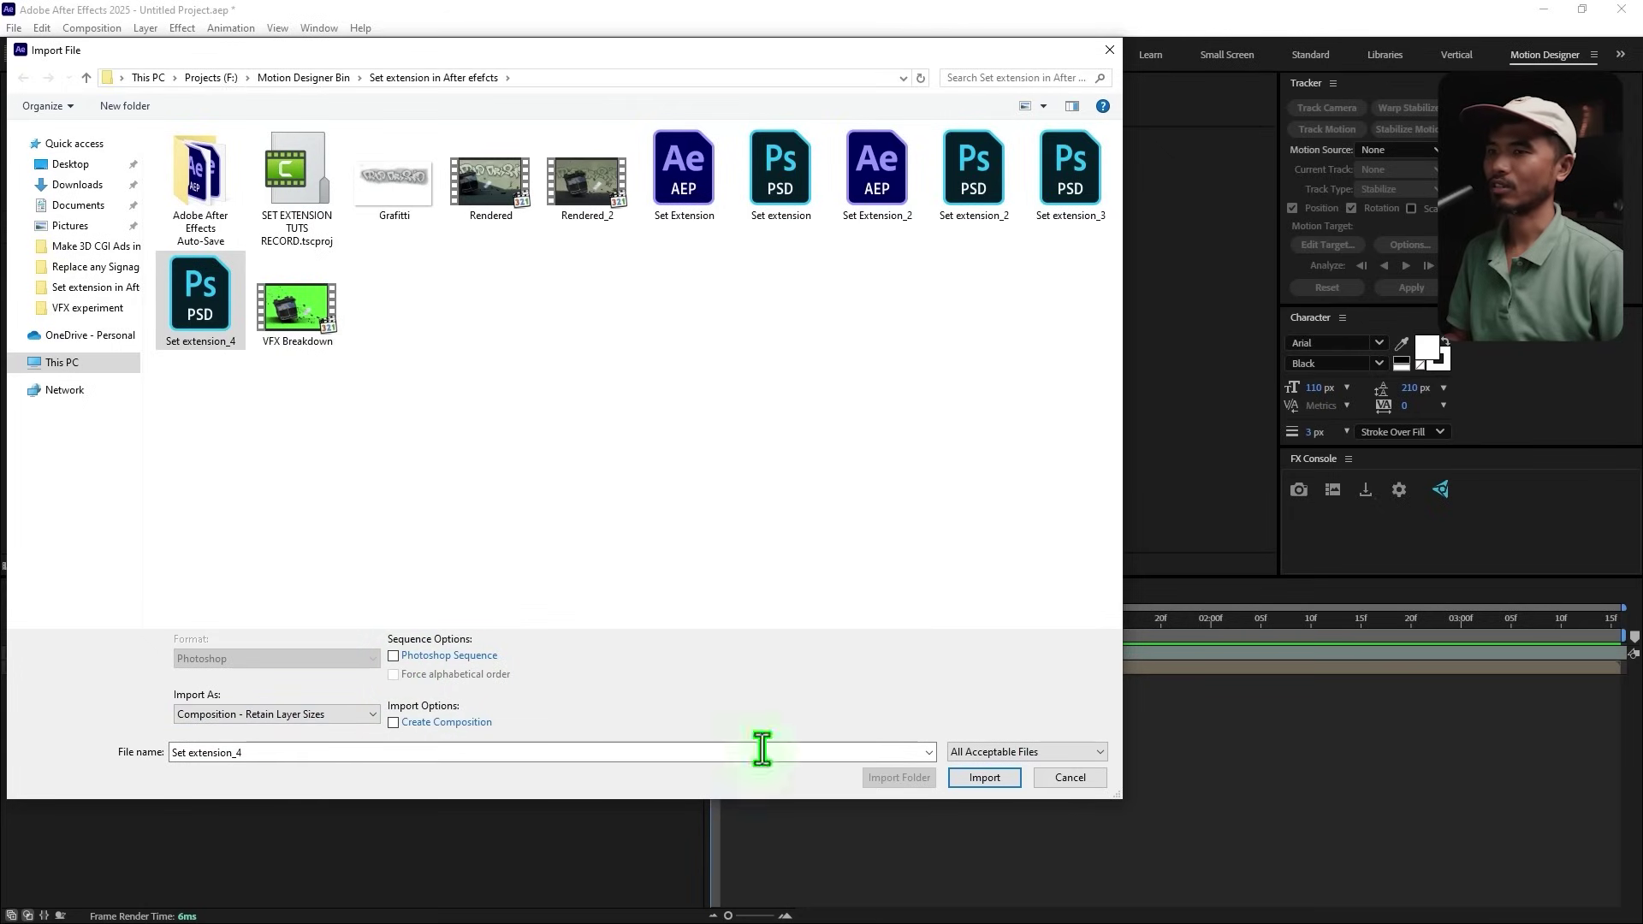
left_click(983, 780)
left_click(911, 364)
left_click(864, 431)
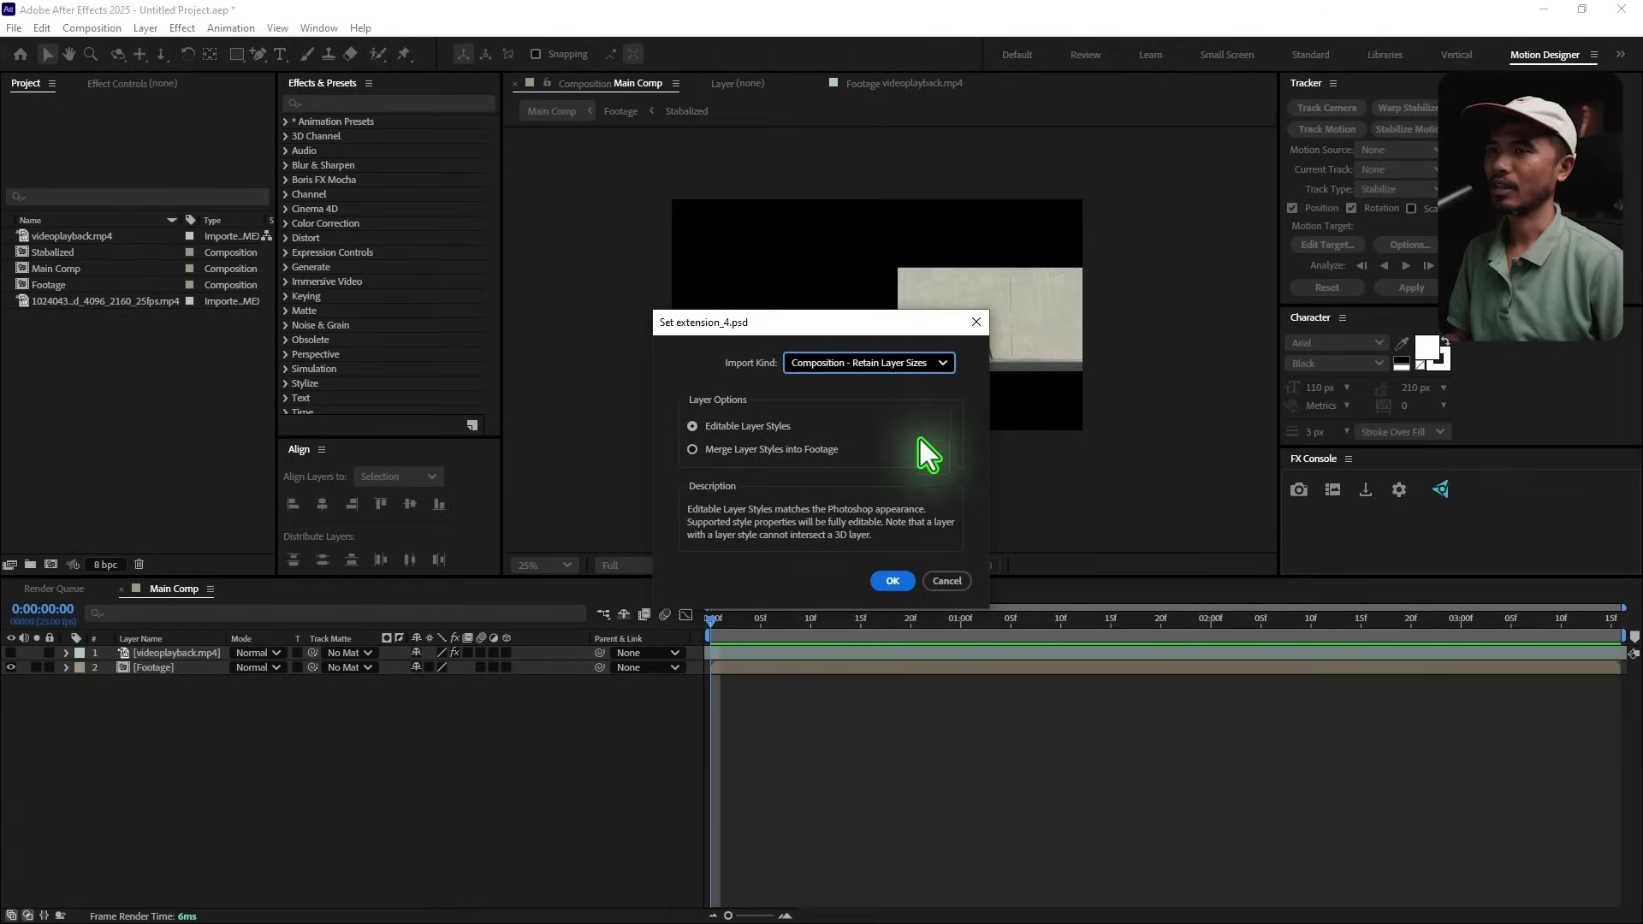
left_click(892, 580)
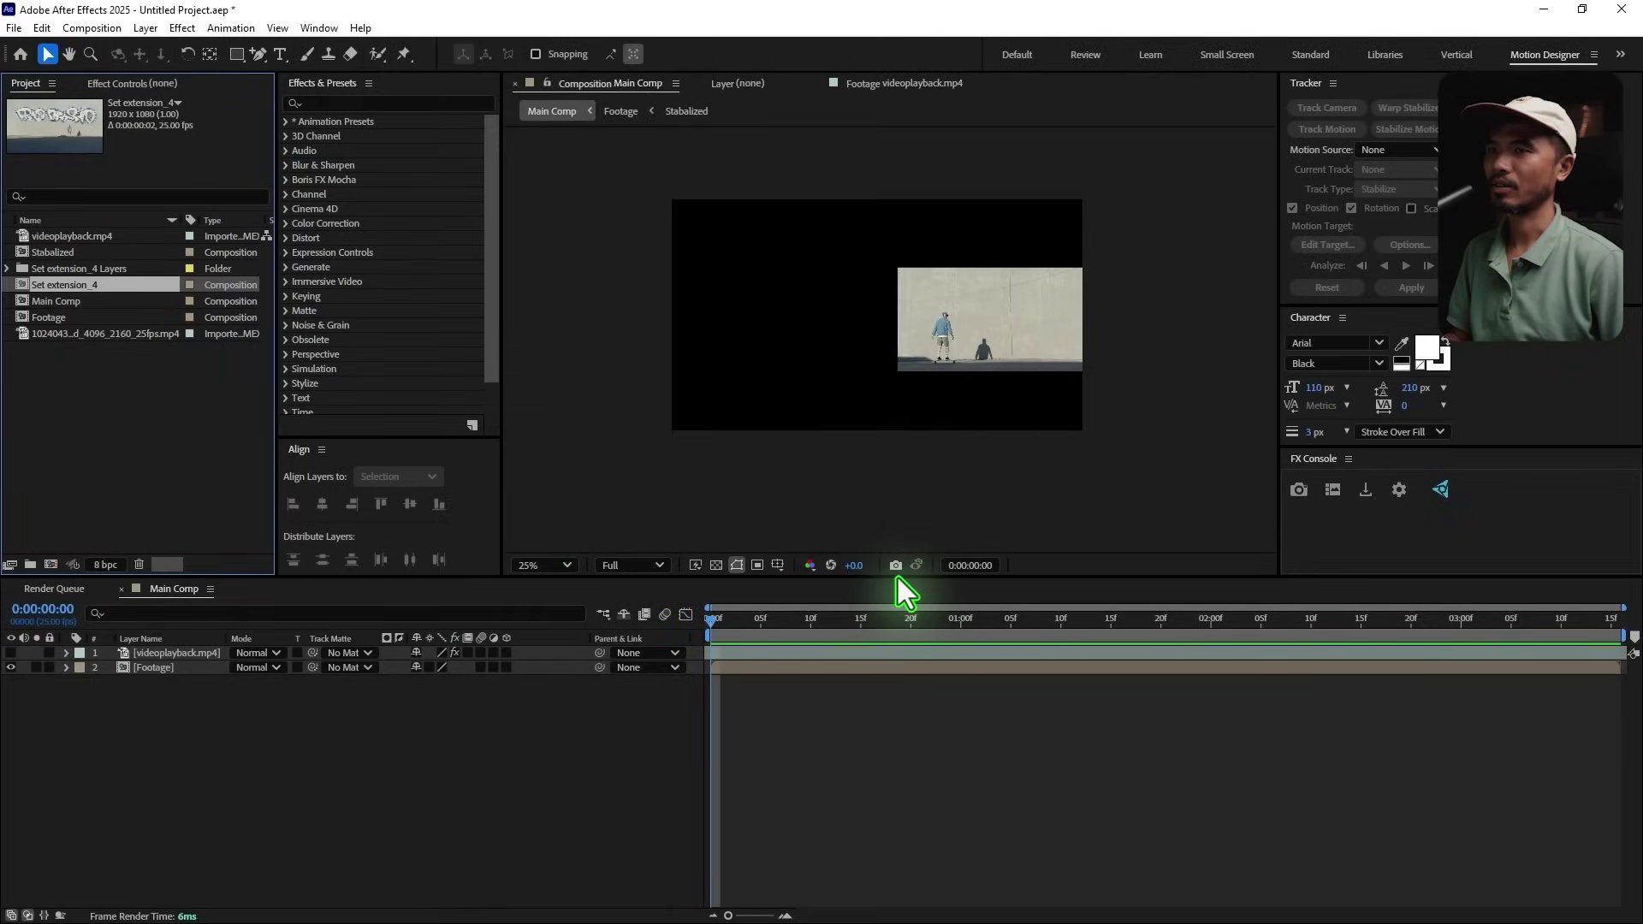
Step: Copy all layers of the Set extension_4 composition into Main Comp and extend them to the full composition duration
double_click(55, 290)
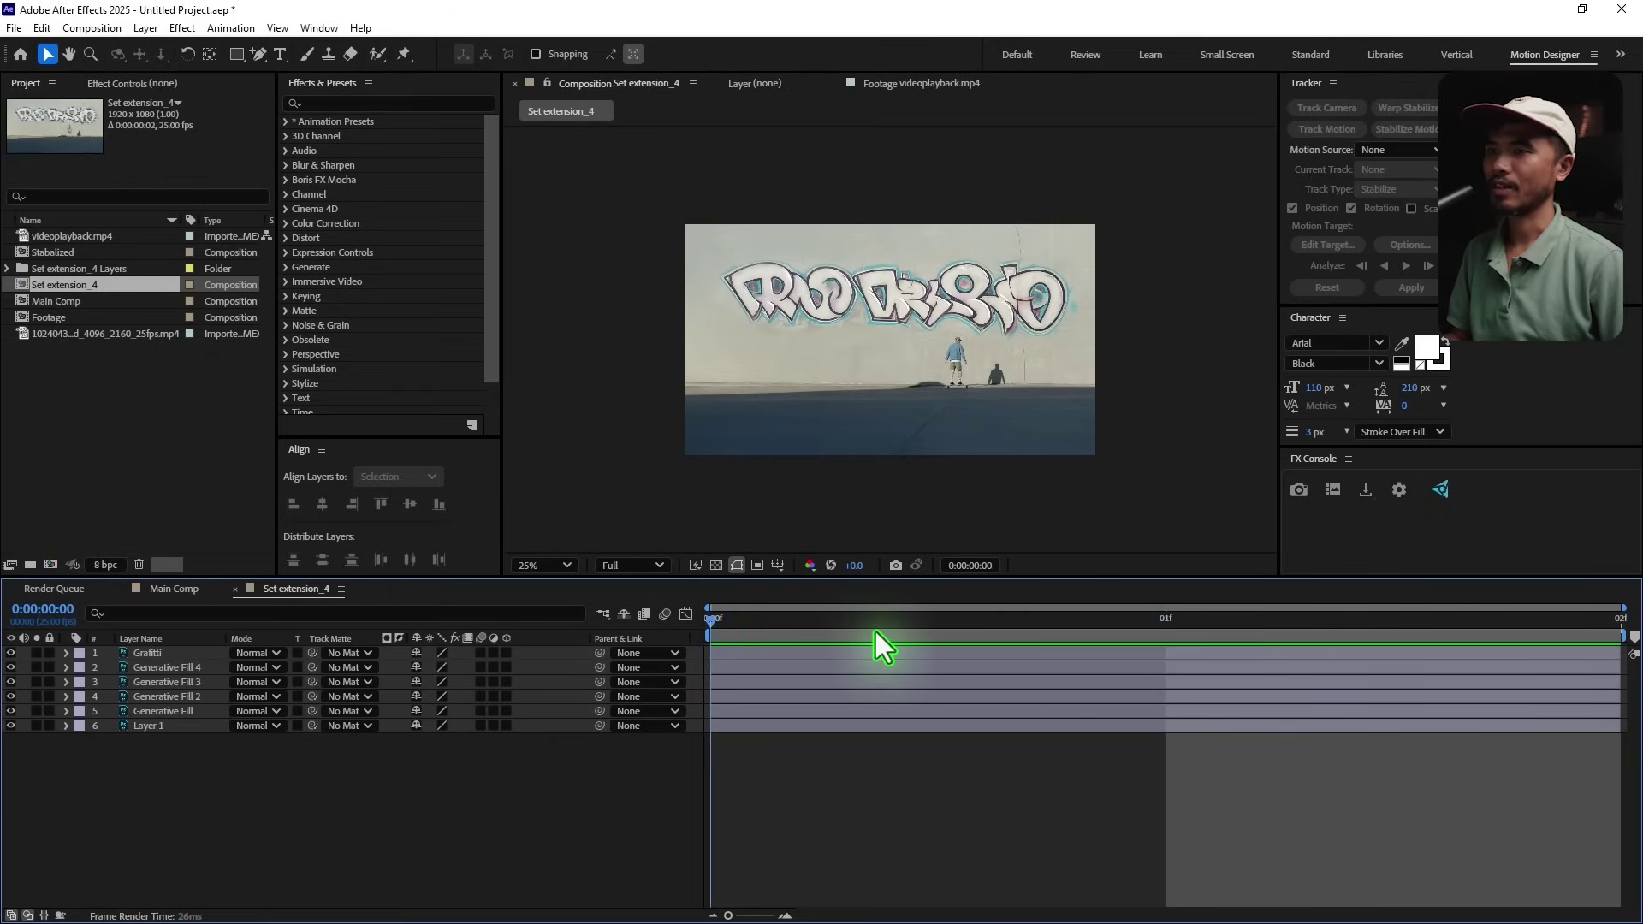
left_click(885, 631)
left_click(174, 726)
left_click(172, 652, "shift")
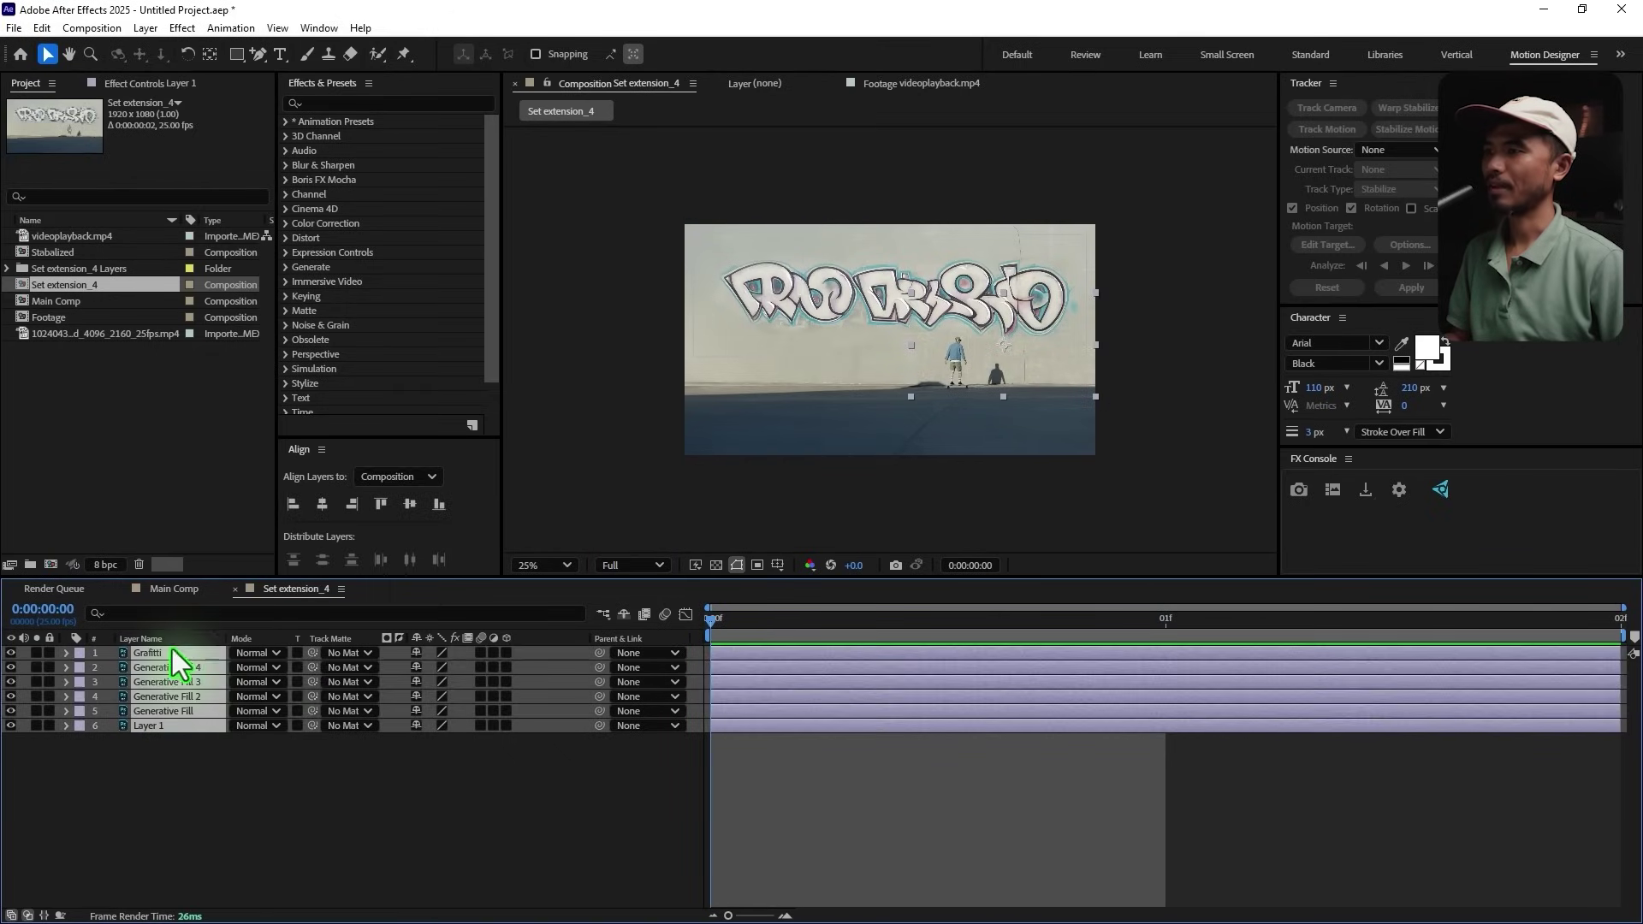
key("ctrl+c")
left_click(174, 588)
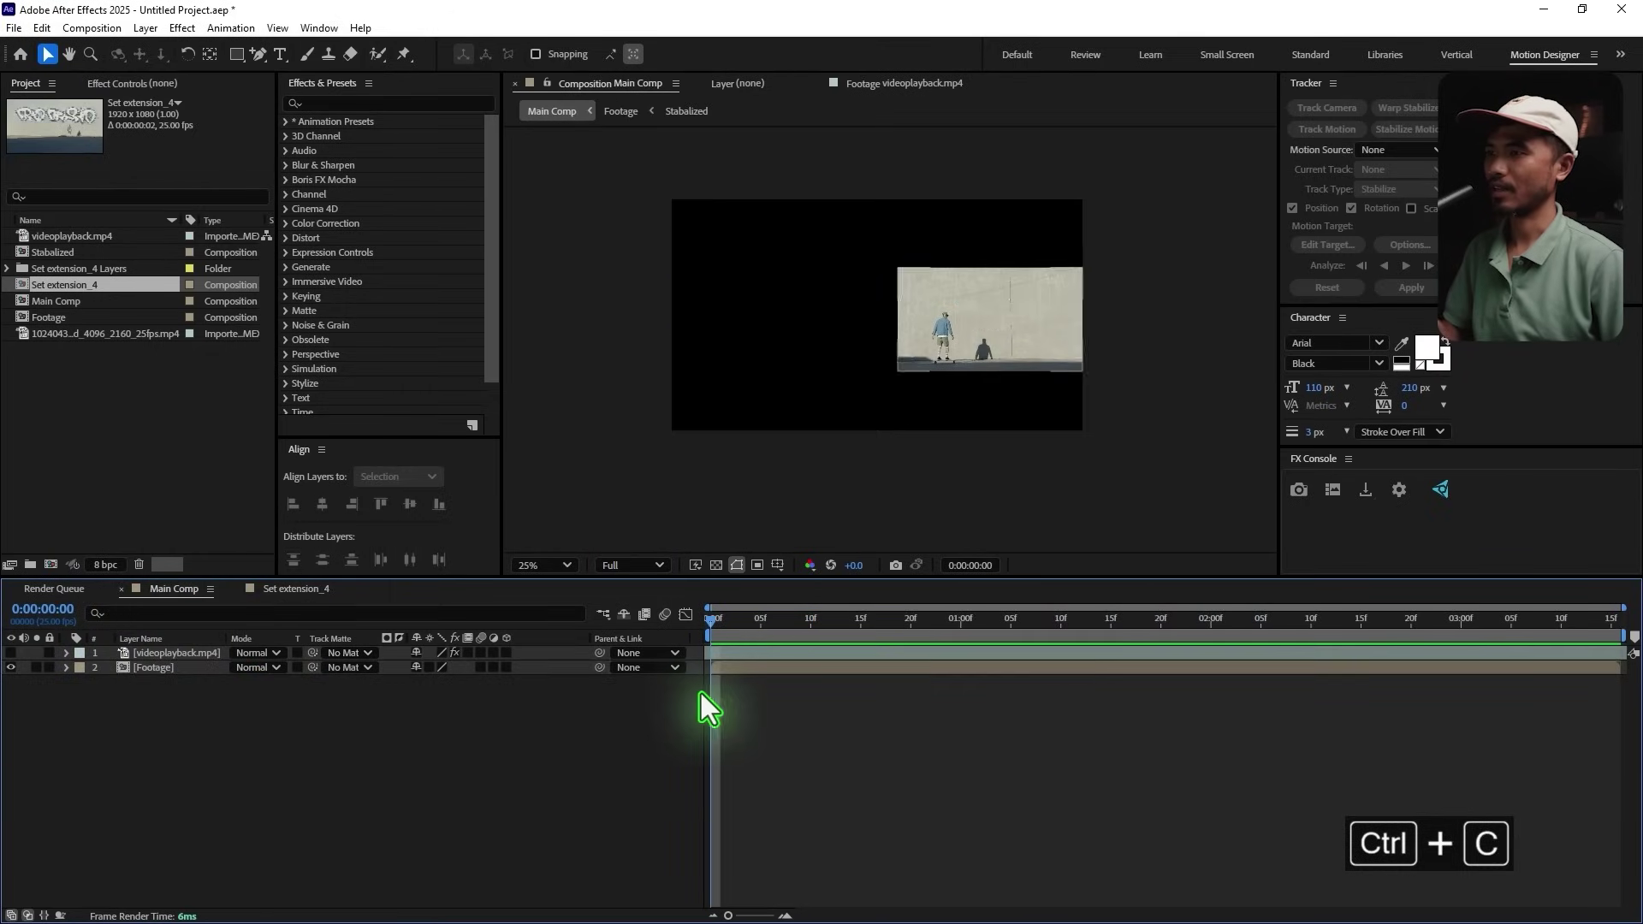
key("ctrl+v")
left_click_drag(734, 653, 1632, 736)
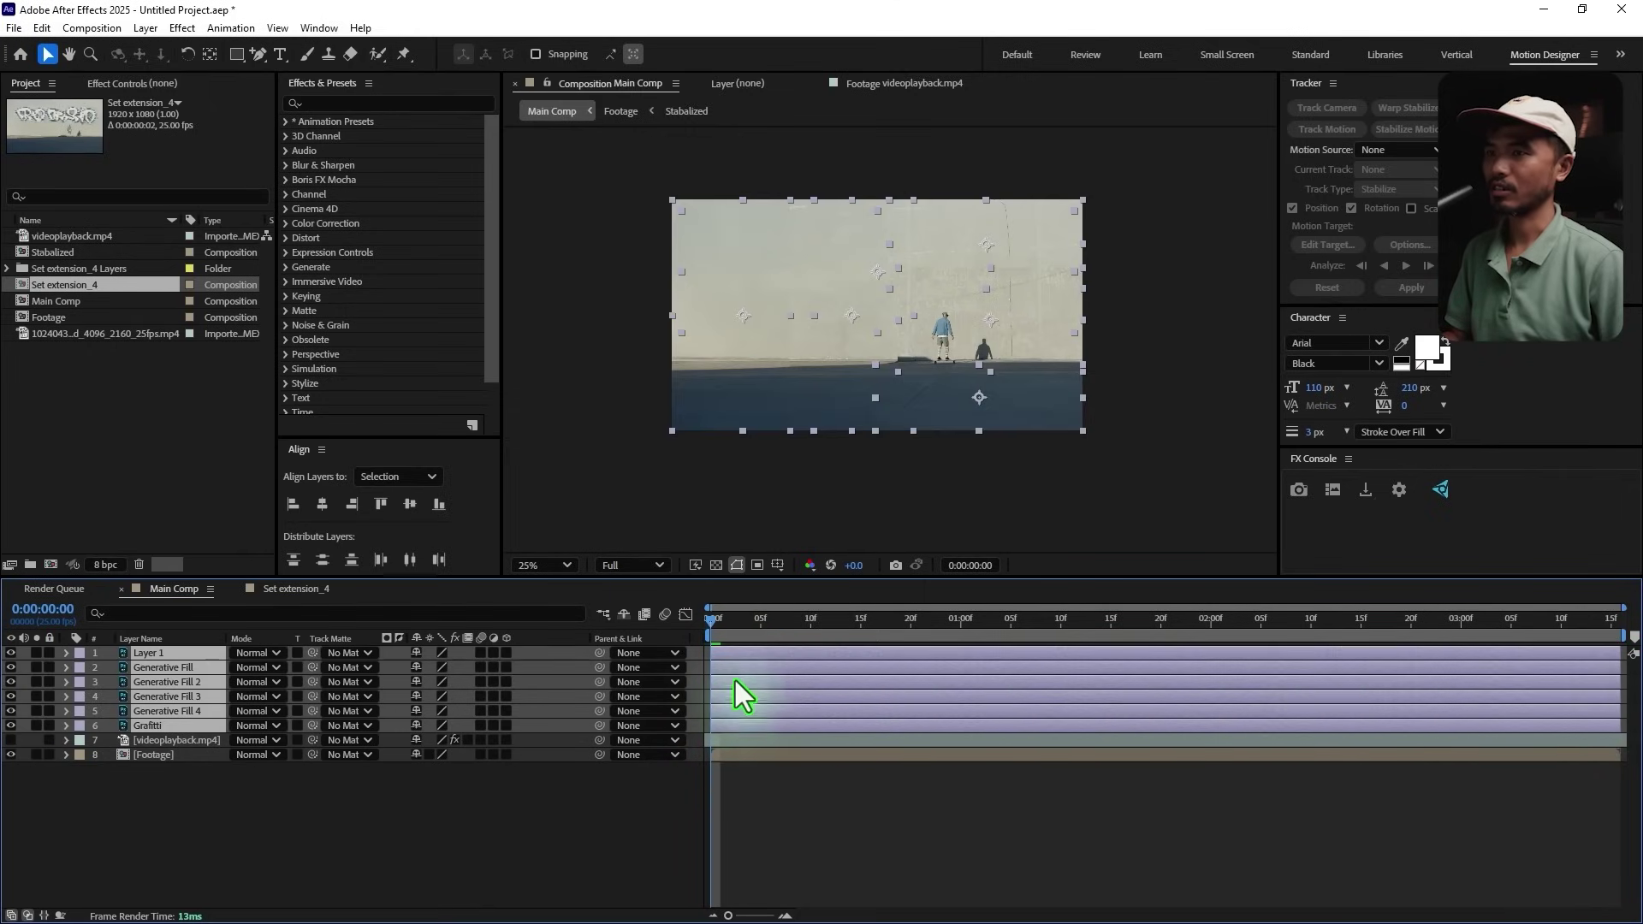
left_click(203, 808)
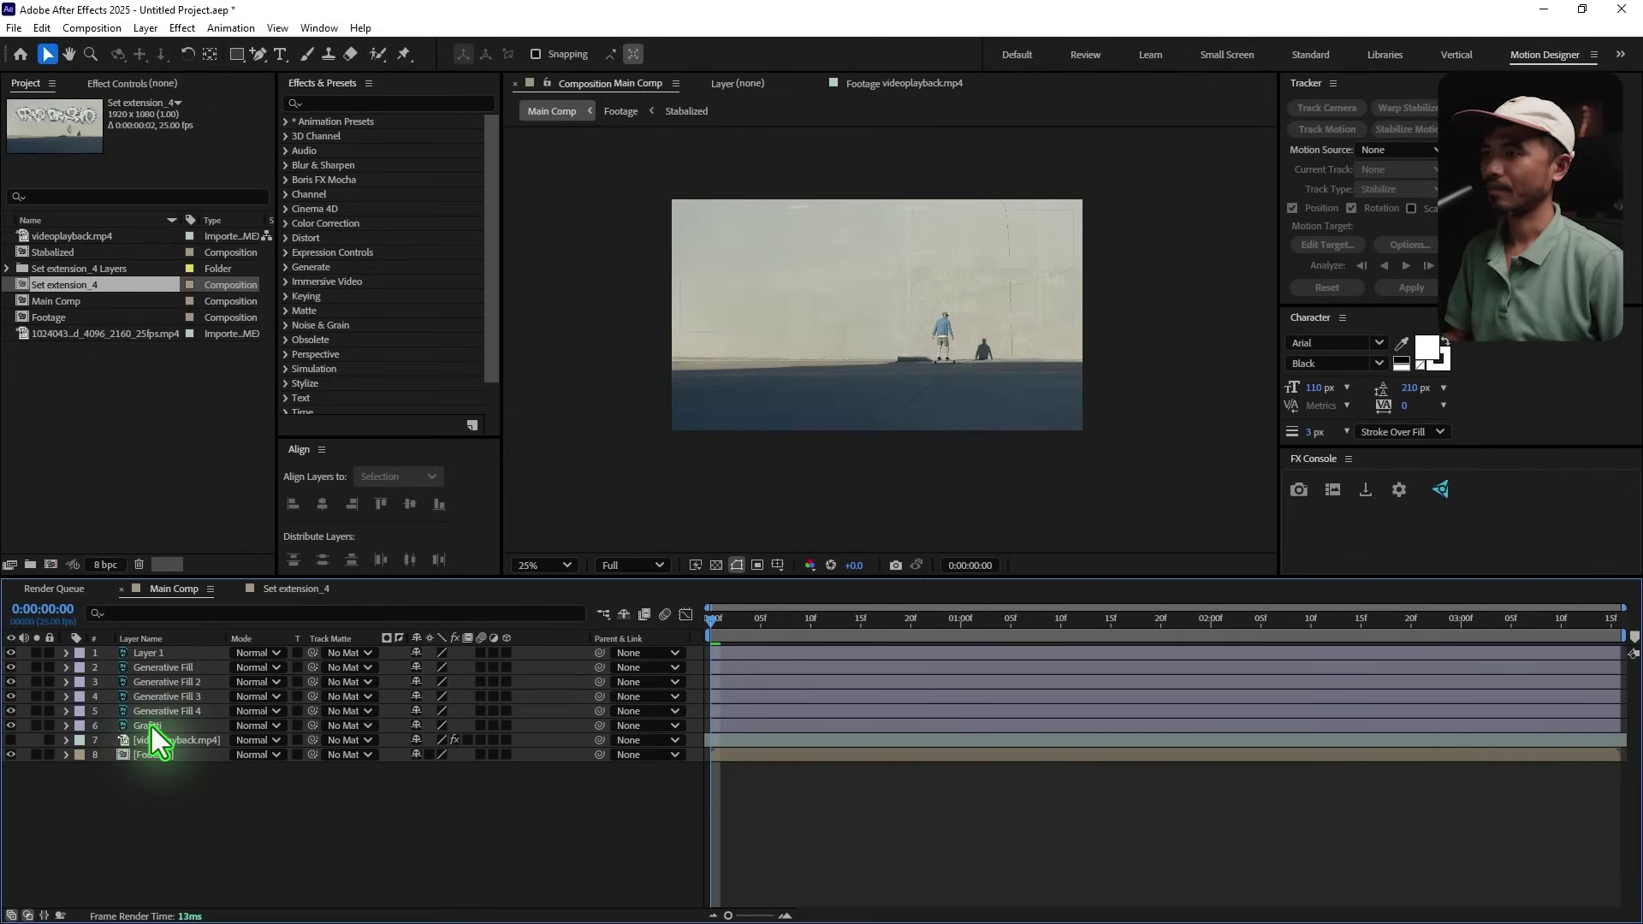
left_click(175, 654)
left_click(151, 726, "shift")
left_click(157, 639)
left_click(166, 803)
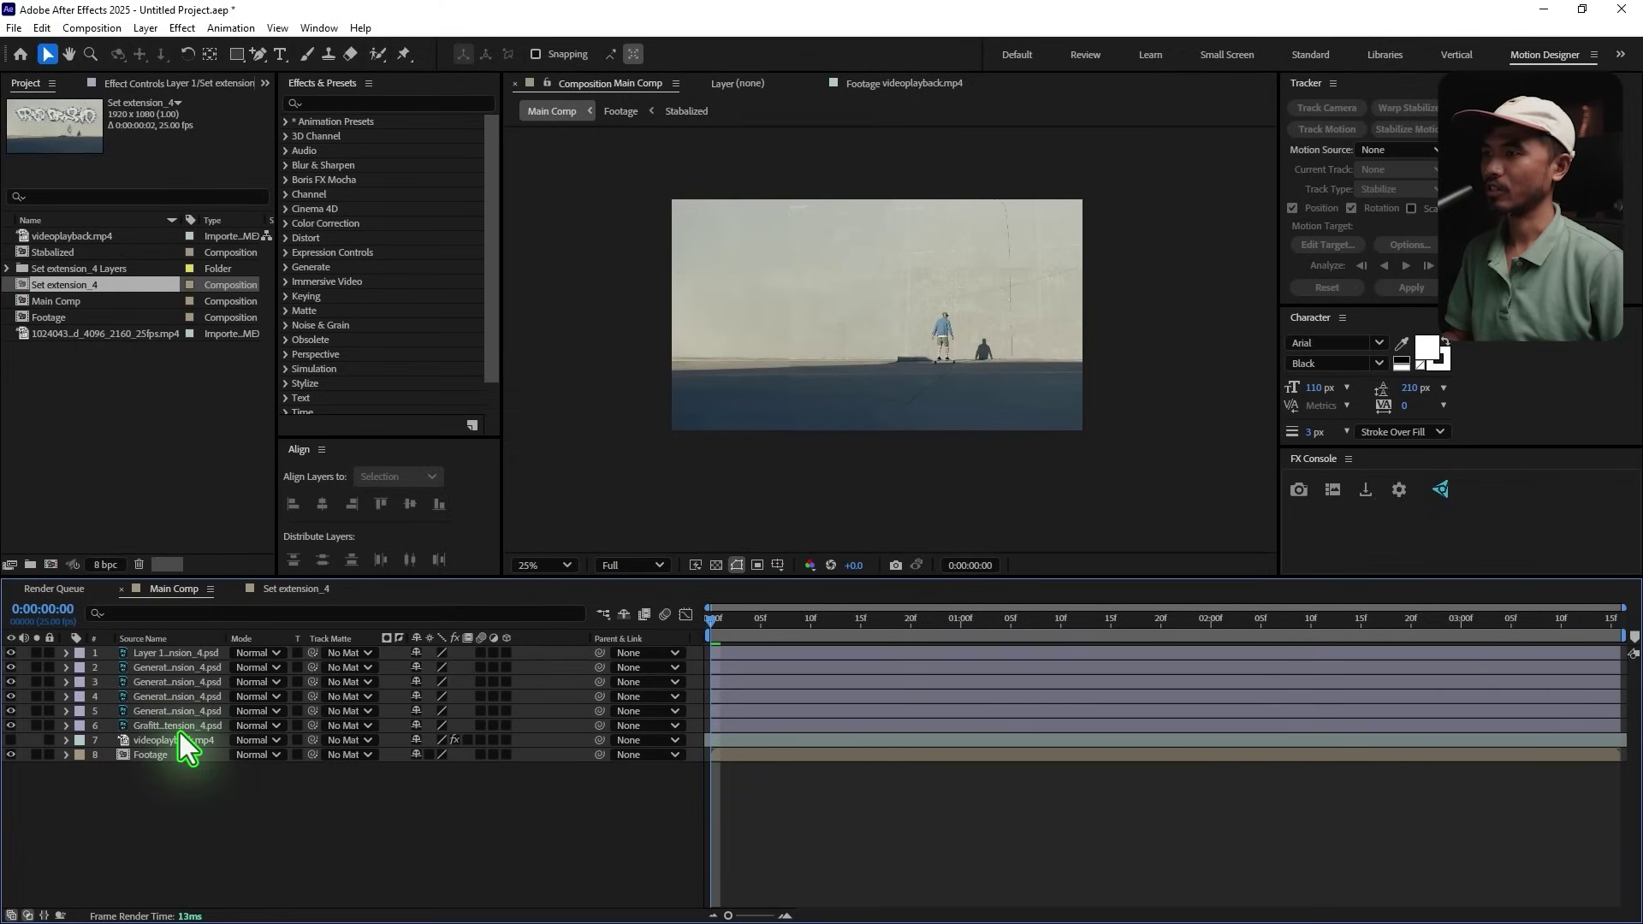
left_click(179, 730)
left_click(171, 654, "shift")
left_click(167, 639)
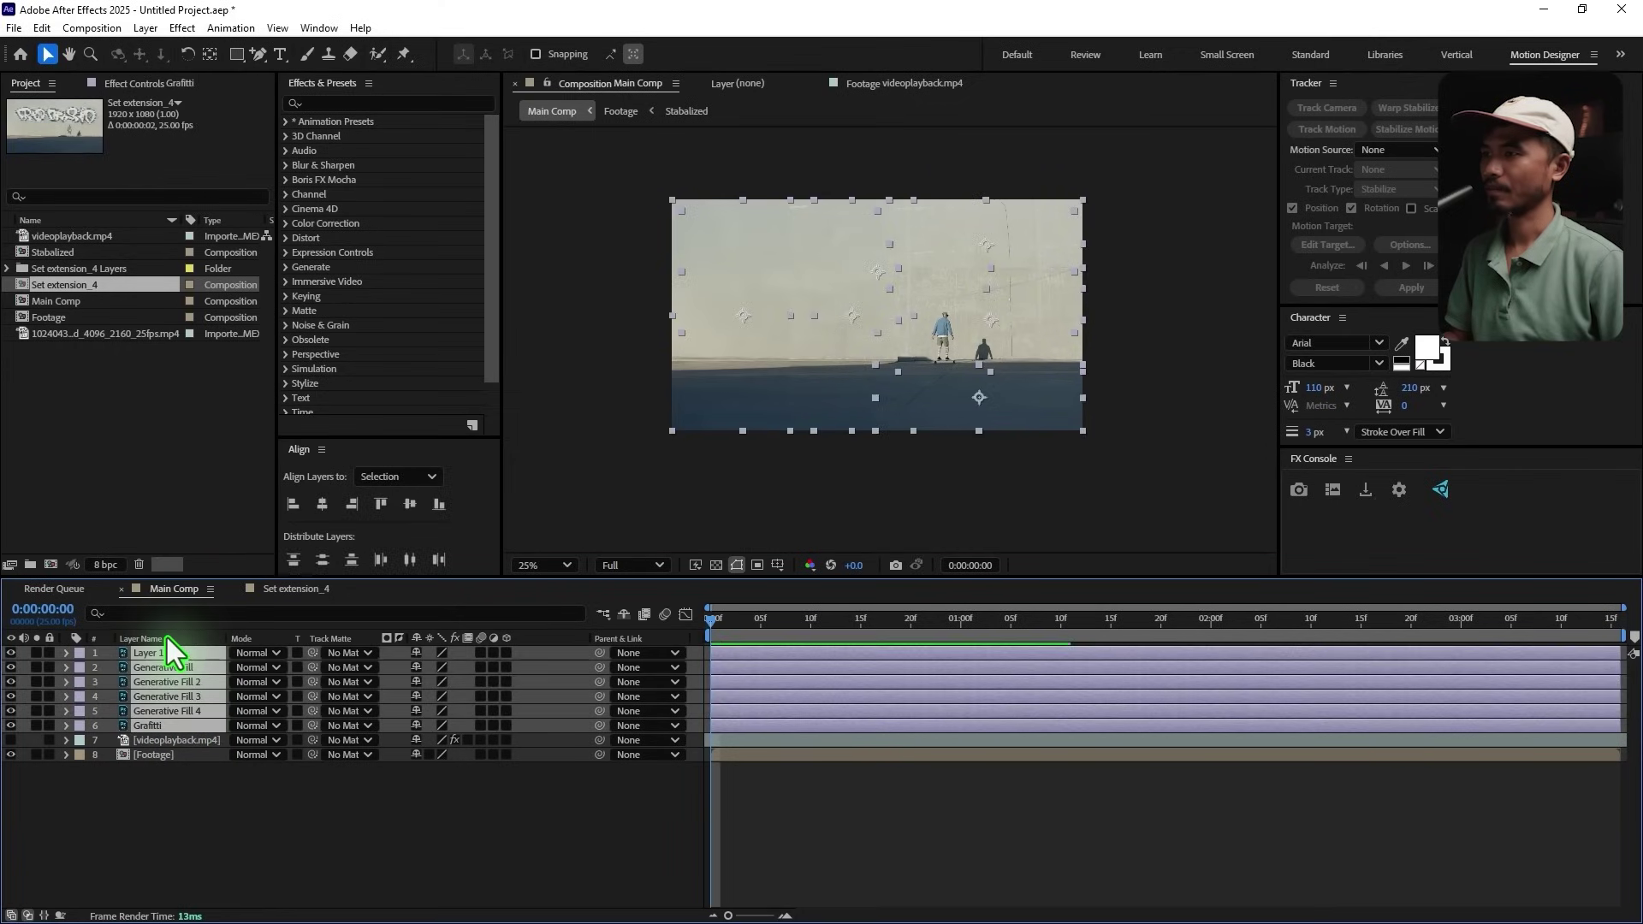
left_click(183, 847)
Step: Hide Layer 1 in Main Comp and move the Grafitti layer directly above the Generative Fill layers
left_click(154, 655)
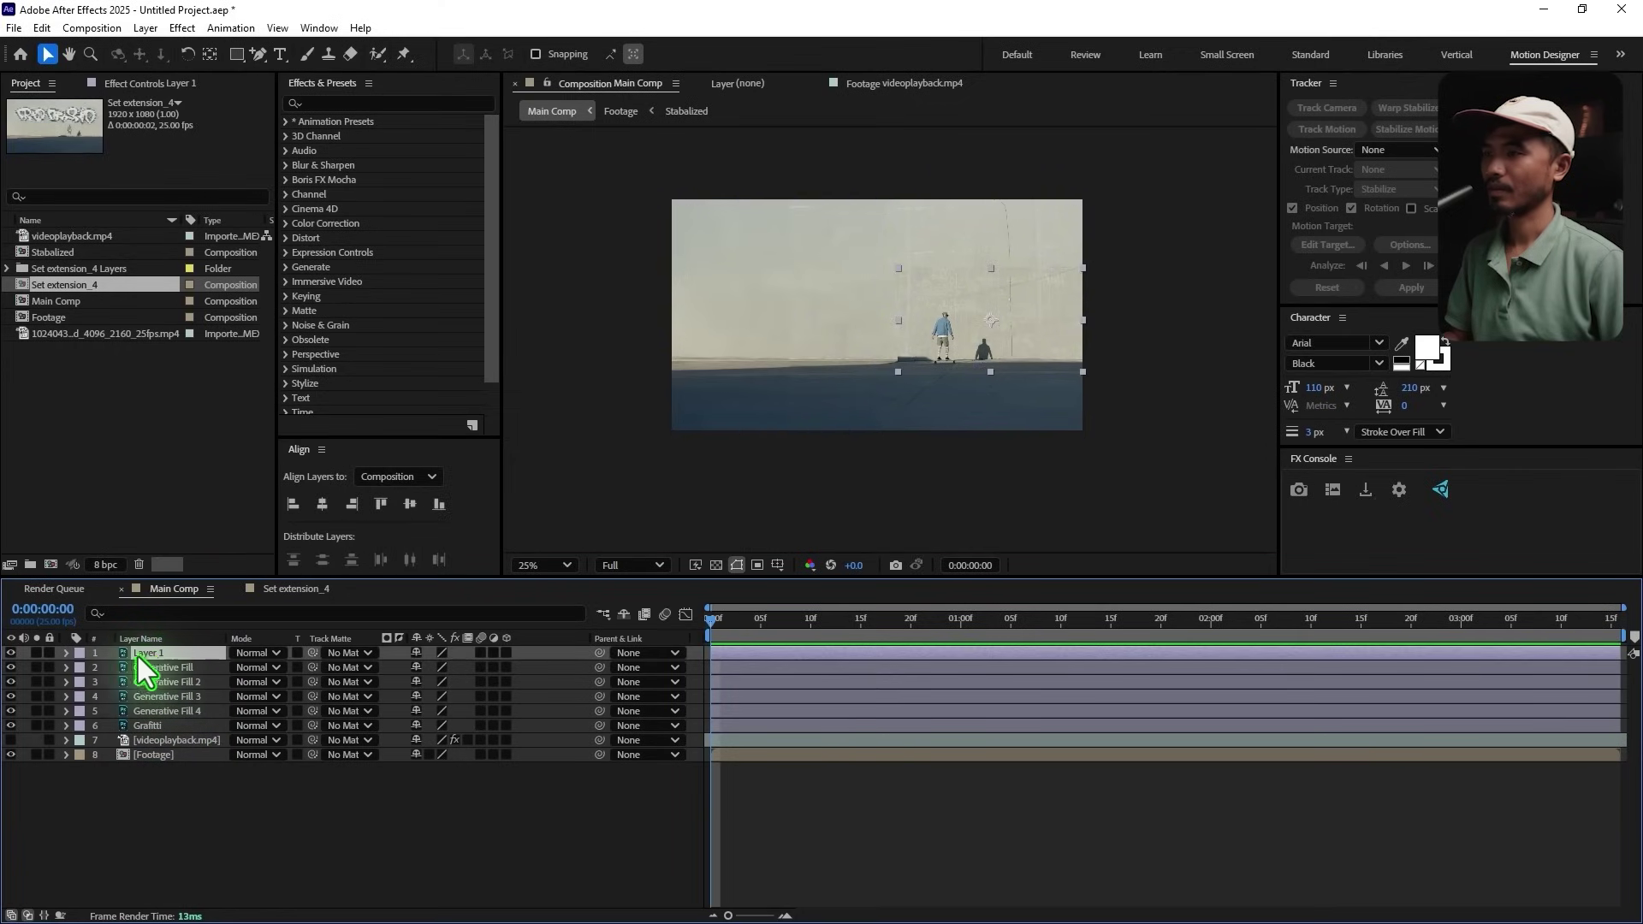
left_click(11, 653)
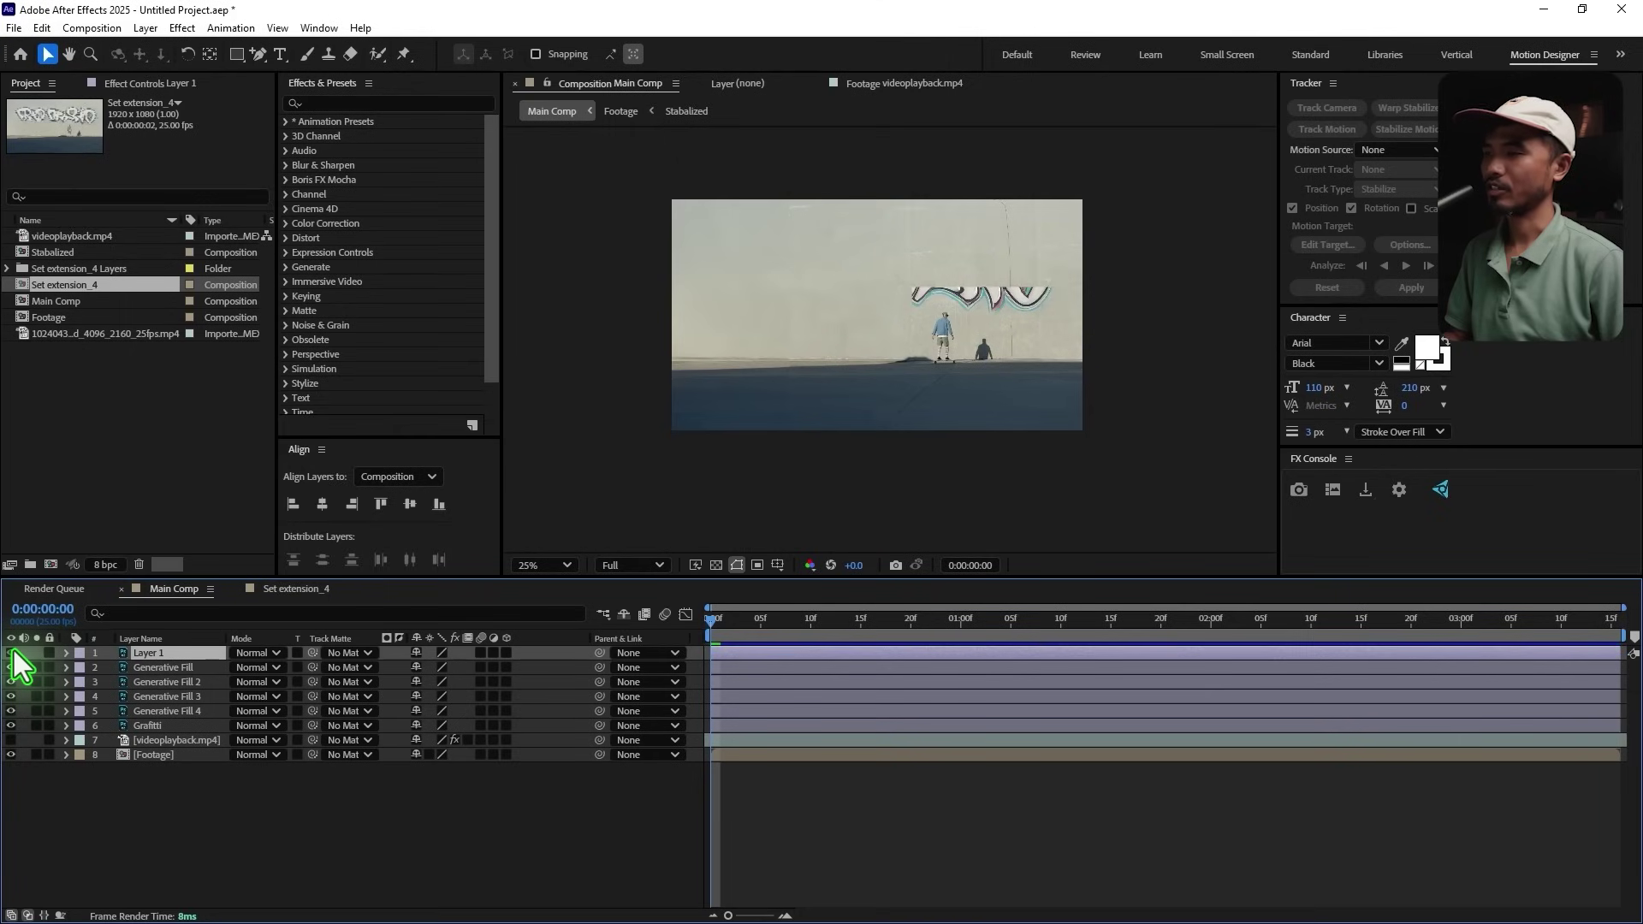
left_click(152, 726)
left_click_drag(152, 727, 187, 661)
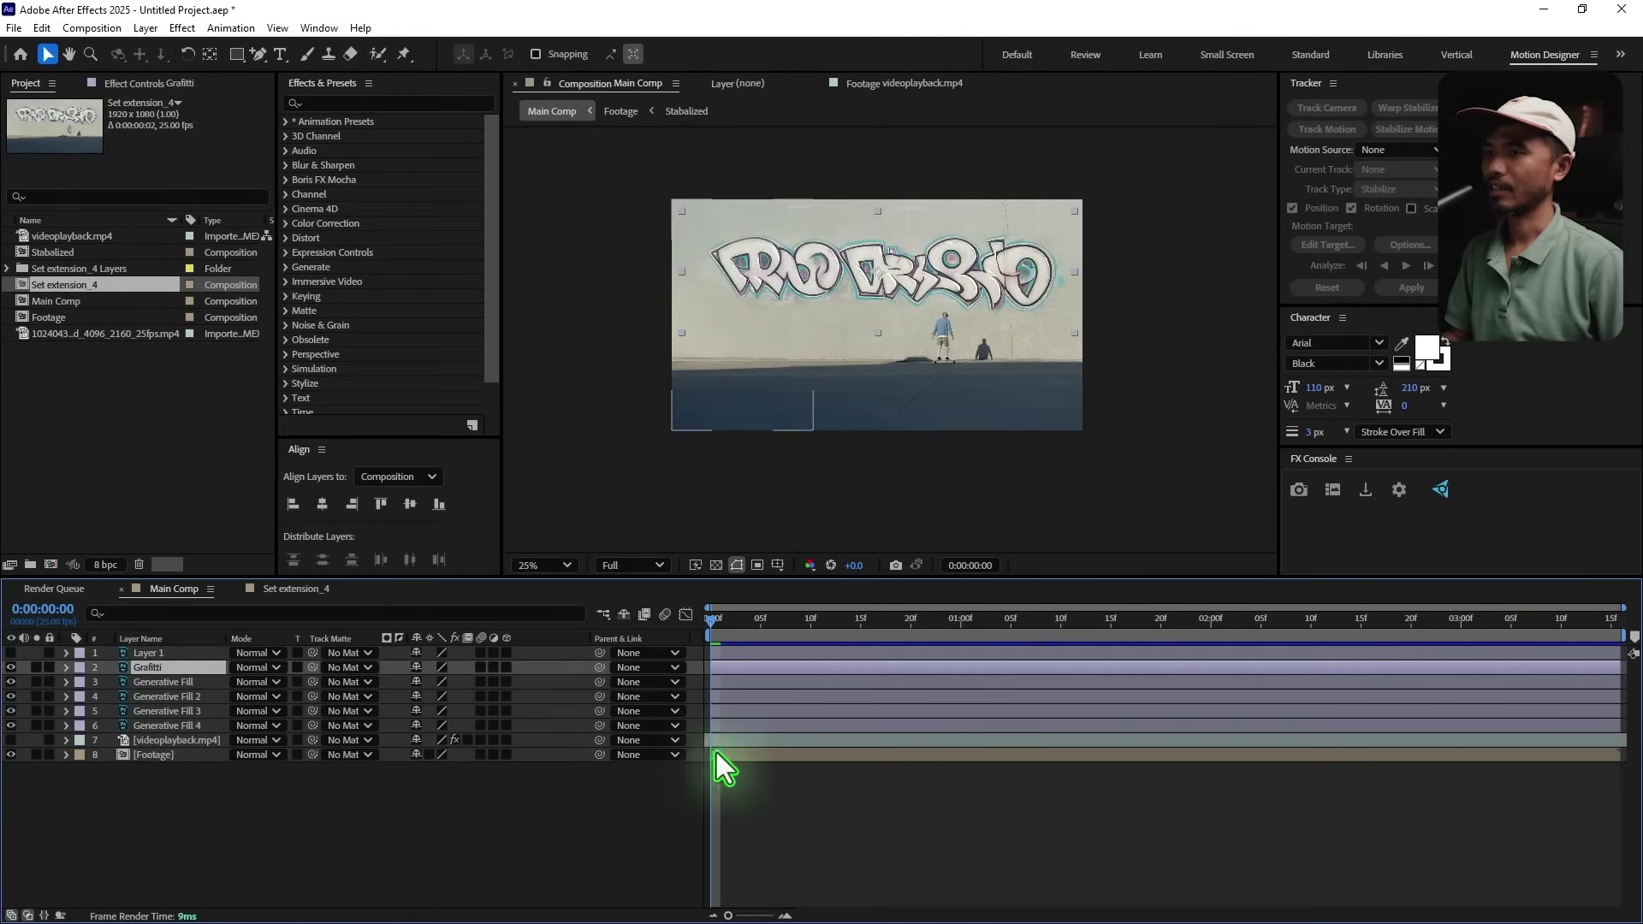
Step: Preview Main Comp and examine the skateboarder against the graffiti wall up close at 0:00:01:22
key("space")
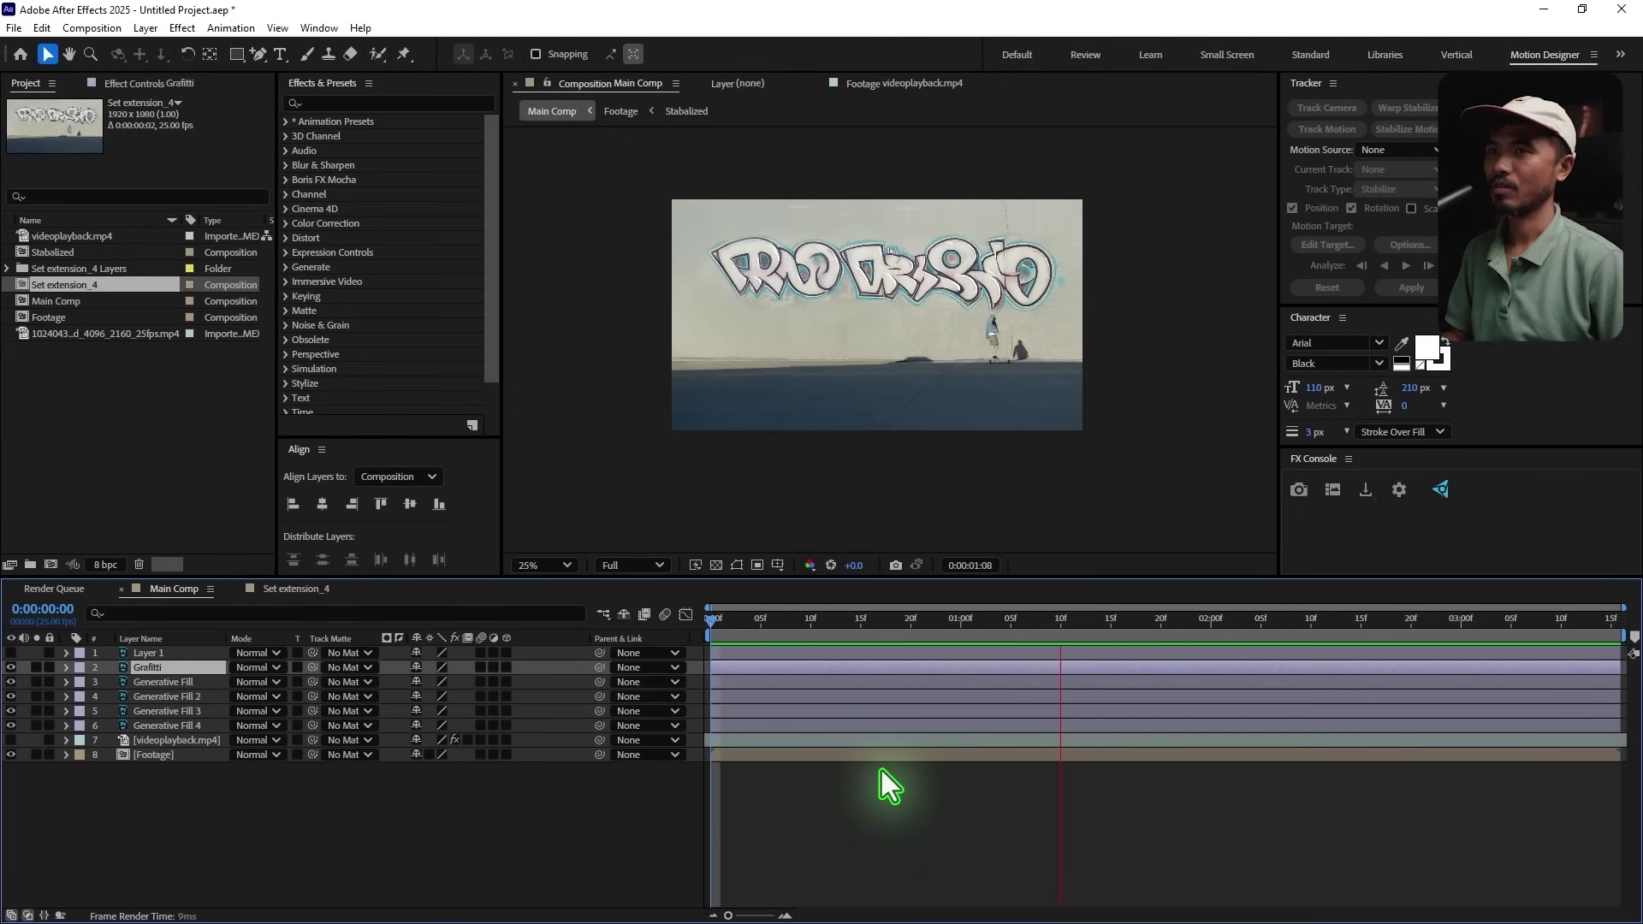
key("period")
key("period")
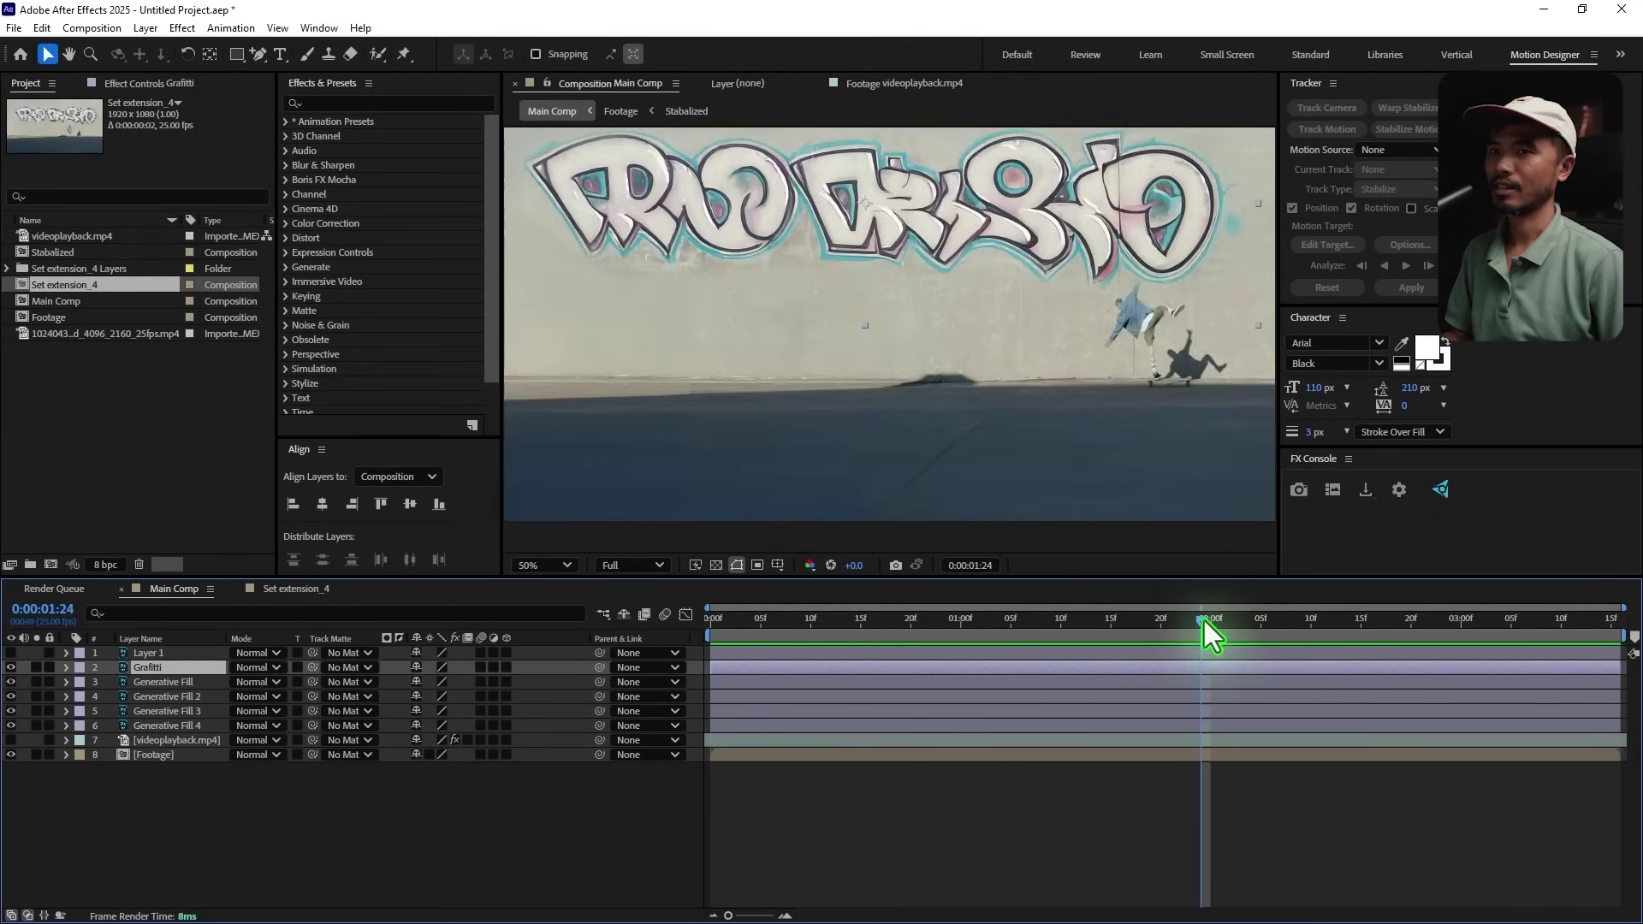
left_click_drag(1169, 634, 1187, 698)
key("period")
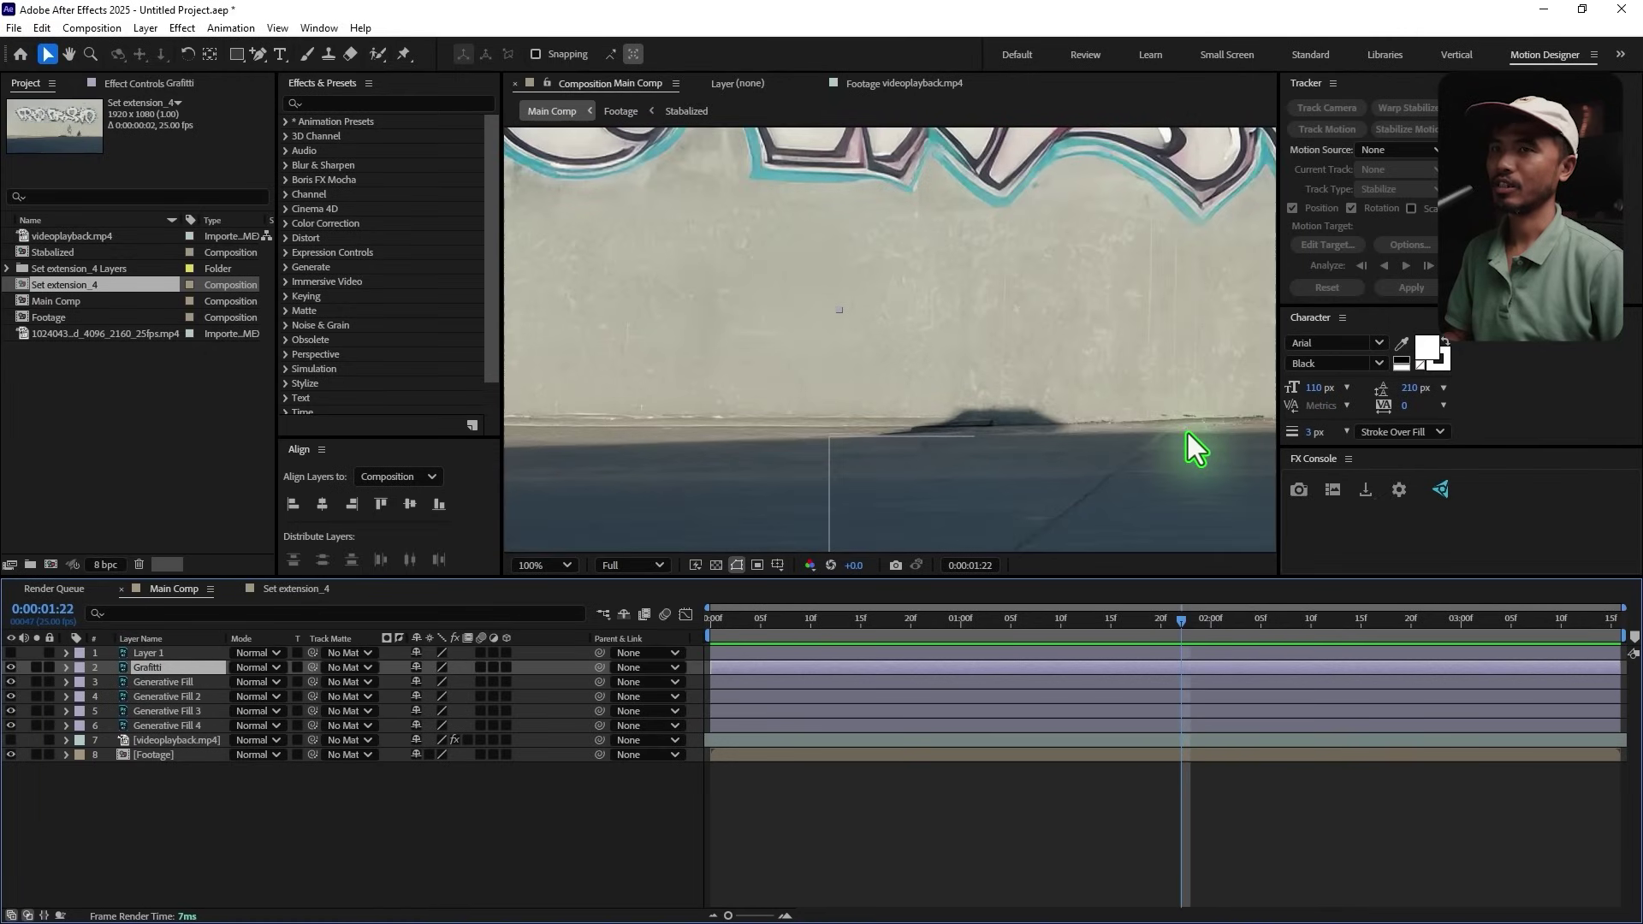
key("h")
left_click_drag(1054, 288, 716, 466)
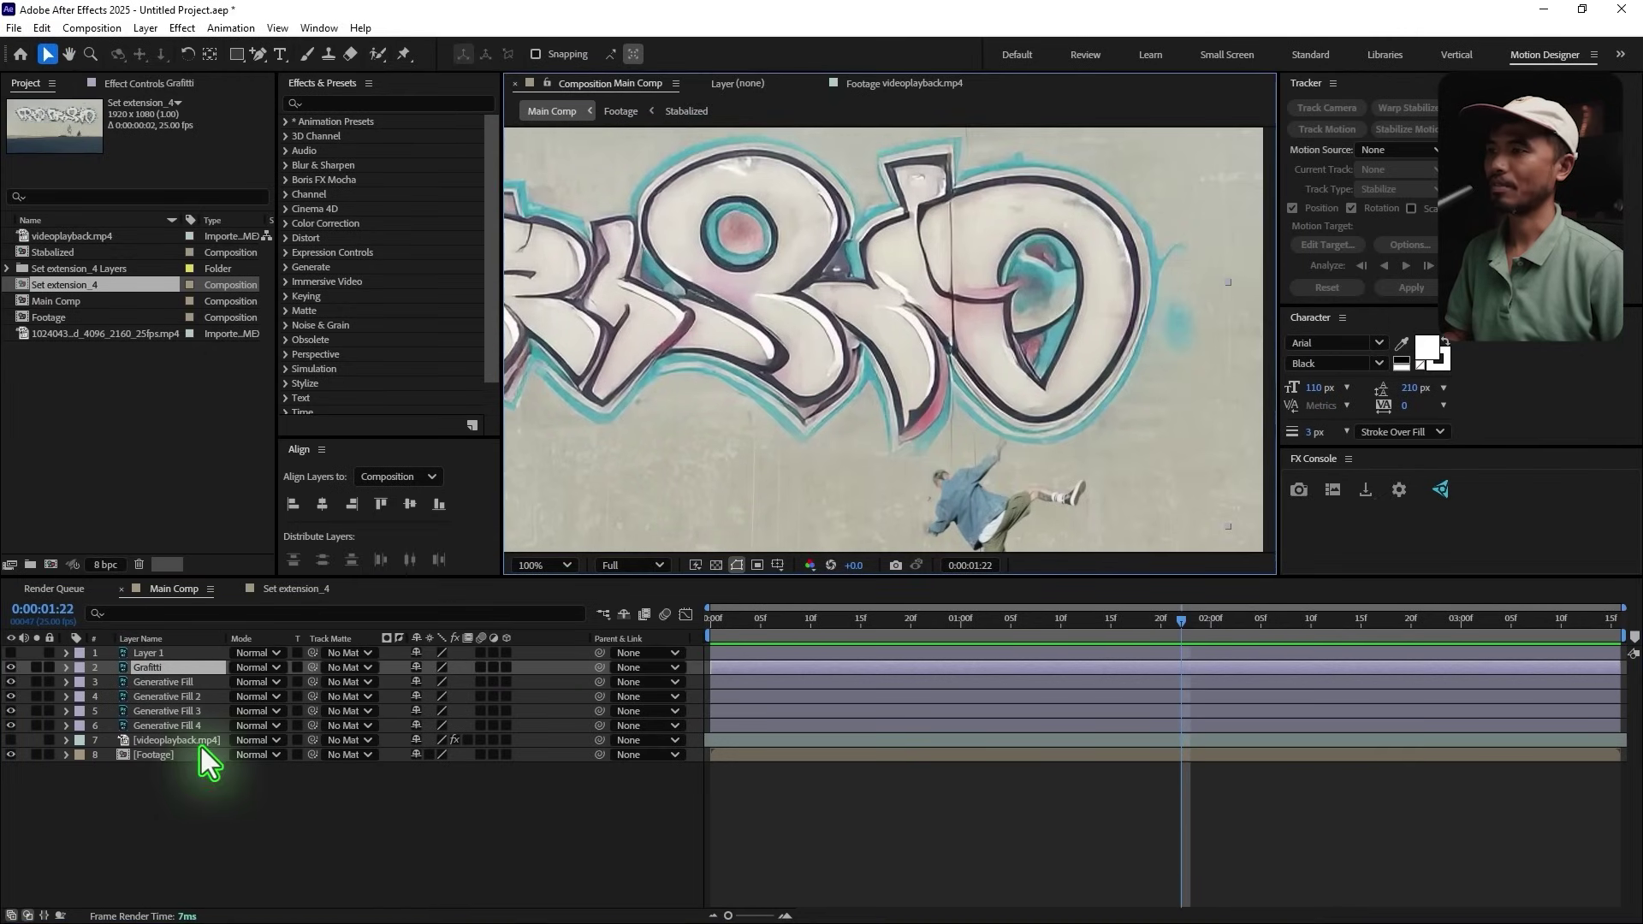
Step: Compare the wall with and without the Grafitti layer, and leave that layer hidden
left_click(10, 667)
left_click(10, 668)
left_click(10, 667)
left_click(10, 667)
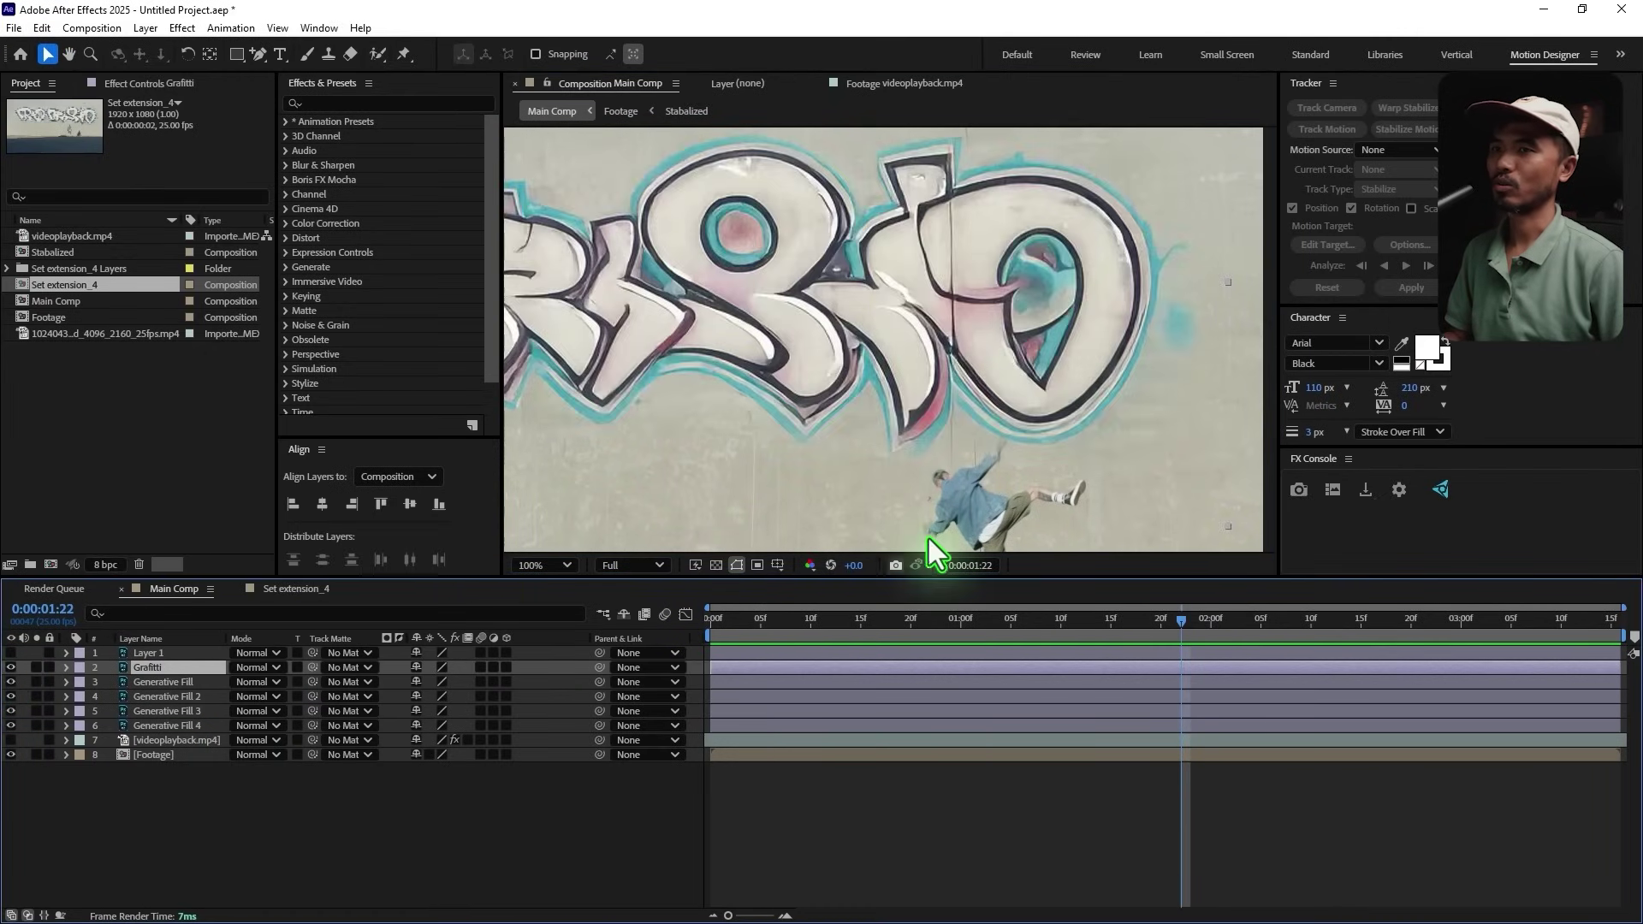
left_click(10, 668)
Step: Rename the videoplayback.mp4 layer as Bus and move it above the Grafitti layer
left_click(178, 742)
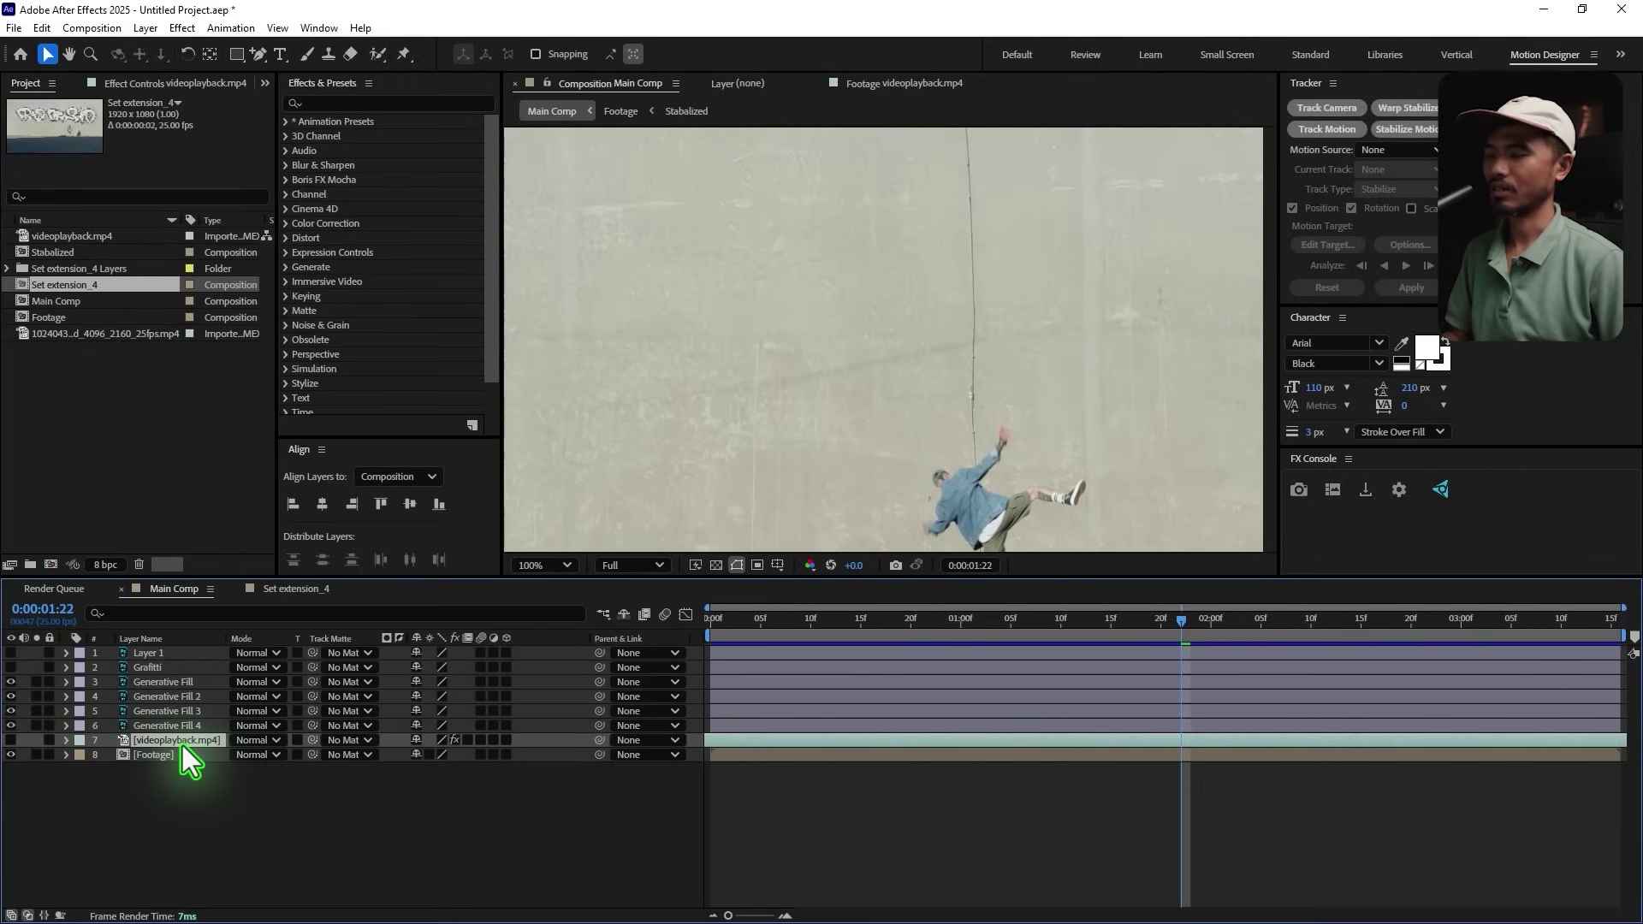
key("Return")
type("Bus")
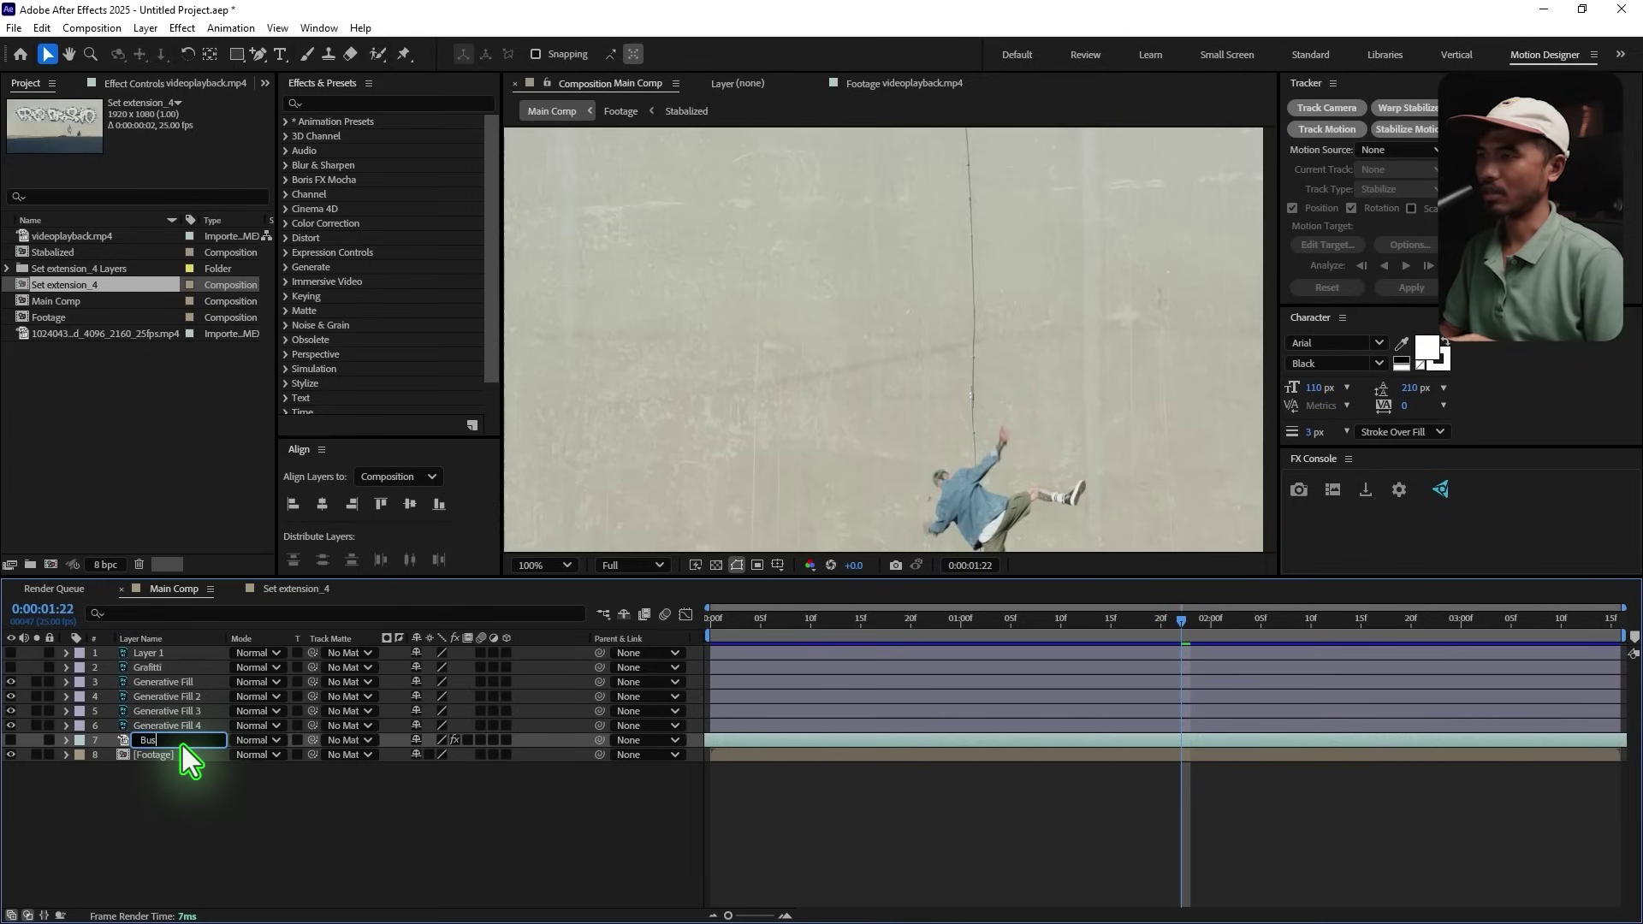
key("Return")
left_click_drag(182, 746, 321, 685)
left_click_drag(141, 681, 164, 665)
Step: Make the Bus layer visible and preview the crash over the extended set
scroll(838, 398, "down", 4)
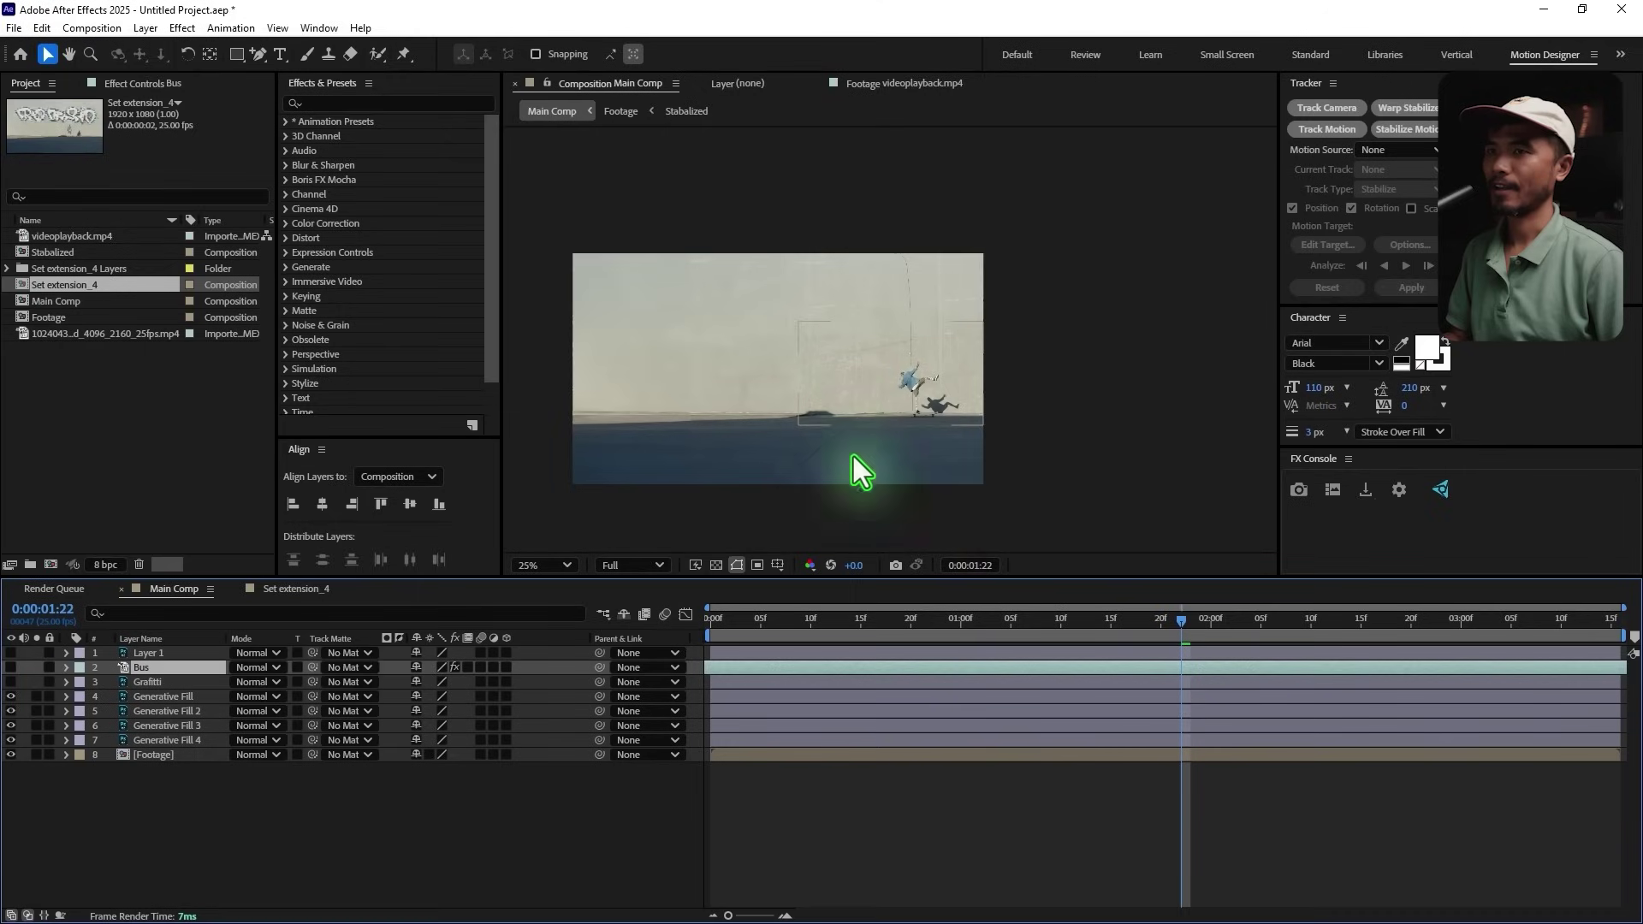
key("h")
key("v")
left_click(1120, 620)
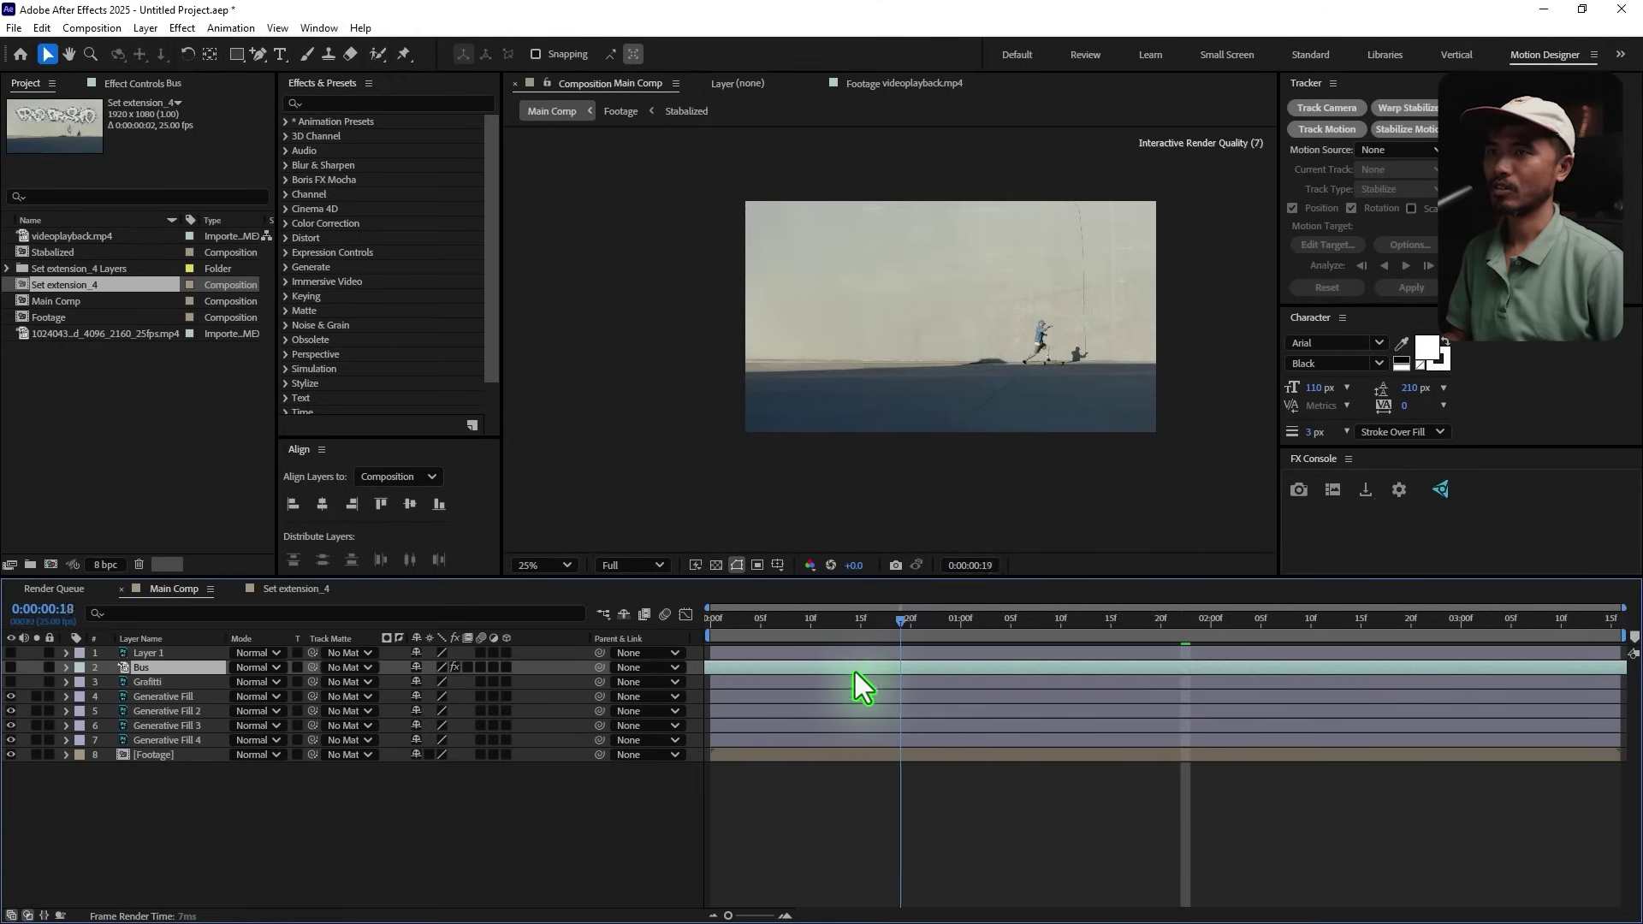
left_click(10, 668)
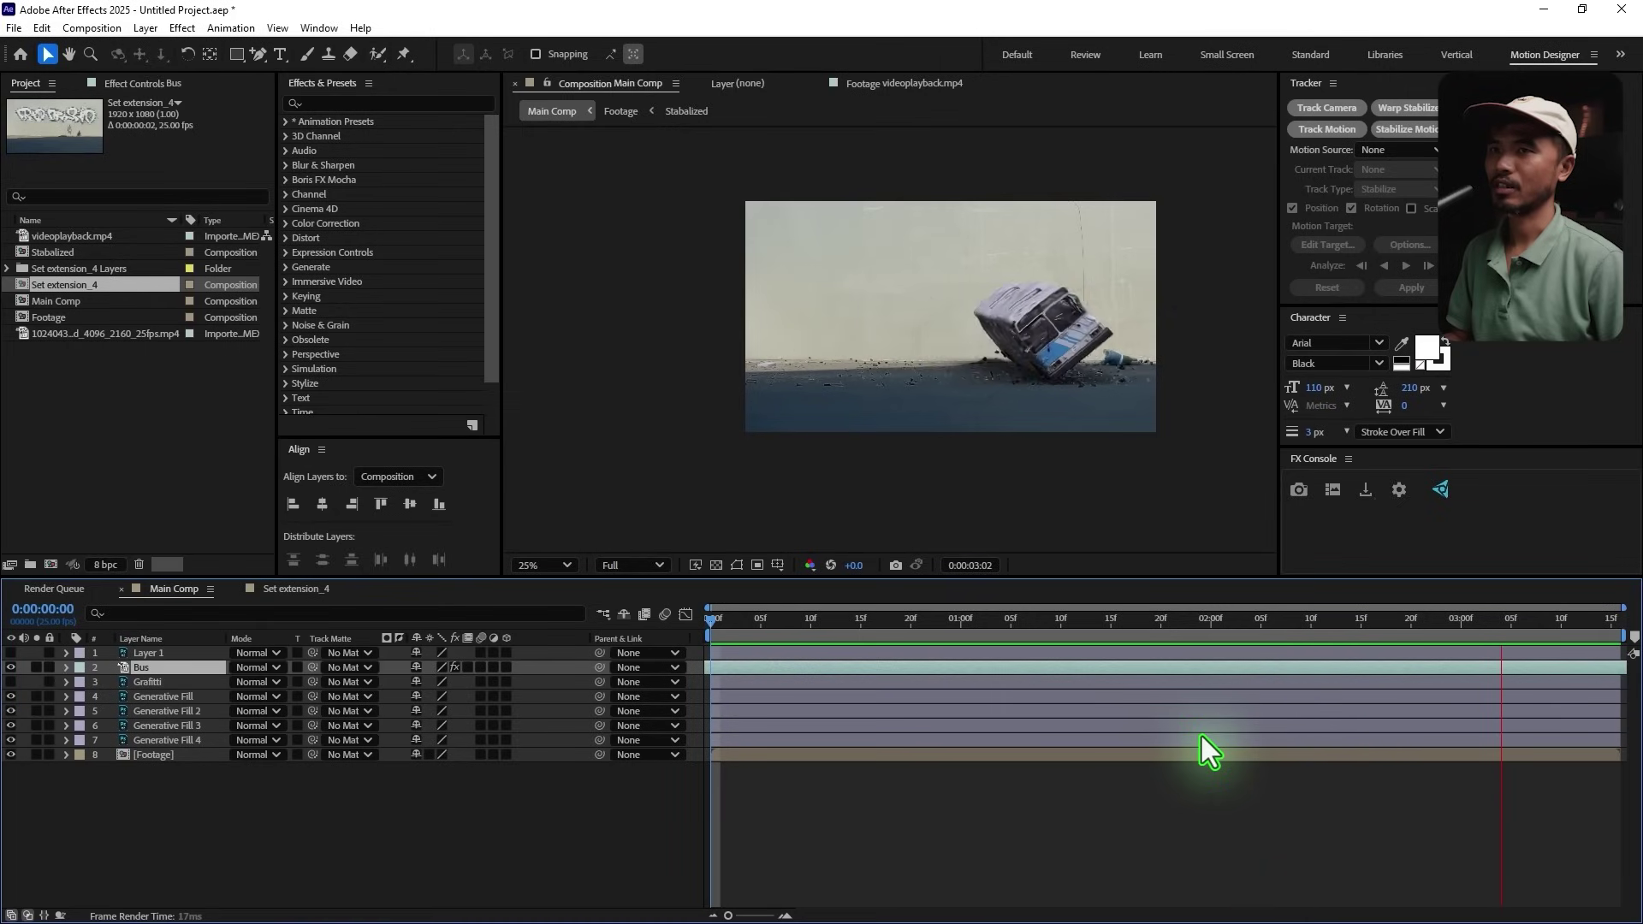
key("space")
key("space")
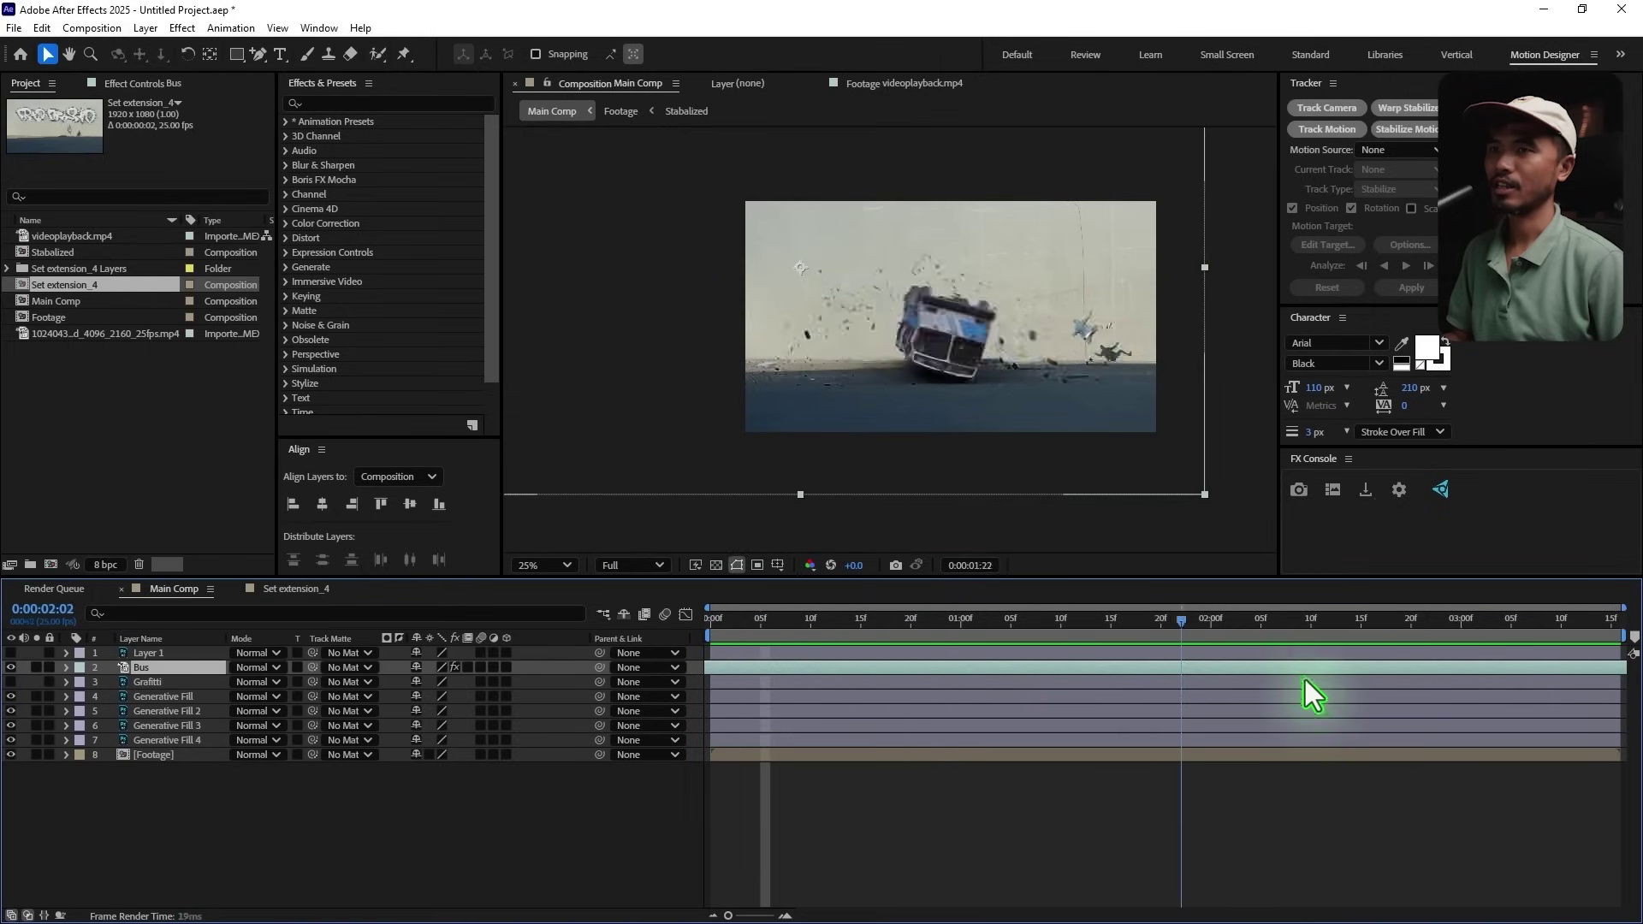
key("space")
Step: Make the Grafitti layer visible and inspect the crash and skateboarder against it at 0:00:02:05
left_click(140, 682)
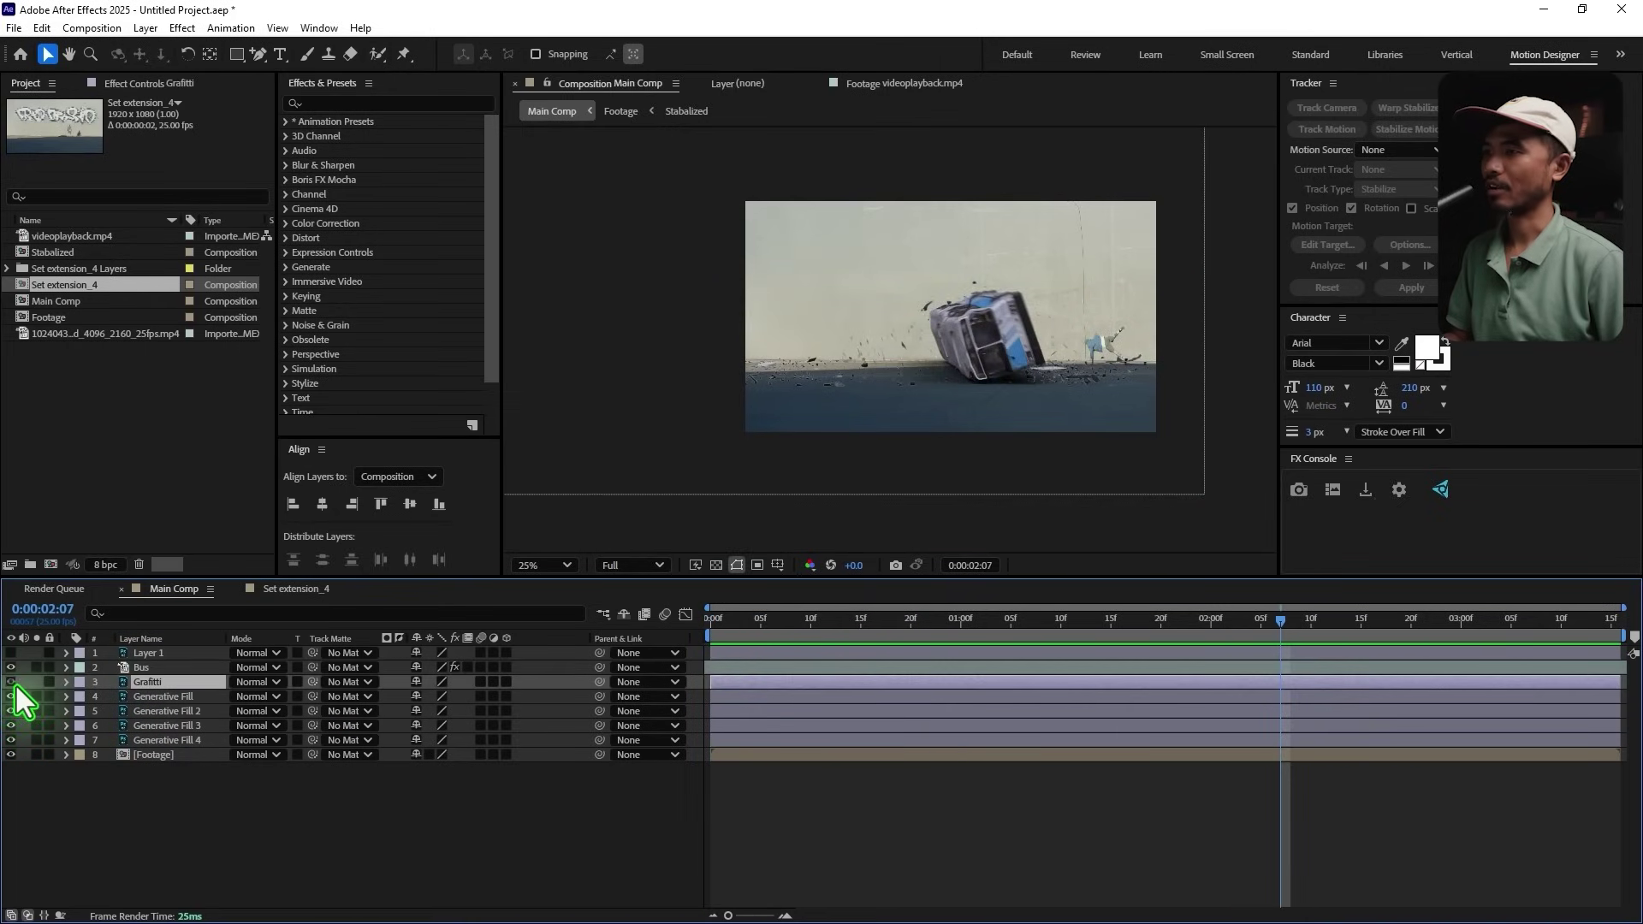
left_click(12, 682)
left_click_drag(960, 635, 1263, 723)
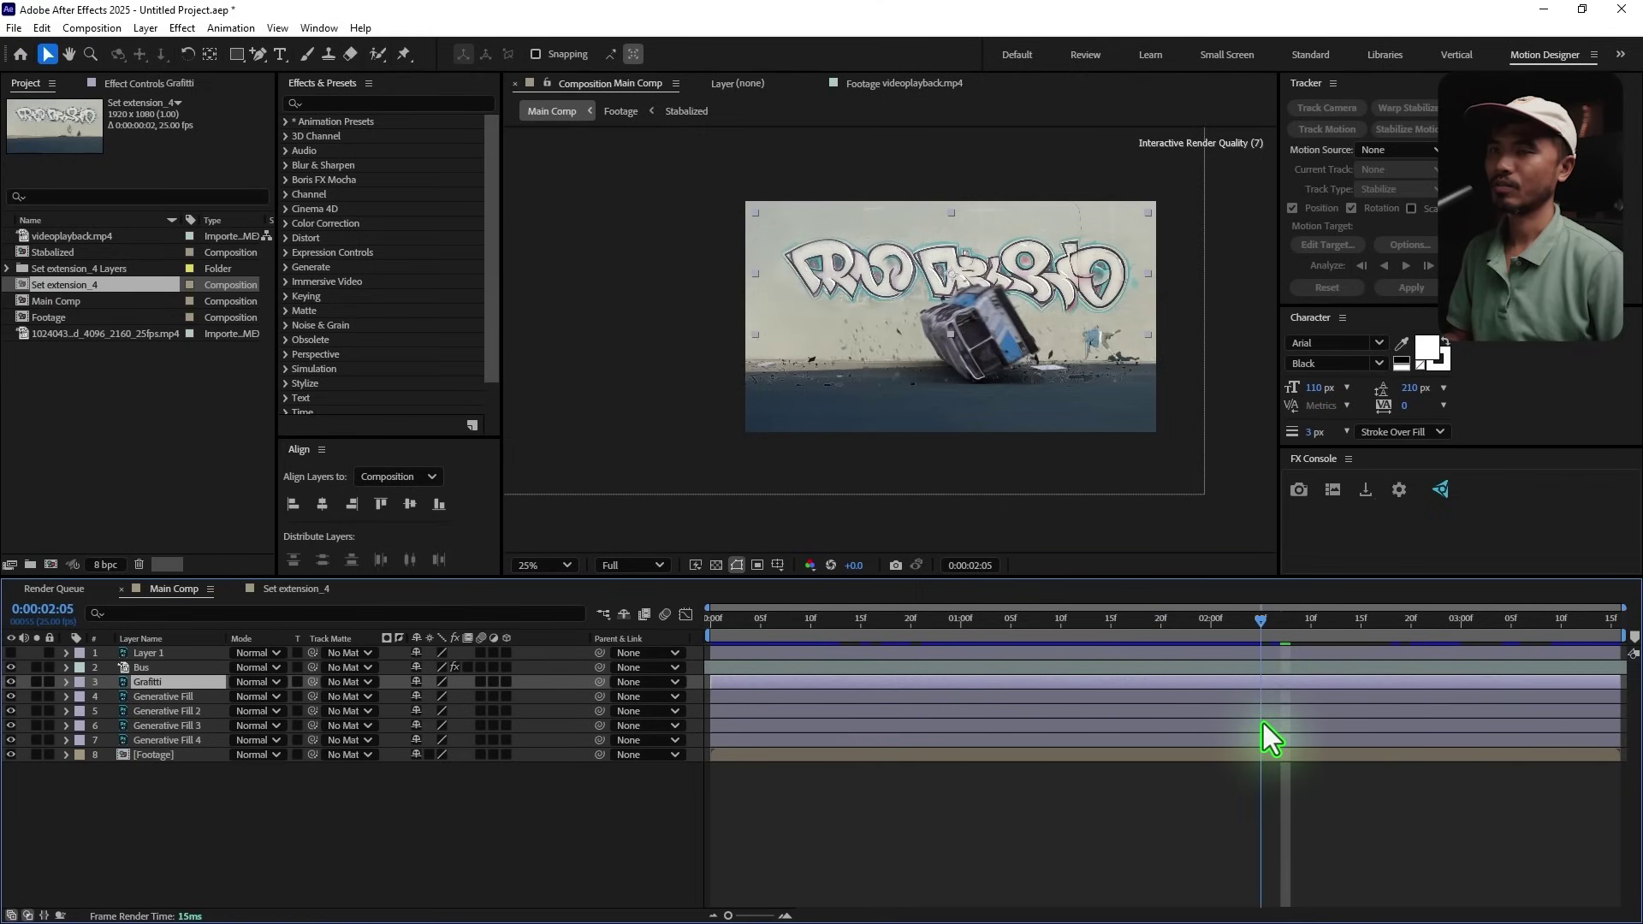
scroll(1147, 350, "up", 2)
left_click_drag(1157, 376, 948, 397)
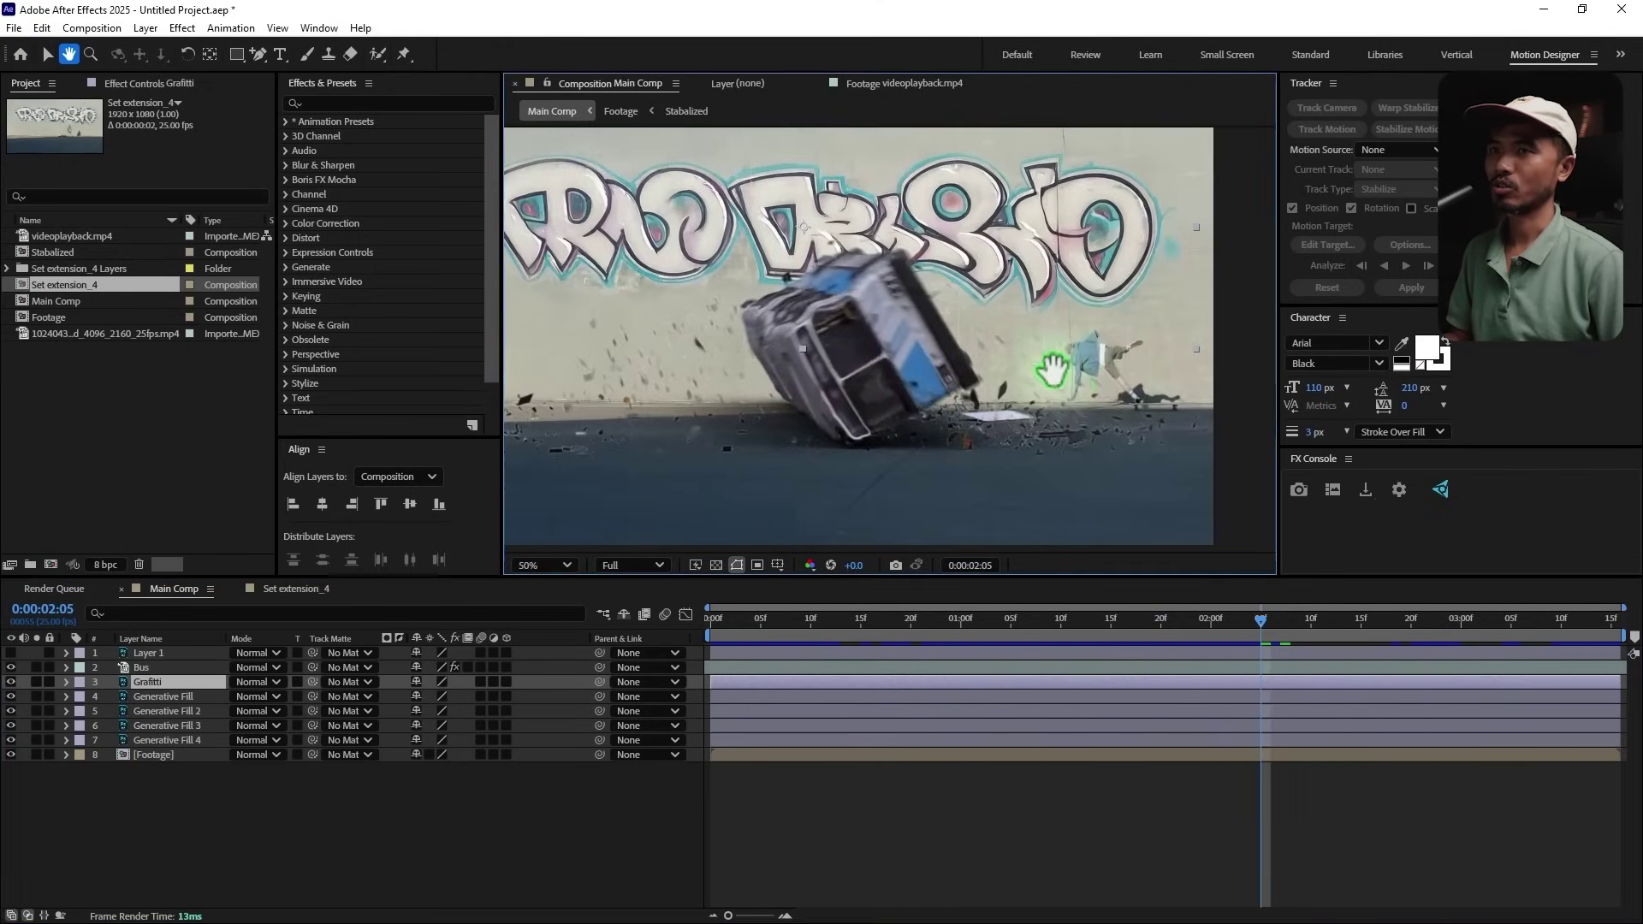
Step: Review the bus crash against the graffiti wall at earlier frames, ending with the full frame at 0:00:01:23
left_click_drag(947, 167, 948, 145)
left_click_drag(1261, 619, 1081, 628)
left_click_drag(960, 203, 964, 206)
left_click_drag(1127, 649, 1195, 671)
scroll(931, 336, "down", 2)
left_click(368, 826)
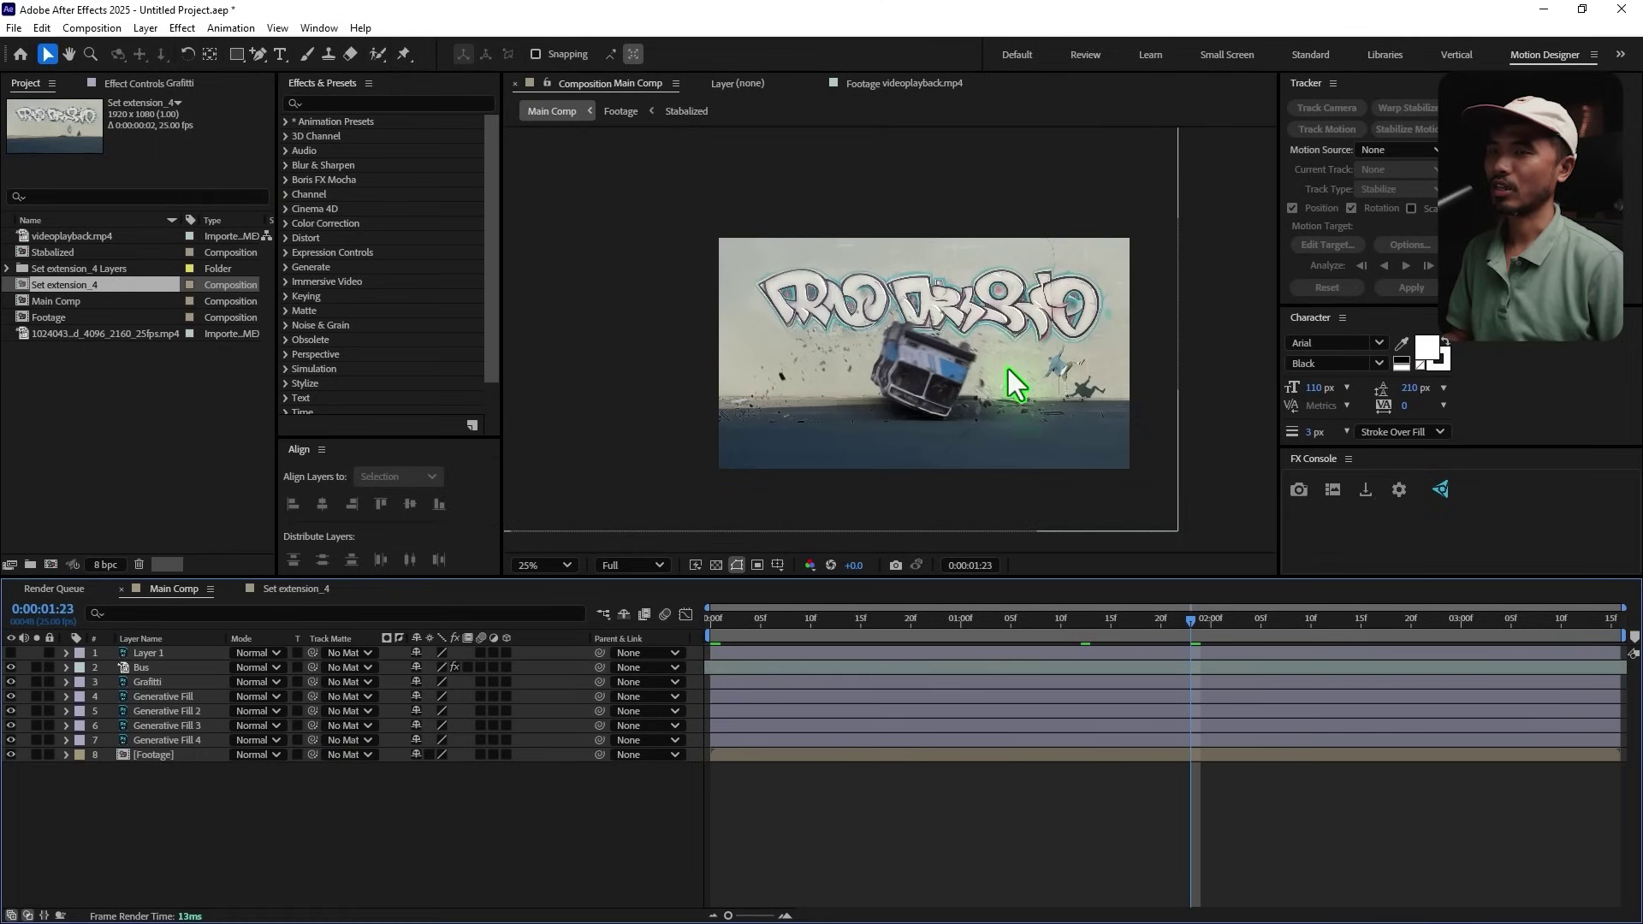
Step: Create a comp-sized dark gray solid layer named Fog_1
left_click(154, 33)
mouse_move(270, 50)
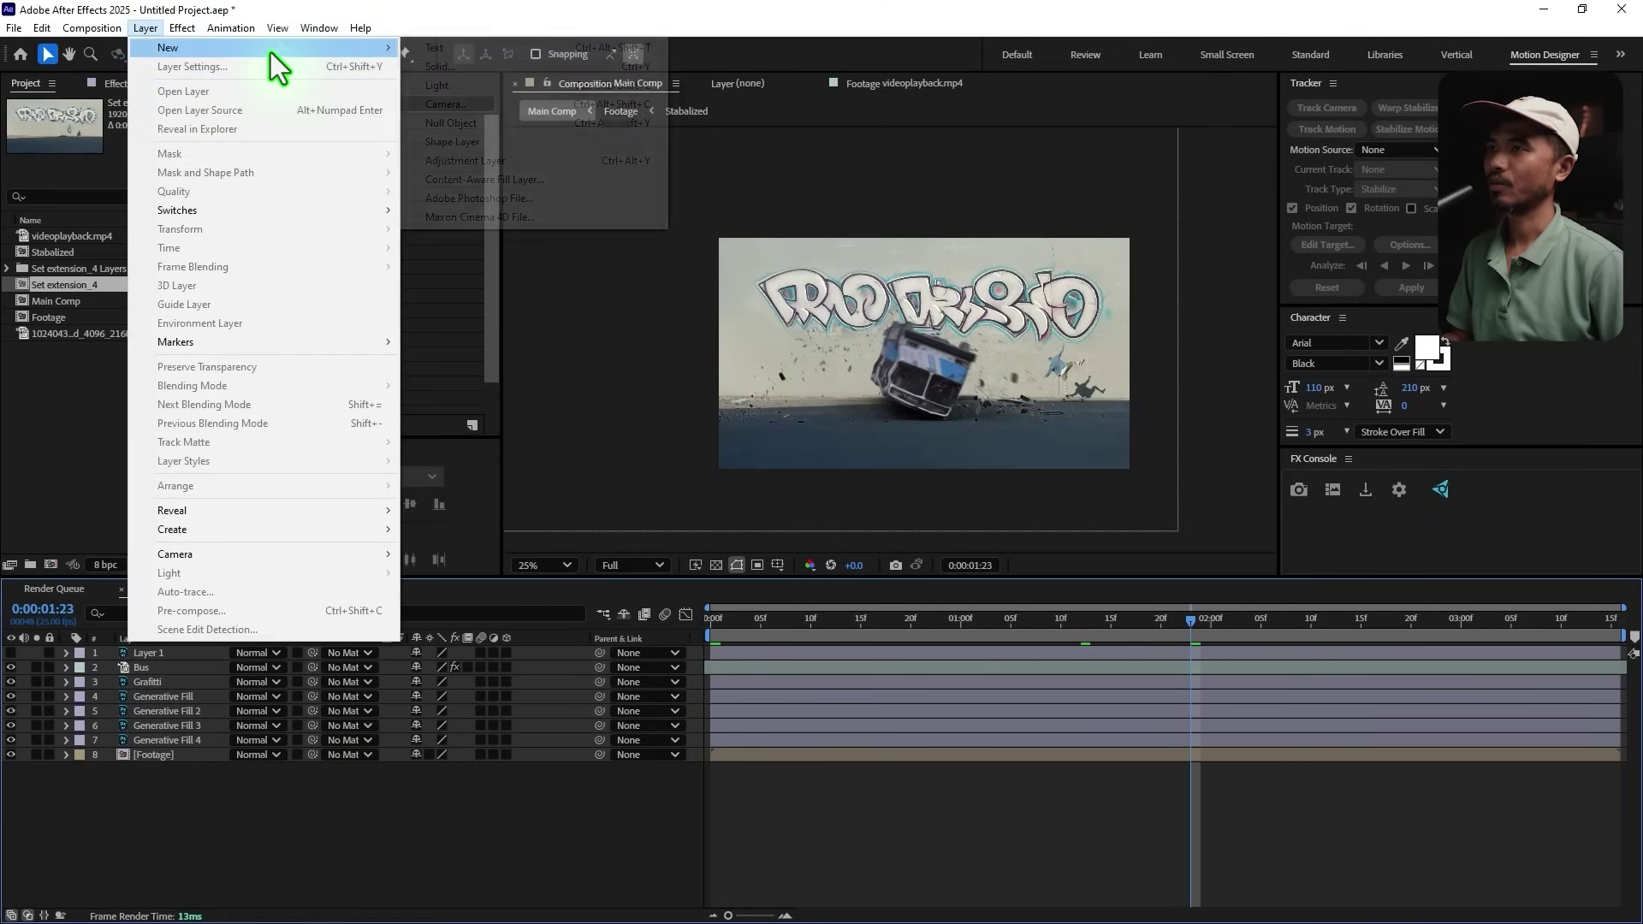
left_click(507, 67)
left_click(808, 596)
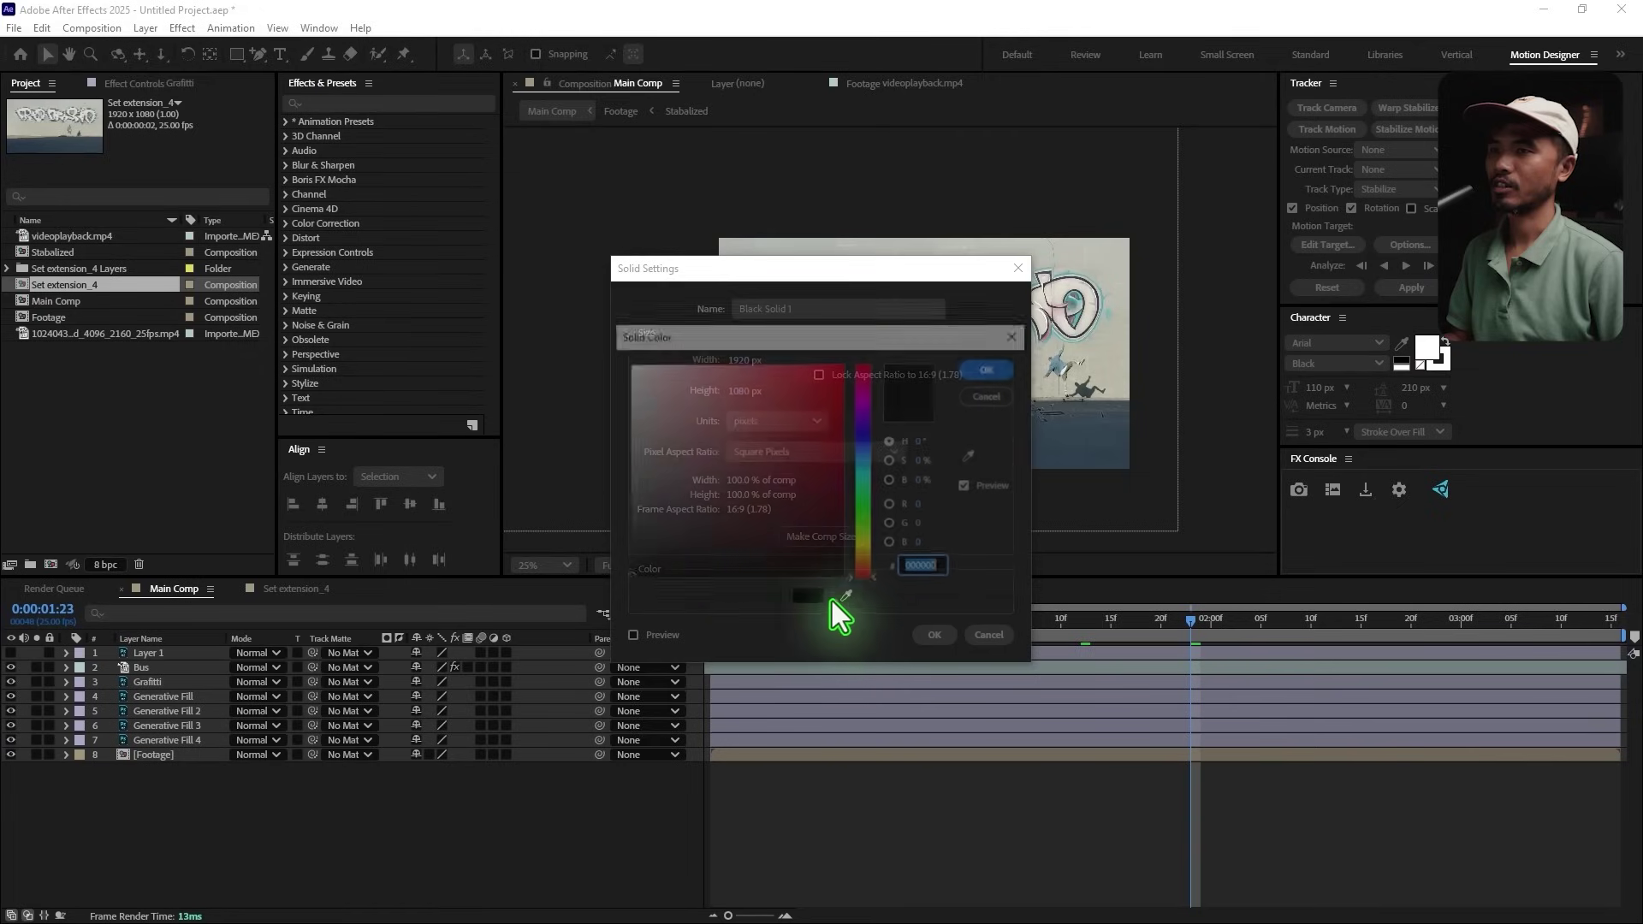
left_click(621, 530)
left_click(985, 370)
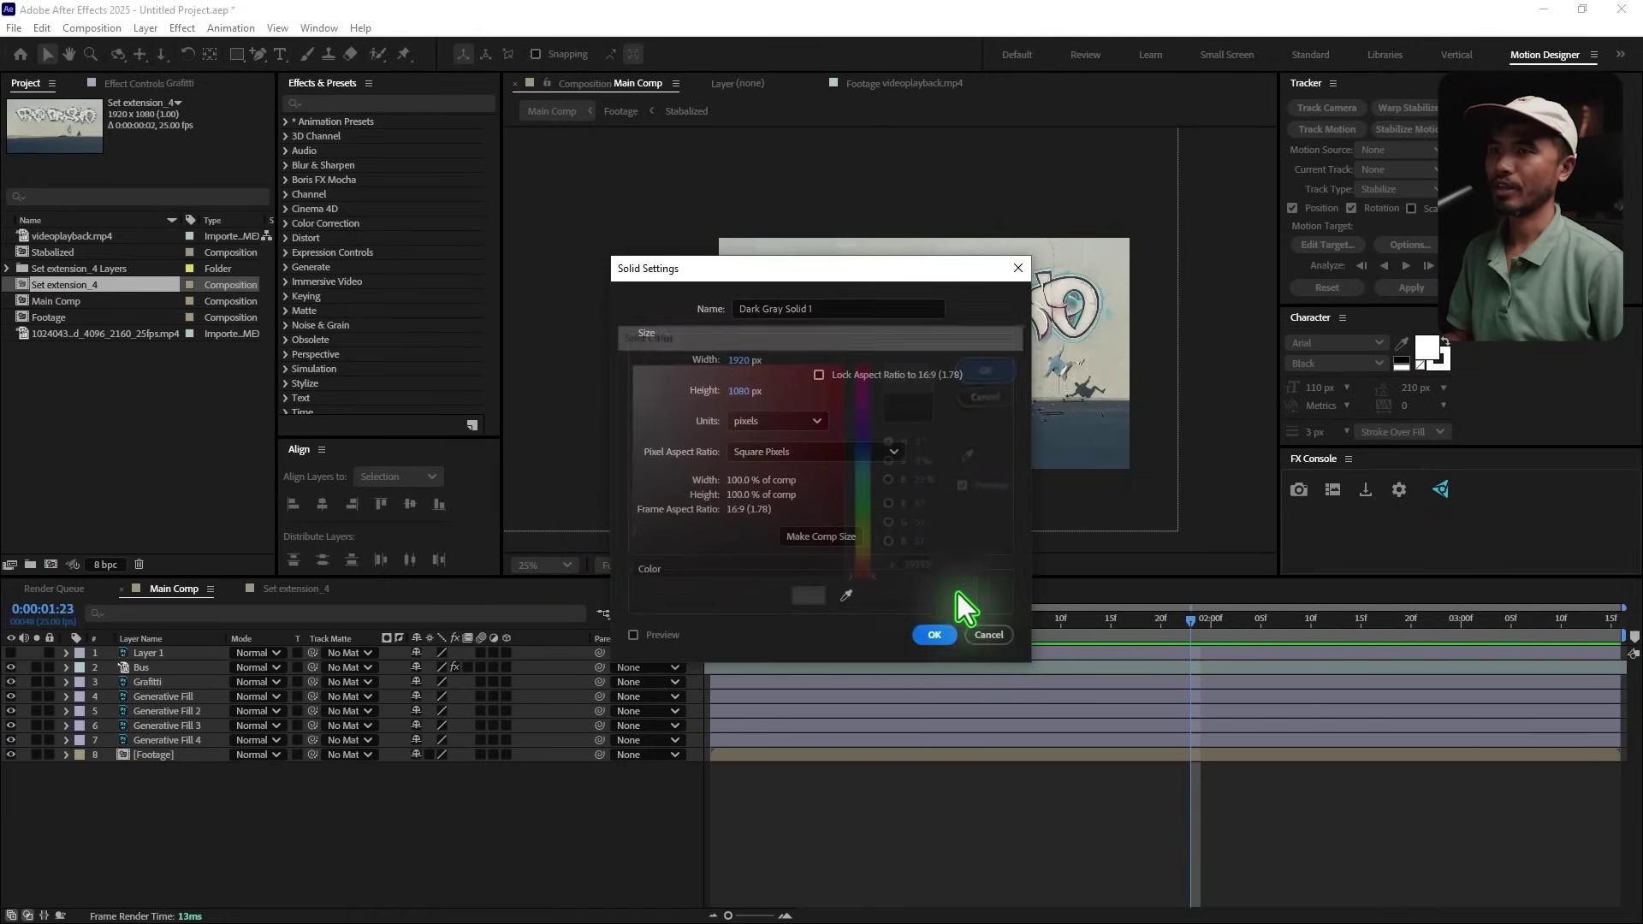
left_click(861, 304)
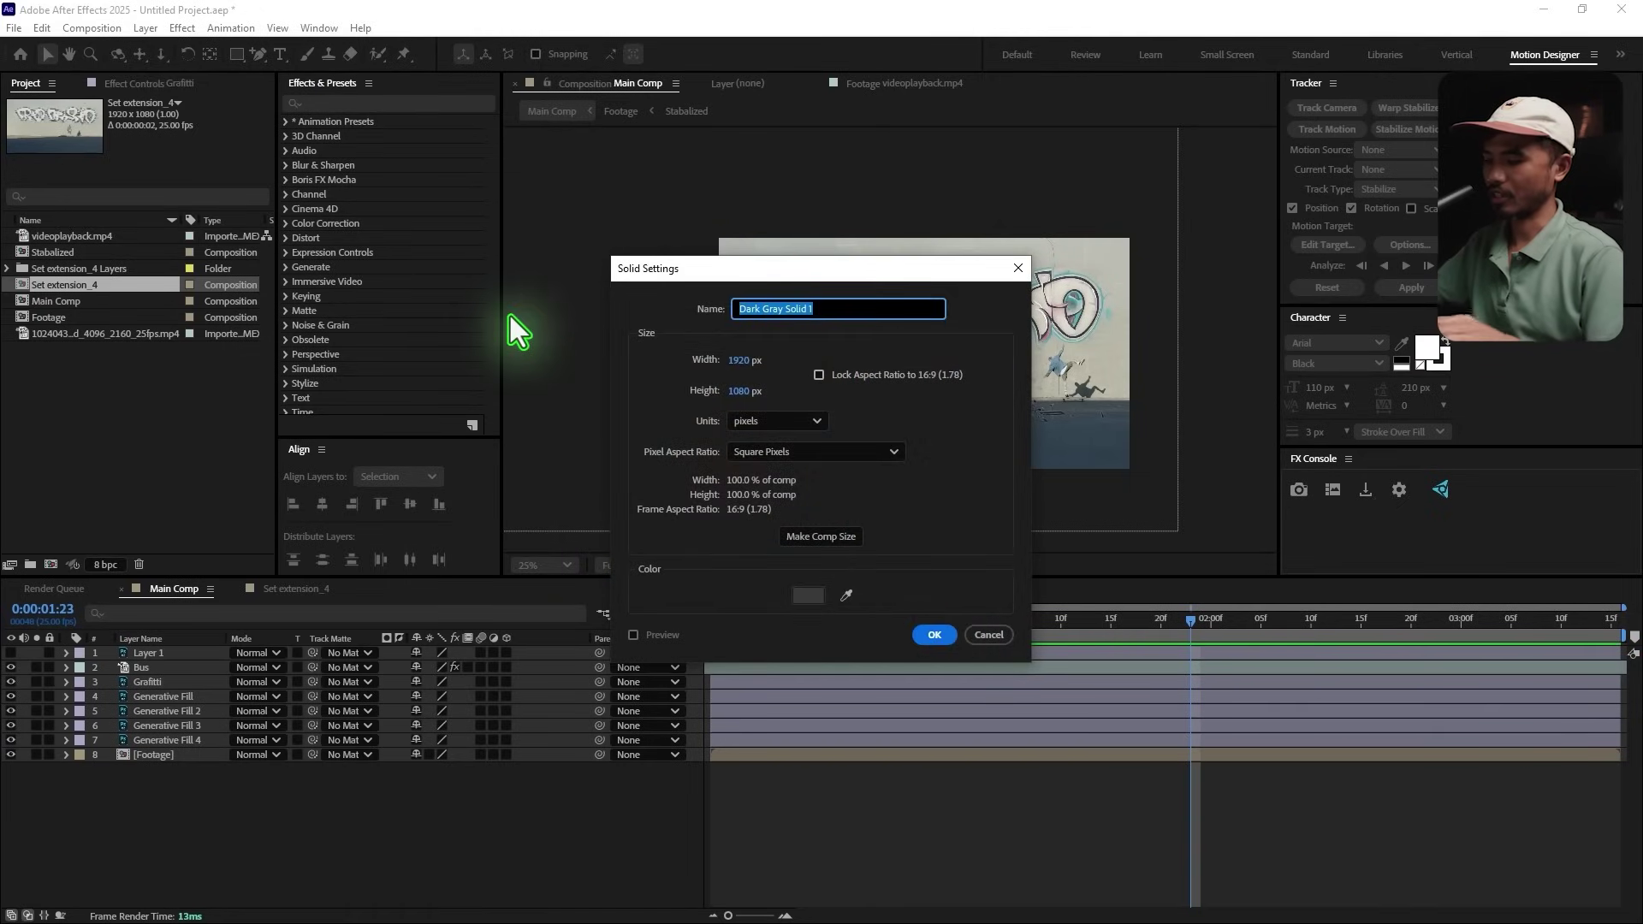
type("Fog_1")
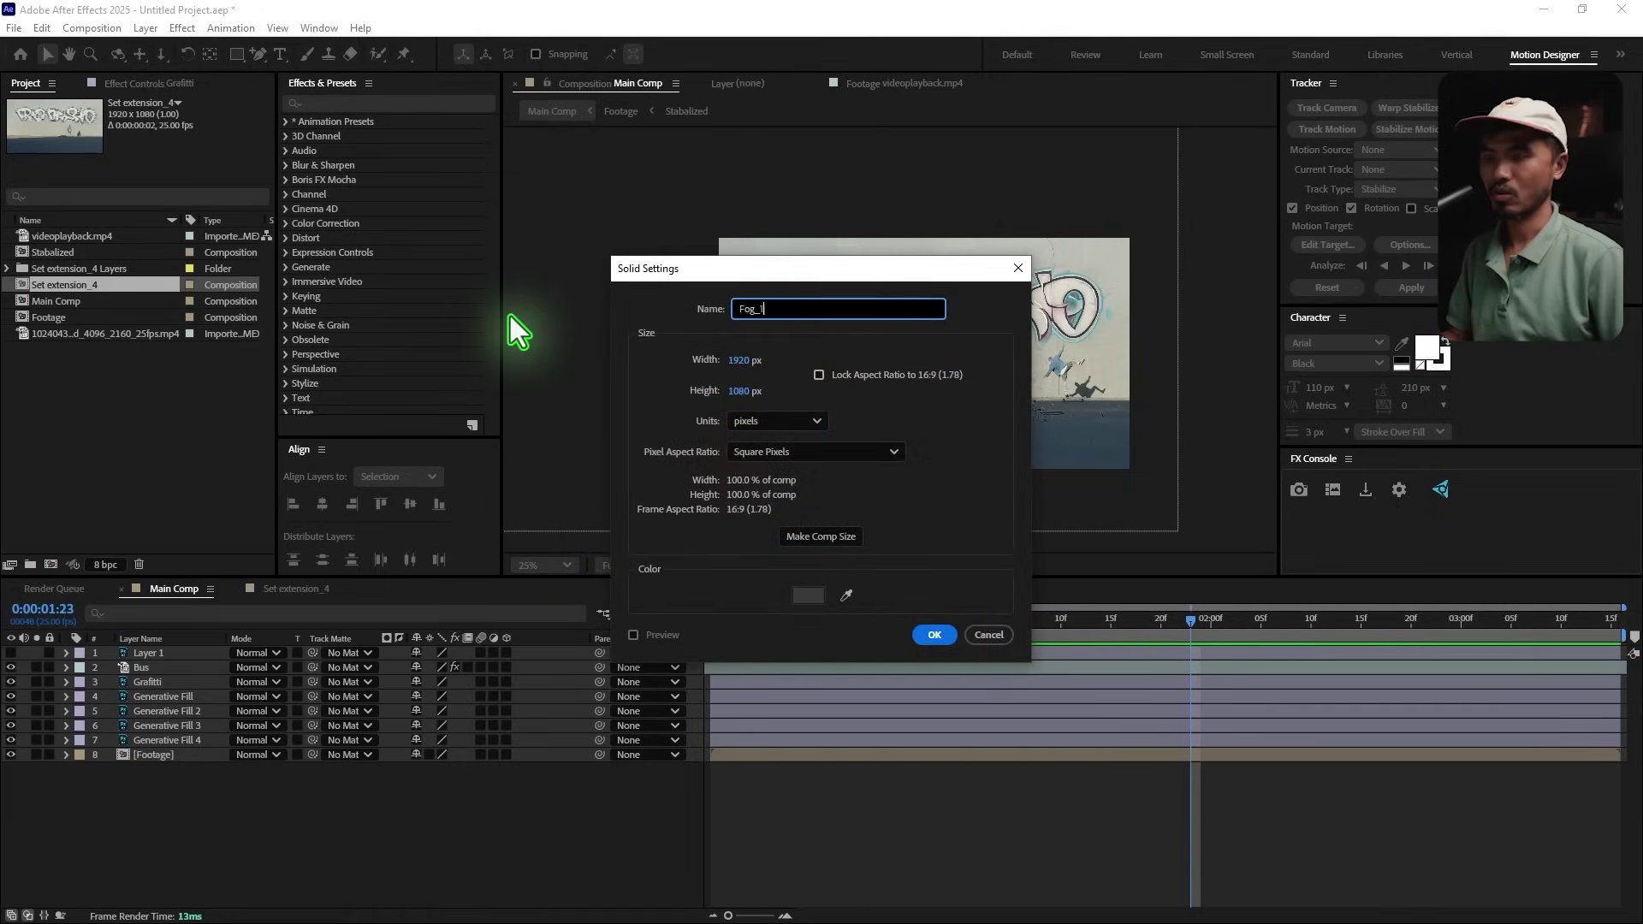
key("Return")
Step: Add a rectangular mask to Fog_1 and shape it into a horizontal band over the wall's base, extending past both frame sides
left_click(234, 57)
double_click(234, 57)
key("v")
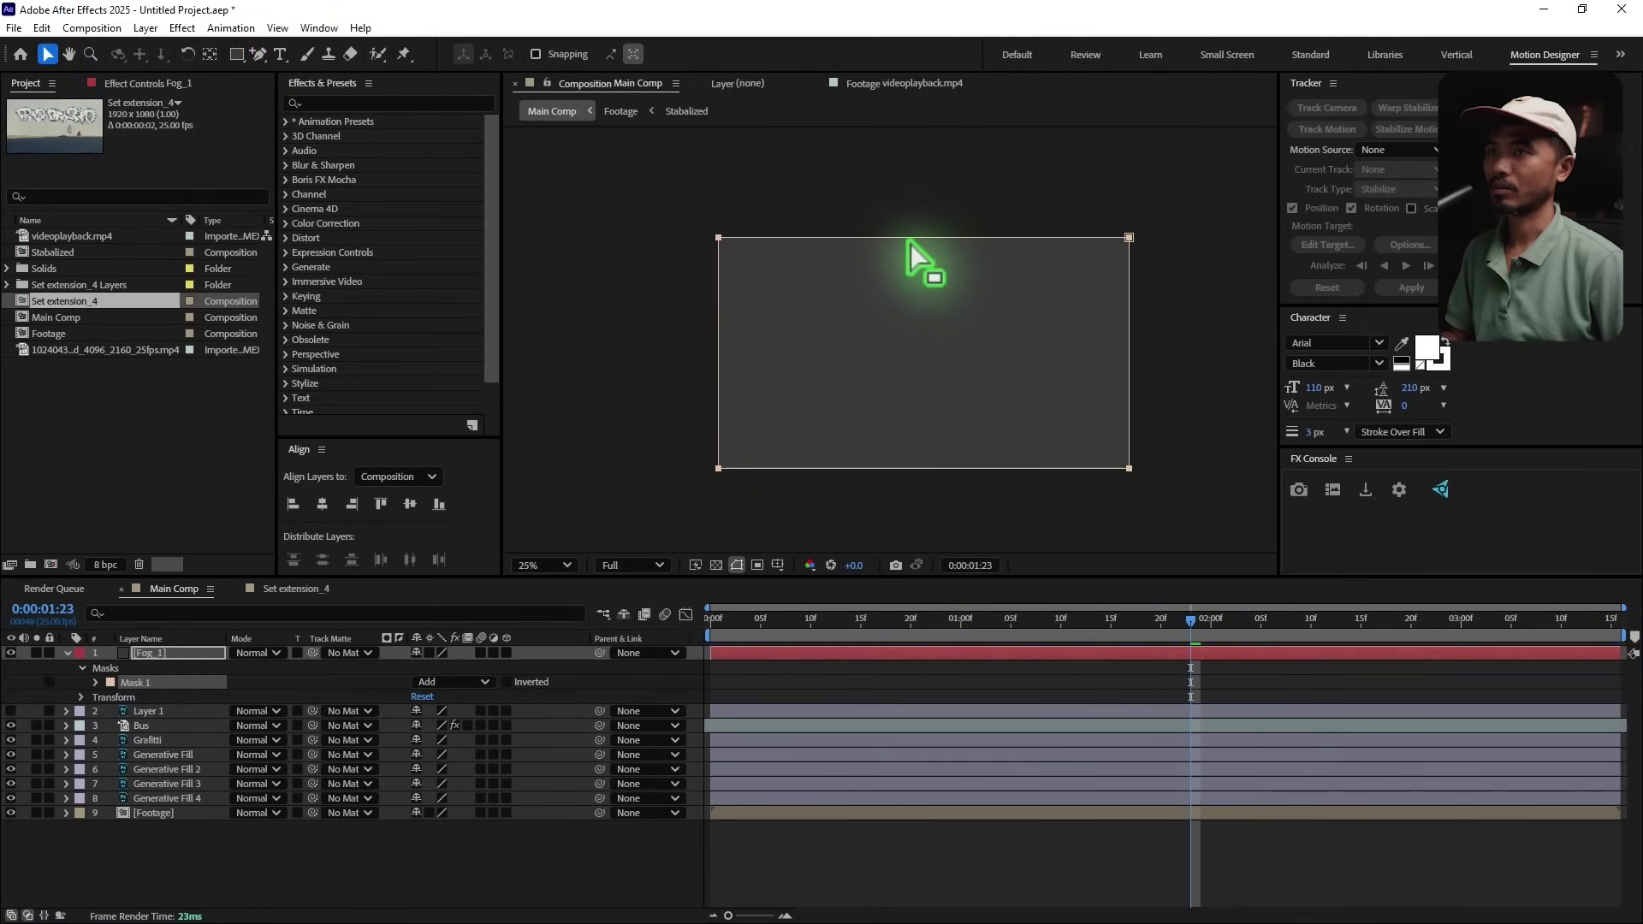
left_click_drag(924, 240, 927, 348)
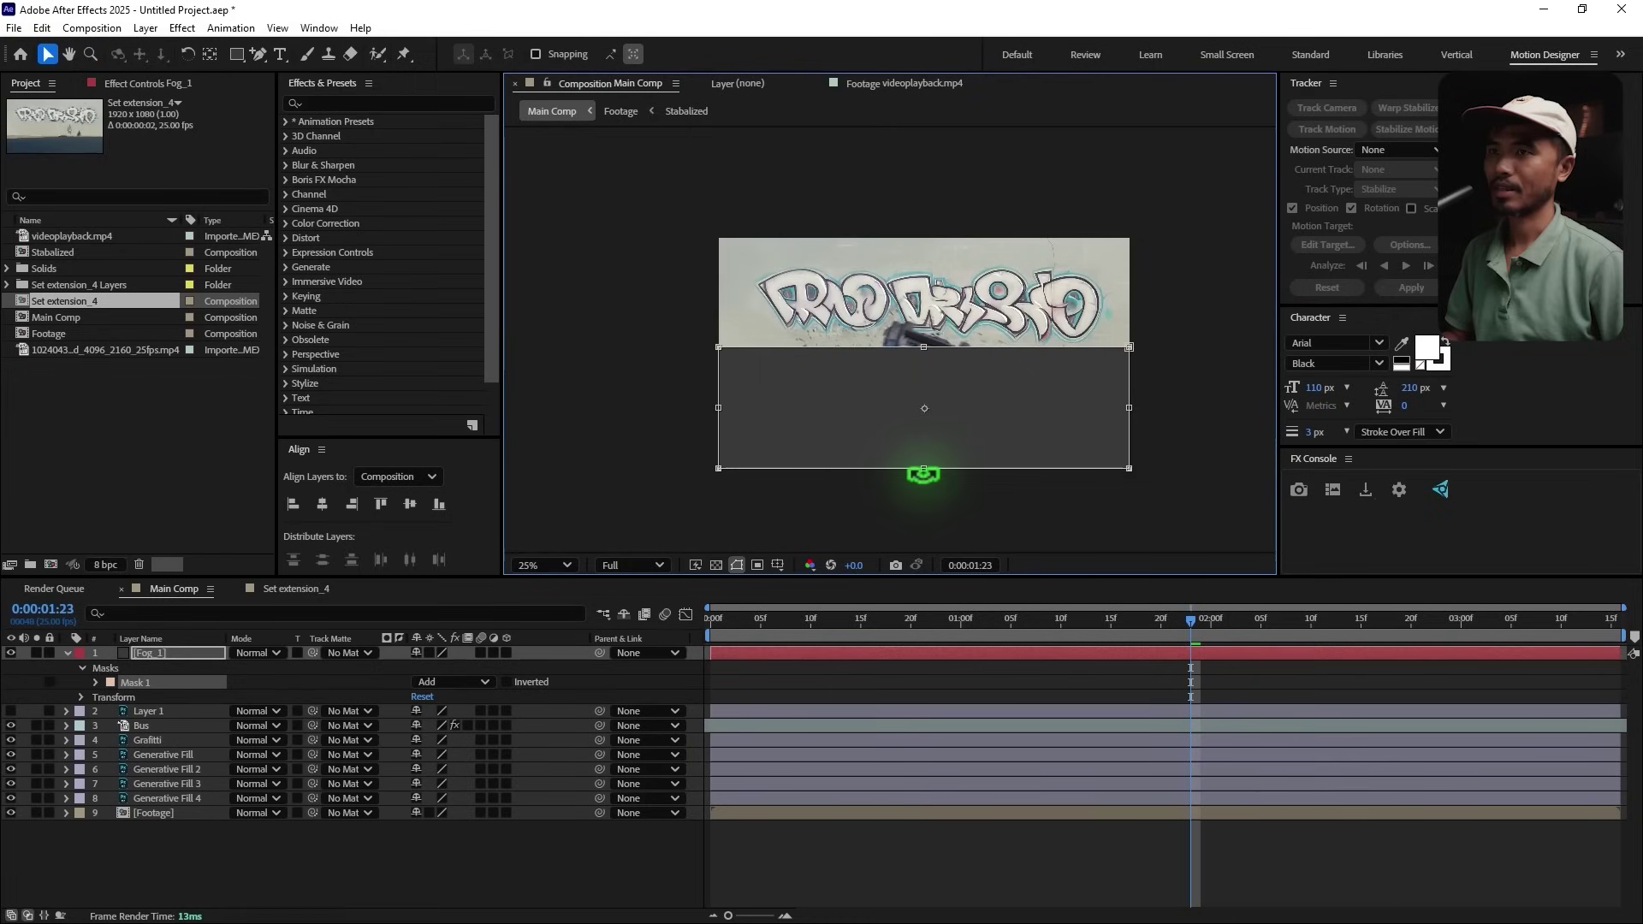
left_click_drag(927, 470, 929, 415)
left_click_drag(720, 381, 628, 382)
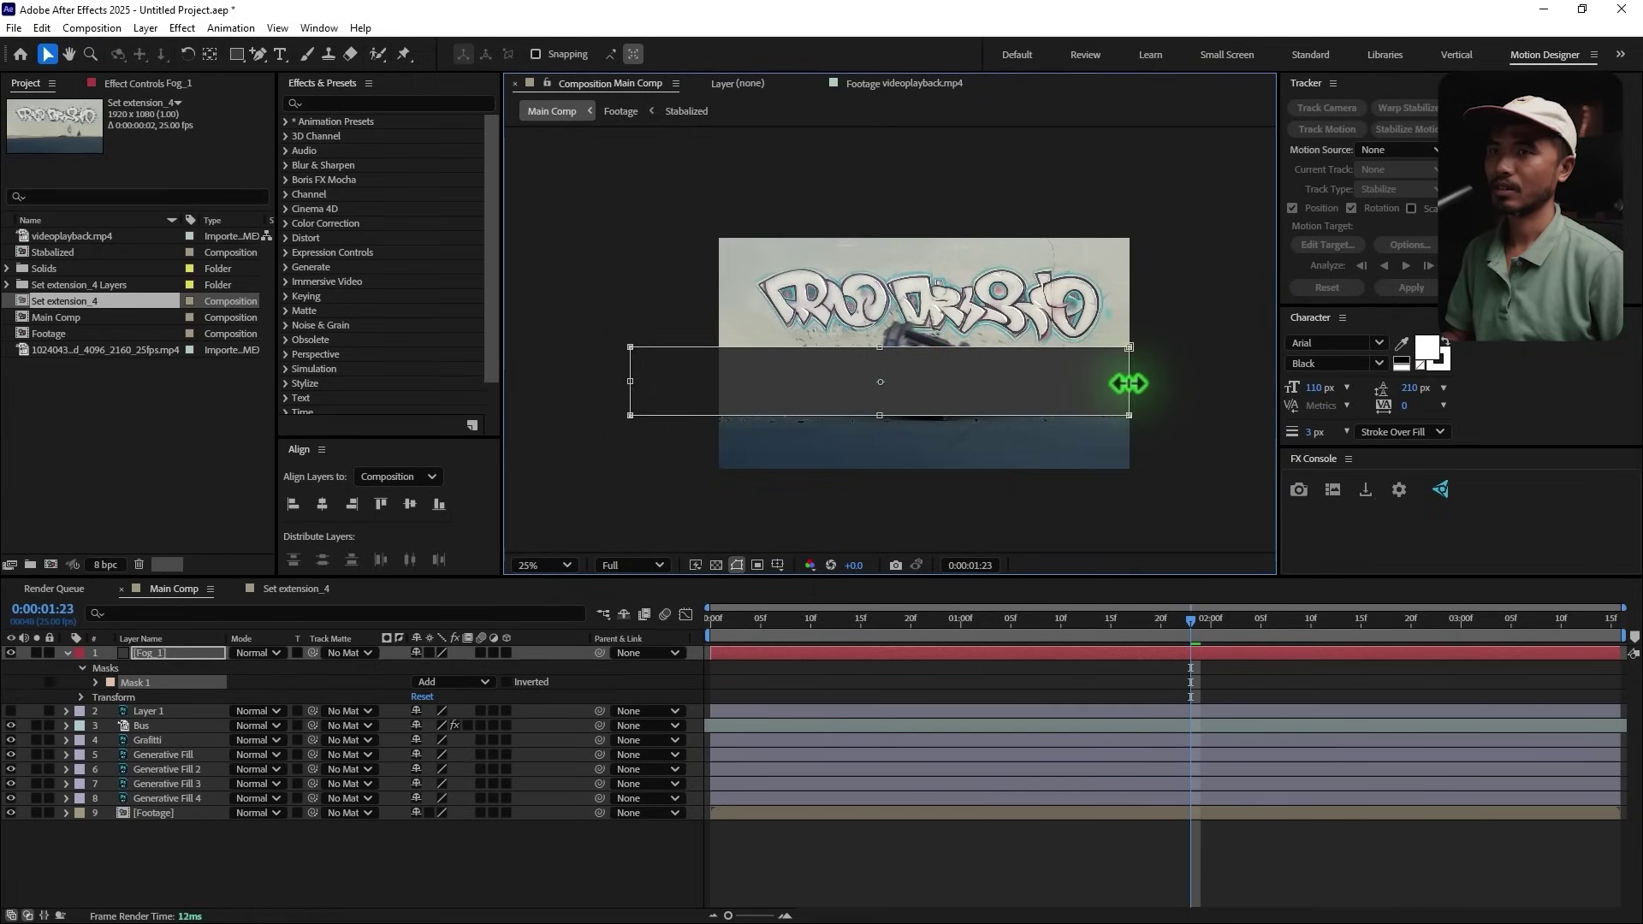
left_click_drag(1129, 384, 1215, 382)
left_click_drag(921, 346, 922, 342)
Step: Set the Fog_1 layer's blending mode to Screen and its mask feather to 236 pixels
left_click(254, 653)
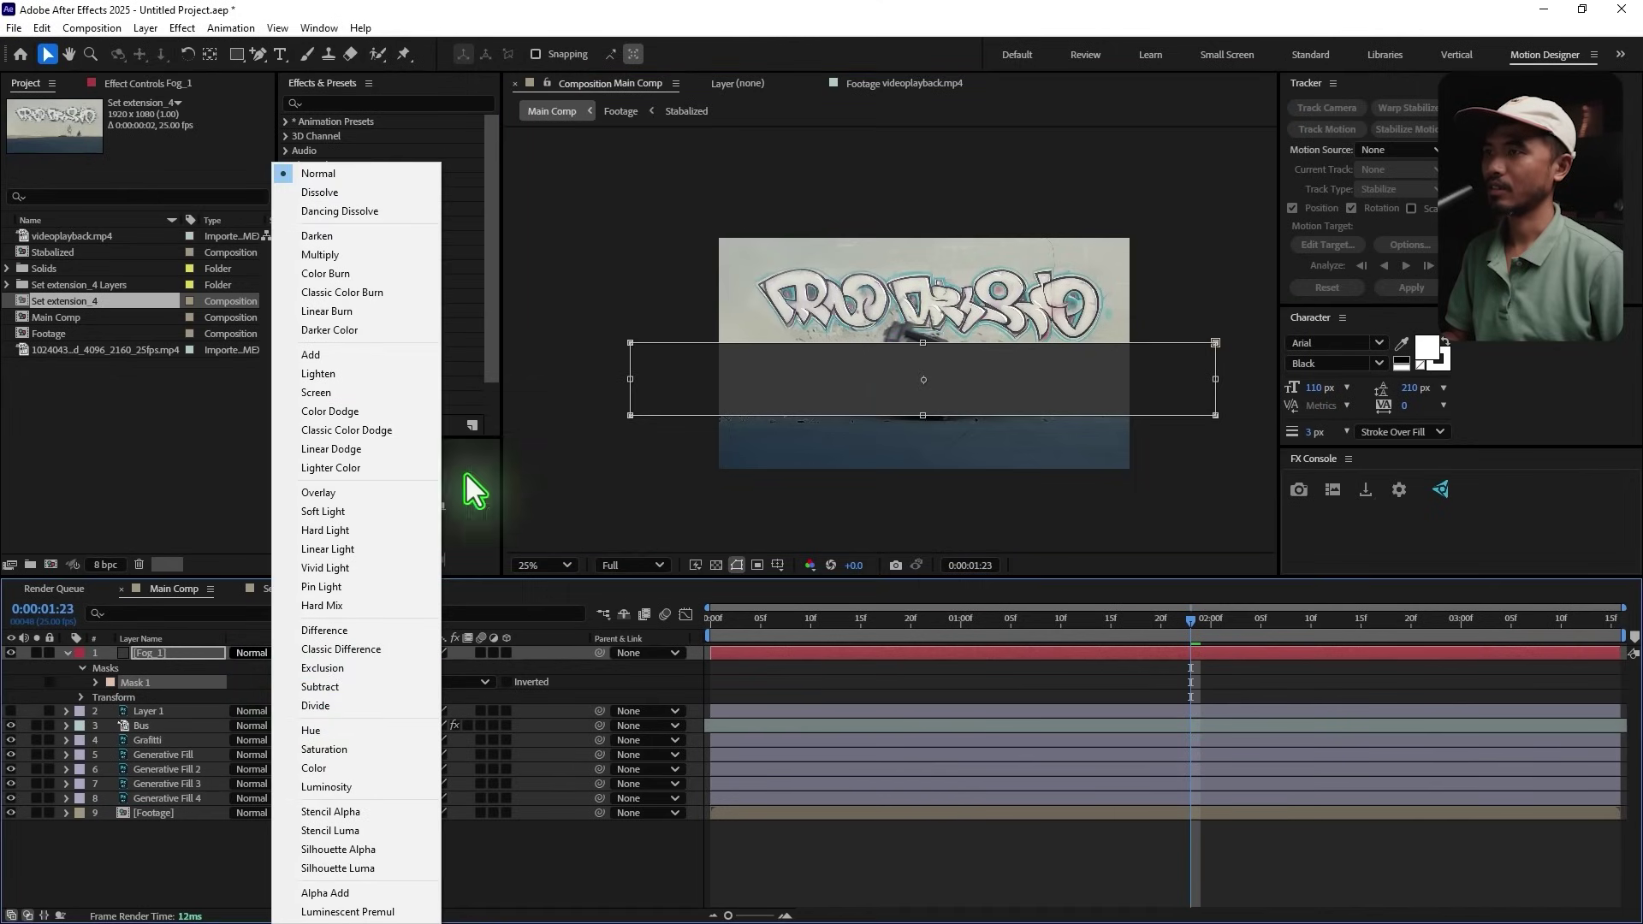
left_click(347, 392)
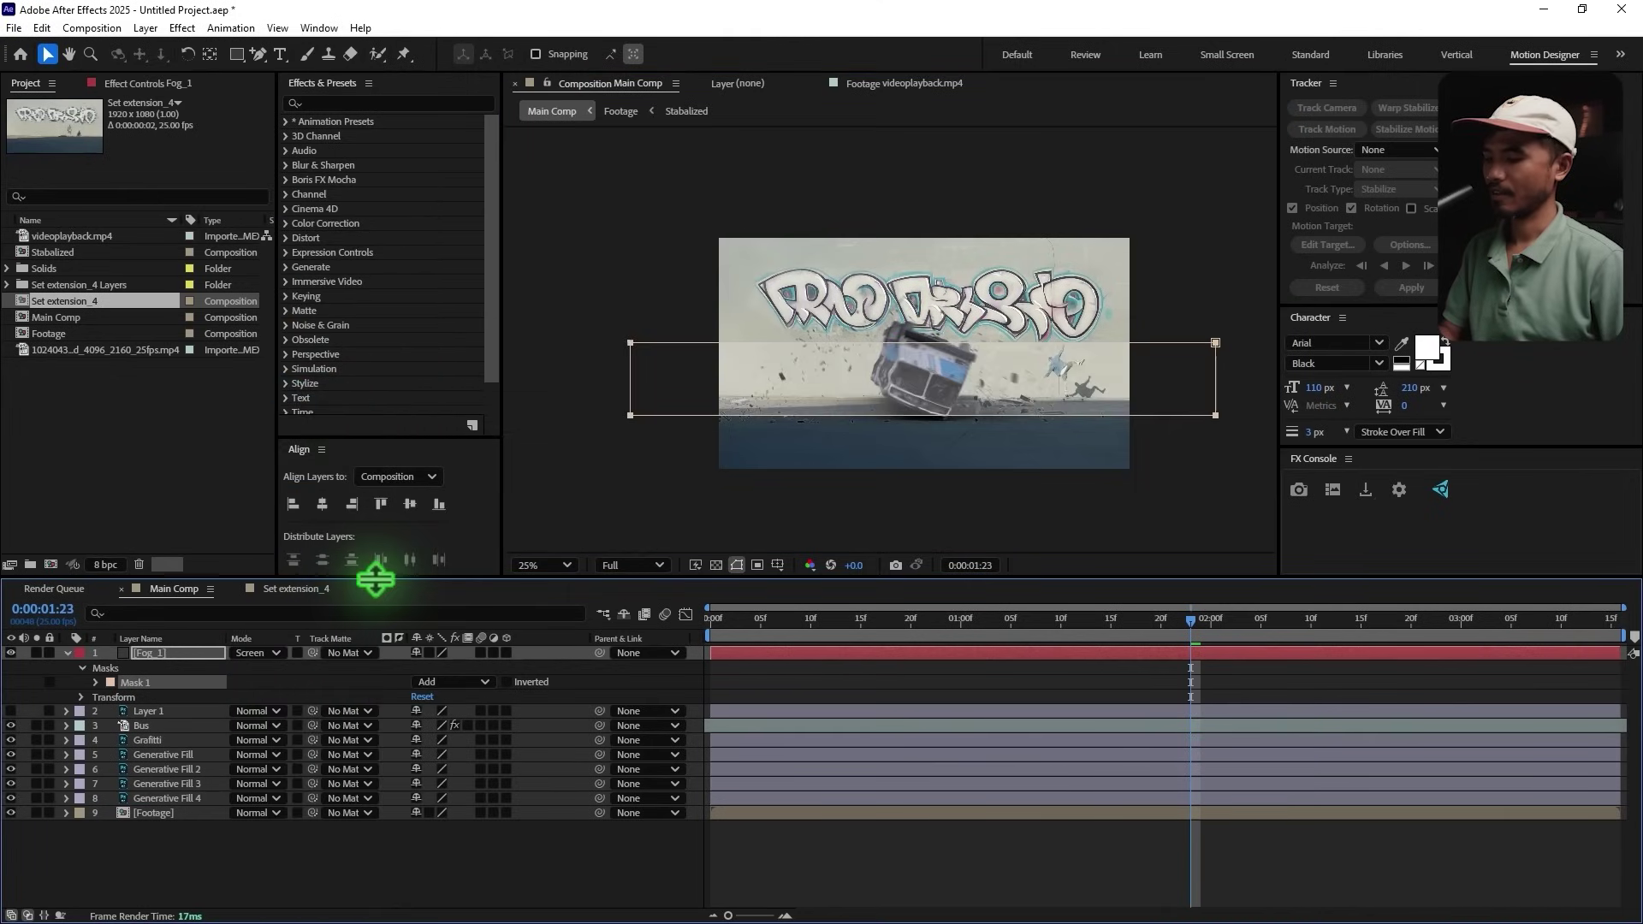
key("f")
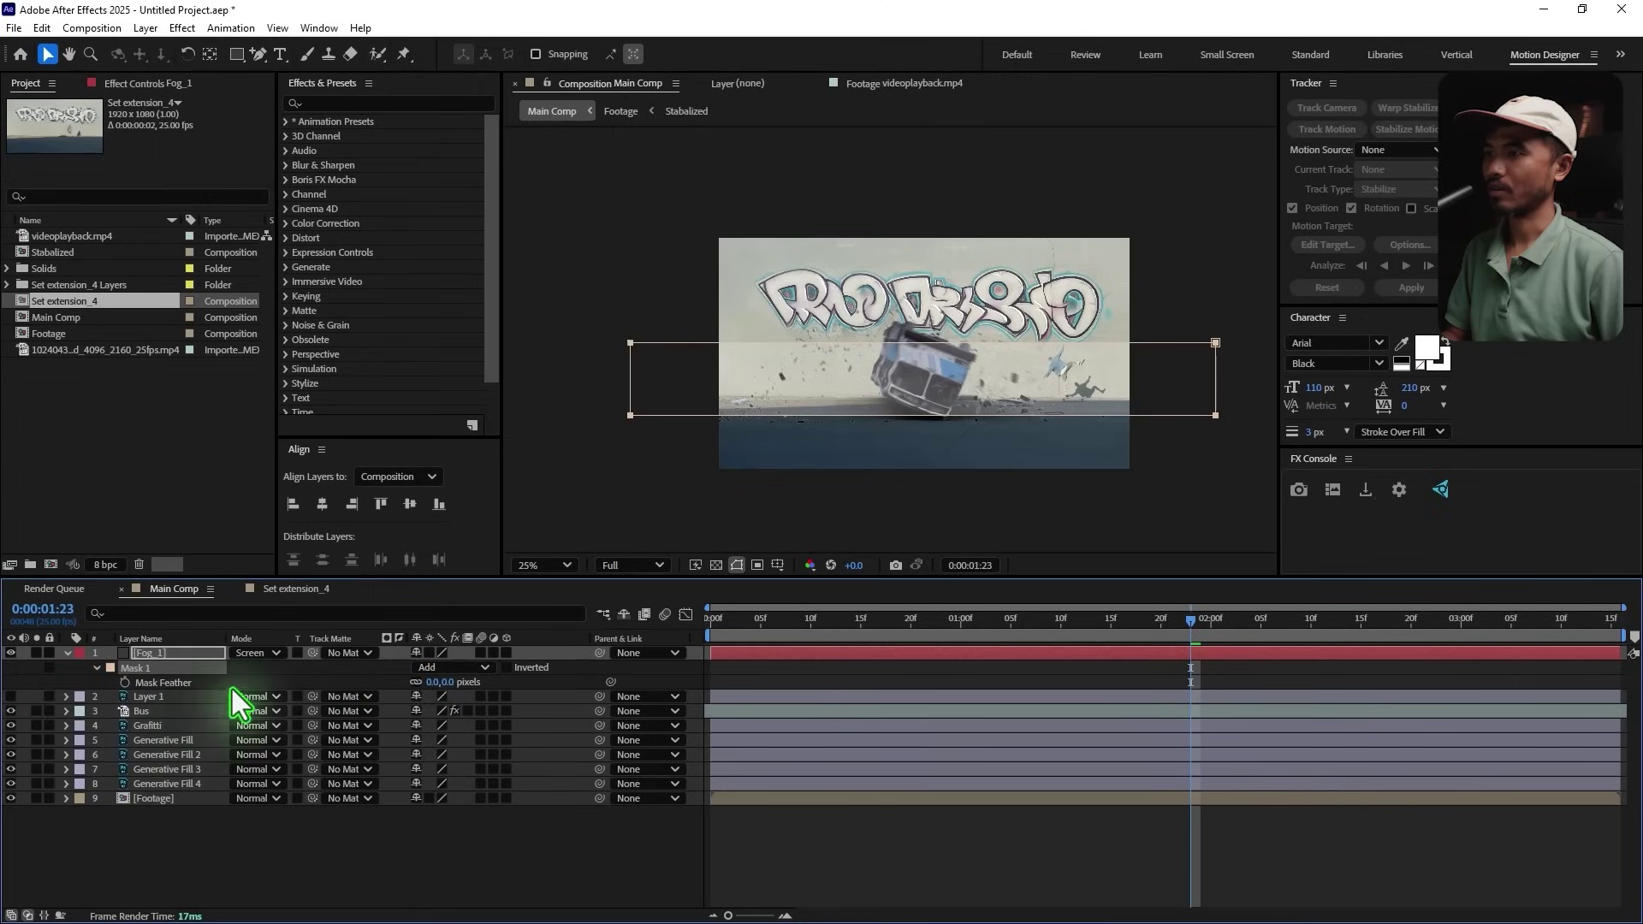
left_click_drag(445, 682, 620, 684)
left_click(861, 825)
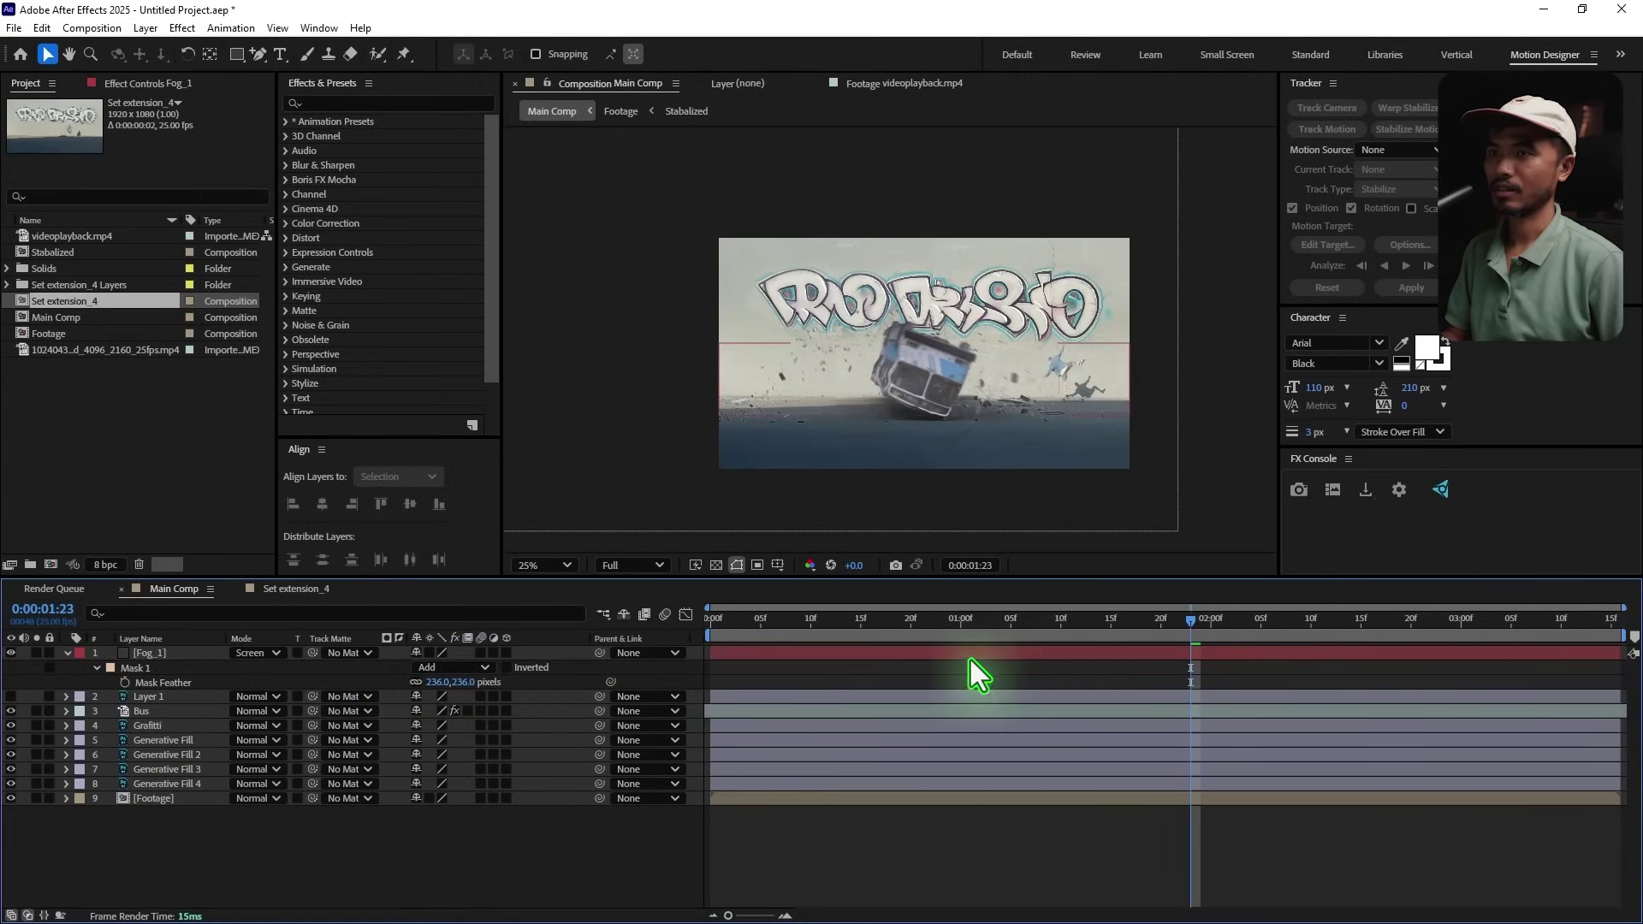
Step: Check the fog over the bus at 0:00:01:19 and move the Fog_1 layer below the Bus layer
left_click_drag(1061, 646, 1151, 676)
scroll(970, 435, "up", 2)
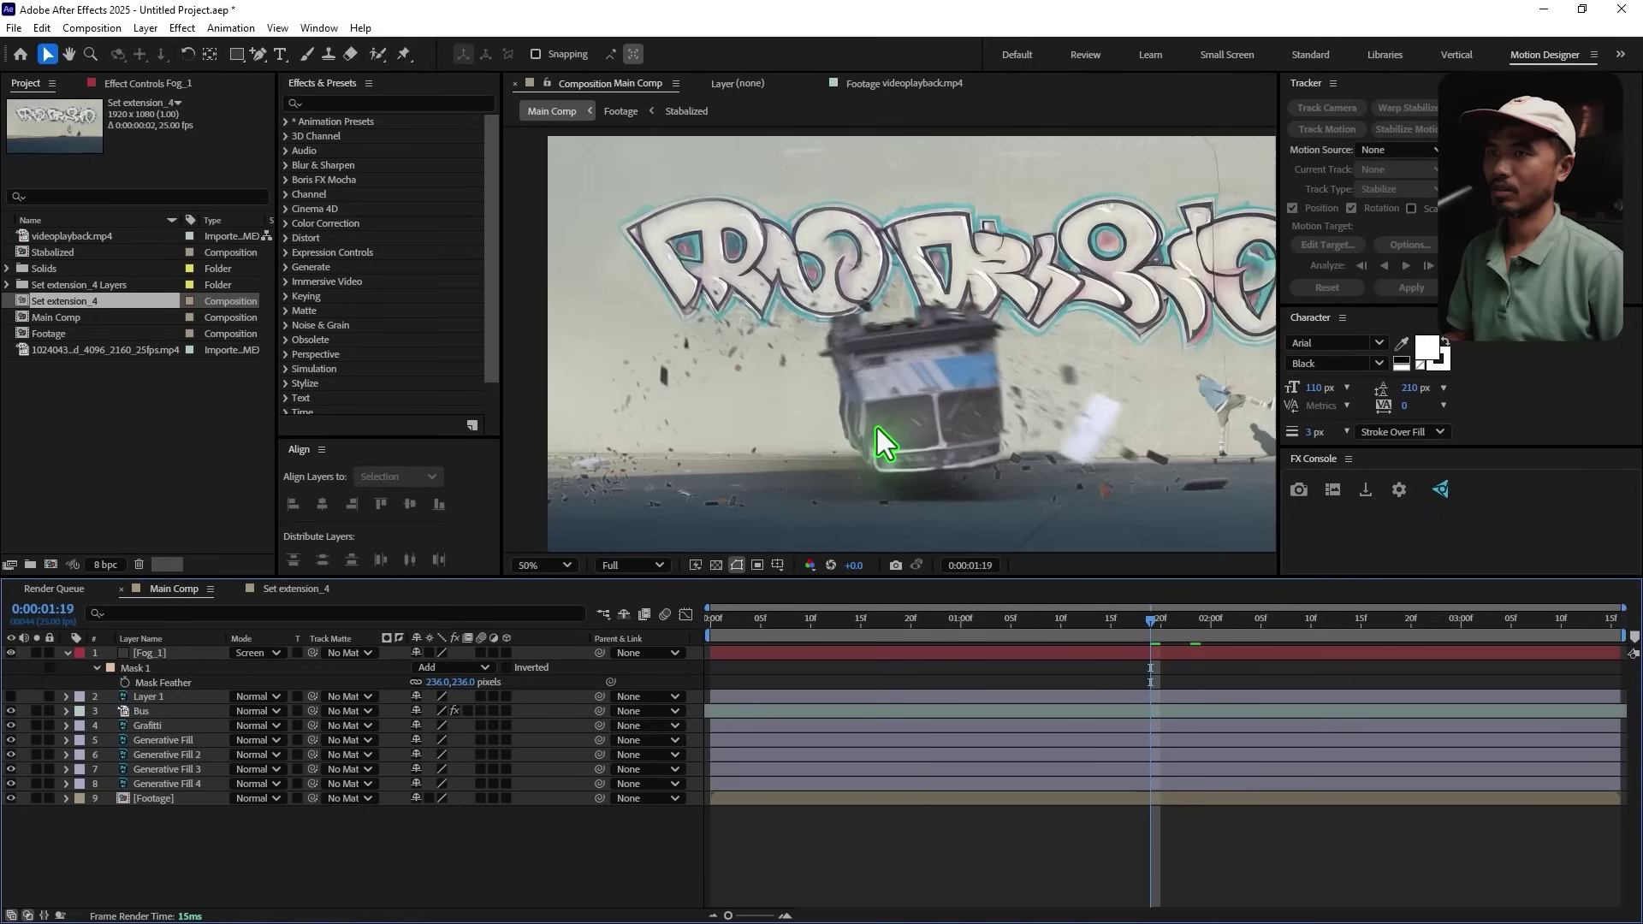
left_click(163, 656)
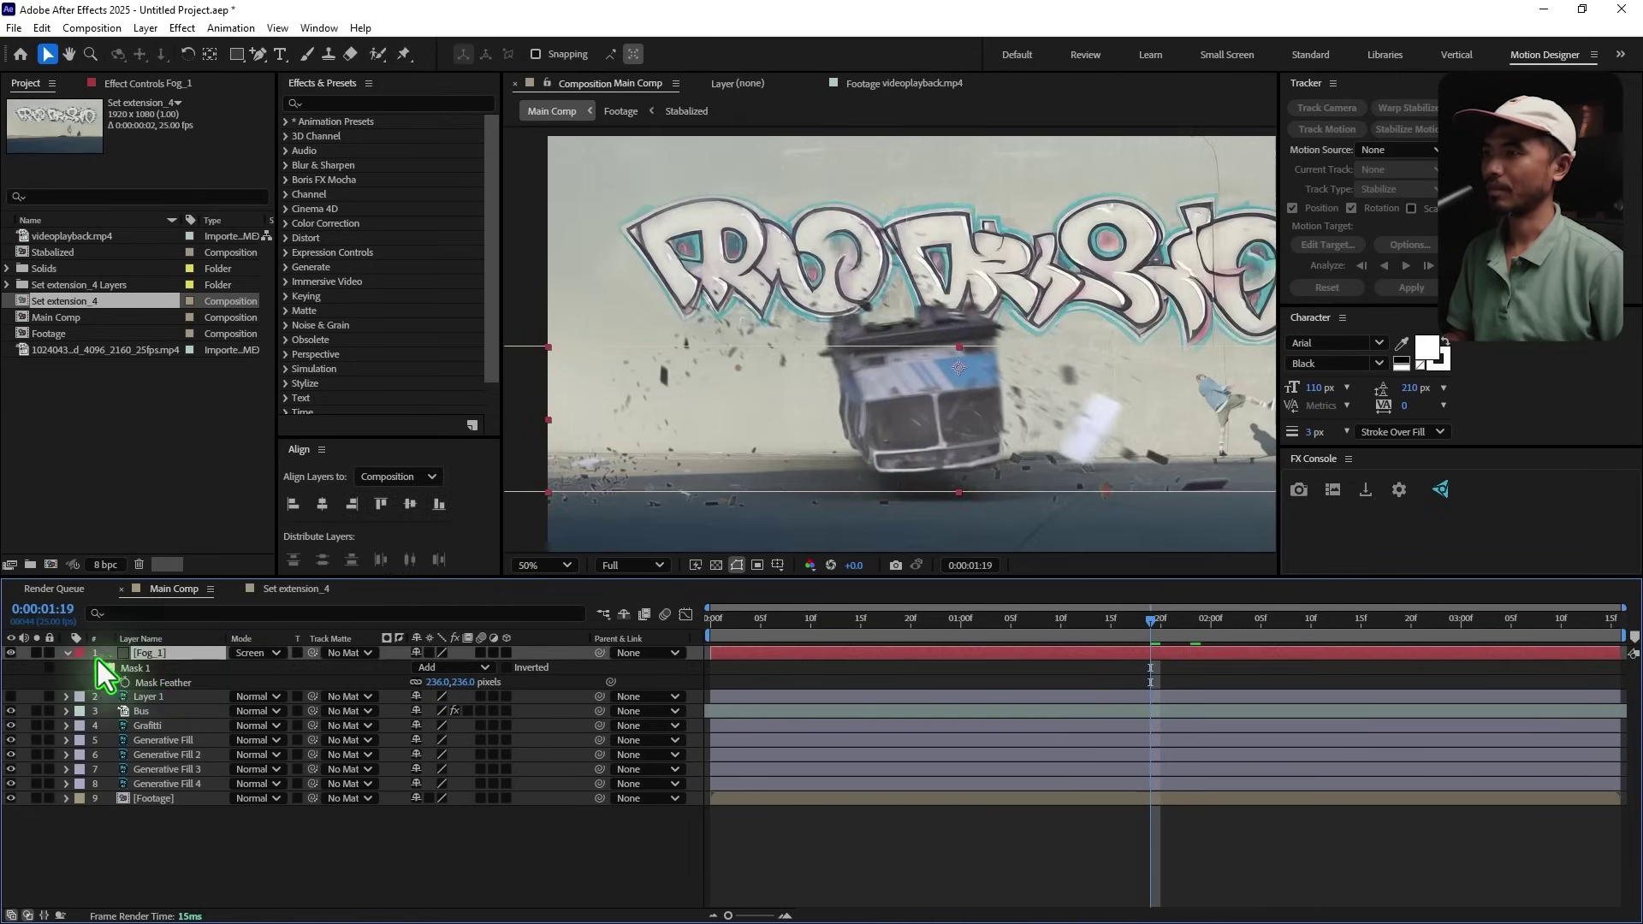
left_click(66, 652)
left_click_drag(187, 656, 195, 688)
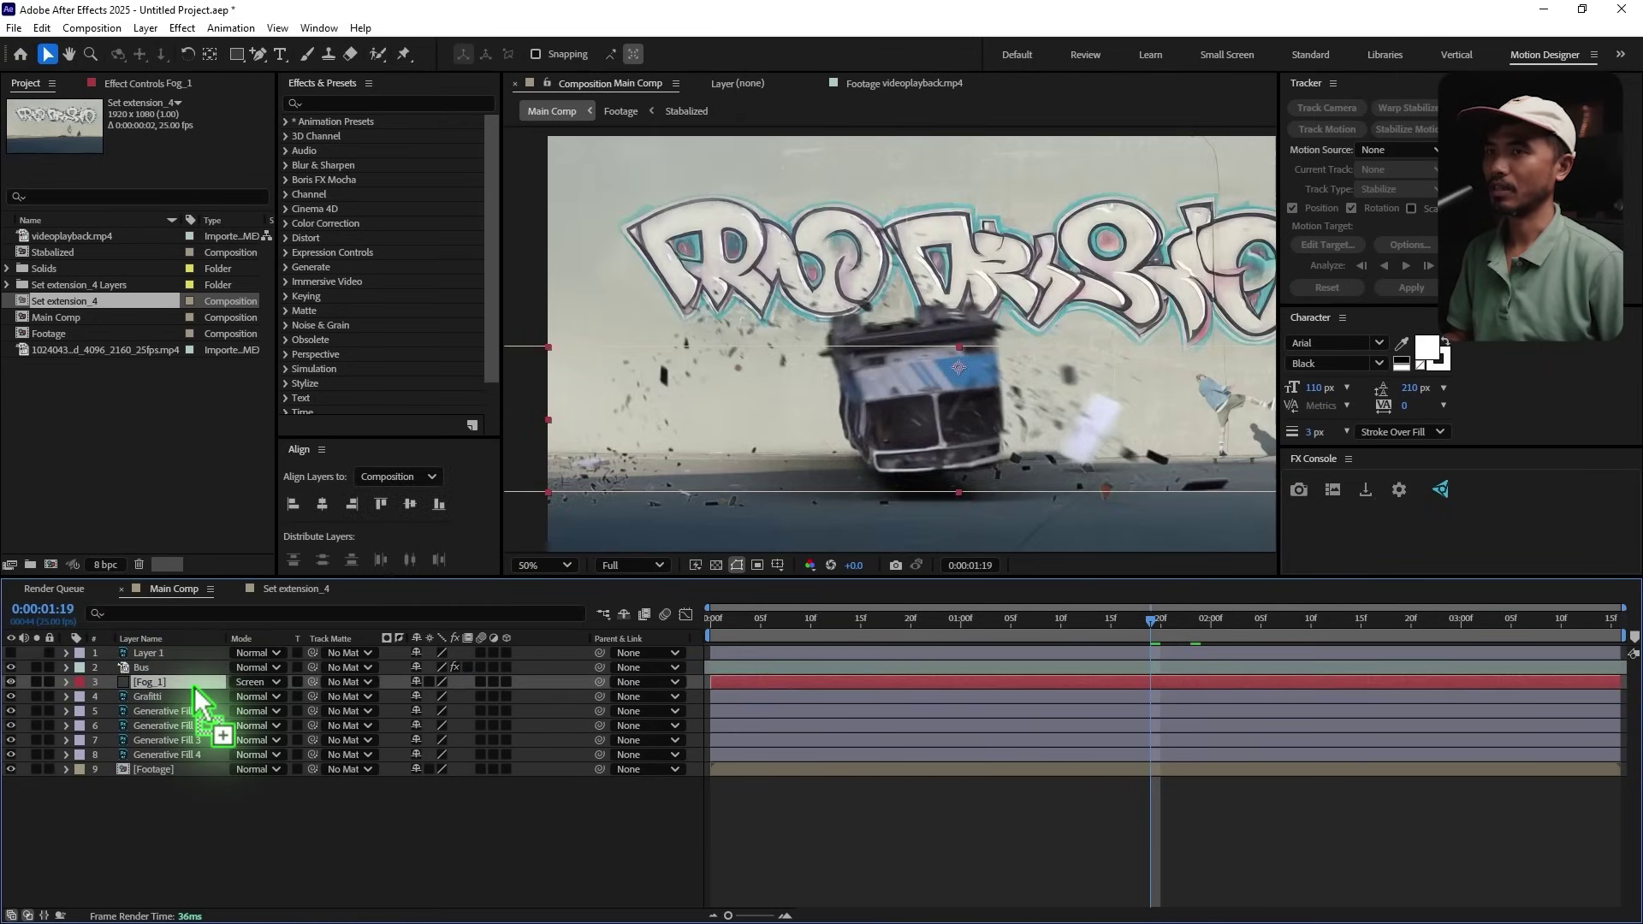
Step: Compare the shot with and without the Fog_1 layer, leaving the layer visible
left_click(10, 682)
left_click(11, 682)
left_click(10, 682)
left_click(10, 682)
left_click(10, 682)
left_click(11, 682)
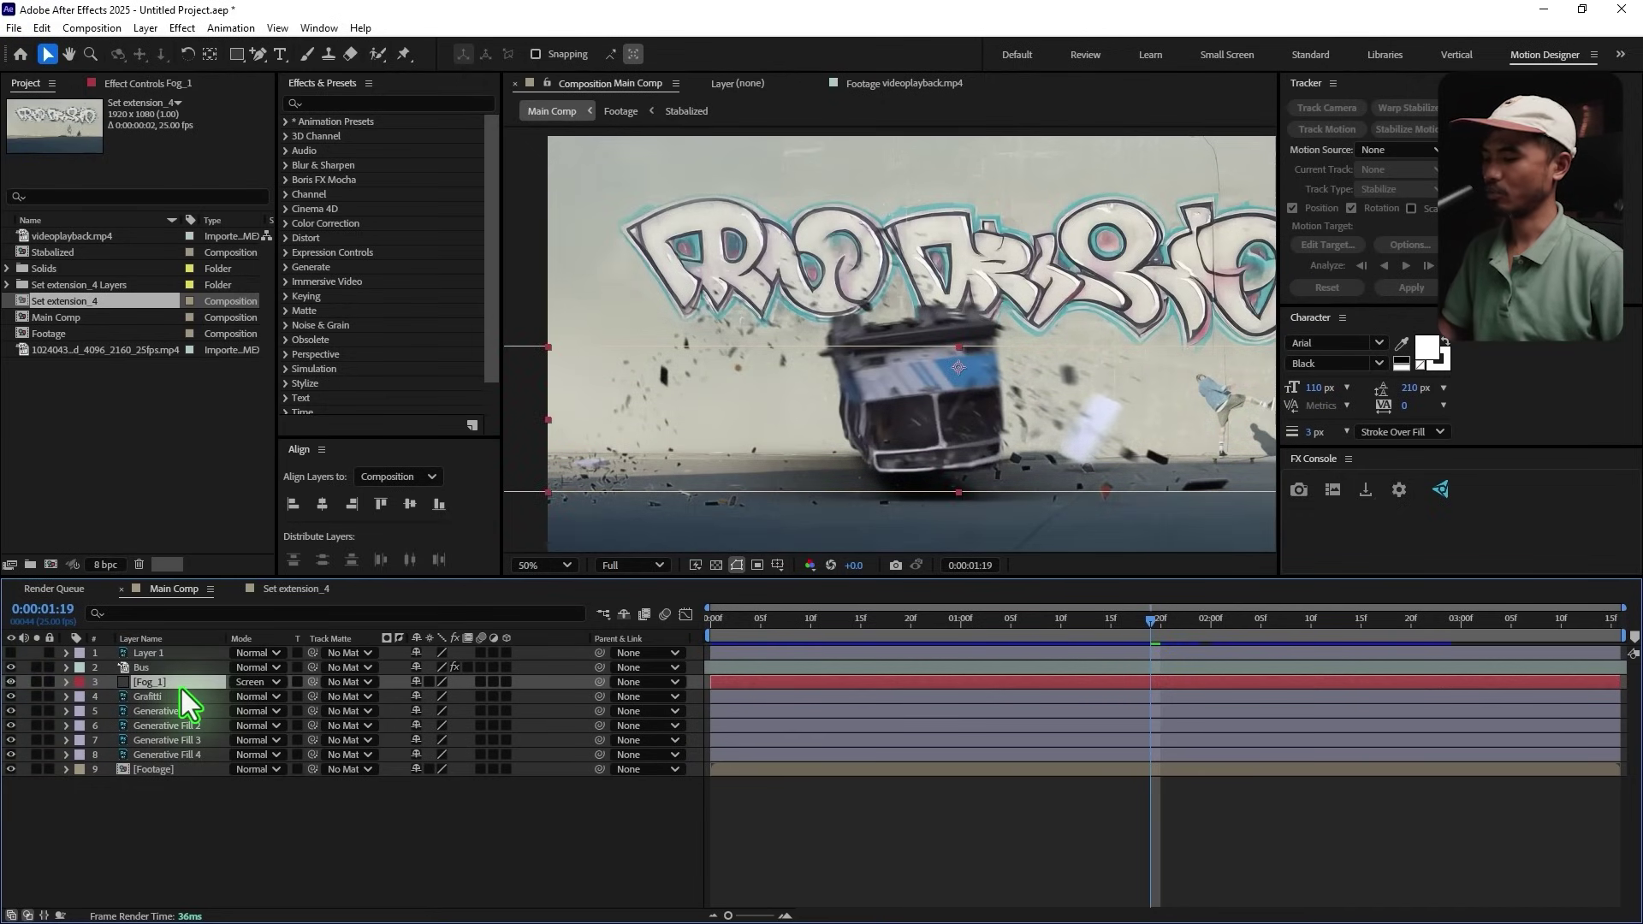
Step: Duplicate Fog_1 above the Bus layer and change the copy's solid colour to a darker gray, 242424
key("ctrl+d")
left_click_drag(141, 689, 159, 668)
key("ctrl+shift+y")
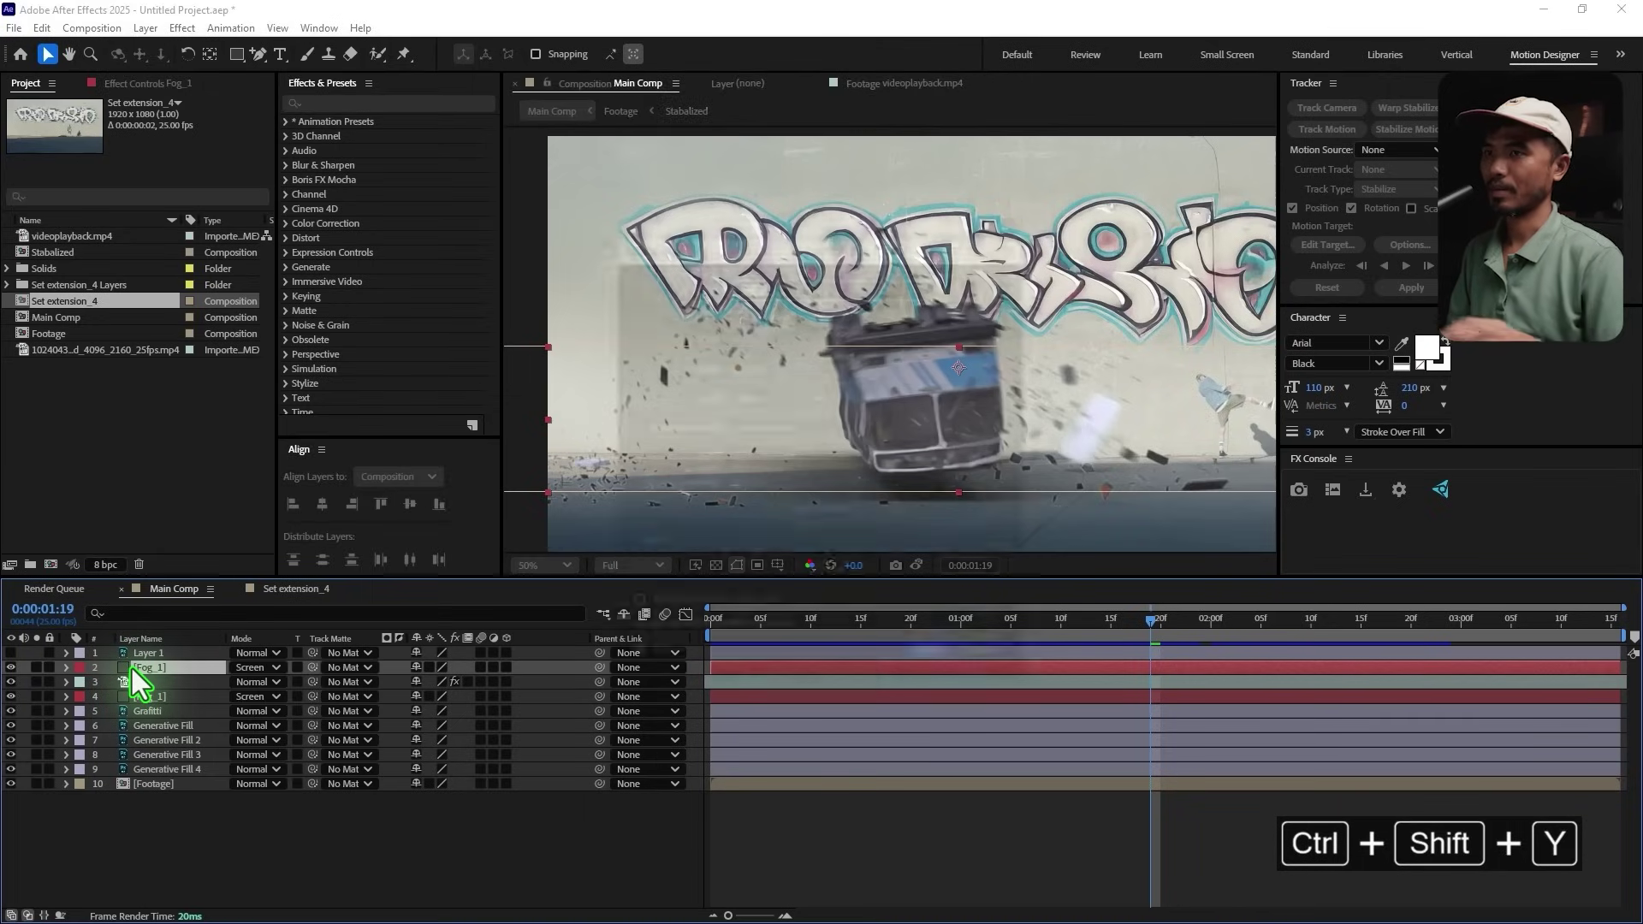
left_click(808, 571)
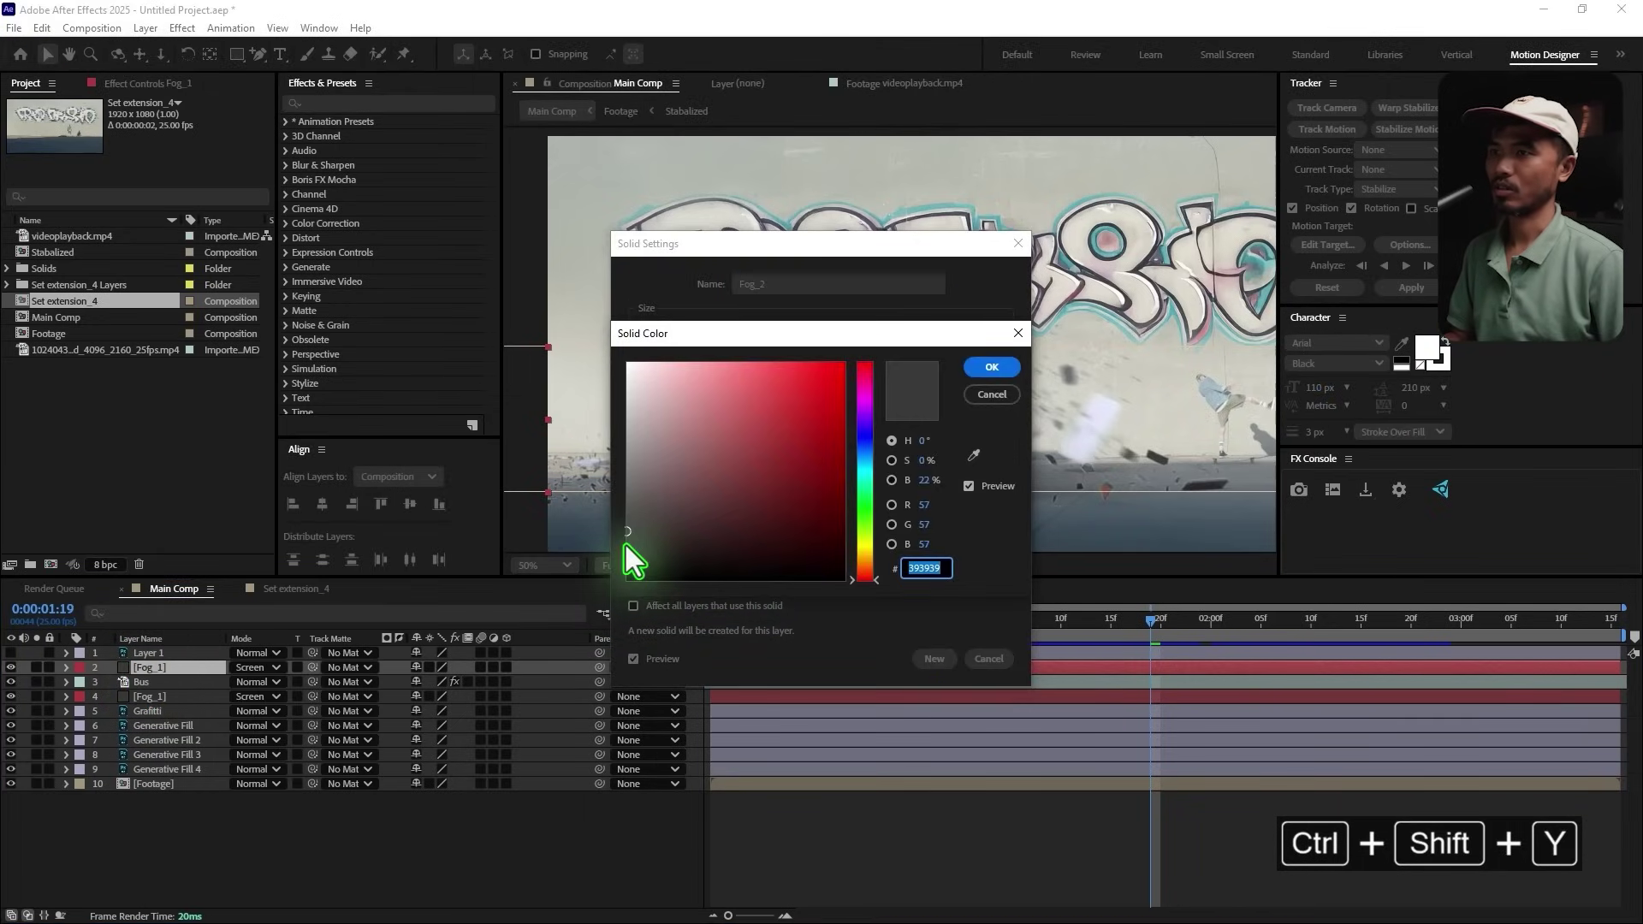
left_click_drag(628, 537, 625, 543)
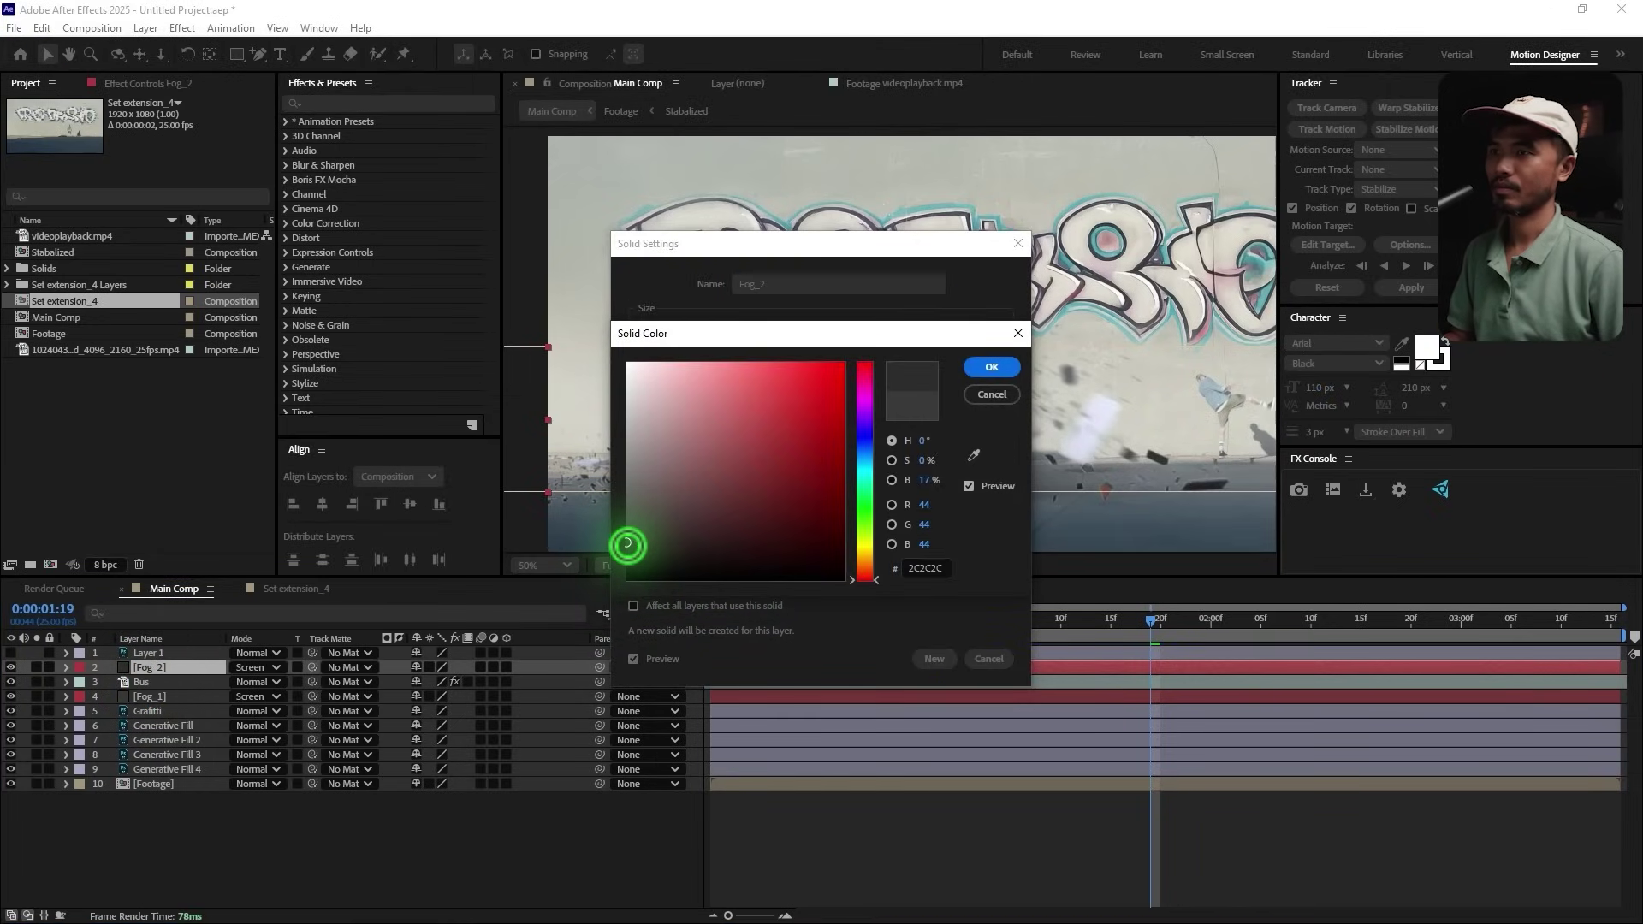
left_click(1000, 378)
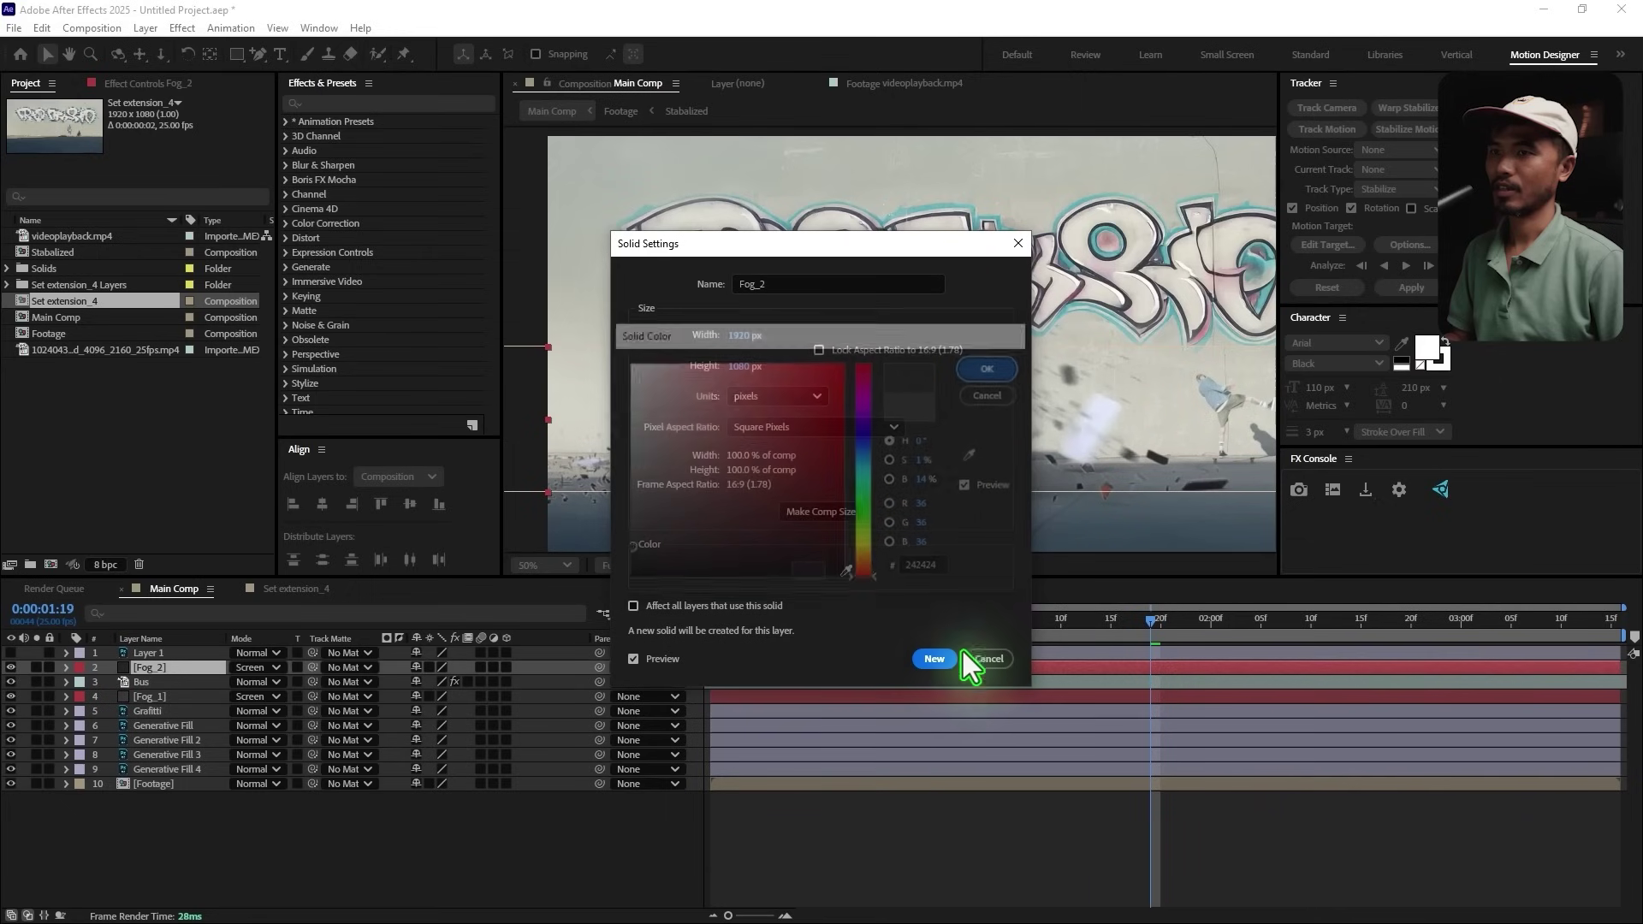
left_click(928, 660)
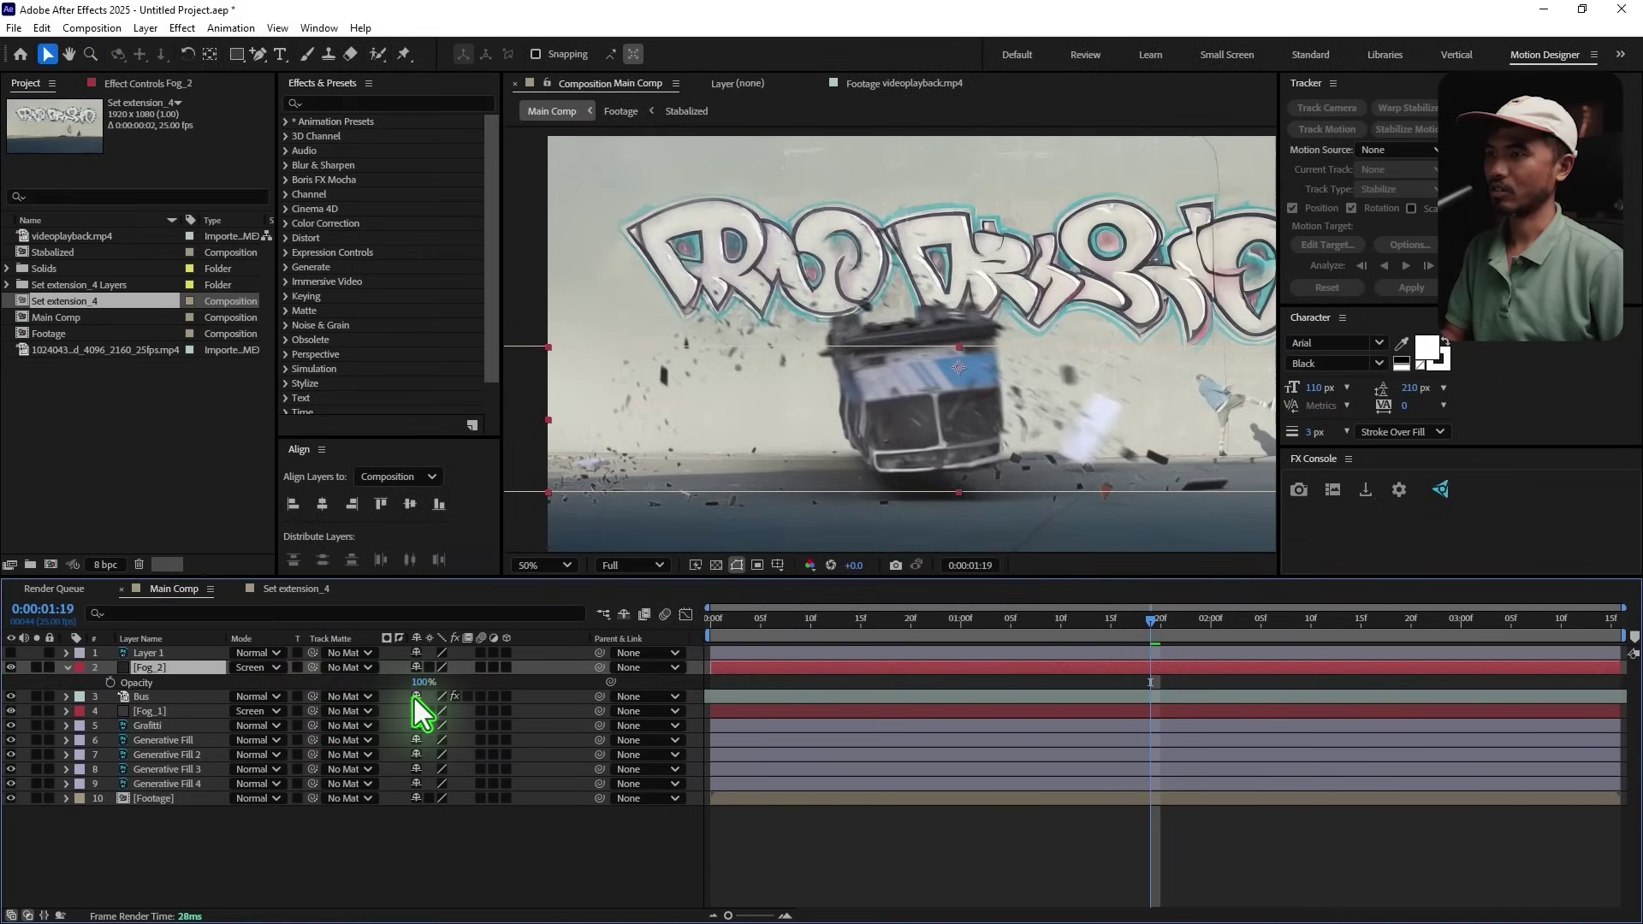
Step: Shift the Fog_2 layer slightly downward toward the road and preview the composite from the start
left_click_drag(1041, 434, 1037, 472)
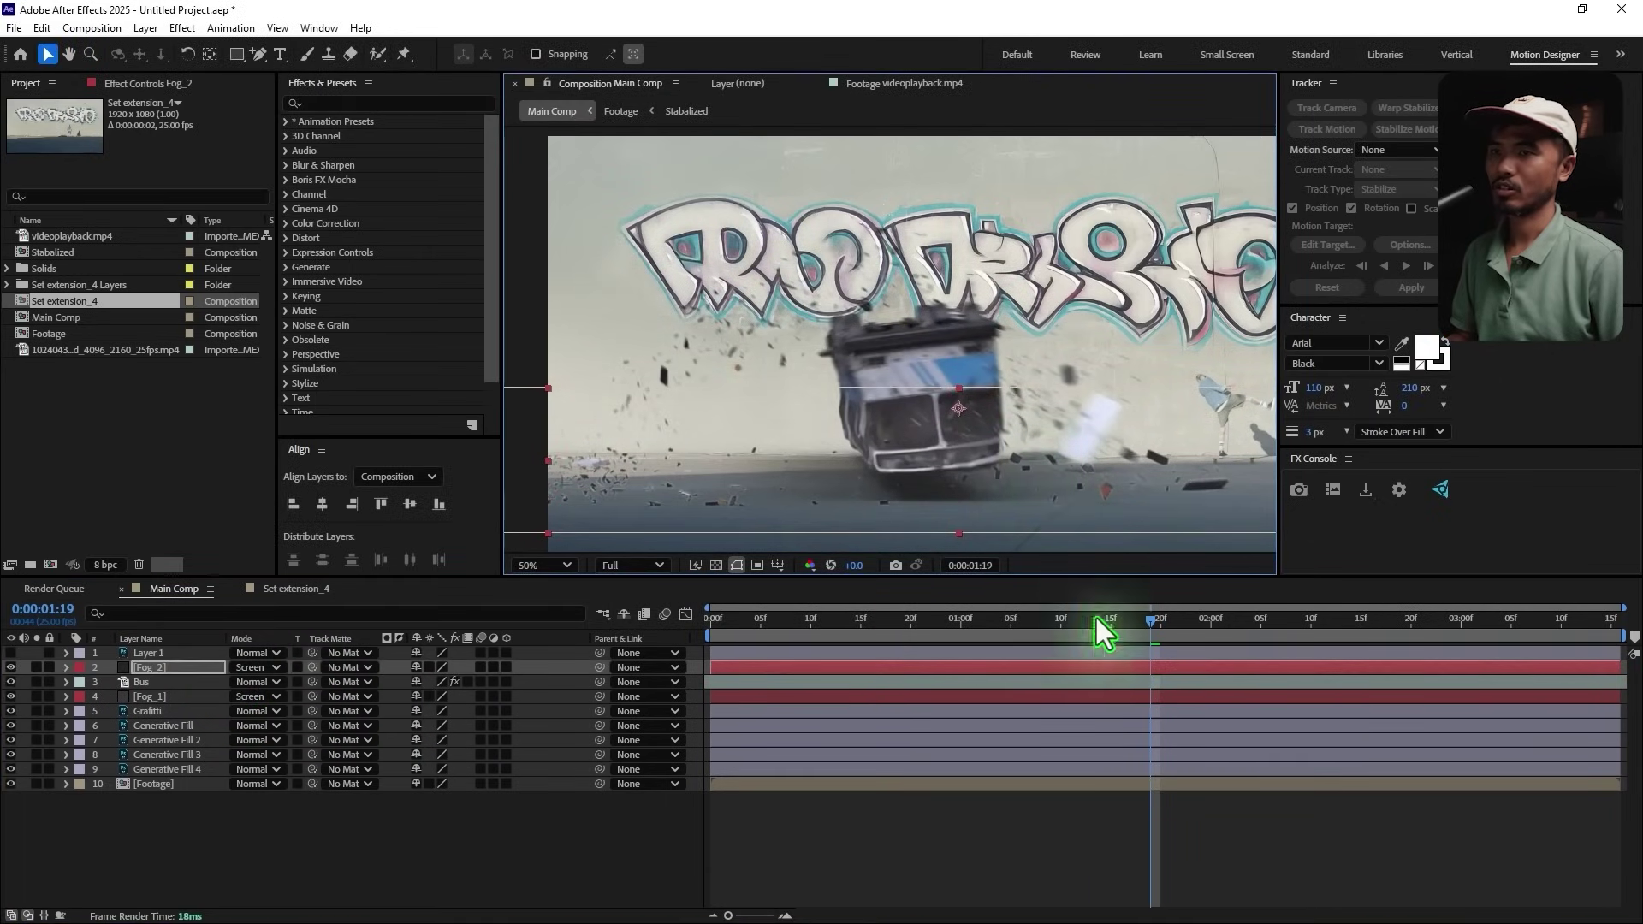
left_click_drag(1138, 625, 715, 659)
scroll(918, 360, "down", 2)
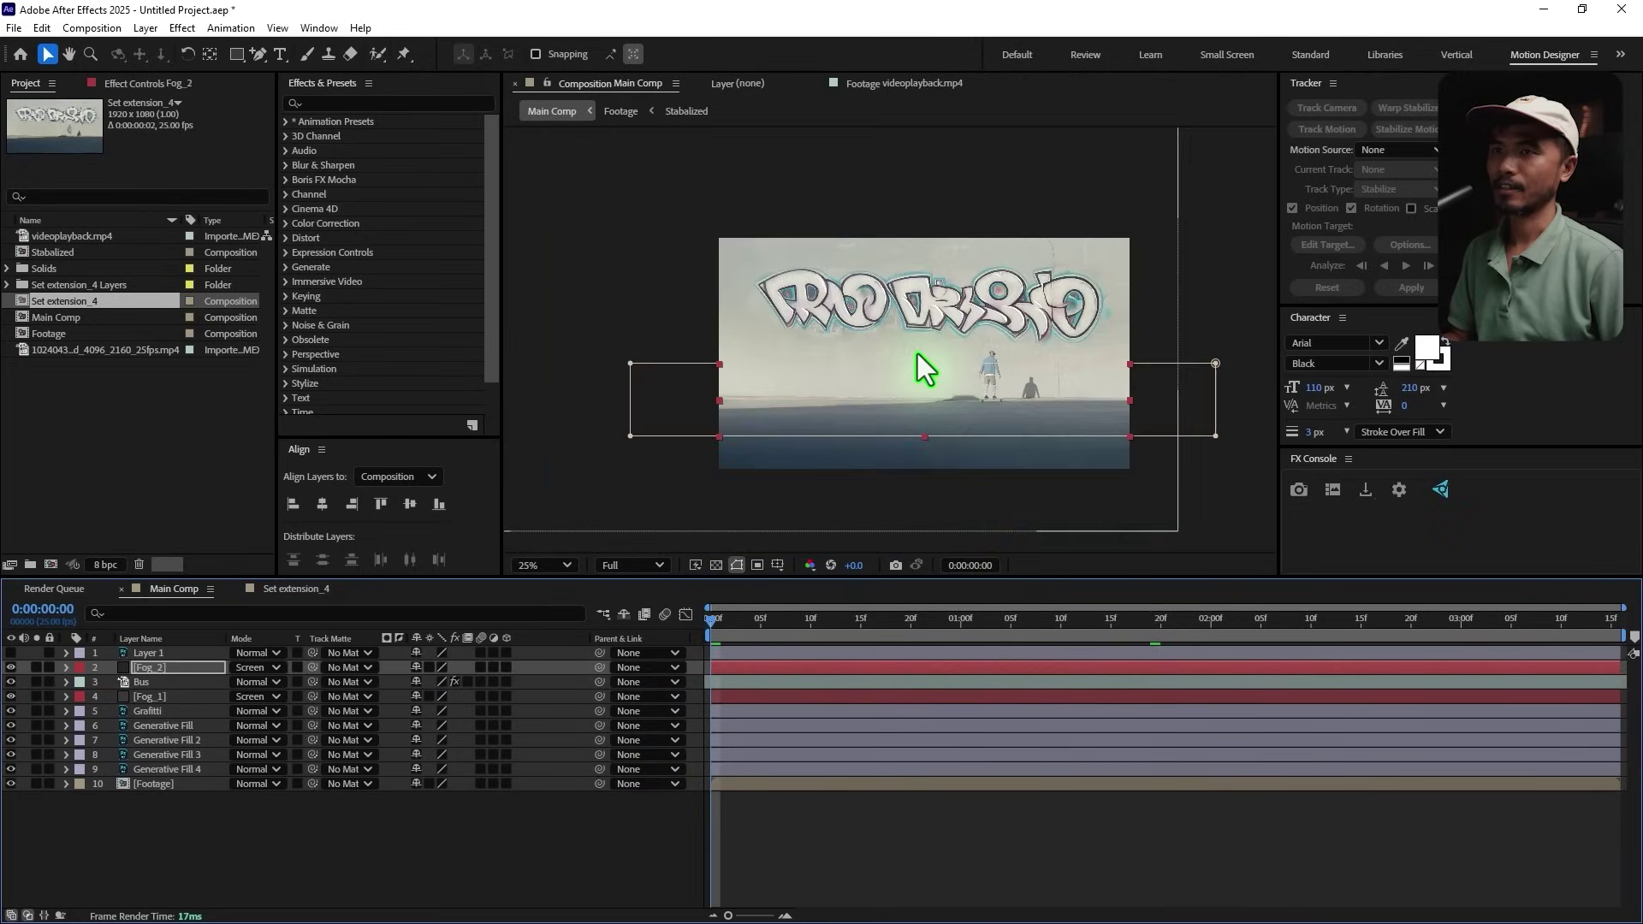
key("space")
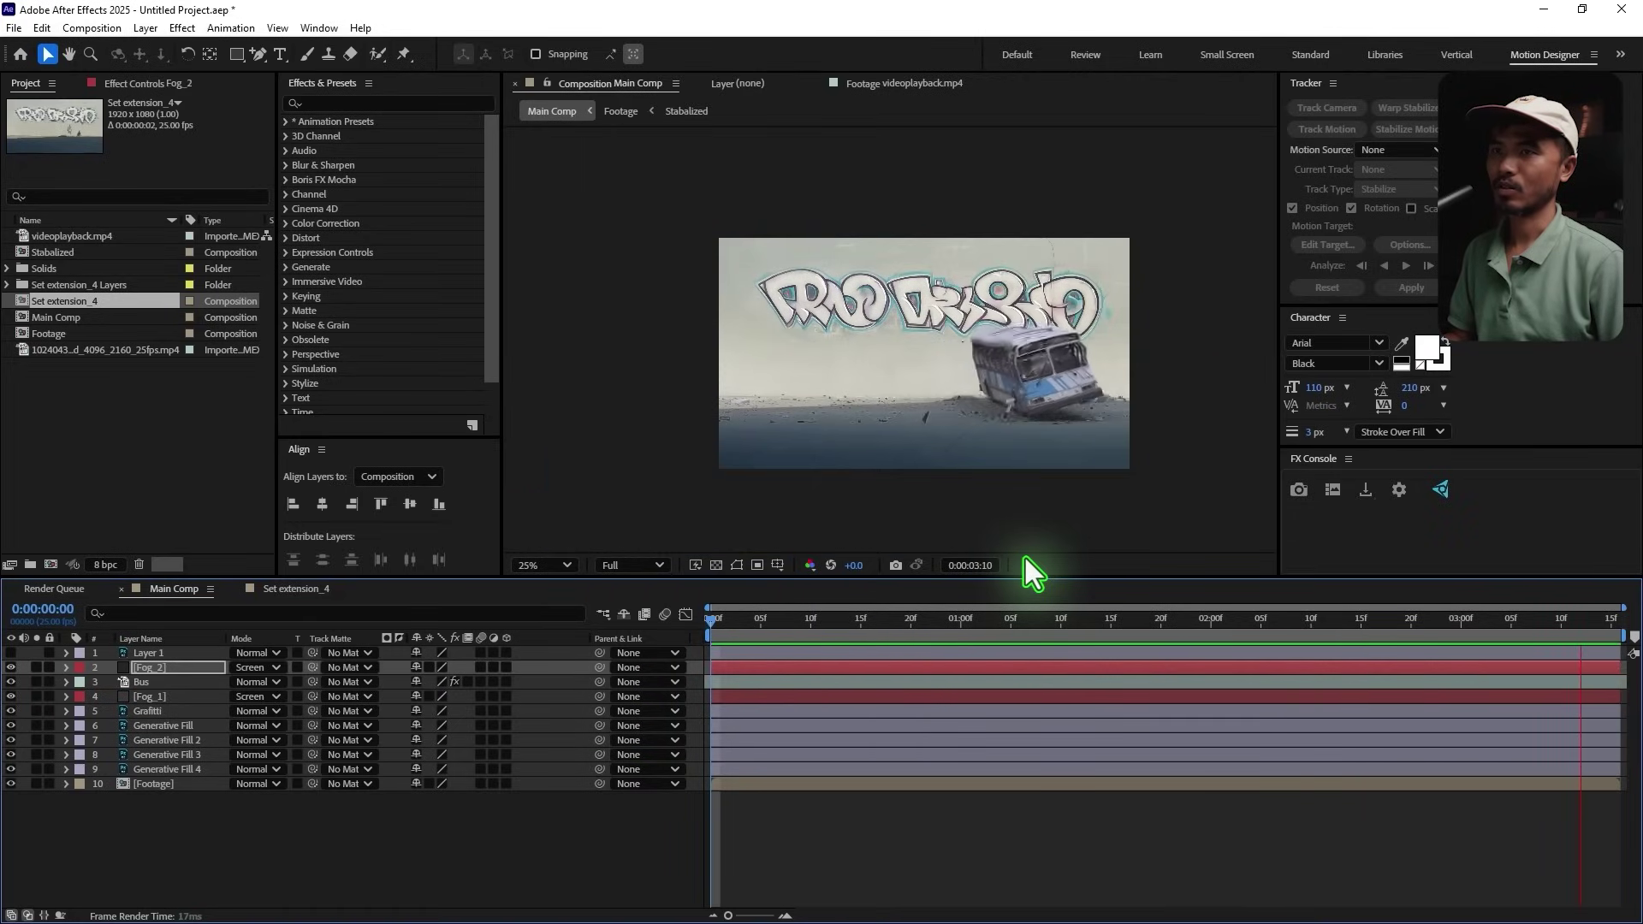
key("space")
left_click(429, 825)
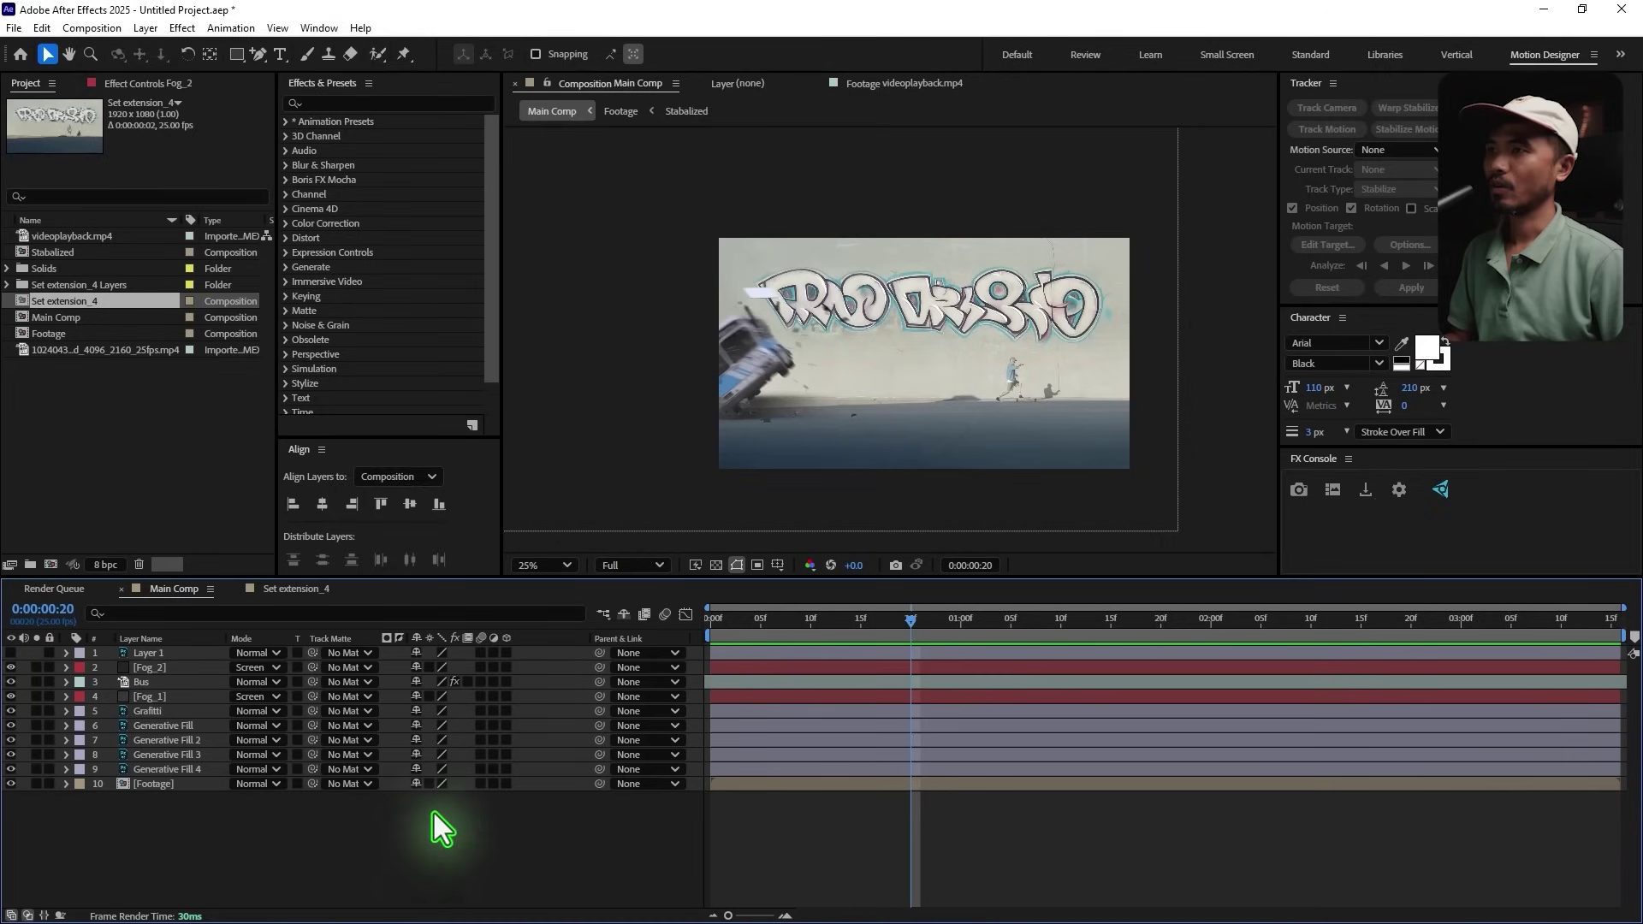
Step: Add an adjustment layer on top of the stack and apply the Curves effect to it
left_click(145, 29)
mouse_move(167, 48)
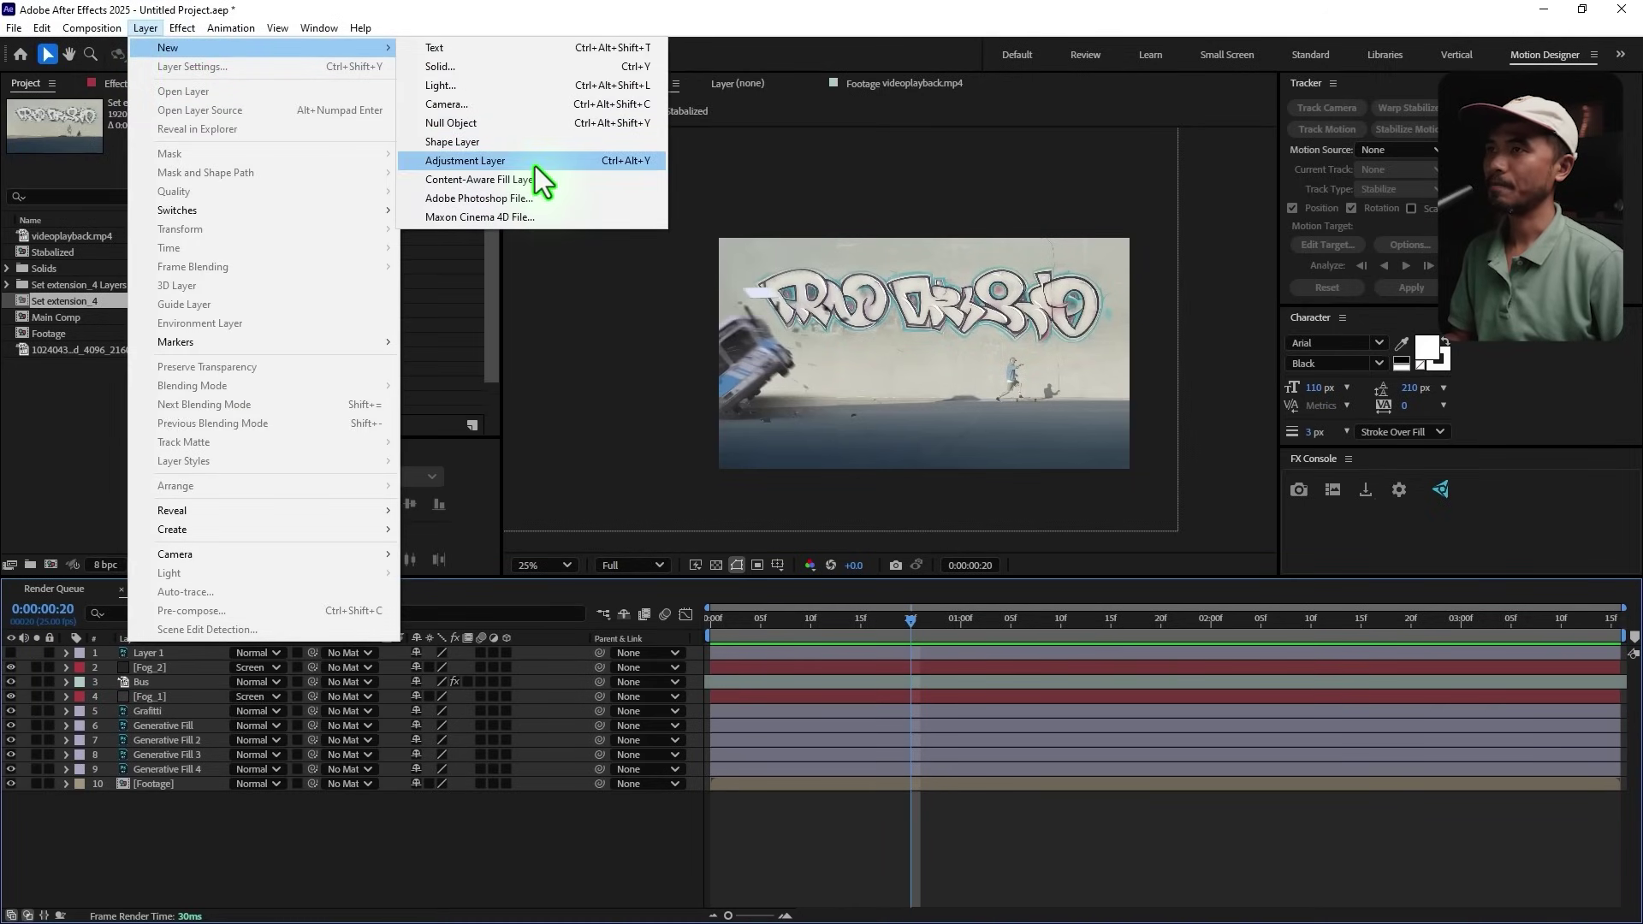
left_click(536, 166)
key("ctrl+space")
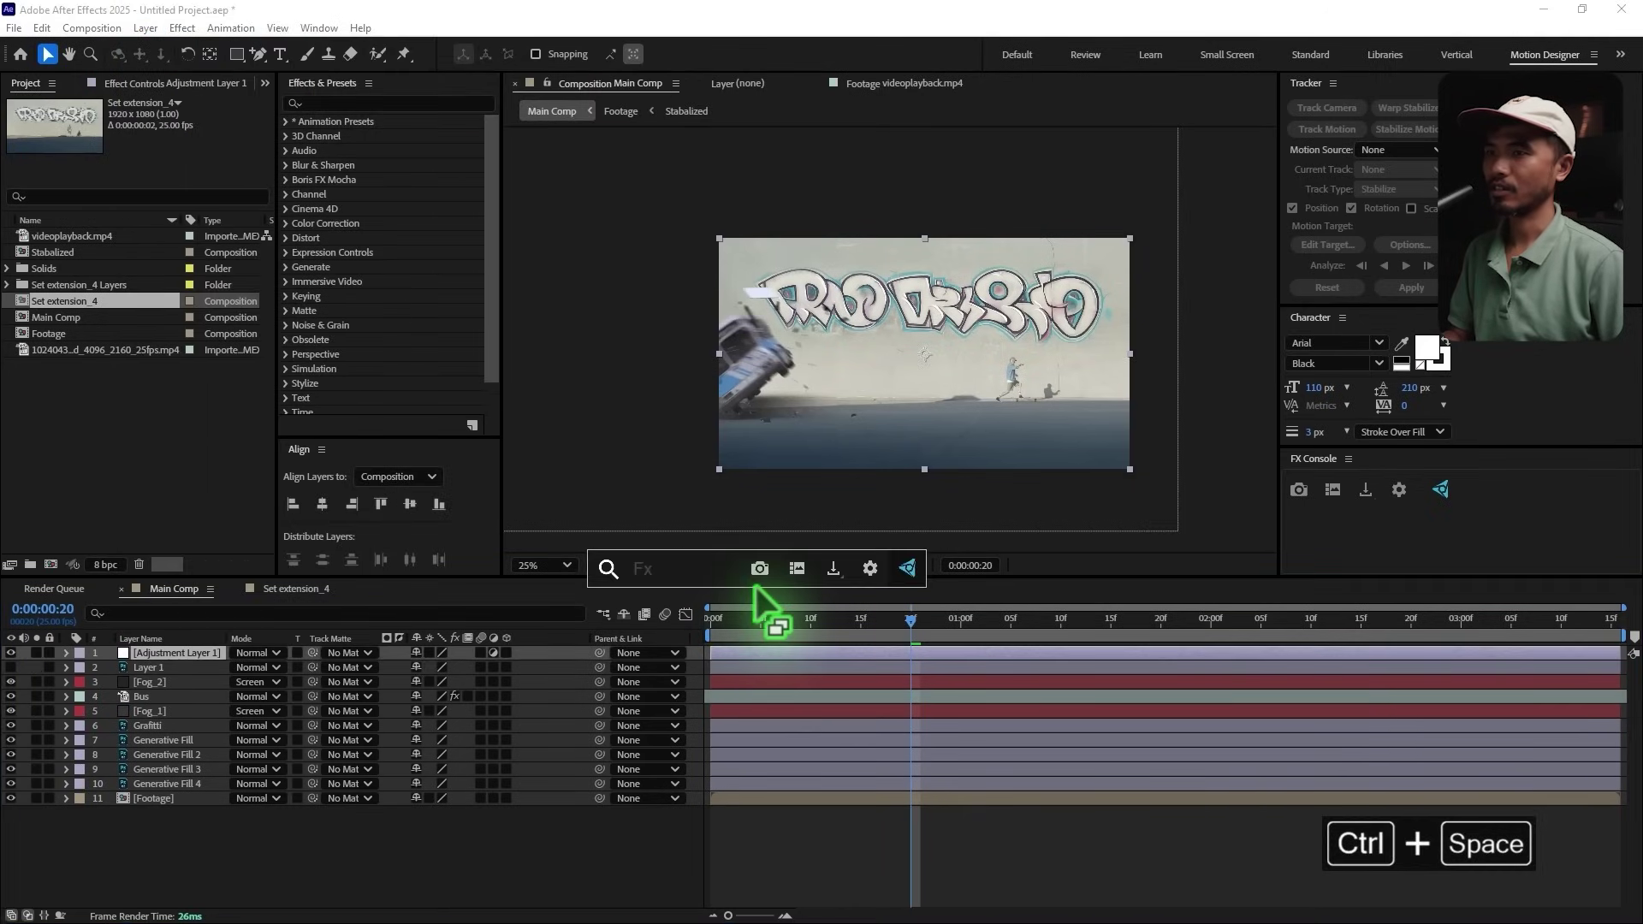
type("curve")
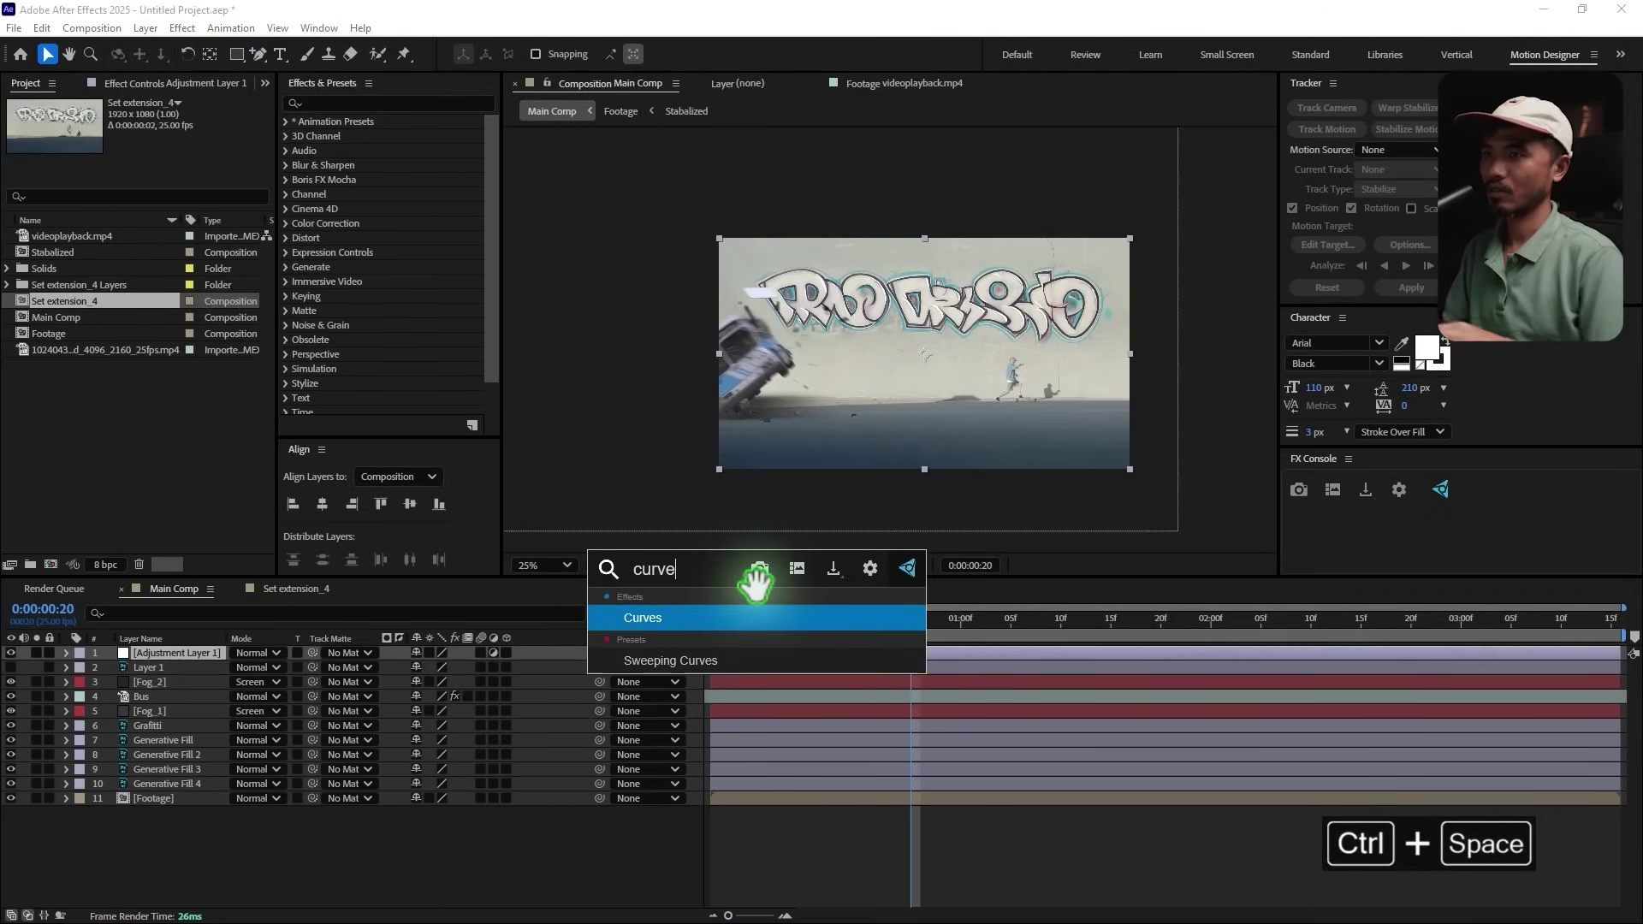
key("Return")
Step: Shape the RGB curve to darken the shadows and raise the contrast while keeping the highlights close to the original
left_click_drag(109, 331, 116, 335)
left_click_drag(184, 266, 185, 259)
left_click_drag(113, 328, 117, 337)
Step: Inspect the graded bus, debris and skateboarder close up at 0:00:01:18
left_click(761, 634)
left_click_drag(798, 629, 1143, 657)
scroll(1124, 423, "up", 2)
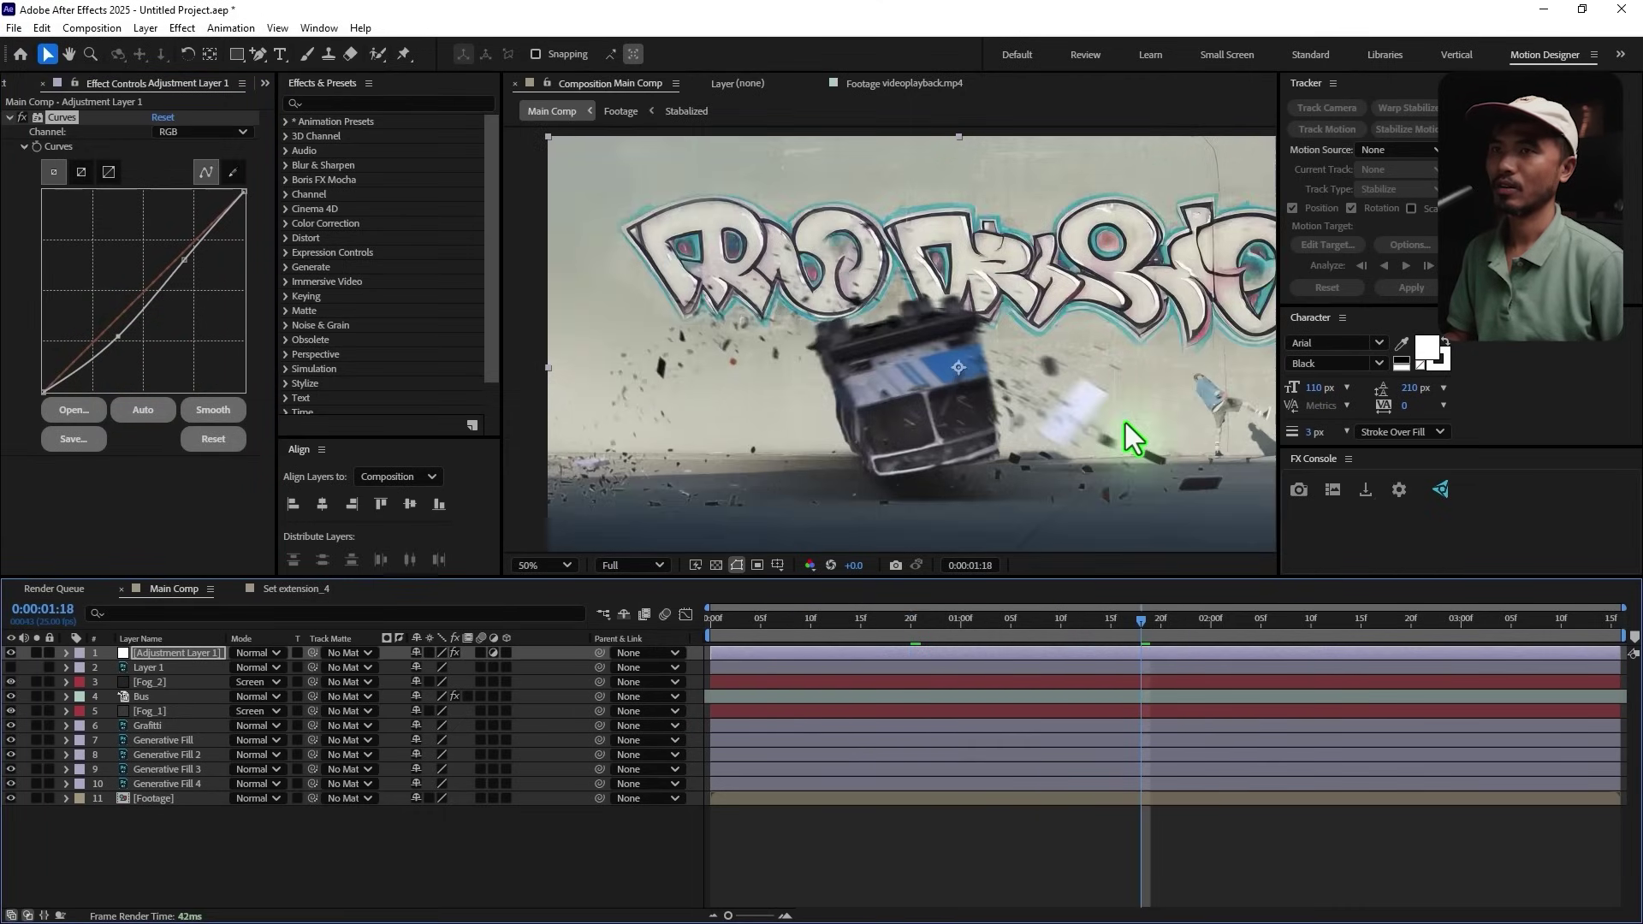
left_click_drag(1074, 382, 983, 342)
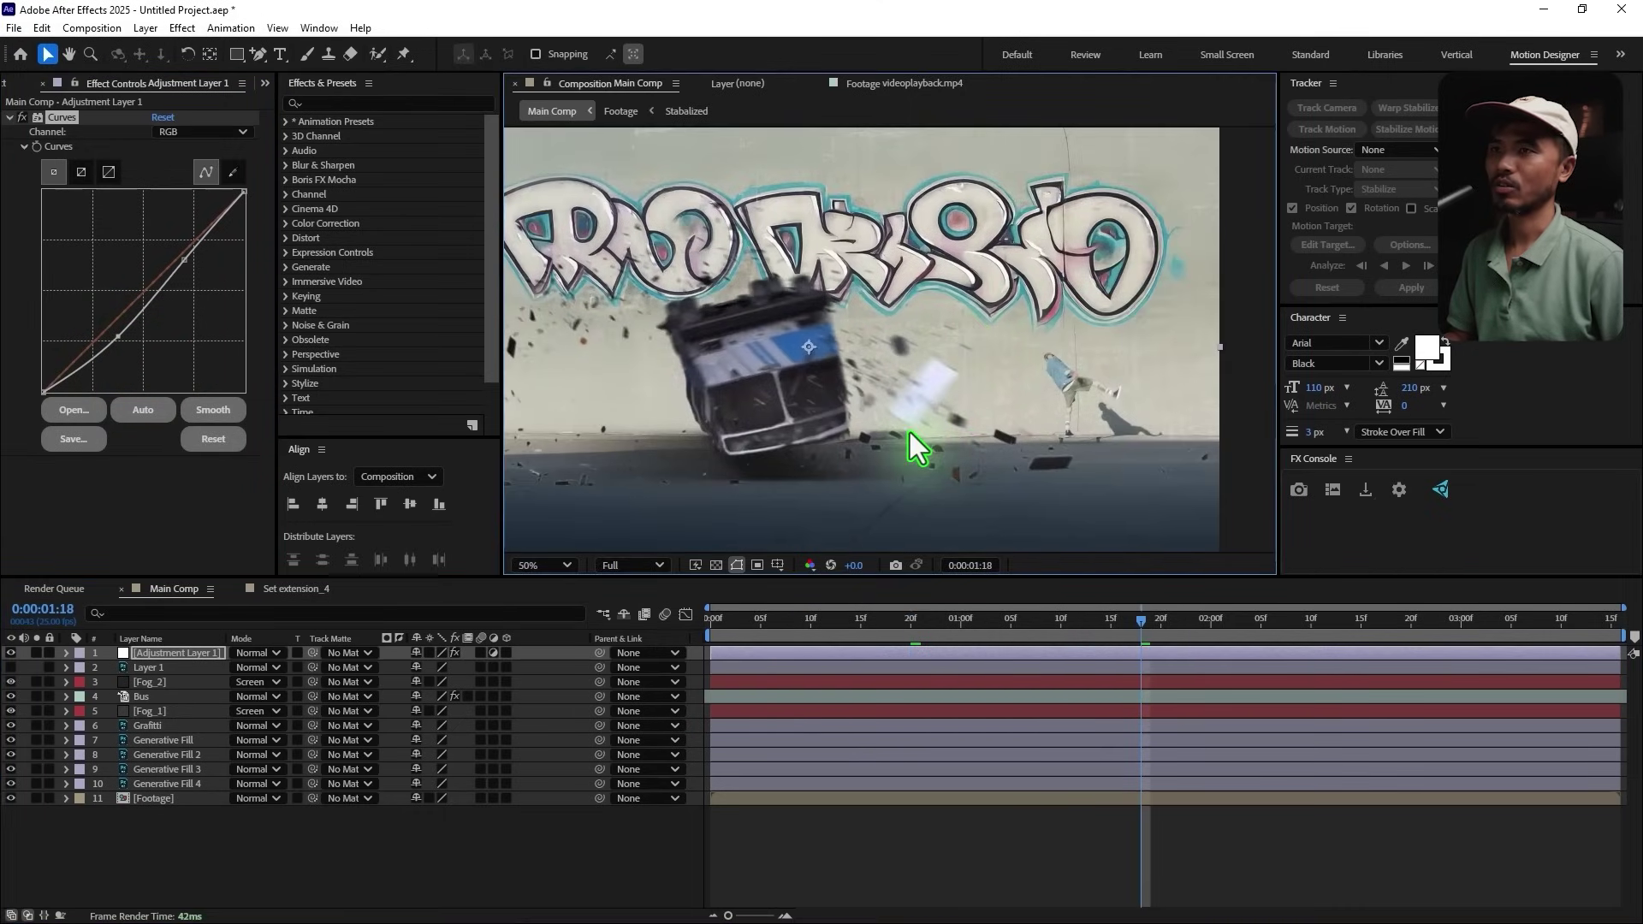
scroll(911, 433, "up", 2)
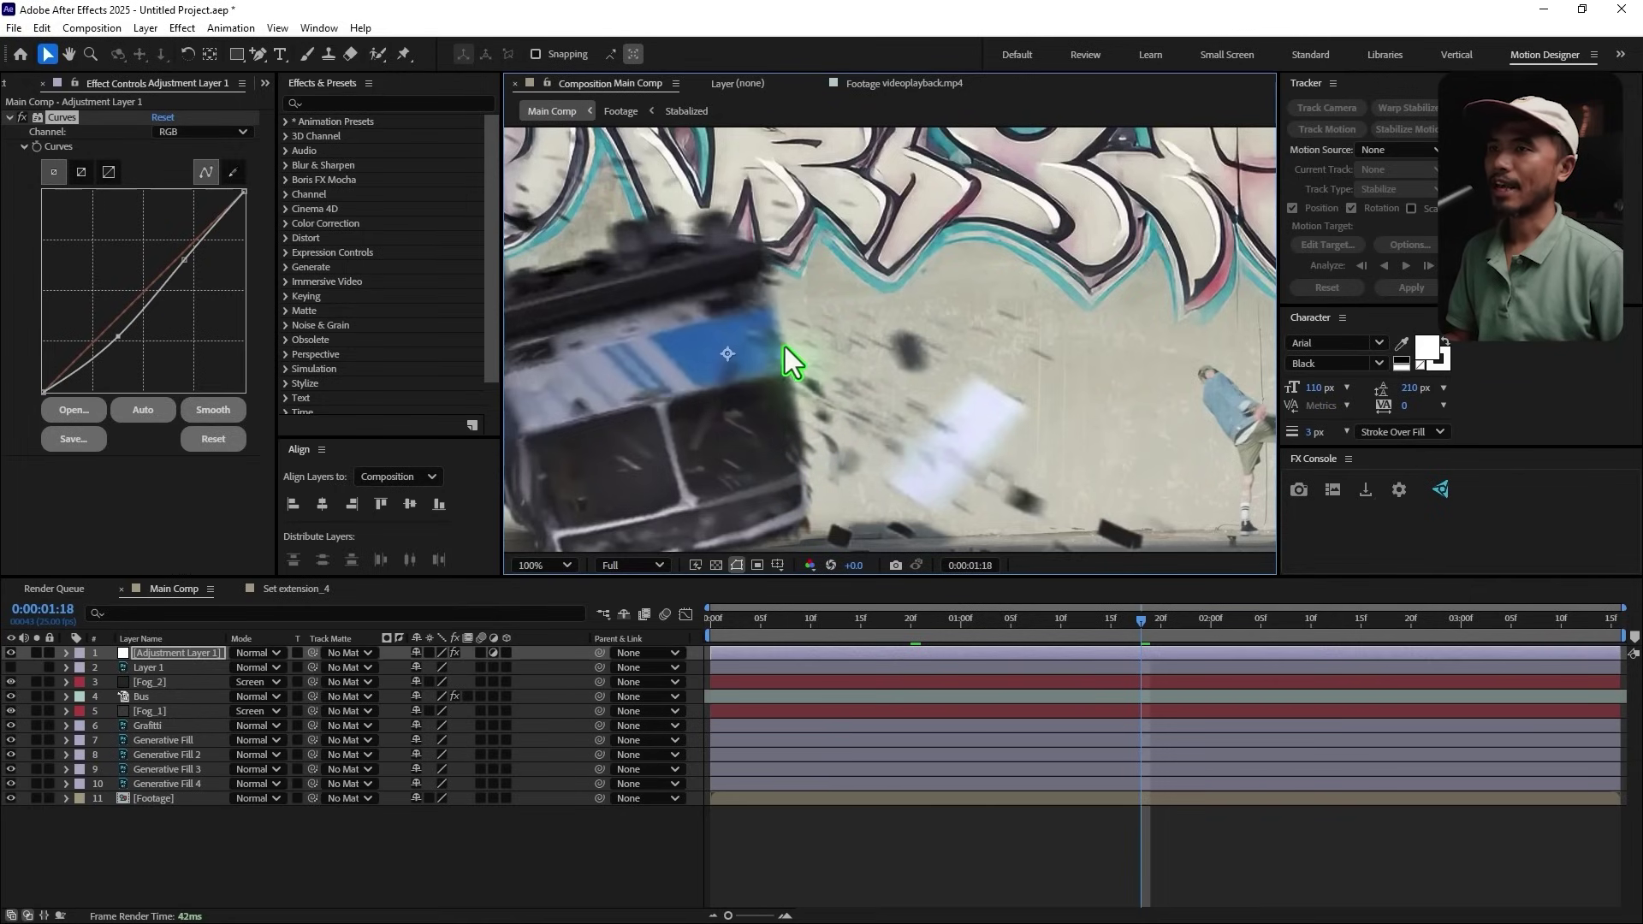
mouse_move(1044, 413)
left_mouse_down()
mouse_move(927, 393)
mouse_move(1033, 392)
left_mouse_up()
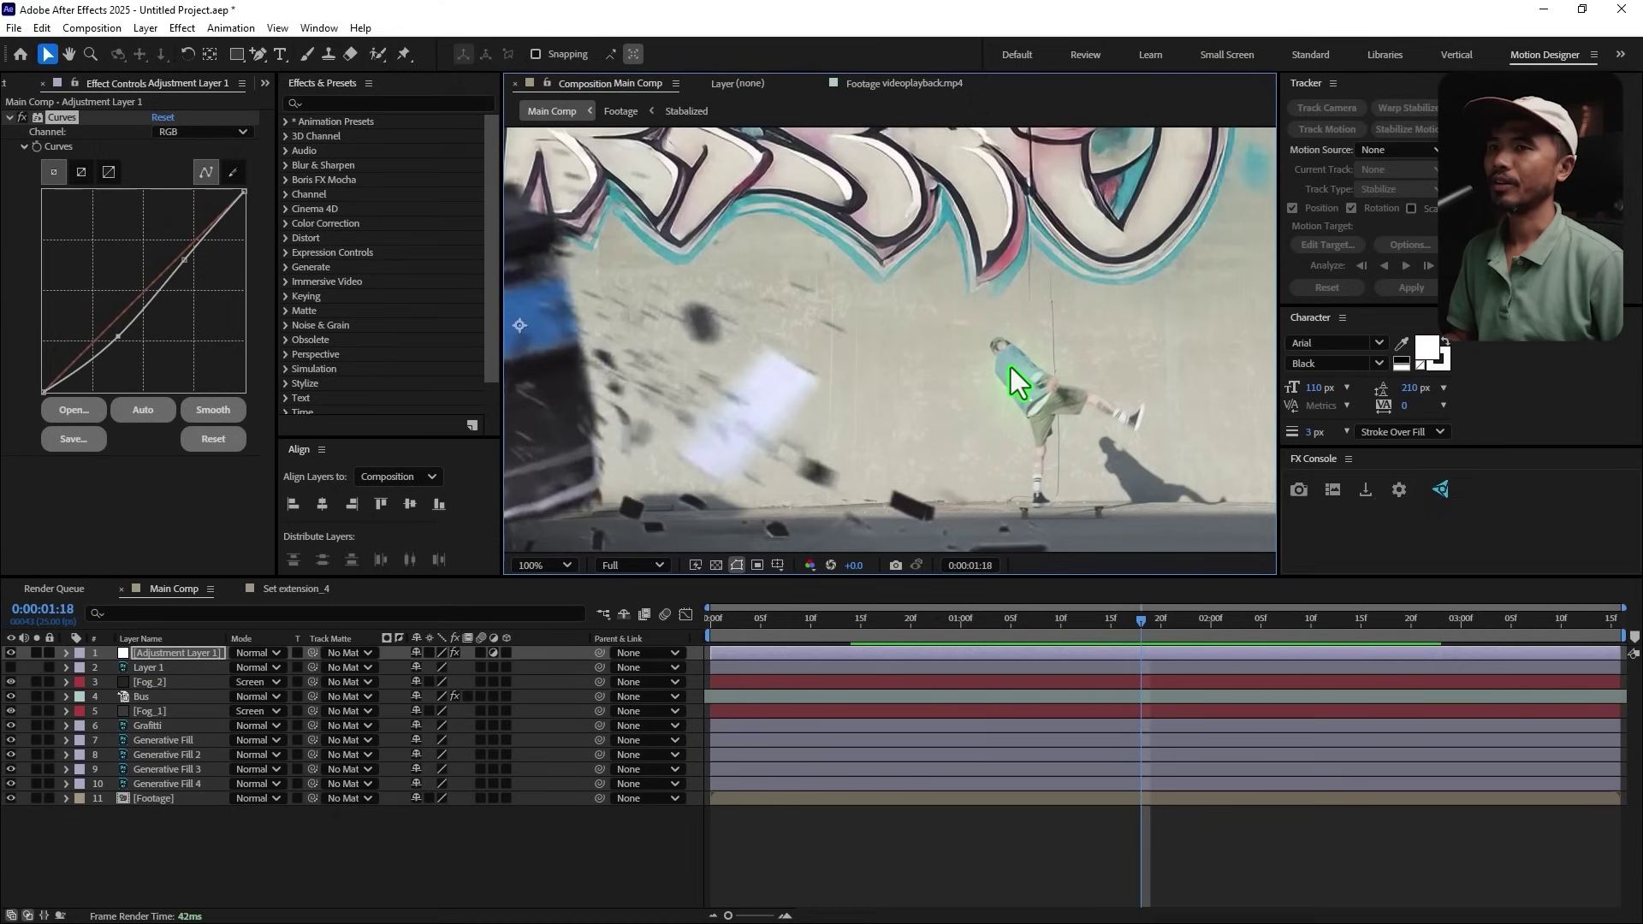
left_click_drag(984, 410, 1147, 415)
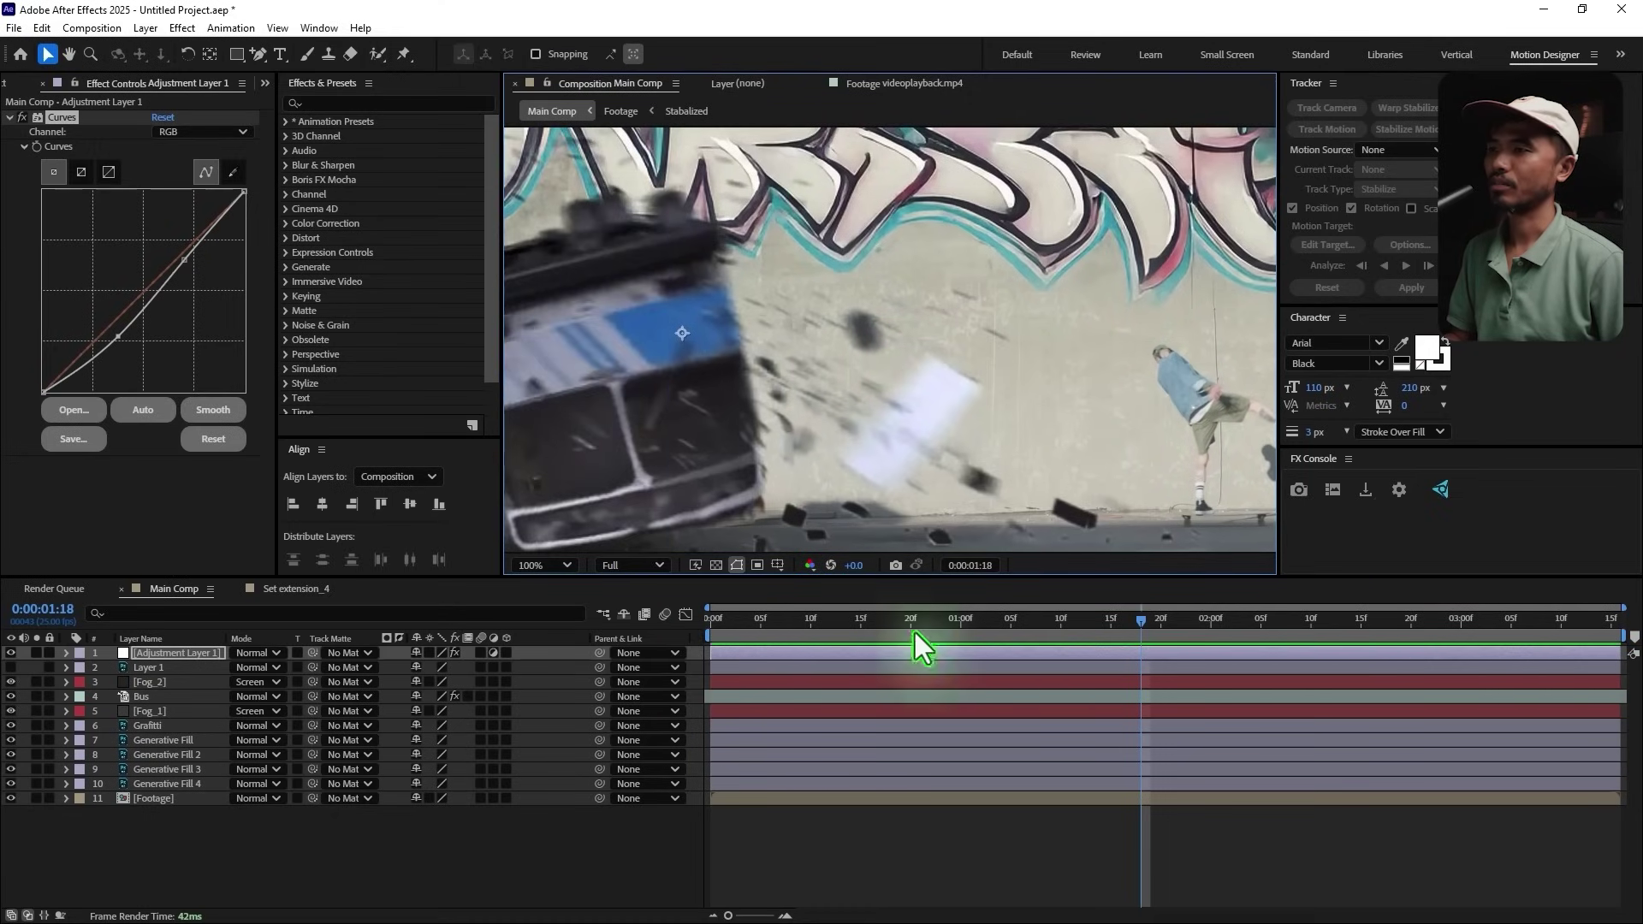
Step: Apply the Curves effect to the Bus layer and pull the shadows and midtones of its RGB curve slightly down
left_click(162, 696)
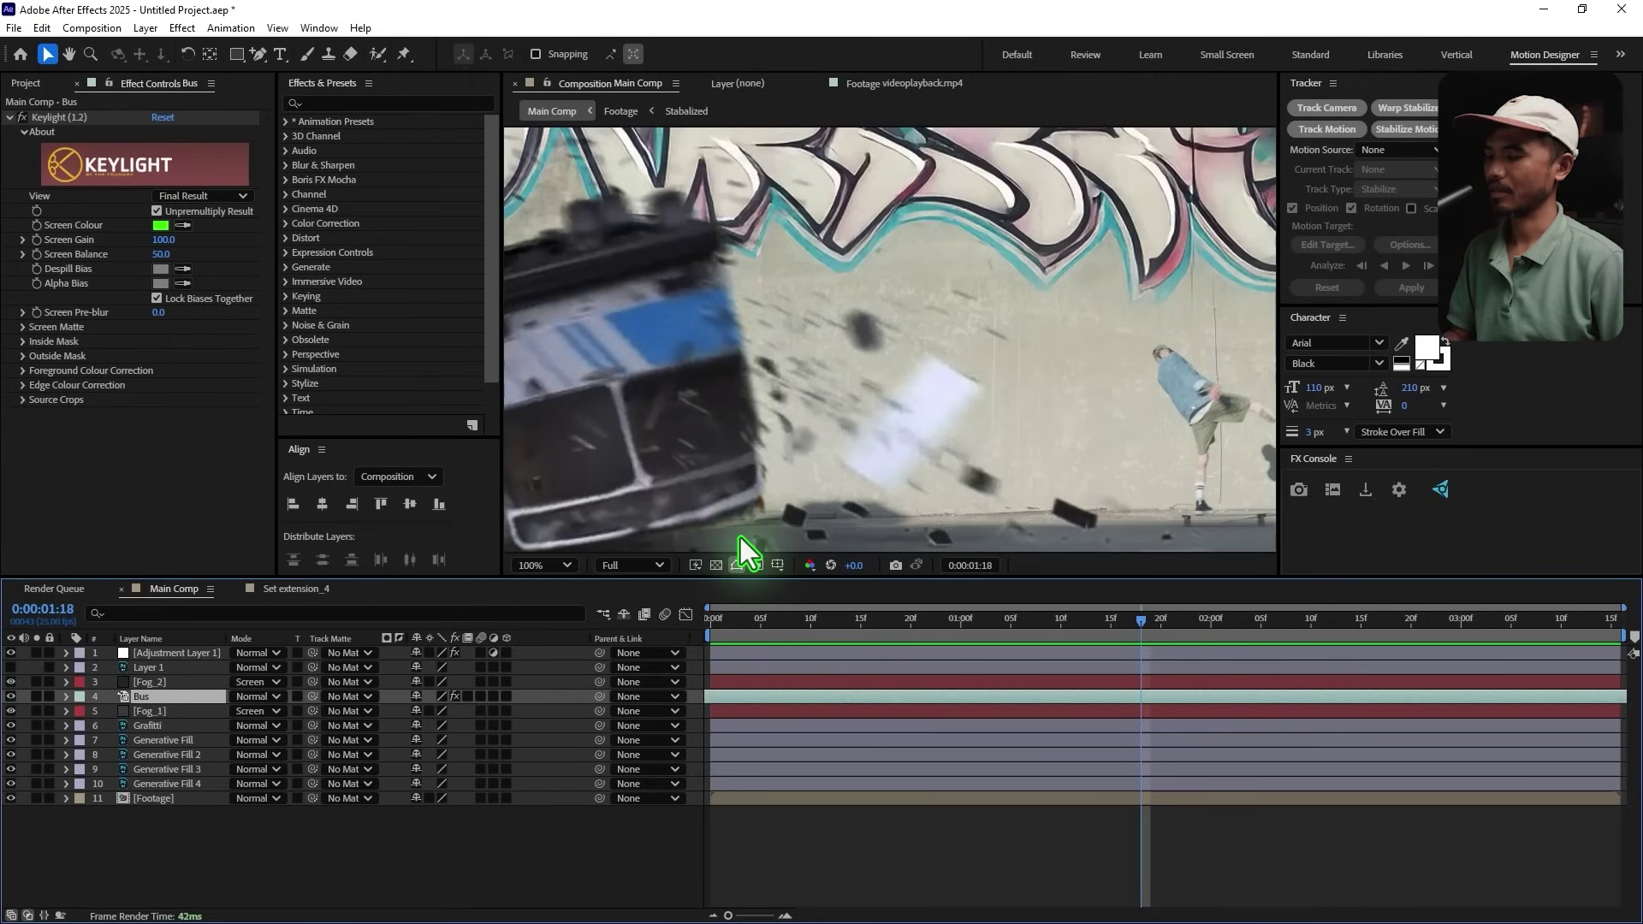
key("ctrl+space")
type("cur")
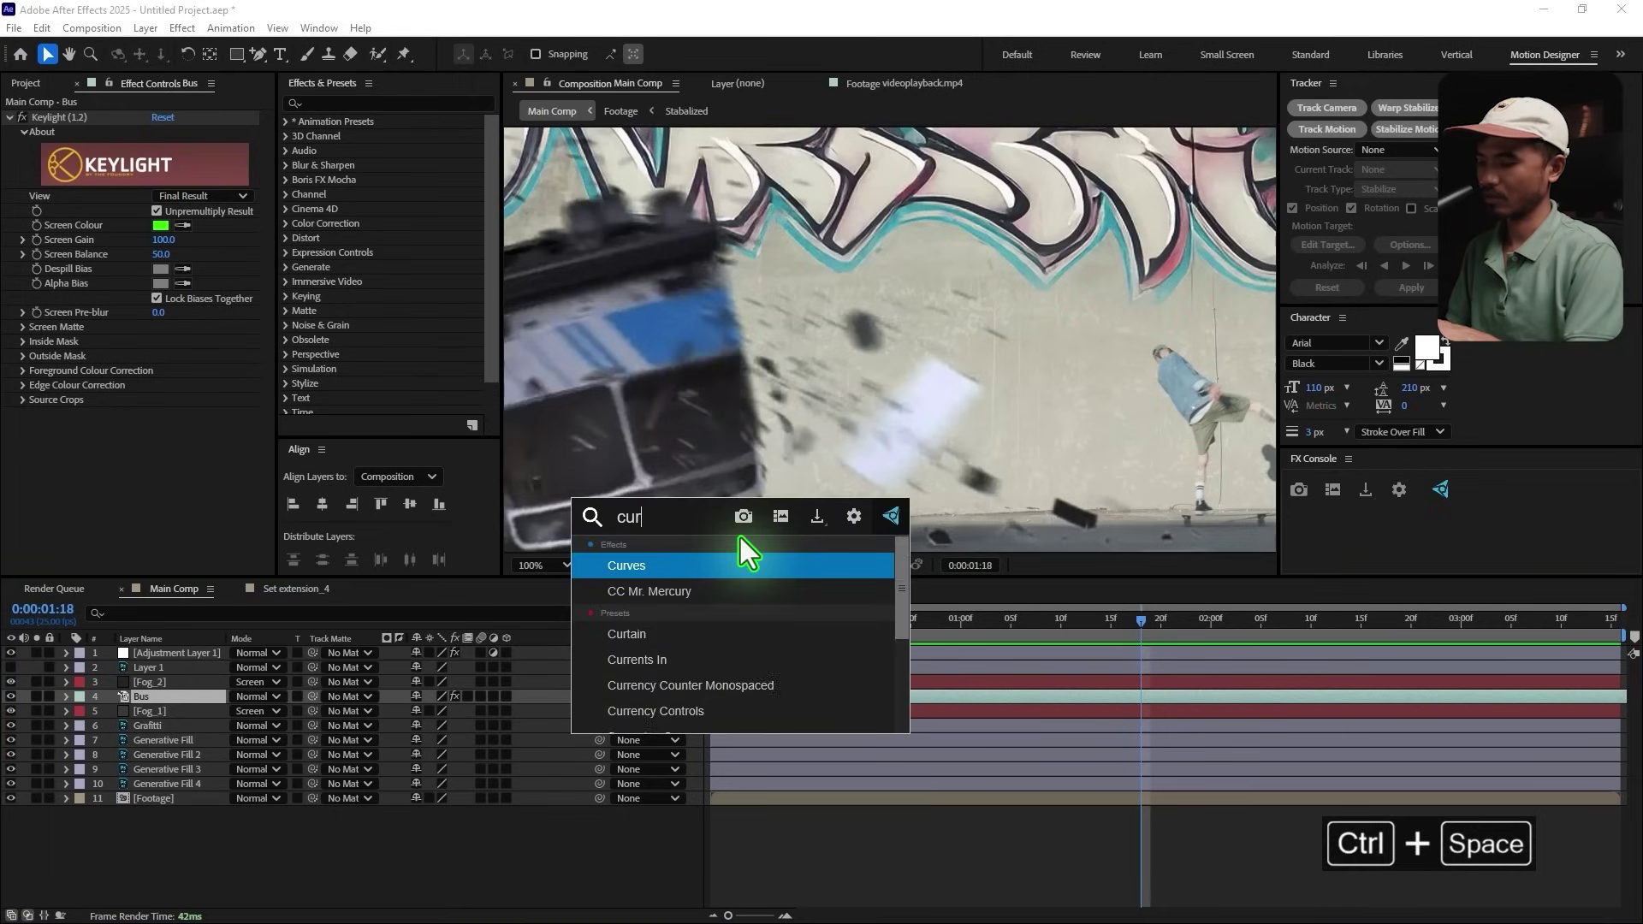
type("ves")
key("Return")
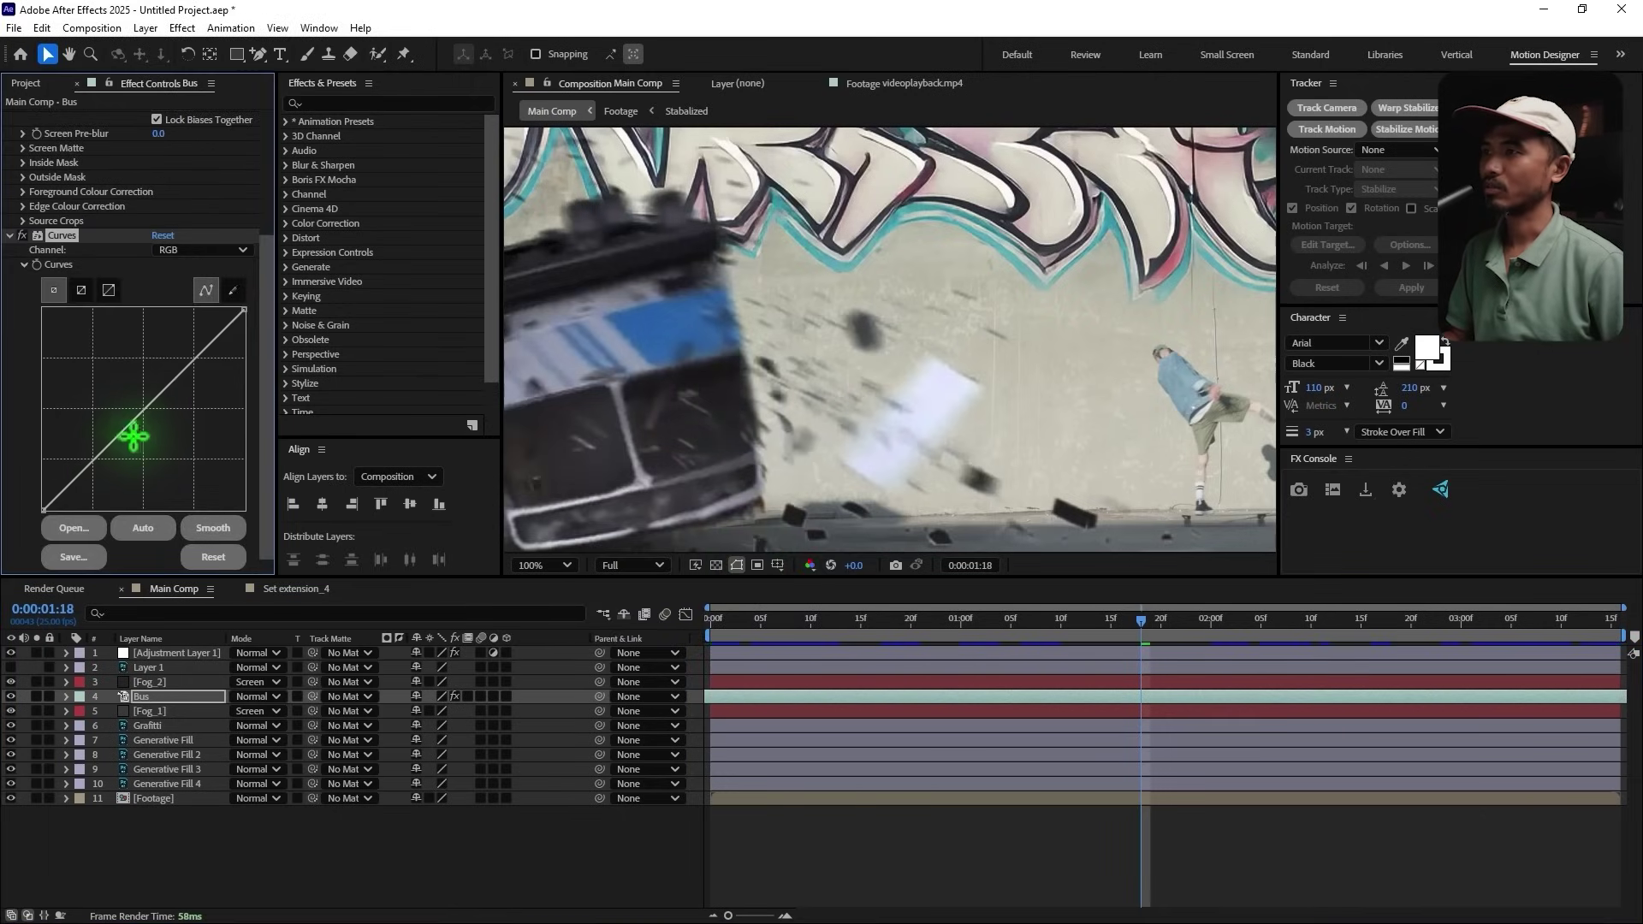
left_click_drag(111, 441, 116, 449)
Step: Apply the Tint effect to the Bus layer and set Amount to Tint to 12% to slightly desaturate it
key("ctrl+space")
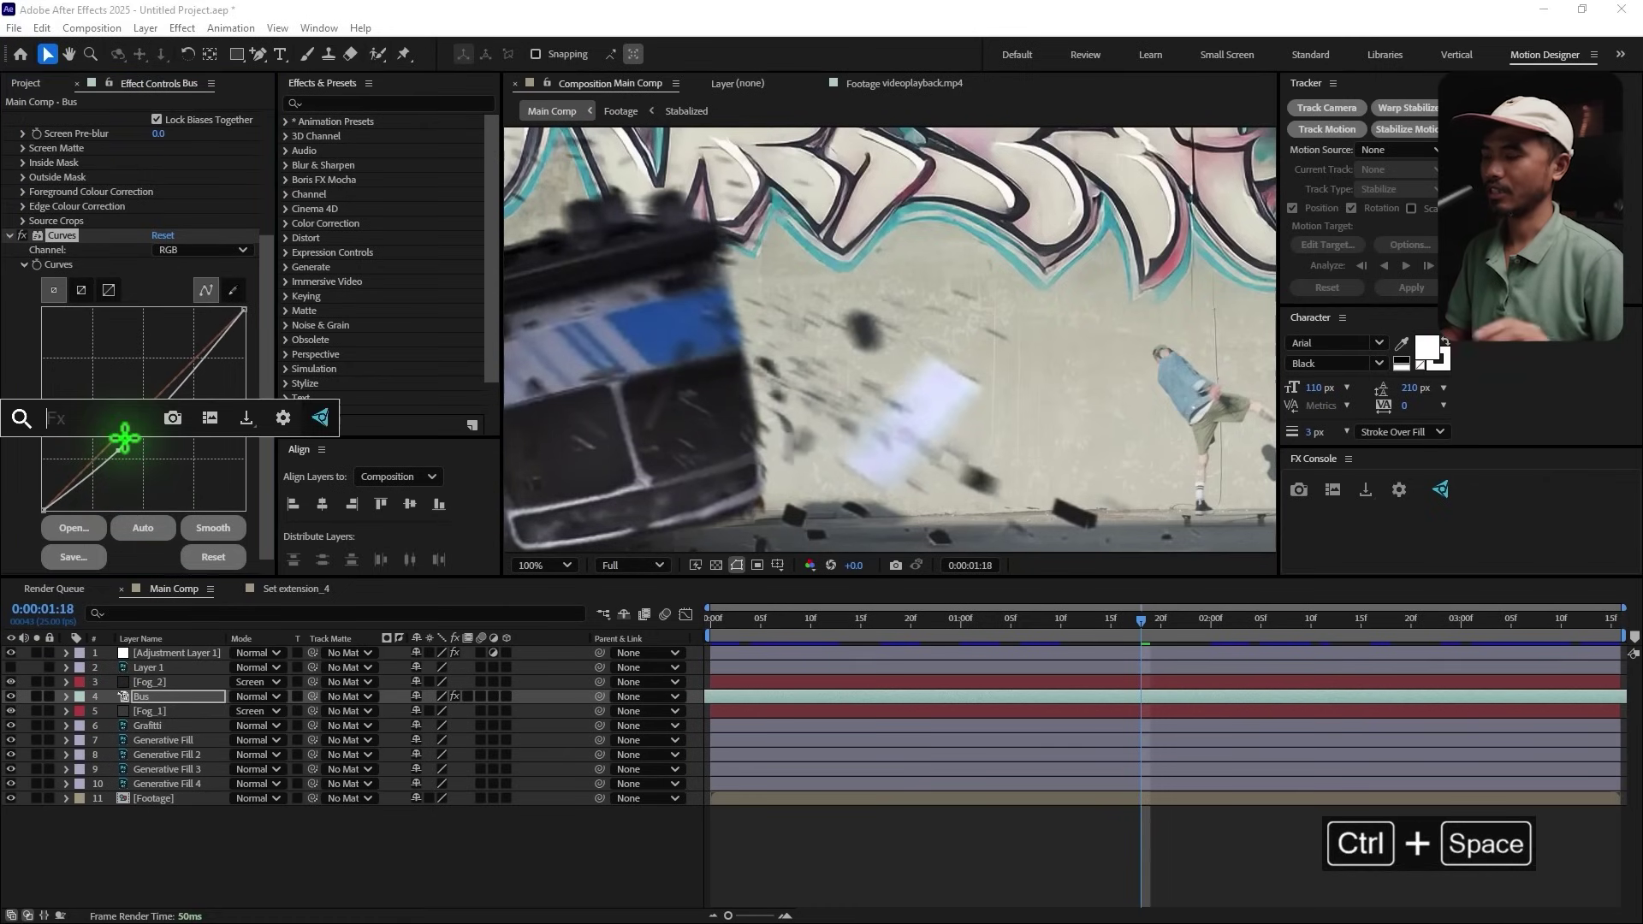
type("tint")
key("Return")
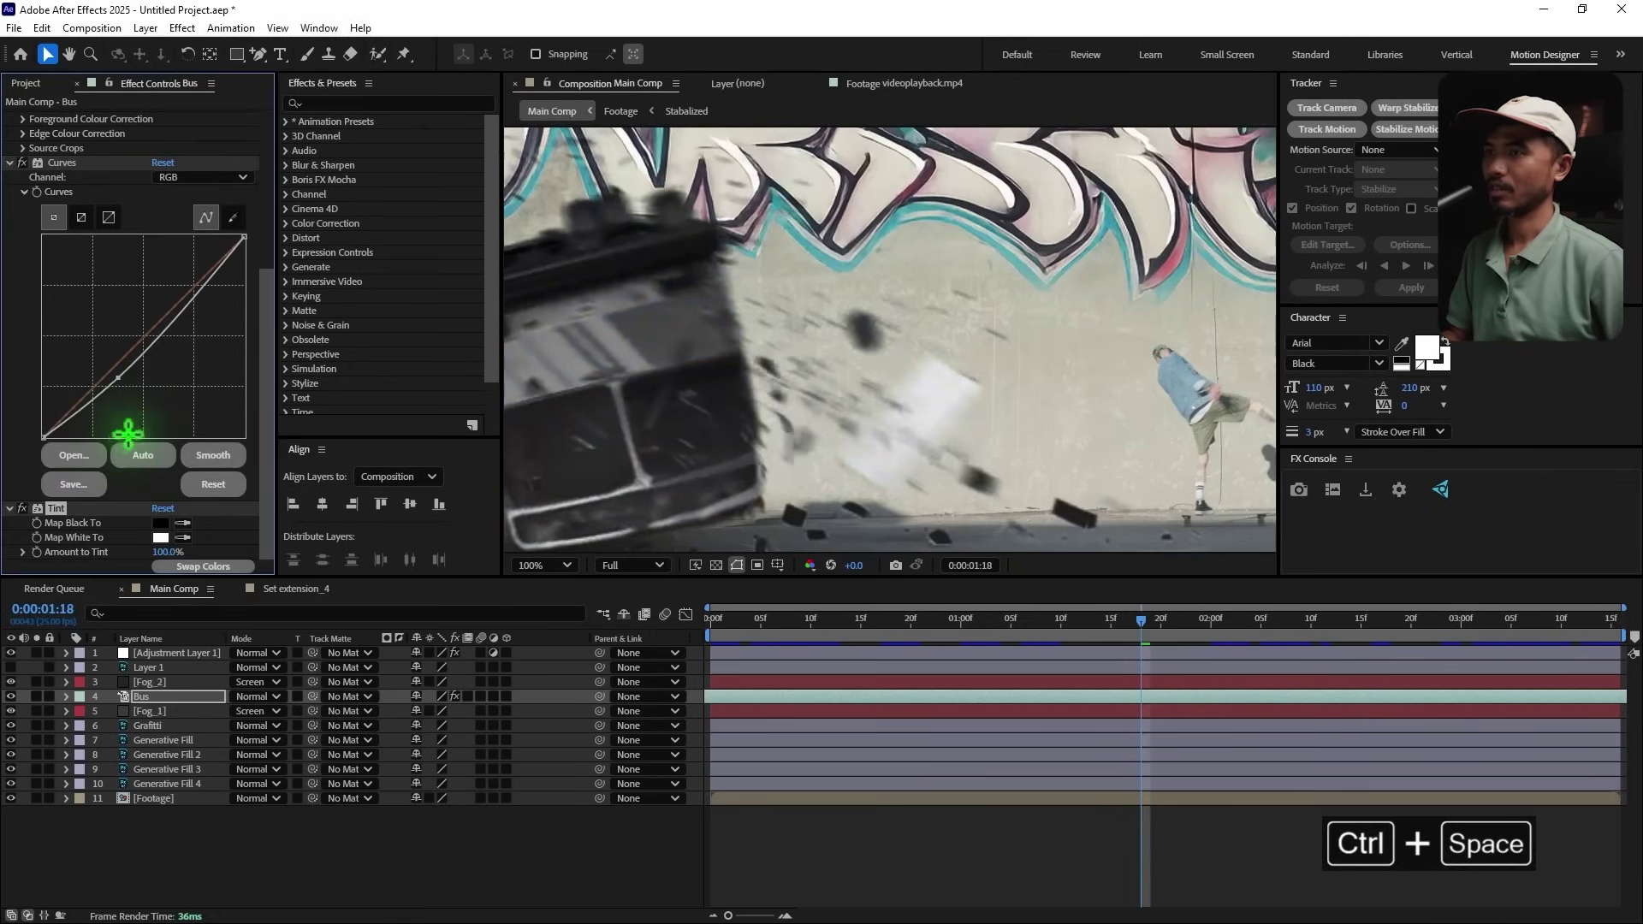
left_click_drag(163, 553, 77, 556)
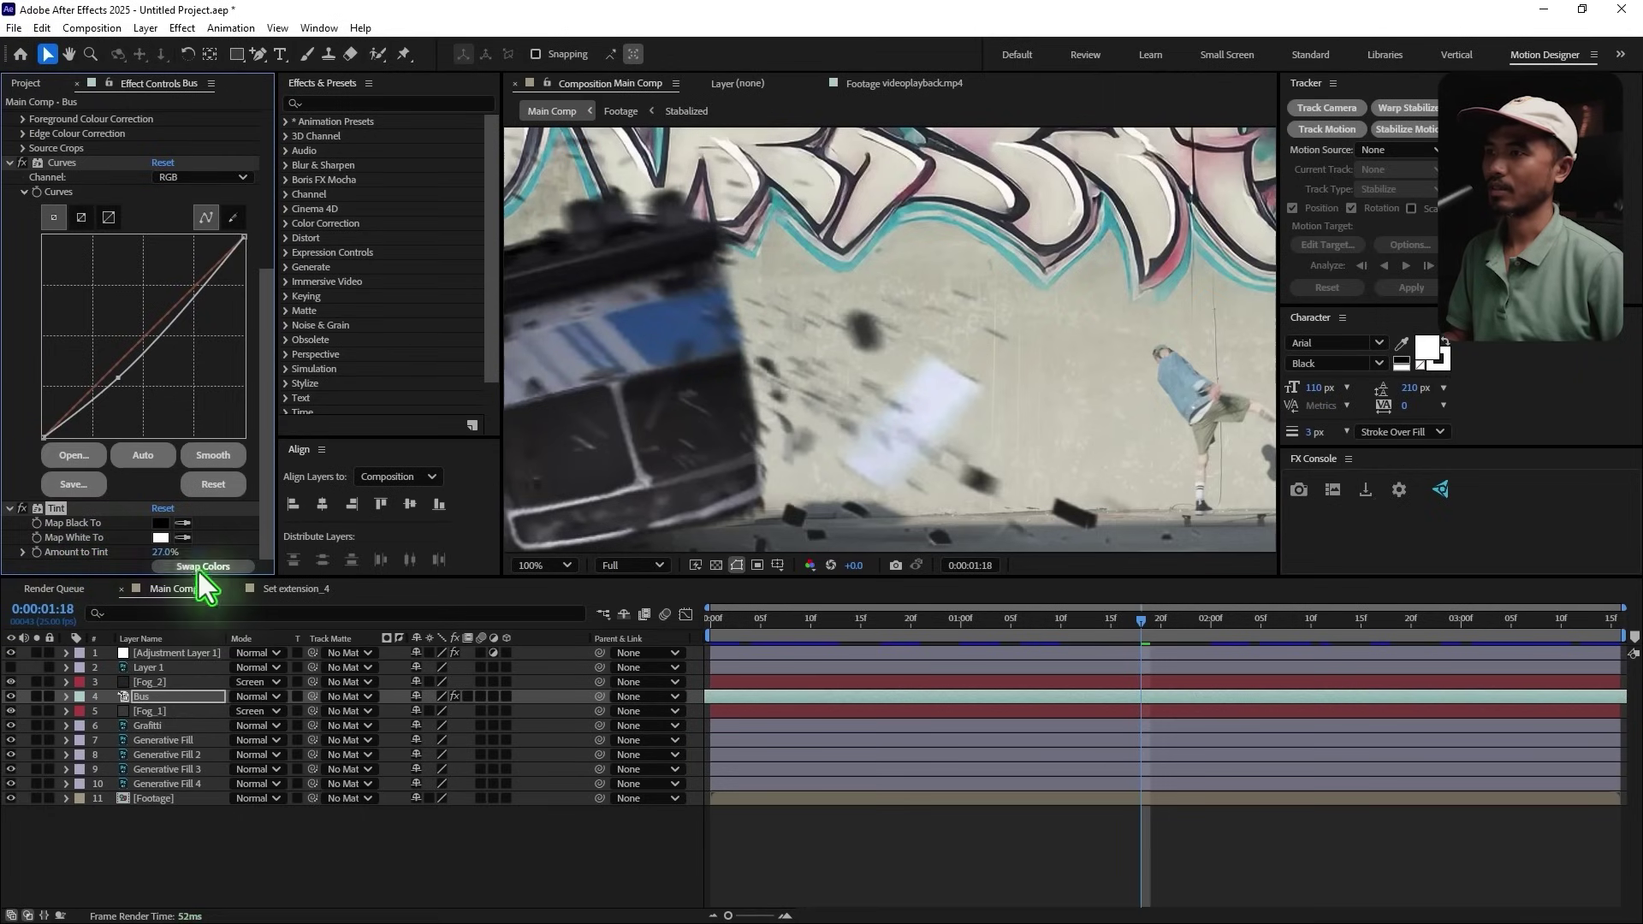
left_click_drag(160, 557, 301, 543)
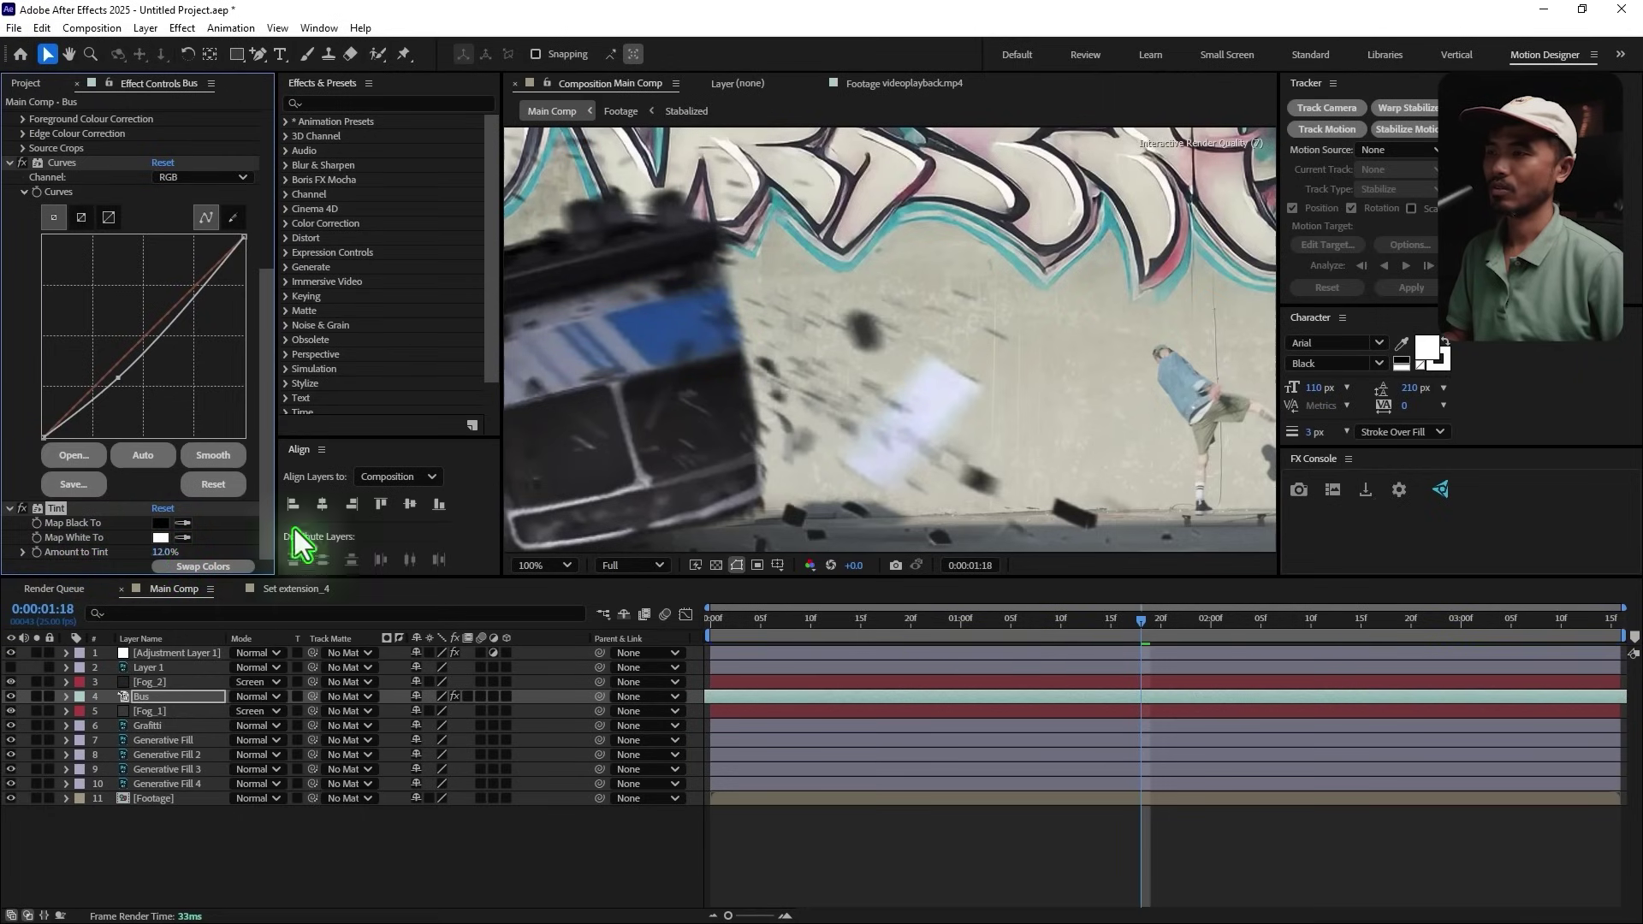
Step: Create a new adjustment layer, place it directly below Fog_1 and above the Grafitti layer, and apply Curves to it
left_click(321, 844)
left_click(145, 27)
mouse_move(167, 47)
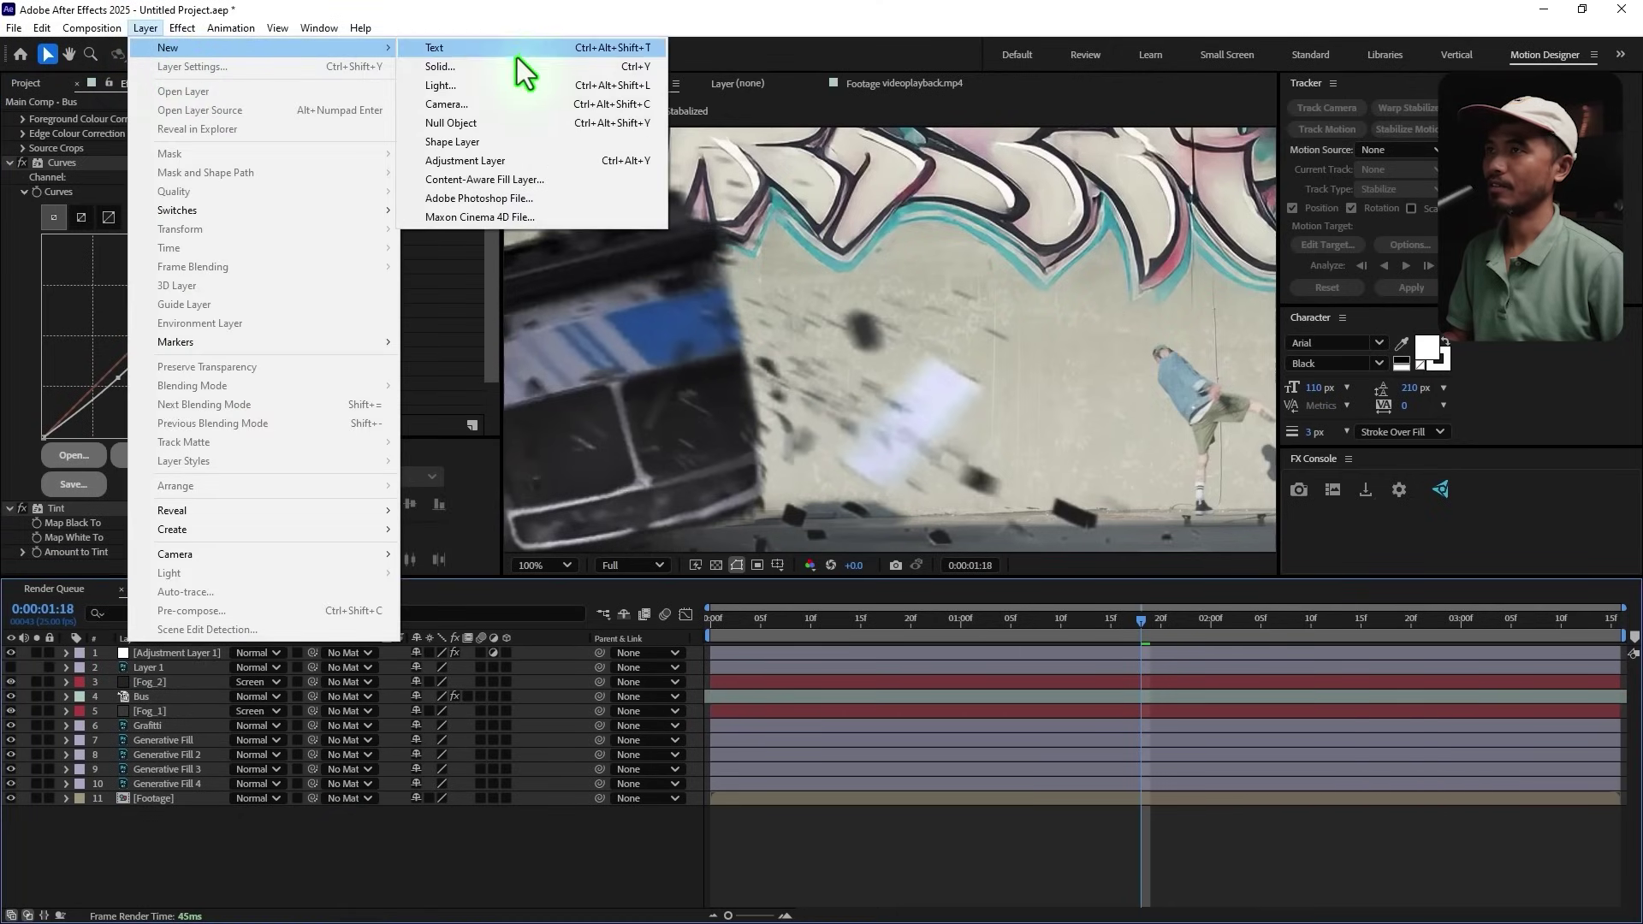
left_click(496, 160)
left_click_drag(184, 654, 221, 741)
key("ctrl+space")
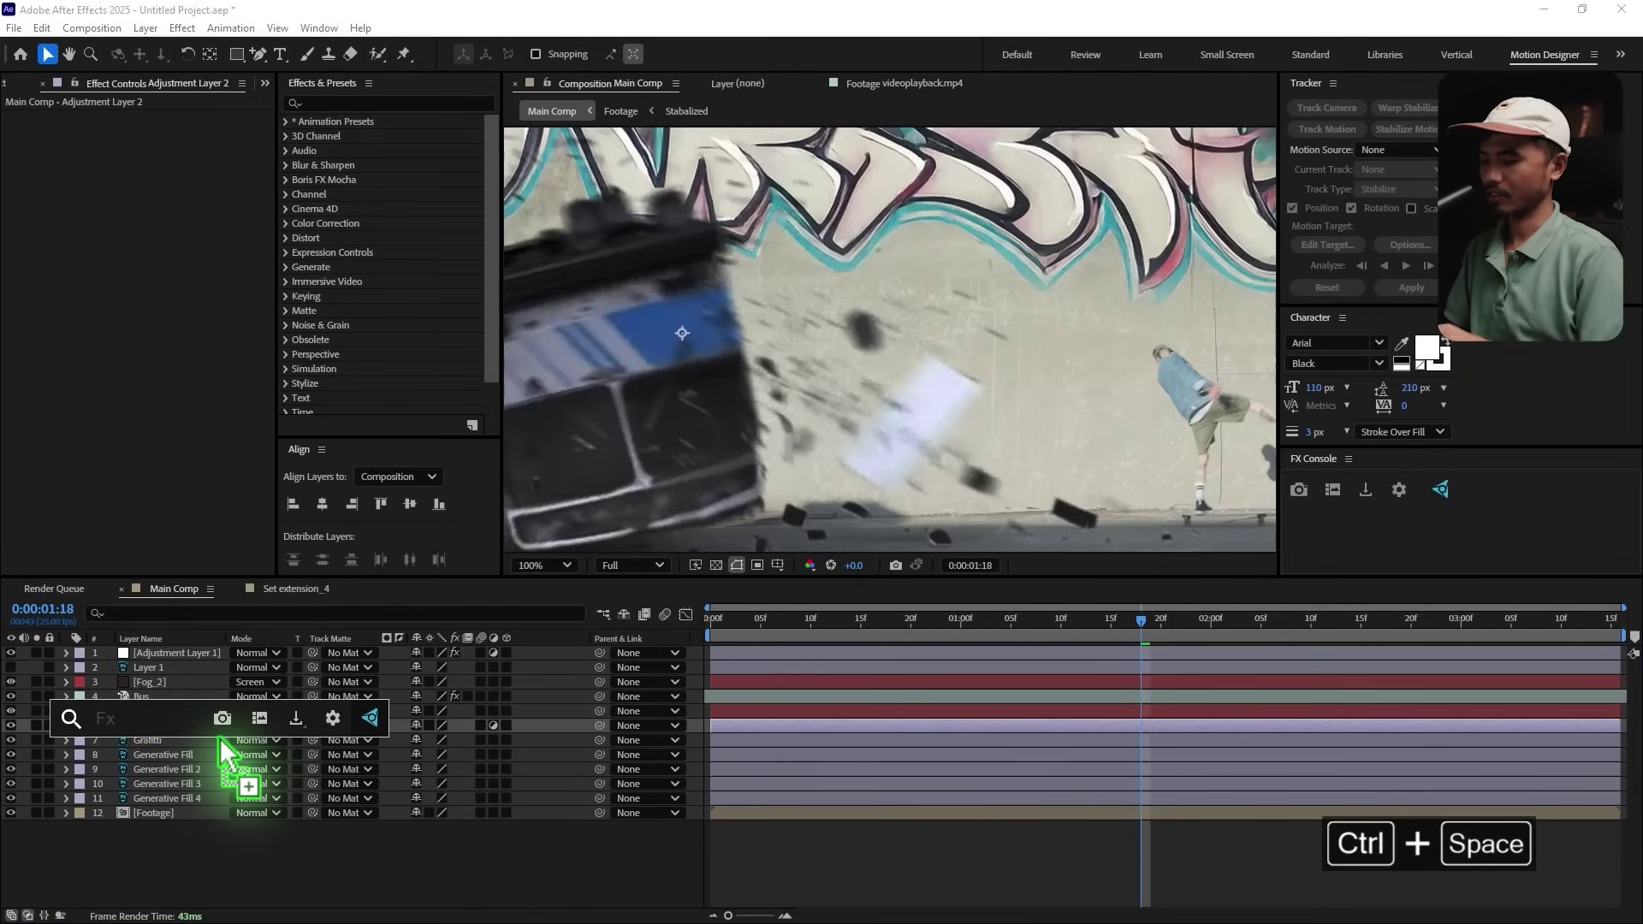
type("curves")
left_click(225, 754)
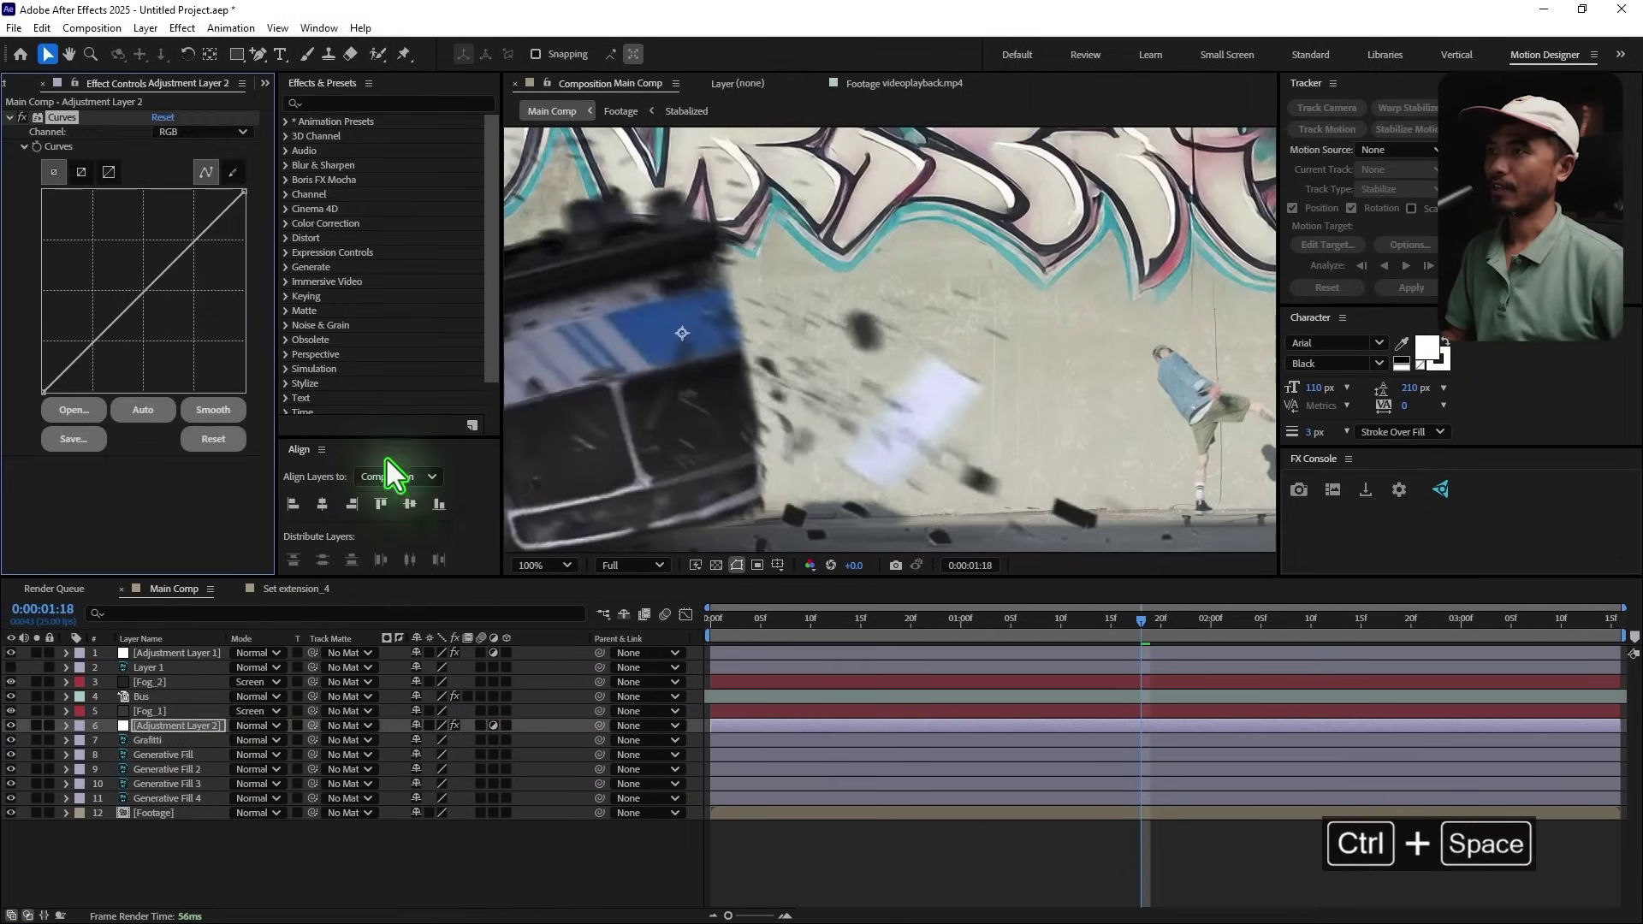
Step: Bend the lower adjustment layer's RGB curve downward to darken the wall and road, and check the grade across several frames
left_click_drag(115, 321, 126, 337)
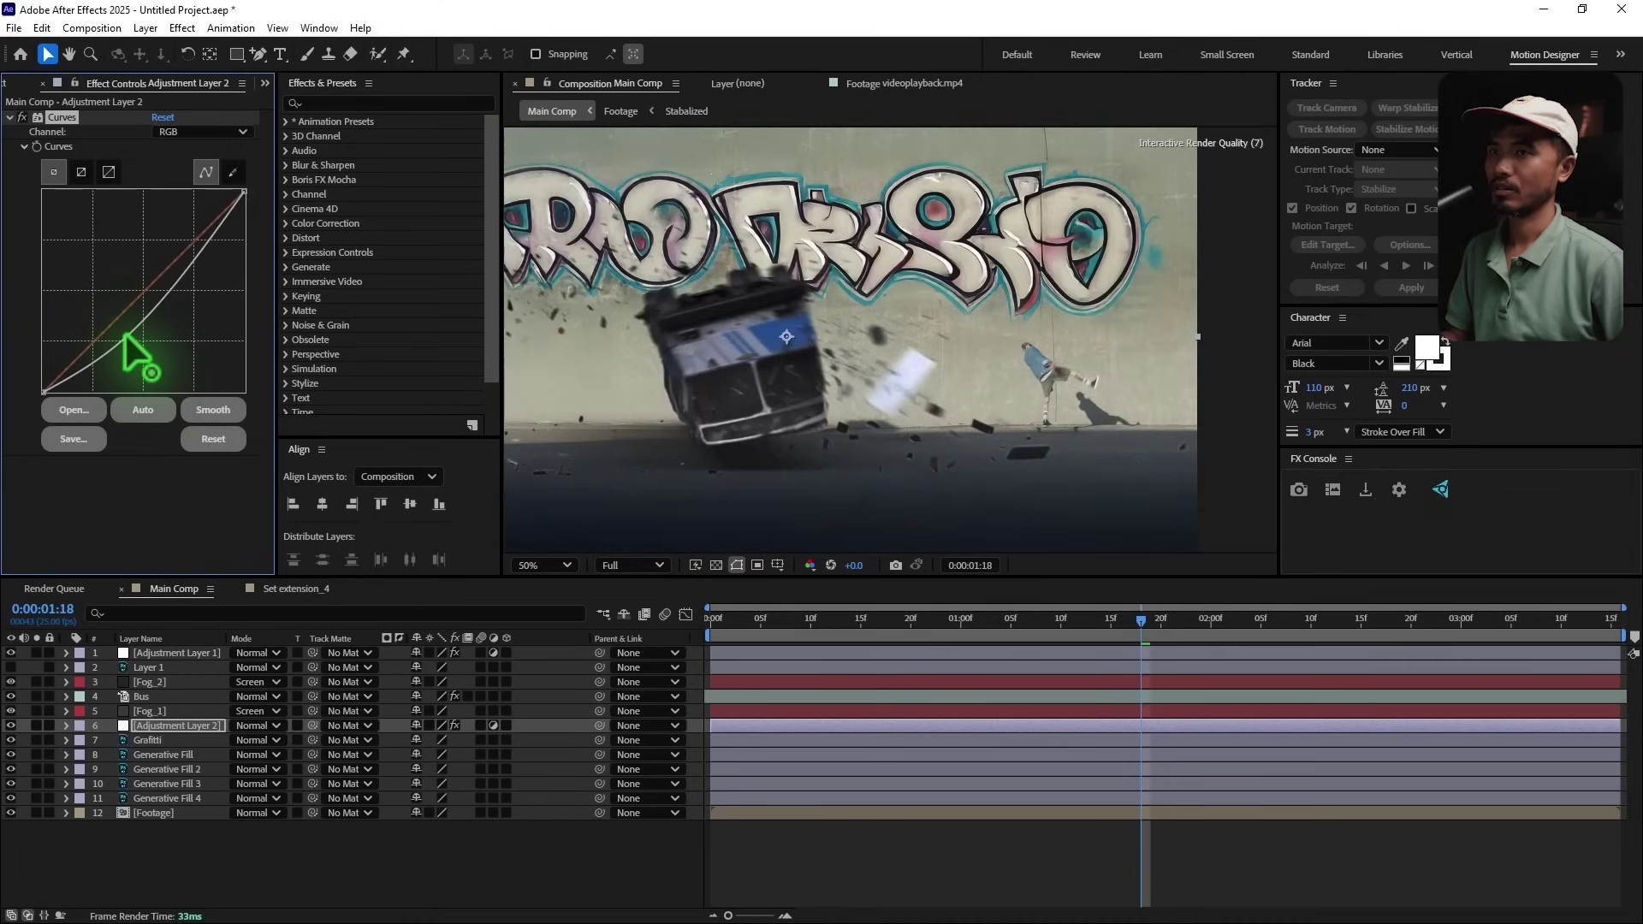
left_click_drag(194, 261, 203, 276)
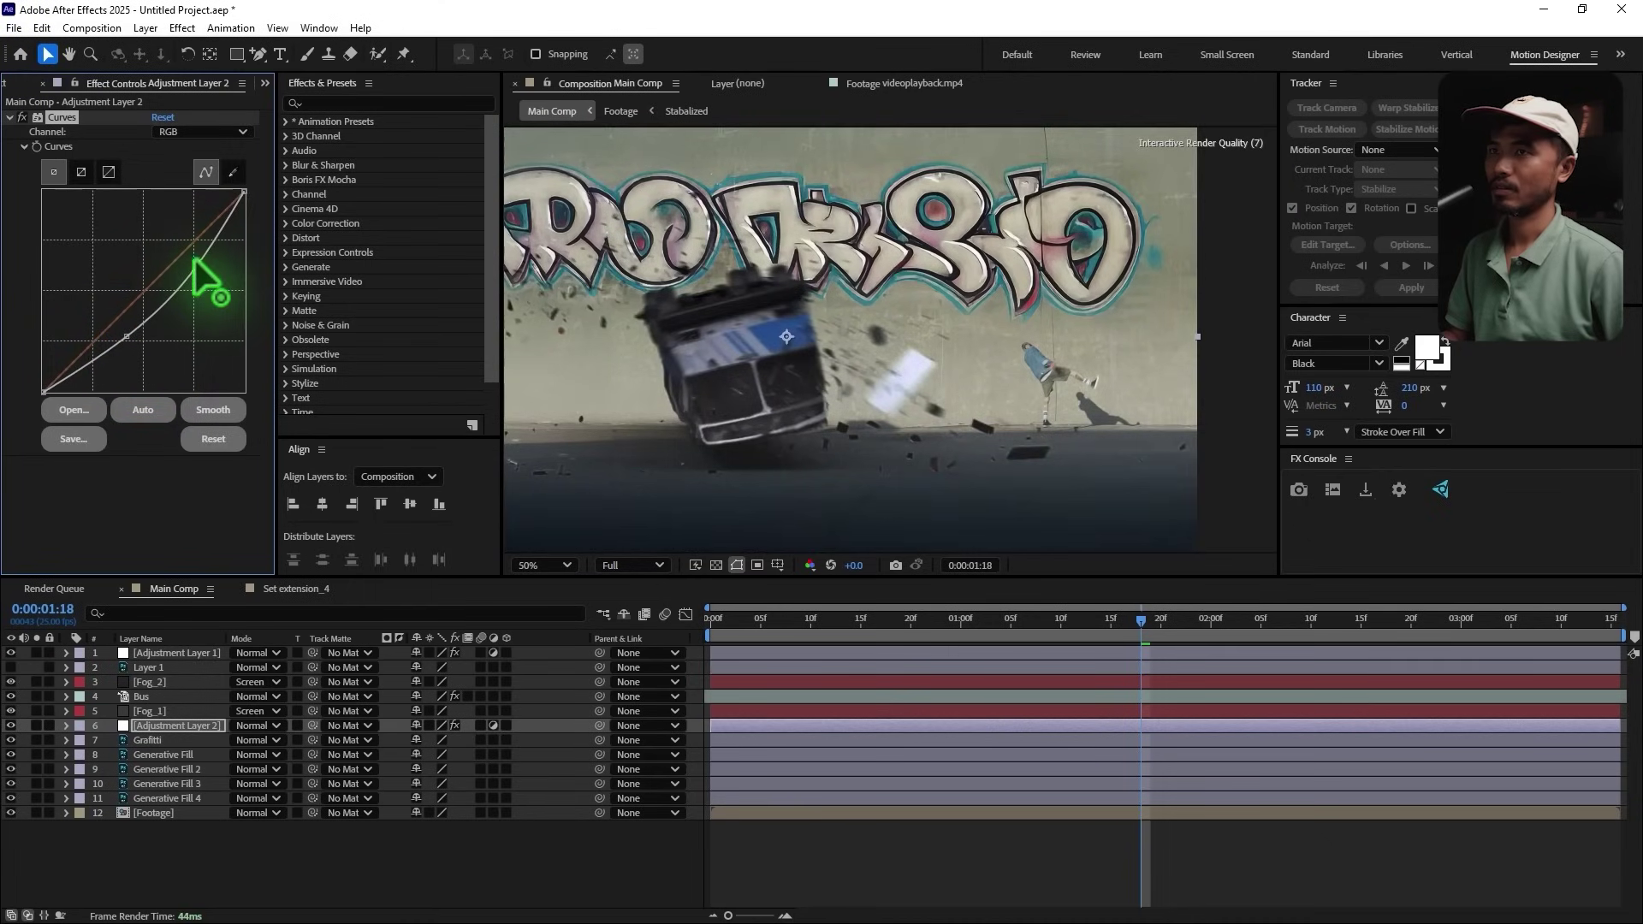
mouse_move(117, 356)
left_mouse_down()
mouse_move(111, 377)
mouse_move(128, 345)
left_mouse_up()
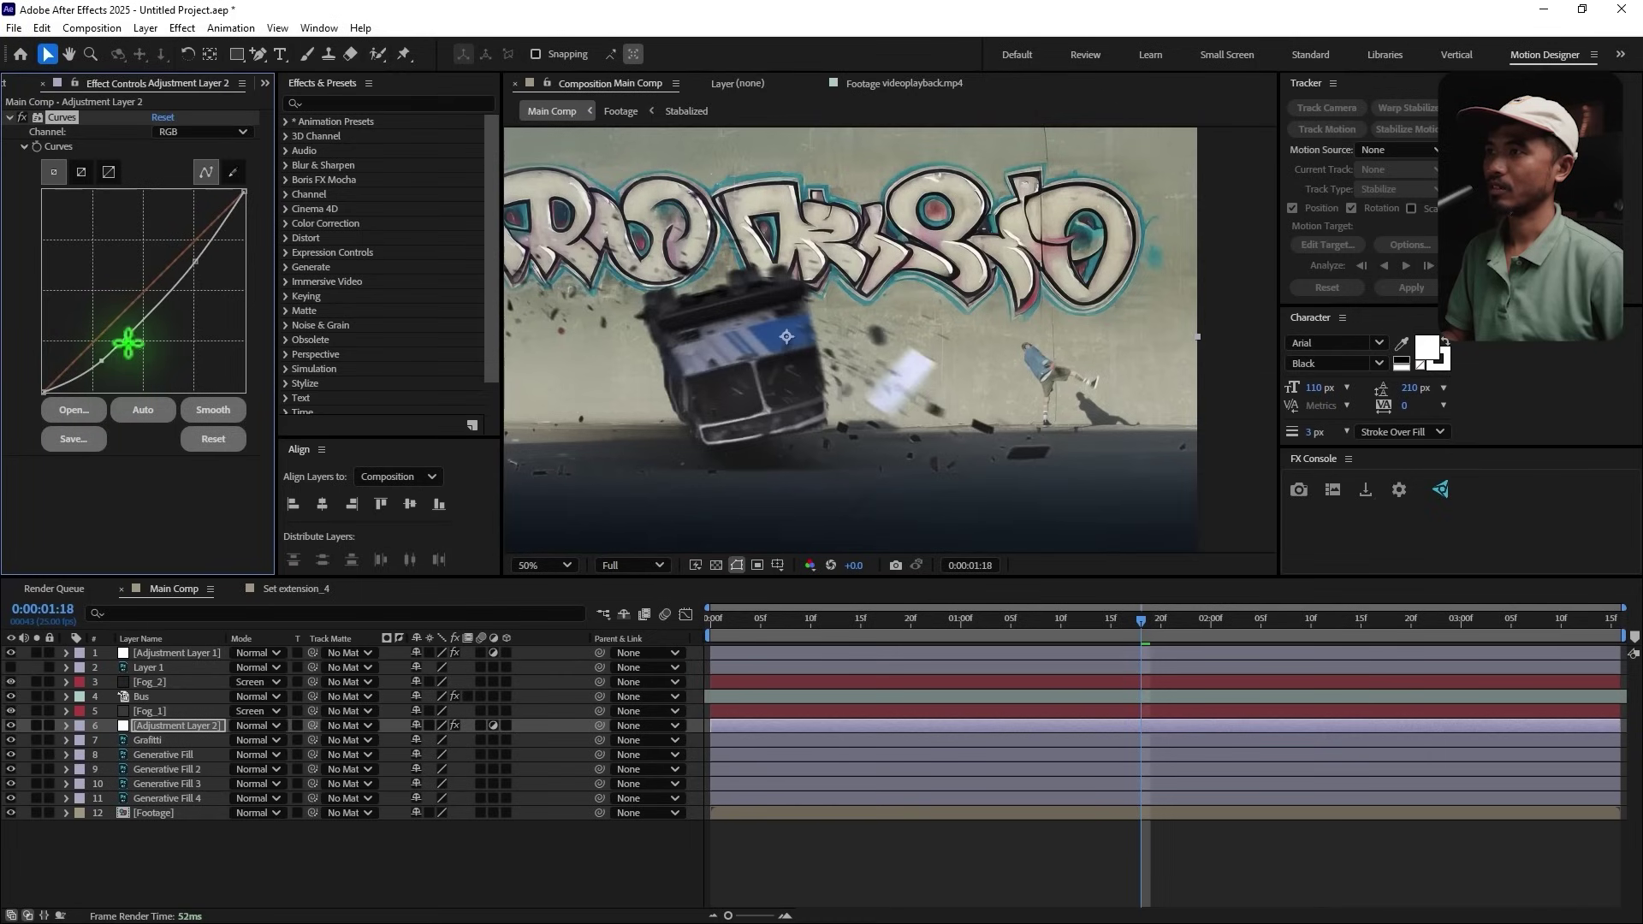
left_click_drag(132, 330, 134, 332)
left_click(1313, 726)
key("space")
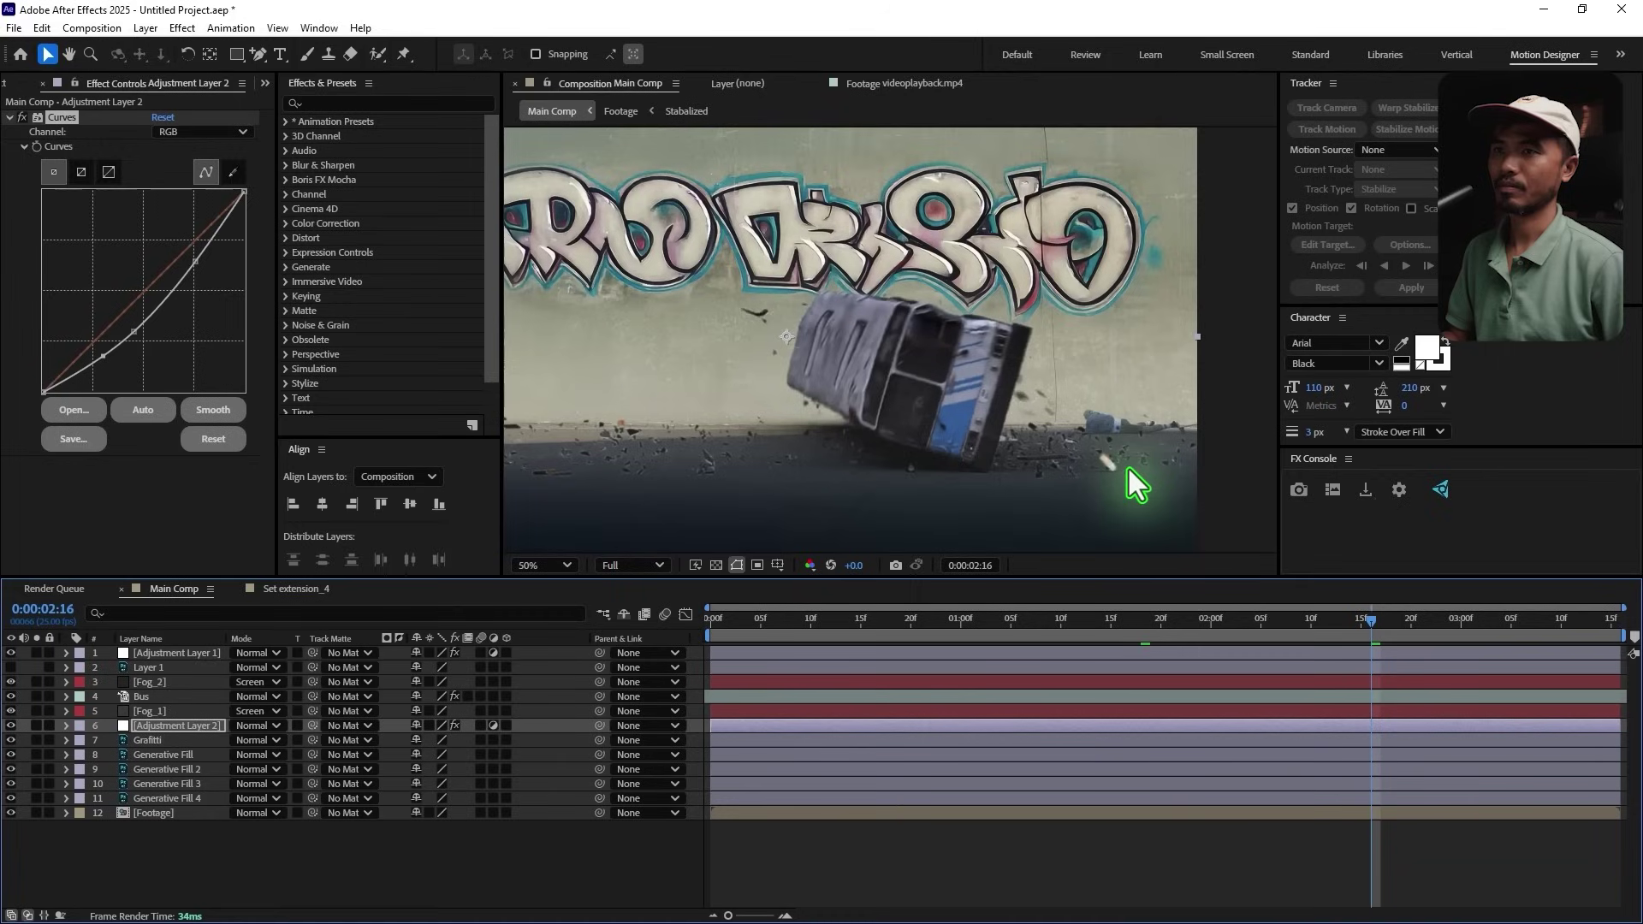
scroll(1069, 466, "up", 2)
left_click_drag(1075, 465, 826, 317)
key("v")
left_click_drag(1322, 650, 1131, 679)
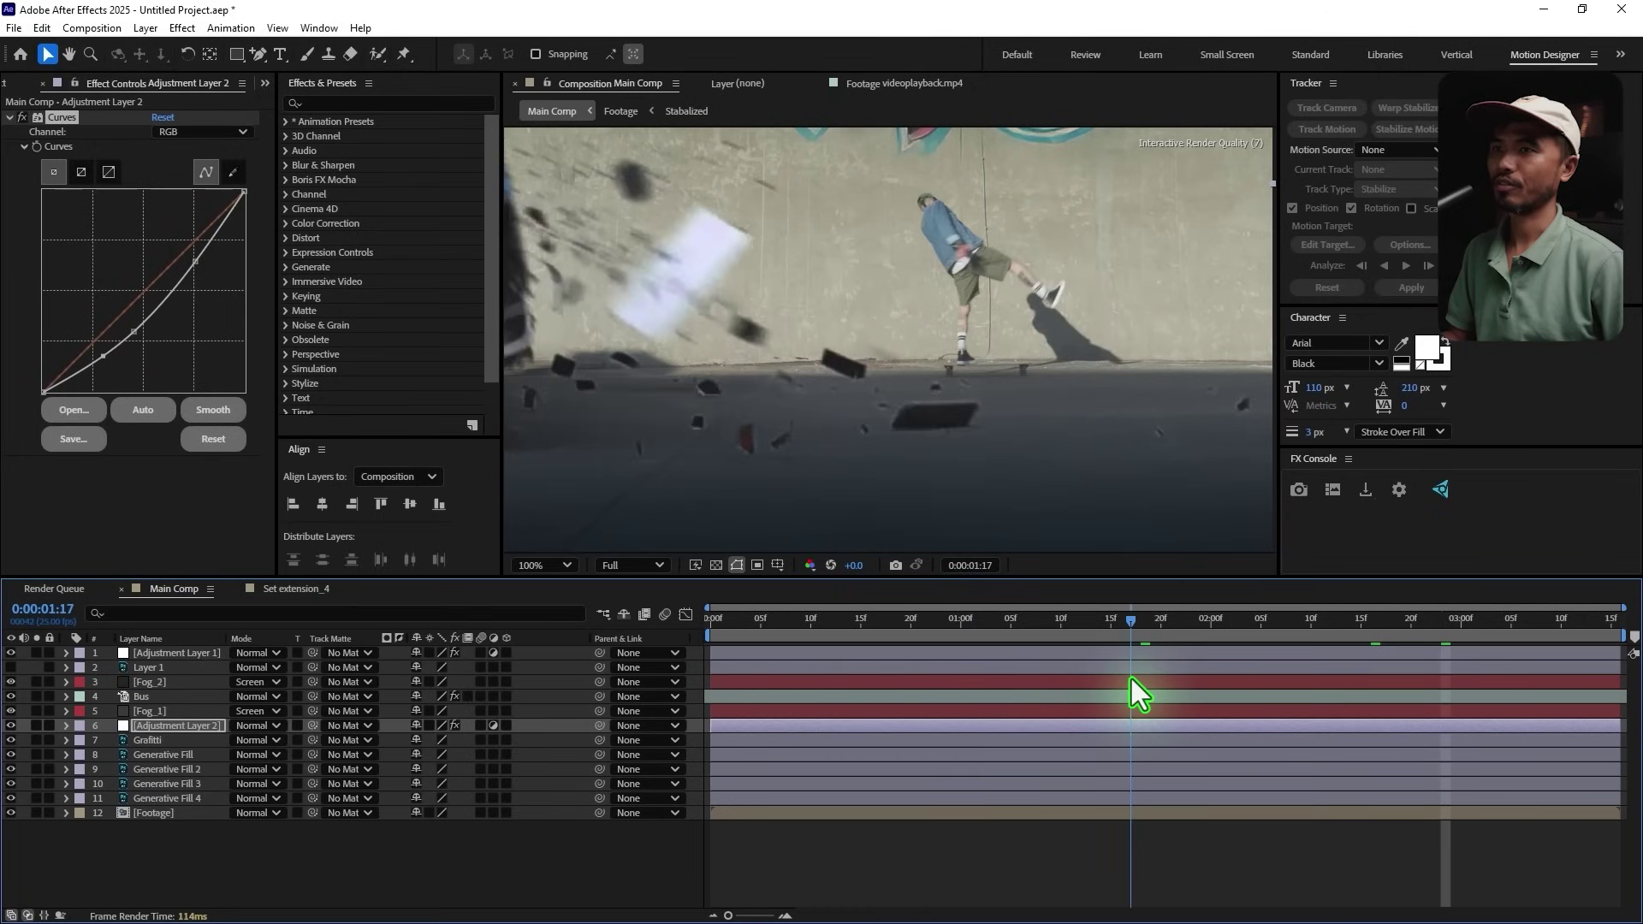
Step: Clean up the Bus layer's Keylight screen matte around the debris with Clip Black 27 and Clip White 63
left_click(150, 697)
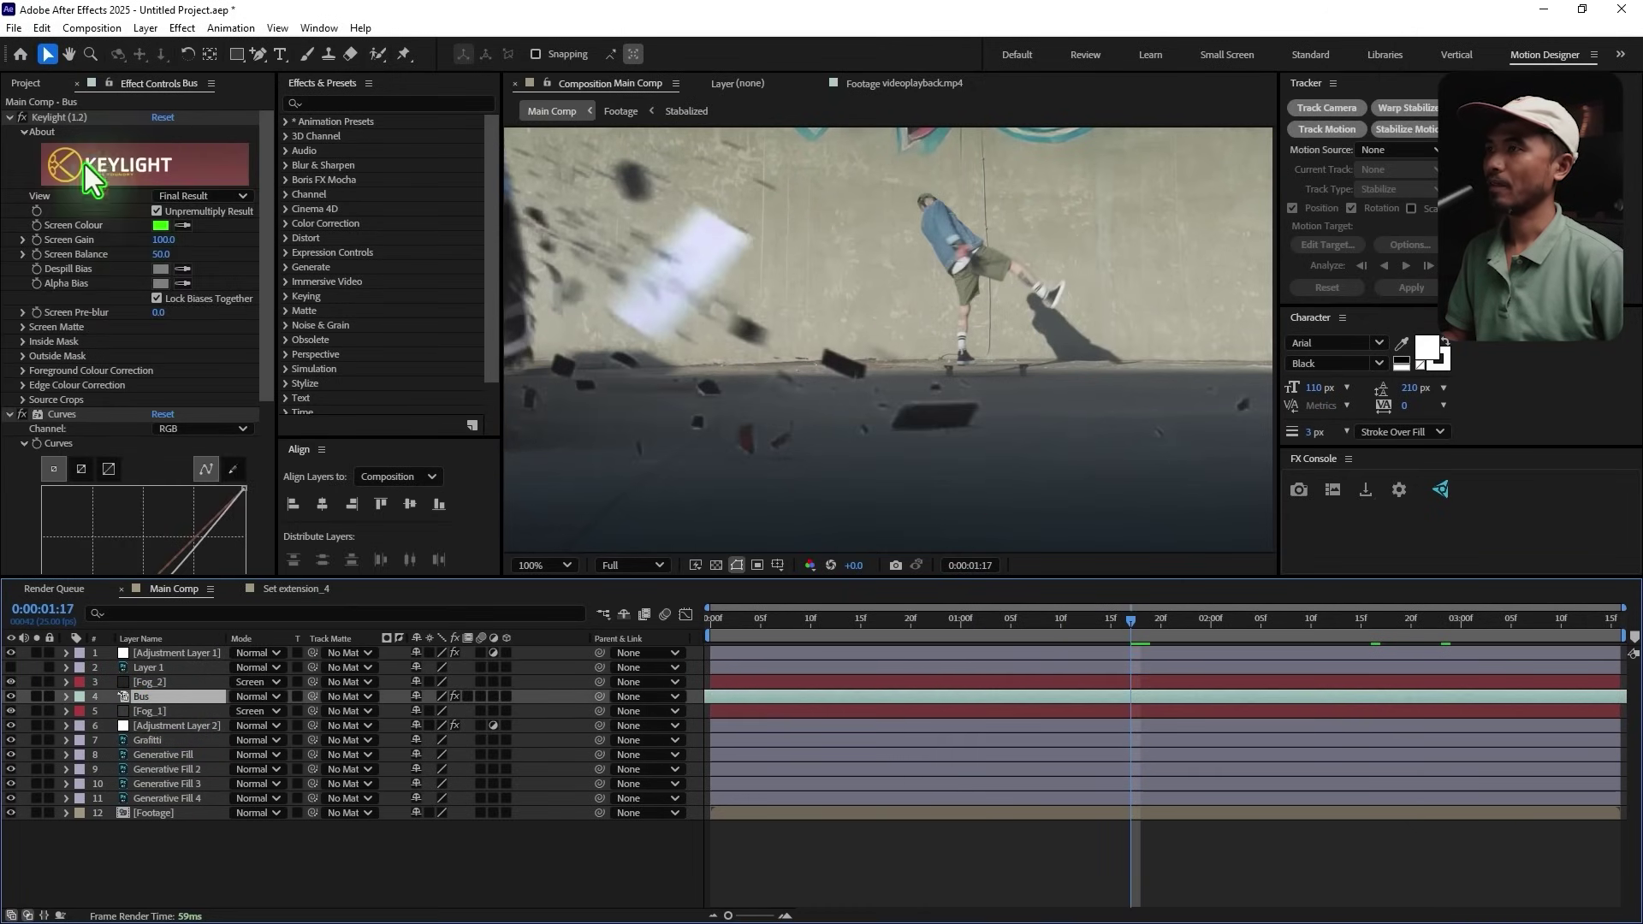
left_click_drag(769, 631, 1296, 743)
scroll(821, 406, "down", 2)
scroll(625, 455, "up", 2)
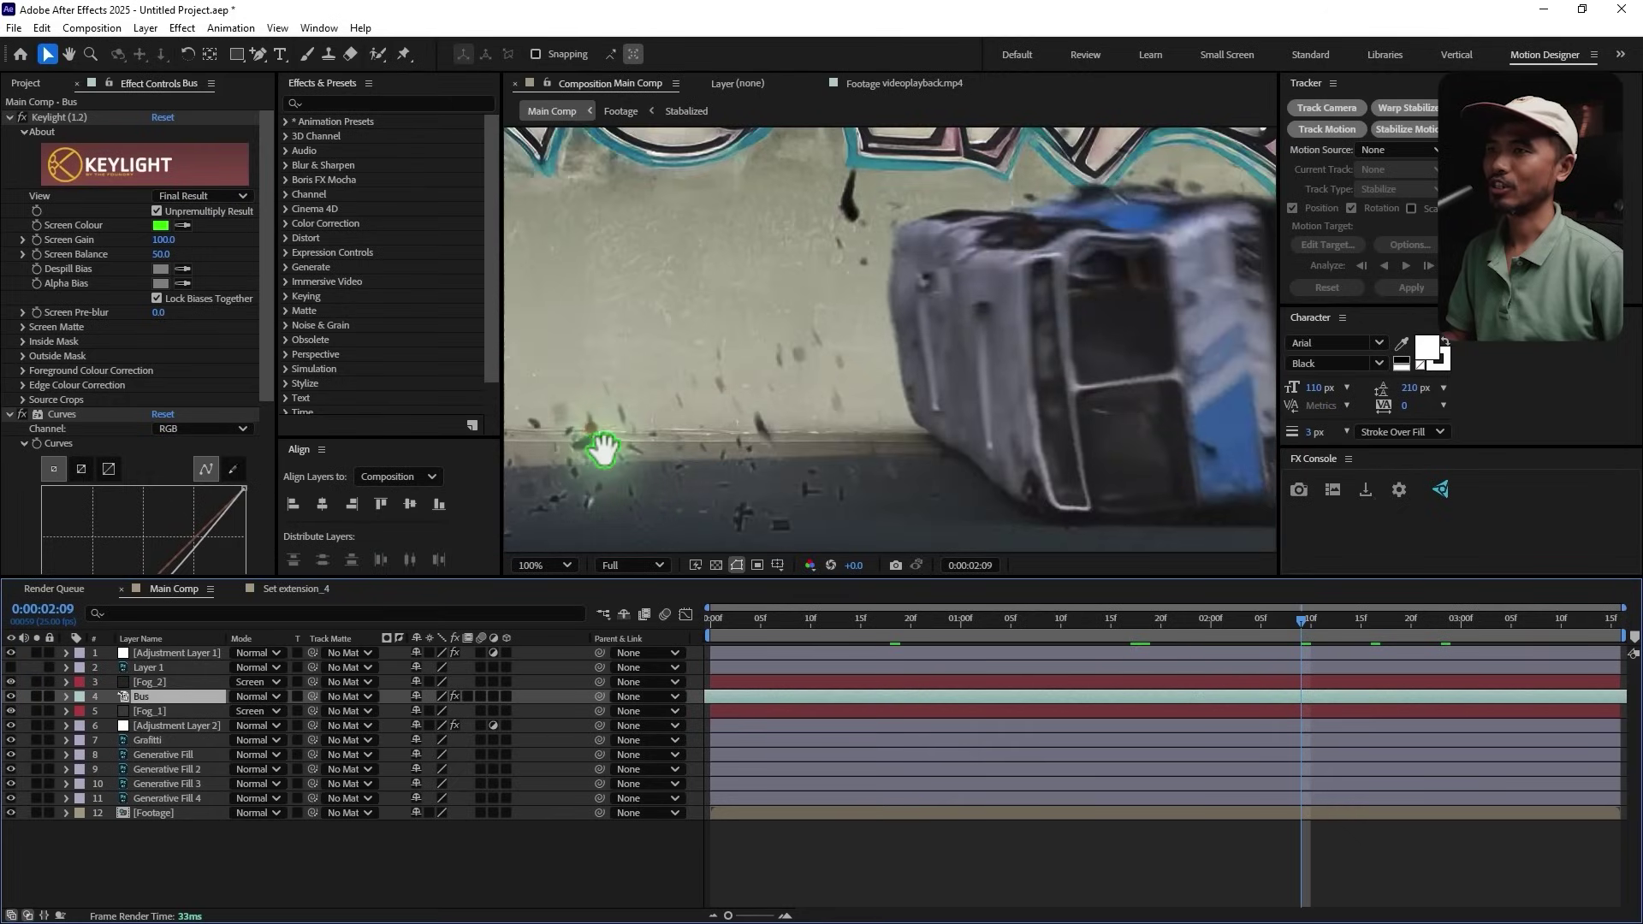
left_click_drag(587, 447, 1066, 439)
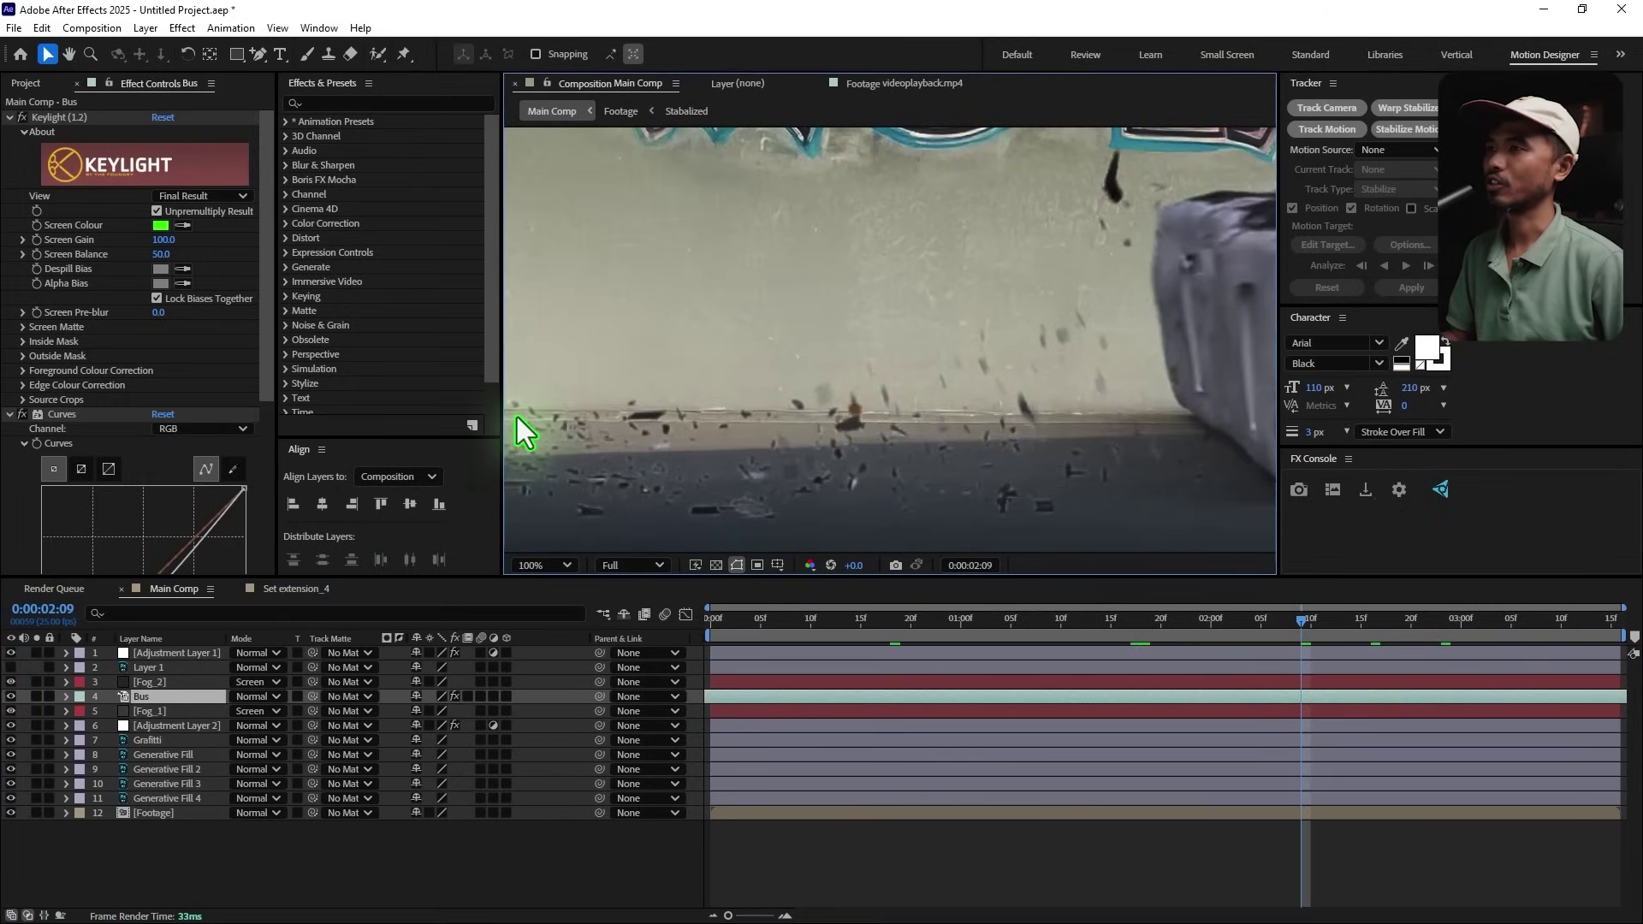
left_click(21, 328)
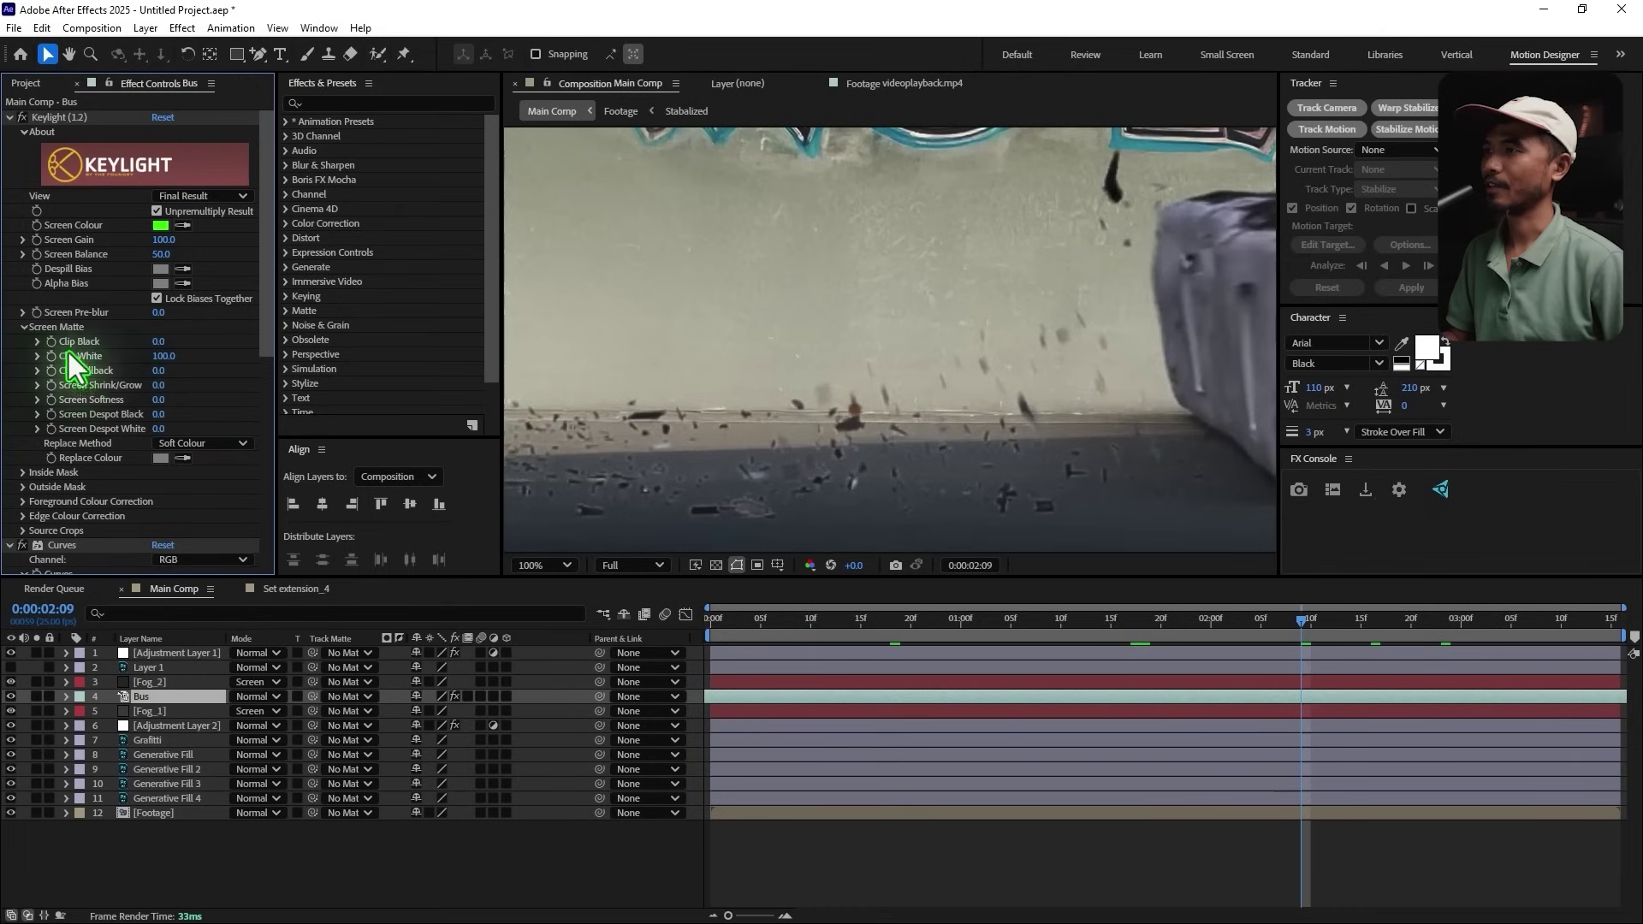
left_click_drag(163, 342, 171, 348)
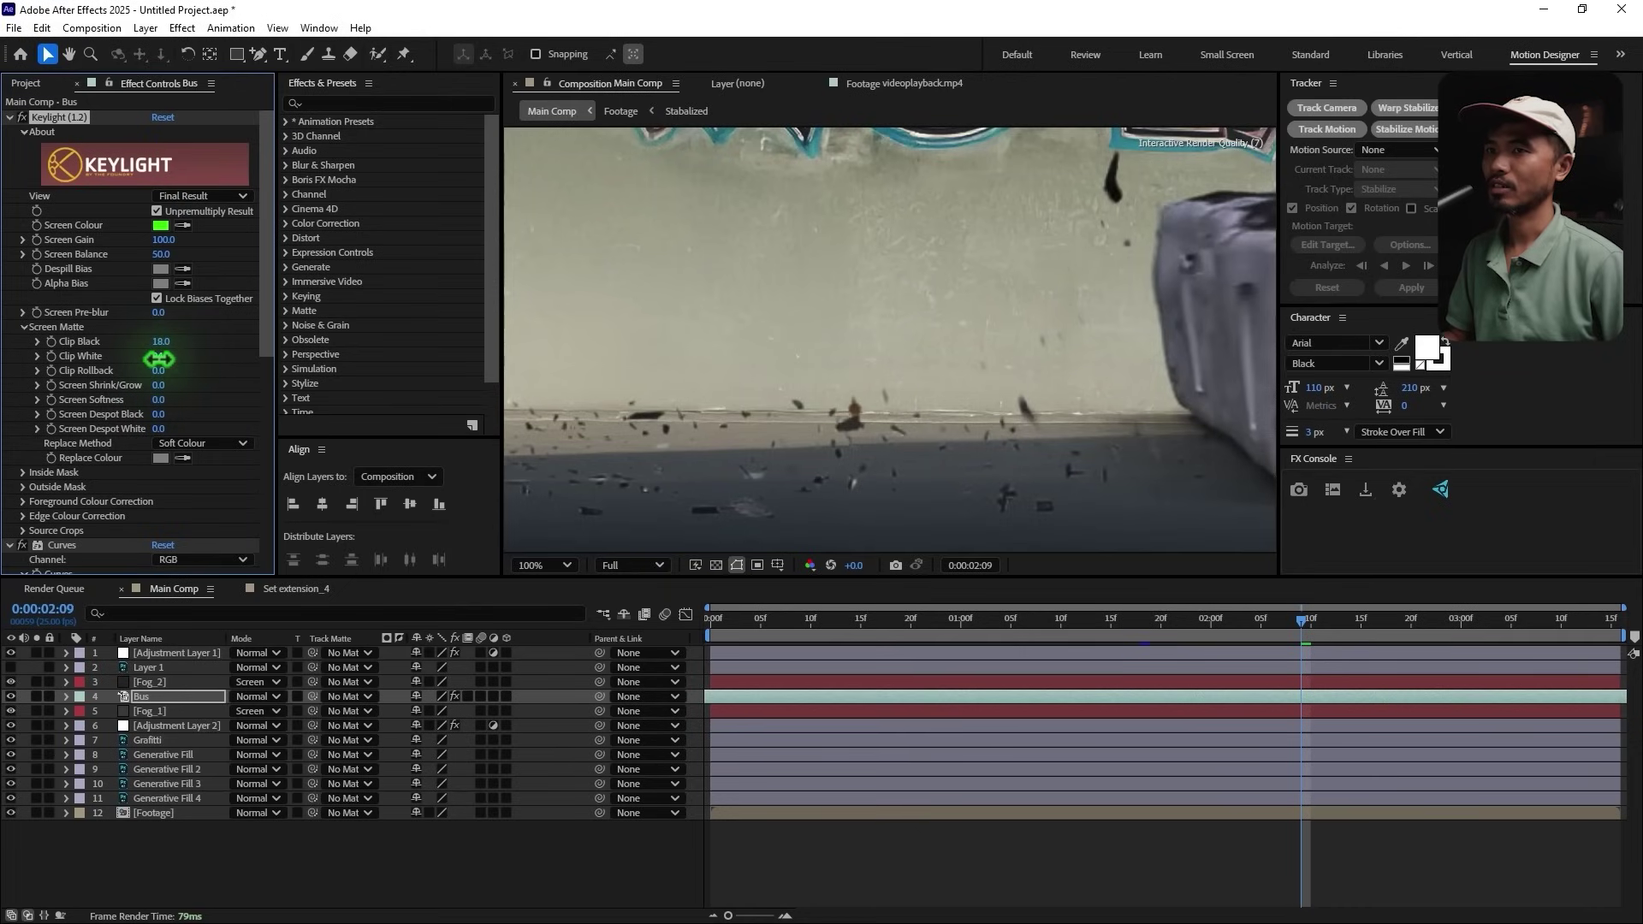
mouse_move(140, 365)
left_mouse_down()
mouse_move(275, 382)
mouse_move(166, 367)
mouse_move(163, 344)
left_mouse_up()
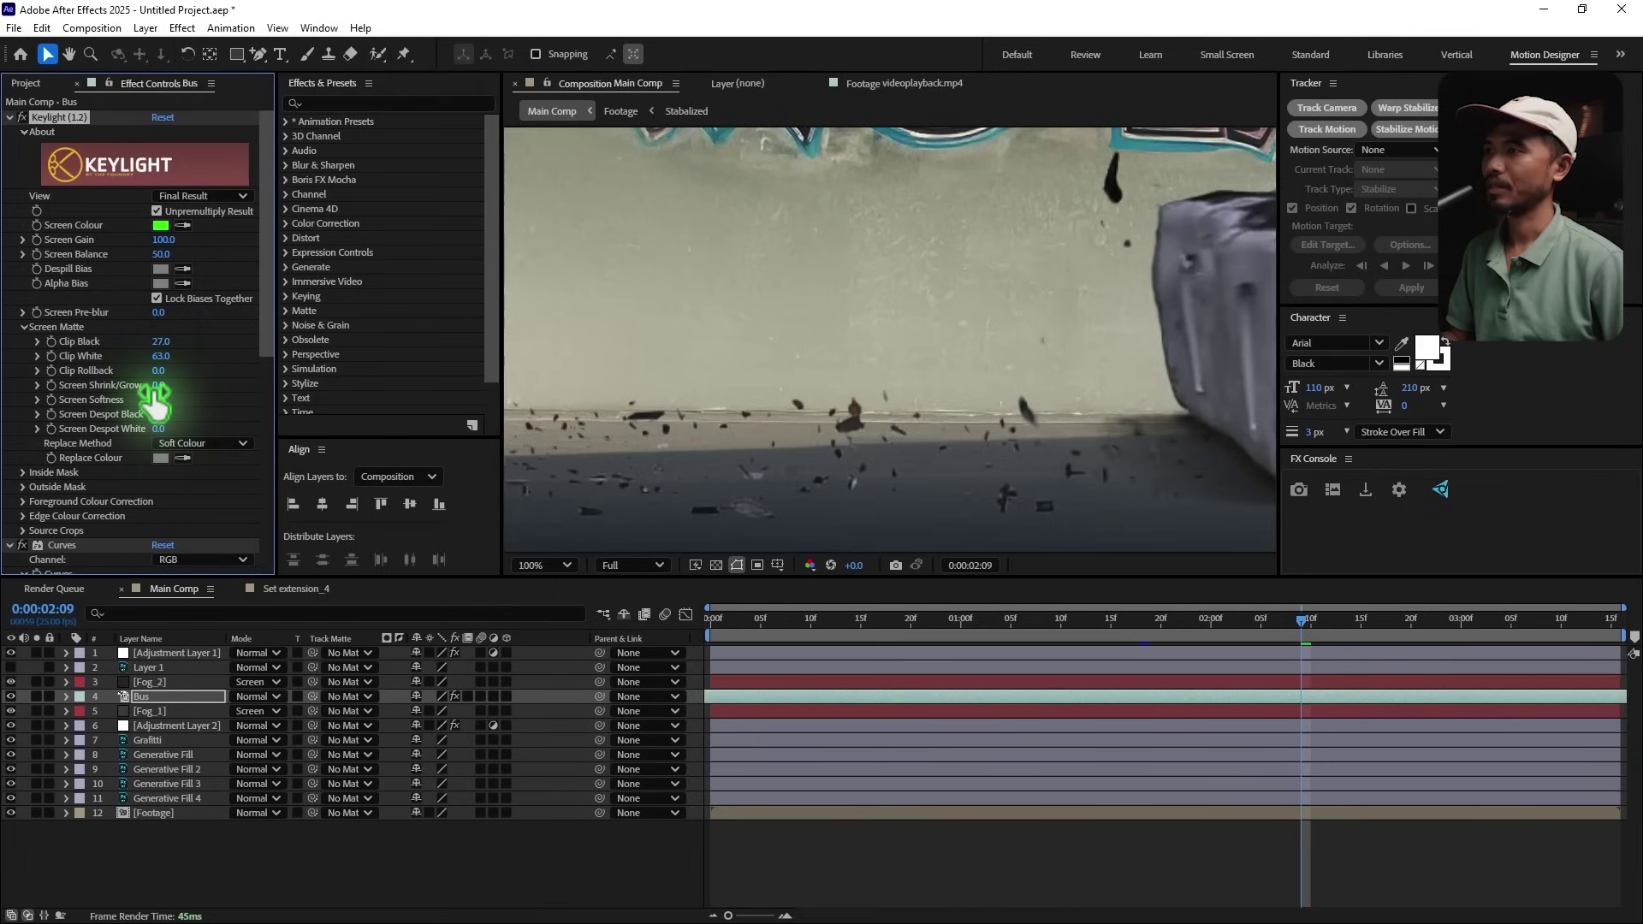
Step: Try a Screen Shrink/Grow of -1 on the Bus layer's key, compare other frames, and restore it to 0
left_click_drag(157, 387, 147, 392)
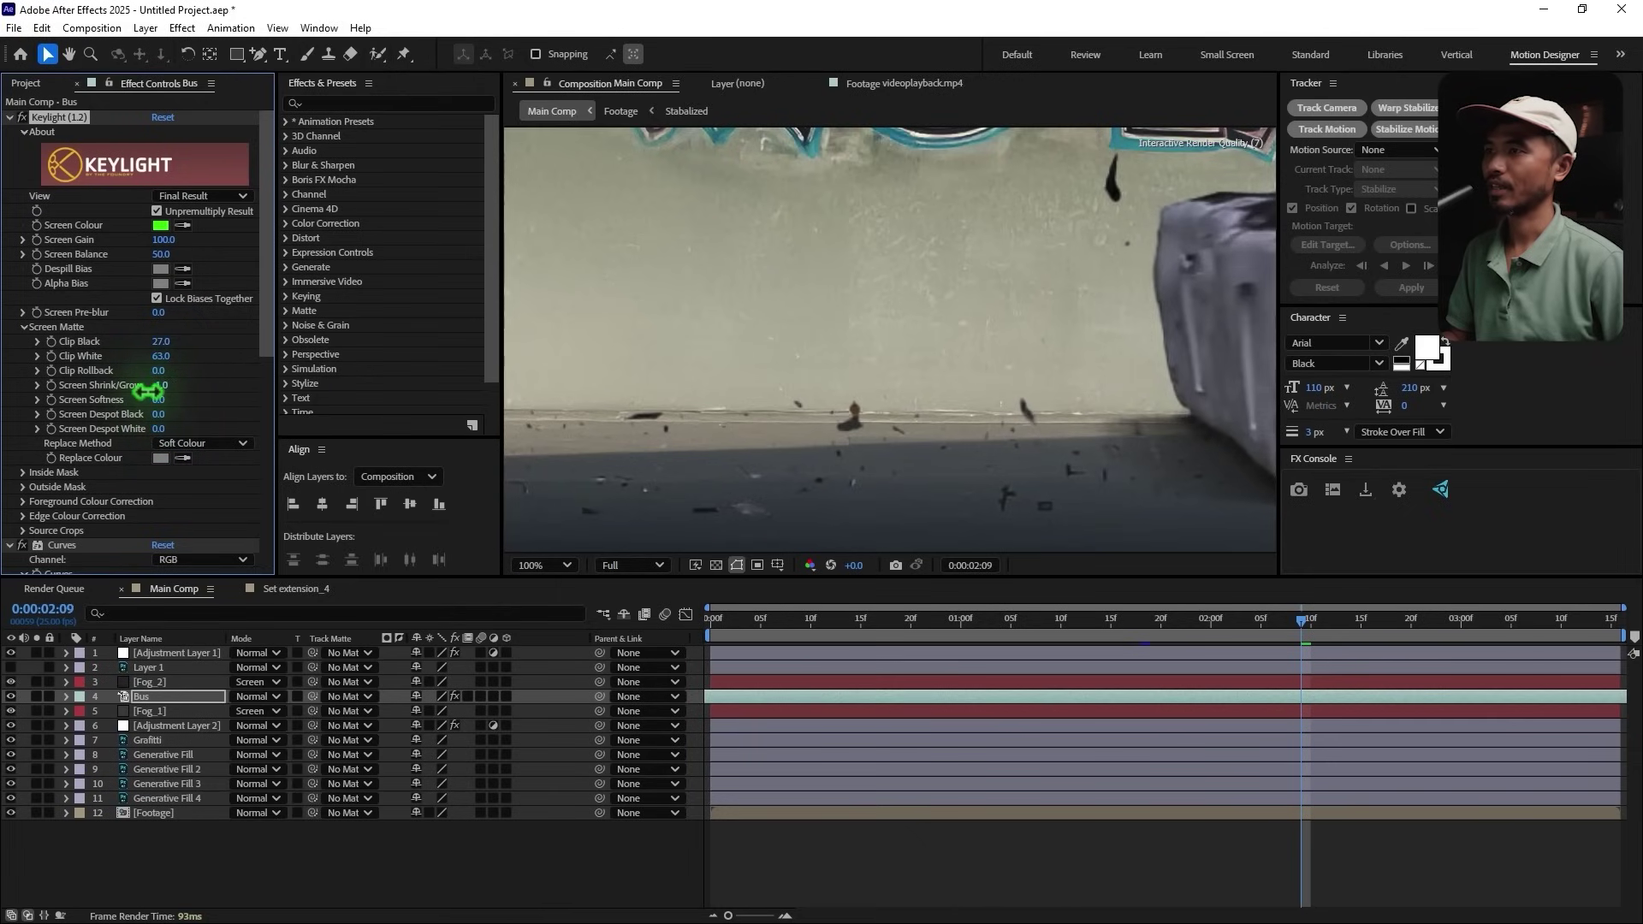
scroll(895, 407, "down", 2)
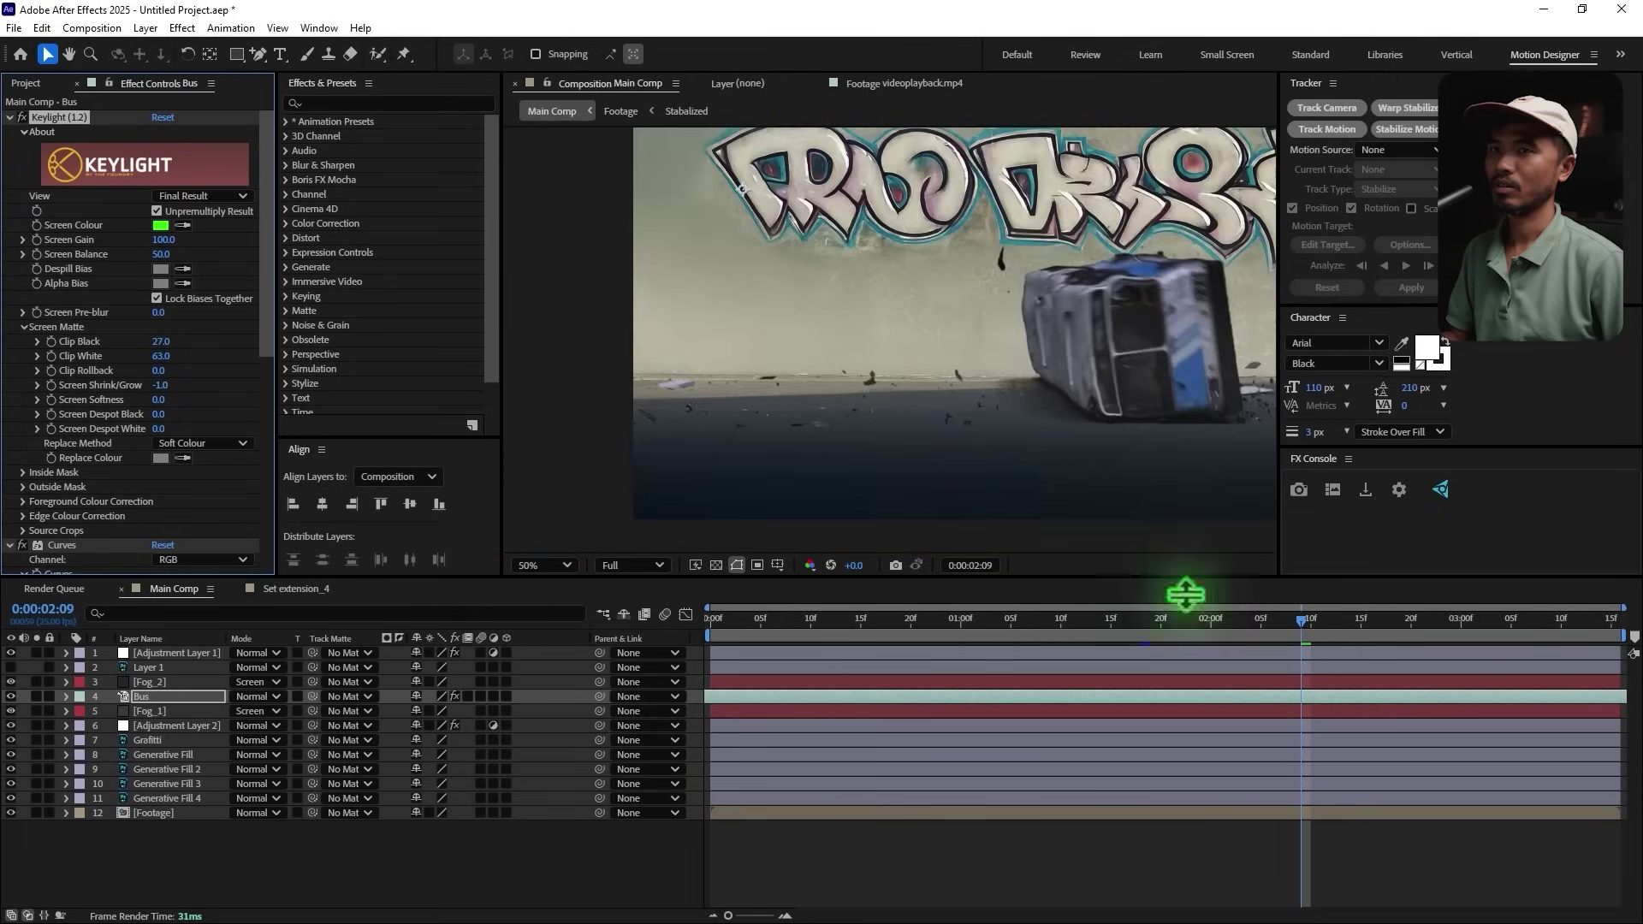
left_click_drag(1242, 642, 1235, 680)
scroll(999, 399, "down", 4)
scroll(977, 400, "up", 2)
left_click(167, 386)
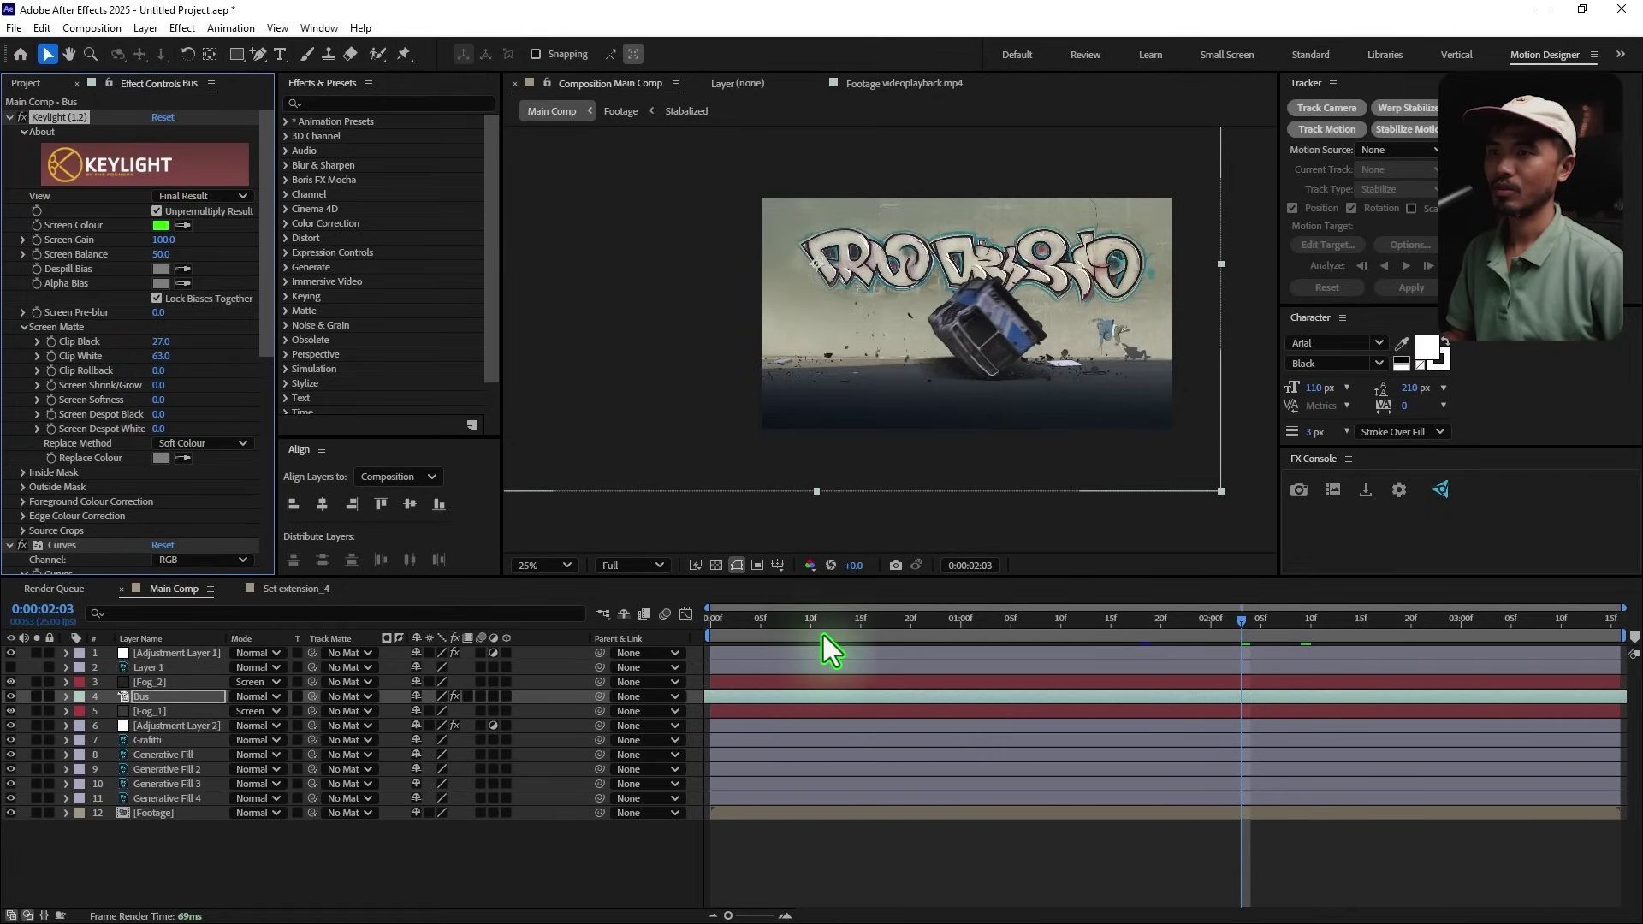
Step: Preview the composite and nudge the Bus layer slightly down toward the road at 0:00:01:19
left_click(885, 634)
key("space")
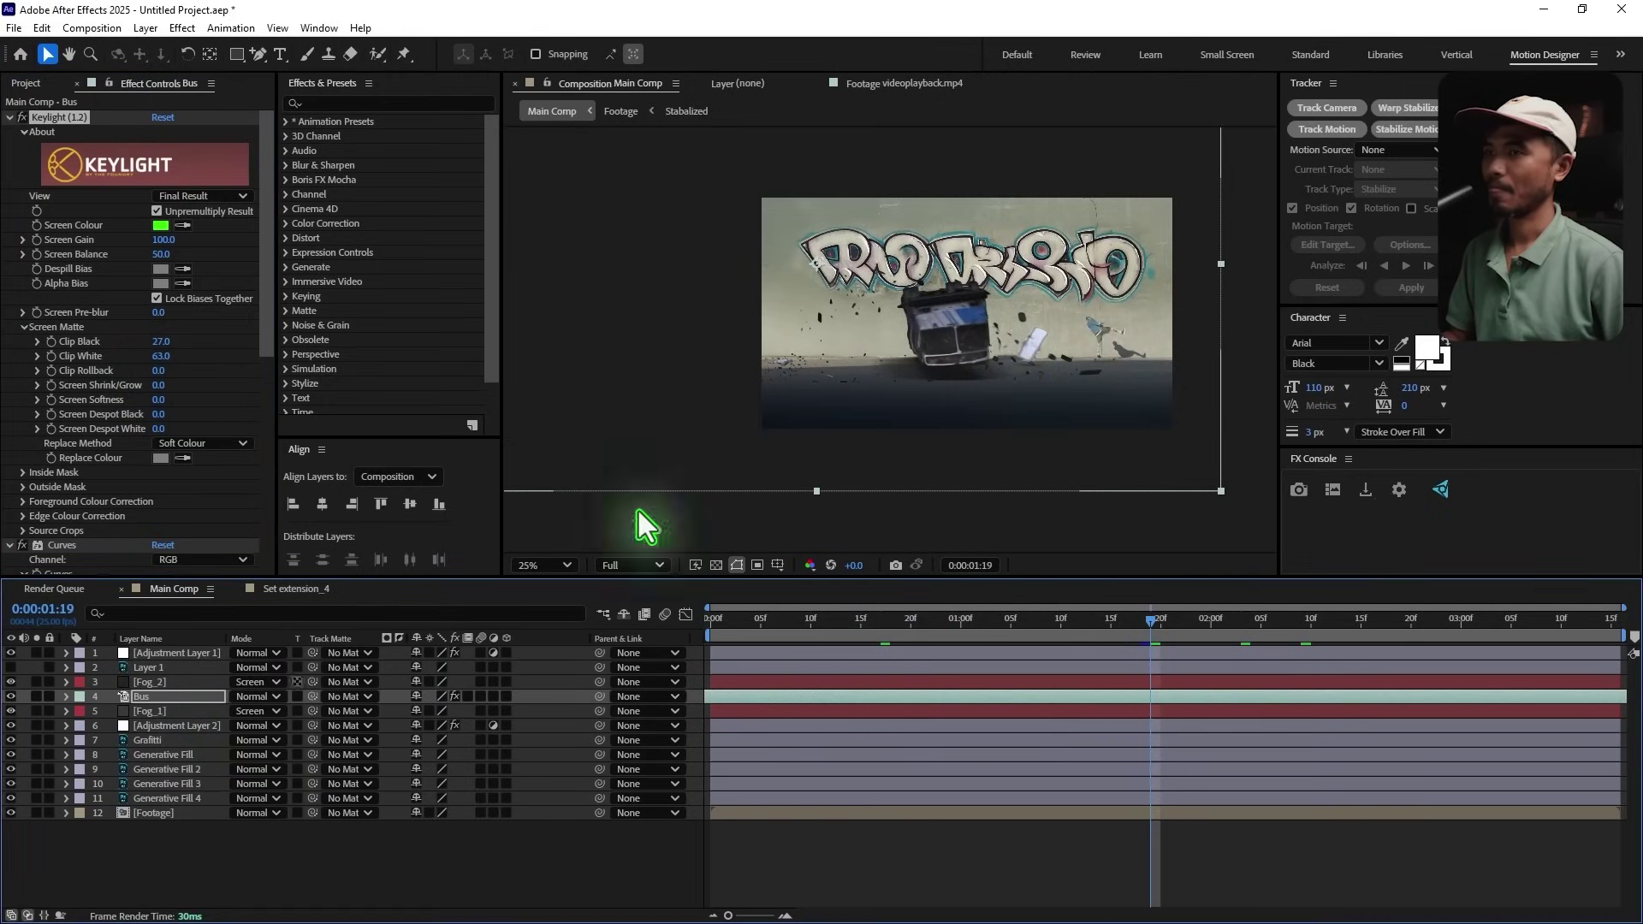
left_click_drag(968, 331, 970, 337)
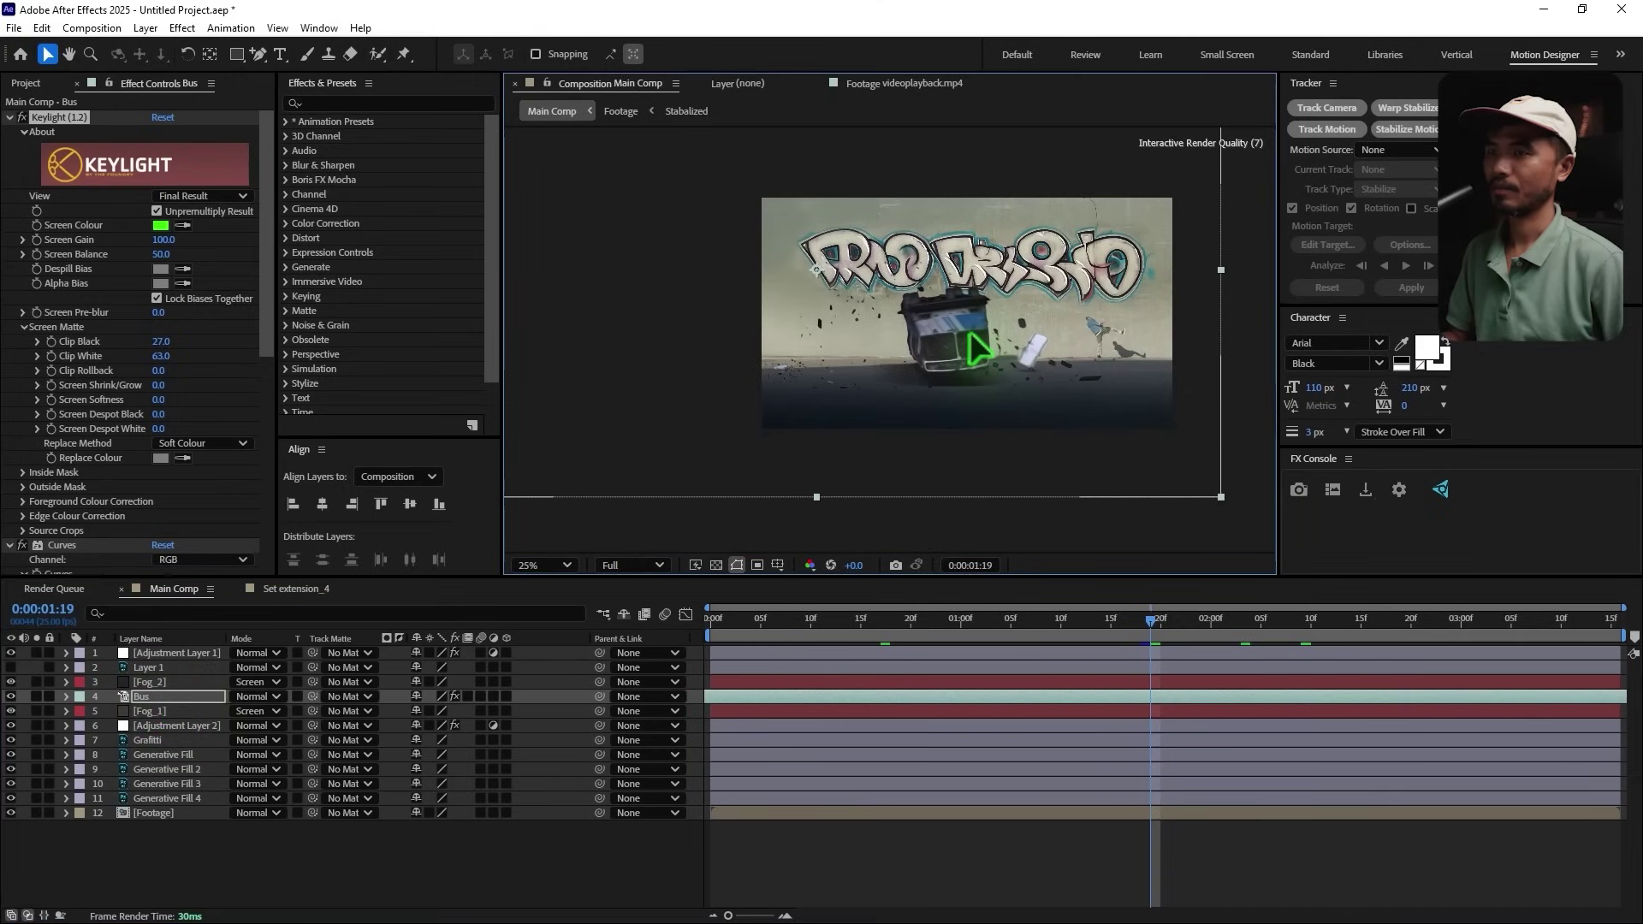
Step: Collapse the Keylight settings and raise the Bus layer's RGB curve back to a nearly straight line
left_click(10, 117)
left_click(10, 117)
left_click(9, 118)
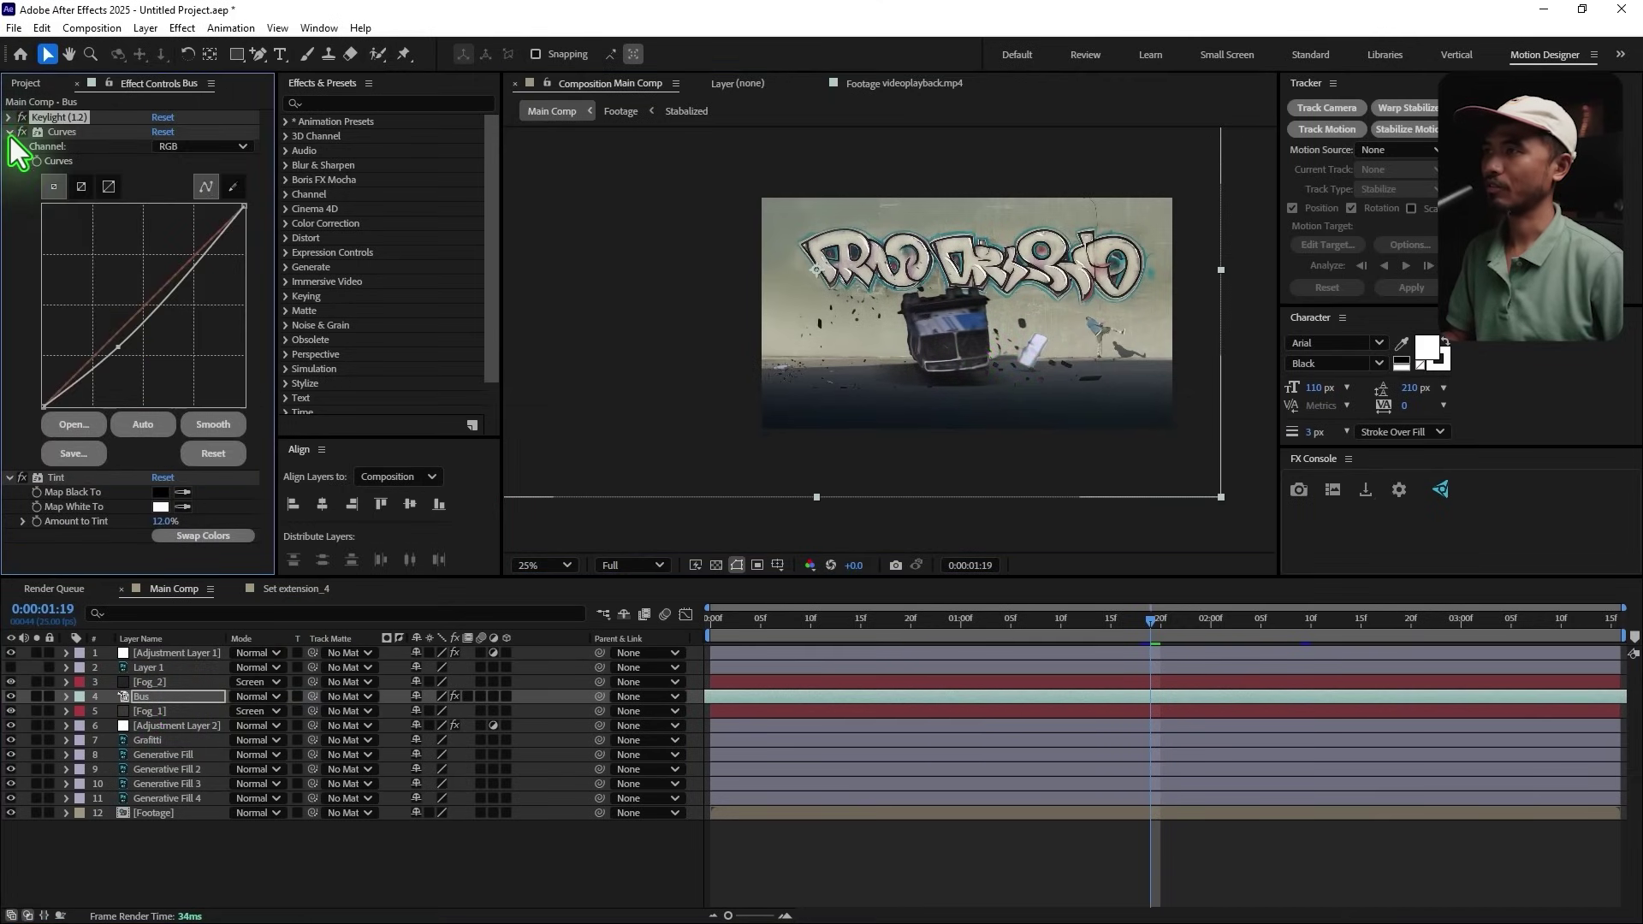
left_click(116, 332)
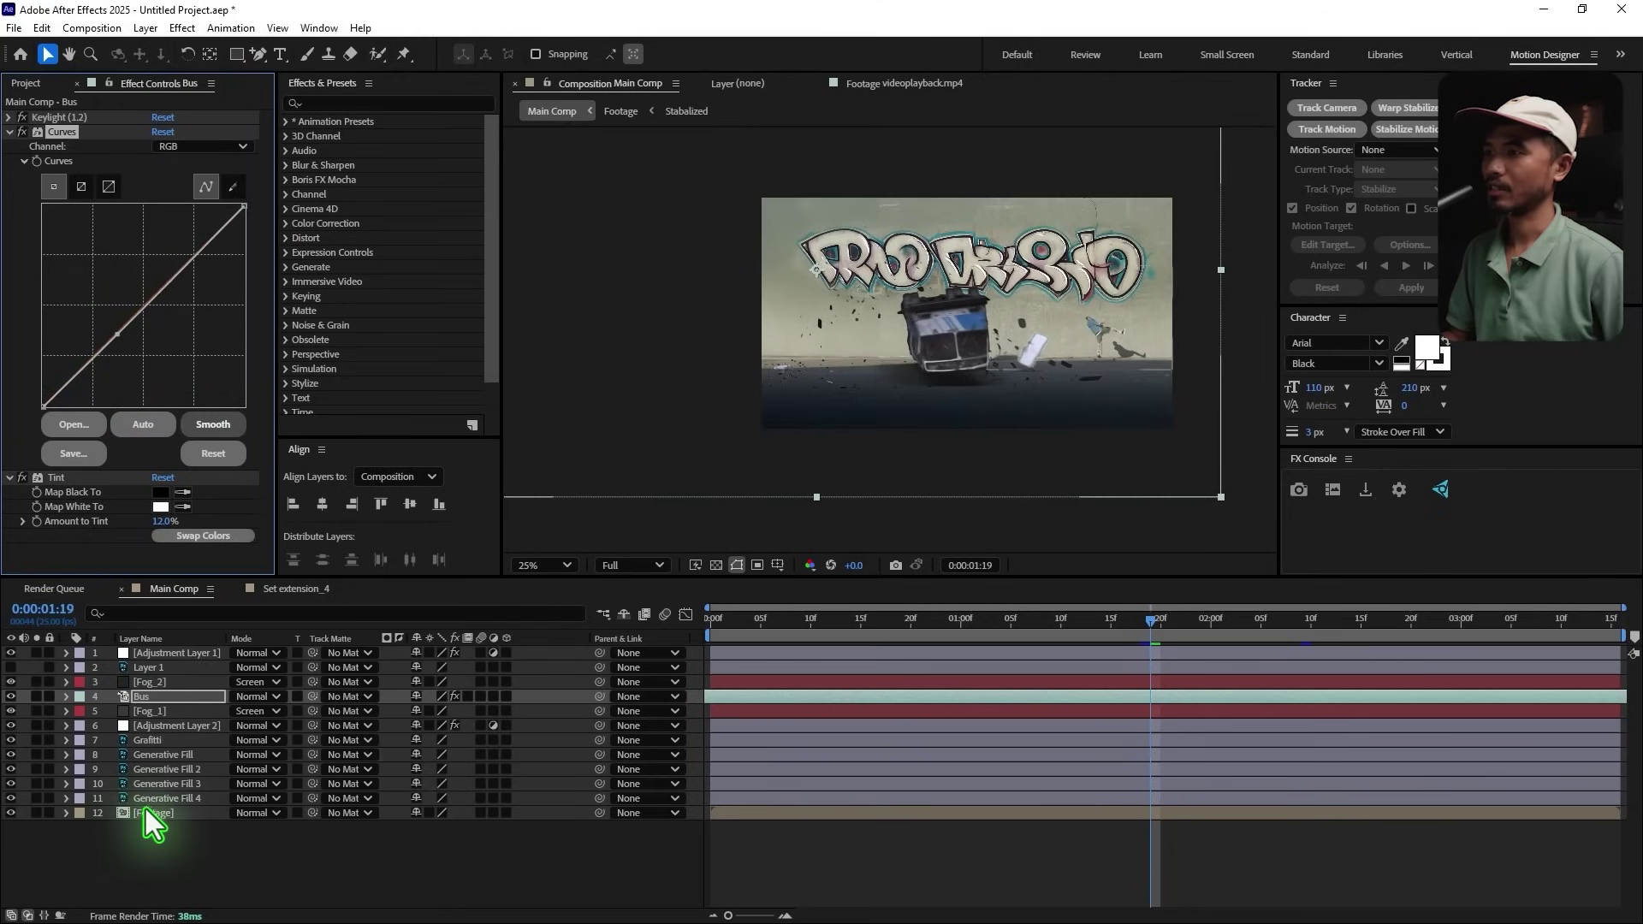
Step: Raise the curve points of Adjustment Layer 2 slightly to soften the background darkening, and preview the composite from the start
left_click(167, 726)
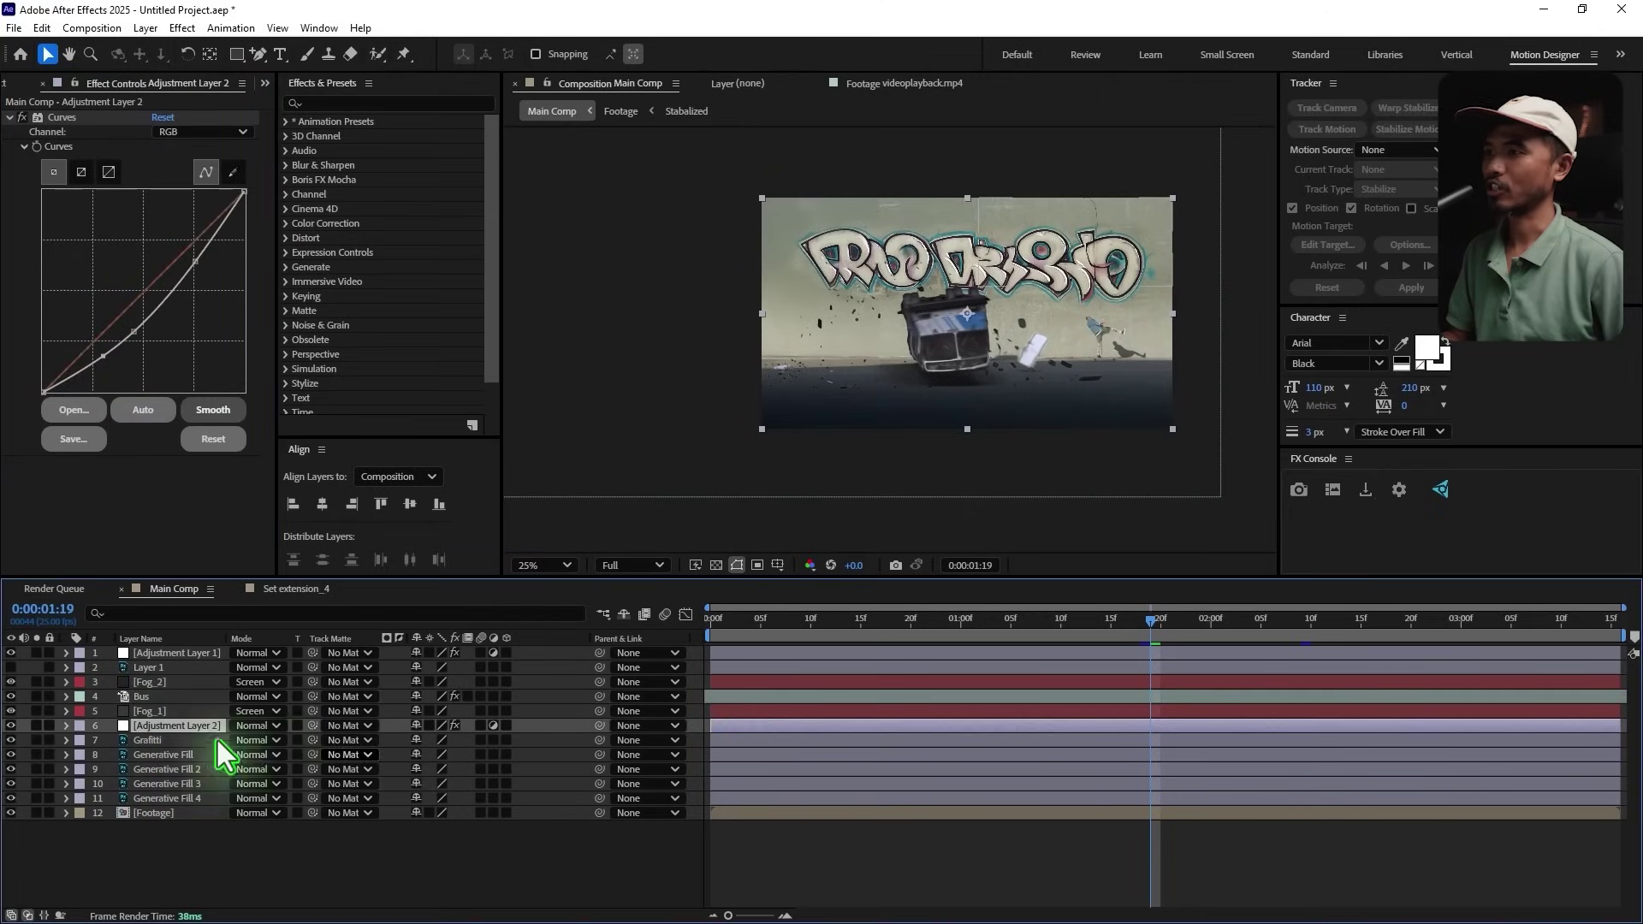
left_click(136, 334)
mouse_move(130, 327)
left_mouse_down()
mouse_move(97, 348)
mouse_move(134, 323)
left_mouse_up()
left_click_drag(194, 262, 194, 259)
key("Home")
key("space")
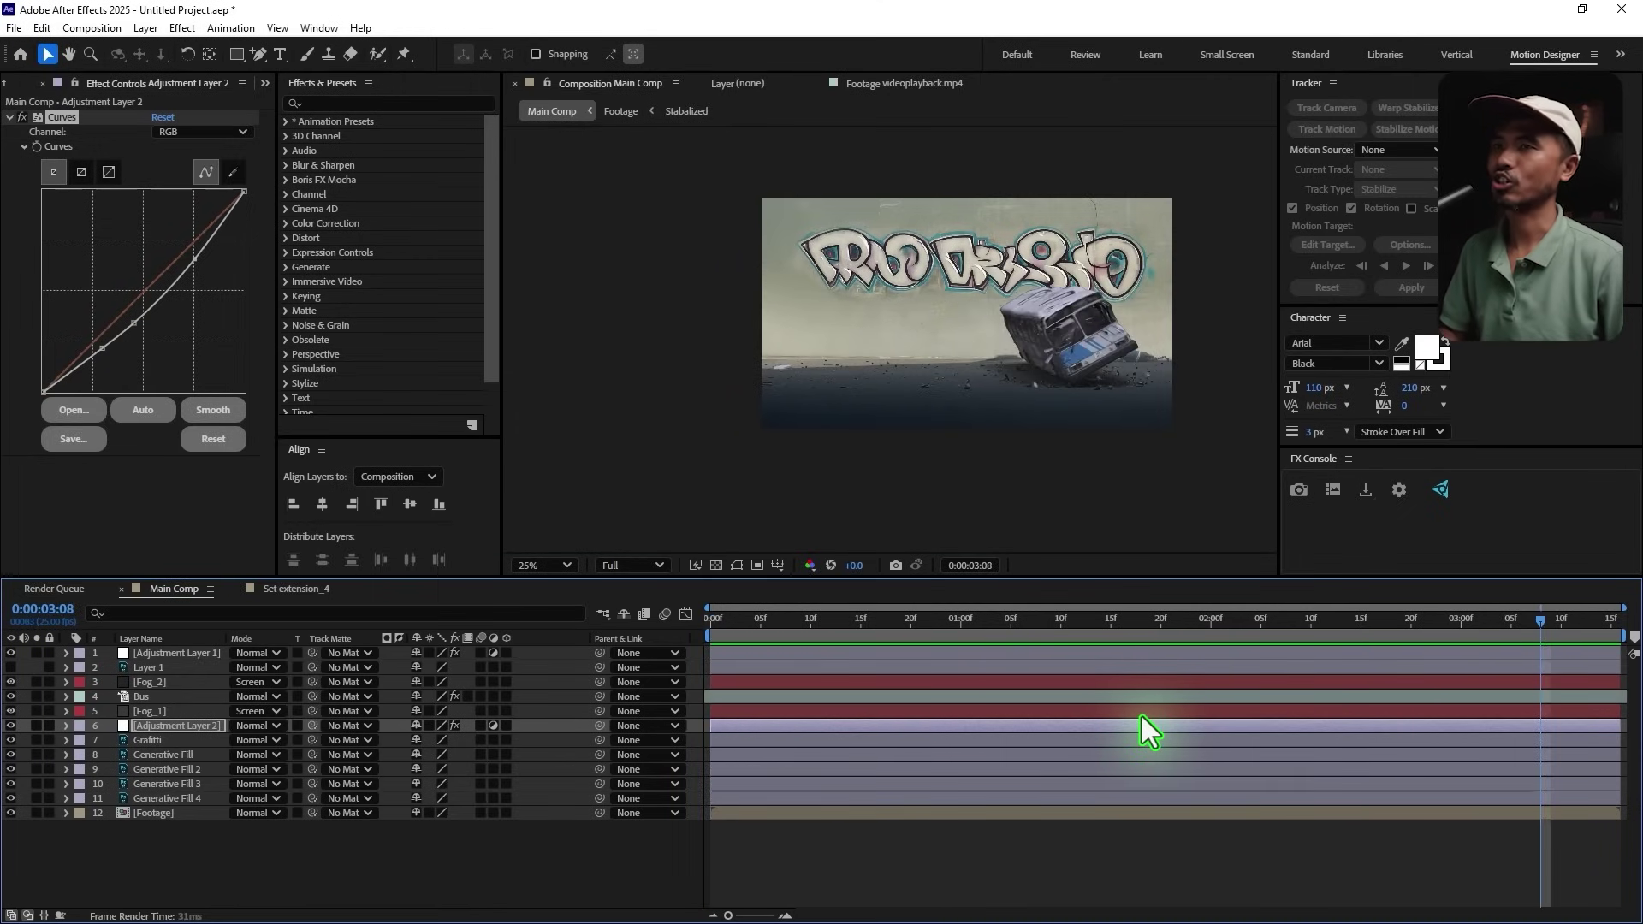
key("space")
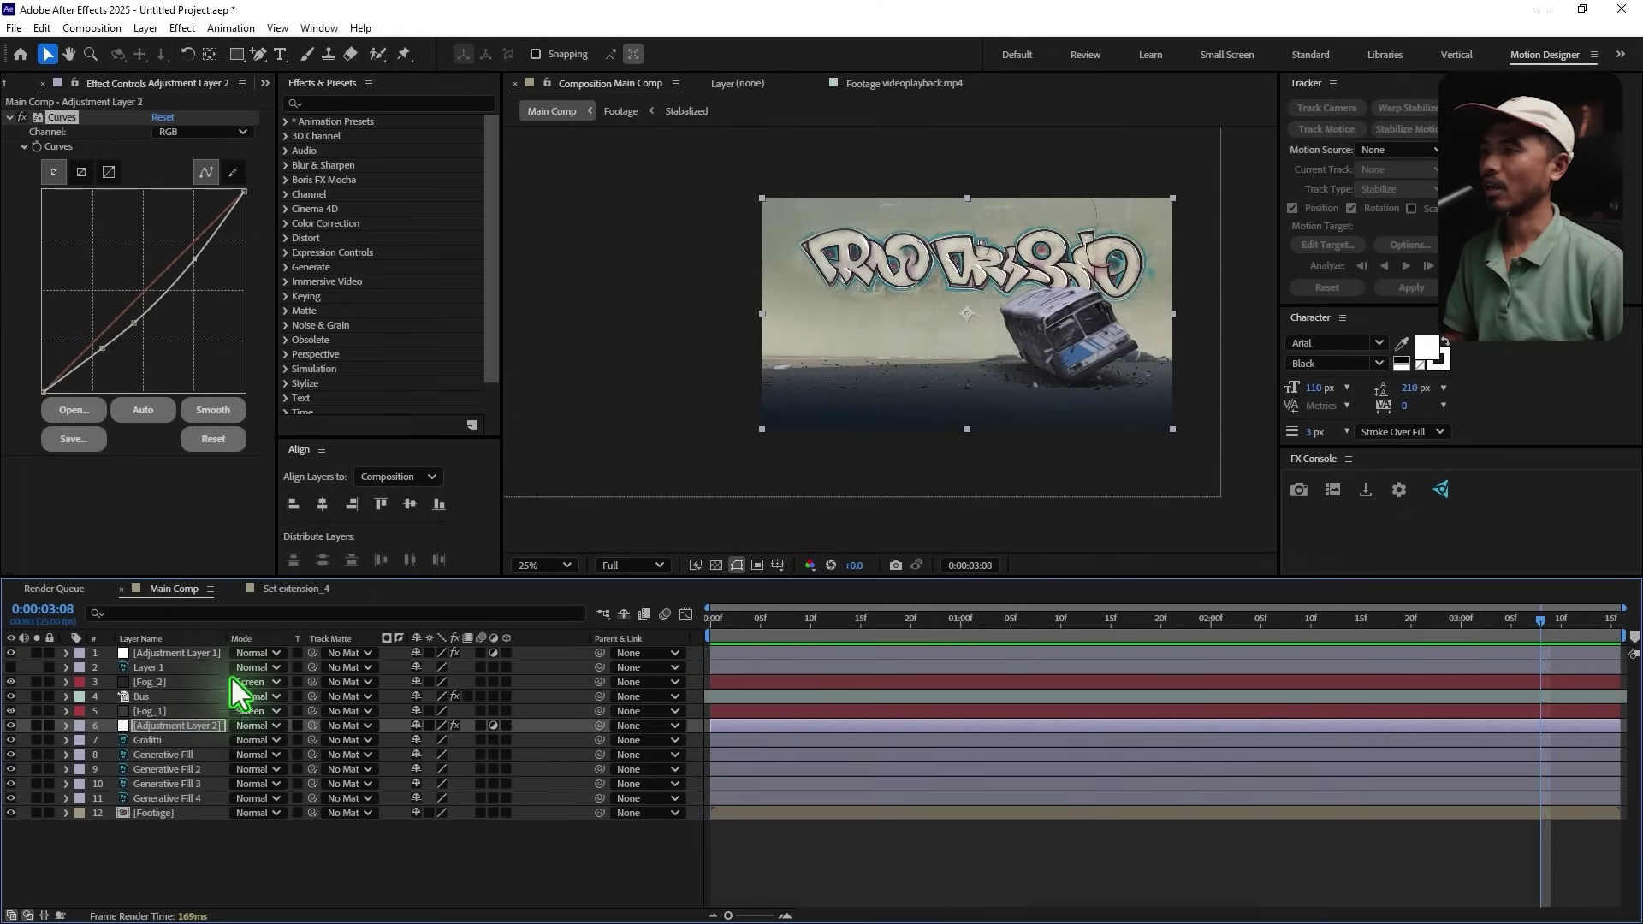
Step: Set the Grafitti layer's blending mode to Darken and check how the lettering blends into the wall across the timeline
left_click(176, 741)
left_click(248, 739)
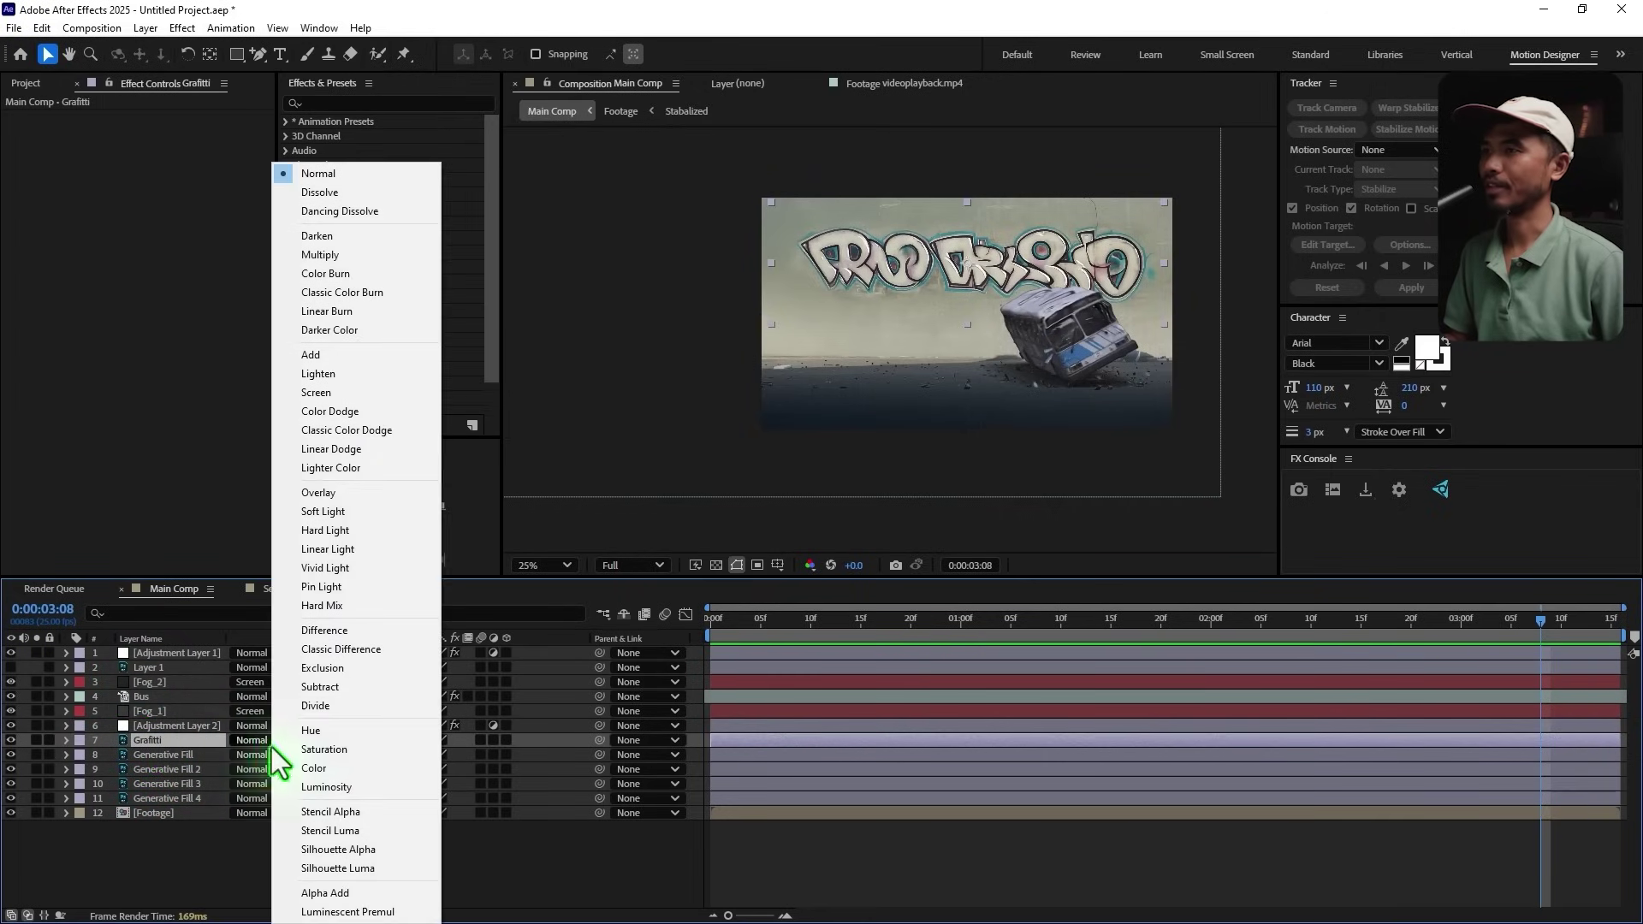
left_click(345, 240)
scroll(1080, 290, "up", 3)
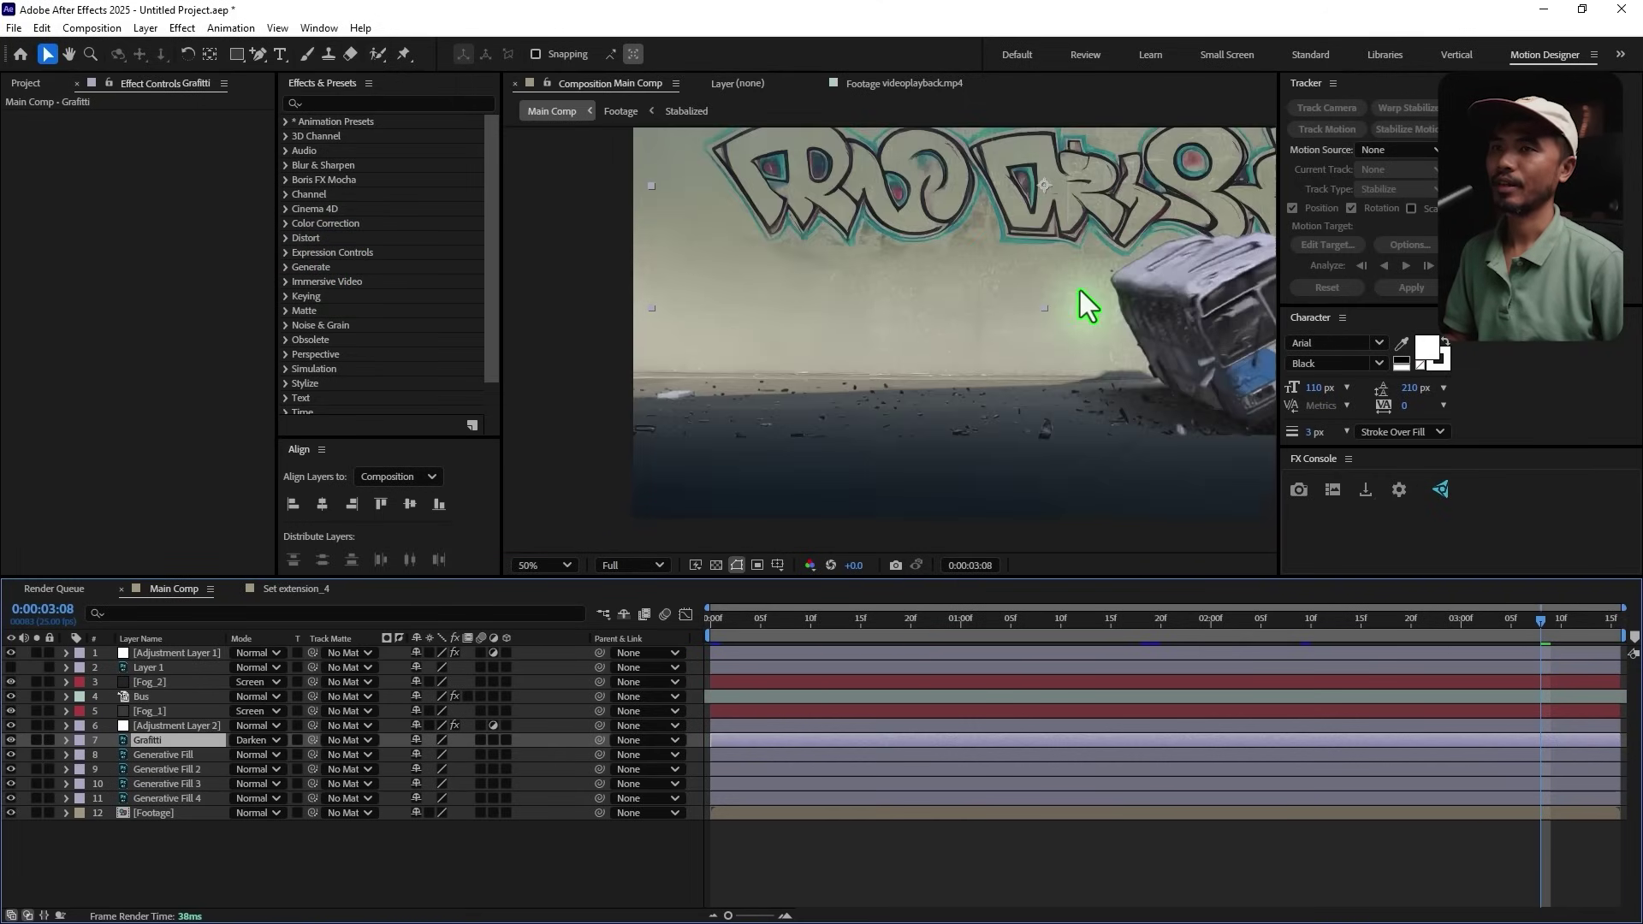
scroll(963, 351, "down", 1)
left_click_drag(867, 620, 1259, 755)
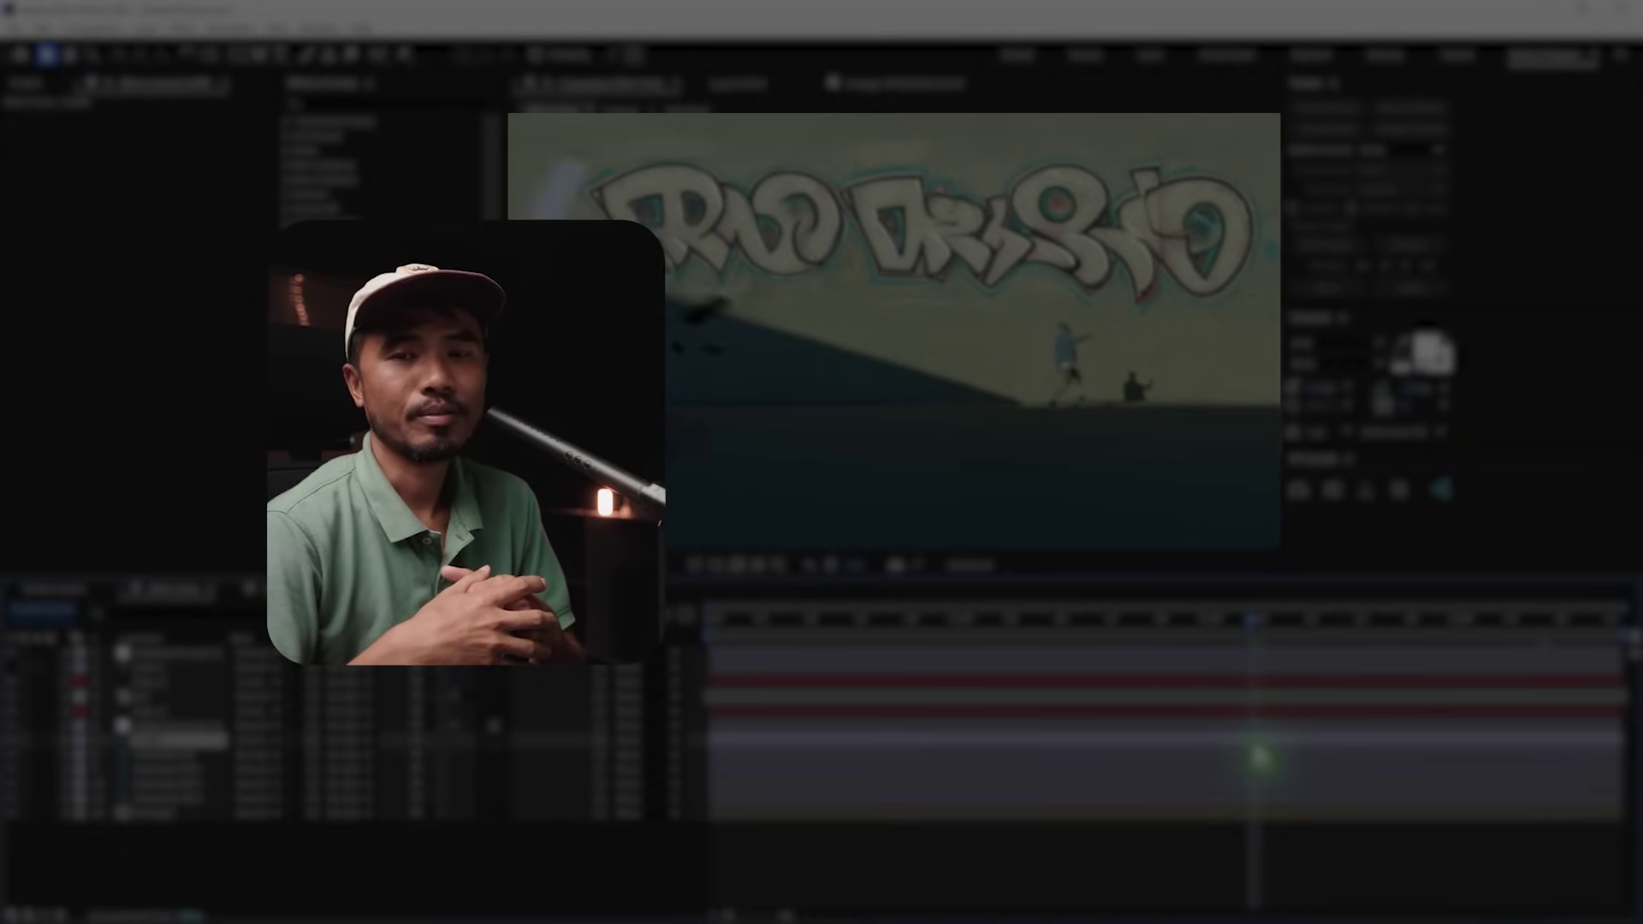